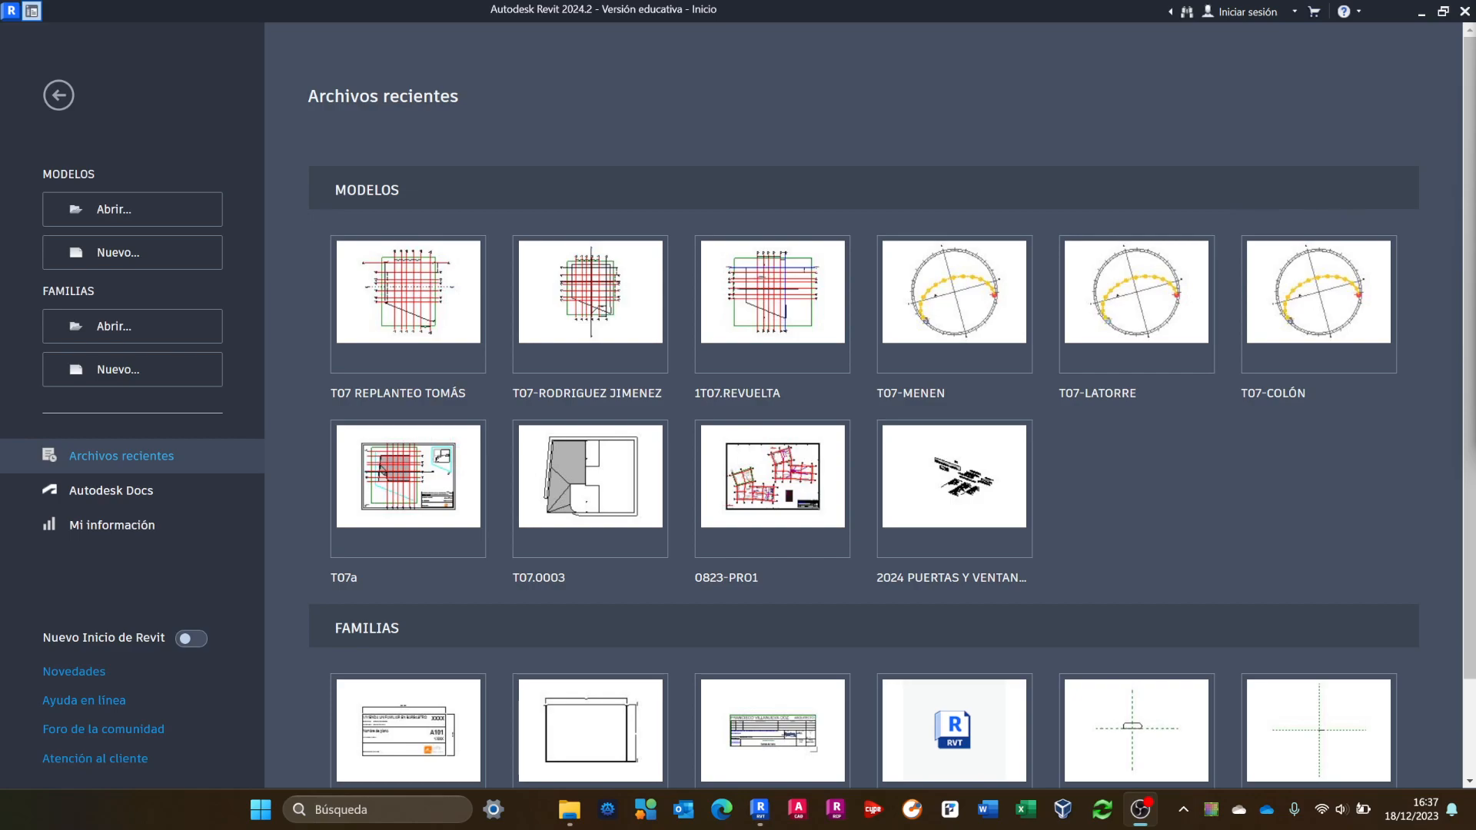
Create a new project based on the EOC PIRAMIDE template.
{"action": "left_click", "coordinate": [132, 263]}
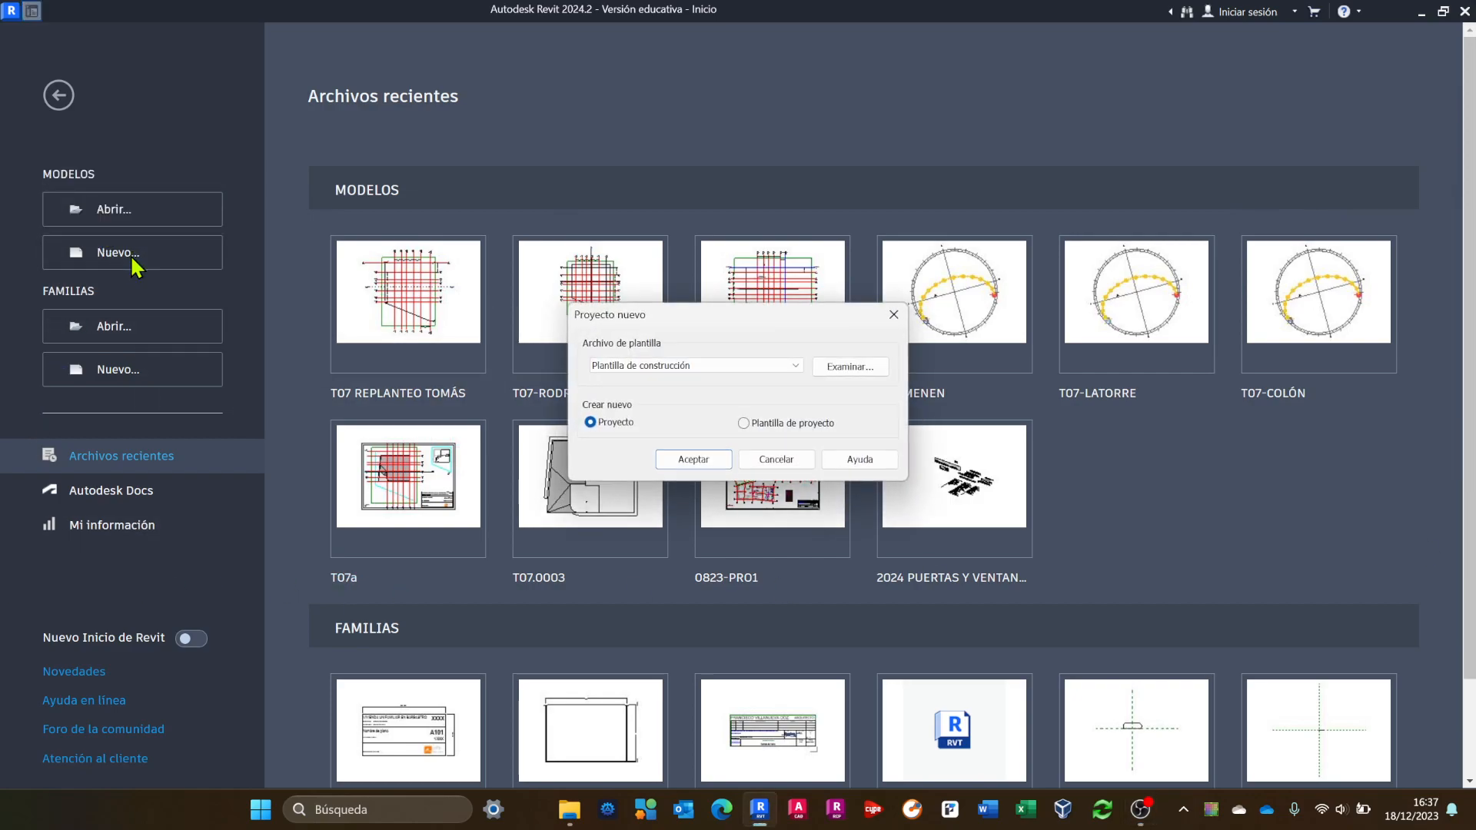
{"action": "left_click", "coordinate": [795, 366]}
{"action": "left_click", "coordinate": [658, 401]}
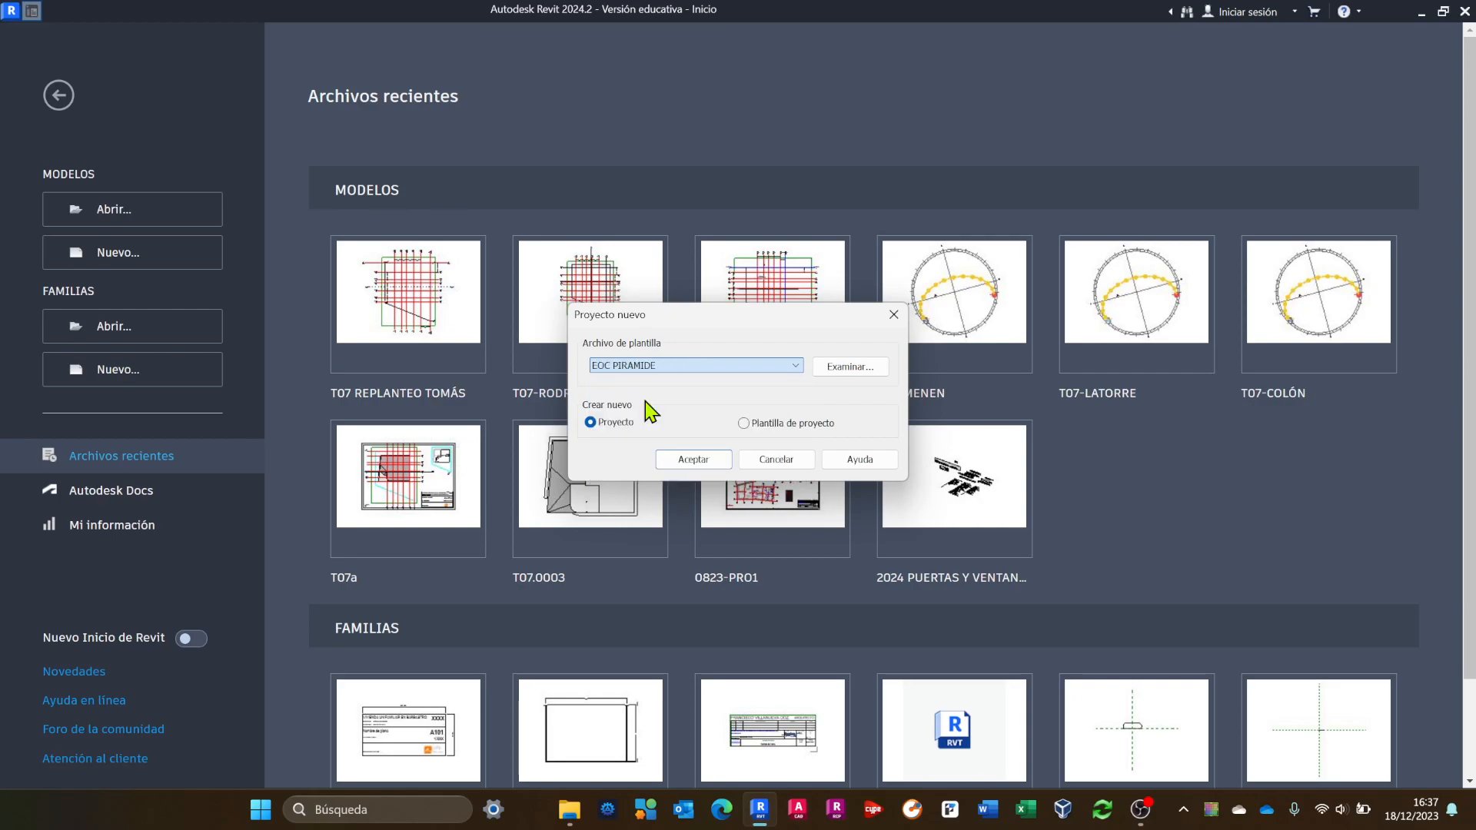
{"action": "left_click", "coordinate": [686, 461]}
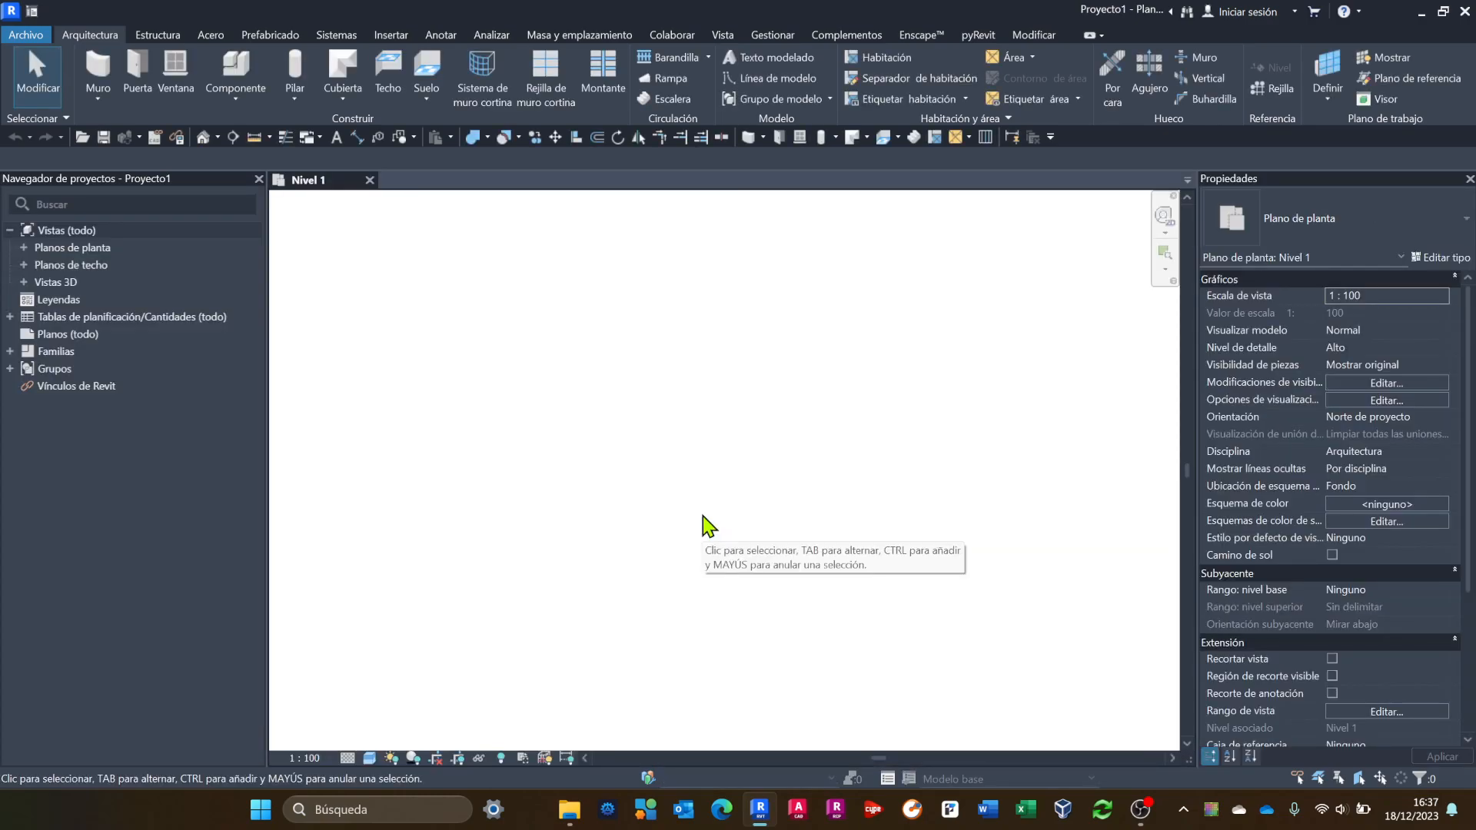
Draw a rectangle of Por defecto - 30 cm basic walls on Nivel 1, about 4.3 by 2.7 m between wall axes.
{"action": "left_click", "coordinate": [23, 248]}
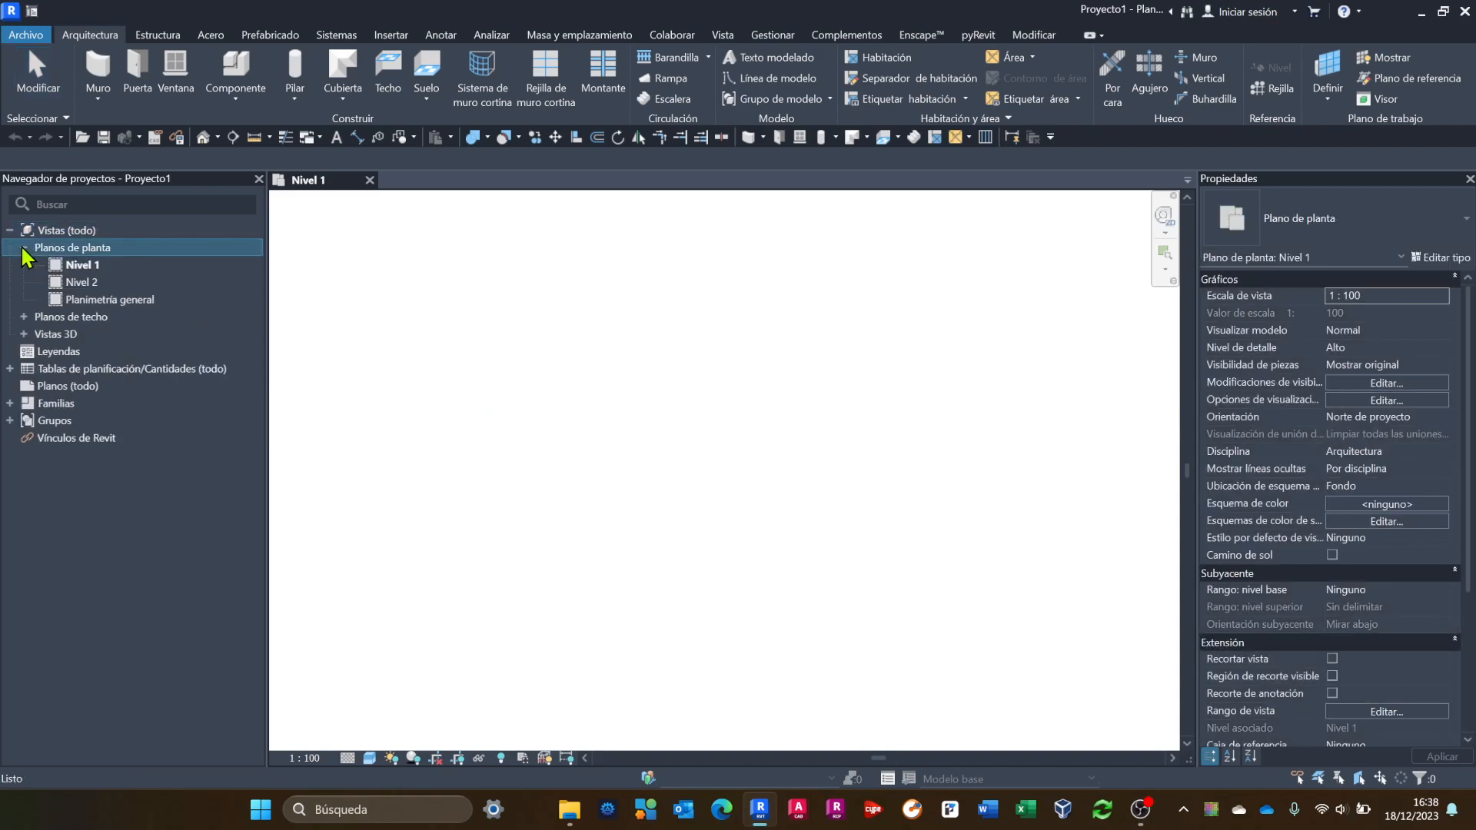
{"action": "left_click", "coordinate": [100, 73]}
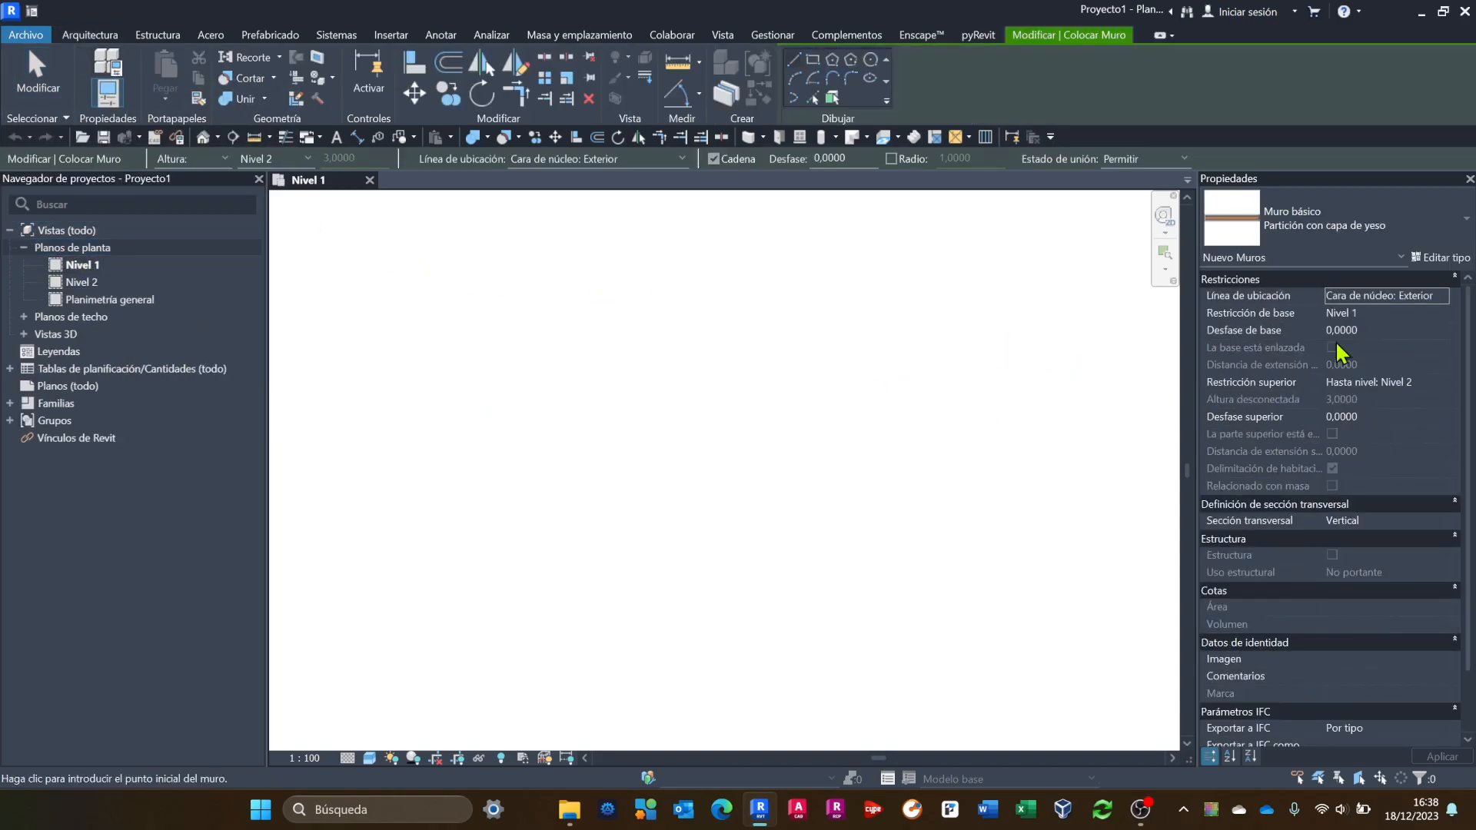
{"action": "left_click", "coordinate": [1368, 225]}
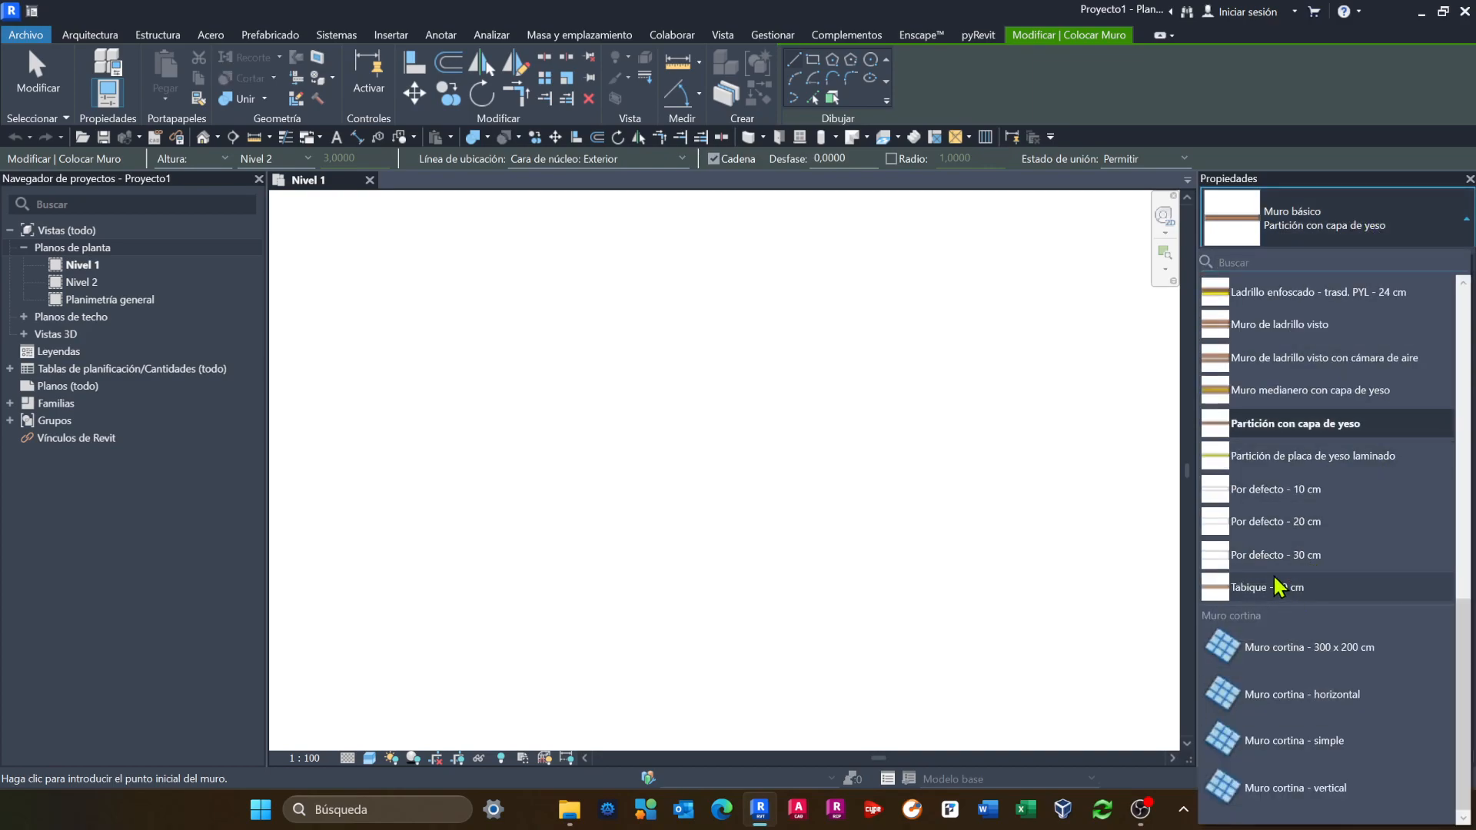
{"action": "left_click", "coordinate": [1259, 555]}
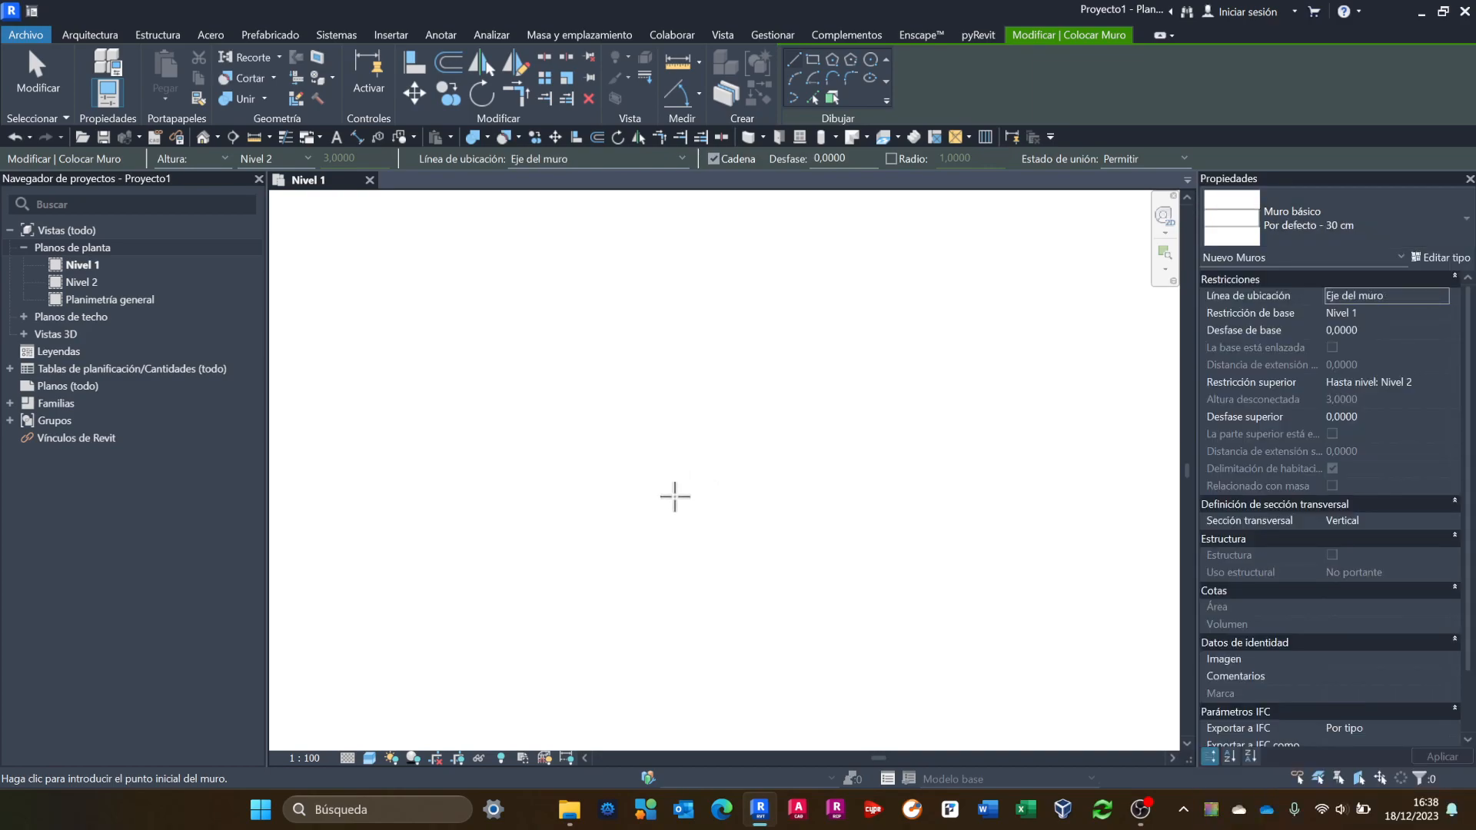
{"action": "left_click", "coordinate": [812, 60]}
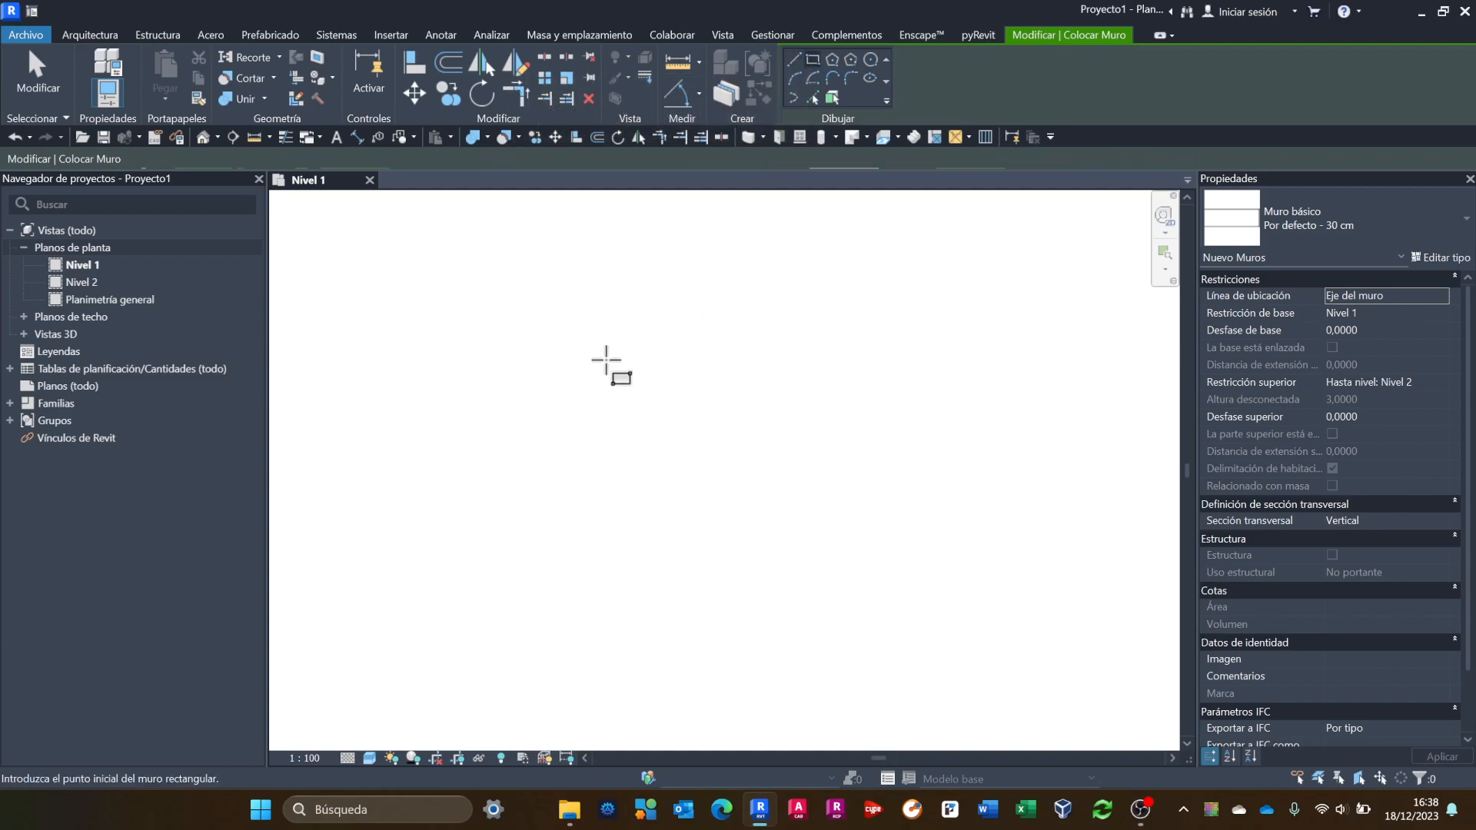
{"action": "left_click", "coordinate": [594, 406]}
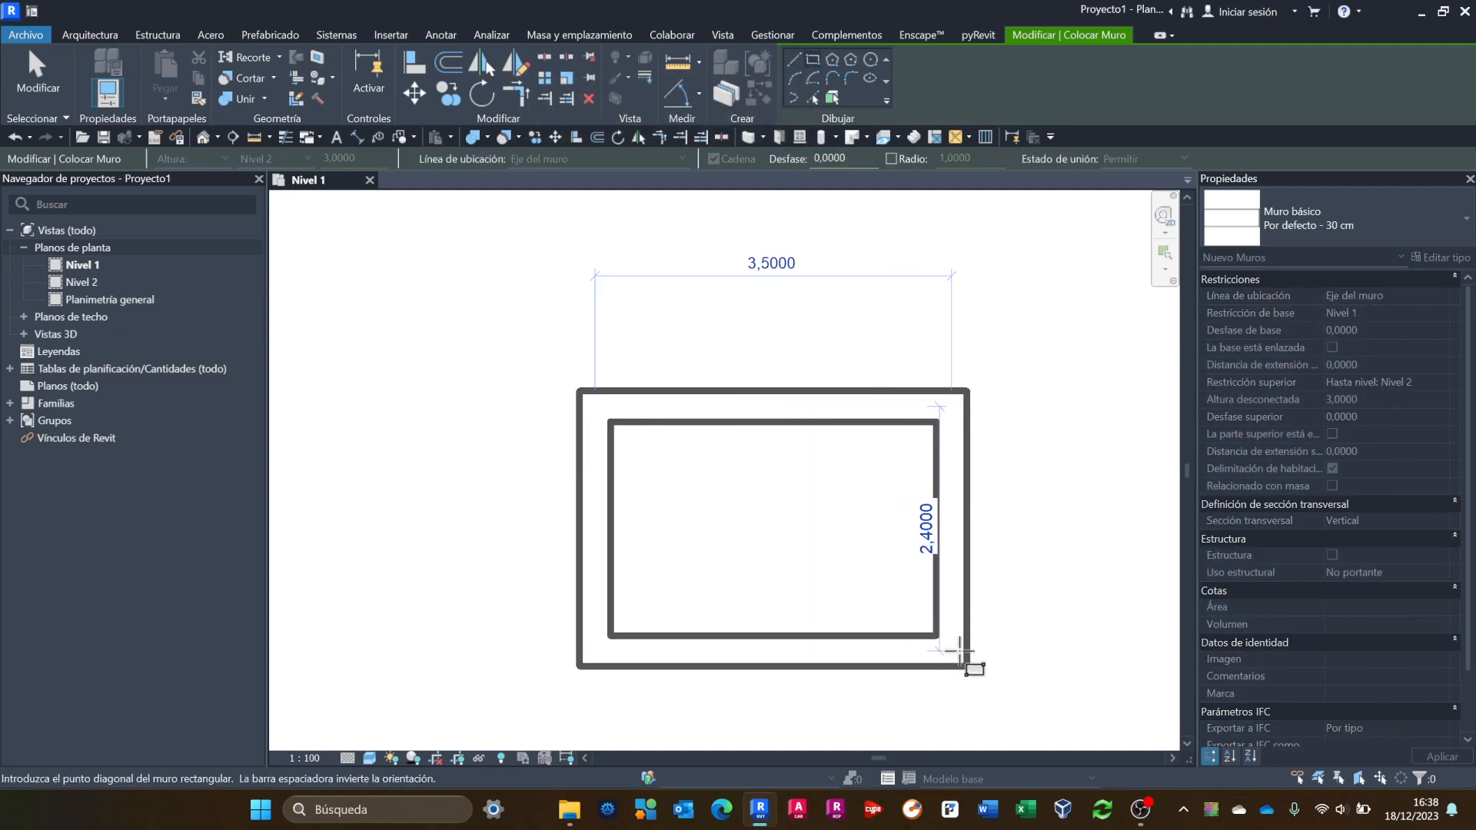
{"action": "left_click", "coordinate": [1032, 682]}
{"action": "scroll", "coordinate": [877, 477], "scroll_direction": "down", "scroll_amount": 1}
{"action": "middle_click_drag", "start_coordinate": [877, 478], "coordinate": [784, 399]}
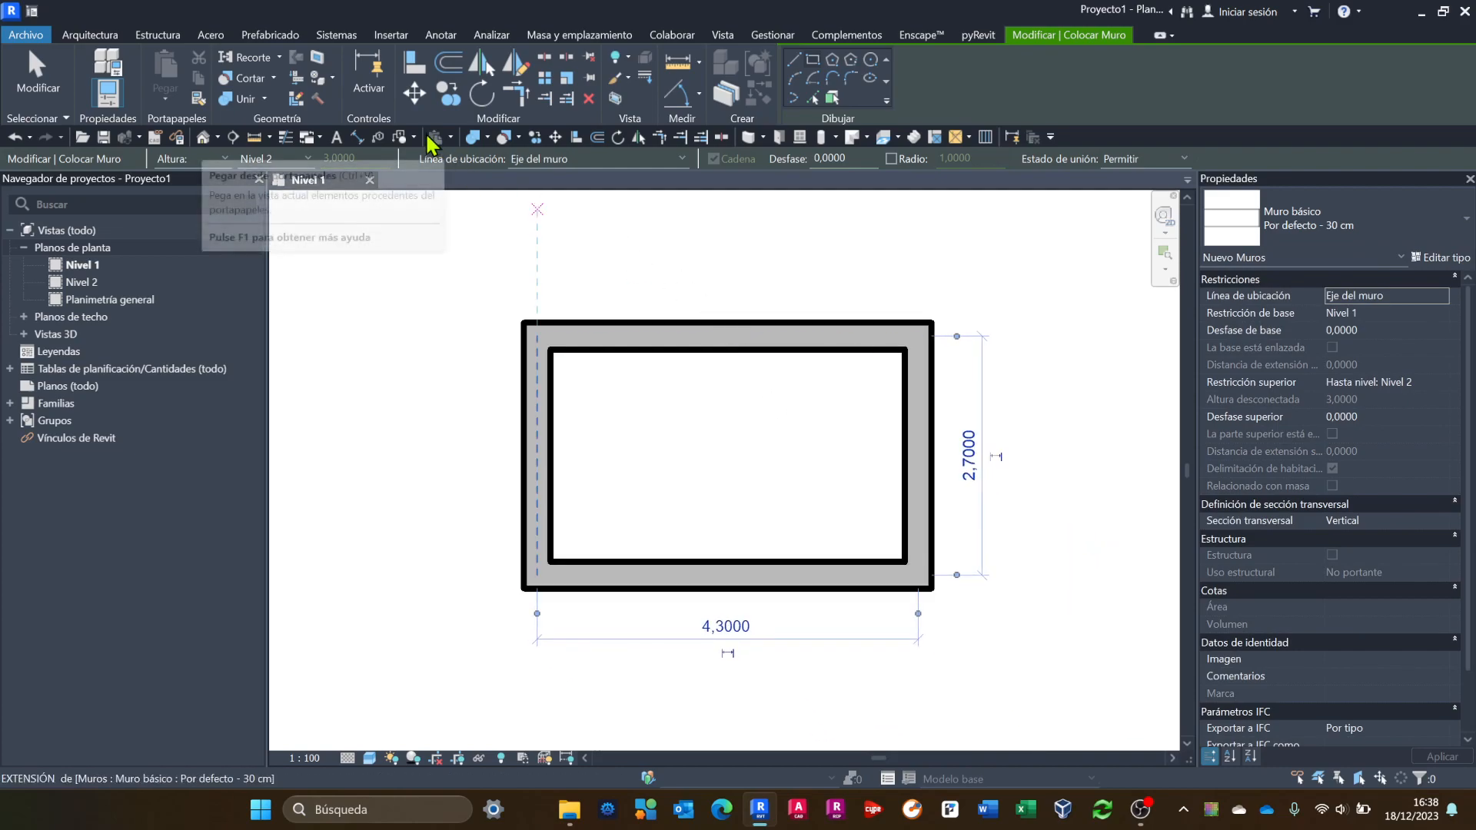
{"action": "key", "text": "Escape"}
{"action": "key", "text": "Escape"}
Open the {3D} view and frame the four walls closely.
{"action": "left_click", "coordinate": [24, 334]}
{"action": "double_click", "coordinate": [77, 351]}
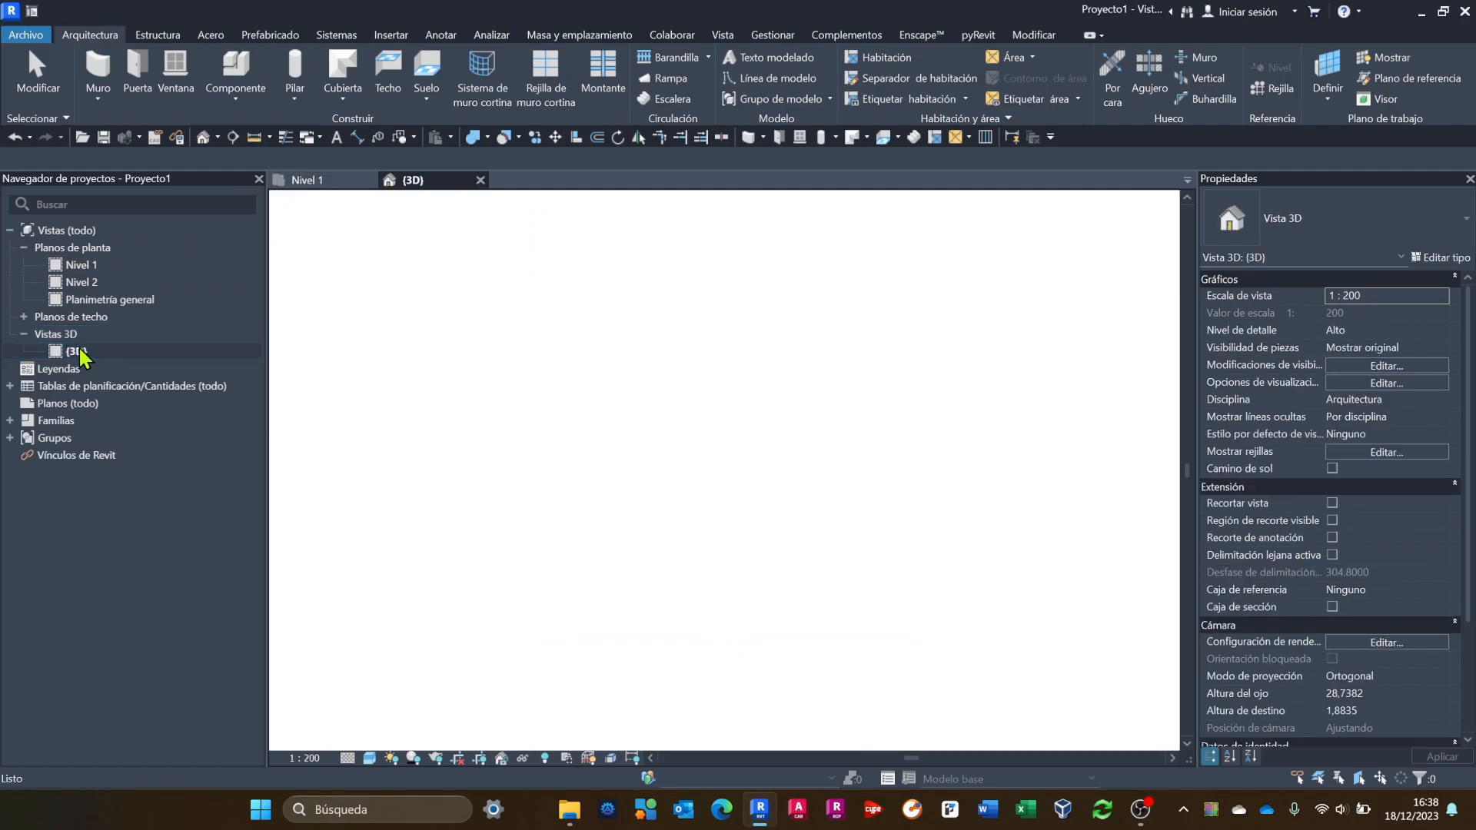
{"action": "scroll", "coordinate": [801, 527], "scroll_direction": "up", "scroll_amount": 5}
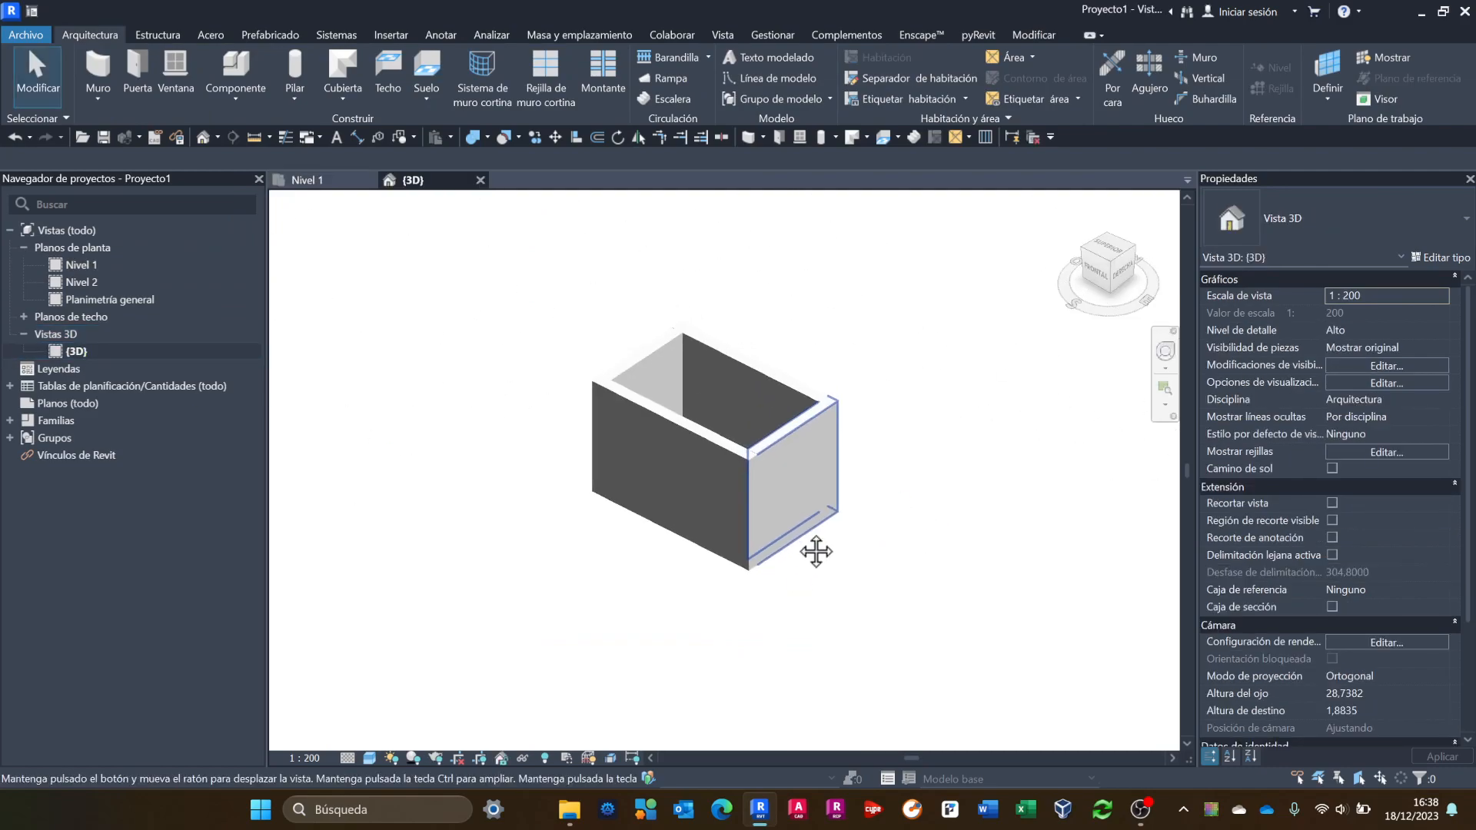
{"action": "middle_click_drag", "start_coordinate": [813, 549], "coordinate": [843, 576]}
{"action": "scroll", "coordinate": [833, 579], "scroll_direction": "up", "scroll_amount": 2}
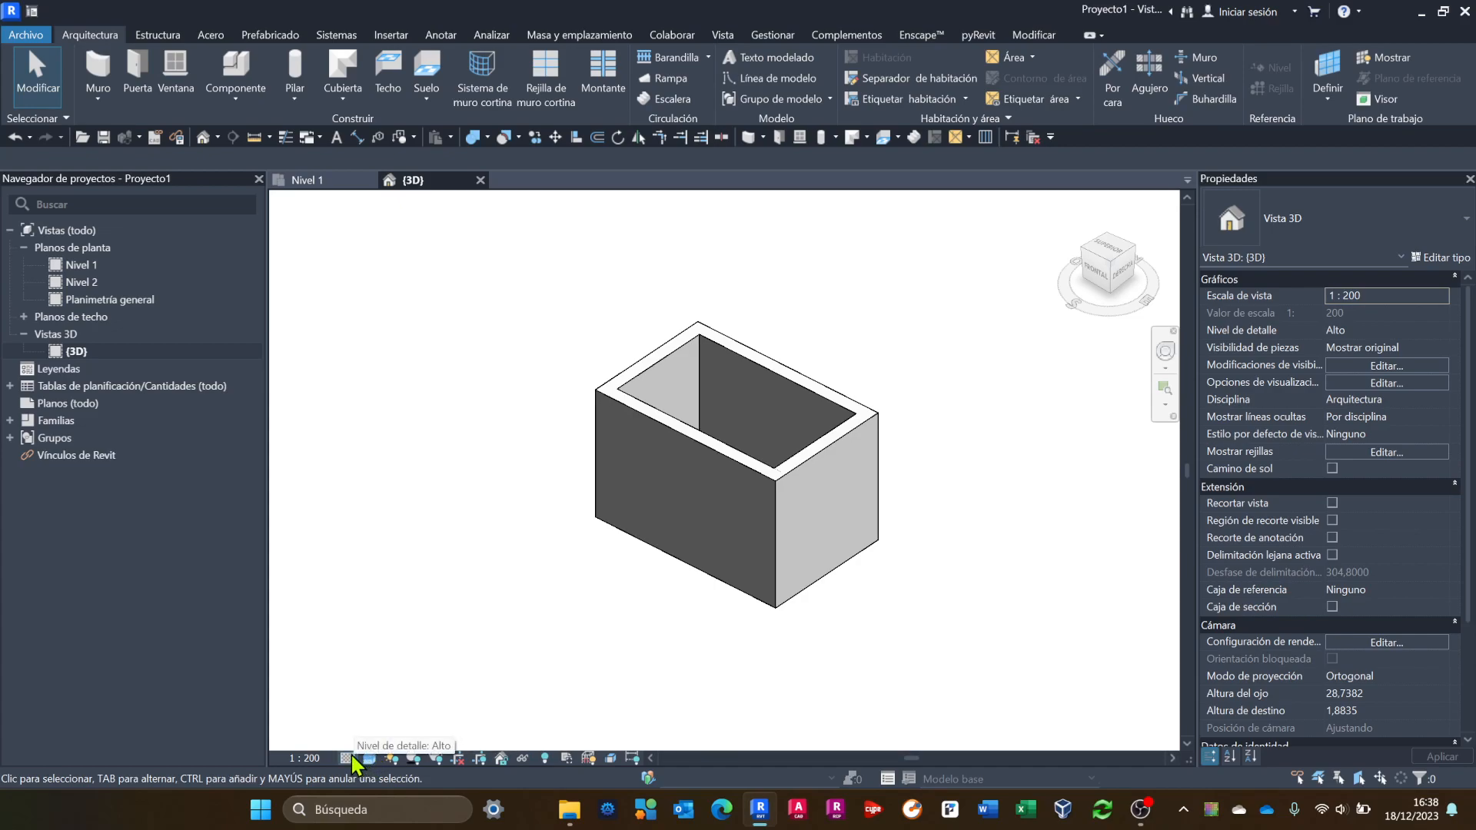
{"action": "scroll", "coordinate": [987, 562], "scroll_direction": "up", "scroll_amount": 1}
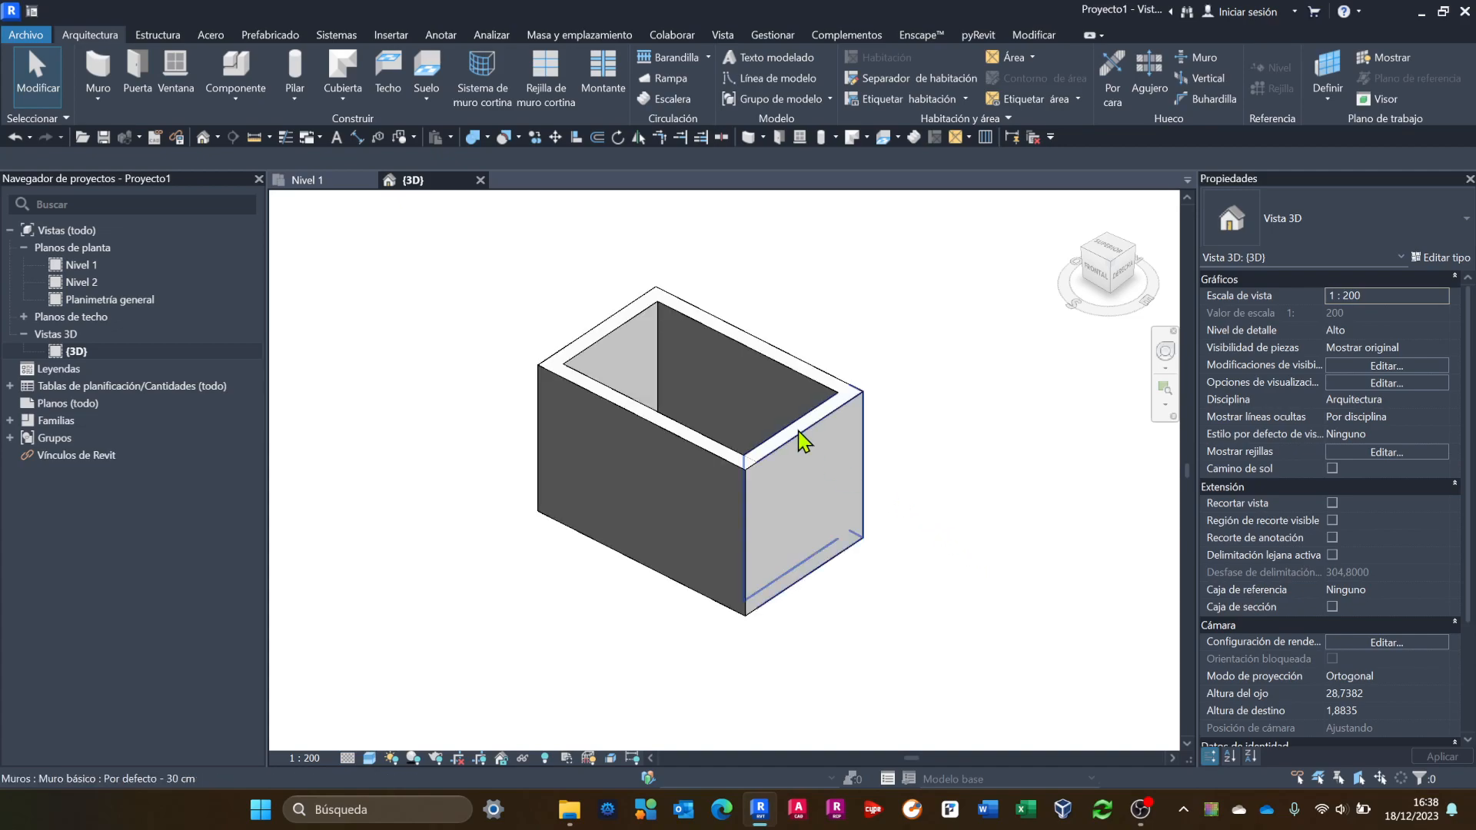
Open the layer structure of the short front wall's type for editing.
{"action": "left_click", "coordinate": [843, 510]}
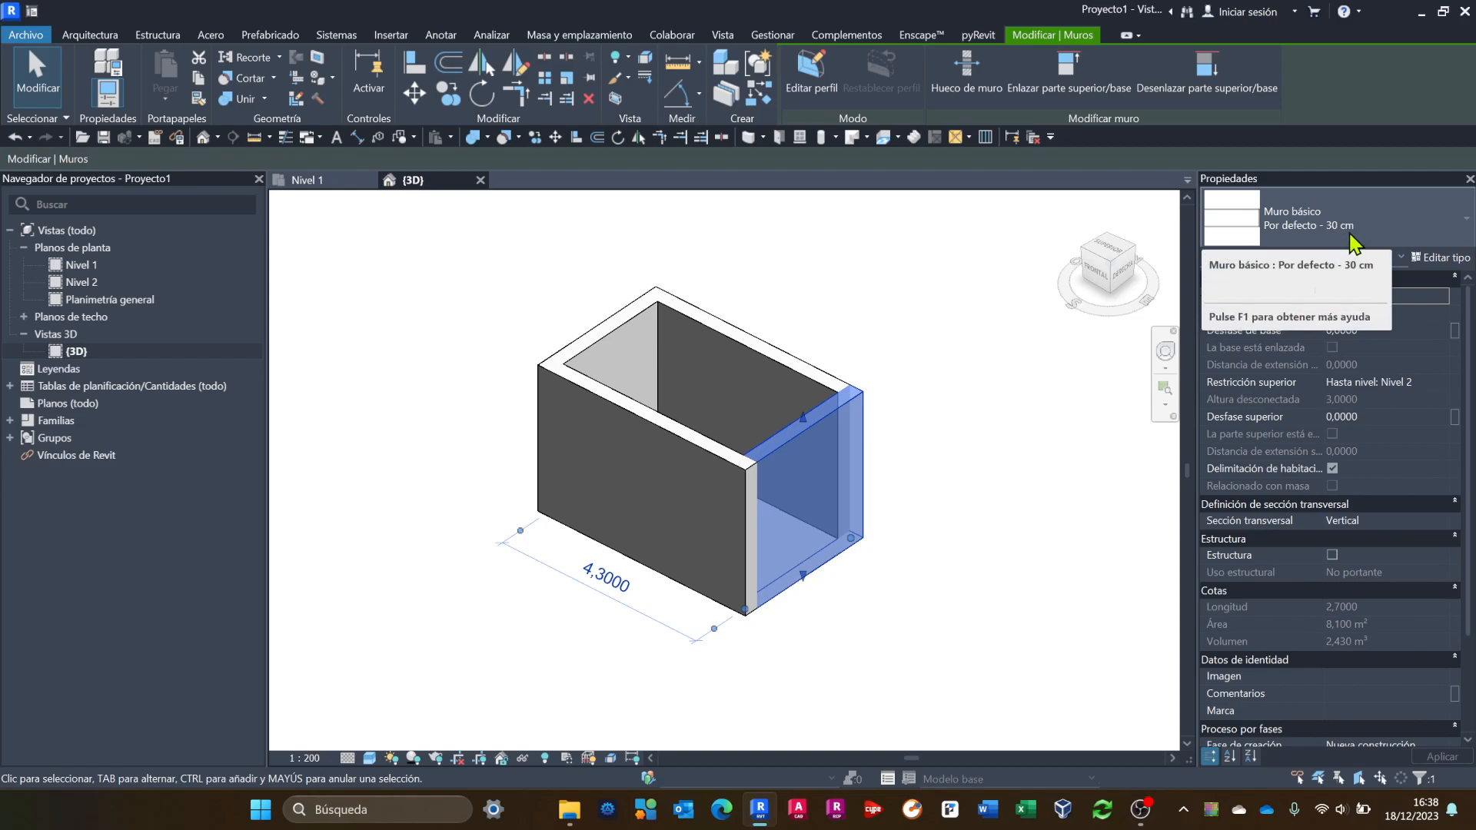
{"action": "left_click", "coordinate": [1369, 239]}
{"action": "left_click", "coordinate": [1373, 241]}
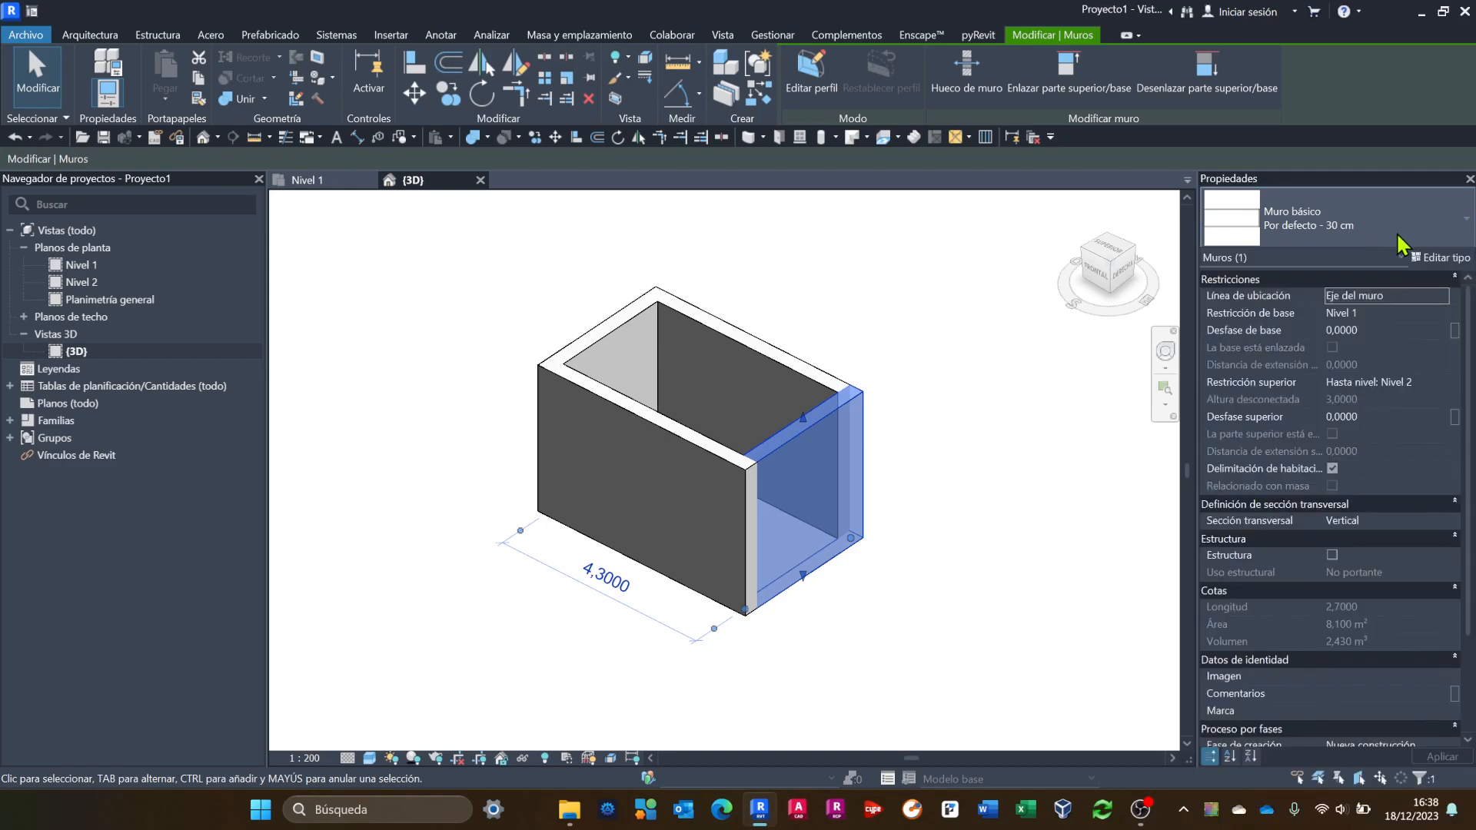
{"action": "left_click", "coordinate": [1440, 257]}
{"action": "left_click_drag", "start_coordinate": [659, 259], "coordinate": [1269, 199]}
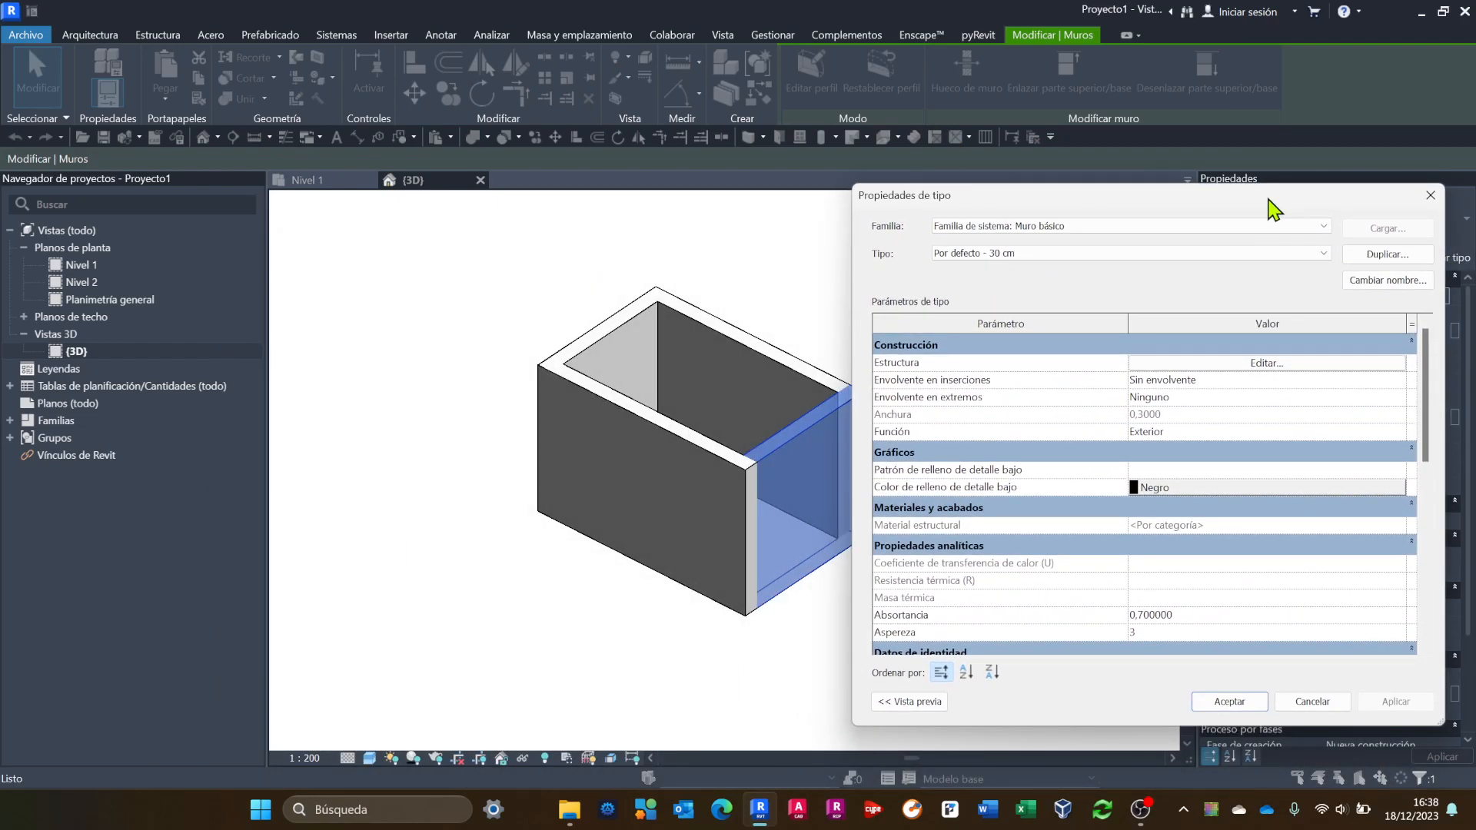
{"action": "left_click", "coordinate": [1230, 363]}
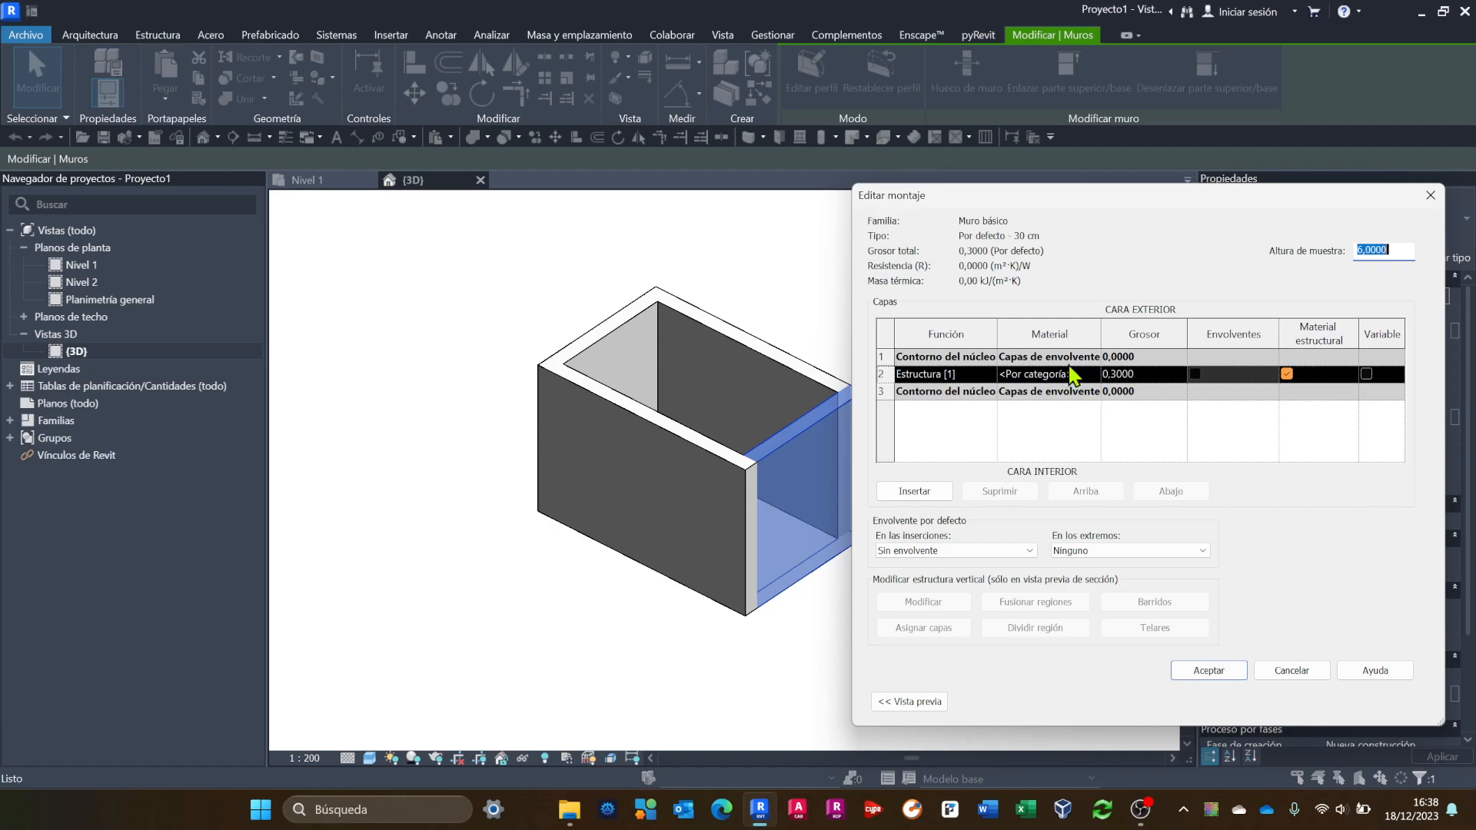
{"action": "left_click_drag", "start_coordinate": [849, 320], "coordinate": [828, 321]}
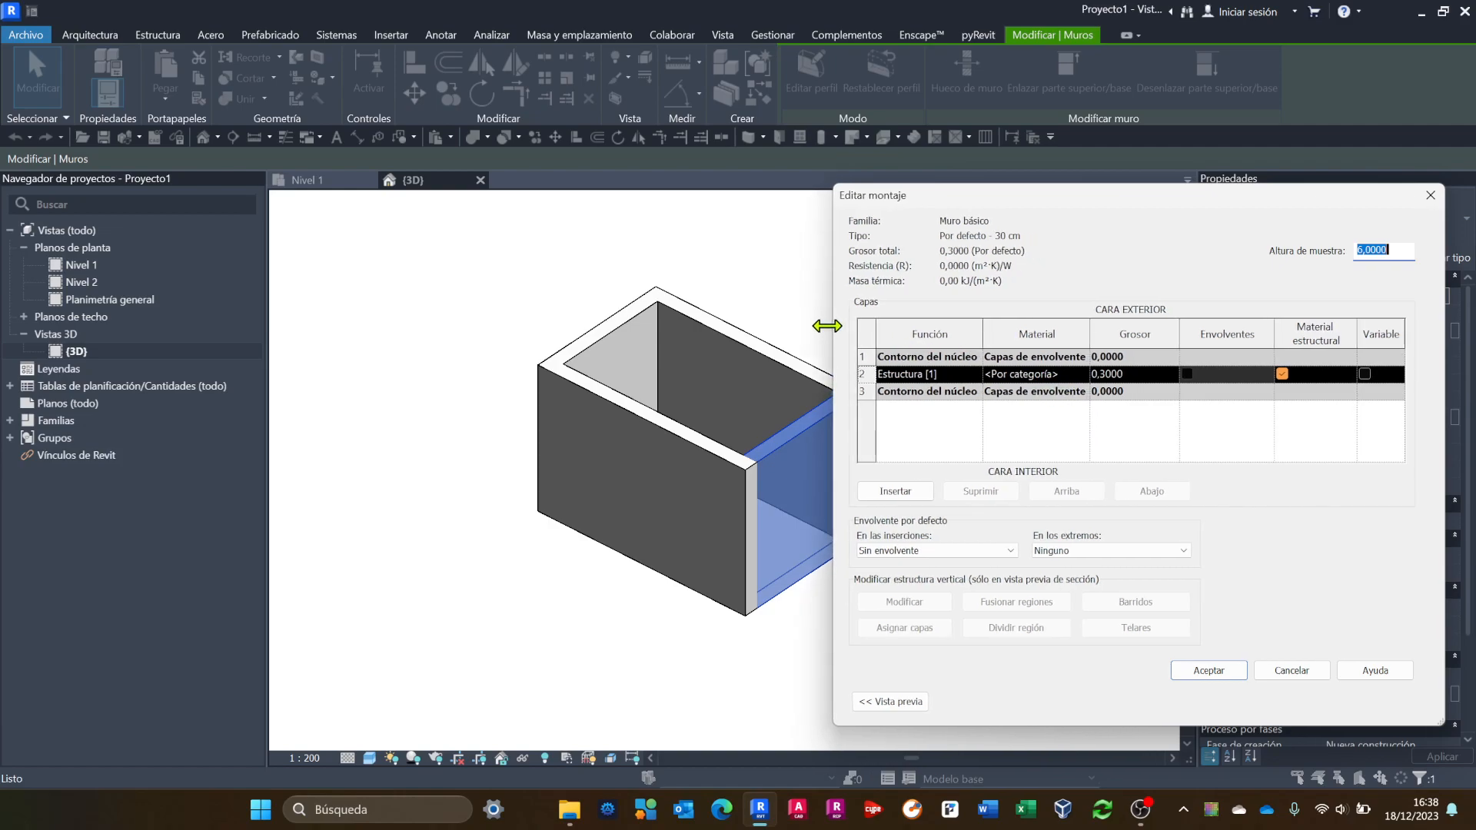
Open the material browser for the Estructura [1] layer and resize it to fit beside the model.
{"action": "left_click", "coordinate": [1051, 374]}
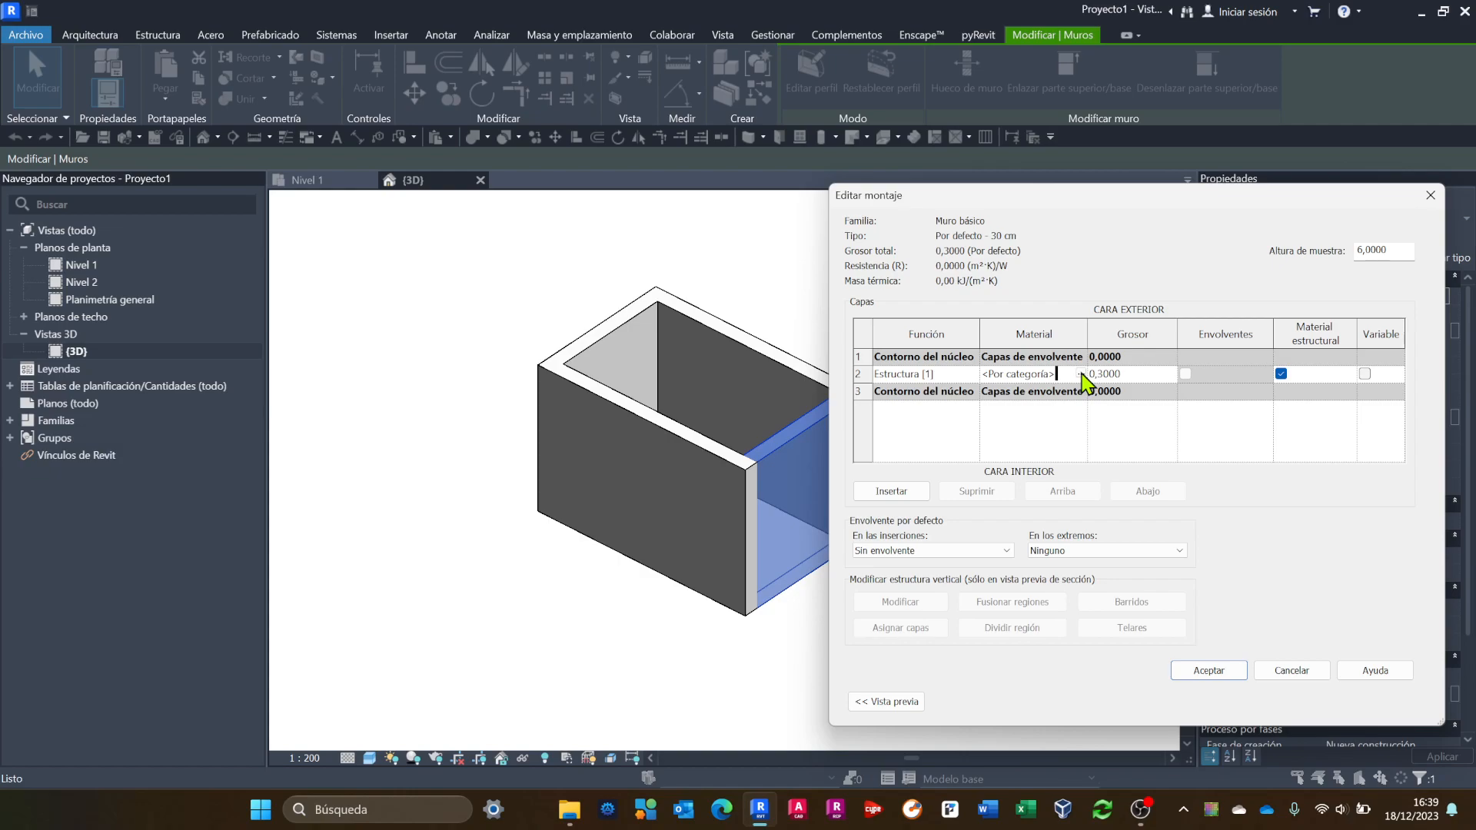
{"action": "left_click", "coordinate": [1080, 374]}
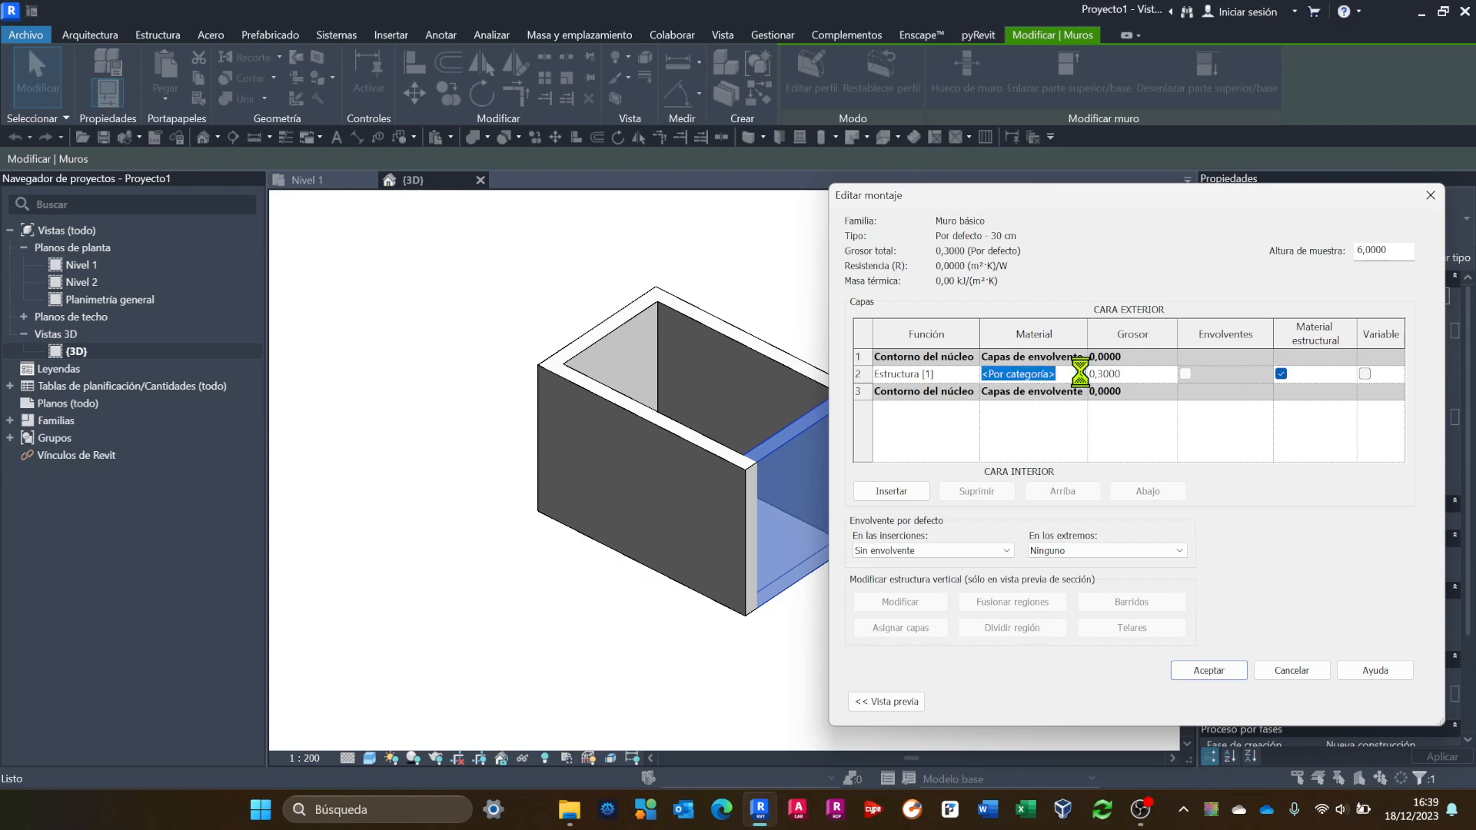
{"action": "left_click", "coordinate": [1081, 373]}
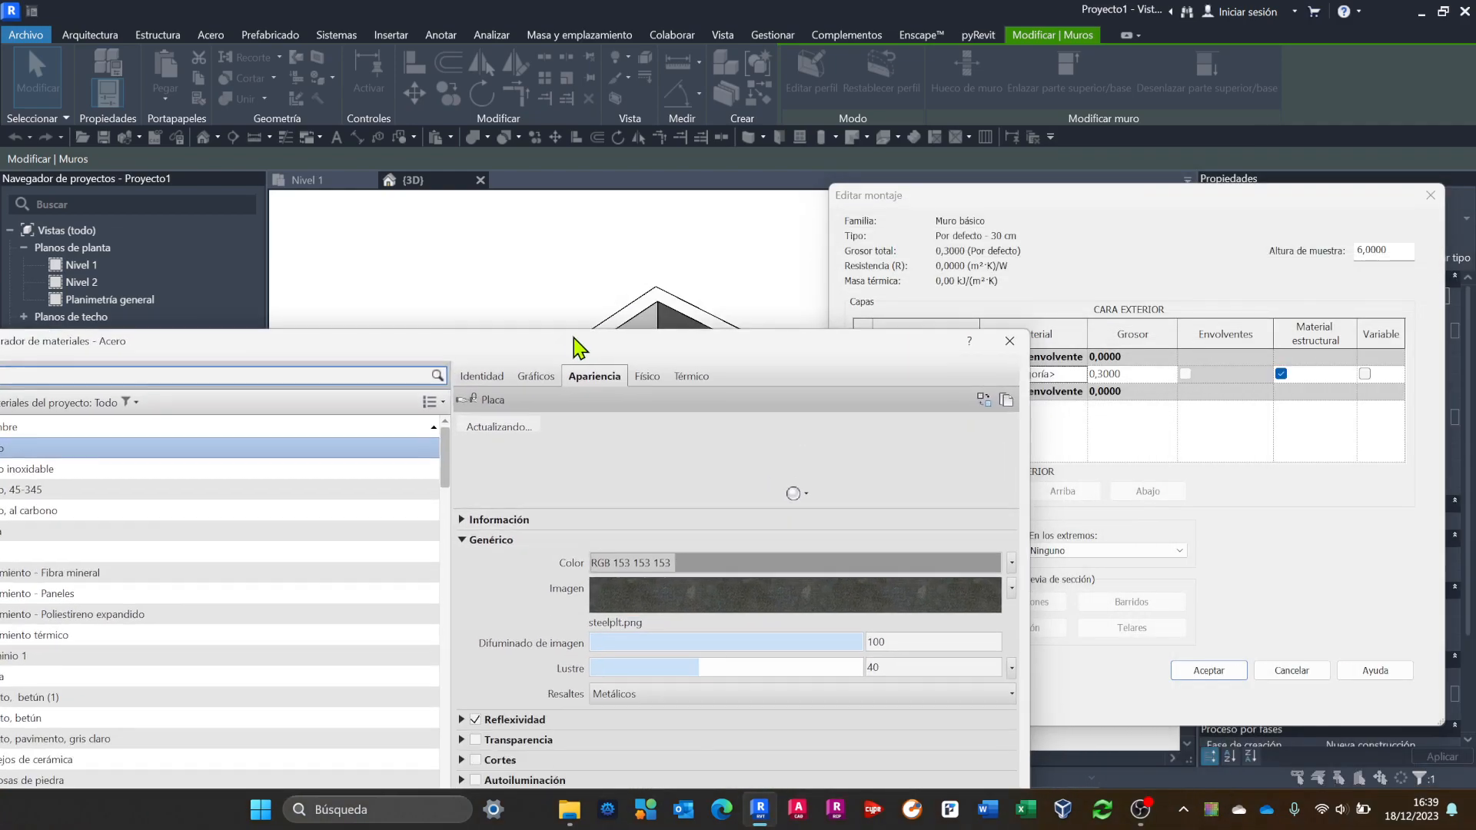
{"action": "left_click_drag", "start_coordinate": [577, 343], "coordinate": [738, 55]}
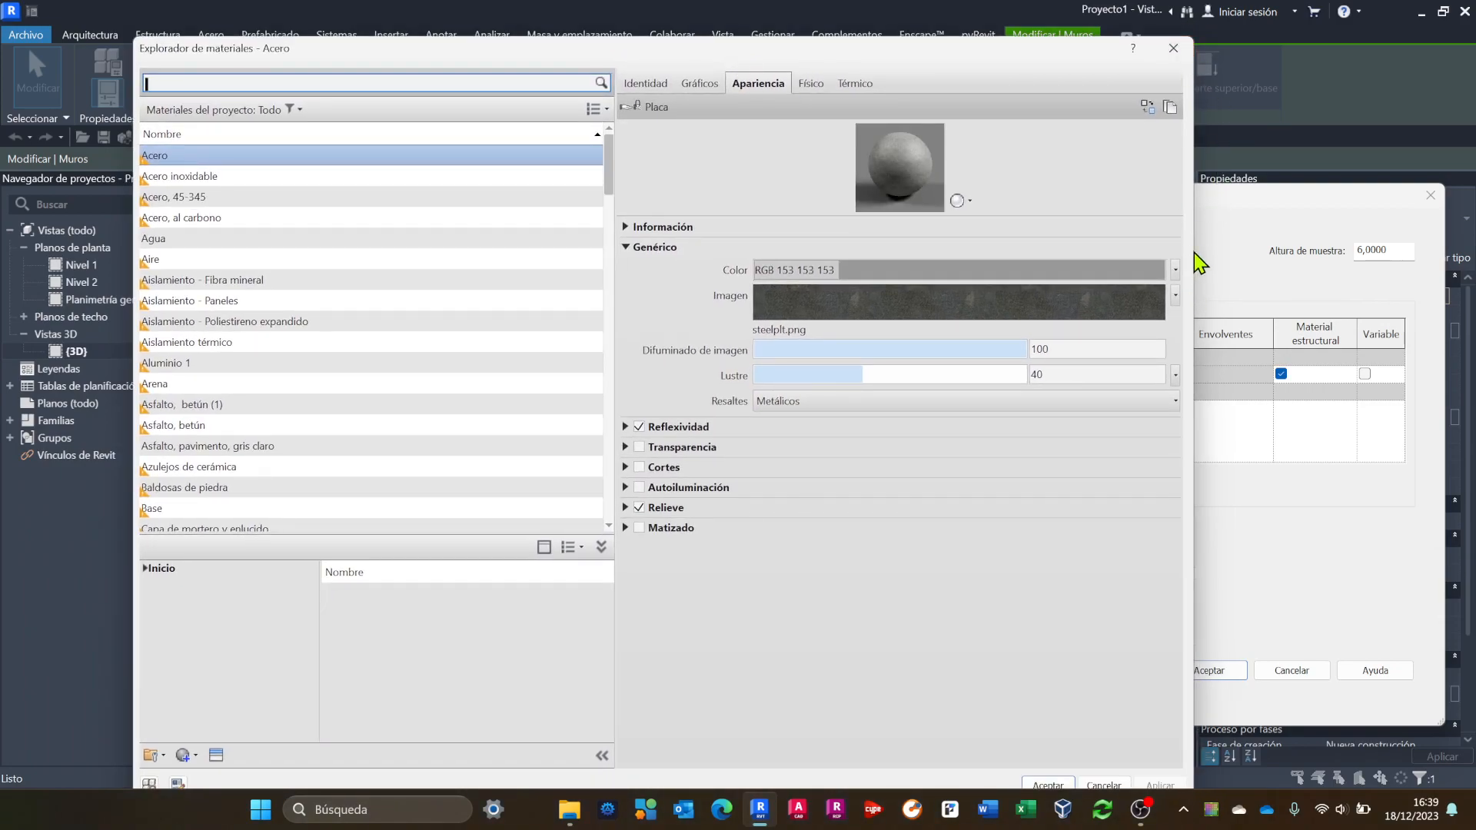
{"action": "left_click_drag", "start_coordinate": [1194, 246], "coordinate": [920, 241]}
{"action": "left_click_drag", "start_coordinate": [528, 56], "coordinate": [1054, 57]}
Browse the project material list and preview the Aislamiento - Paneles material.
{"action": "scroll", "coordinate": [861, 306], "scroll_direction": "down", "scroll_amount": 13}
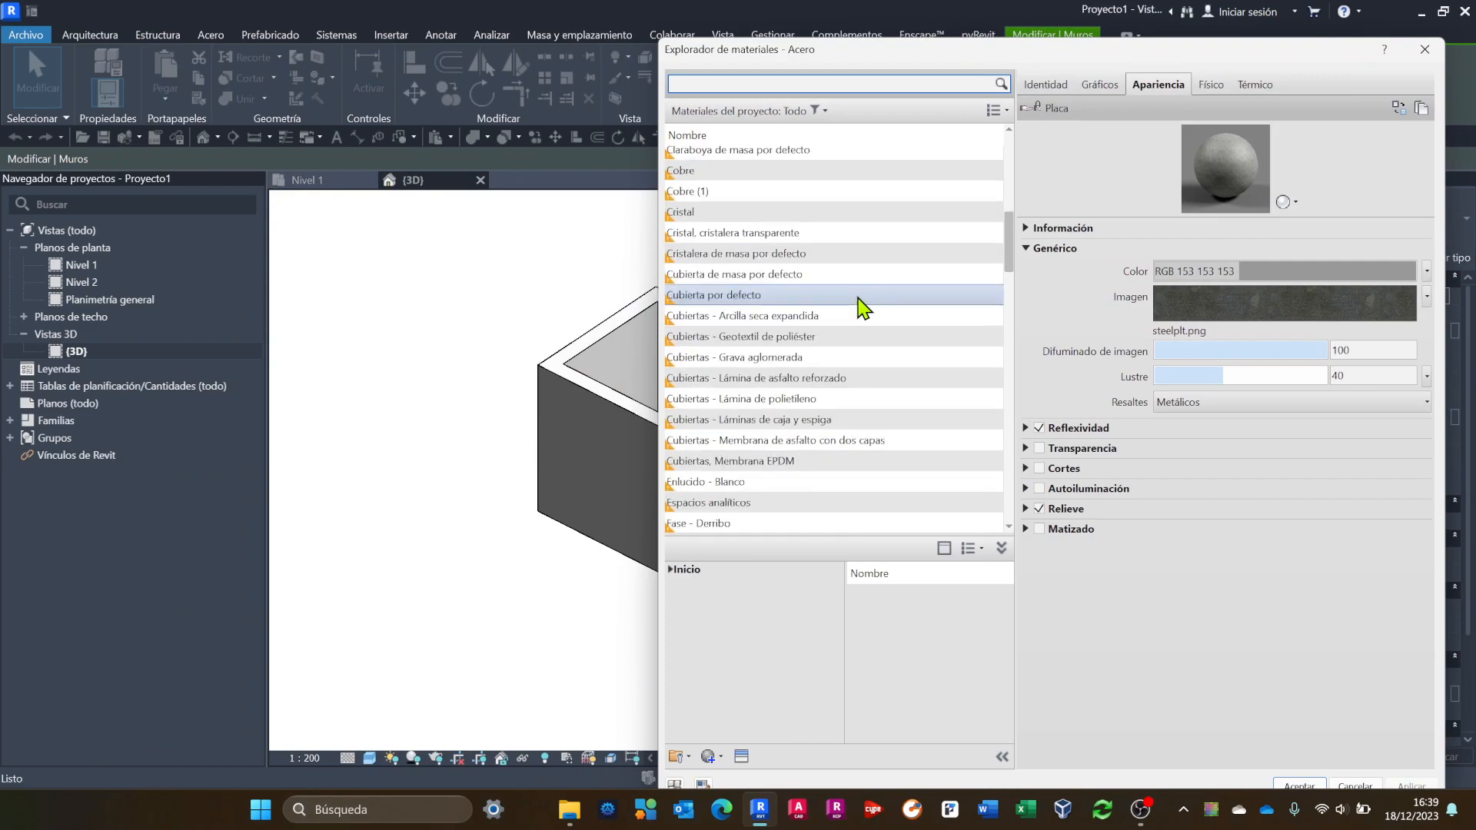
{"action": "scroll", "coordinate": [861, 305], "scroll_direction": "down", "scroll_amount": 20}
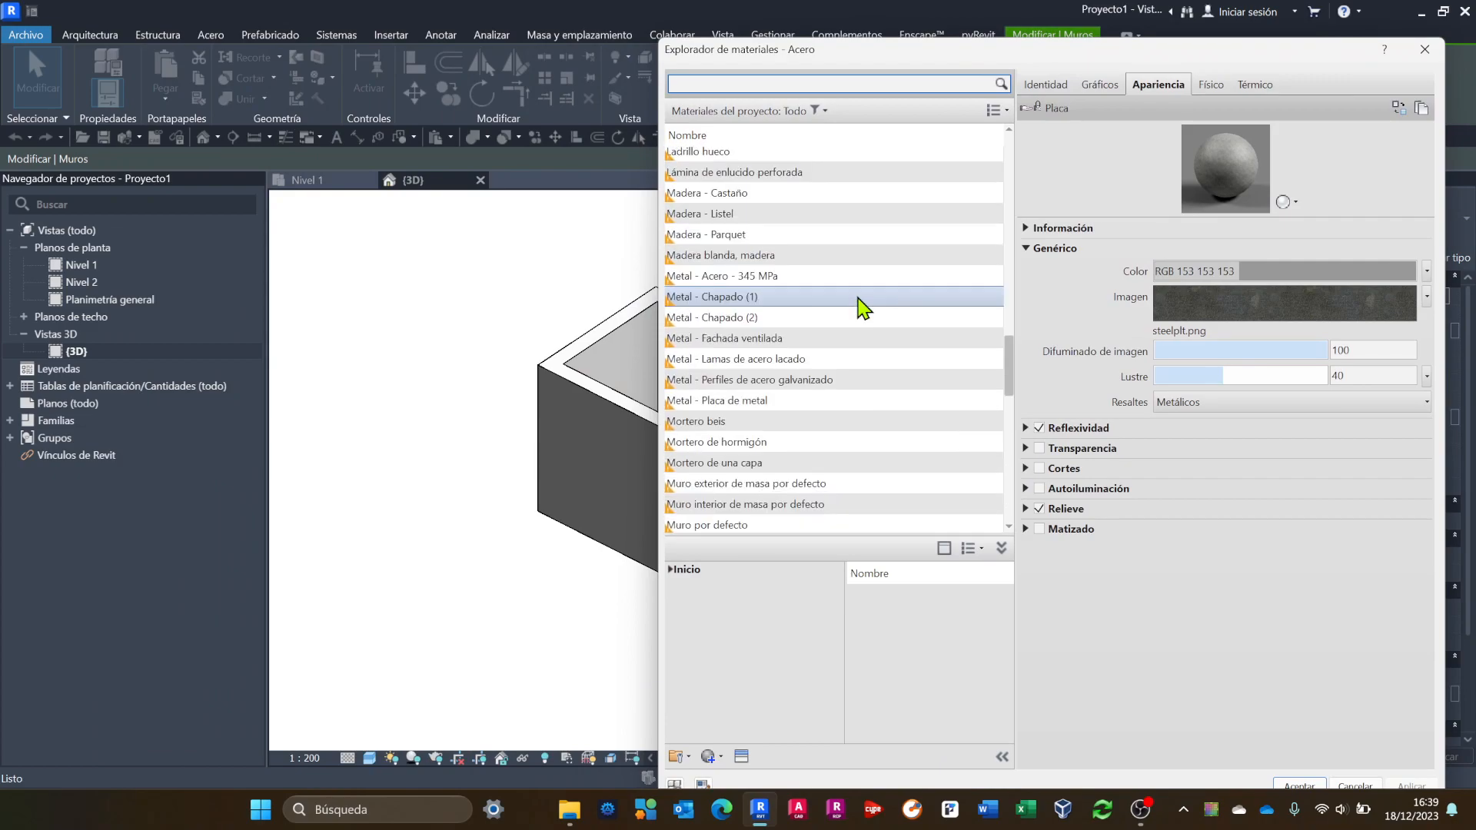
{"action": "scroll", "coordinate": [862, 307], "scroll_direction": "up", "scroll_amount": 20}
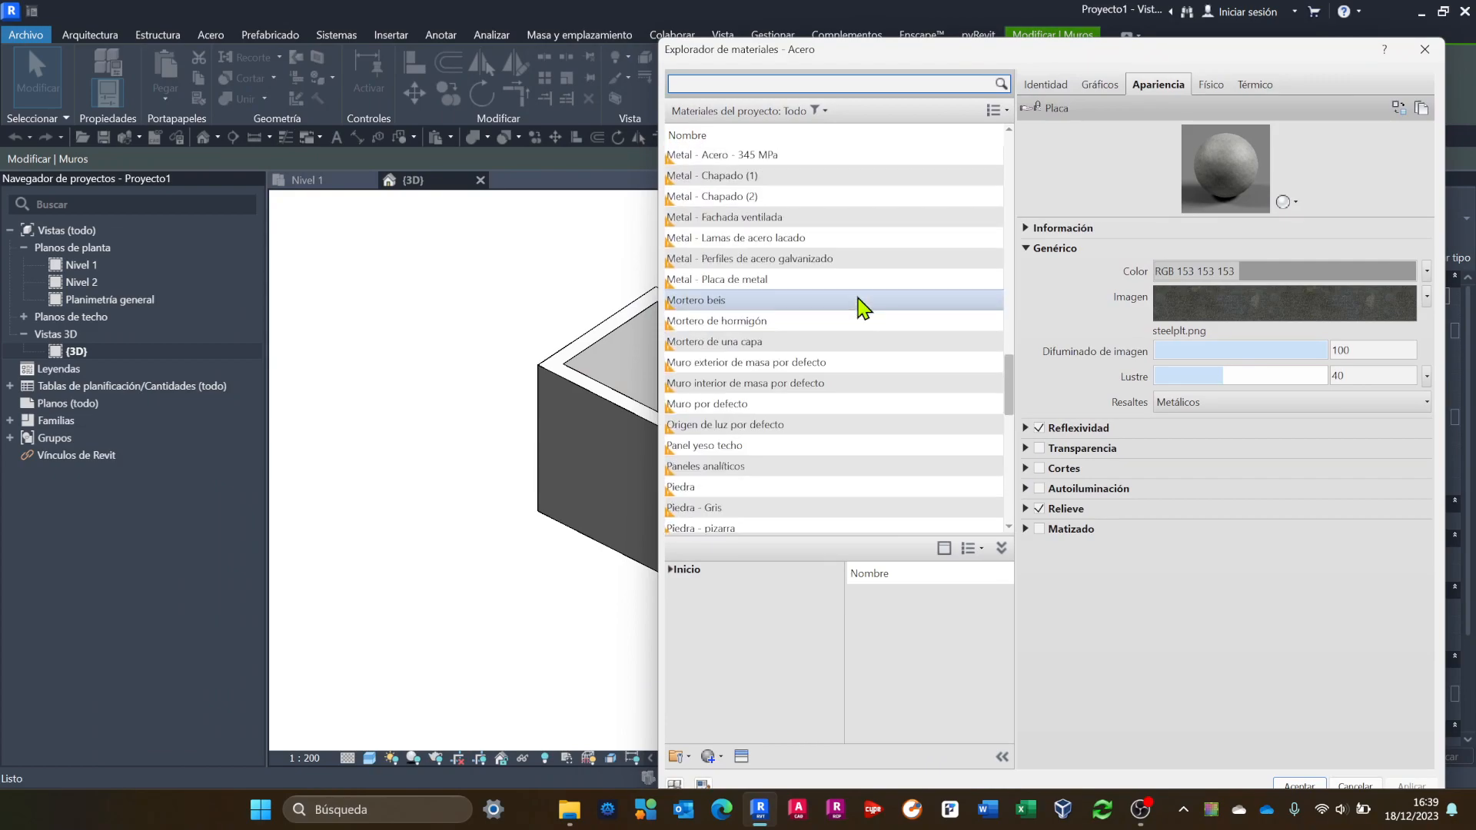
{"action": "scroll", "coordinate": [863, 306], "scroll_direction": "up", "scroll_amount": 1}
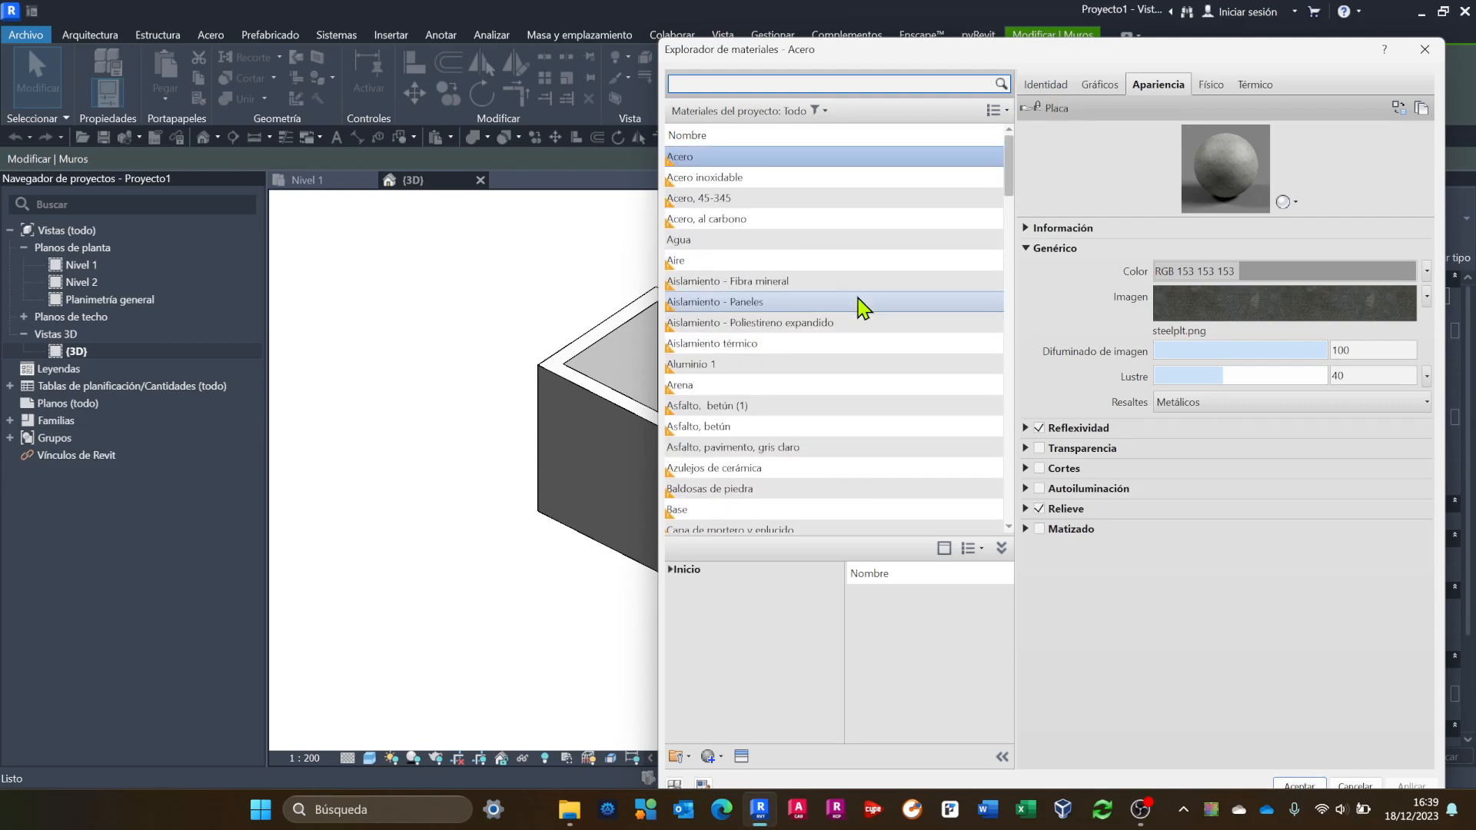
{"action": "mouse_move", "coordinate": [869, 311]}
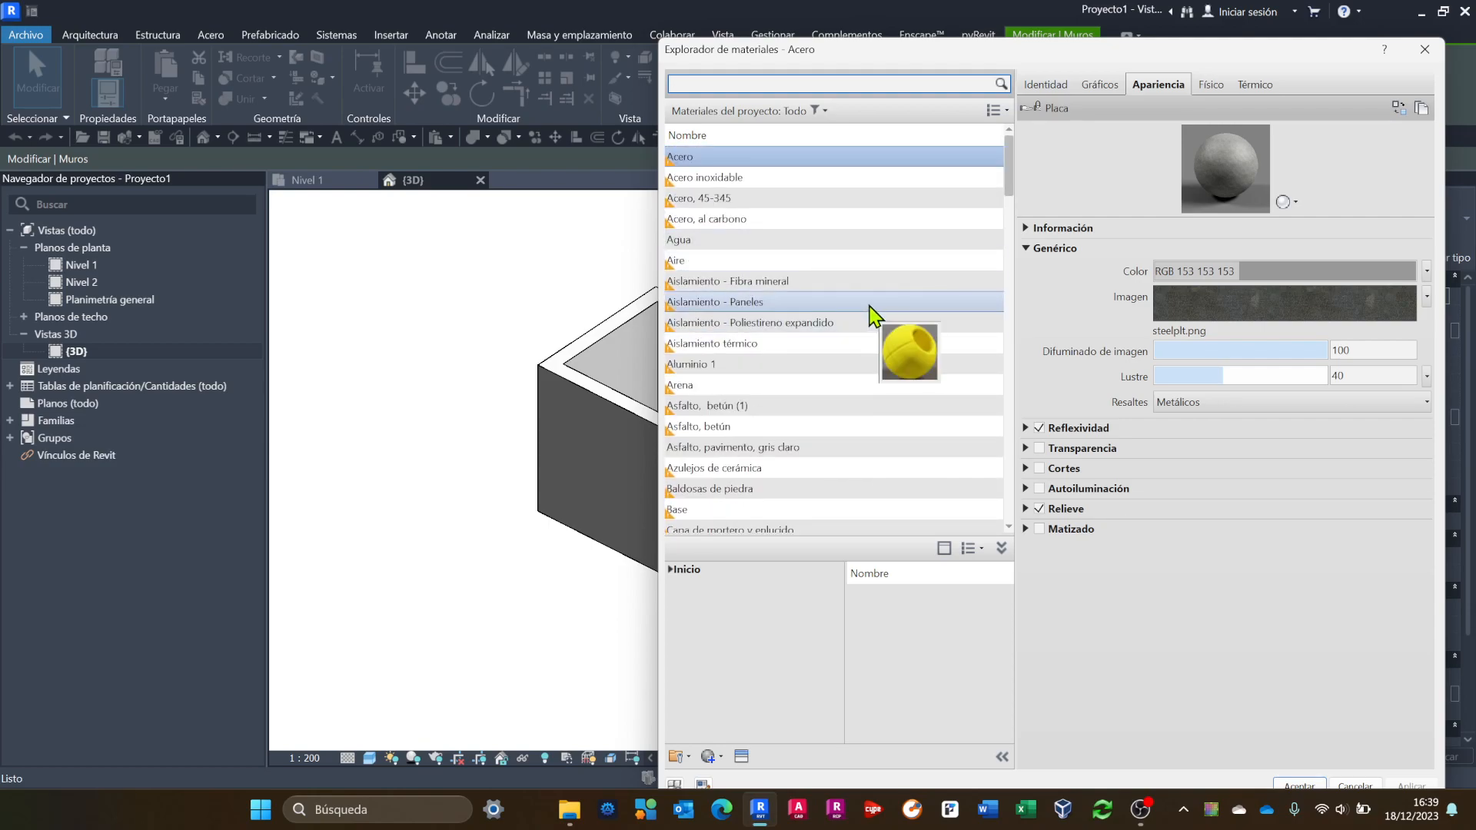
Display the project materials as thumbnails and look through them.
{"action": "left_click", "coordinate": [1007, 112]}
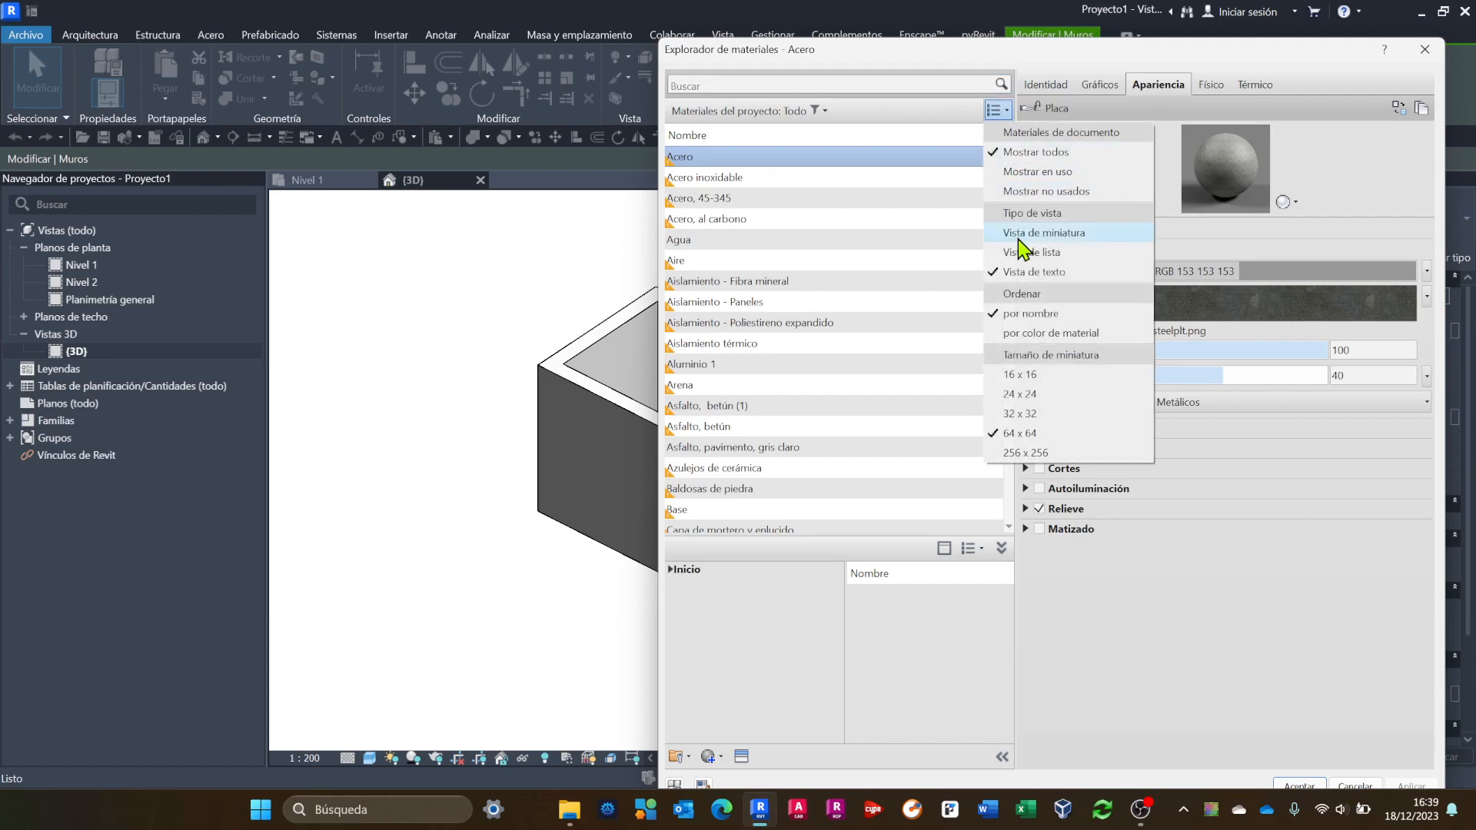
{"action": "left_click", "coordinate": [1043, 233]}
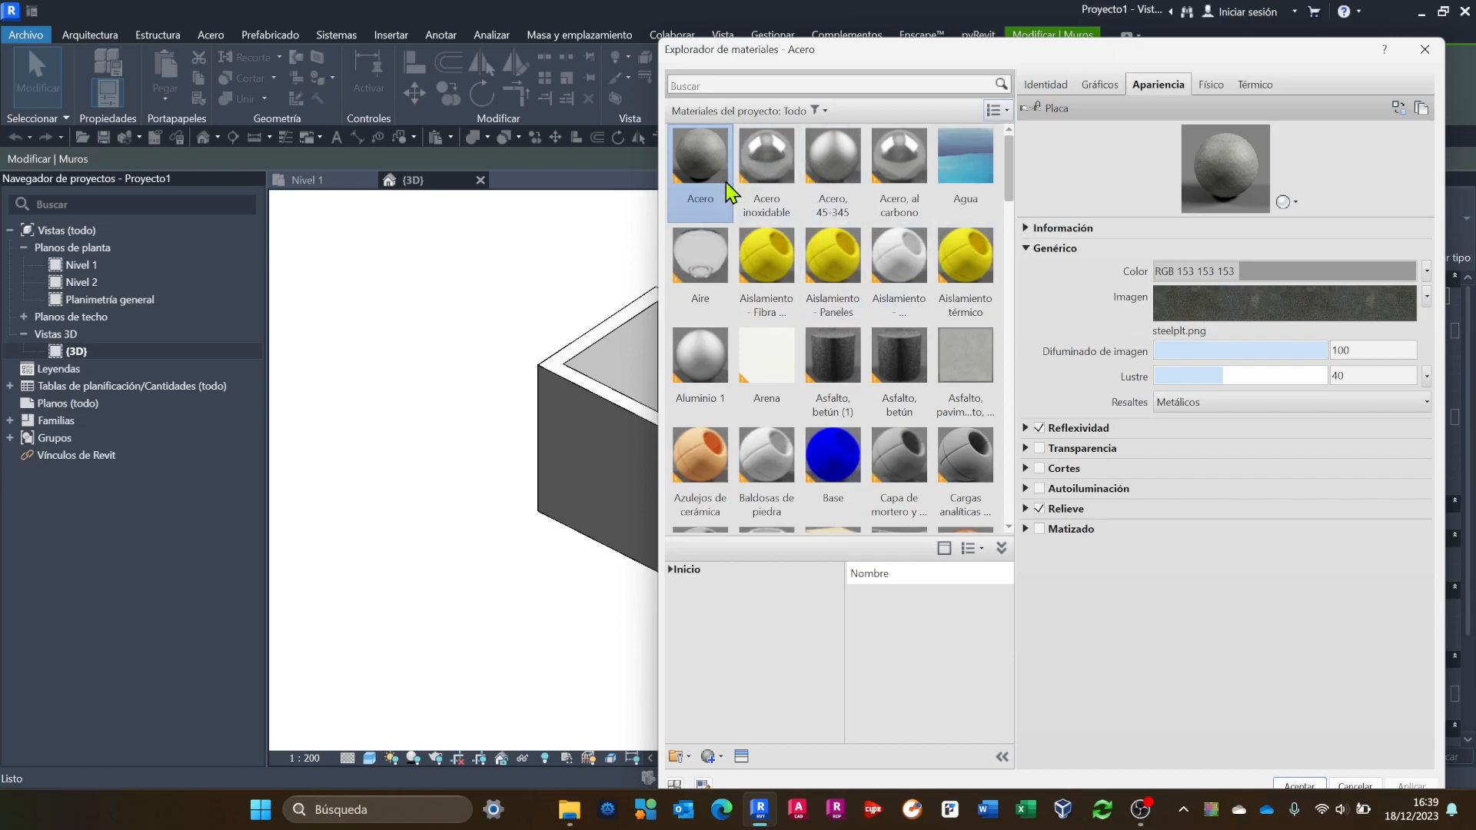
{"action": "scroll", "coordinate": [761, 292], "scroll_direction": "down", "scroll_amount": 5}
{"action": "scroll", "coordinate": [837, 347], "scroll_direction": "down", "scroll_amount": 5}
{"action": "scroll", "coordinate": [834, 347], "scroll_direction": "down", "scroll_amount": 10}
{"action": "scroll", "coordinate": [841, 356], "scroll_direction": "up", "scroll_amount": 2}
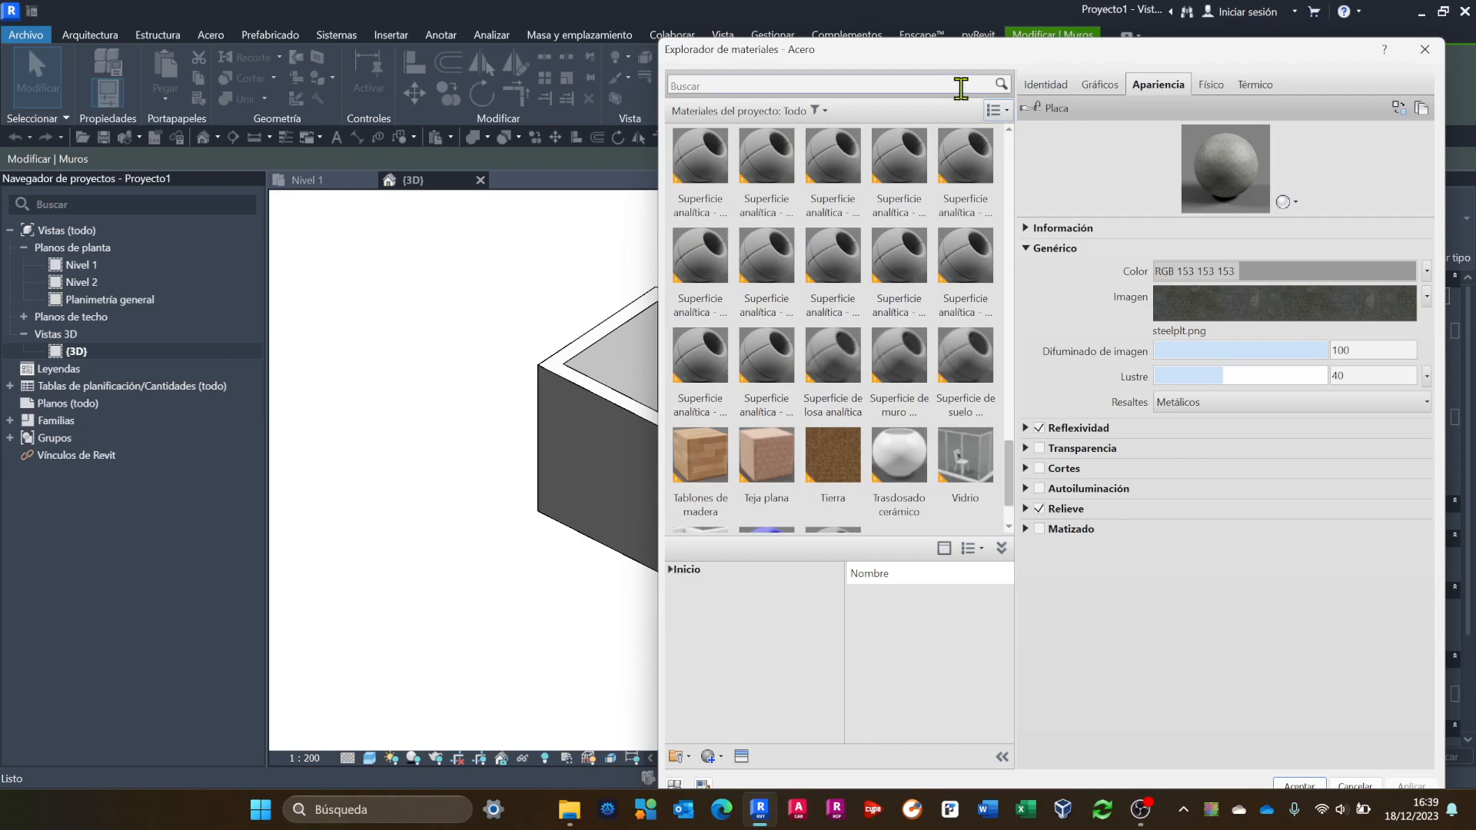
Try the list view for the project materials and return to the text view.
{"action": "left_click", "coordinate": [1003, 112]}
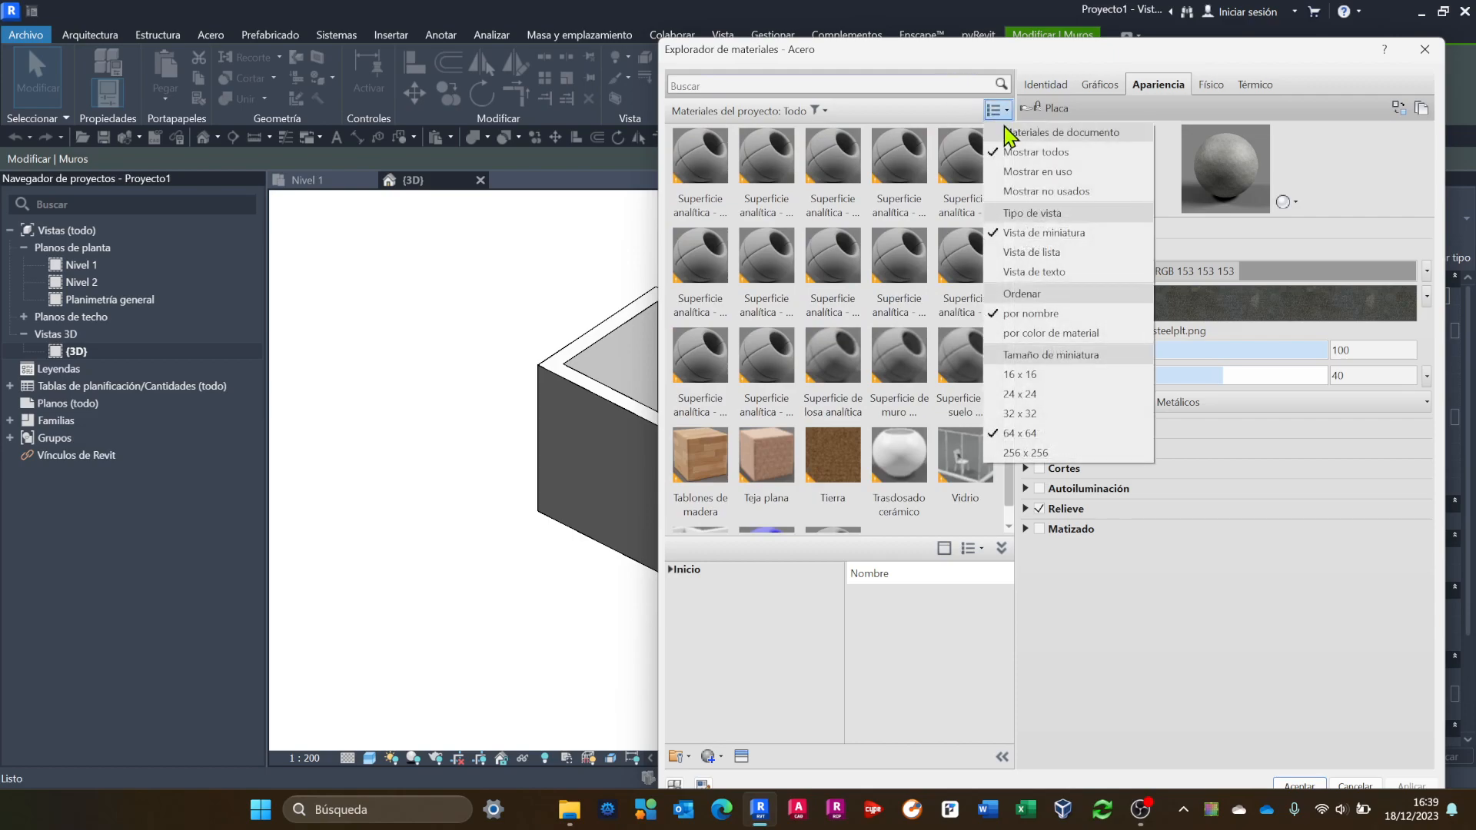
{"action": "left_click", "coordinate": [1032, 254]}
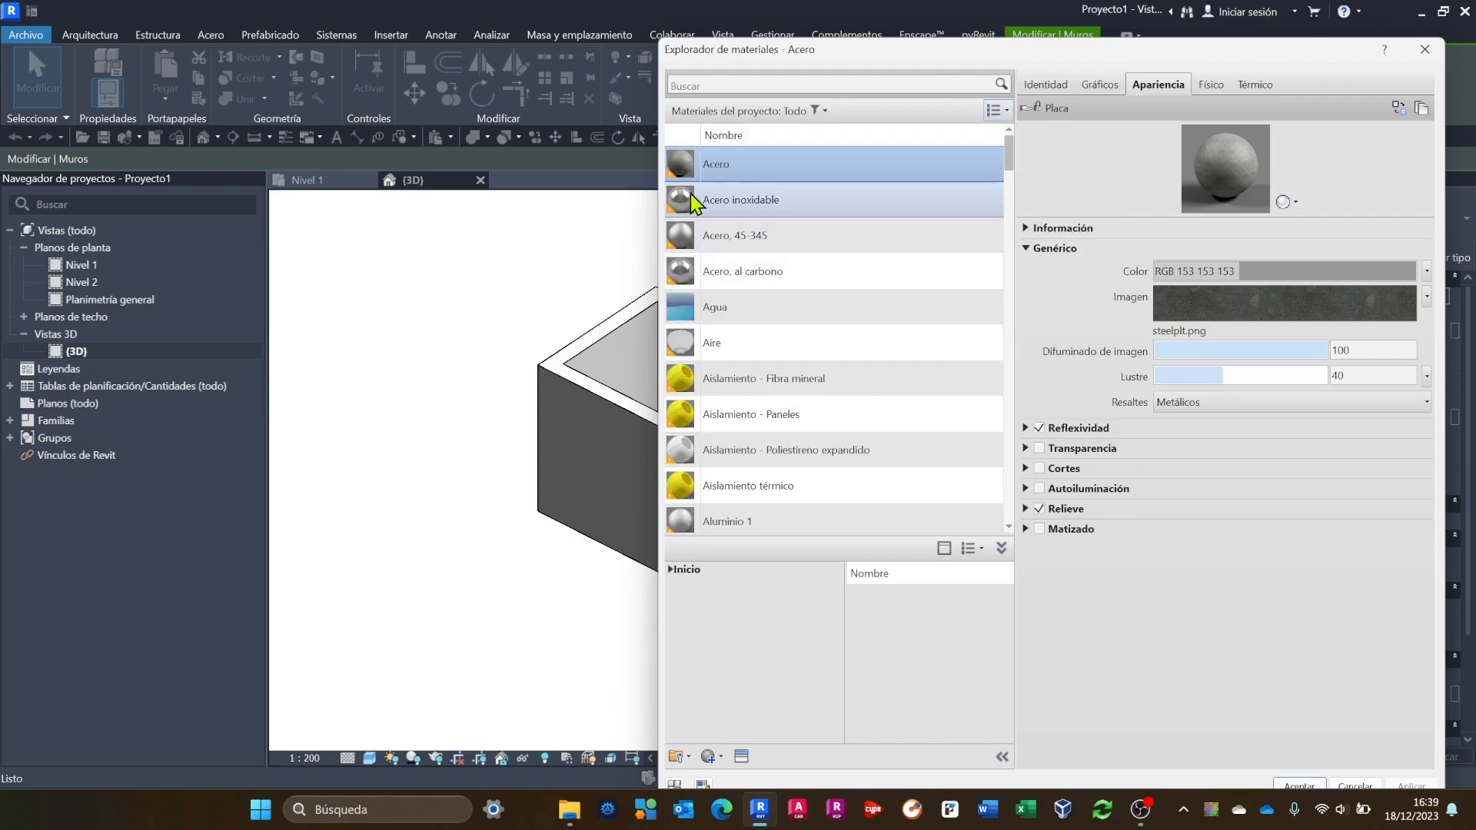
{"action": "left_click", "coordinate": [1007, 112]}
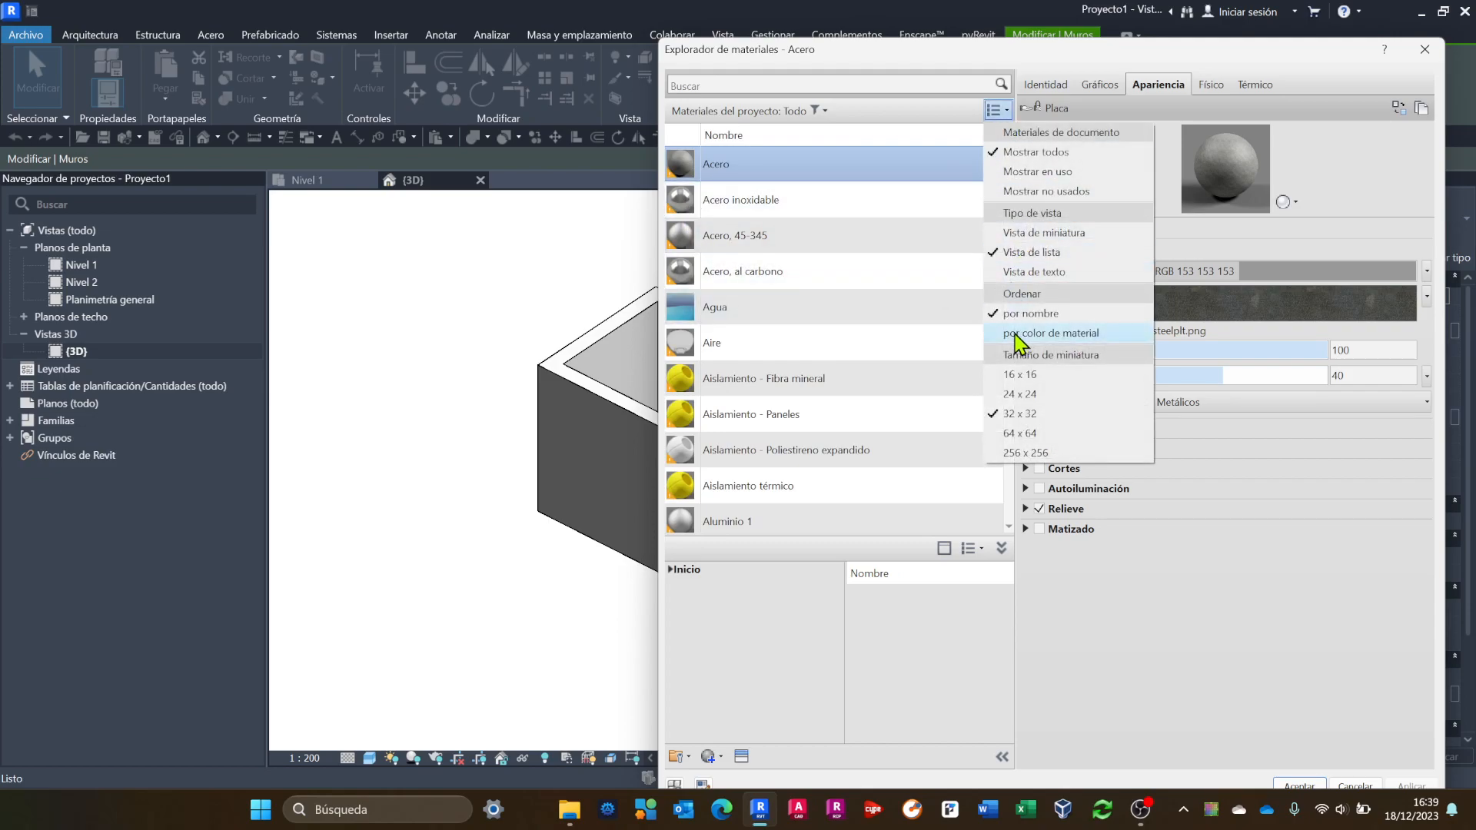
{"action": "left_click", "coordinate": [1016, 272]}
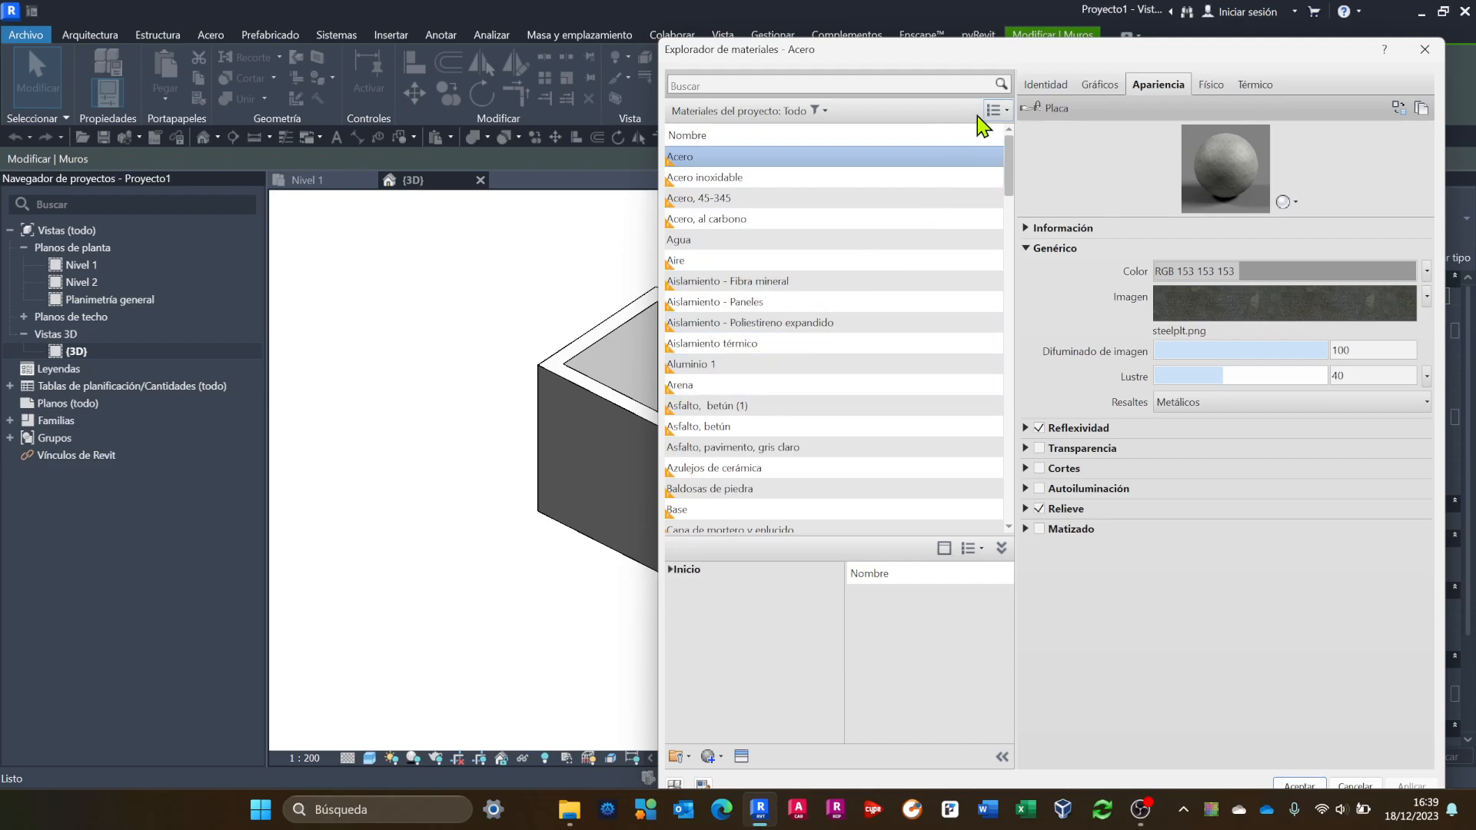
Switch the project materials to the list view and browse through them.
{"action": "left_click", "coordinate": [1007, 111]}
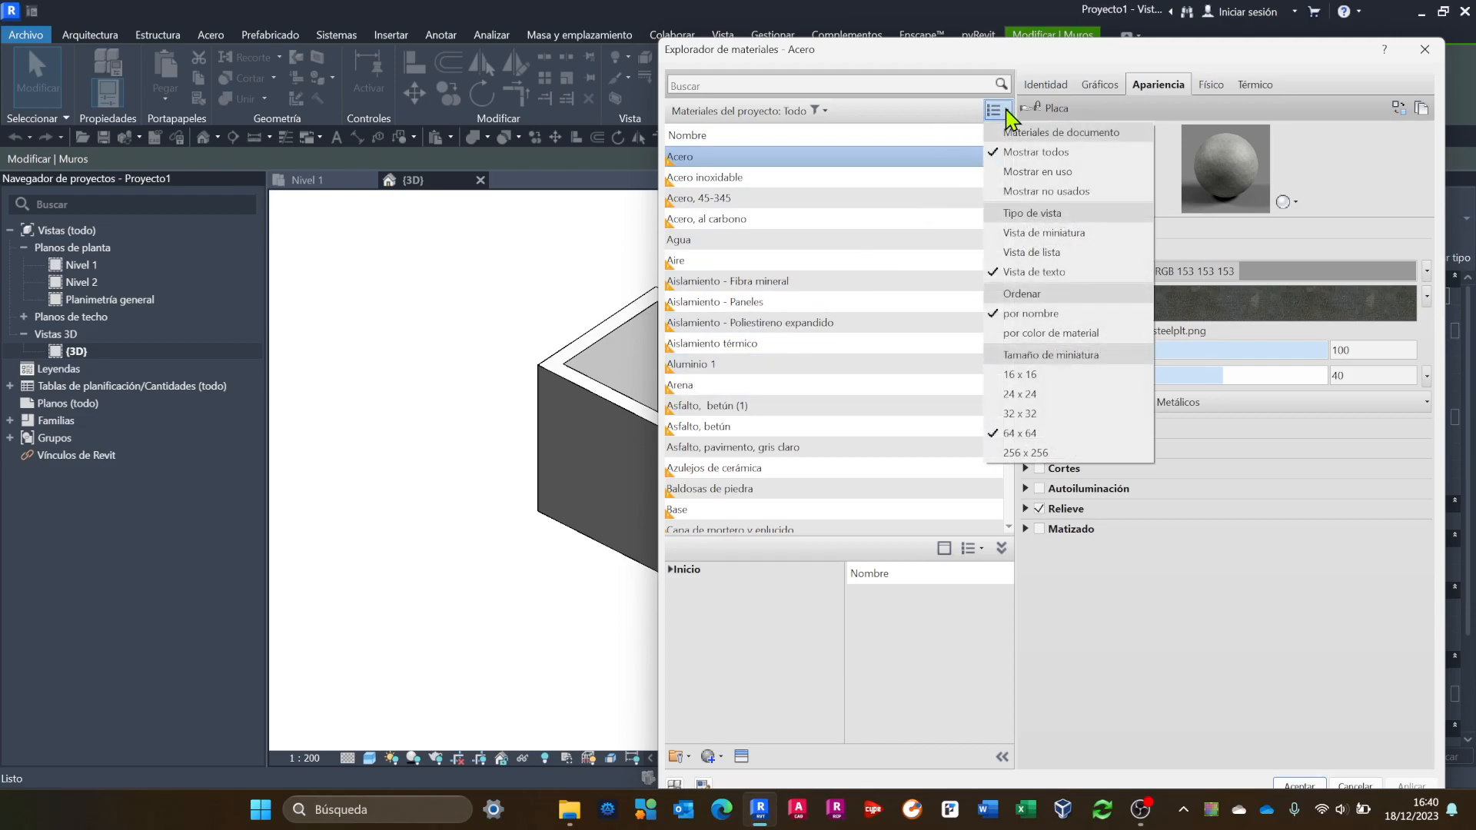
{"action": "left_click", "coordinate": [1030, 254]}
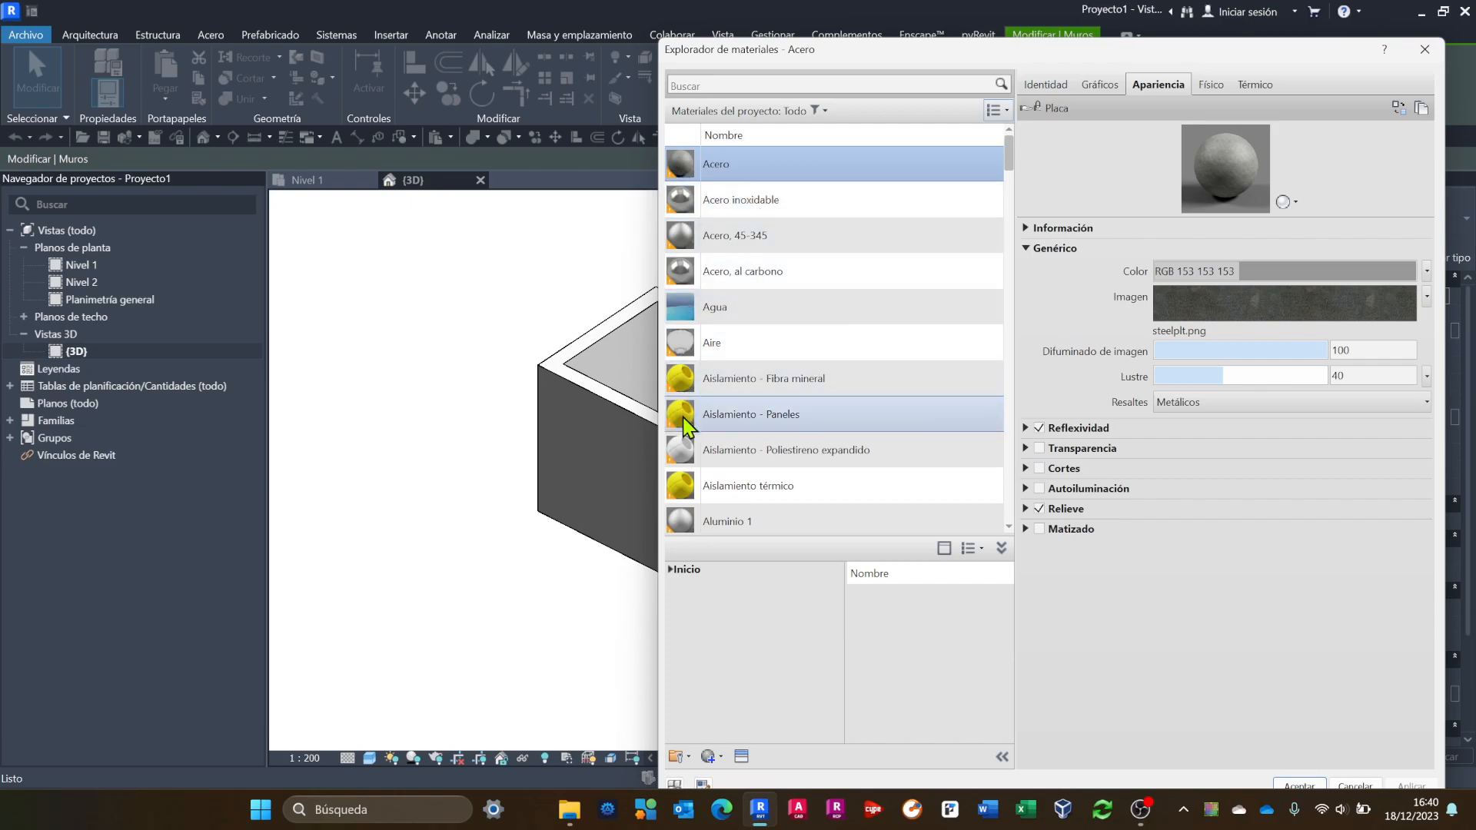
{"action": "scroll", "coordinate": [764, 327], "scroll_direction": "down", "scroll_amount": 5}
{"action": "scroll", "coordinate": [764, 327], "scroll_direction": "down", "scroll_amount": 8}
{"action": "scroll", "coordinate": [764, 329], "scroll_direction": "up", "scroll_amount": 3}
{"action": "scroll", "coordinate": [765, 329], "scroll_direction": "up", "scroll_amount": 10}
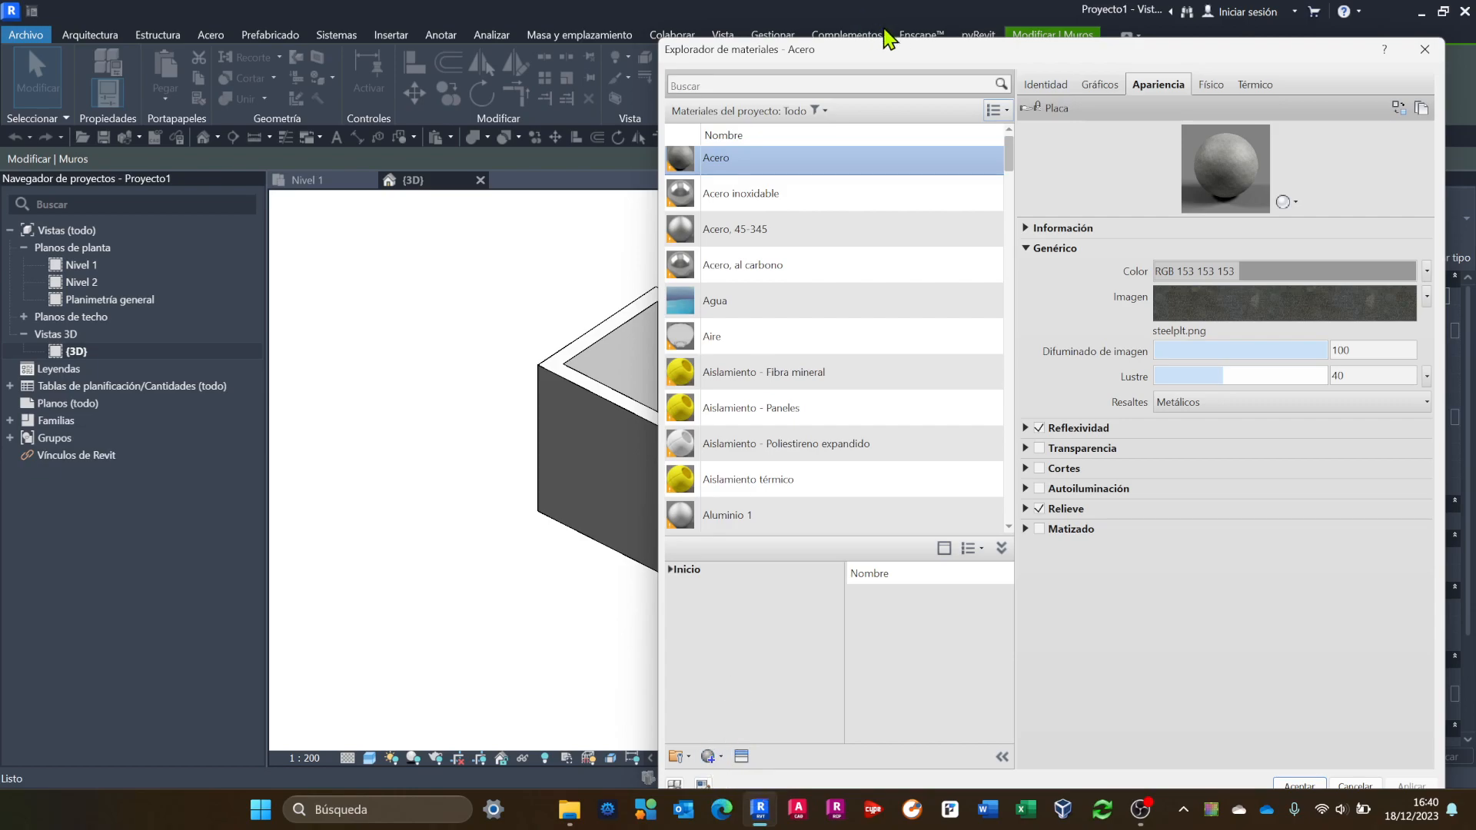
Create a new material in the material browser and name it HORMIGON HA30.
{"action": "left_click_drag", "start_coordinate": [886, 50], "coordinate": [852, 24]}
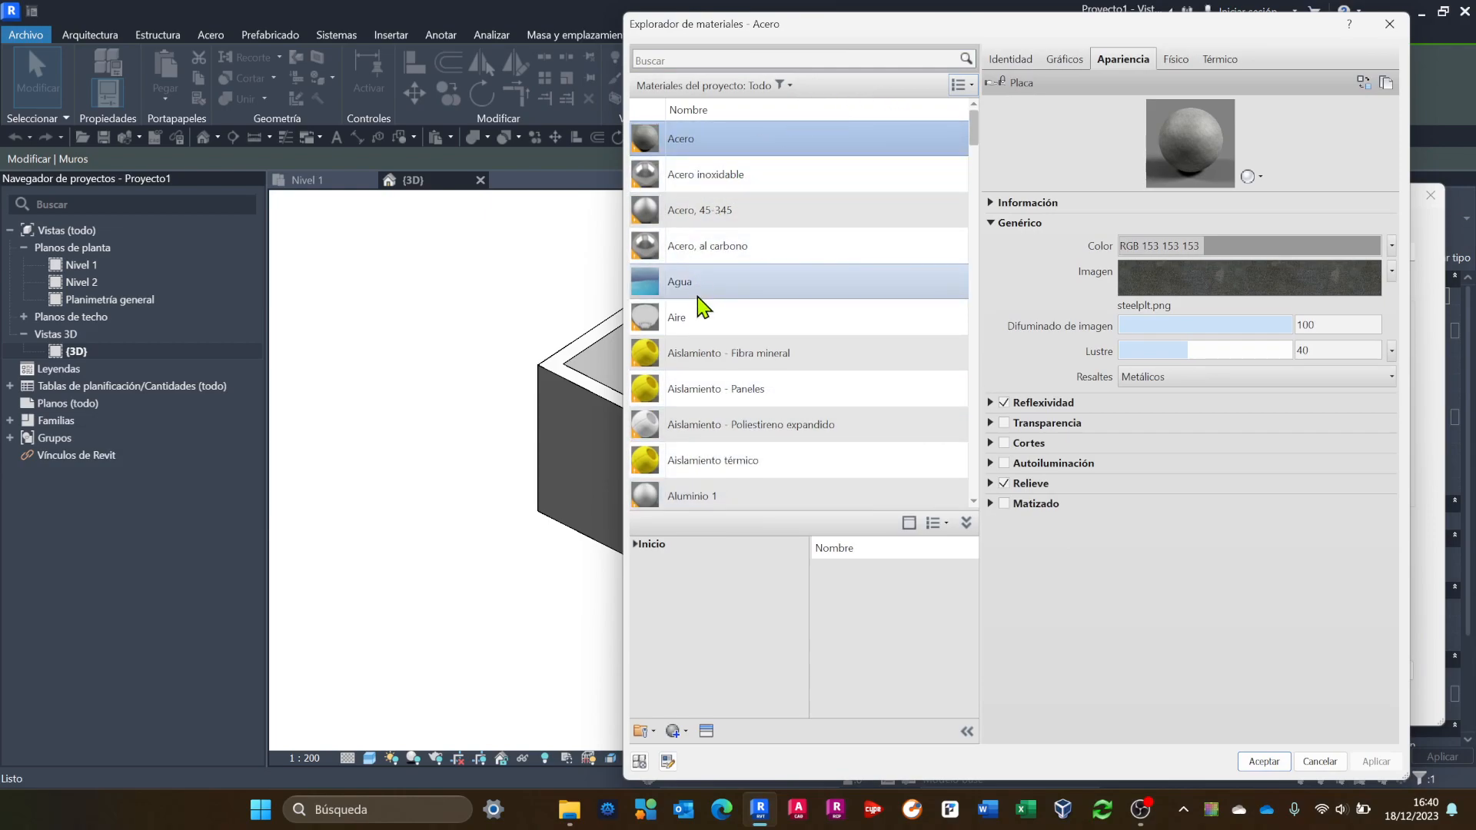
{"action": "left_click", "coordinate": [636, 546]}
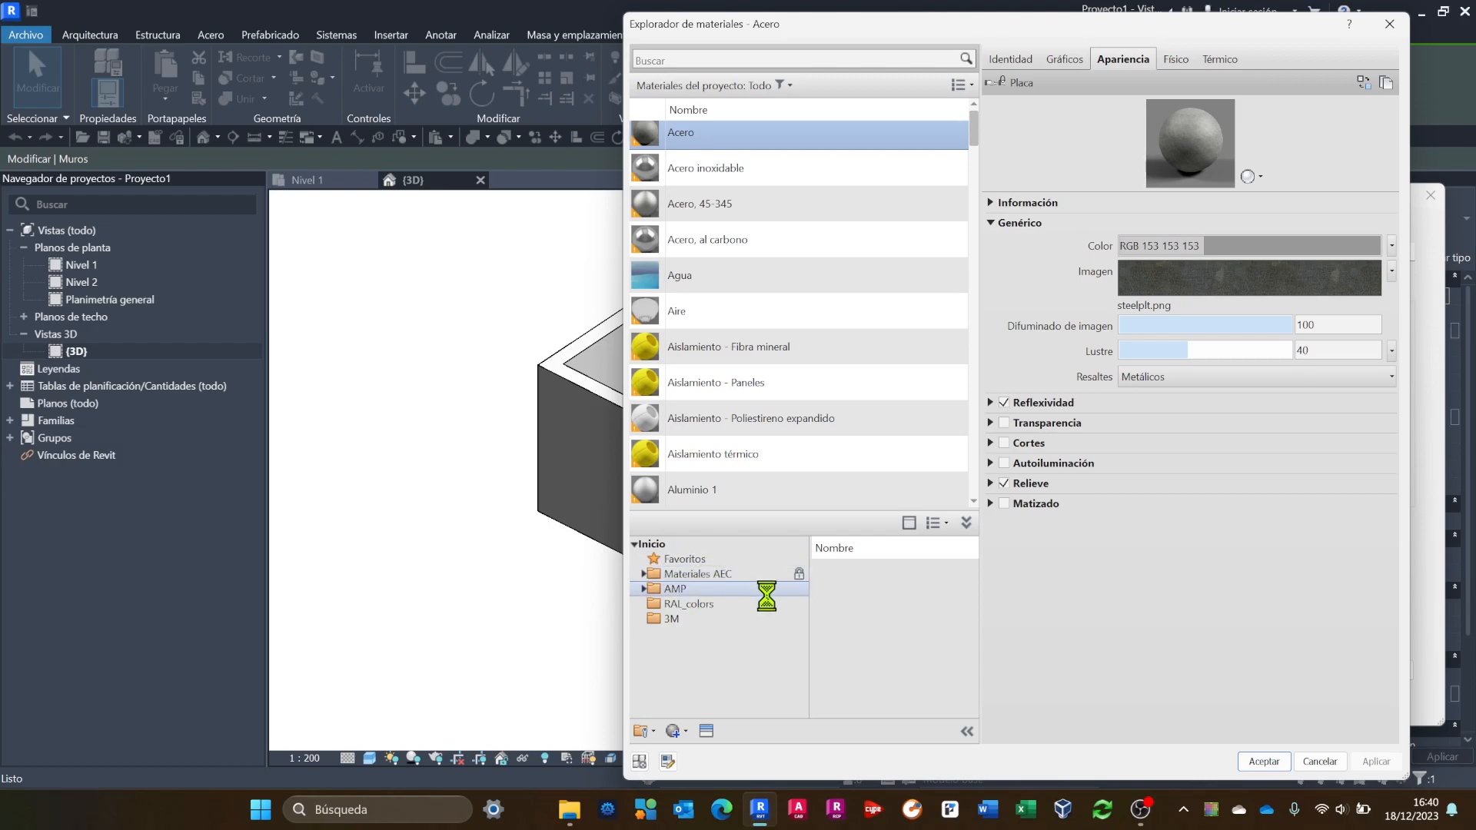
{"action": "left_click", "coordinate": [683, 732]}
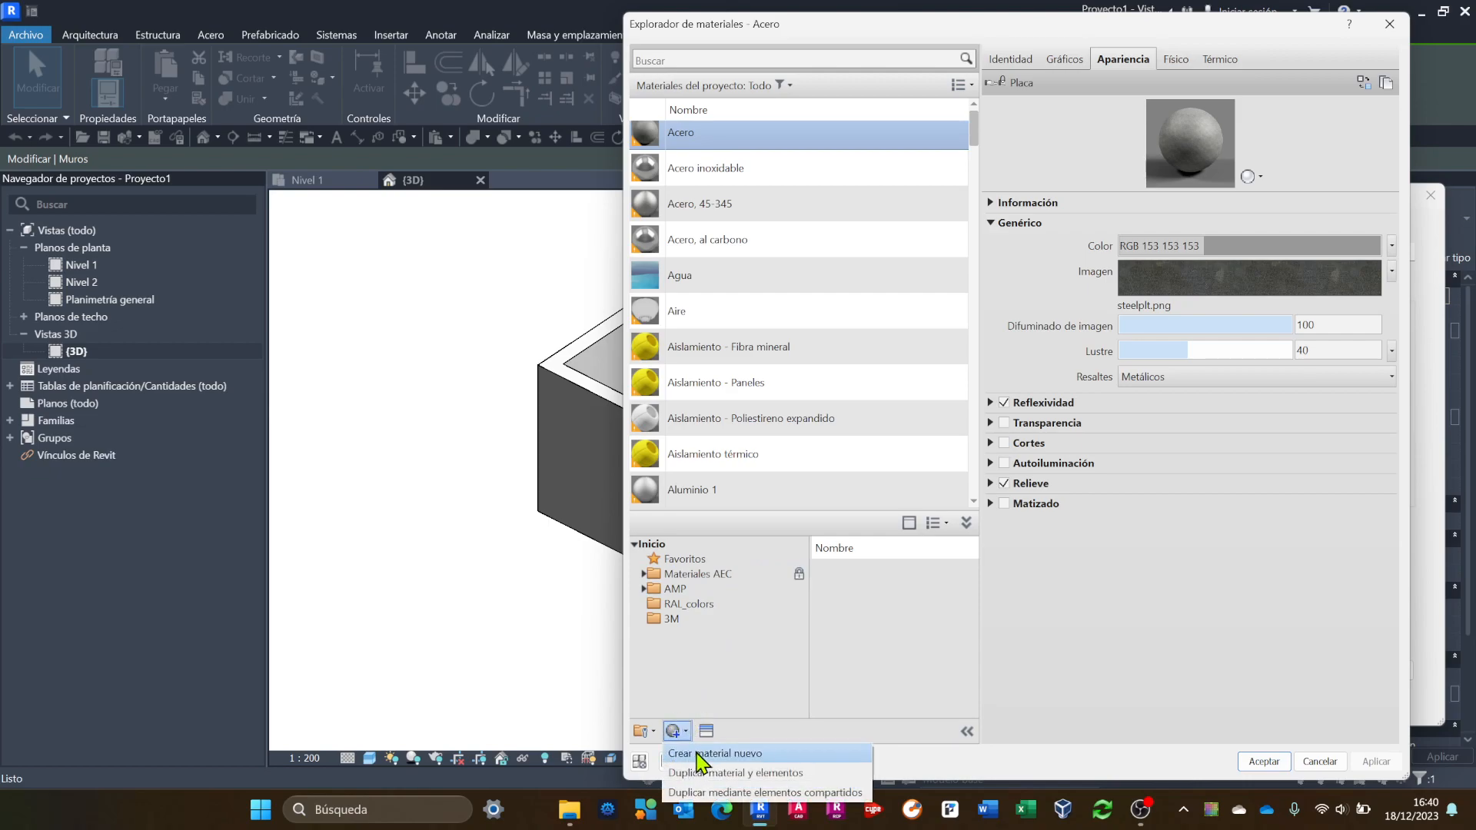
{"action": "left_click", "coordinate": [693, 754]}
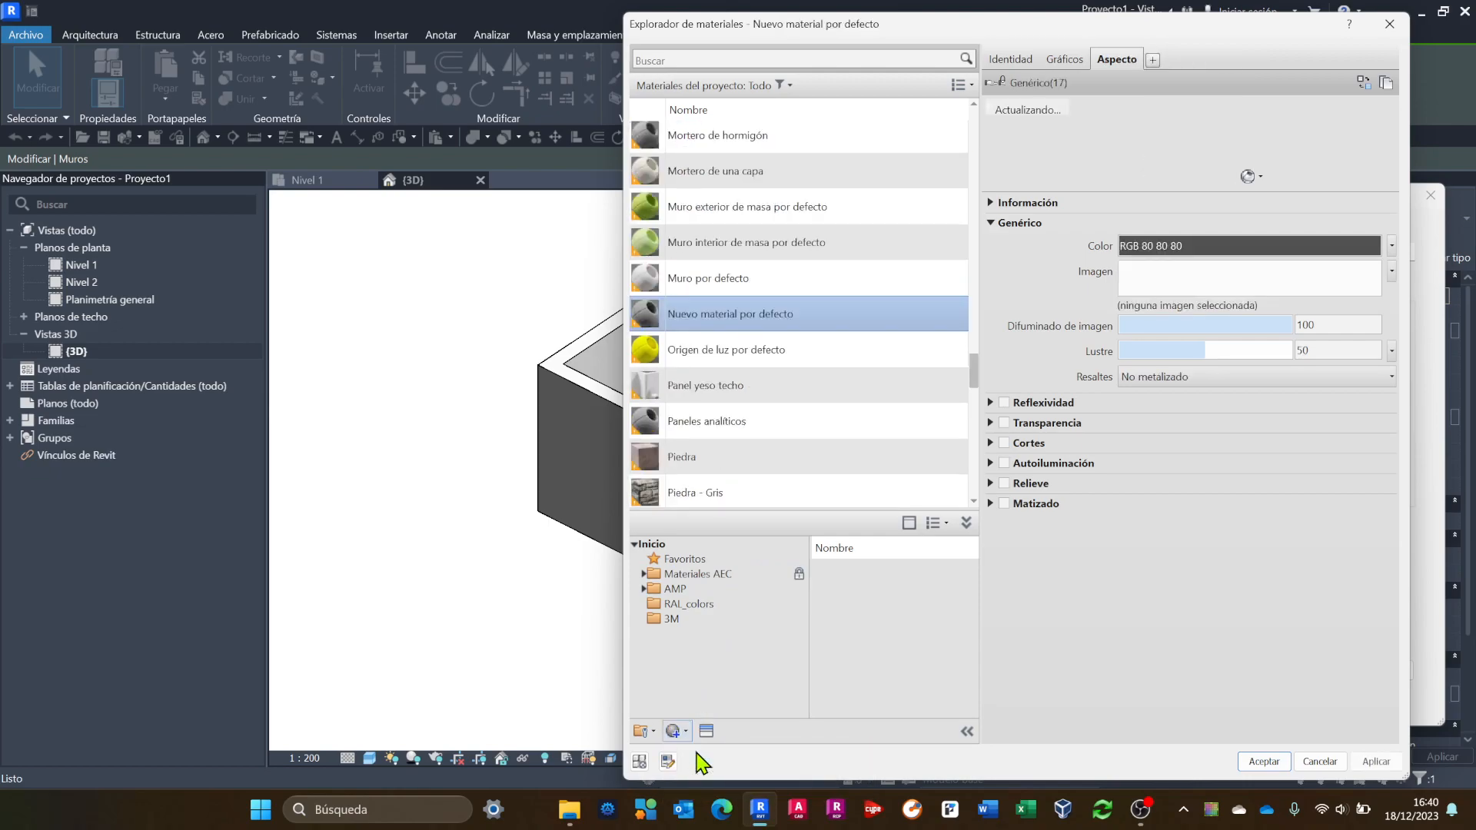
{"action": "right_click", "coordinate": [792, 315]}
{"action": "left_click", "coordinate": [838, 371]}
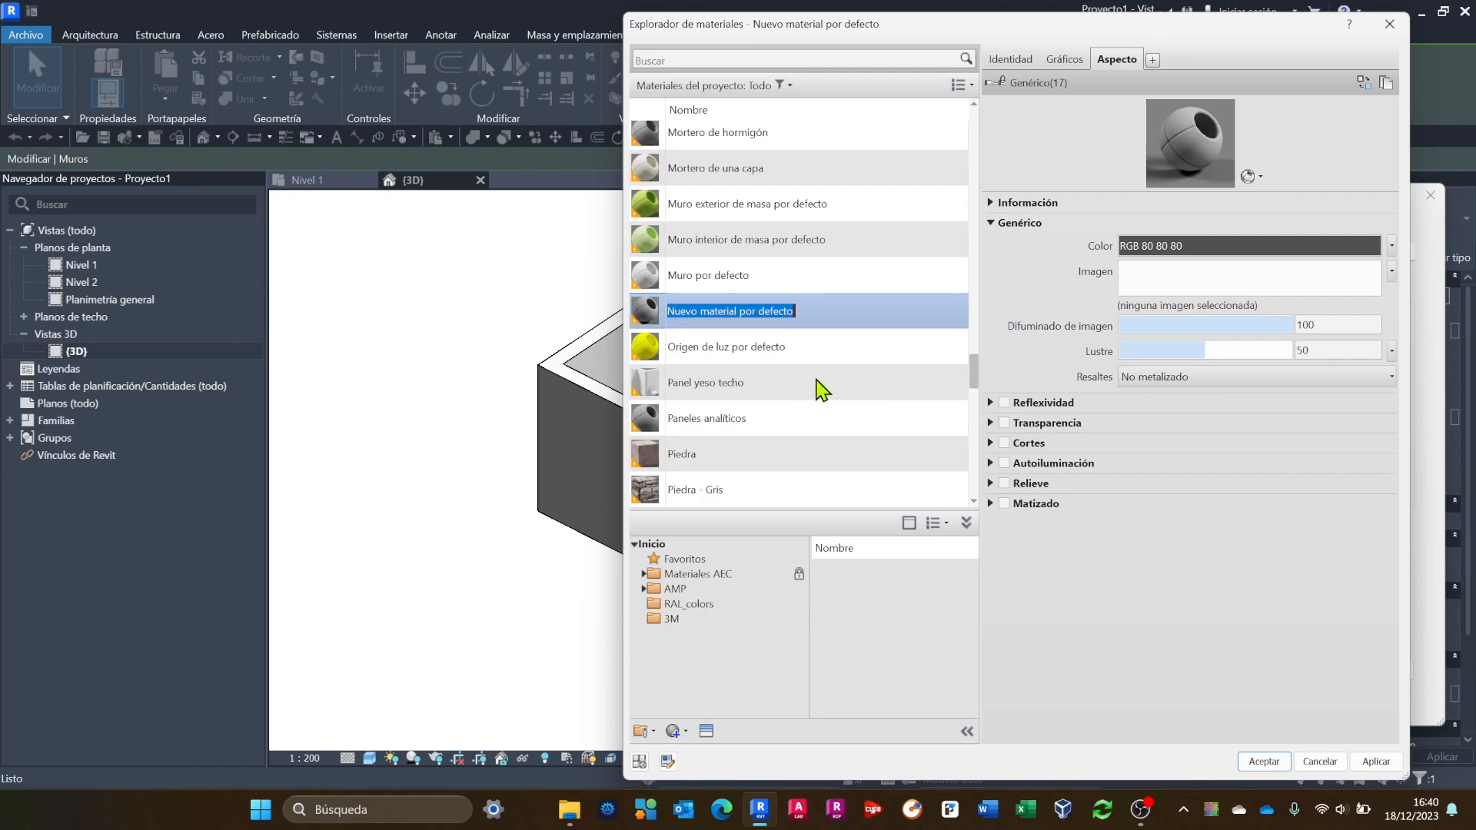
{"action": "type", "text": "HORMIGON HA30"}
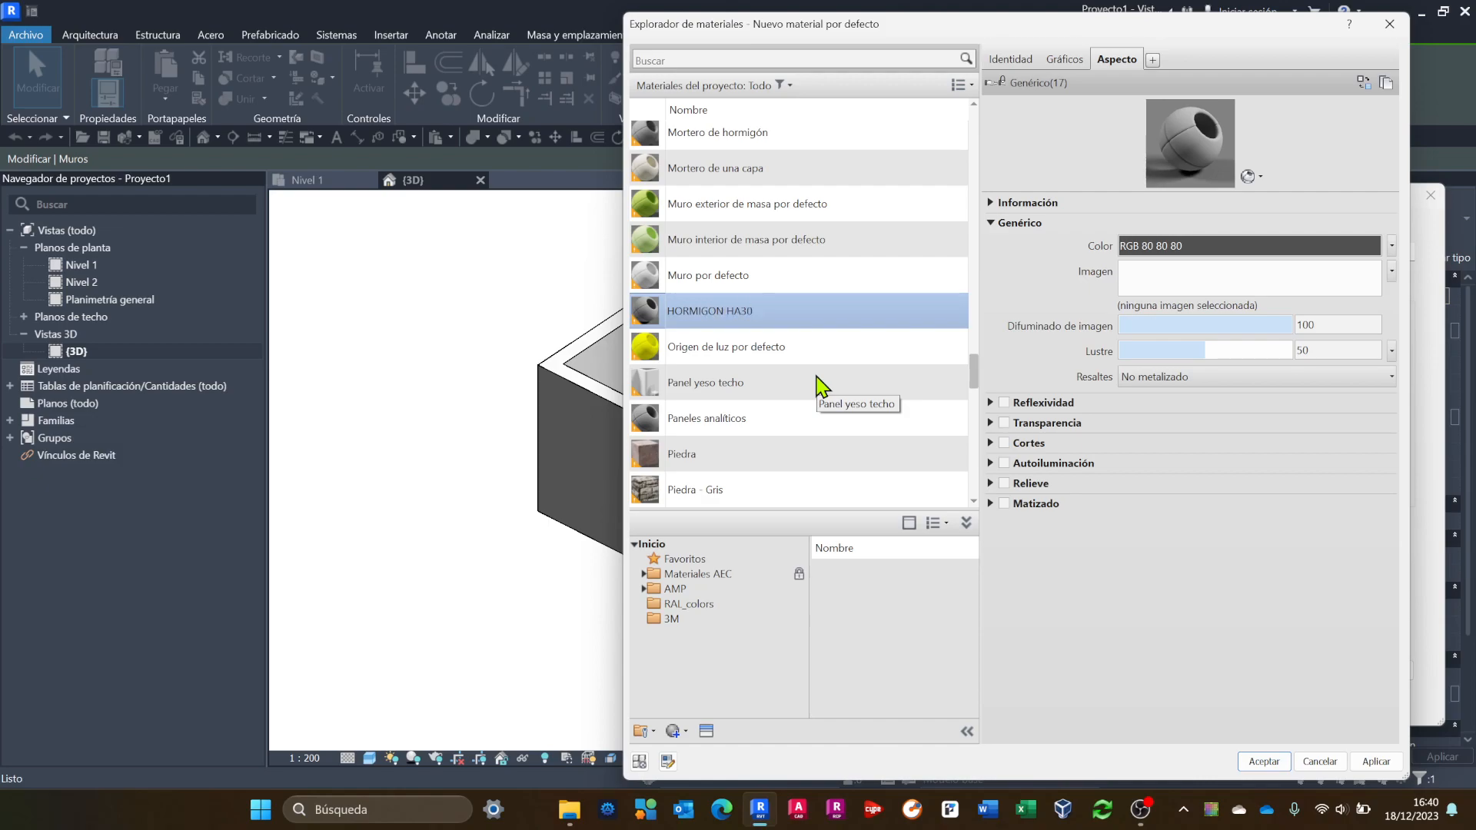
{"action": "left_click", "coordinate": [830, 353]}
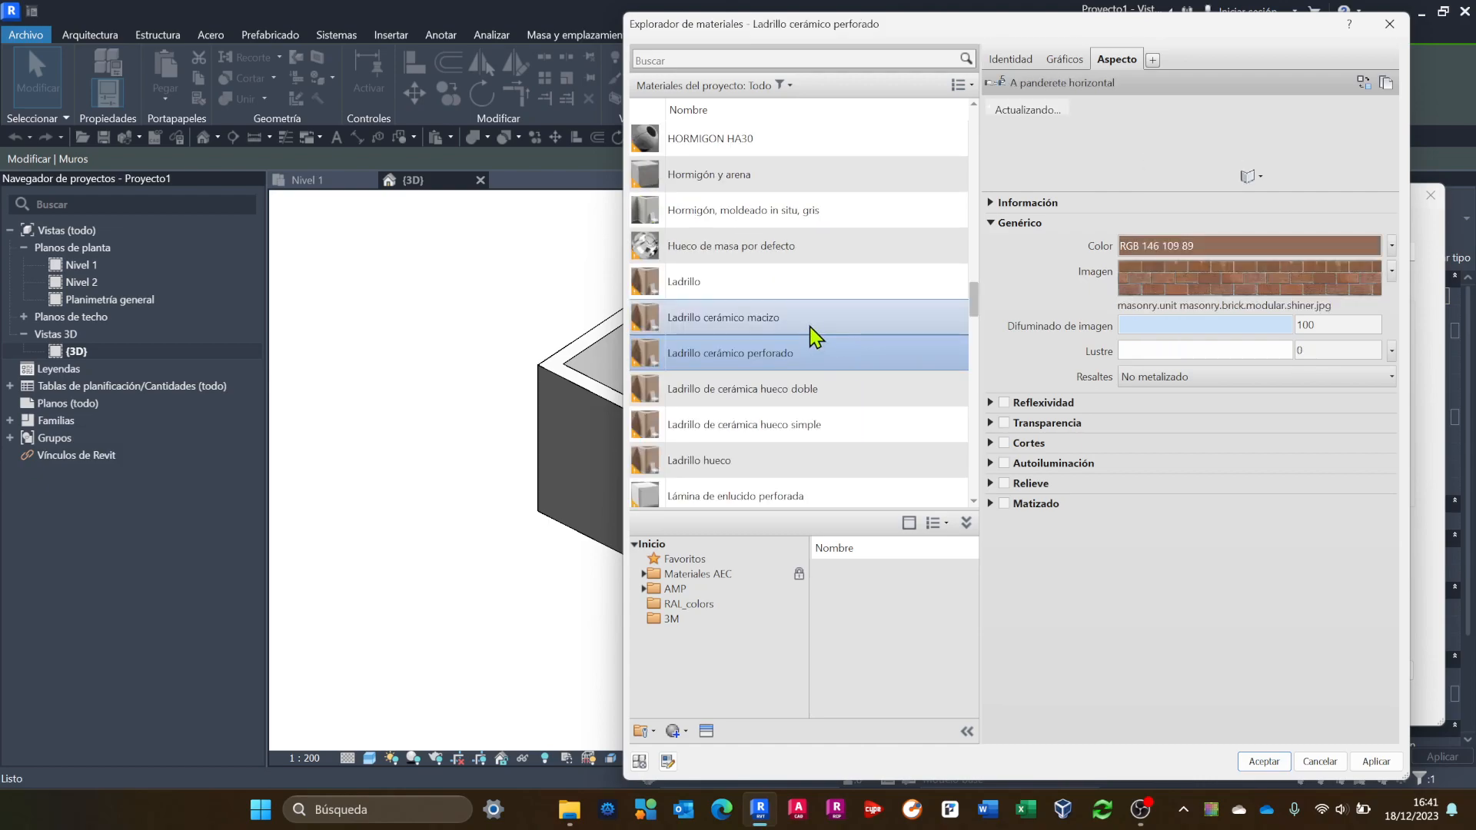
Find HORMIGON HA30 in the project materials and set its class to Hormigón.
{"action": "scroll", "coordinate": [807, 343], "scroll_direction": "down", "scroll_amount": 2}
{"action": "scroll", "coordinate": [808, 343], "scroll_direction": "up", "scroll_amount": 5}
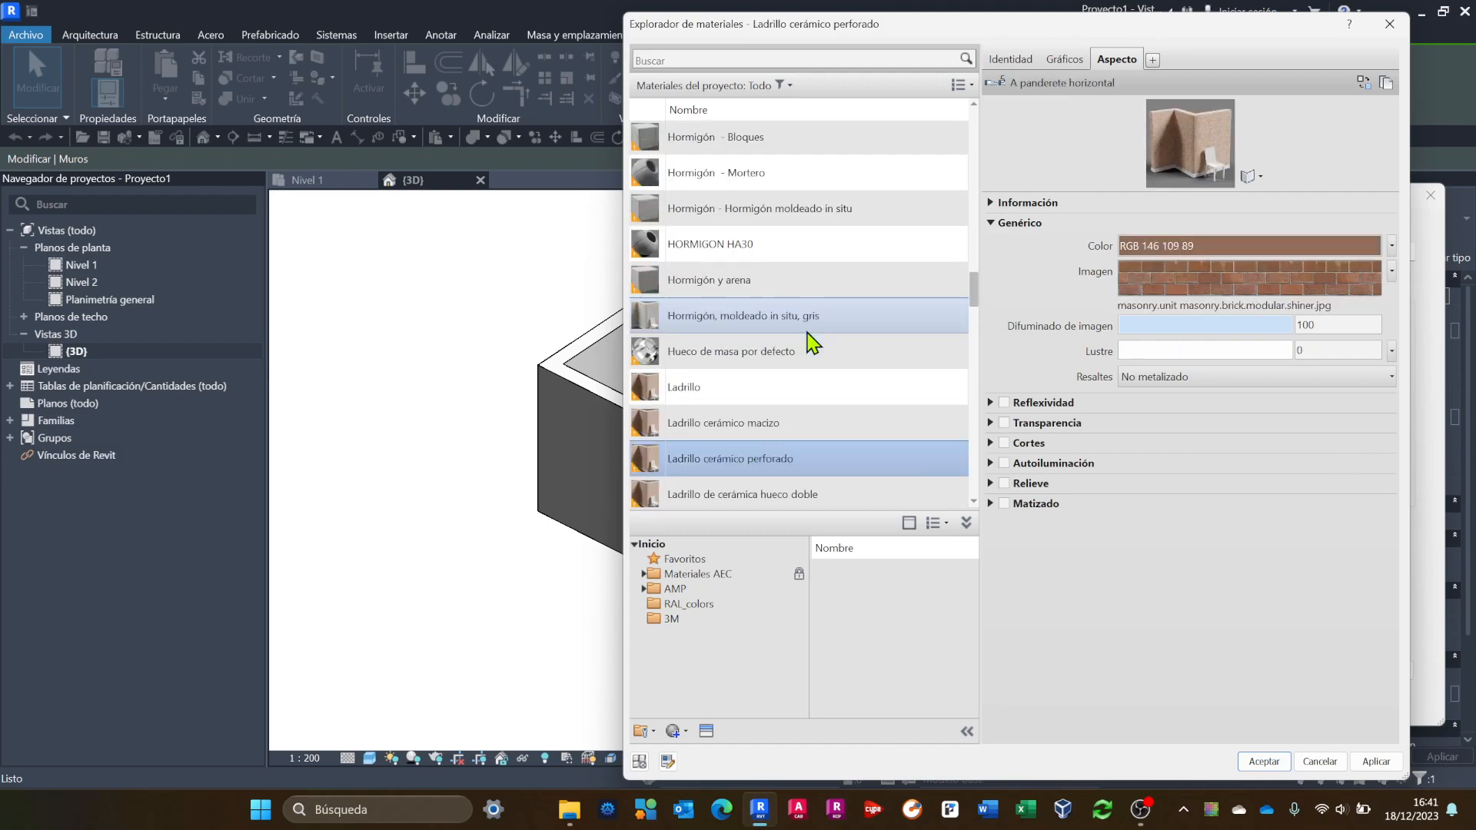
{"action": "scroll", "coordinate": [808, 343], "scroll_direction": "up", "scroll_amount": 2}
{"action": "scroll", "coordinate": [808, 343], "scroll_direction": "down", "scroll_amount": 2}
{"action": "left_click", "coordinate": [751, 459]}
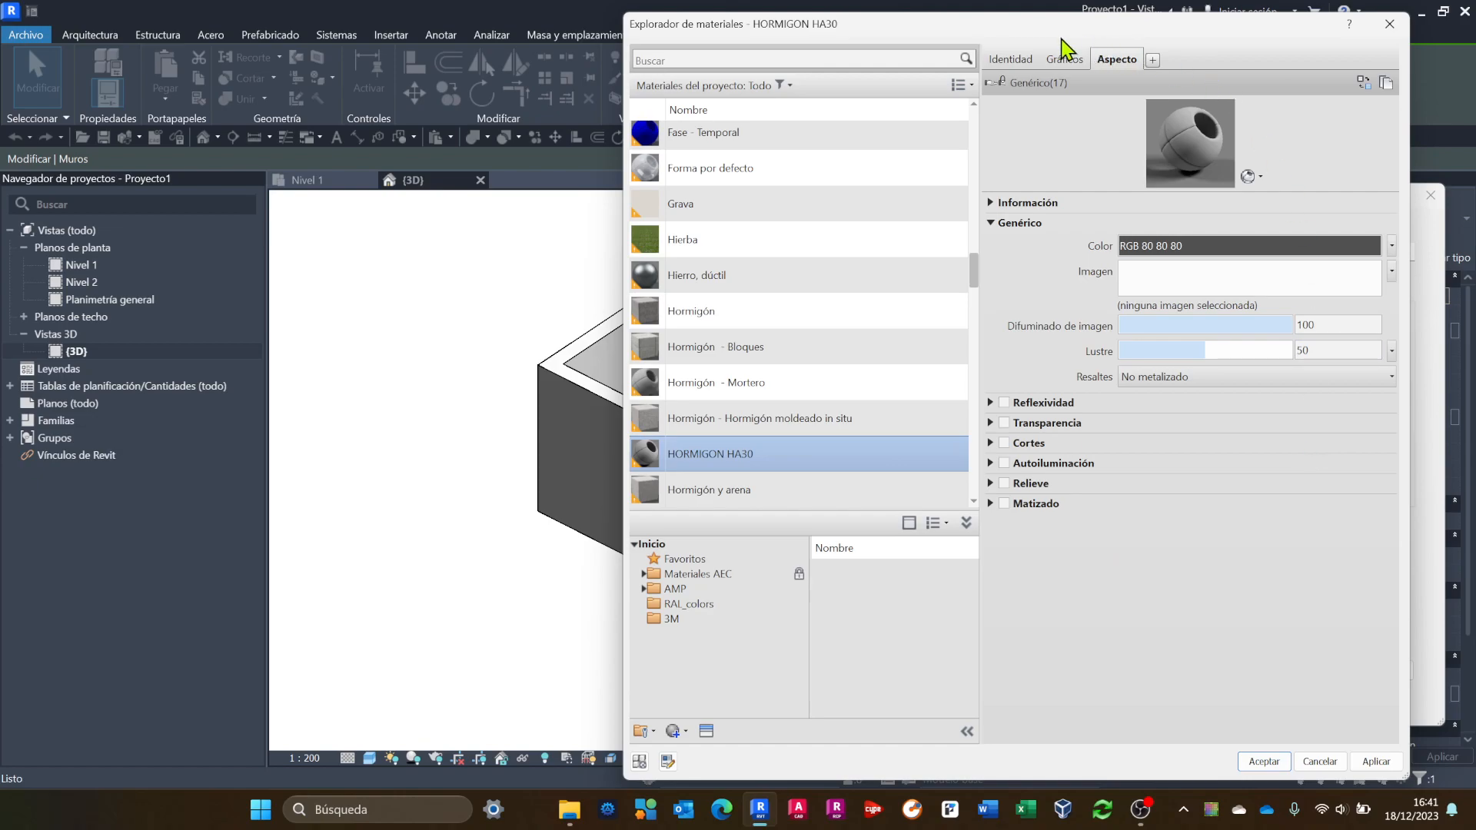
{"action": "left_click", "coordinate": [1007, 69]}
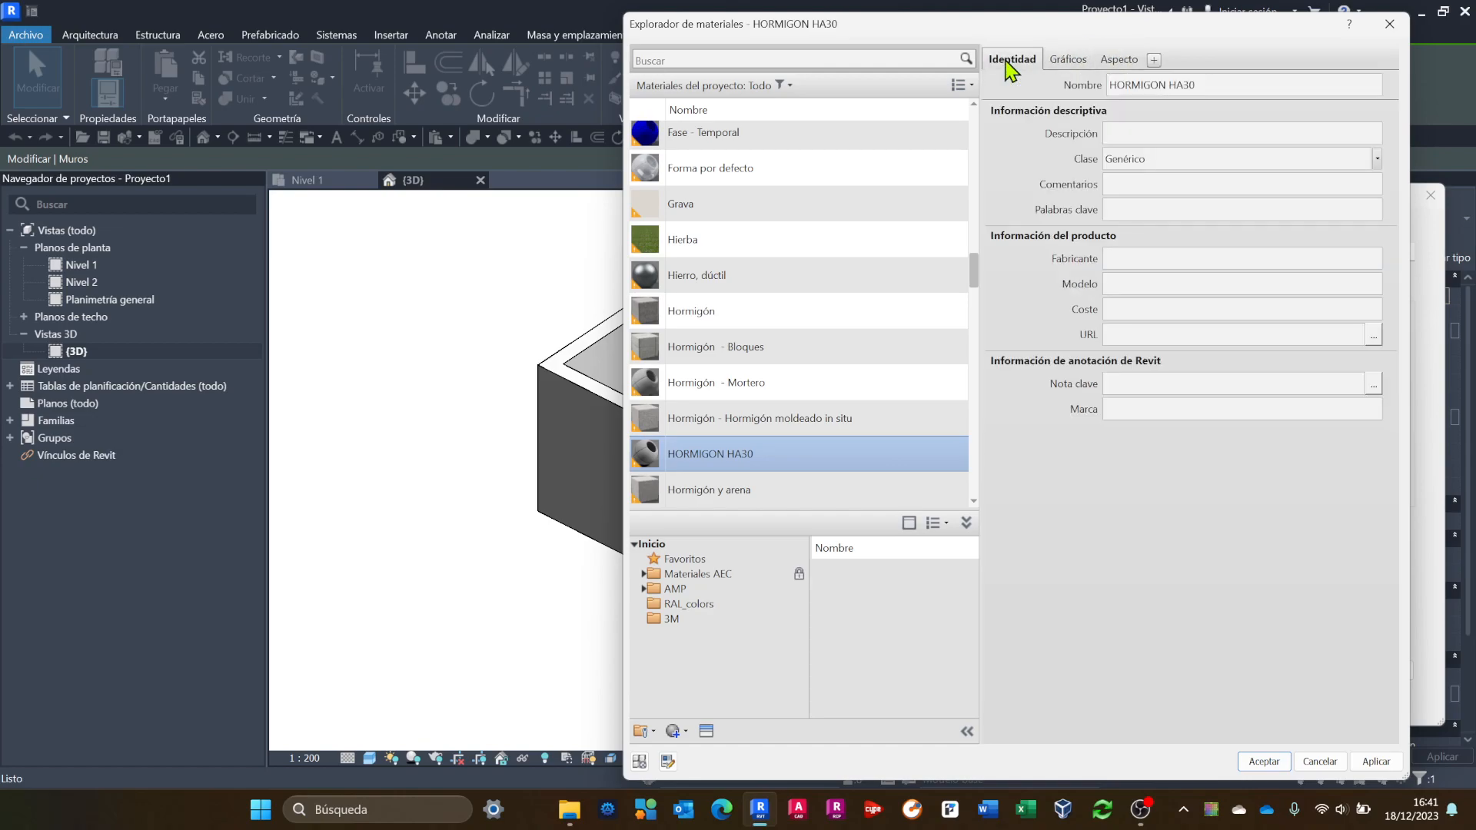
{"action": "left_click", "coordinate": [1109, 86]}
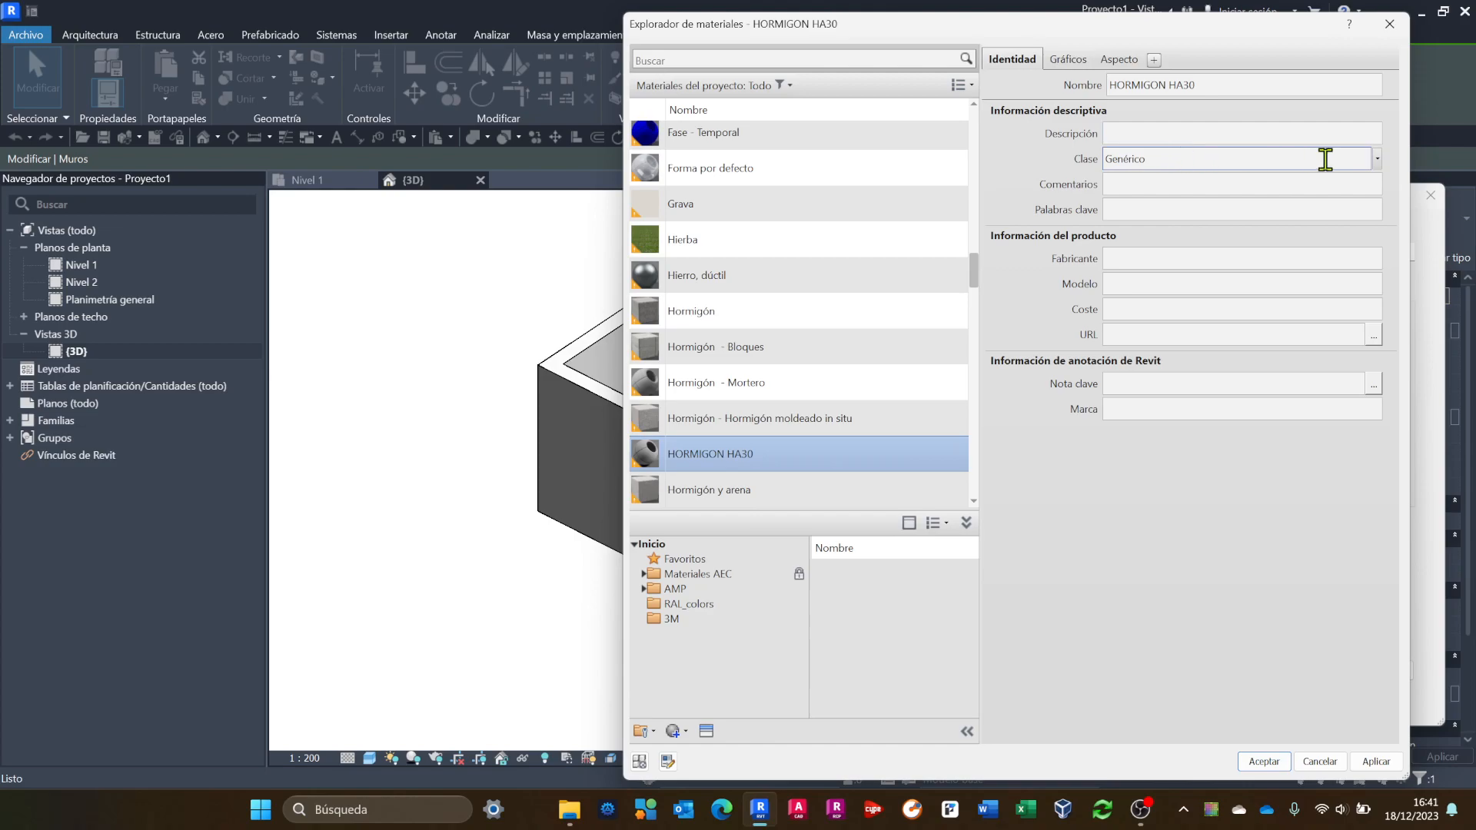
{"action": "left_click", "coordinate": [1377, 159]}
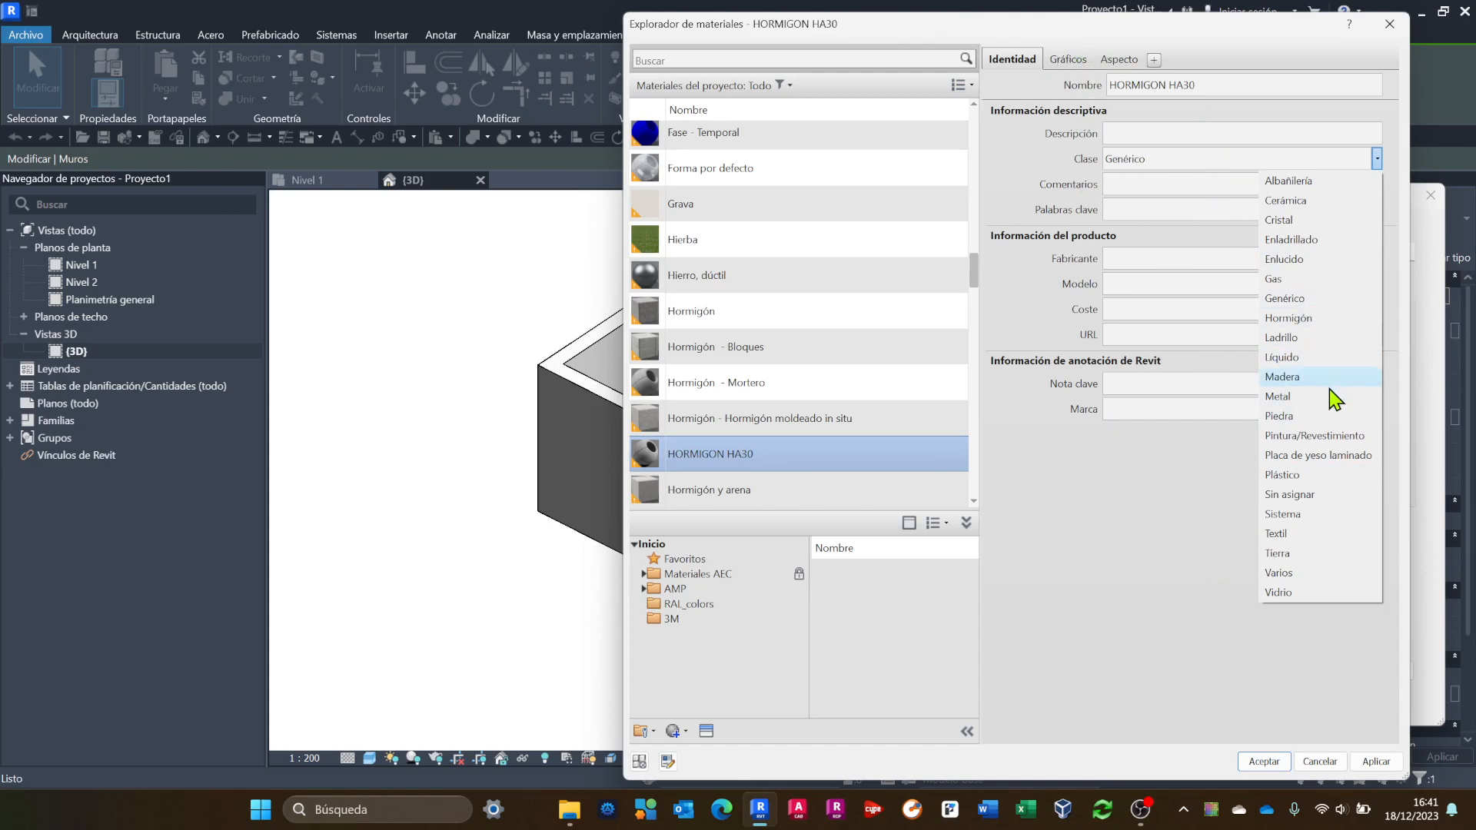
{"action": "left_click", "coordinate": [1311, 320]}
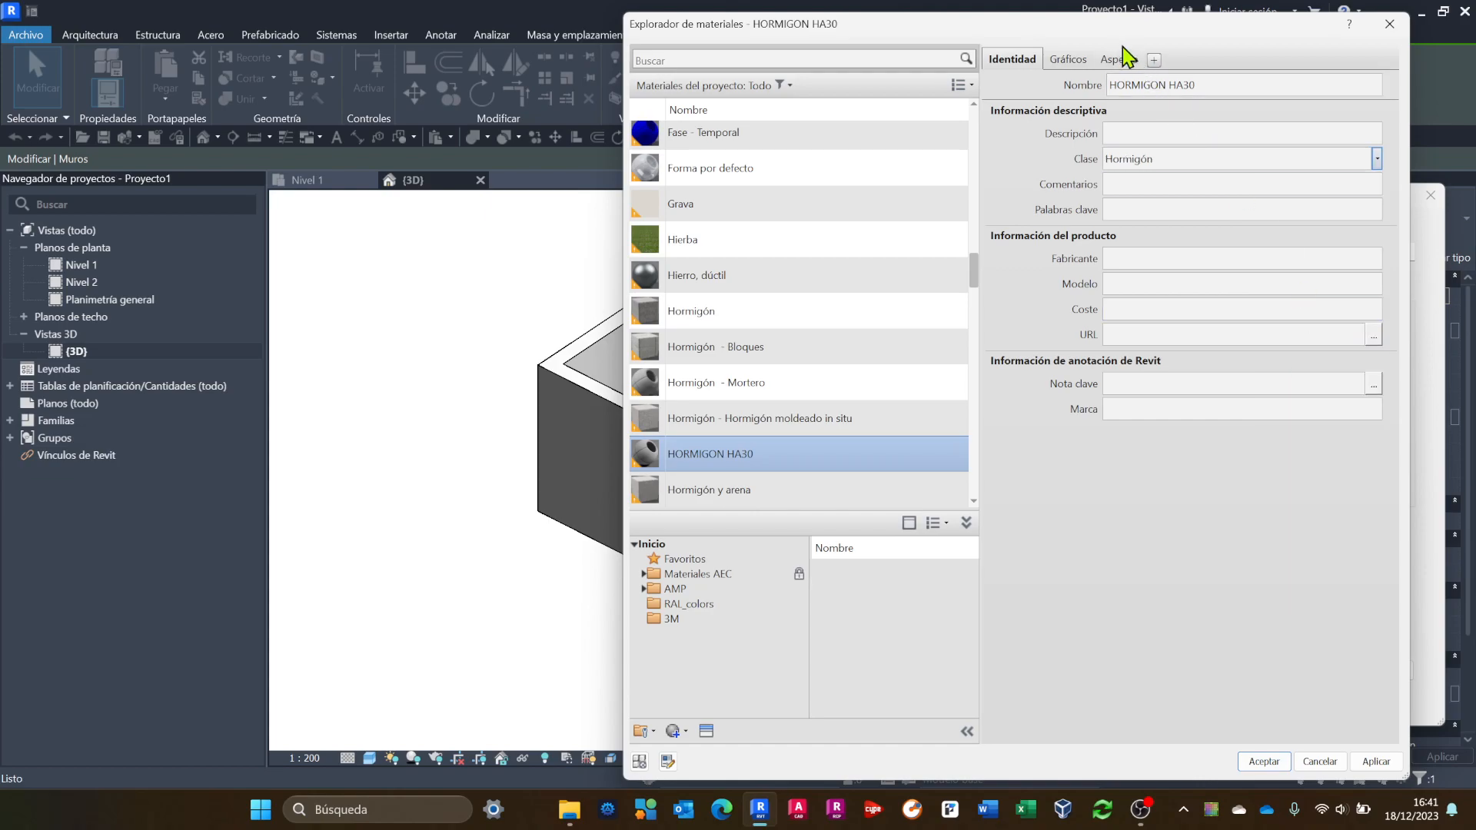
View the graphics and appearance properties of the new material and return to its identity data.
{"action": "left_click", "coordinate": [1075, 63]}
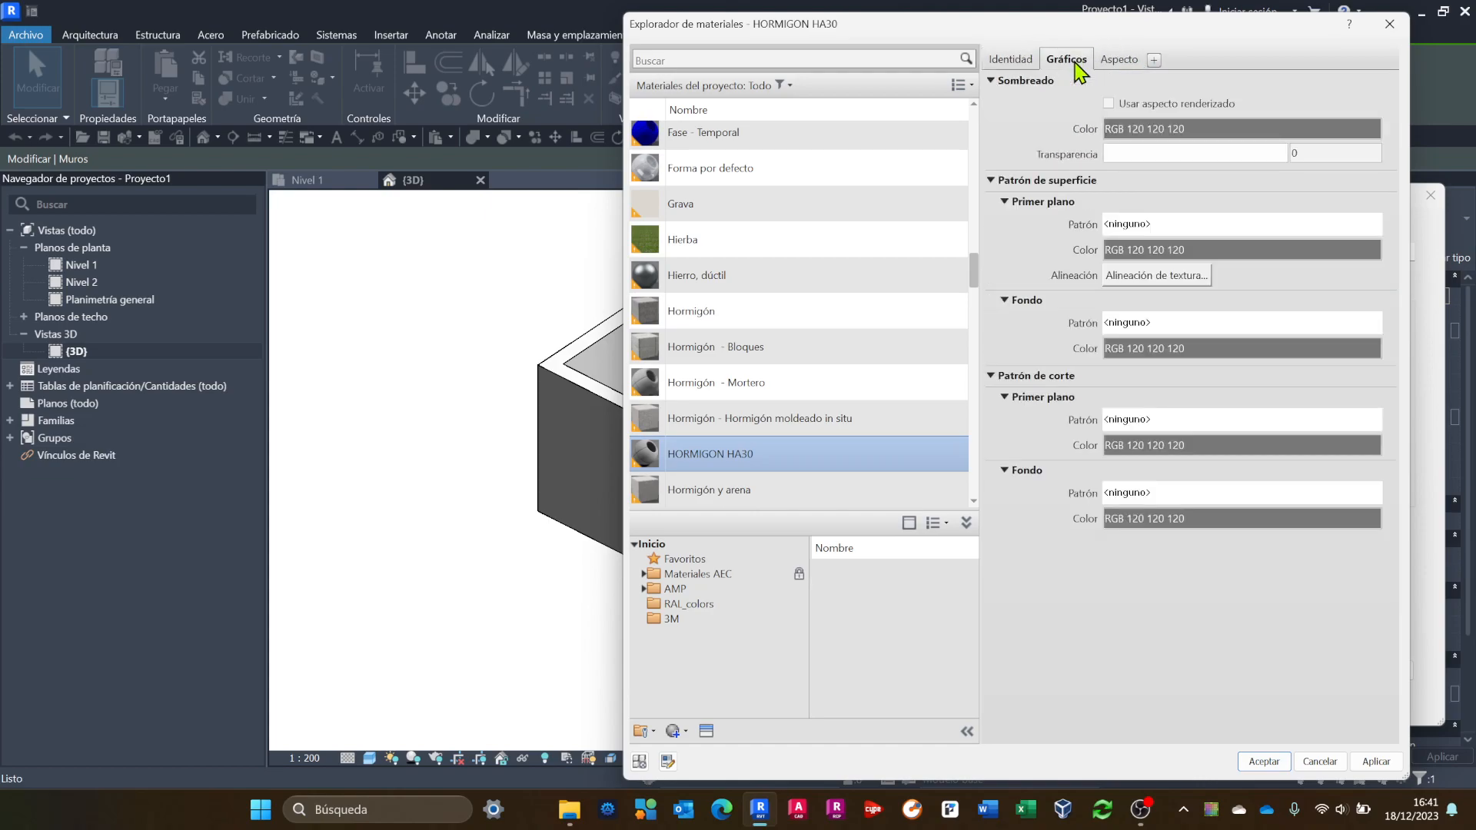
{"action": "left_click", "coordinate": [1114, 61]}
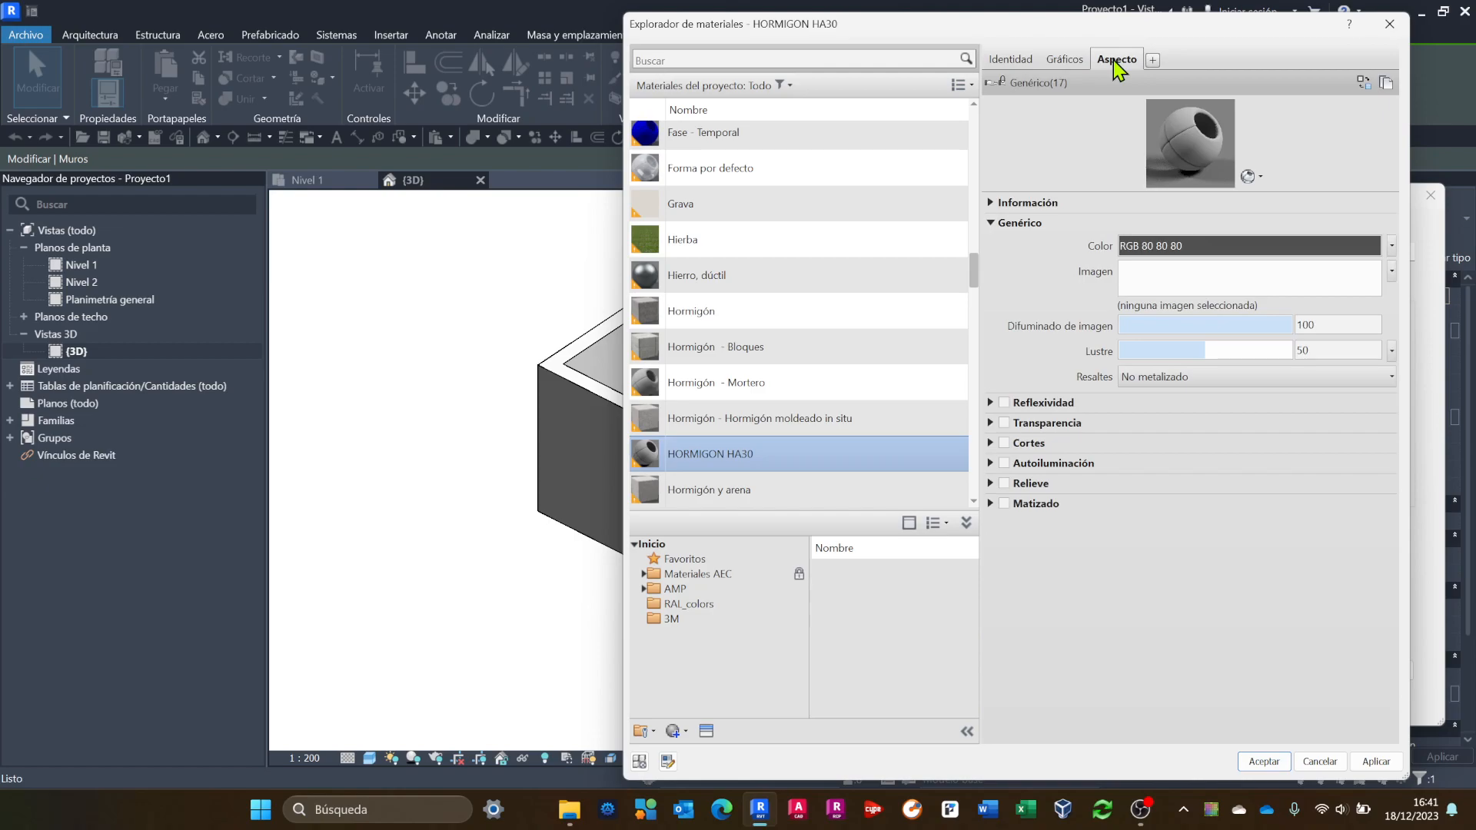
{"action": "left_click", "coordinate": [1012, 65]}
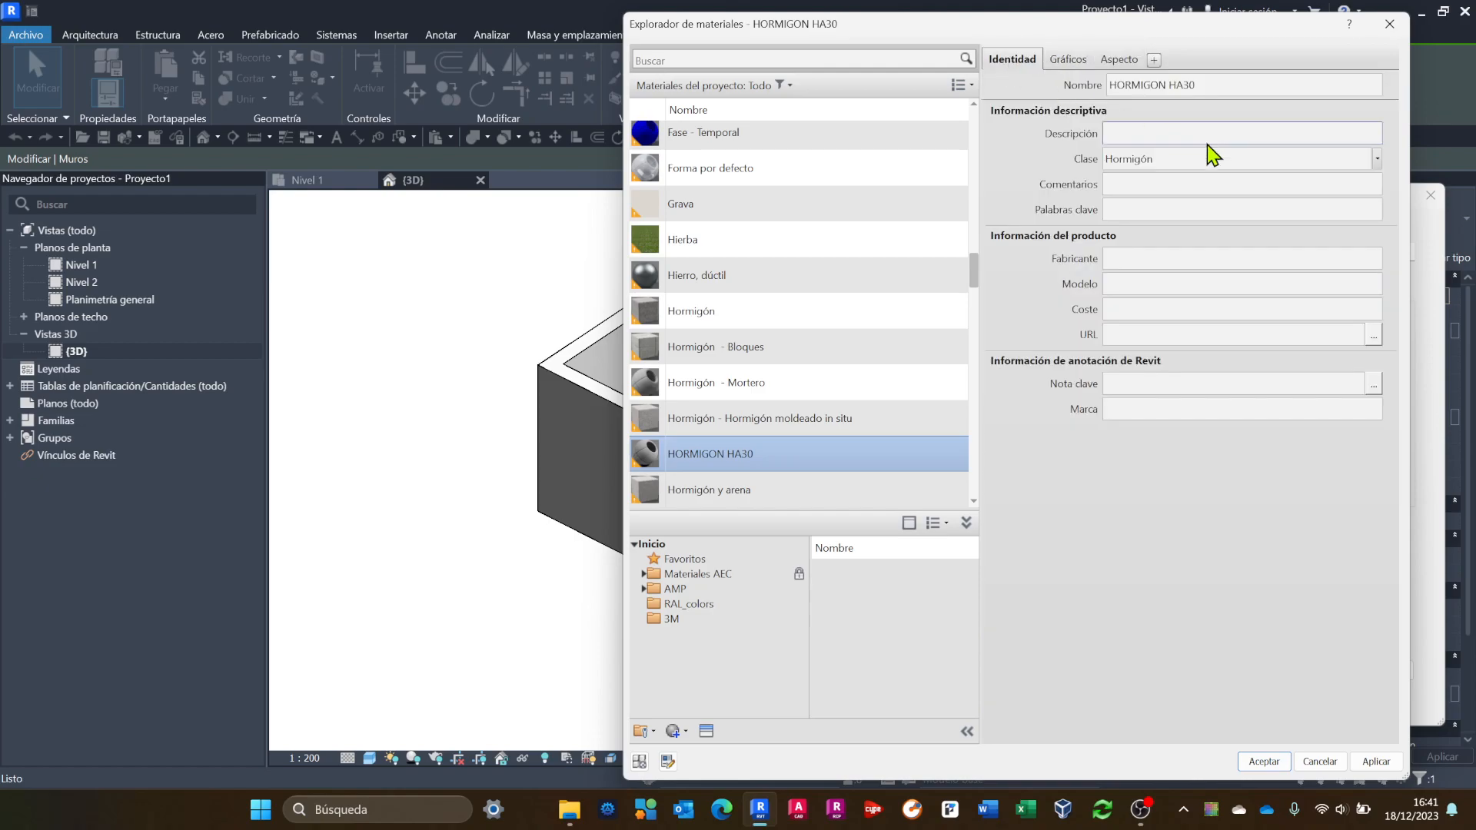
Check whether the Metal class affects the graphics and appearance of HORMIGON HA30, and return the class to Hormigón.
{"action": "left_click", "coordinate": [1376, 160]}
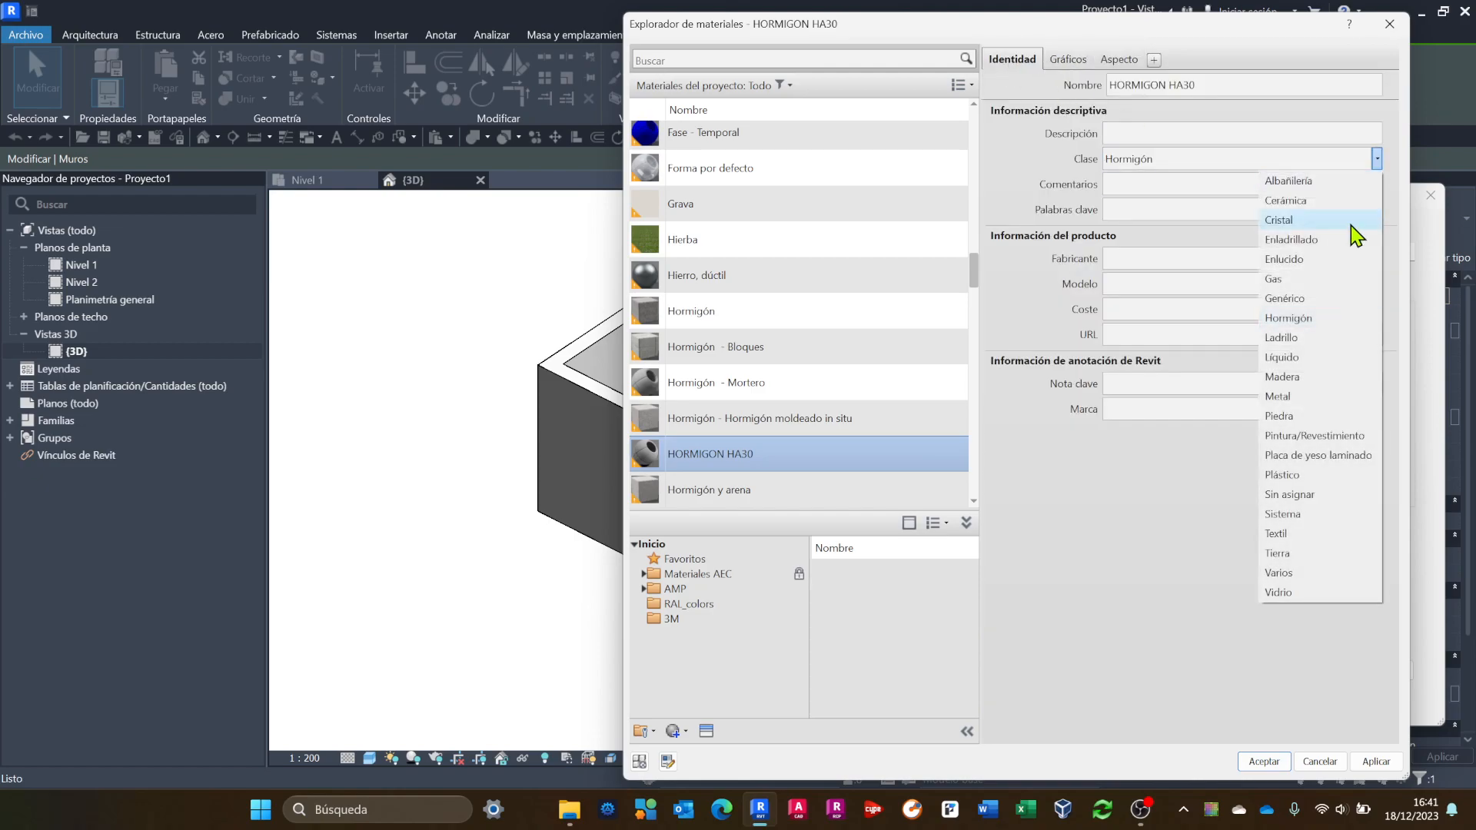
{"action": "left_click", "coordinate": [1316, 395]}
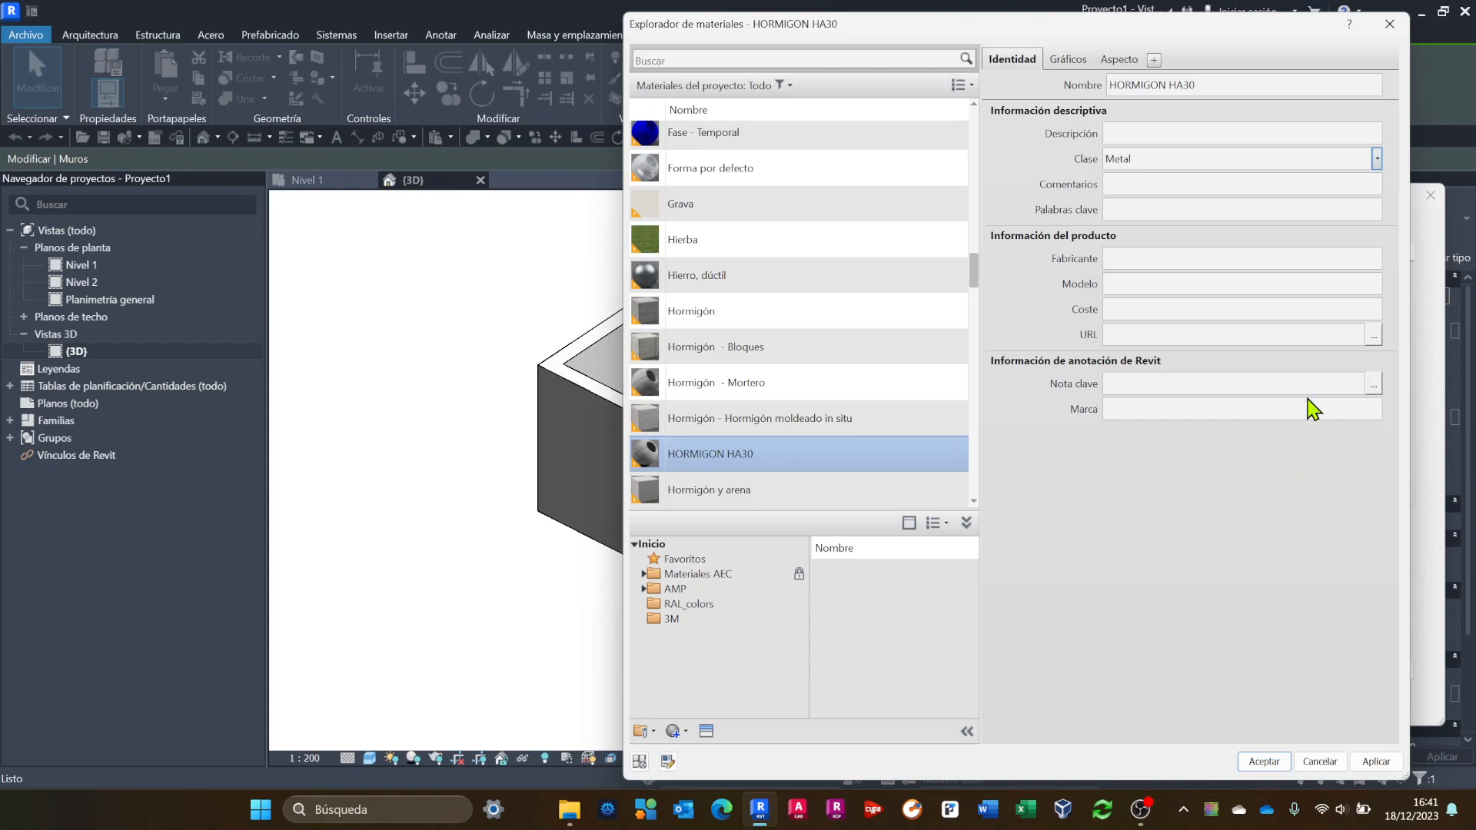
{"action": "left_click", "coordinate": [1082, 71]}
{"action": "left_click", "coordinate": [1121, 61]}
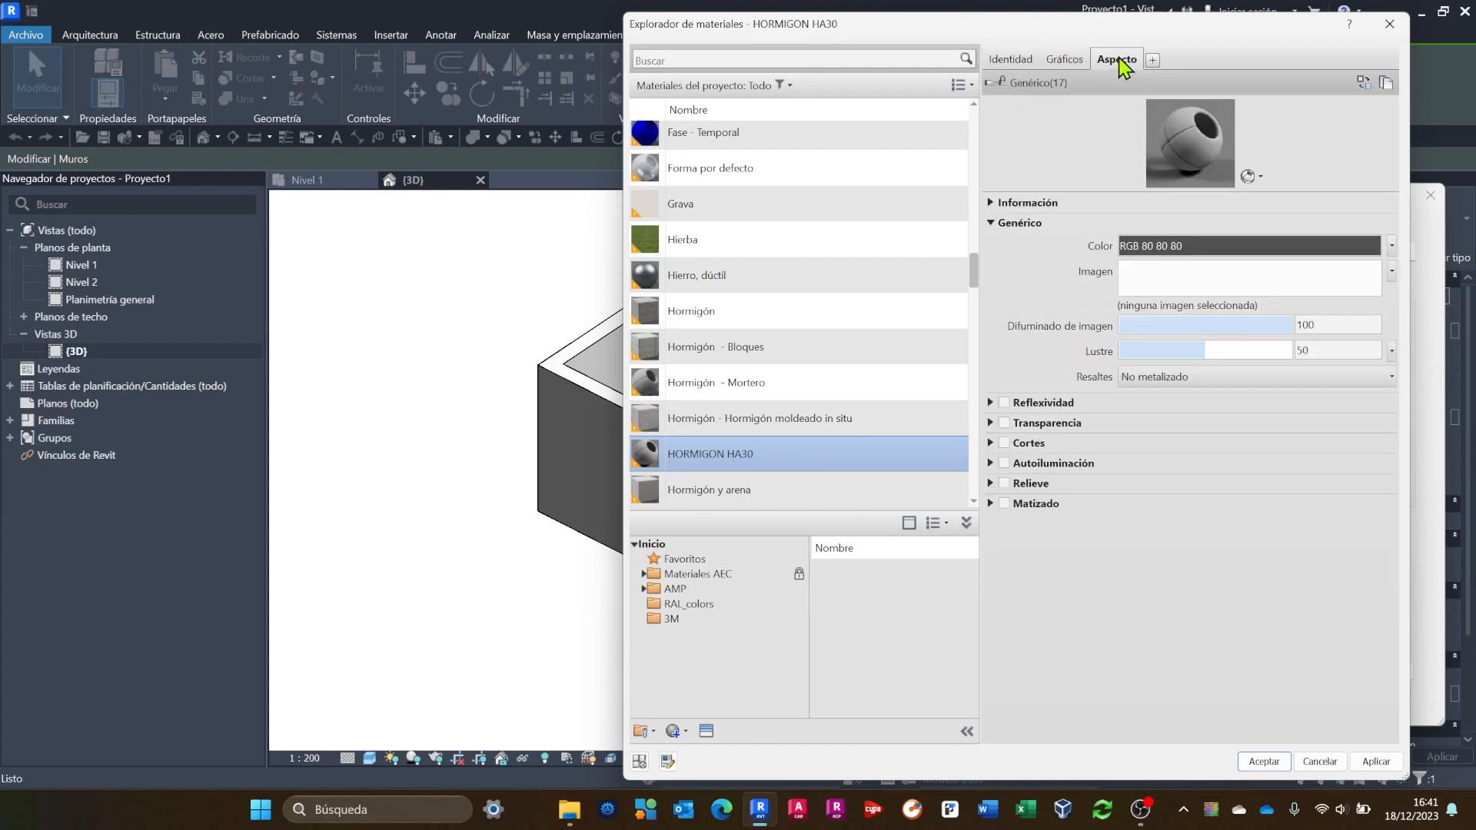
{"action": "left_click", "coordinate": [1068, 62]}
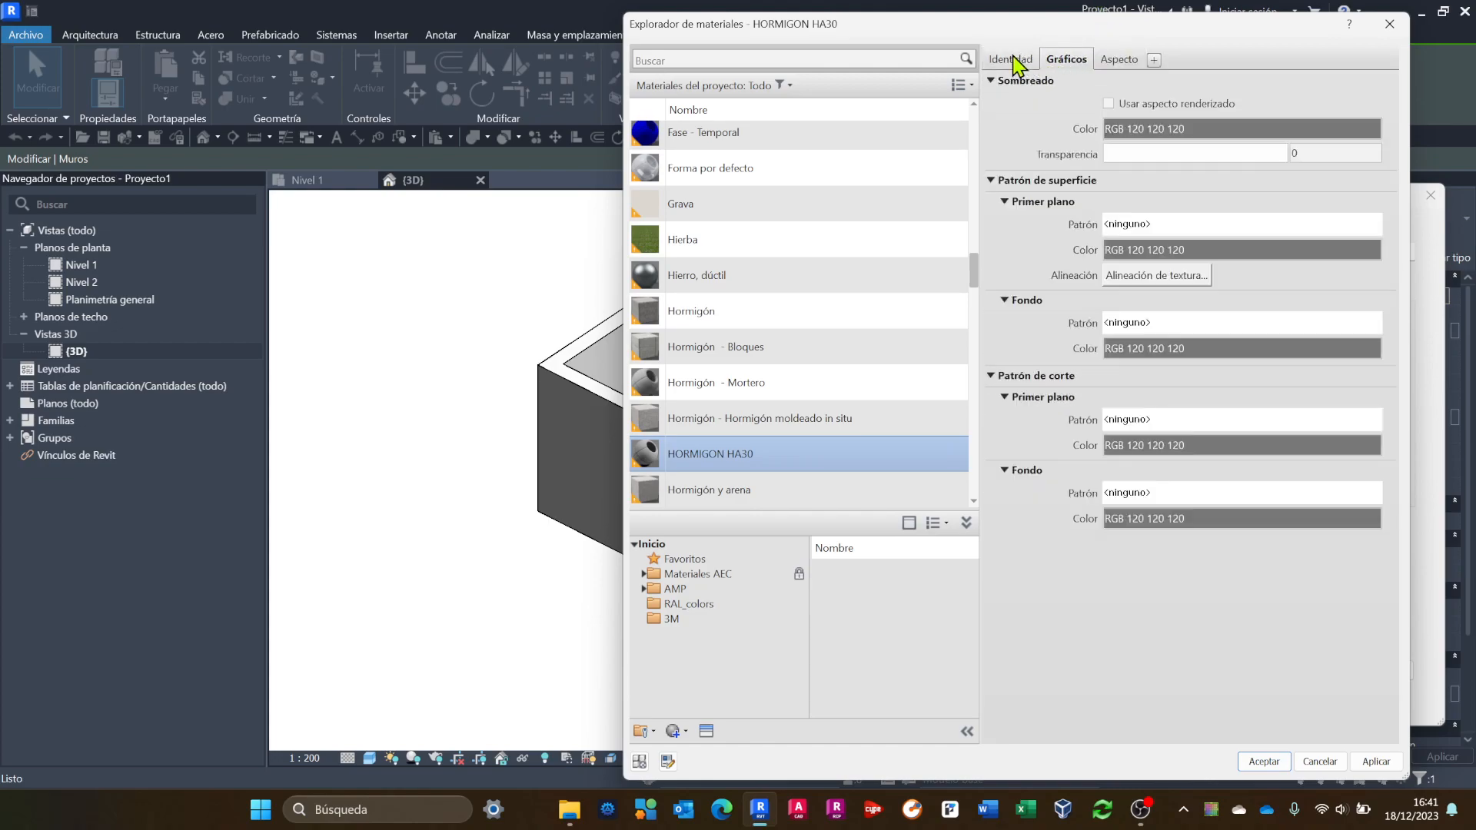
{"action": "left_click", "coordinate": [1013, 60]}
{"action": "left_click", "coordinate": [1128, 62]}
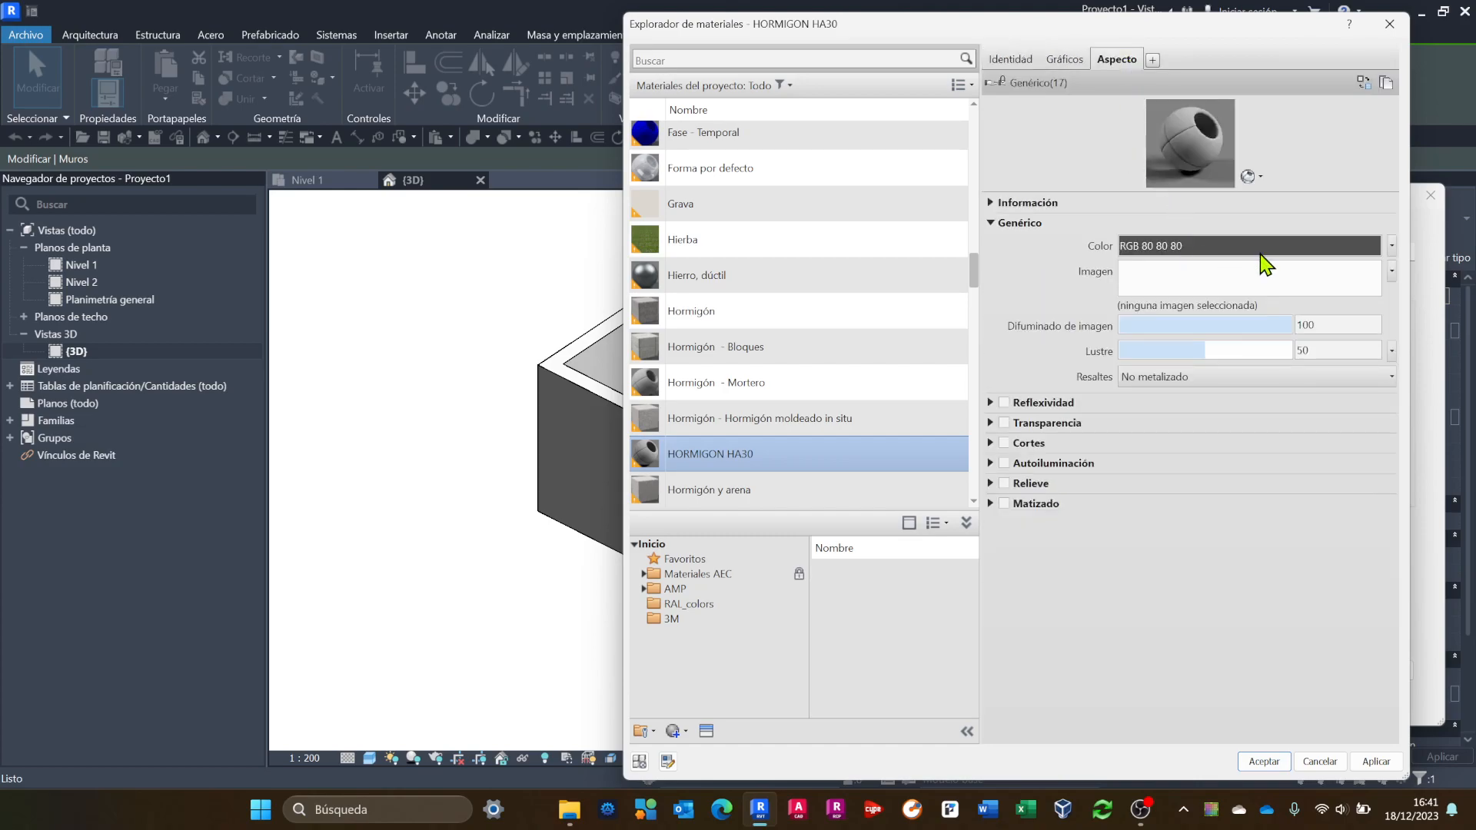
{"action": "left_click", "coordinate": [1012, 61]}
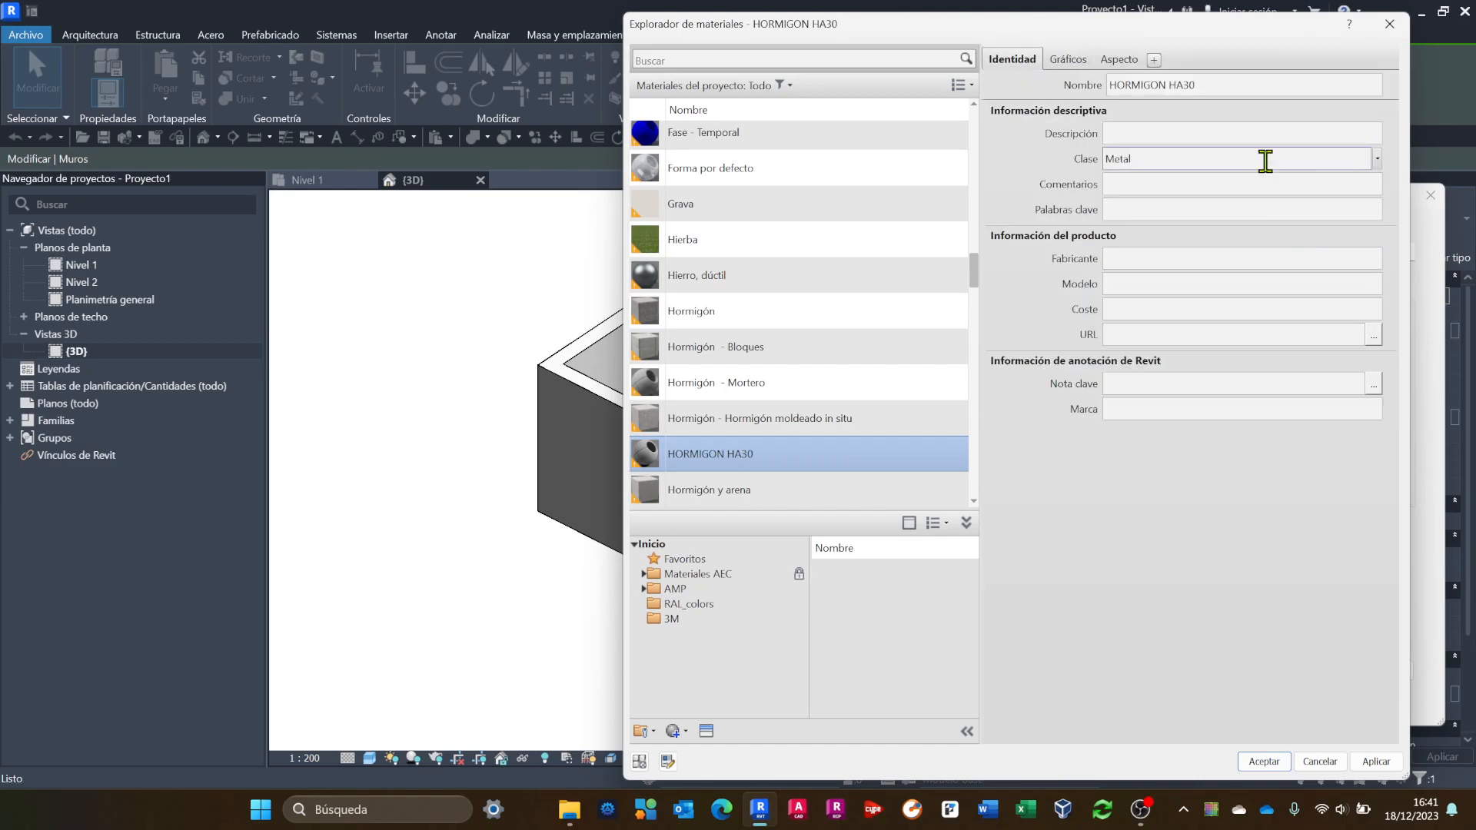
{"action": "left_click", "coordinate": [1377, 159]}
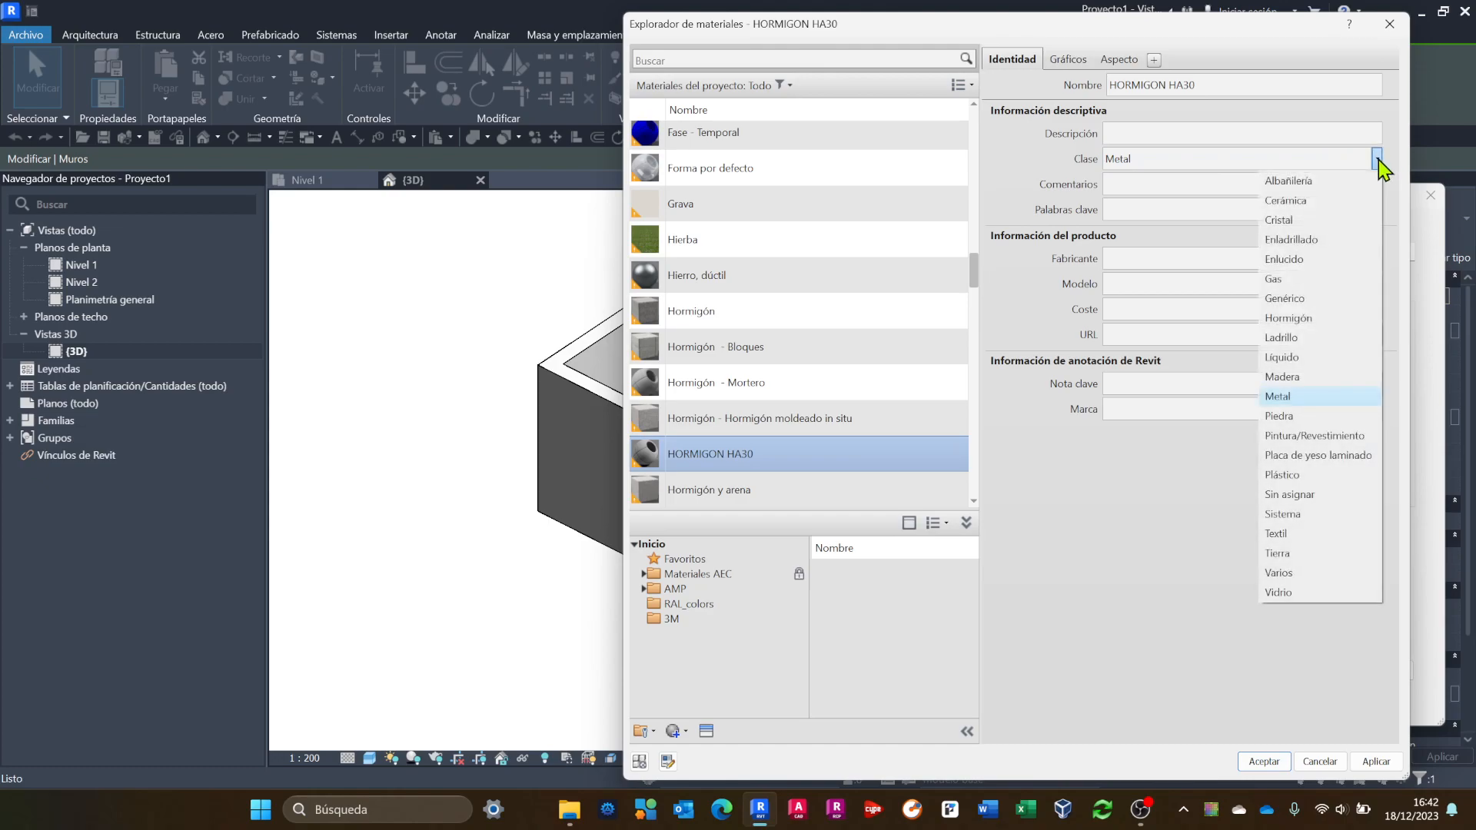
{"action": "left_click", "coordinate": [1293, 320]}
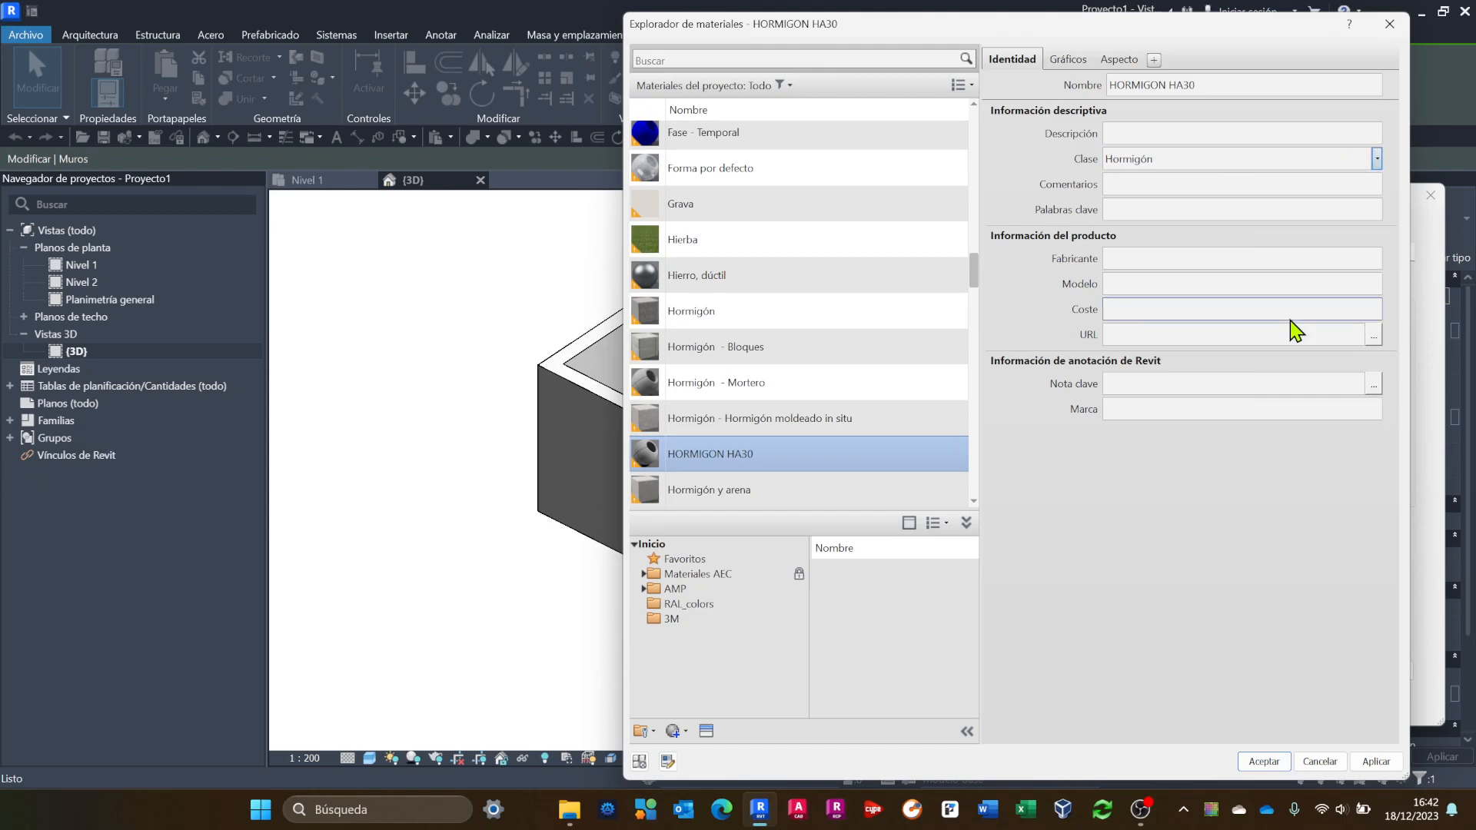
Review the identity, graphics and appearance properties of the HORMIGON HA30 material.
{"action": "left_click", "coordinate": [1133, 135]}
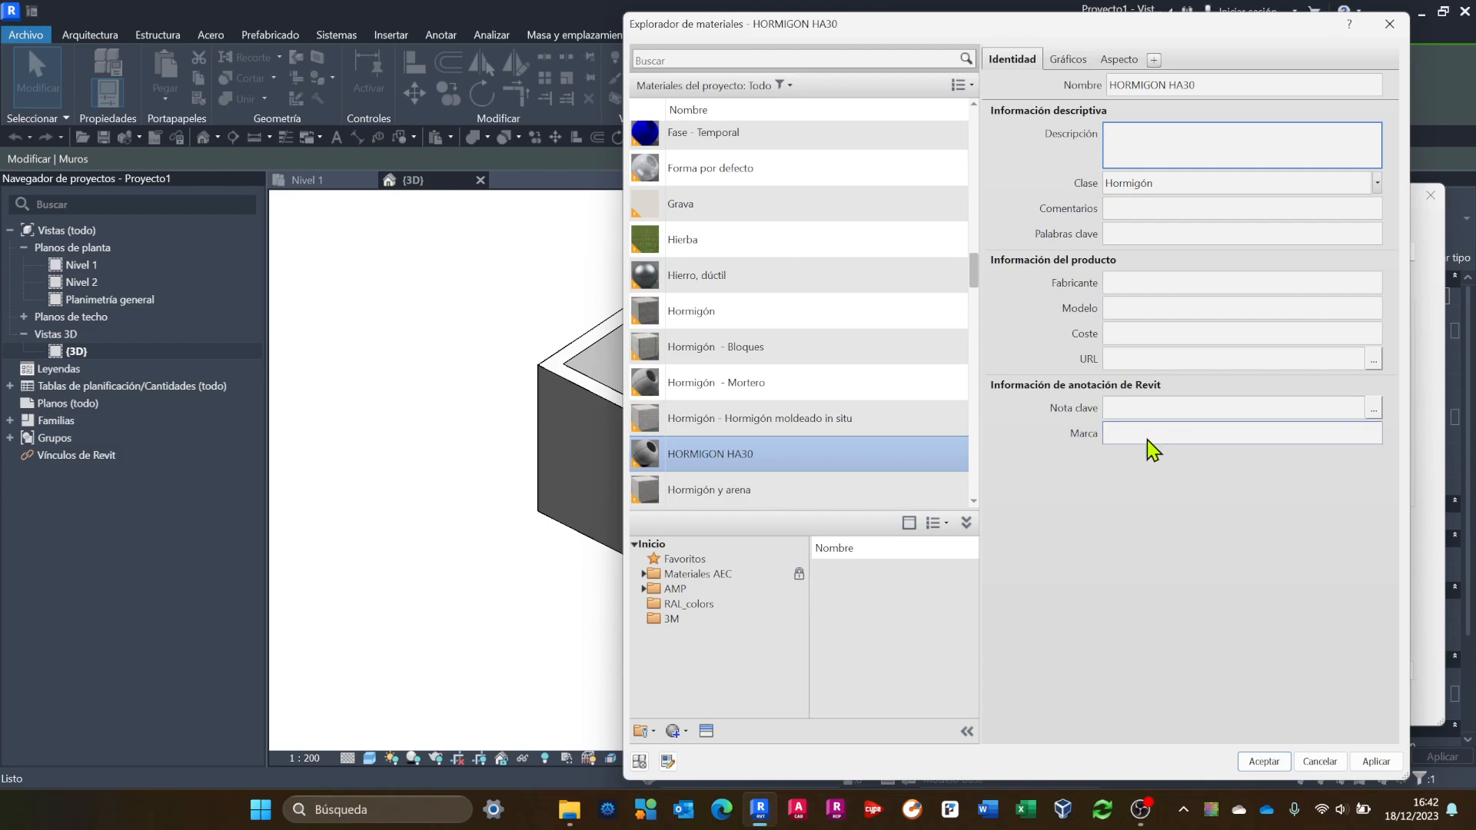
{"action": "scroll", "coordinate": [1184, 568], "scroll_direction": "down", "scroll_amount": 1}
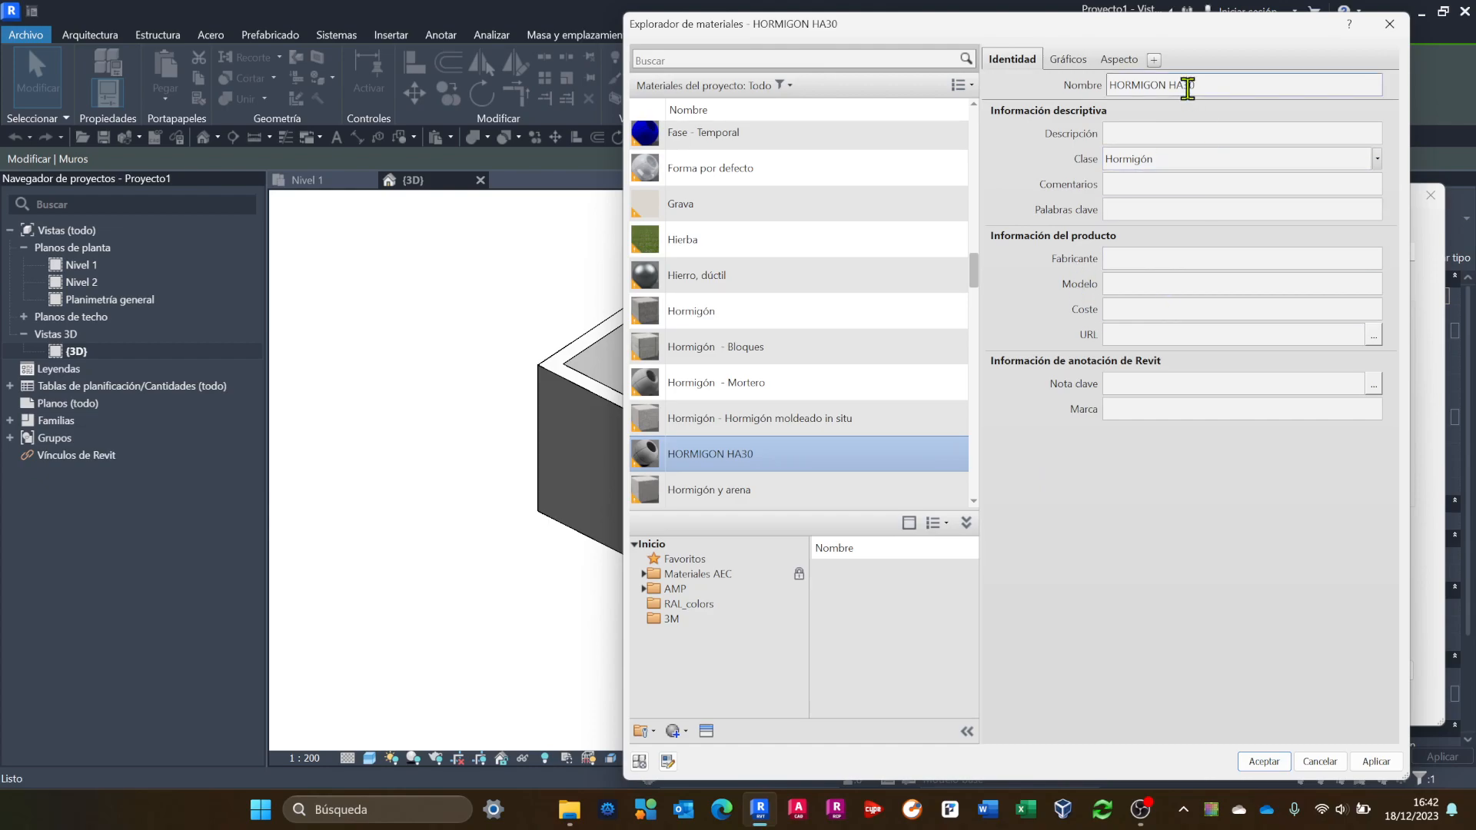
{"action": "left_click", "coordinate": [1067, 61]}
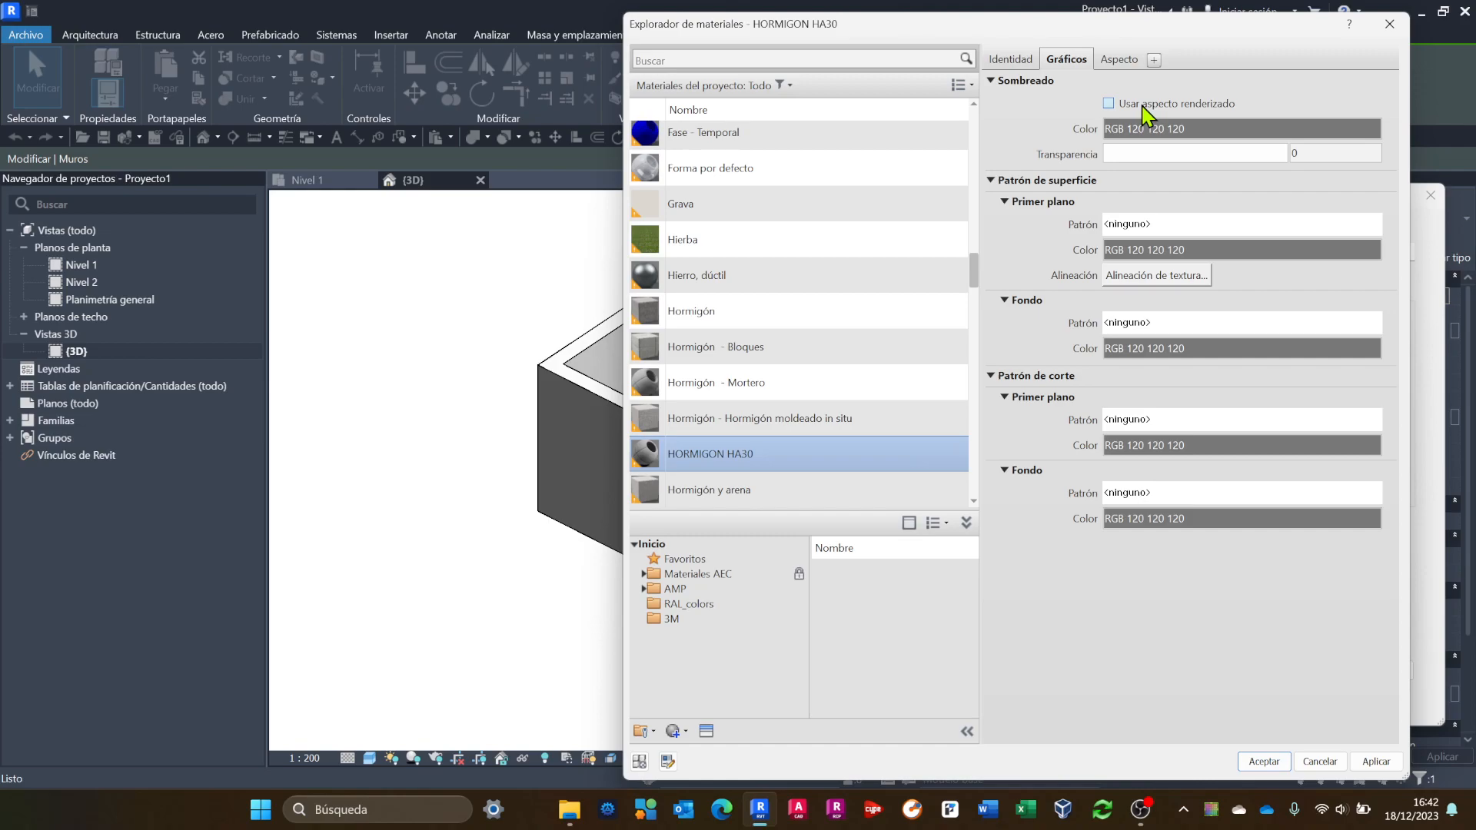
{"action": "left_click", "coordinate": [1127, 63]}
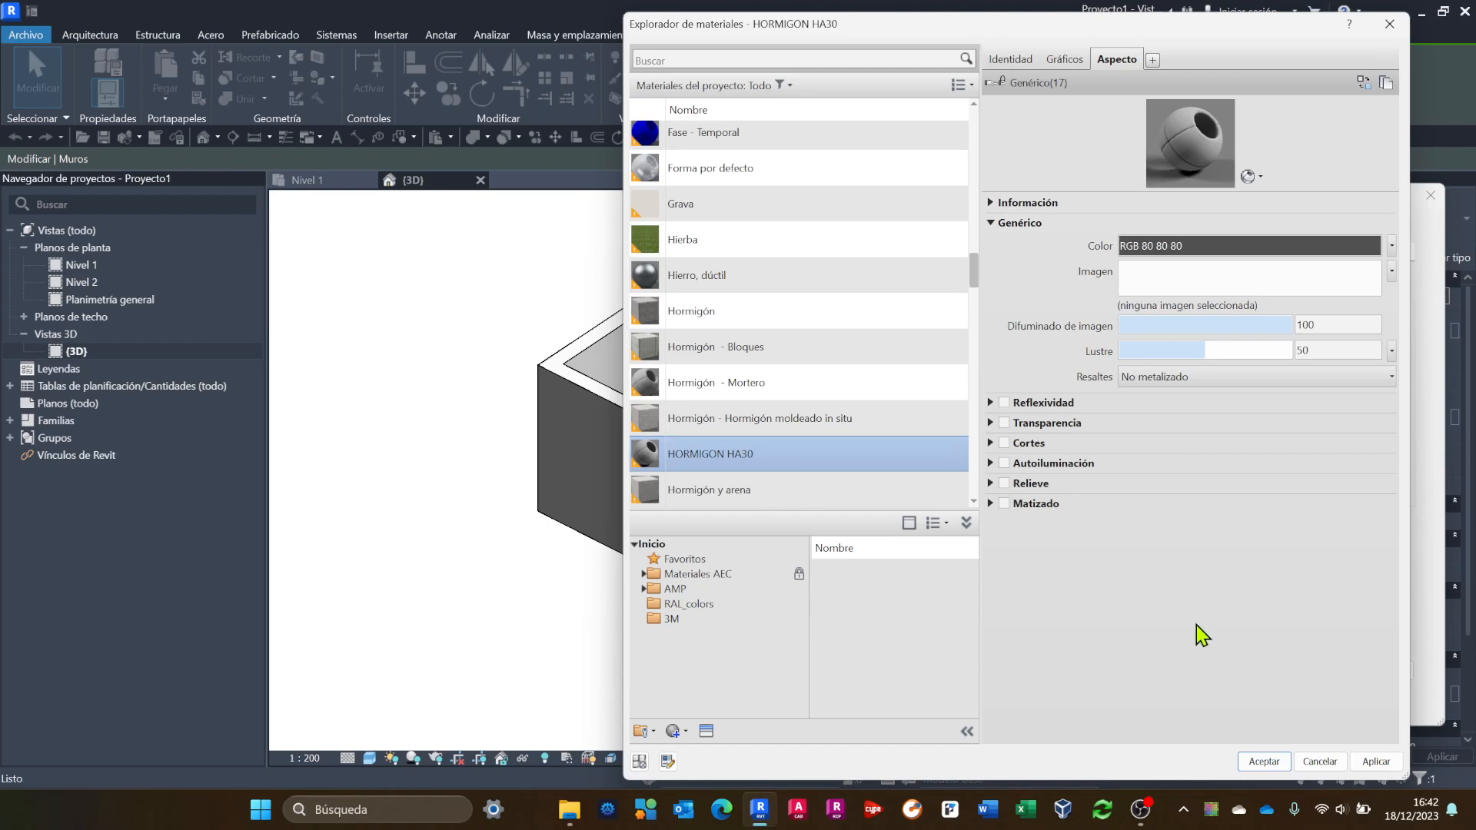
Assign HORMIGON HA30 to the Estructura [1] layer and accept the wall assembly and type properties.
{"action": "left_click", "coordinate": [1264, 762]}
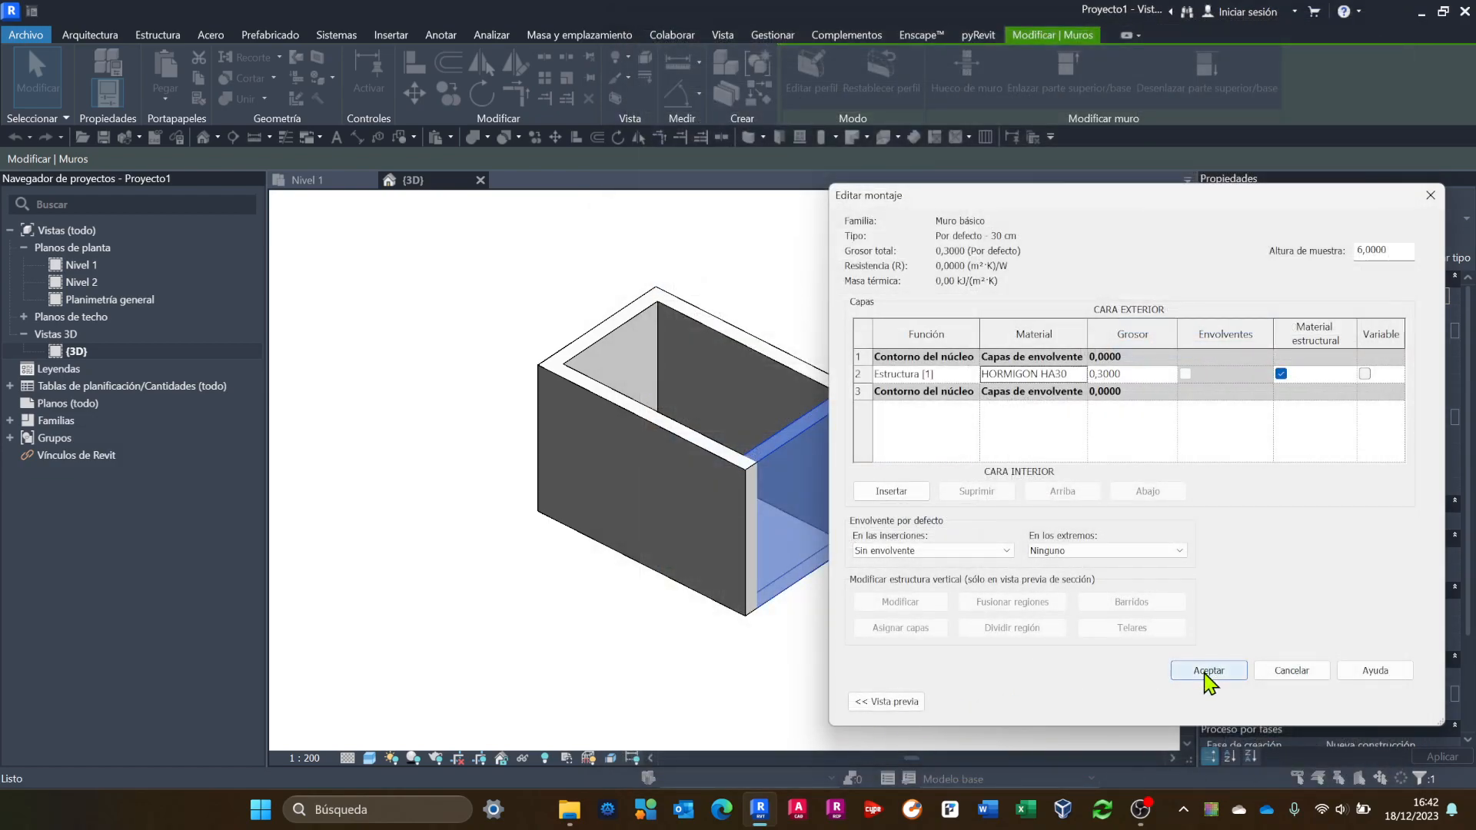
{"action": "left_click", "coordinate": [1205, 674]}
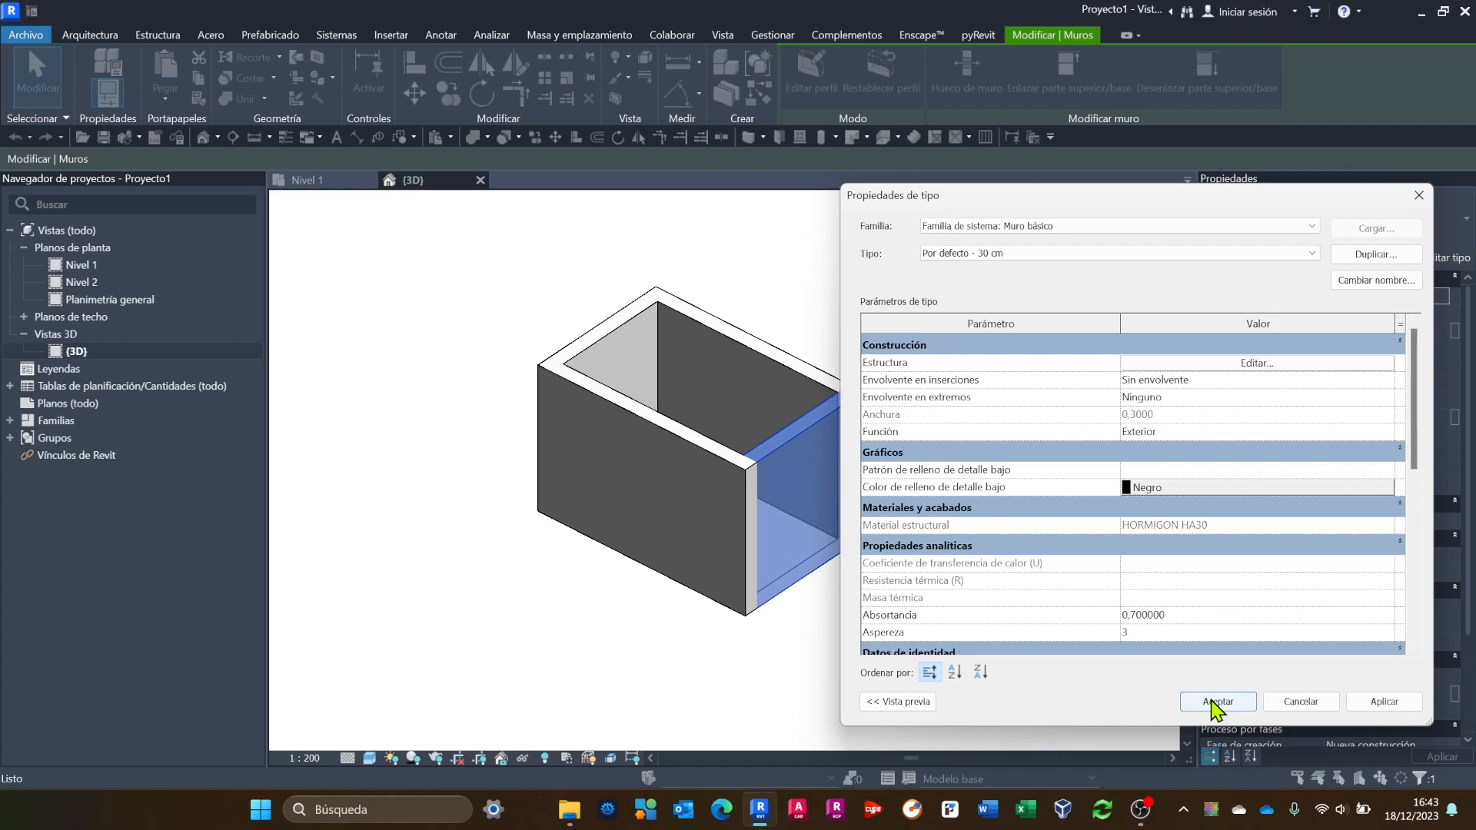
{"action": "left_click", "coordinate": [1214, 701]}
{"action": "left_click", "coordinate": [922, 643]}
Set the 3D view's detail level to Alto and check the available visual styles.
{"action": "left_click", "coordinate": [348, 758]}
{"action": "left_click", "coordinate": [366, 740]}
{"action": "left_click", "coordinate": [370, 758]}
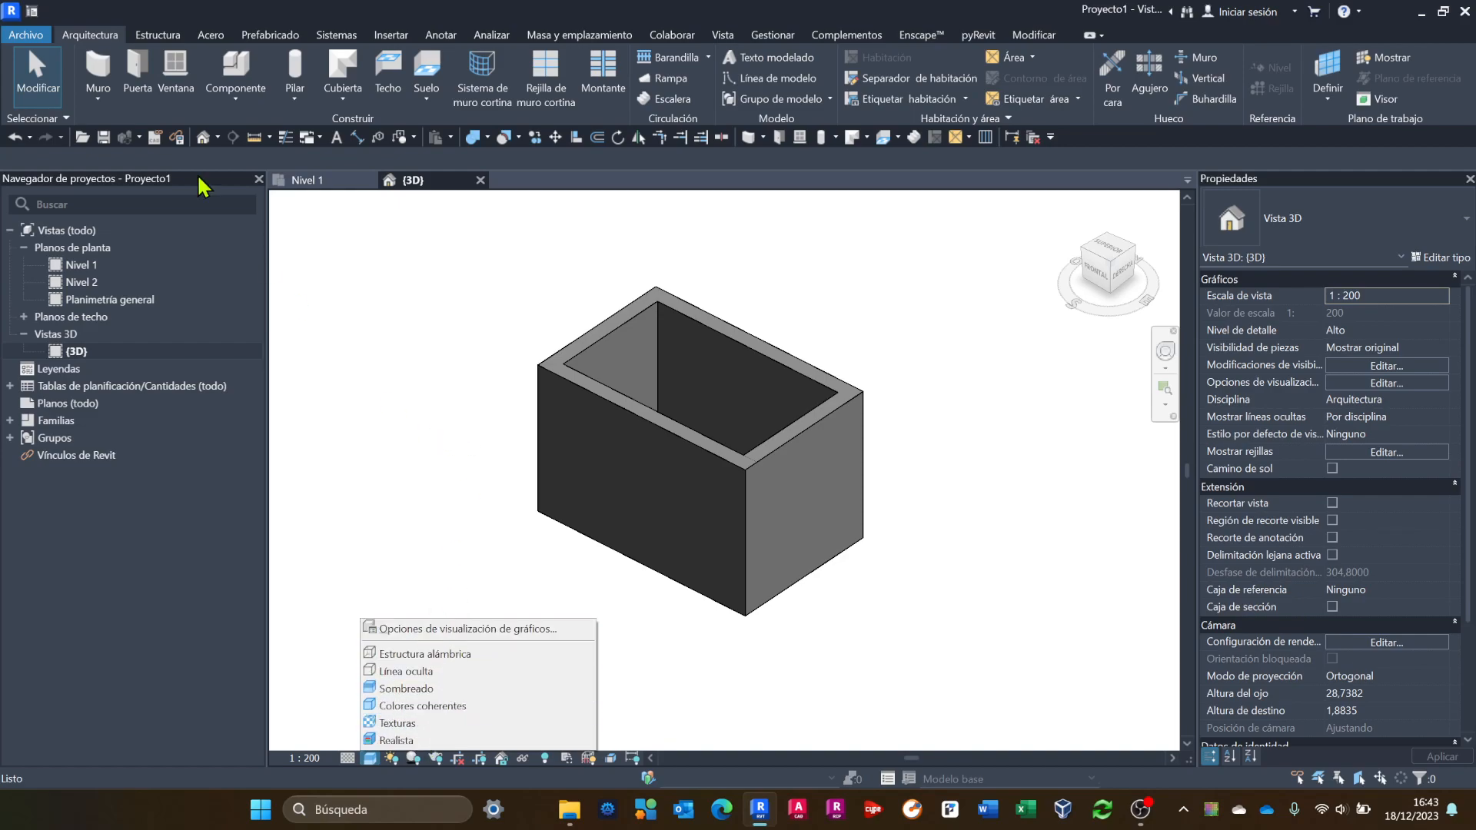
{"action": "left_click", "coordinate": [381, 412]}
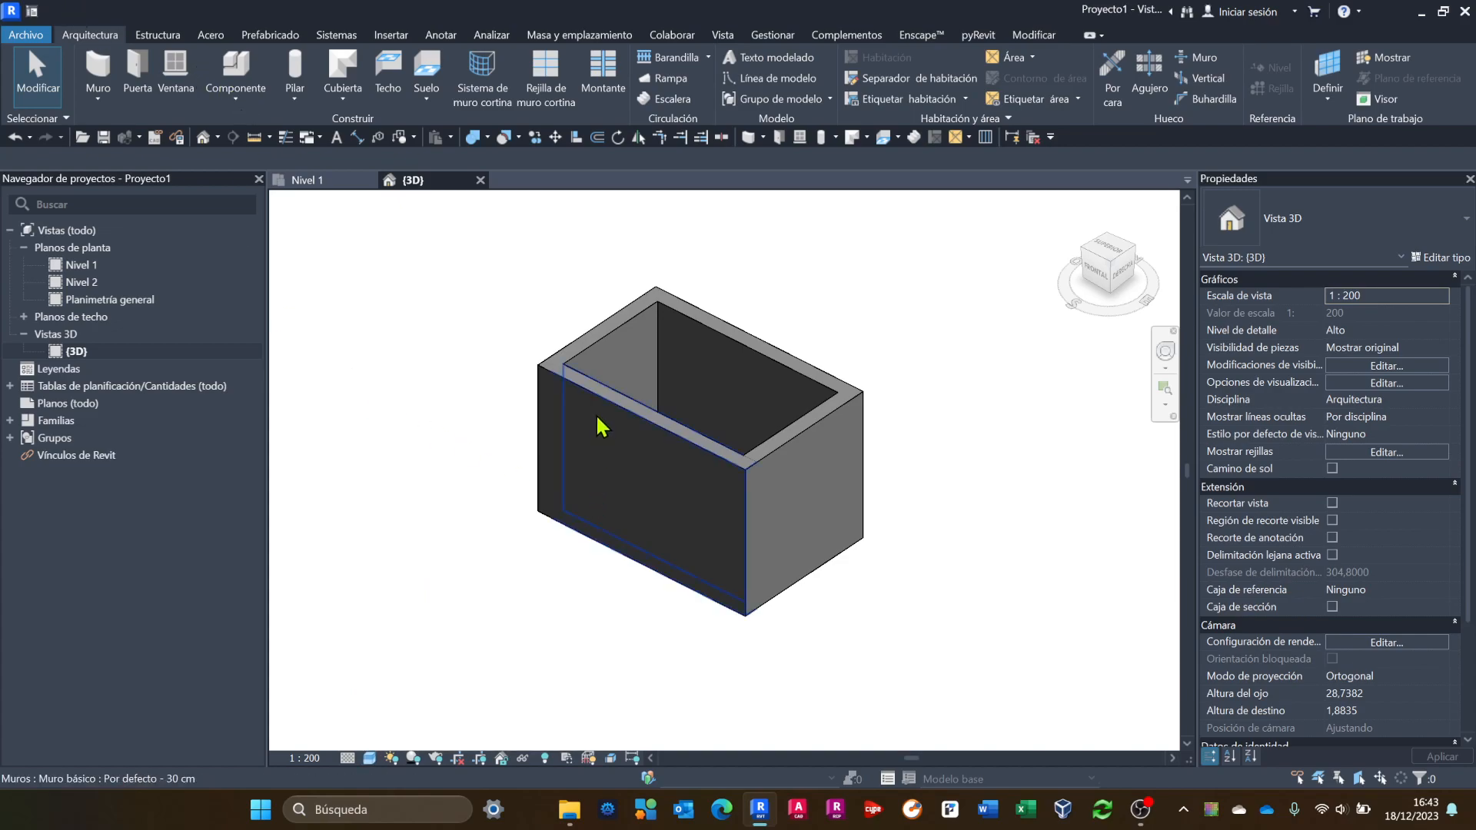
Review the graphics and appearance properties of the HORMIGON HA30 material, and close the material browser.
{"action": "left_click", "coordinate": [817, 454]}
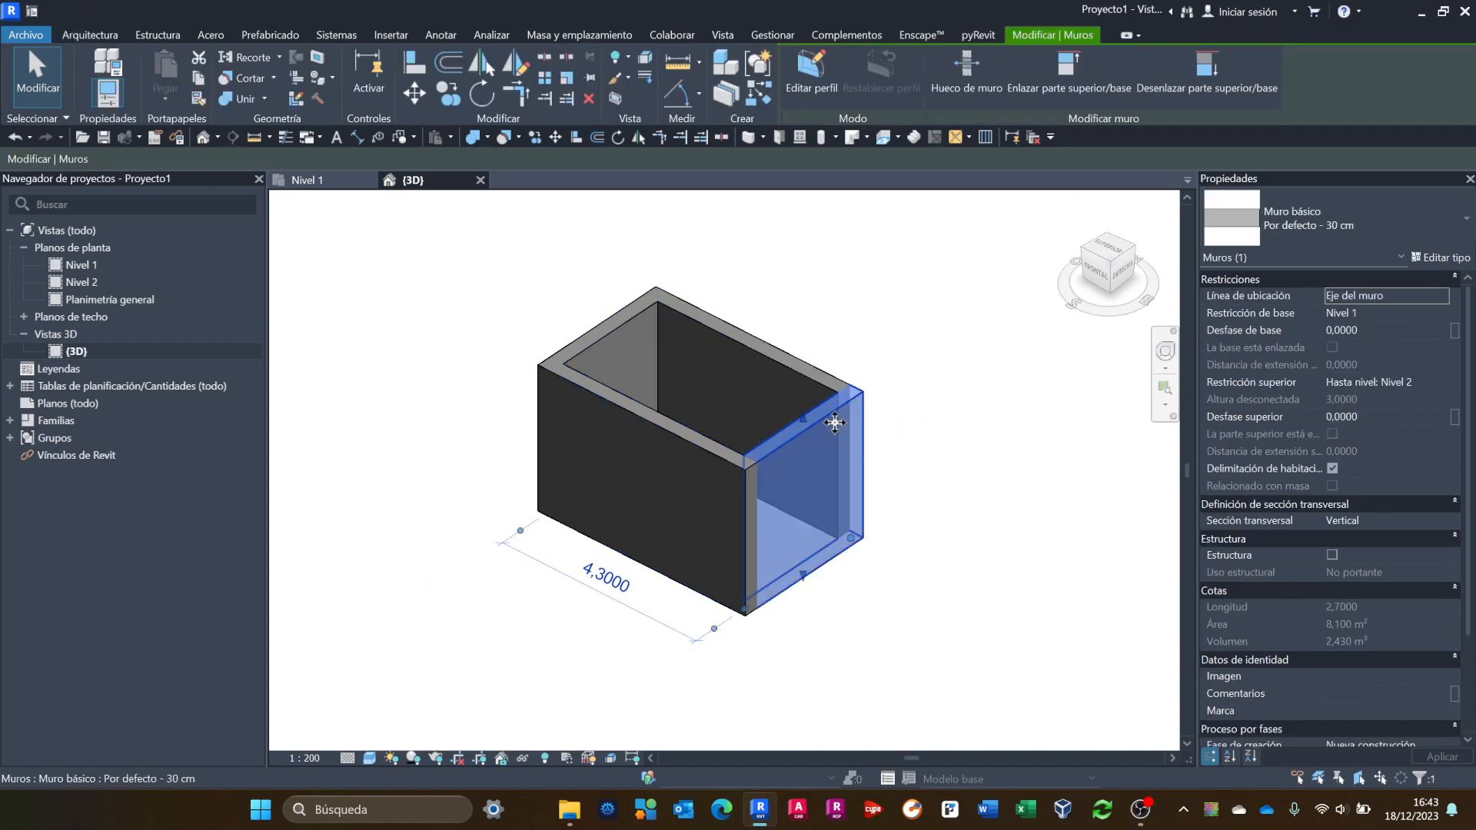
{"action": "left_click", "coordinate": [941, 355]}
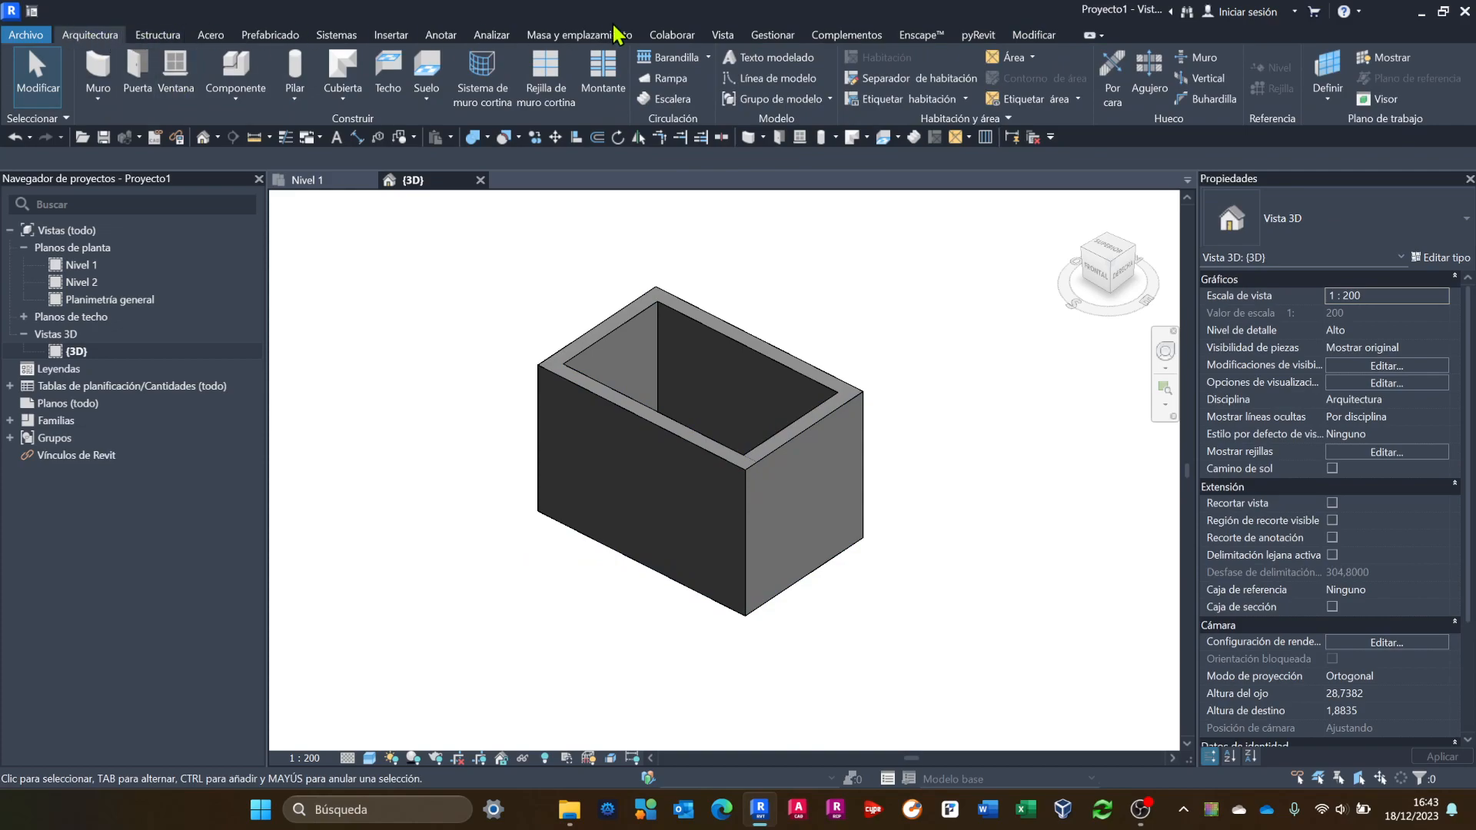
{"action": "left_click", "coordinate": [771, 35]}
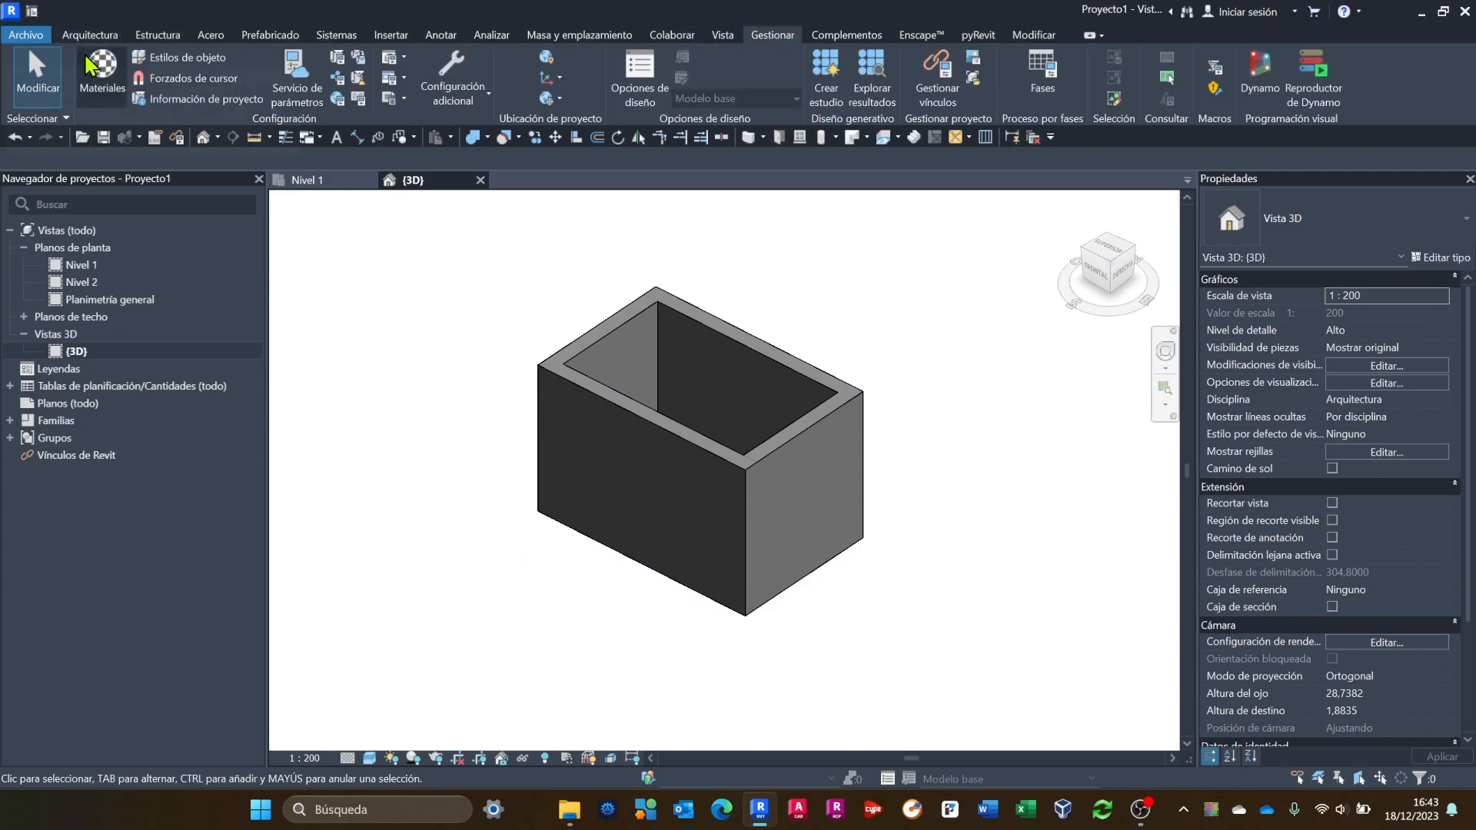
{"action": "left_click", "coordinate": [102, 77]}
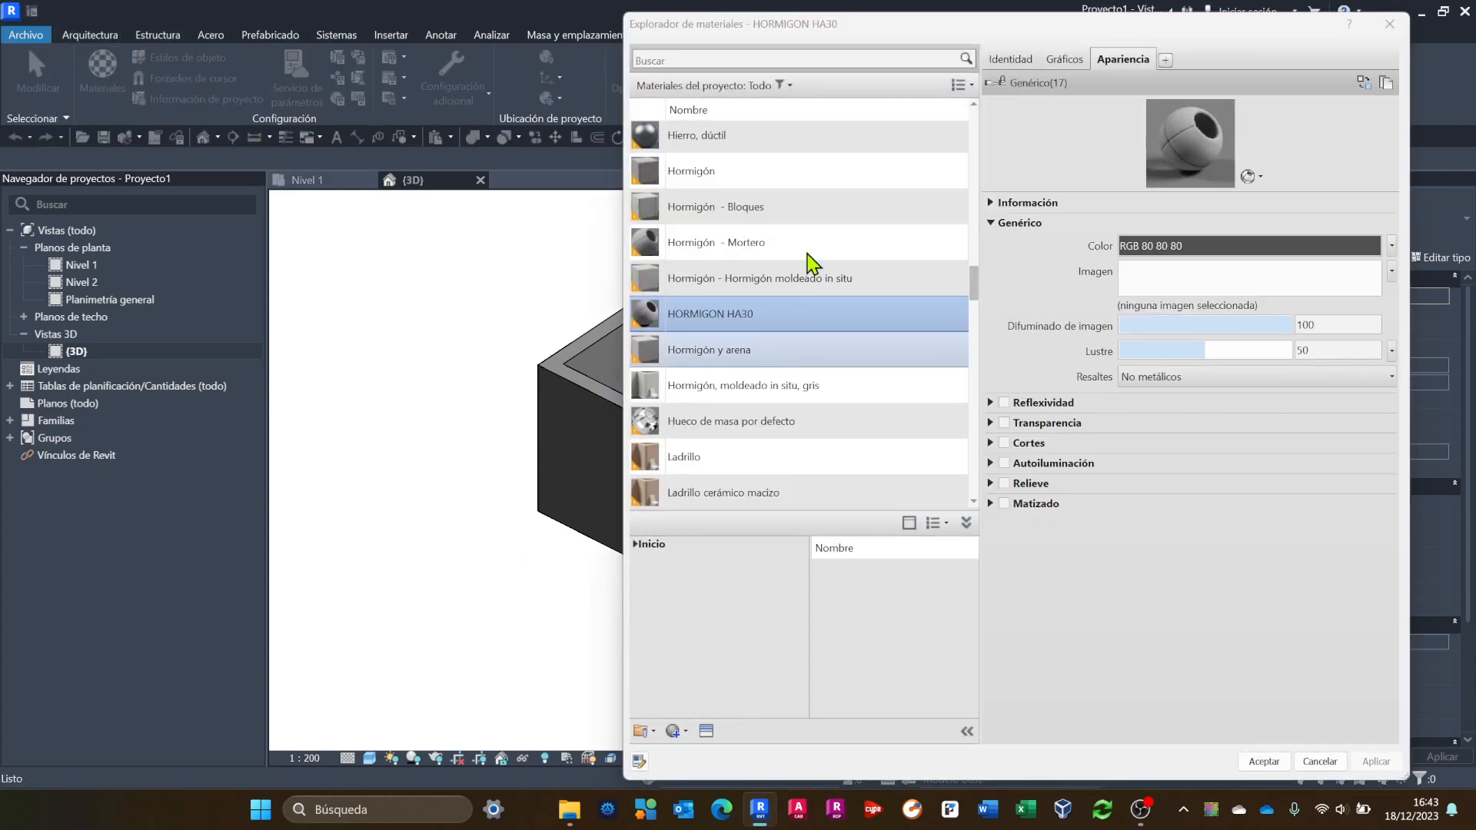
{"action": "left_click", "coordinate": [1080, 60]}
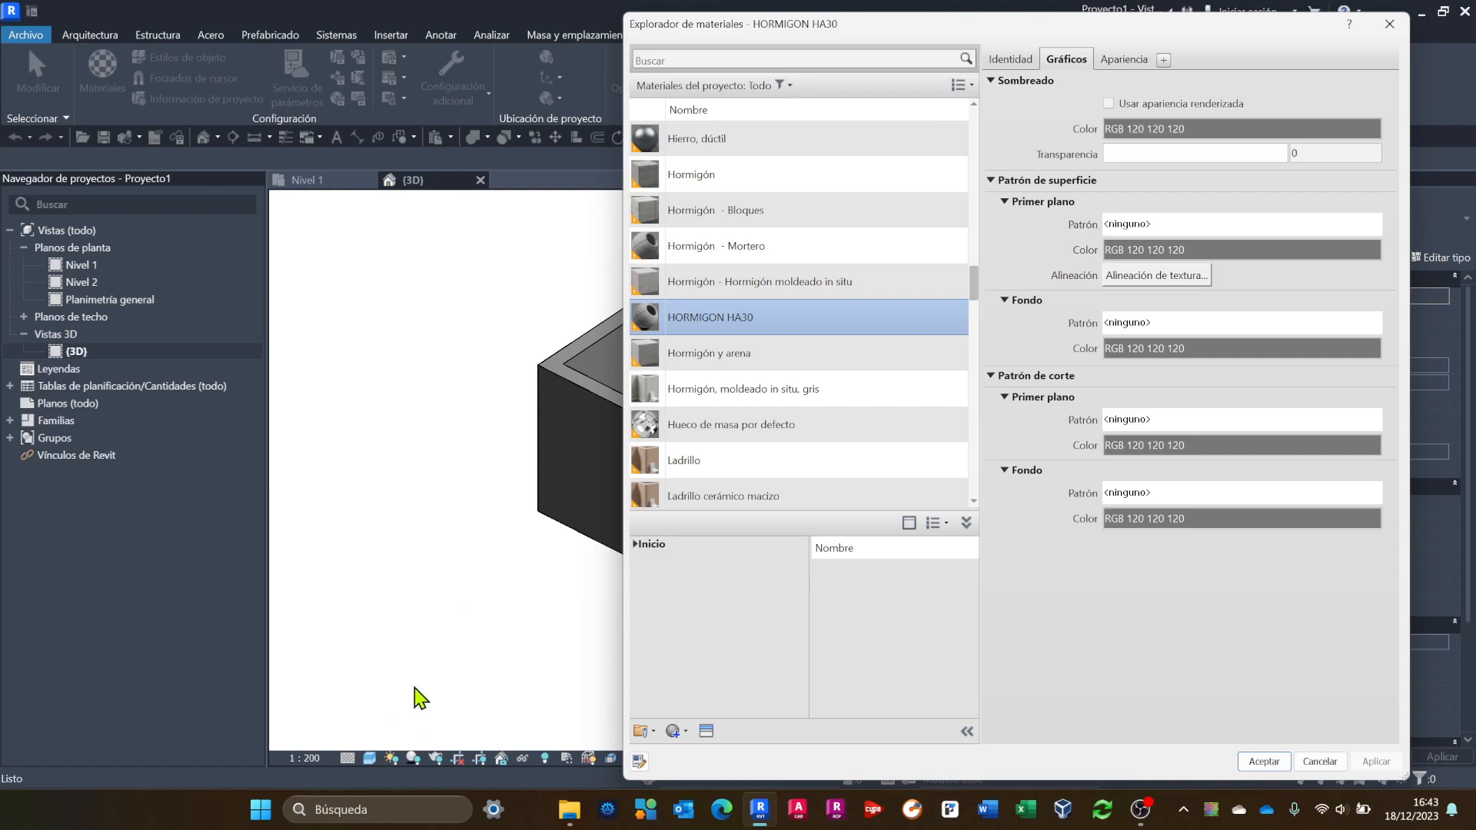
{"action": "left_click_drag", "start_coordinate": [619, 232], "coordinate": [670, 225]}
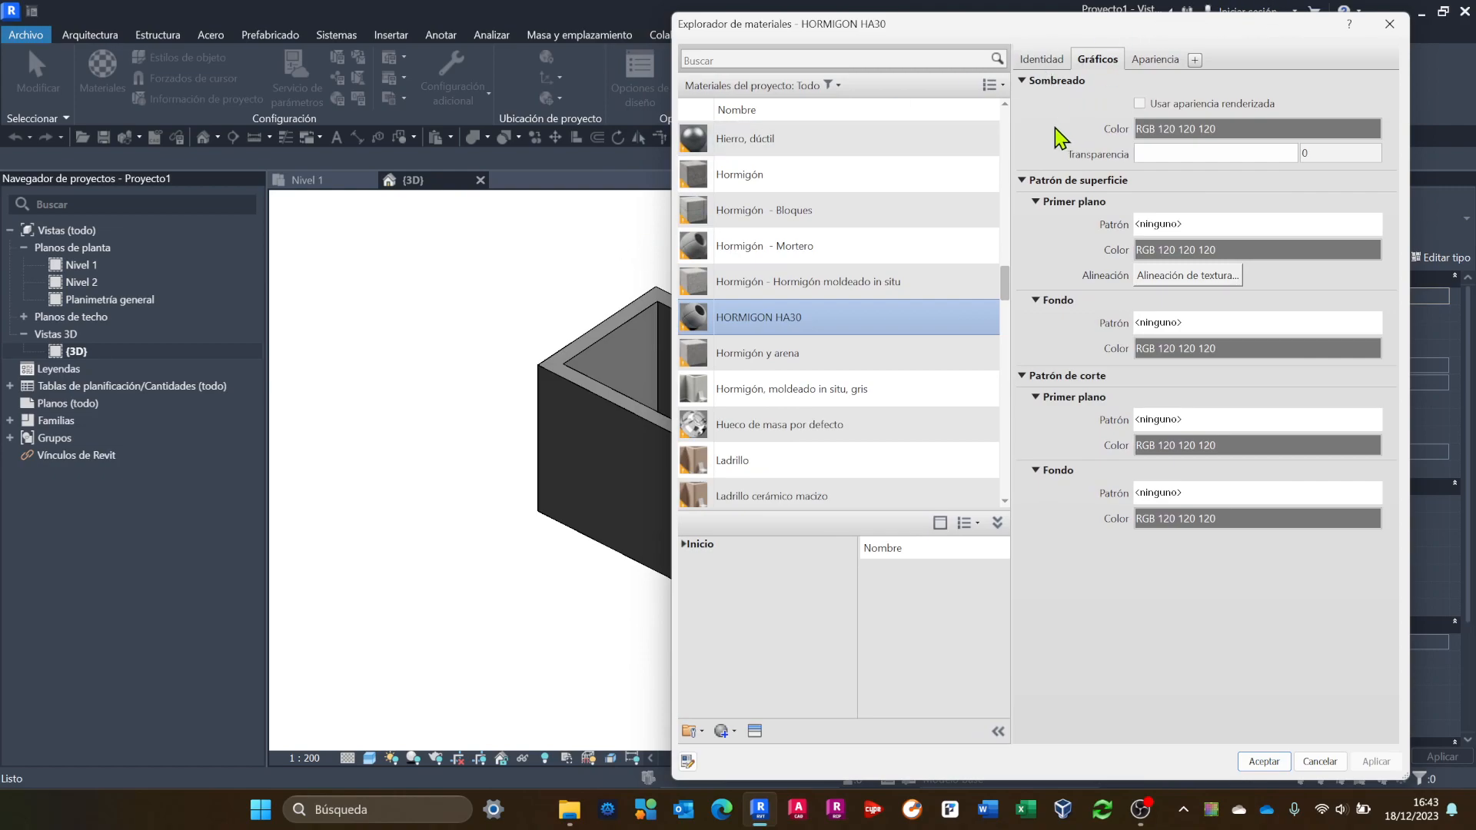
{"action": "left_click", "coordinate": [1161, 62]}
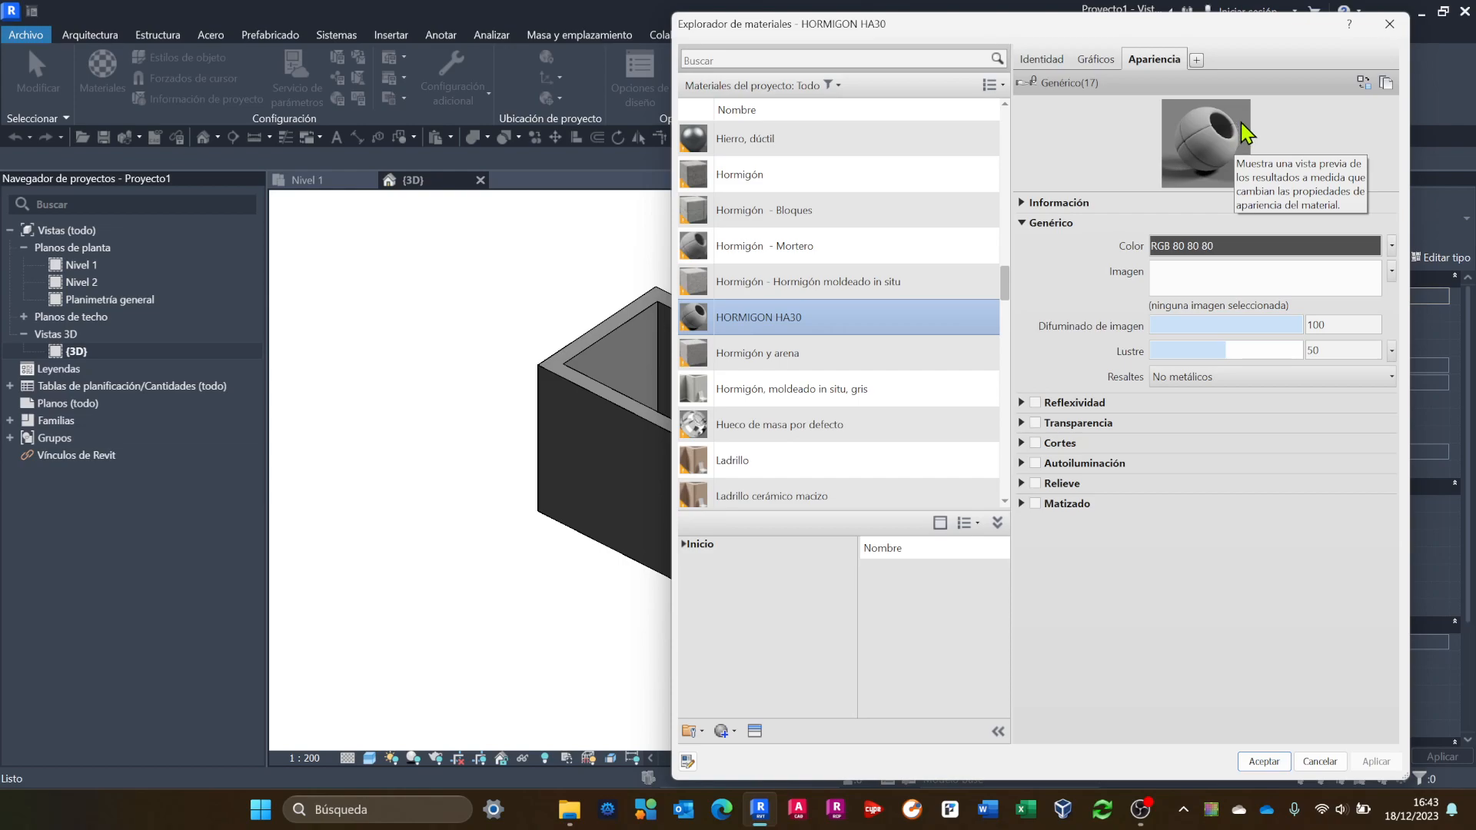
{"action": "left_click", "coordinate": [1389, 24]}
Try yellow RGB 255 255 0 as the shading colour of HORMIGON HA30 and apply it to the walls.
{"action": "middle_click_drag", "start_coordinate": [690, 434], "coordinate": [721, 598]}
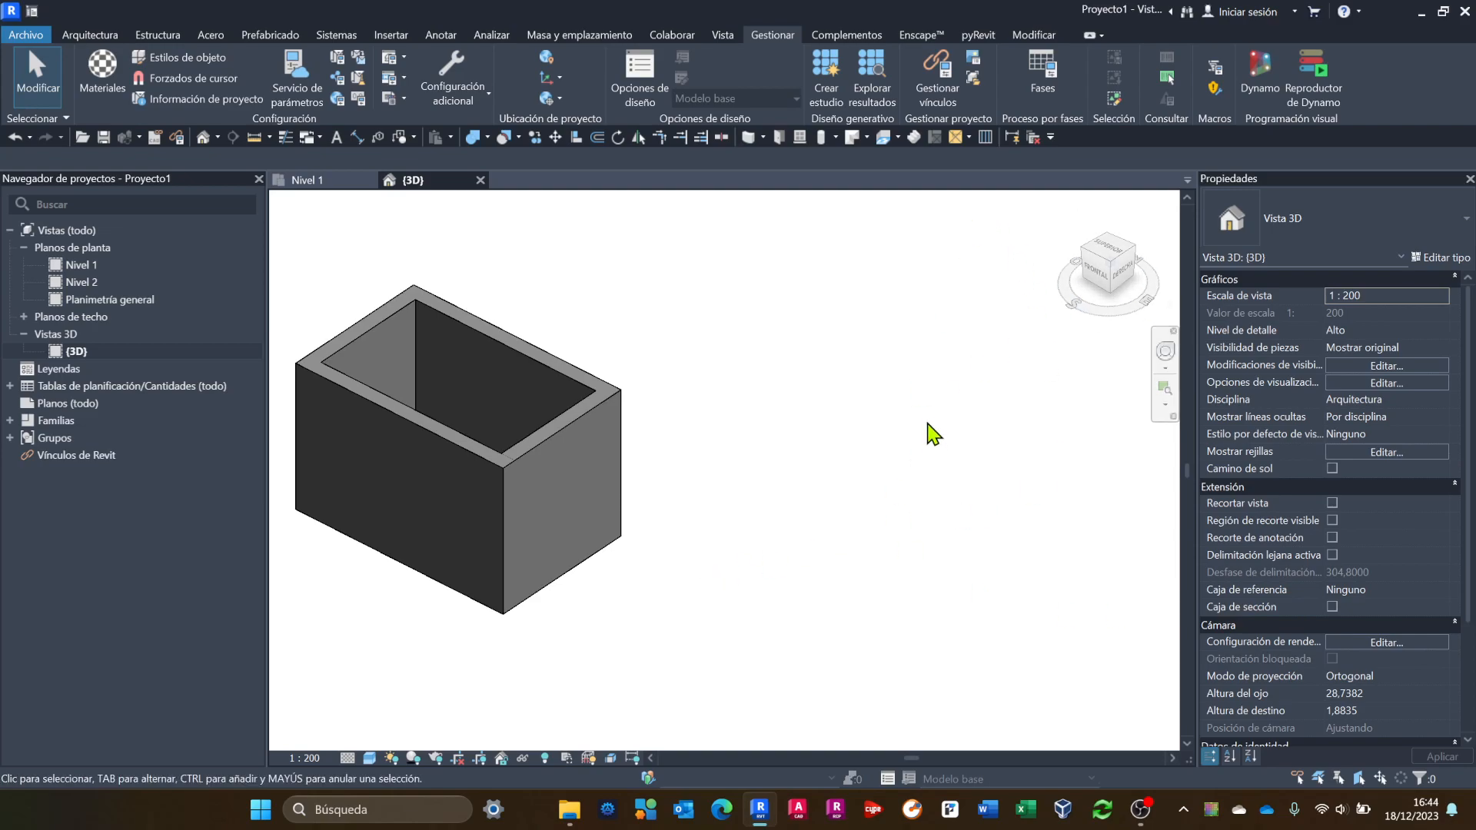
{"action": "left_click", "coordinate": [99, 74]}
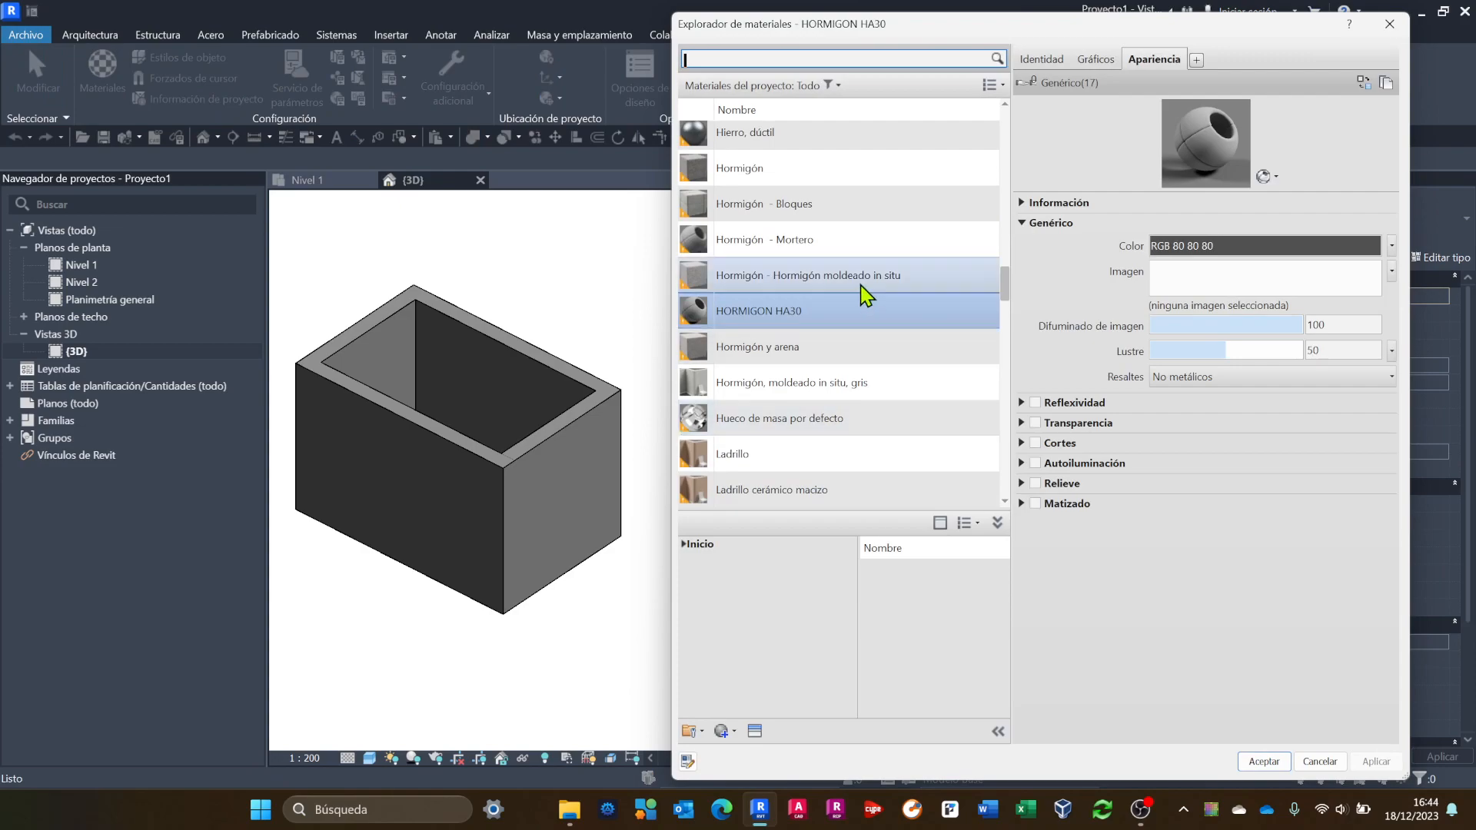
{"action": "left_click", "coordinate": [1097, 60]}
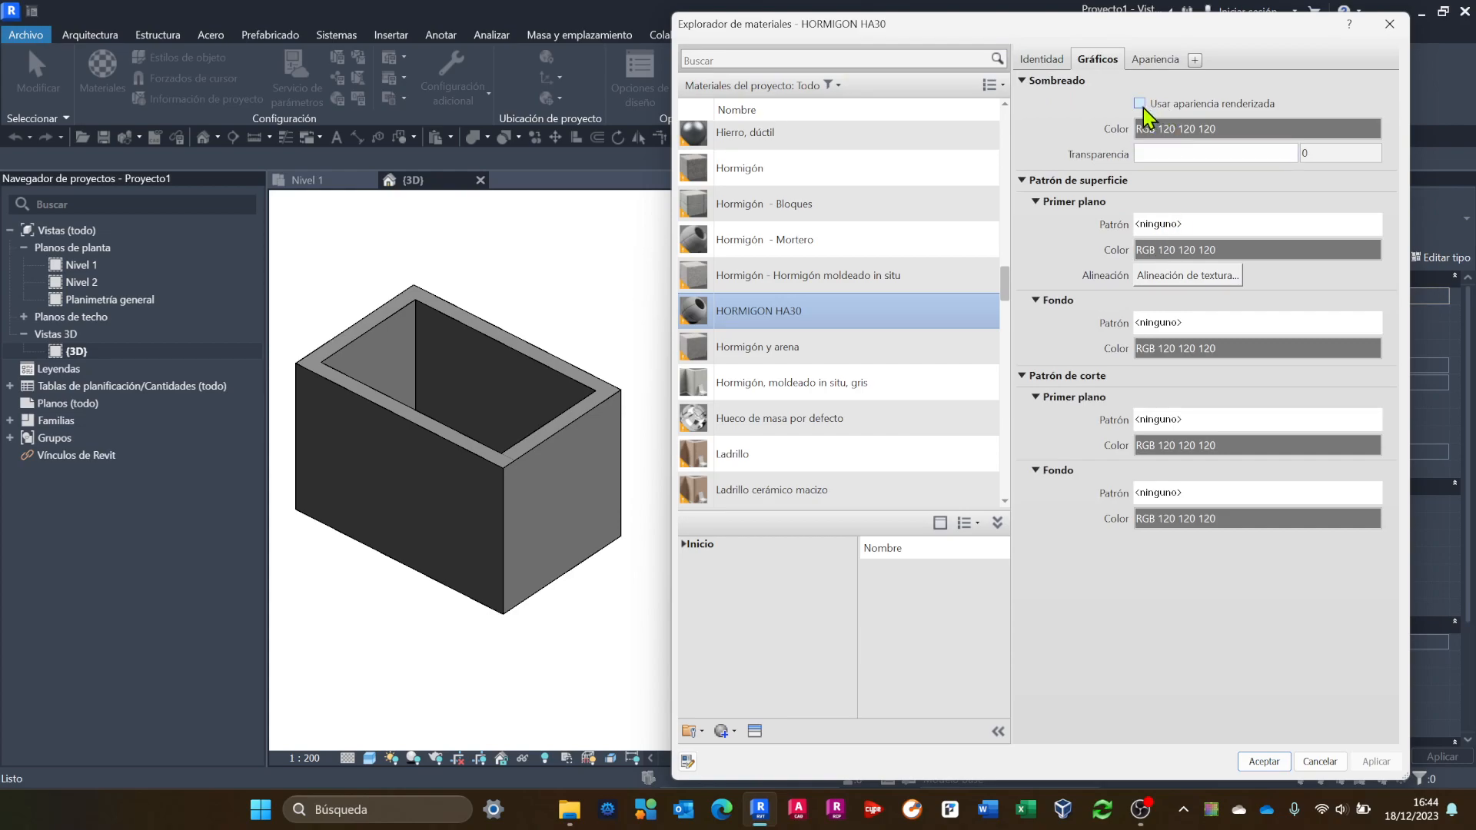
{"action": "left_click", "coordinate": [1180, 131]}
{"action": "left_click", "coordinate": [906, 417]}
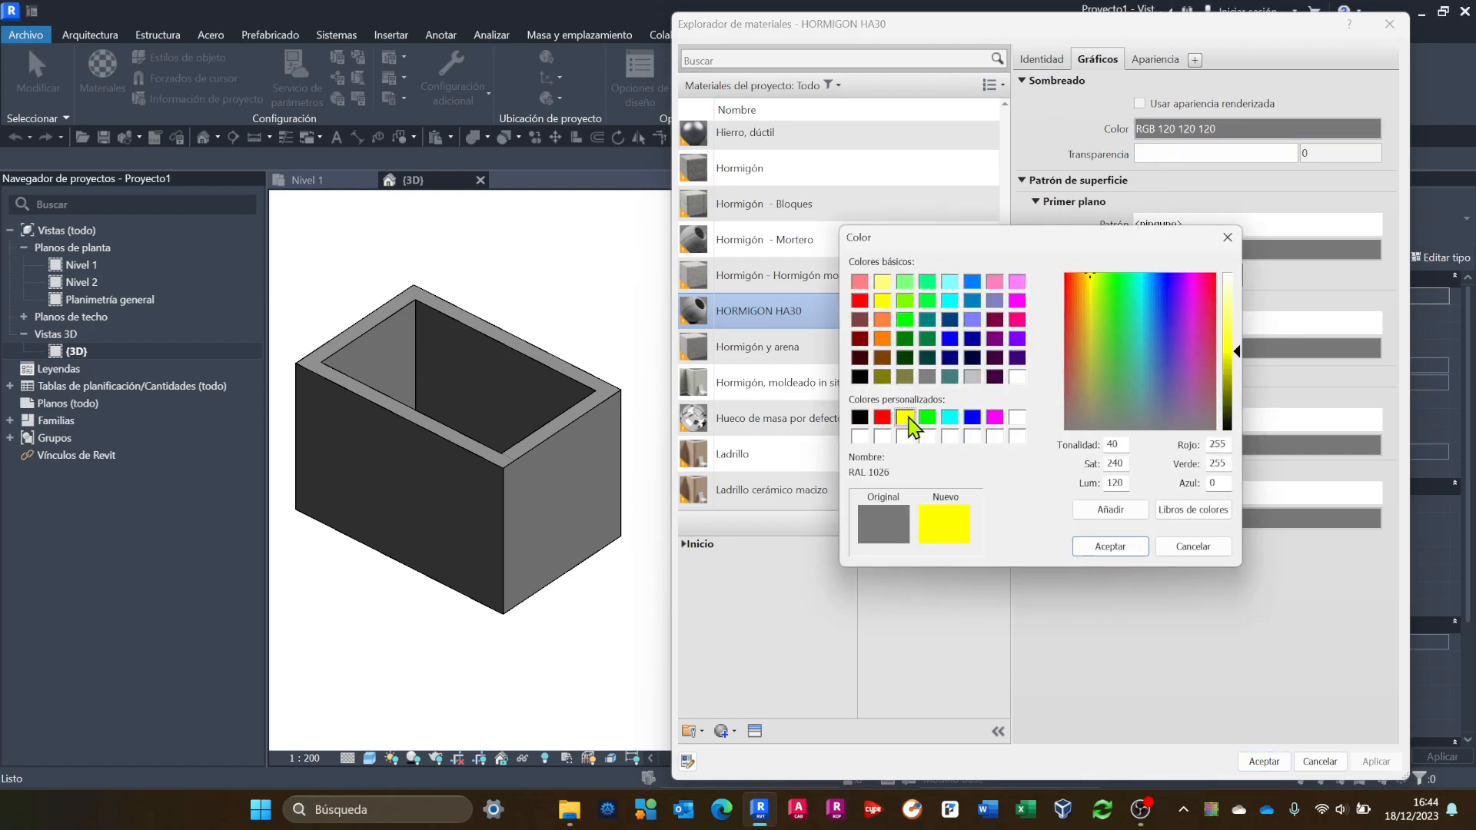
{"action": "left_click", "coordinate": [1110, 546]}
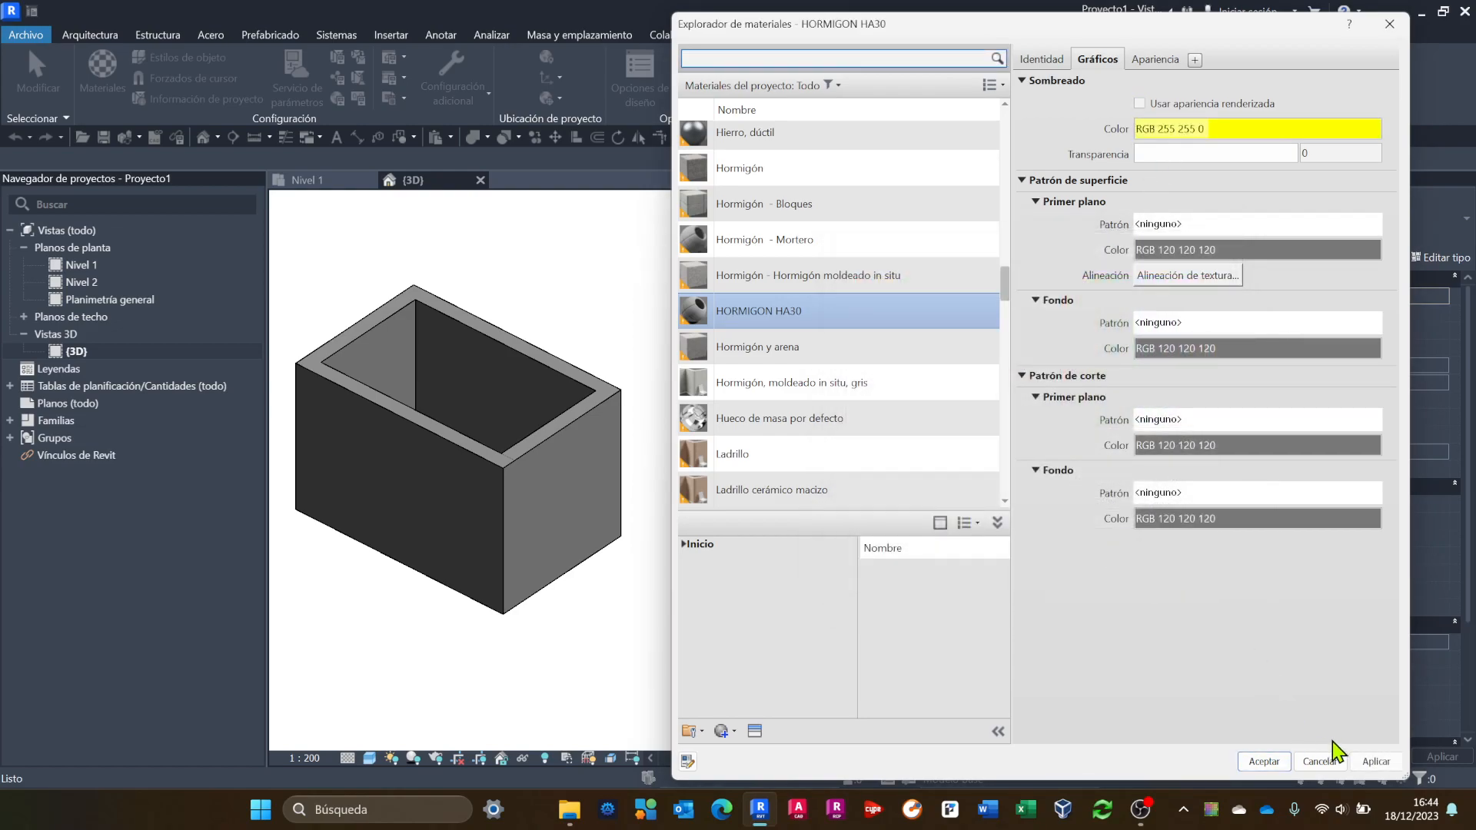
{"action": "left_click", "coordinate": [1376, 761]}
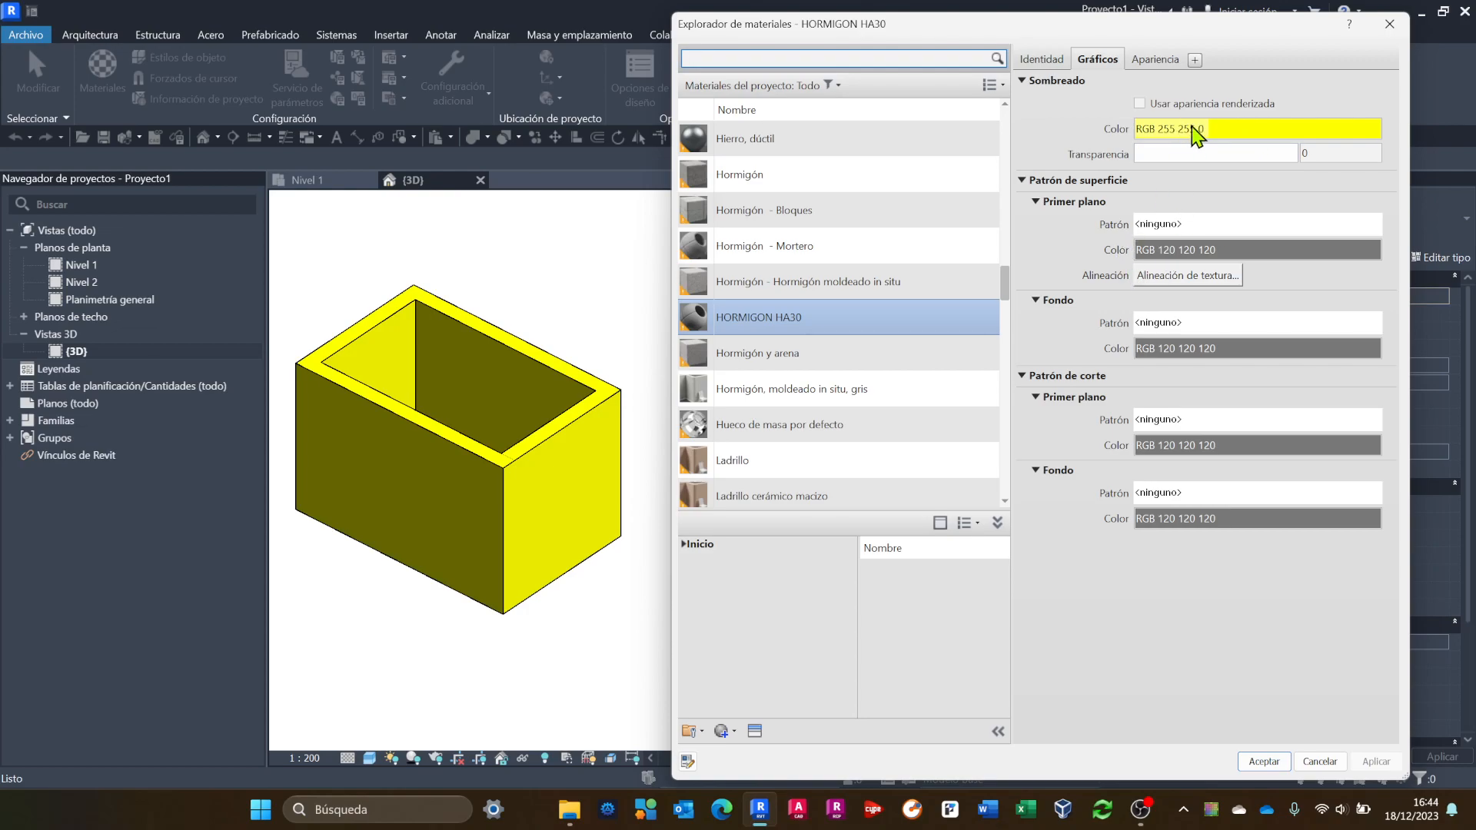
Set the shading colour of HORMIGON HA30 to light grey RGB 192 192 192 and apply it.
{"action": "left_click", "coordinate": [1224, 129]}
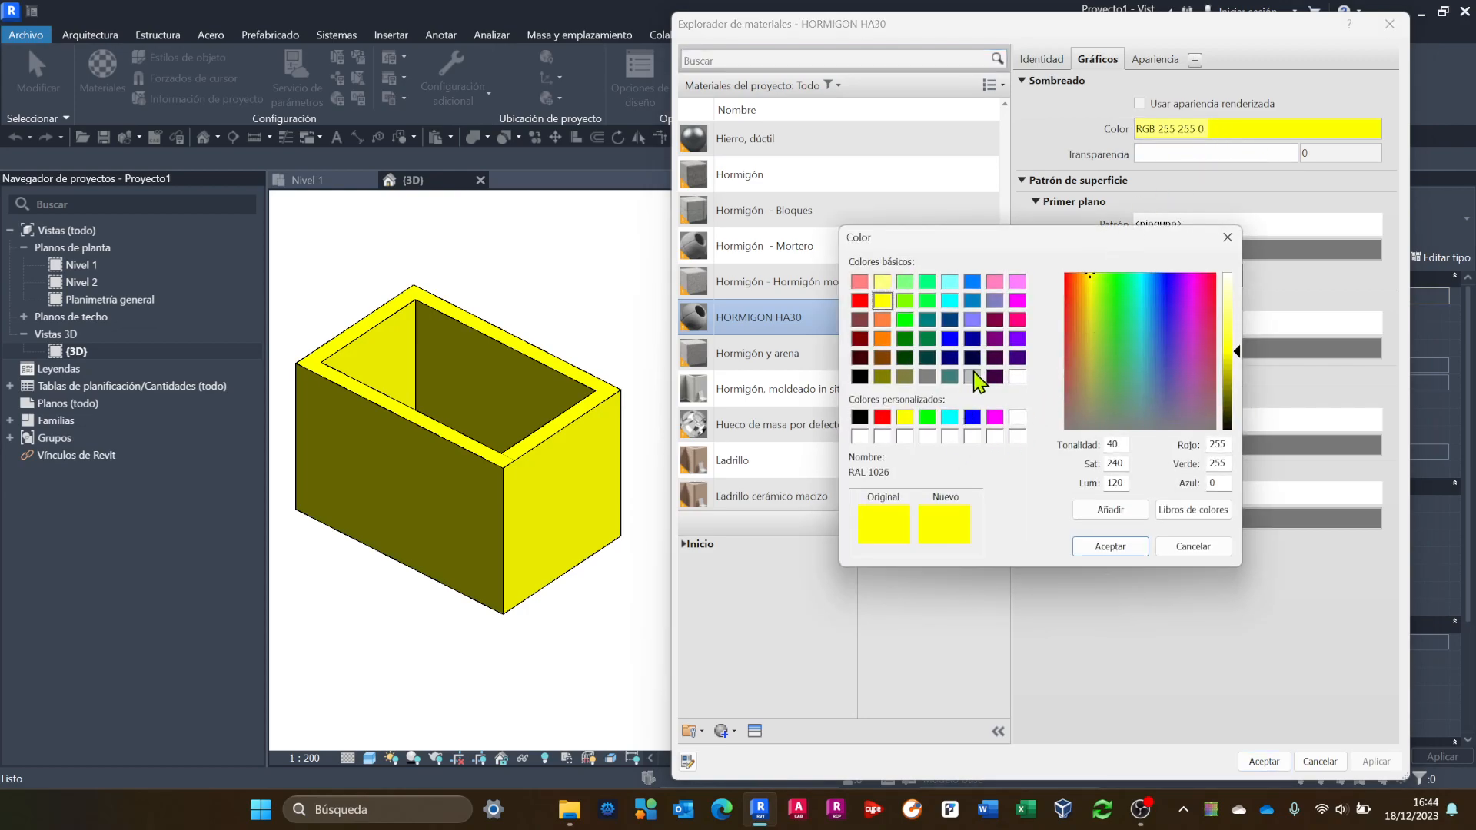
{"action": "left_click", "coordinate": [972, 376]}
{"action": "left_click", "coordinate": [1116, 545]}
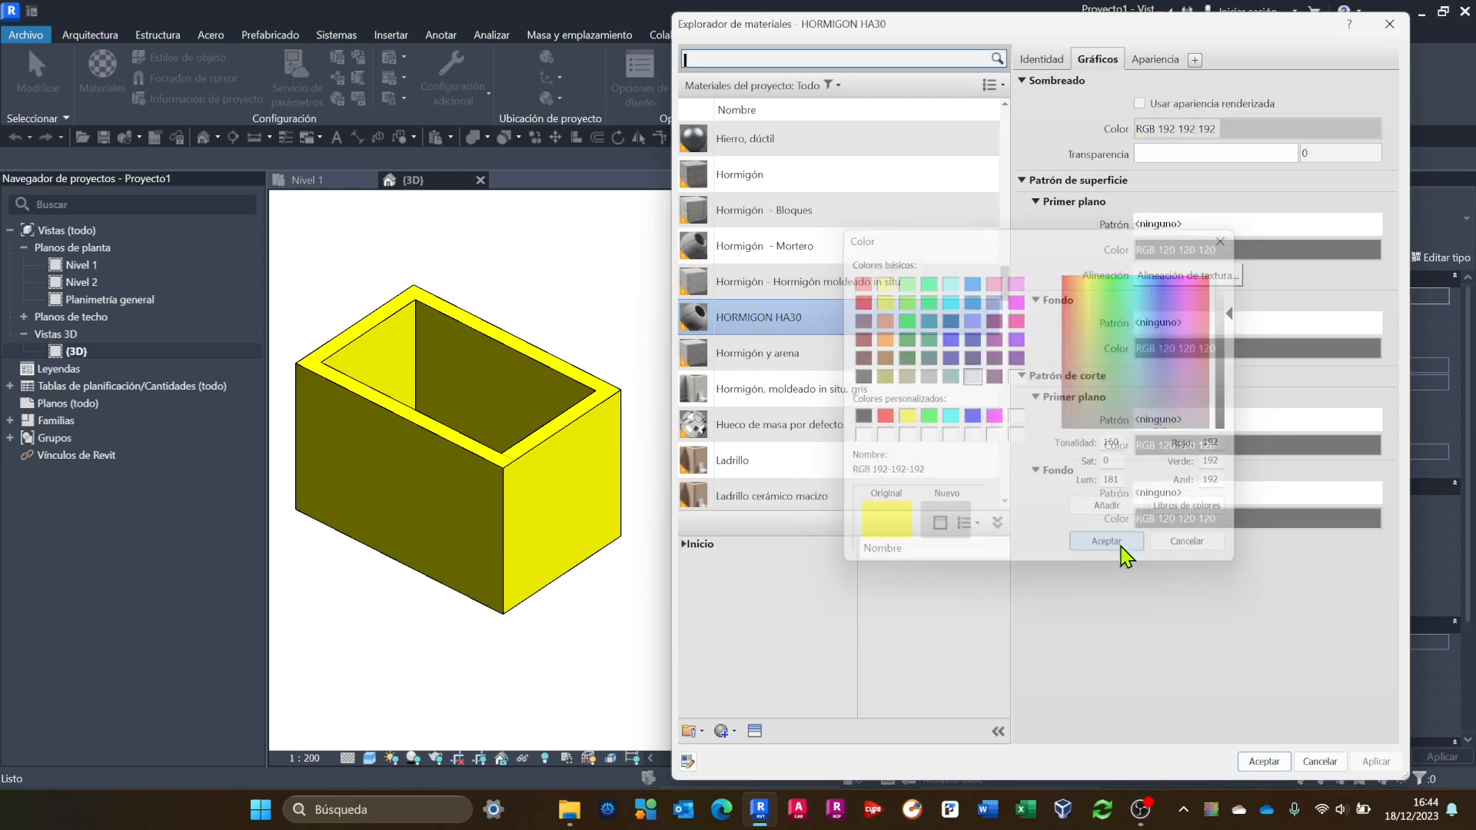
{"action": "left_click", "coordinate": [1376, 761]}
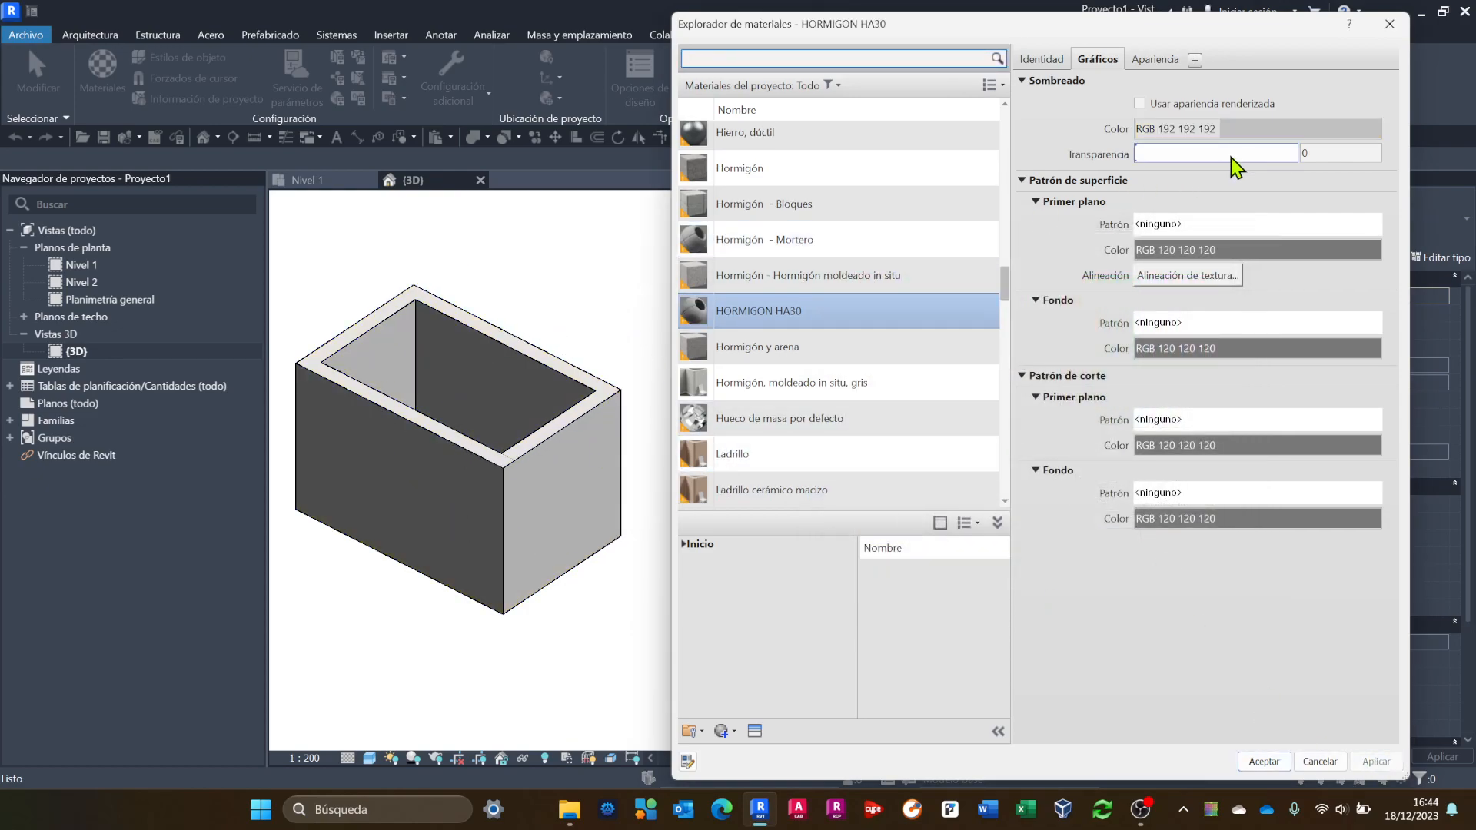
Apply a shading transparency of 85 to HORMIGON HA30, check its effect on the walls, and return it to 0.
{"action": "left_click_drag", "start_coordinate": [1140, 161], "coordinate": [1278, 162]}
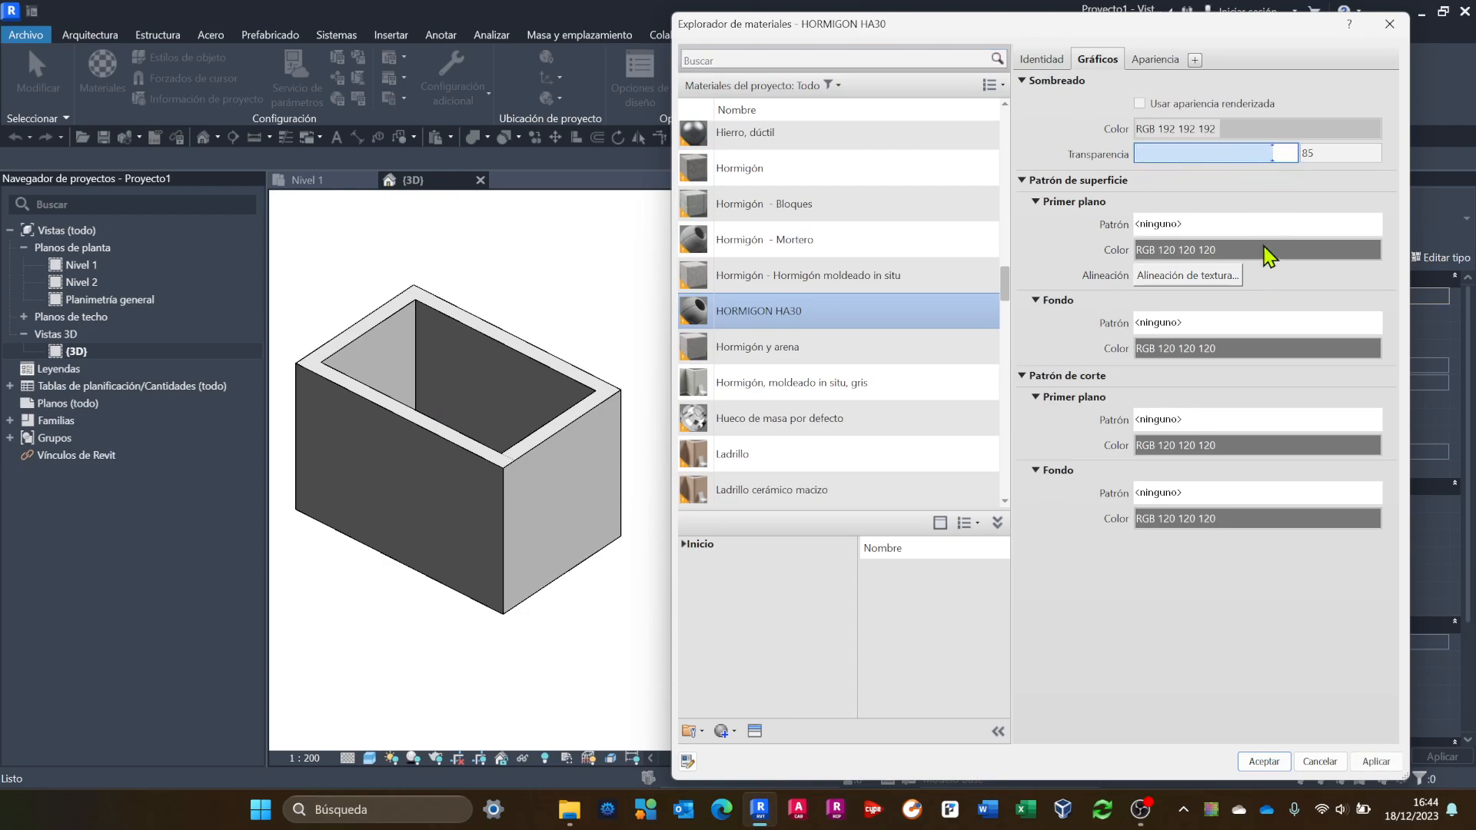
{"action": "left_click", "coordinate": [1378, 761]}
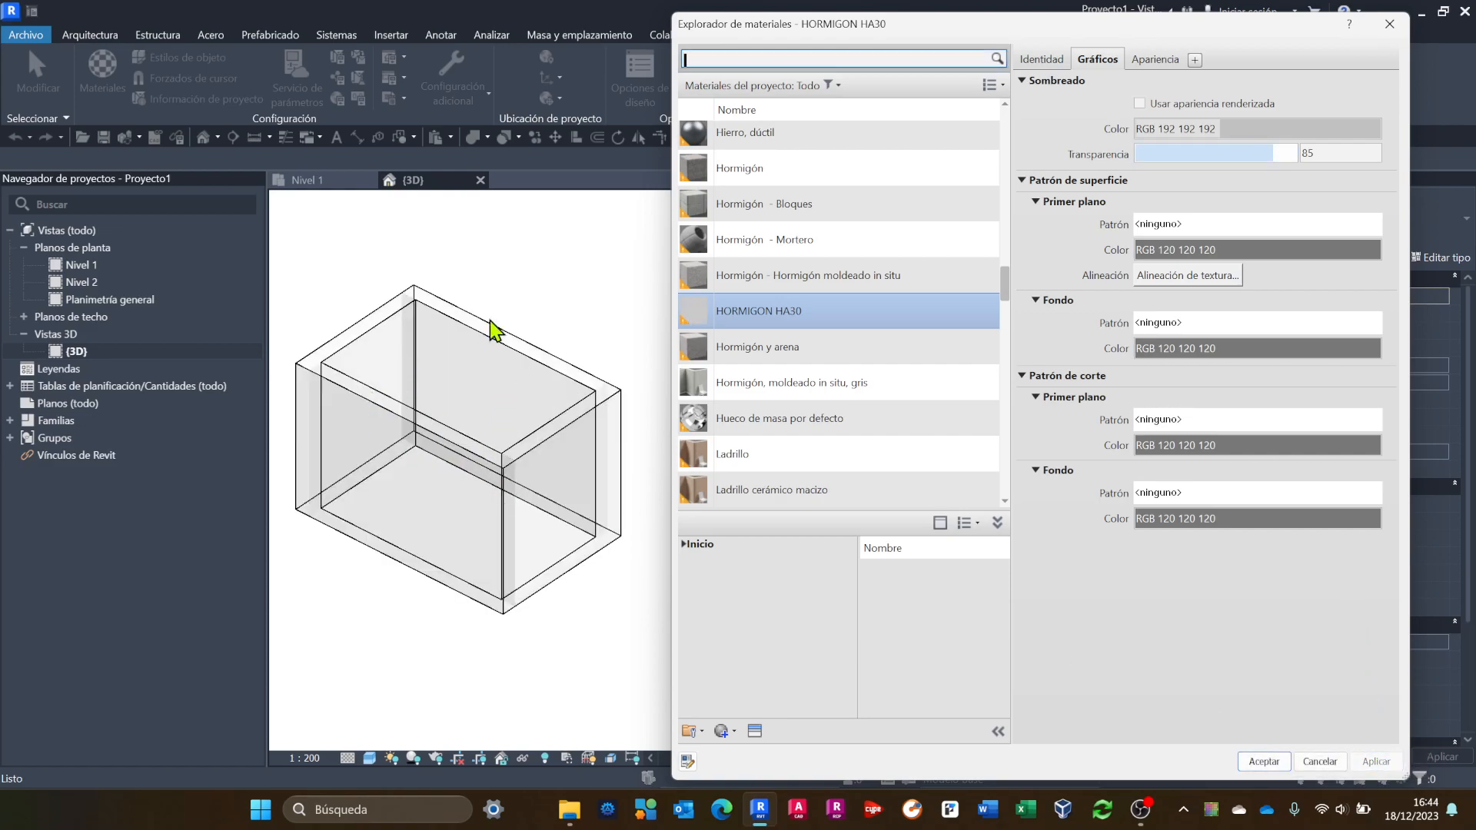
{"action": "left_click_drag", "start_coordinate": [1272, 154], "coordinate": [1133, 157]}
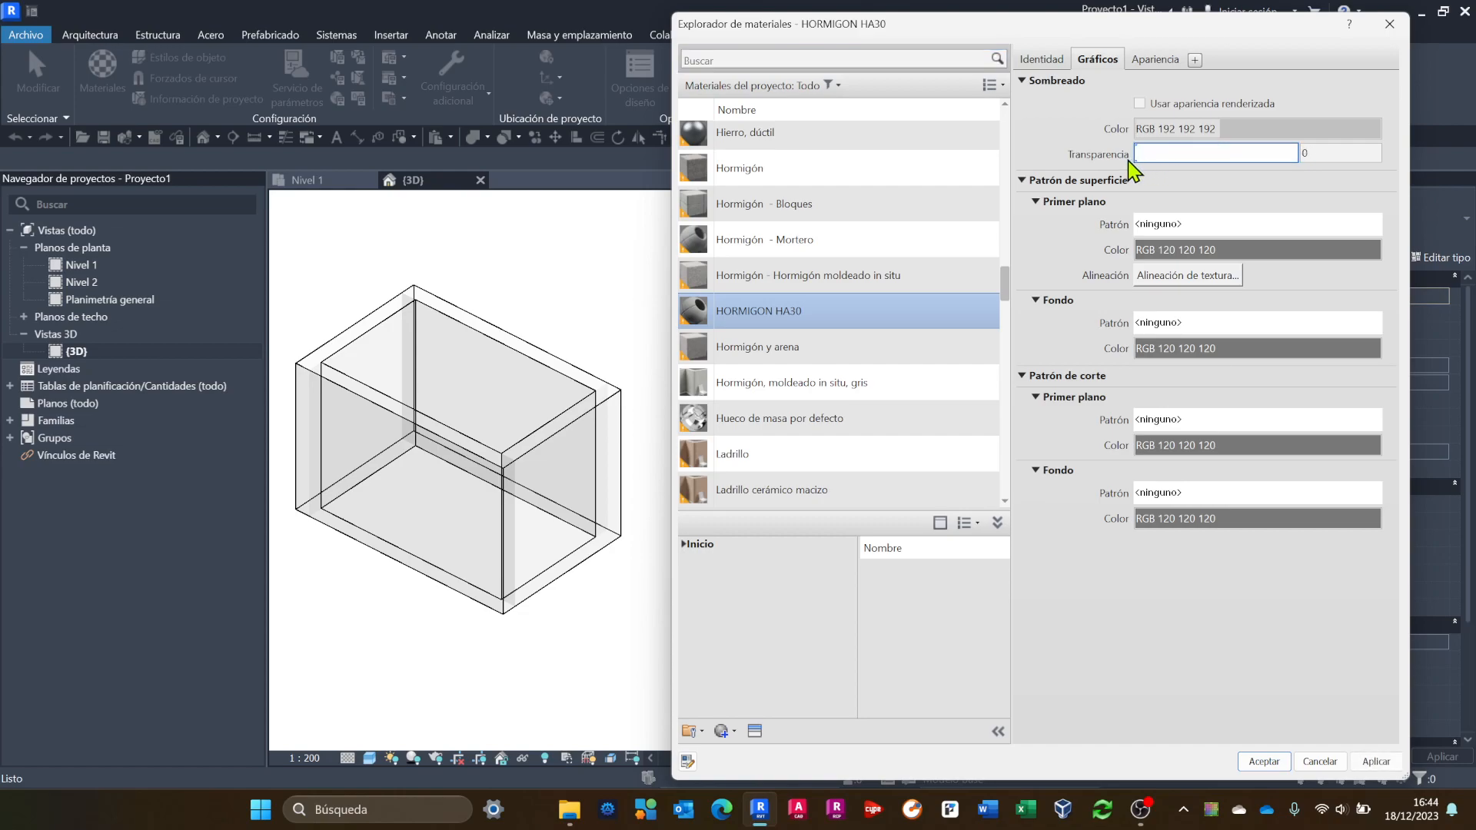
{"action": "left_click", "coordinate": [1374, 762]}
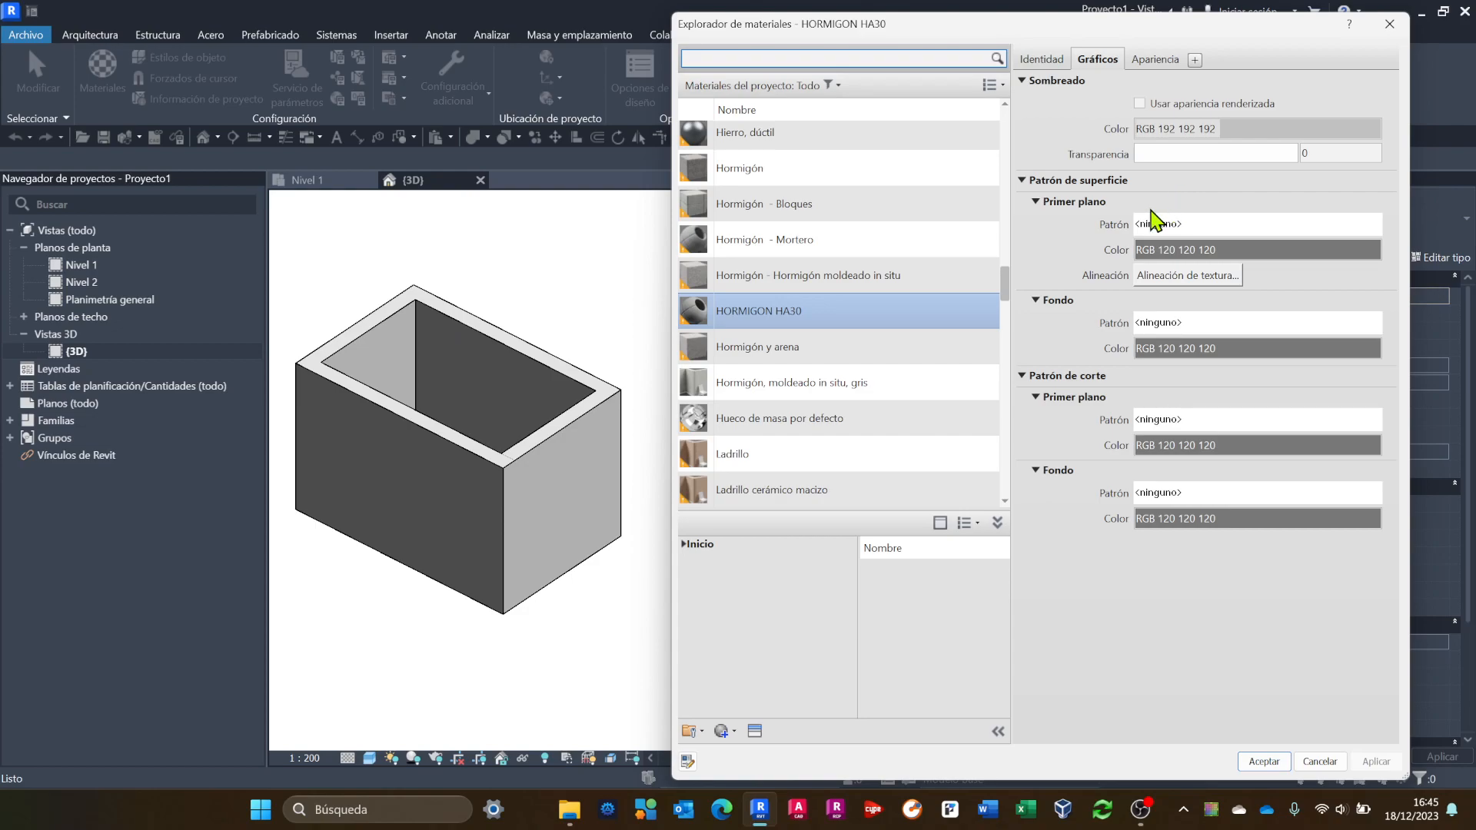
Assign the Hormigón model pattern as the surface foreground pattern of HORMIGON HA30 and apply it.
{"action": "left_click", "coordinate": [1221, 228]}
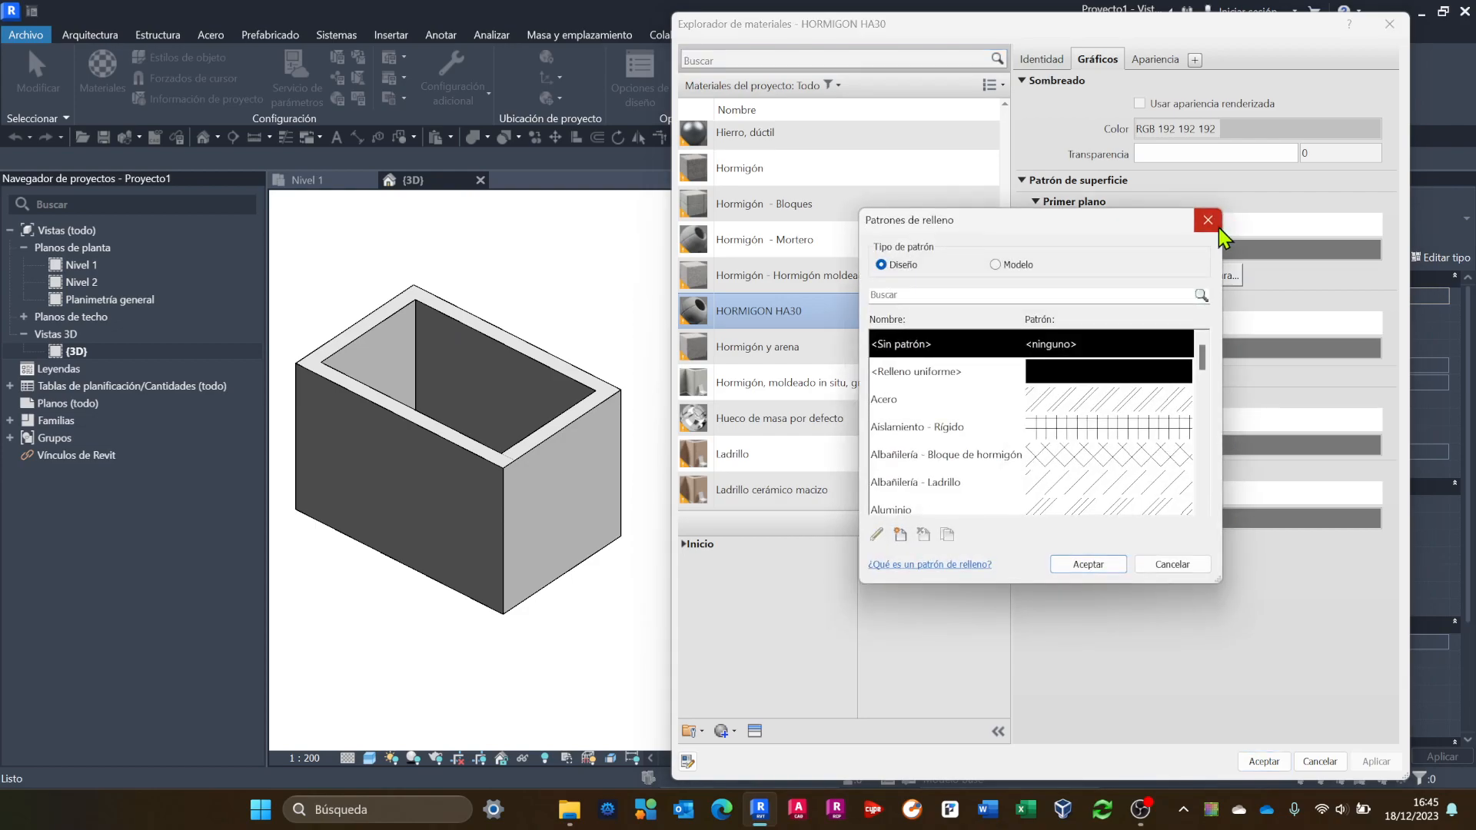
{"action": "left_click", "coordinate": [996, 265]}
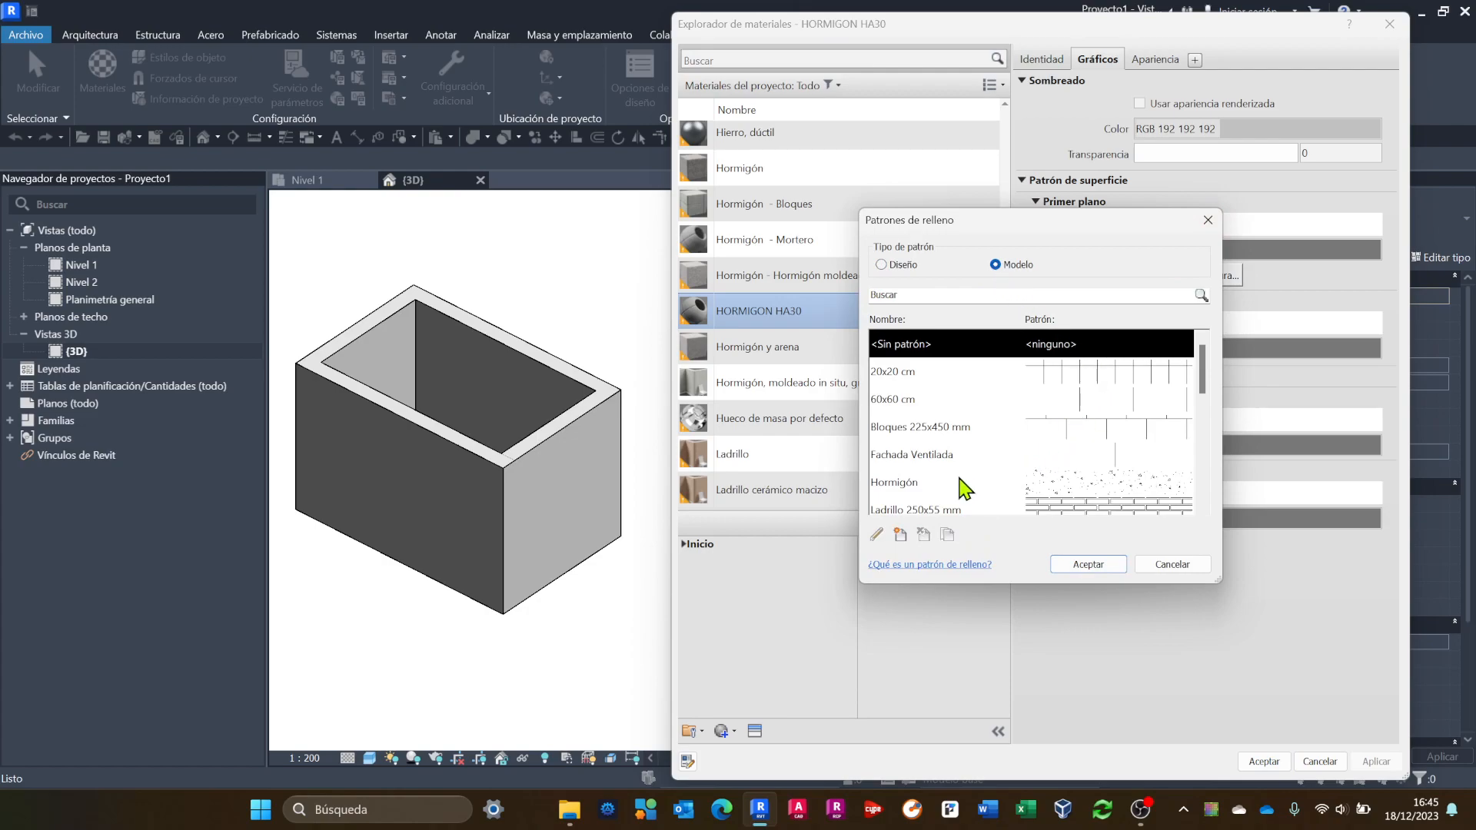
{"action": "left_click", "coordinate": [1057, 486]}
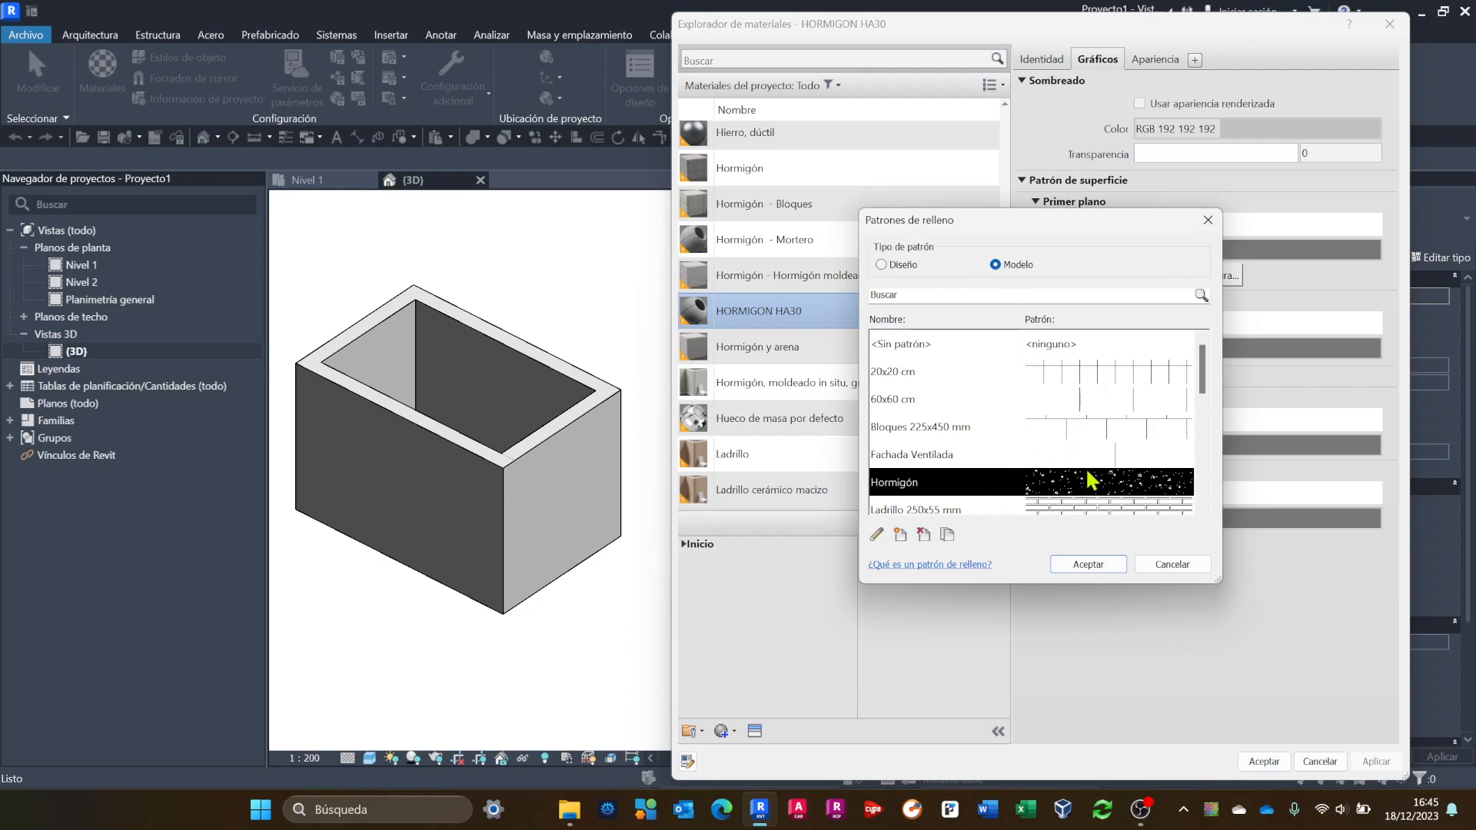
{"action": "left_click", "coordinate": [1087, 564]}
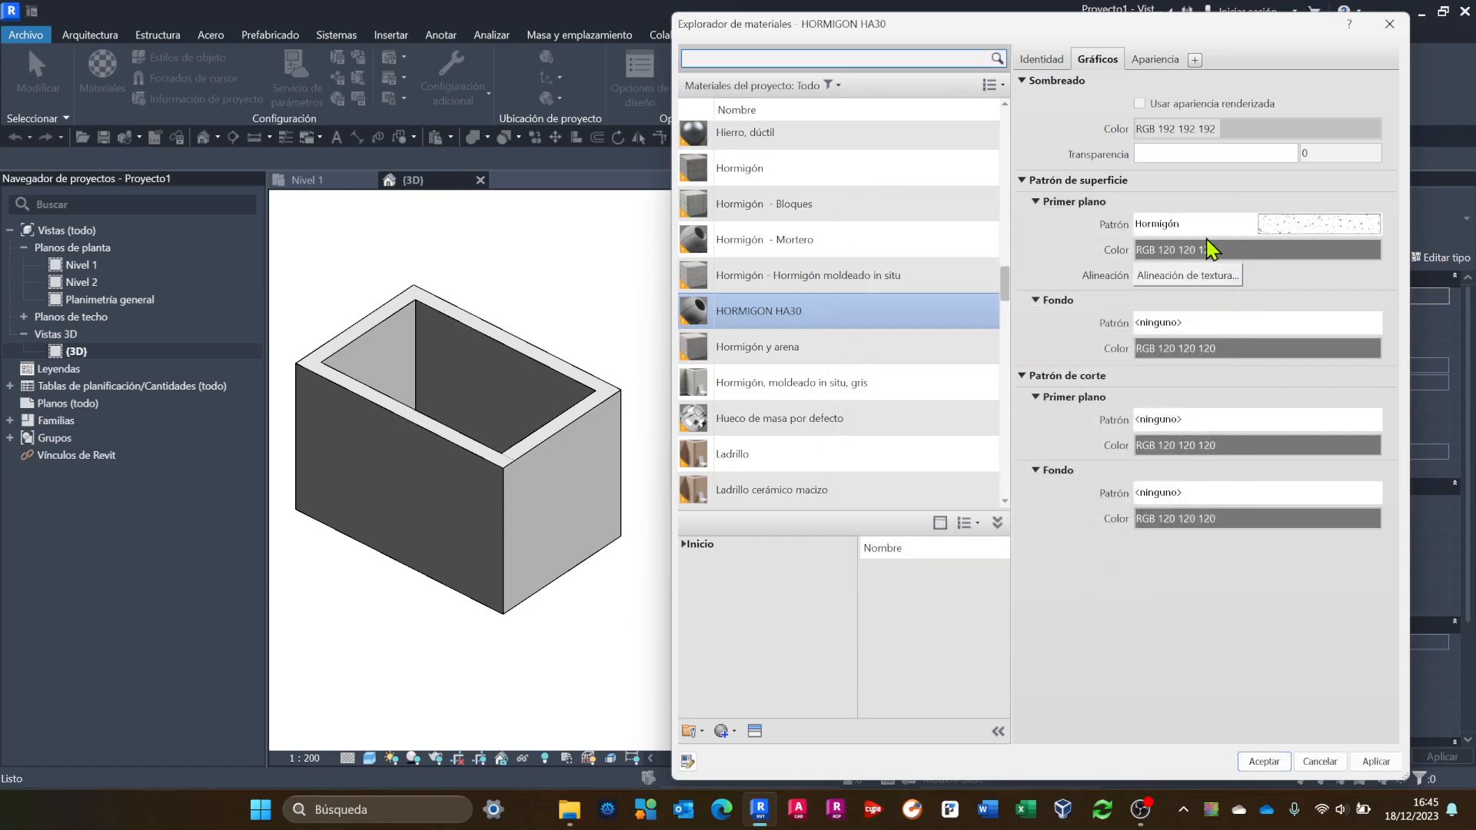
{"action": "left_click", "coordinate": [1380, 763]}
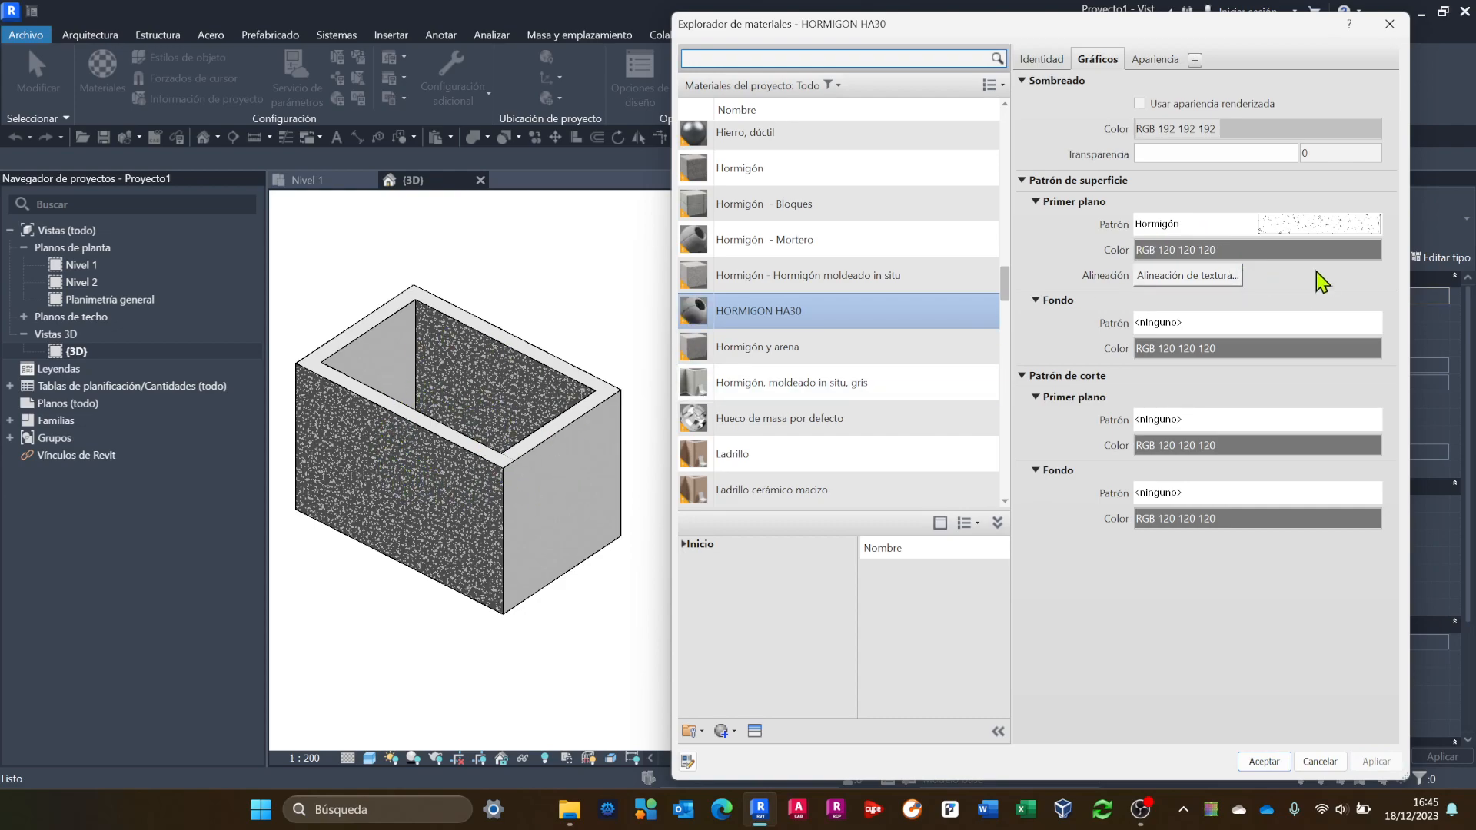
Set the surface foreground pattern colour to black RGB 0 0 0 and apply it to the material.
{"action": "left_click", "coordinate": [1188, 253]}
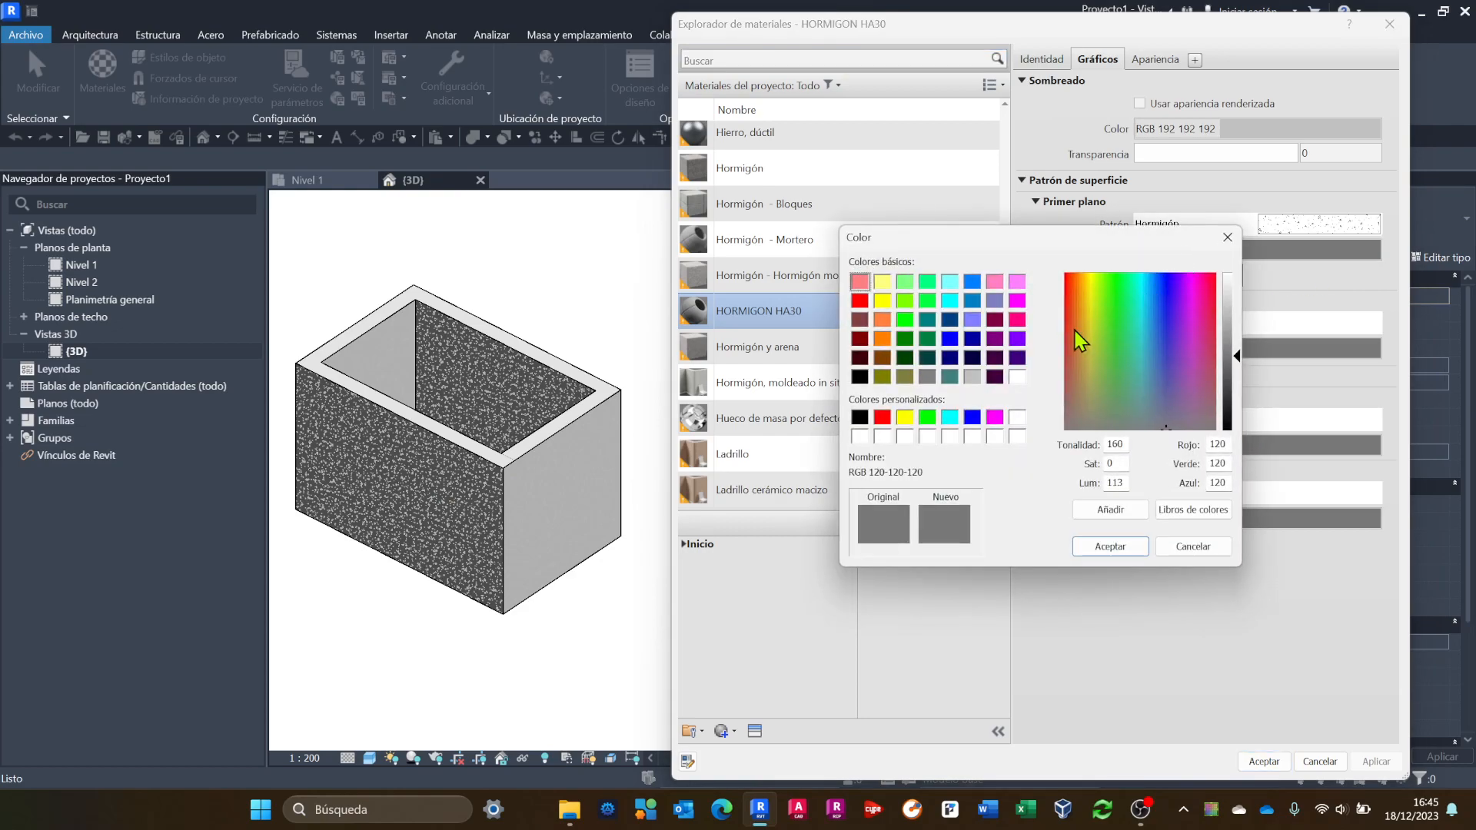
{"action": "left_click", "coordinate": [860, 418]}
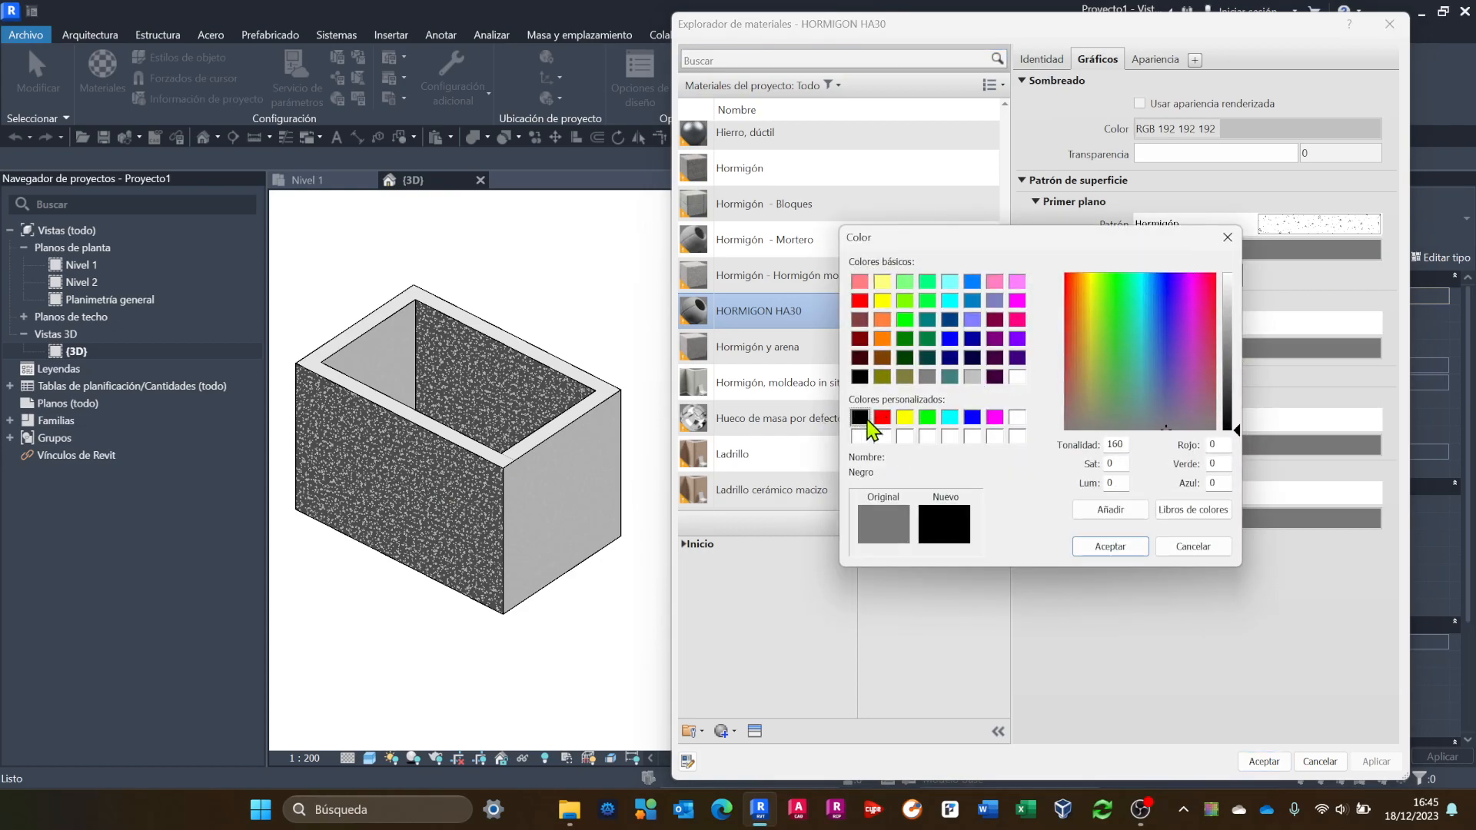
{"action": "left_click", "coordinate": [1115, 547]}
{"action": "left_click", "coordinate": [1373, 763]}
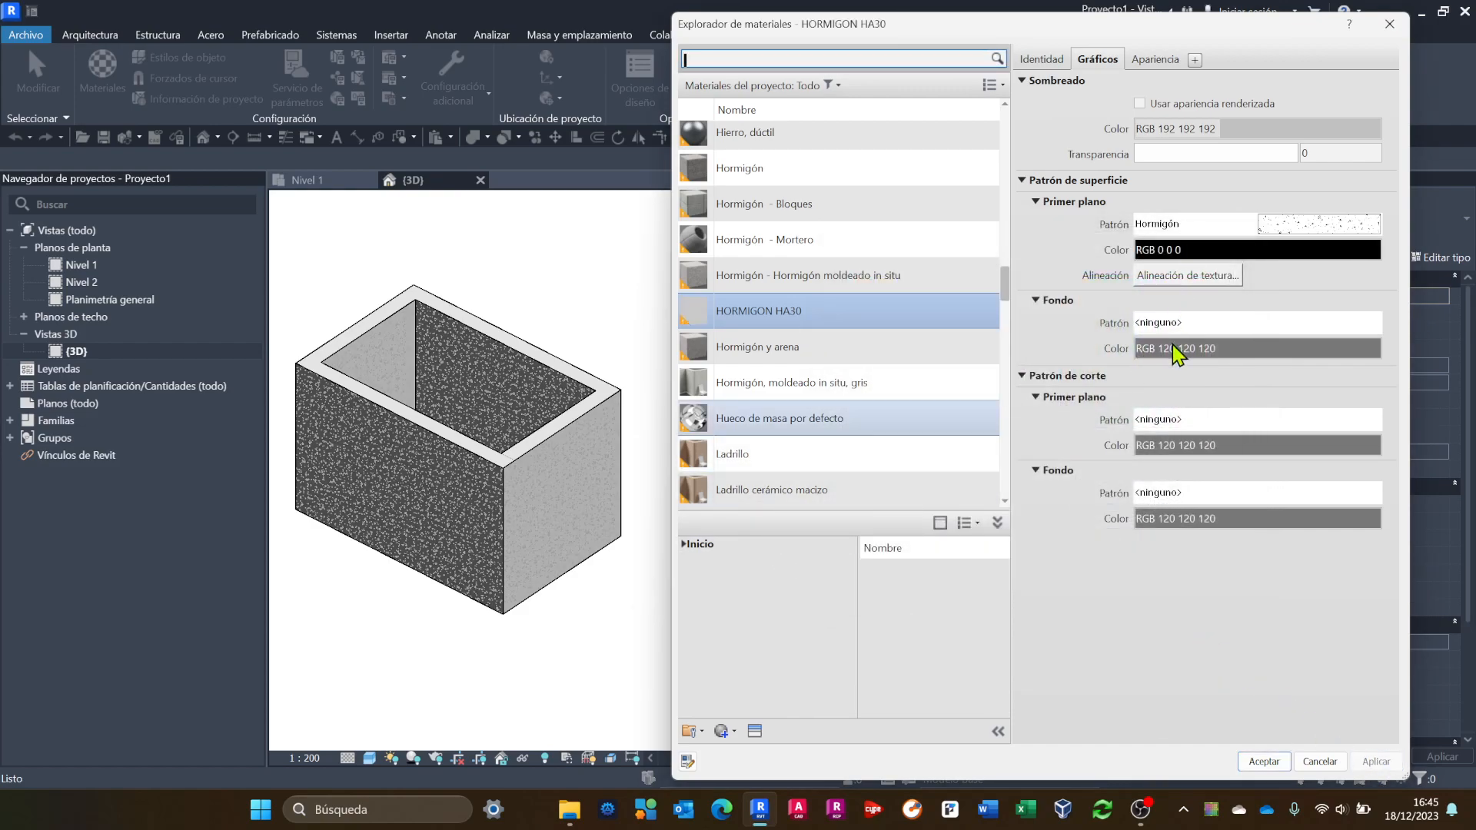
Set the surface background pattern to <Relleno uniforme> in light grey RGB 210 210 210 and apply the change.
{"action": "left_click", "coordinate": [1189, 323]}
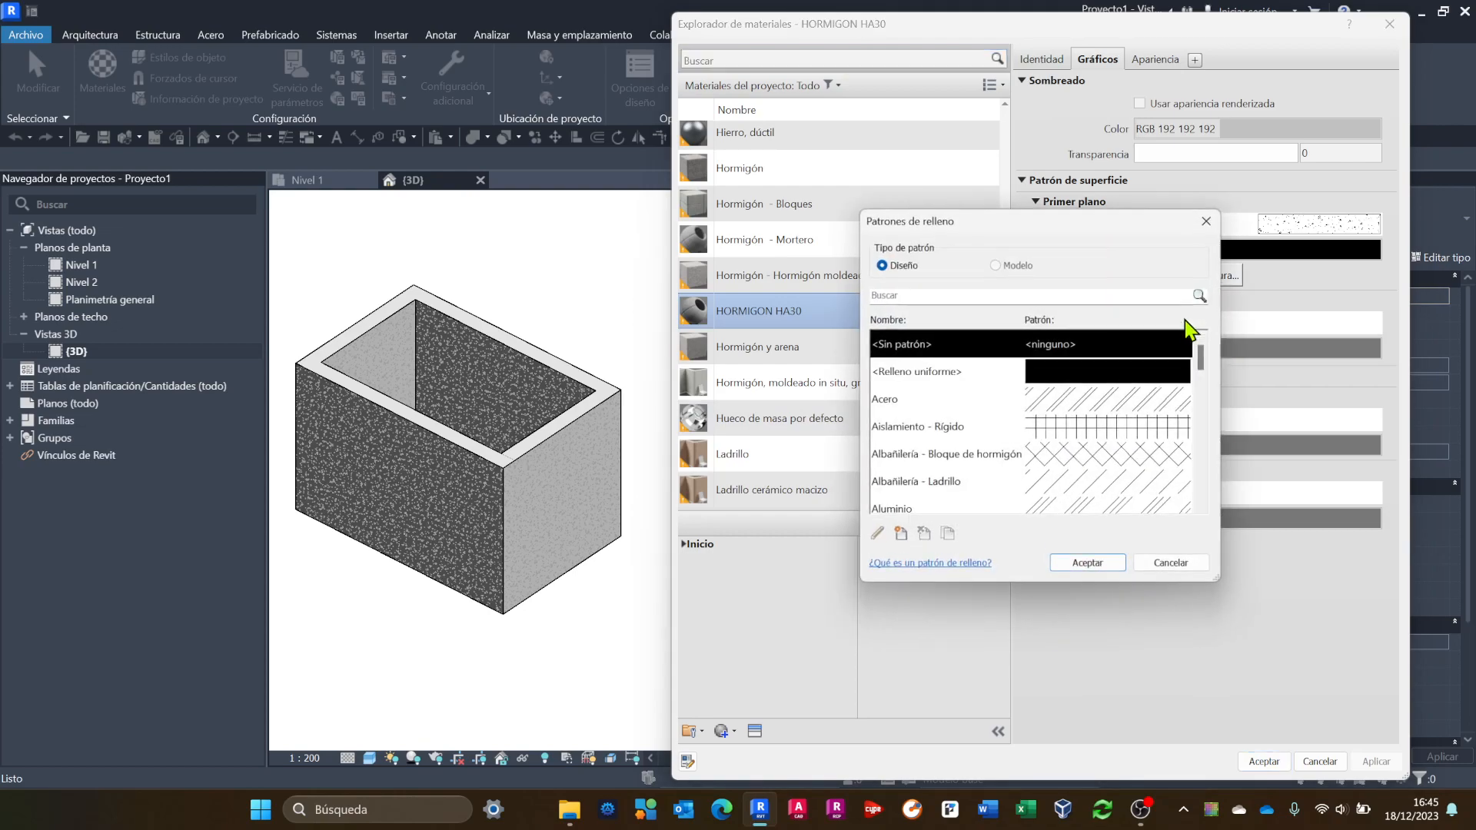
{"action": "left_click", "coordinate": [1084, 376]}
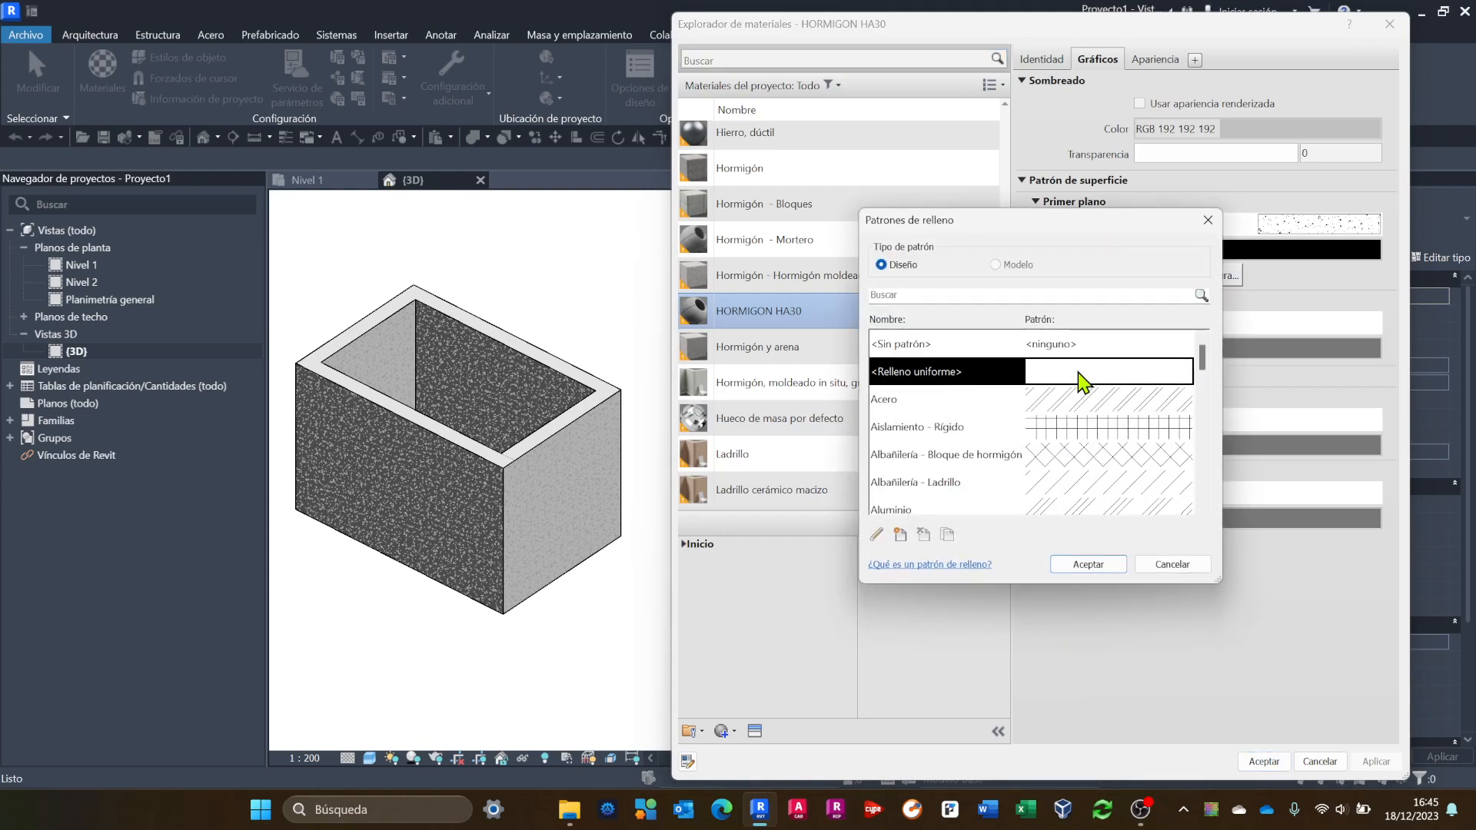
{"action": "left_click", "coordinate": [1088, 564]}
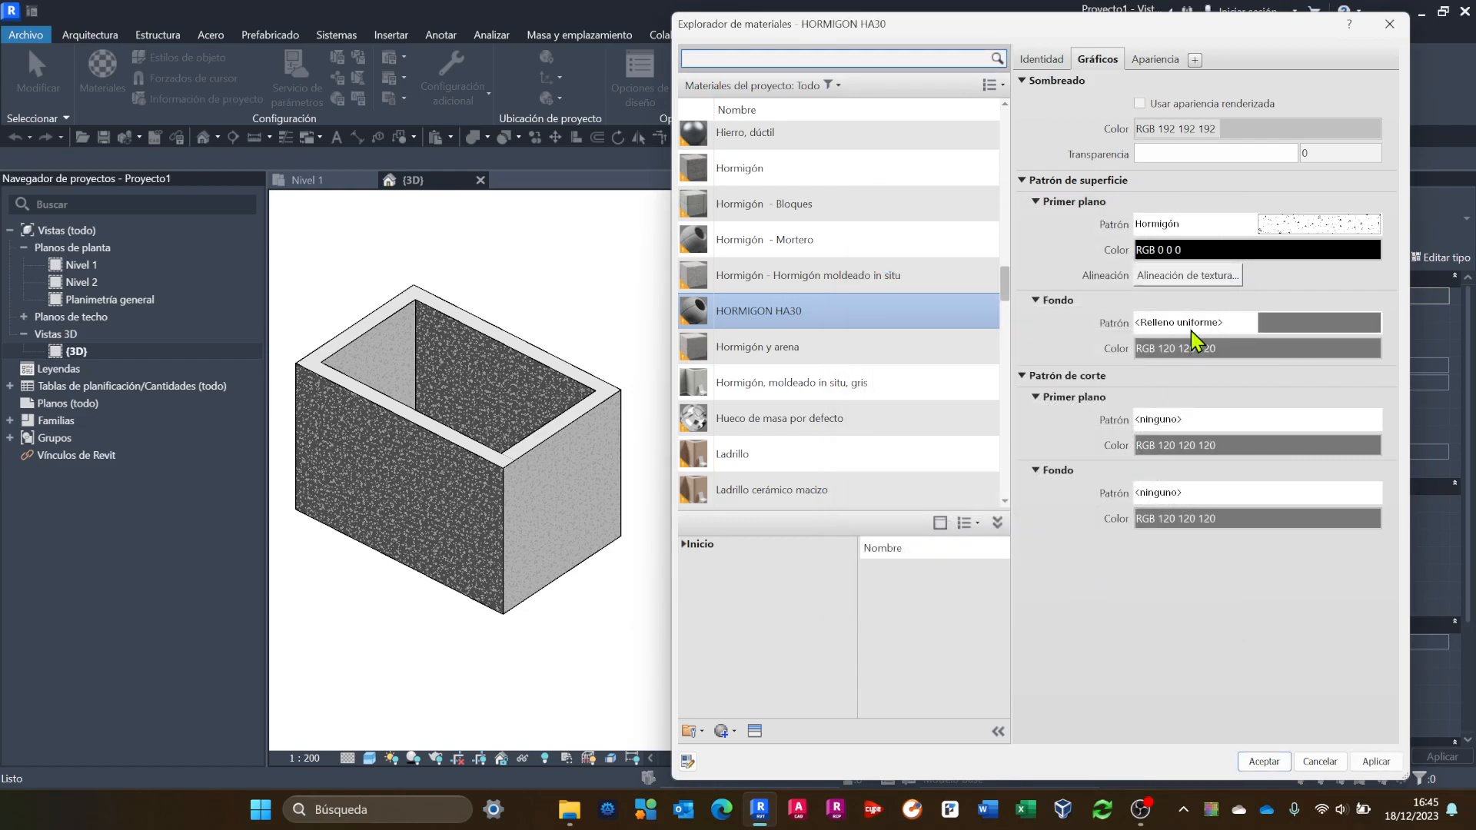
{"action": "left_click", "coordinate": [1172, 350]}
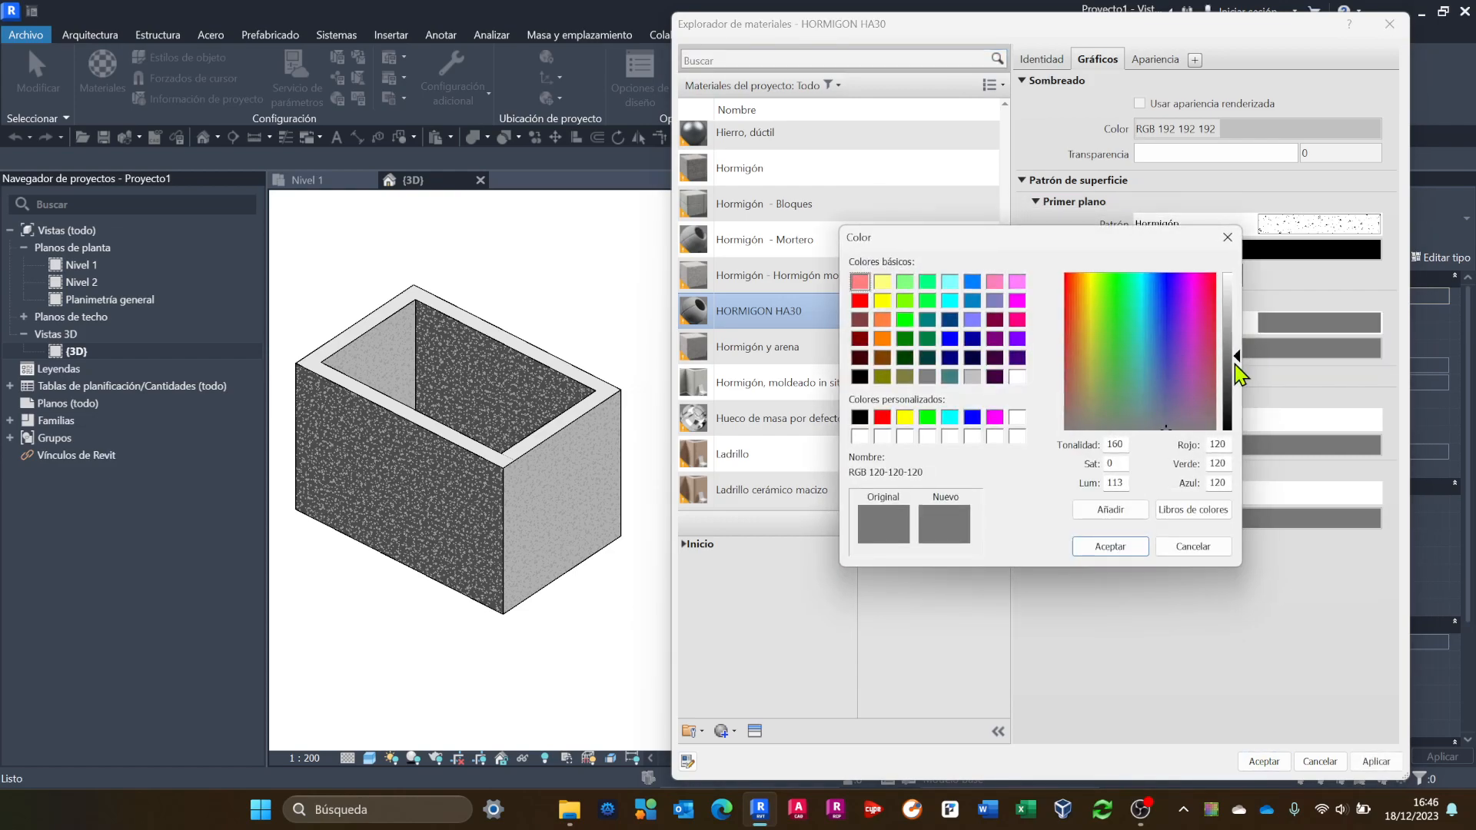
{"action": "left_click_drag", "start_coordinate": [1237, 356], "coordinate": [1235, 302]}
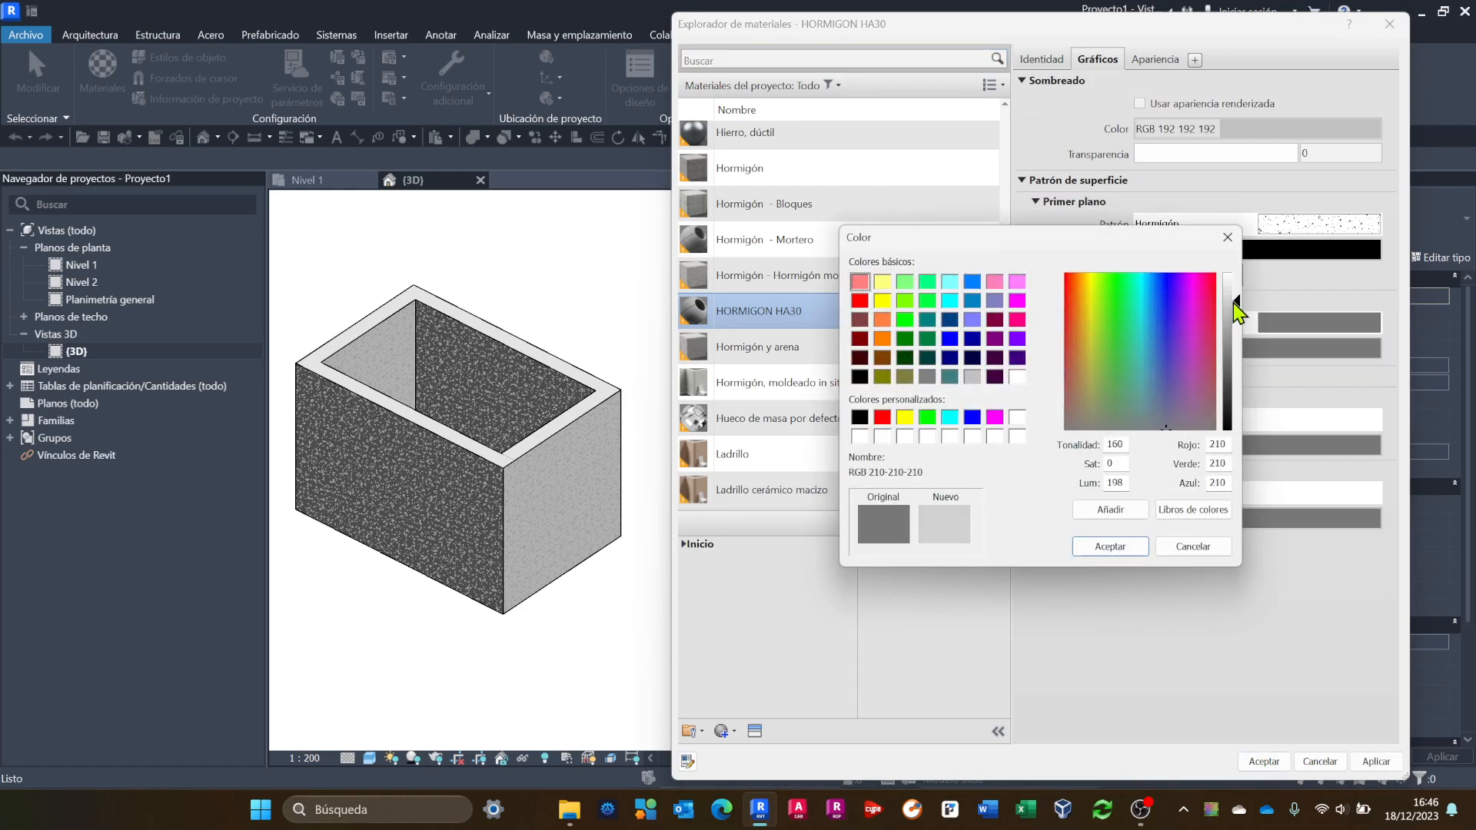
{"action": "left_click", "coordinate": [1111, 546]}
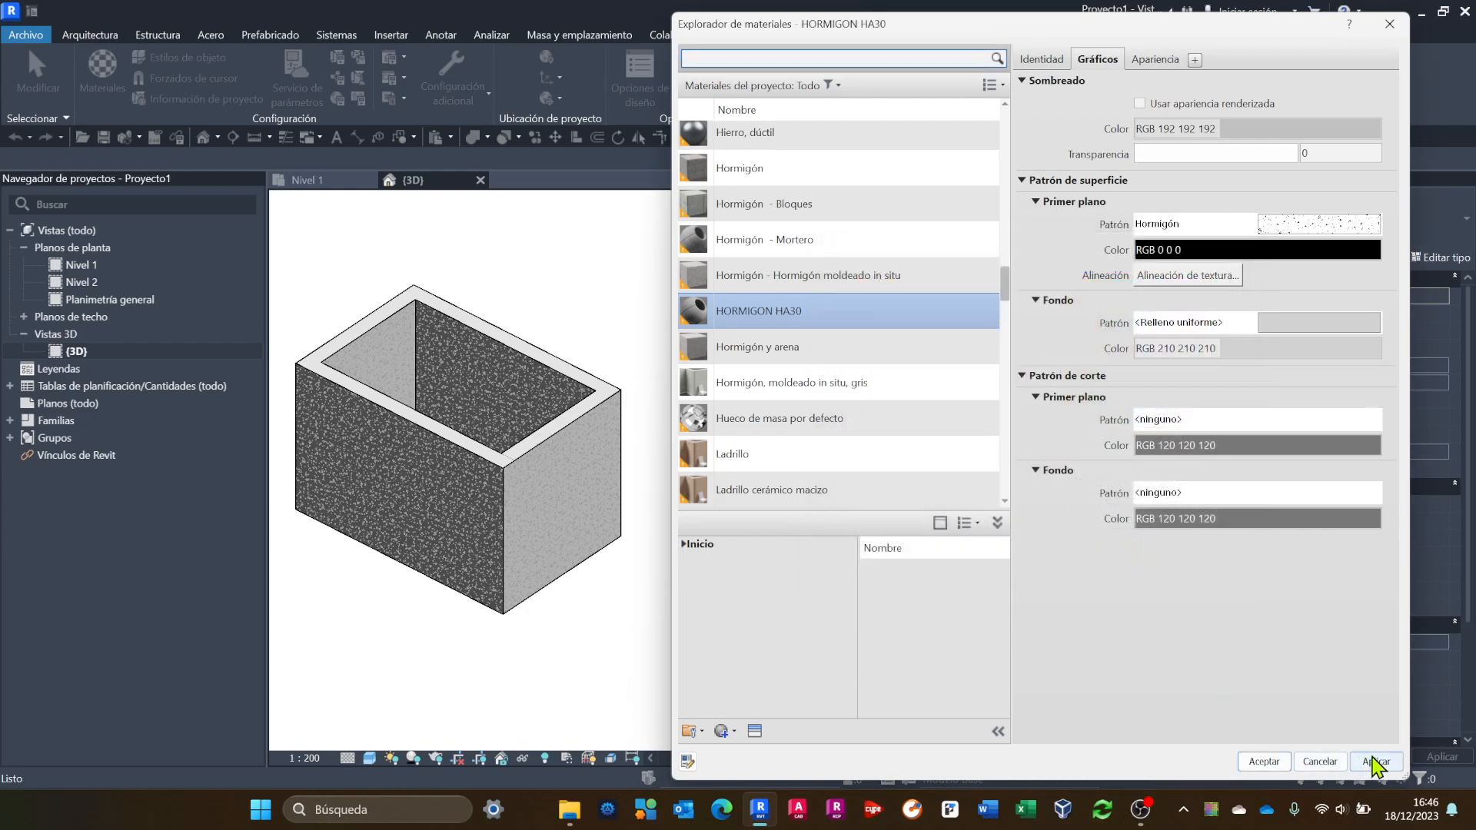
{"action": "left_click", "coordinate": [1376, 761]}
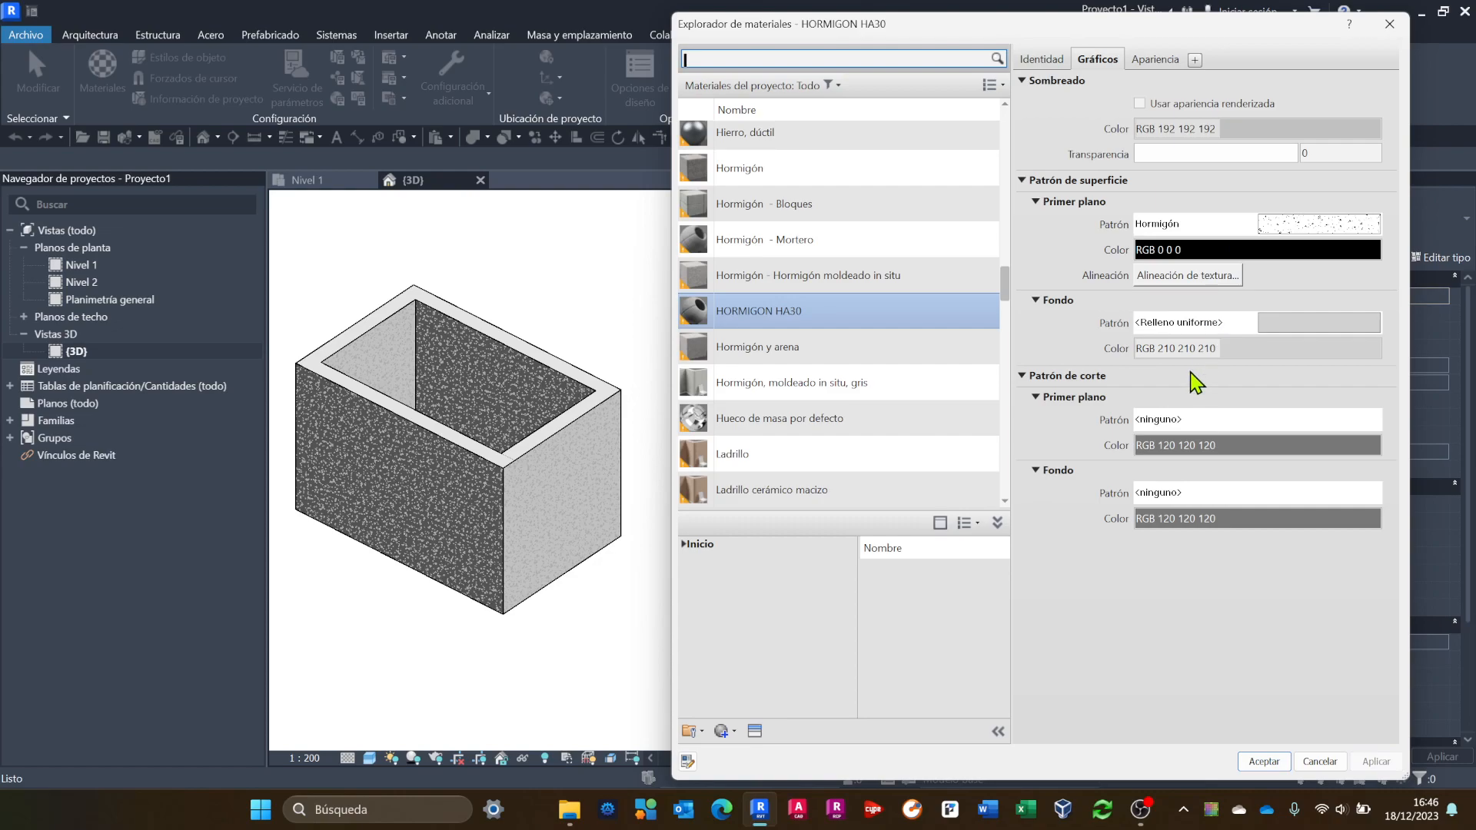
Try red RGB 255 0 0 as the surface background pattern colour of HORMIGON HA30 and apply it.
{"action": "left_click", "coordinate": [1184, 350]}
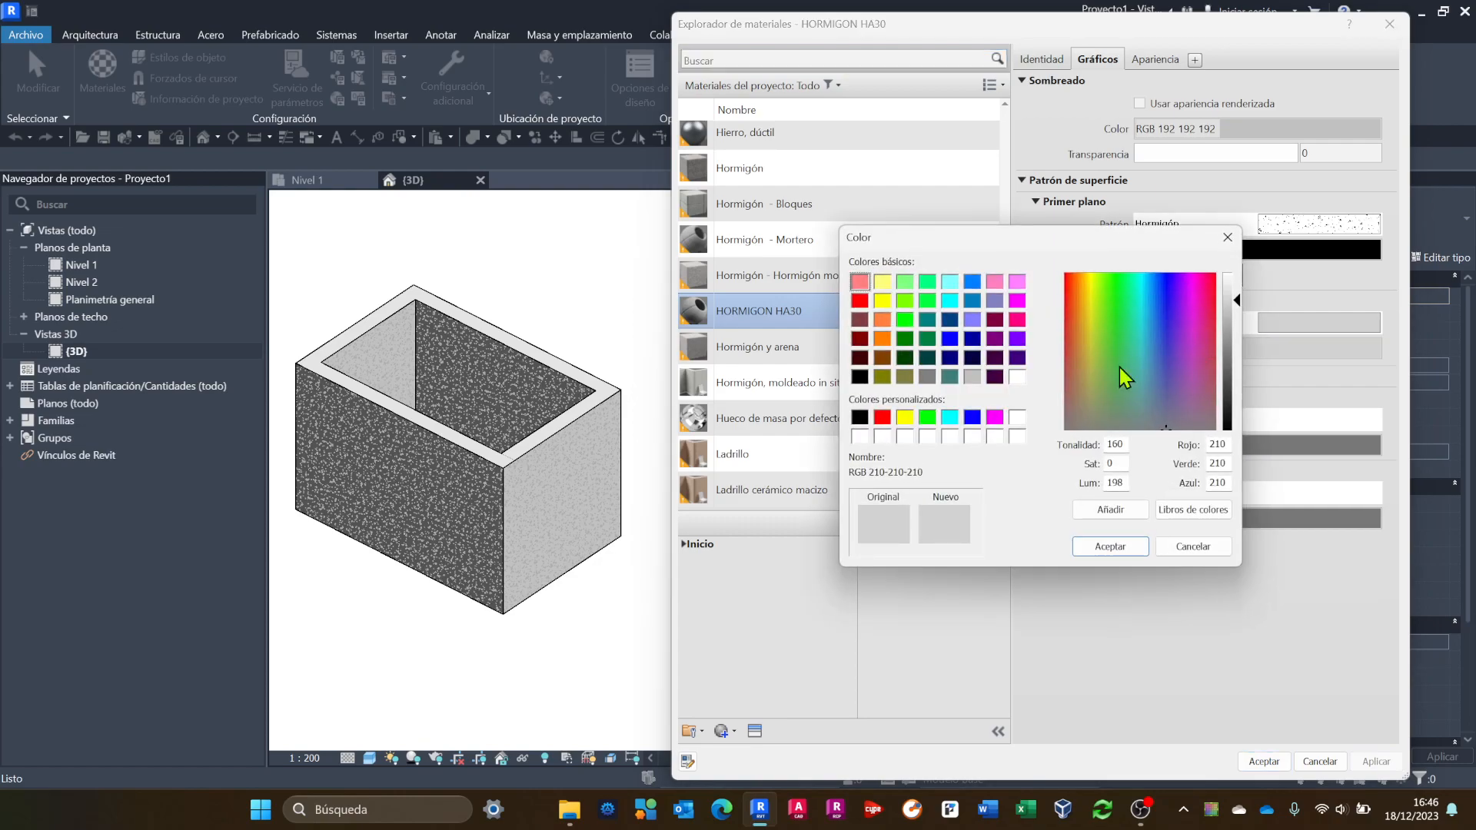
{"action": "left_click", "coordinate": [883, 417]}
{"action": "left_click", "coordinate": [1112, 546]}
{"action": "left_click", "coordinate": [1395, 759]}
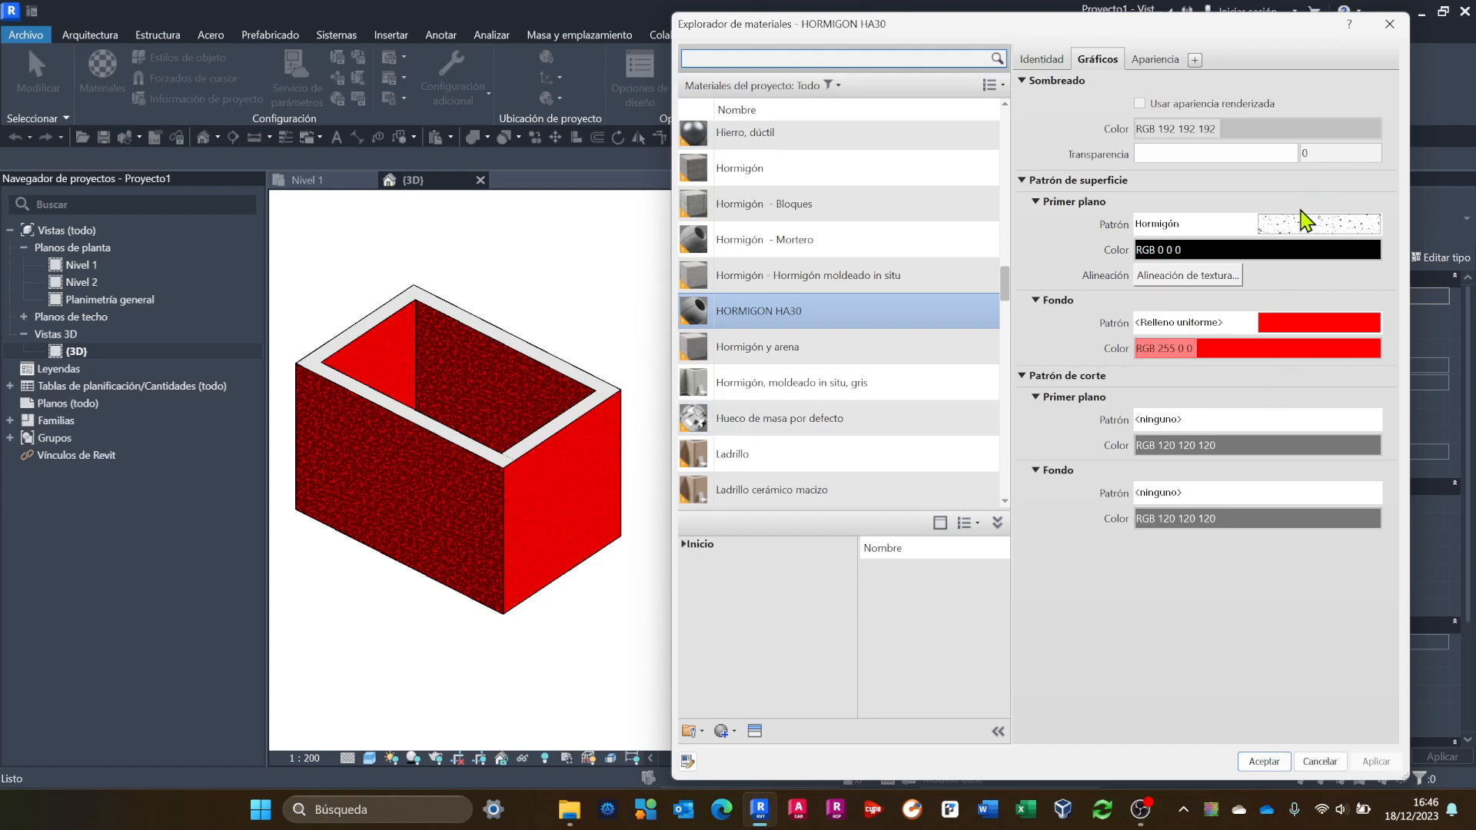
Set the surface background pattern colour of HORMIGON HA30 to grey RGB 192 192 192, apply it and accept the material changes.
{"action": "left_click", "coordinate": [1246, 349]}
{"action": "left_click", "coordinate": [973, 376]}
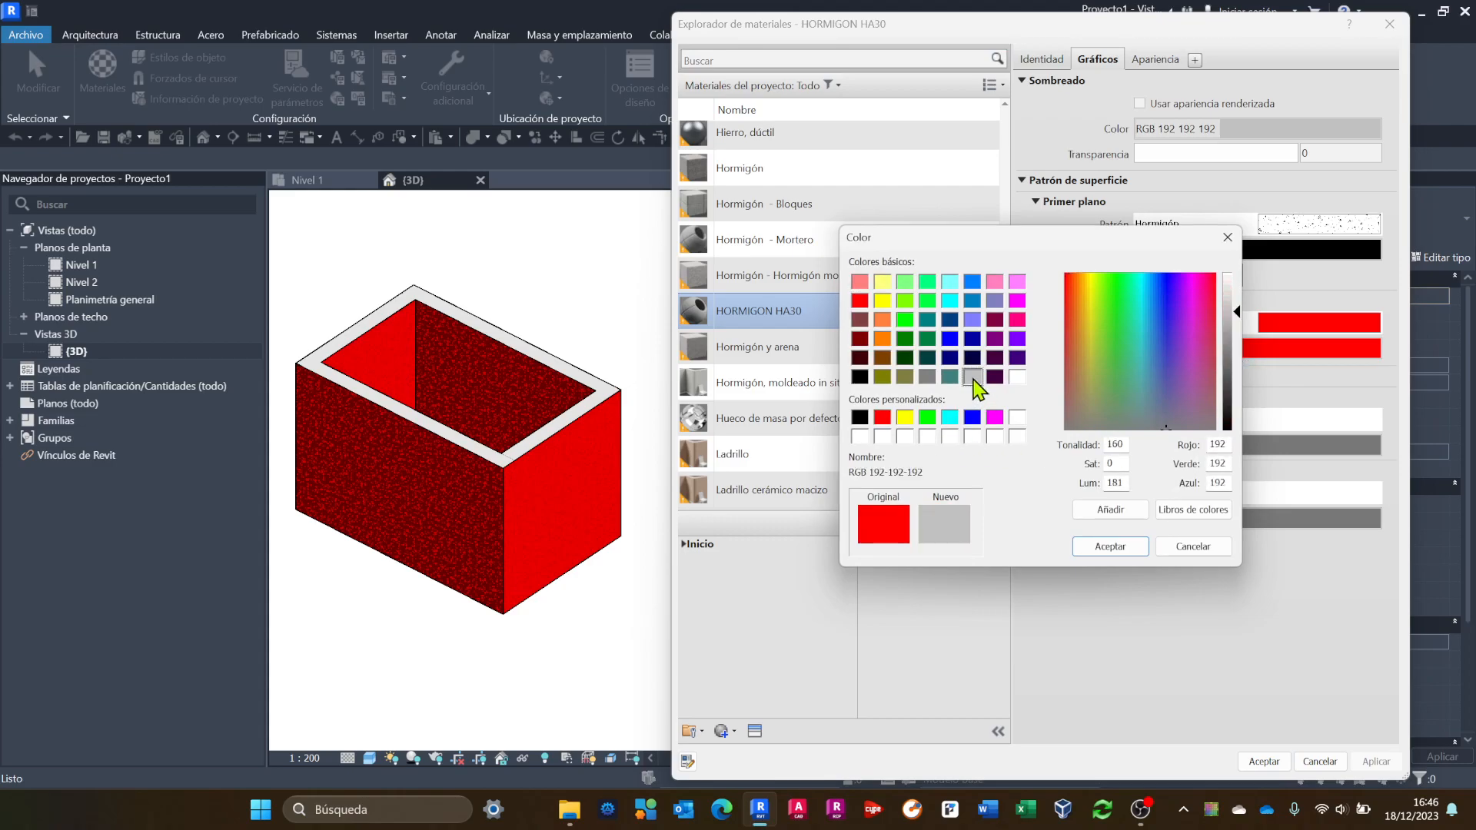
{"action": "left_click", "coordinate": [1109, 547]}
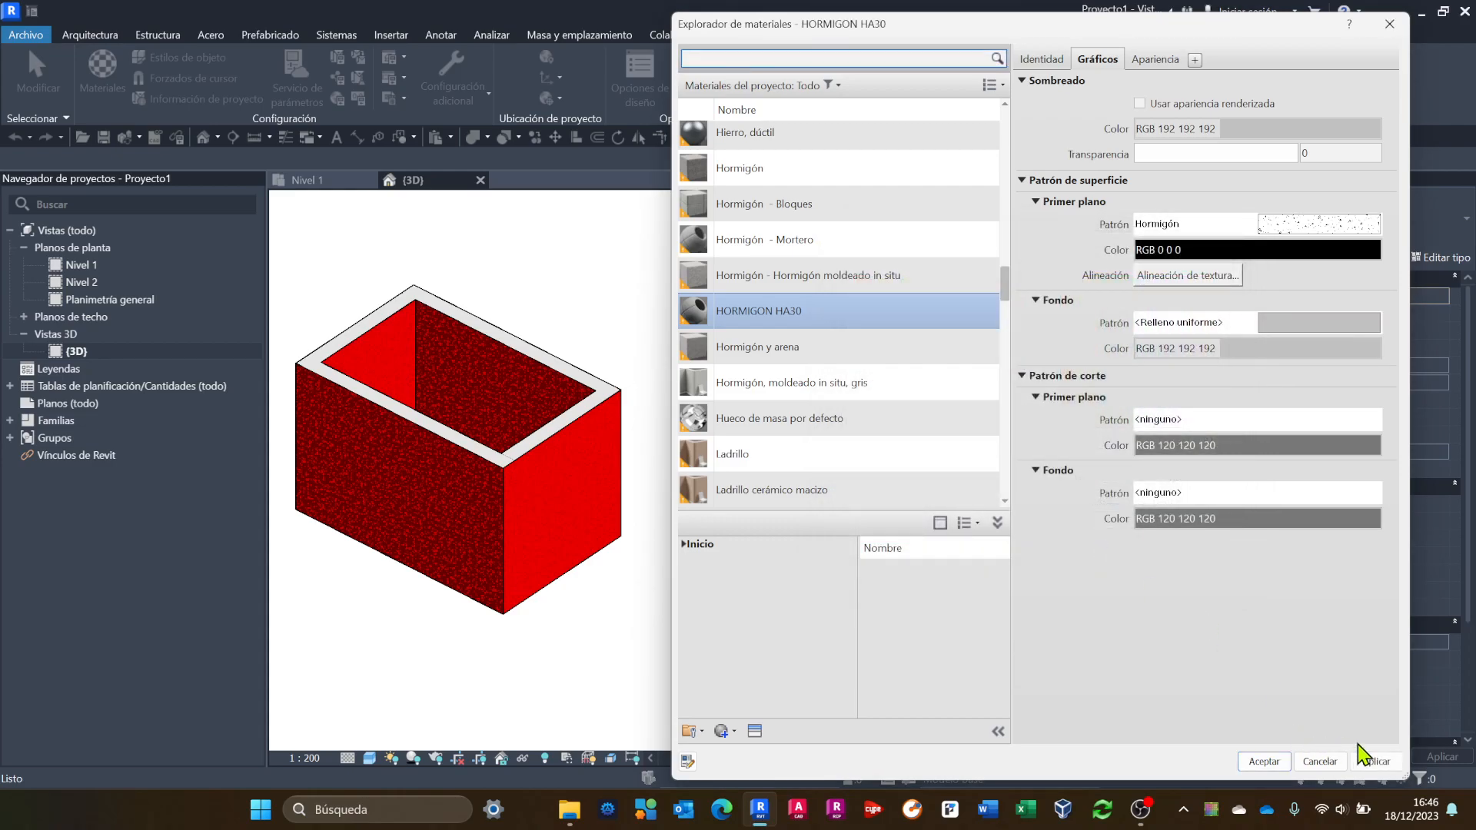
{"action": "left_click", "coordinate": [1380, 761]}
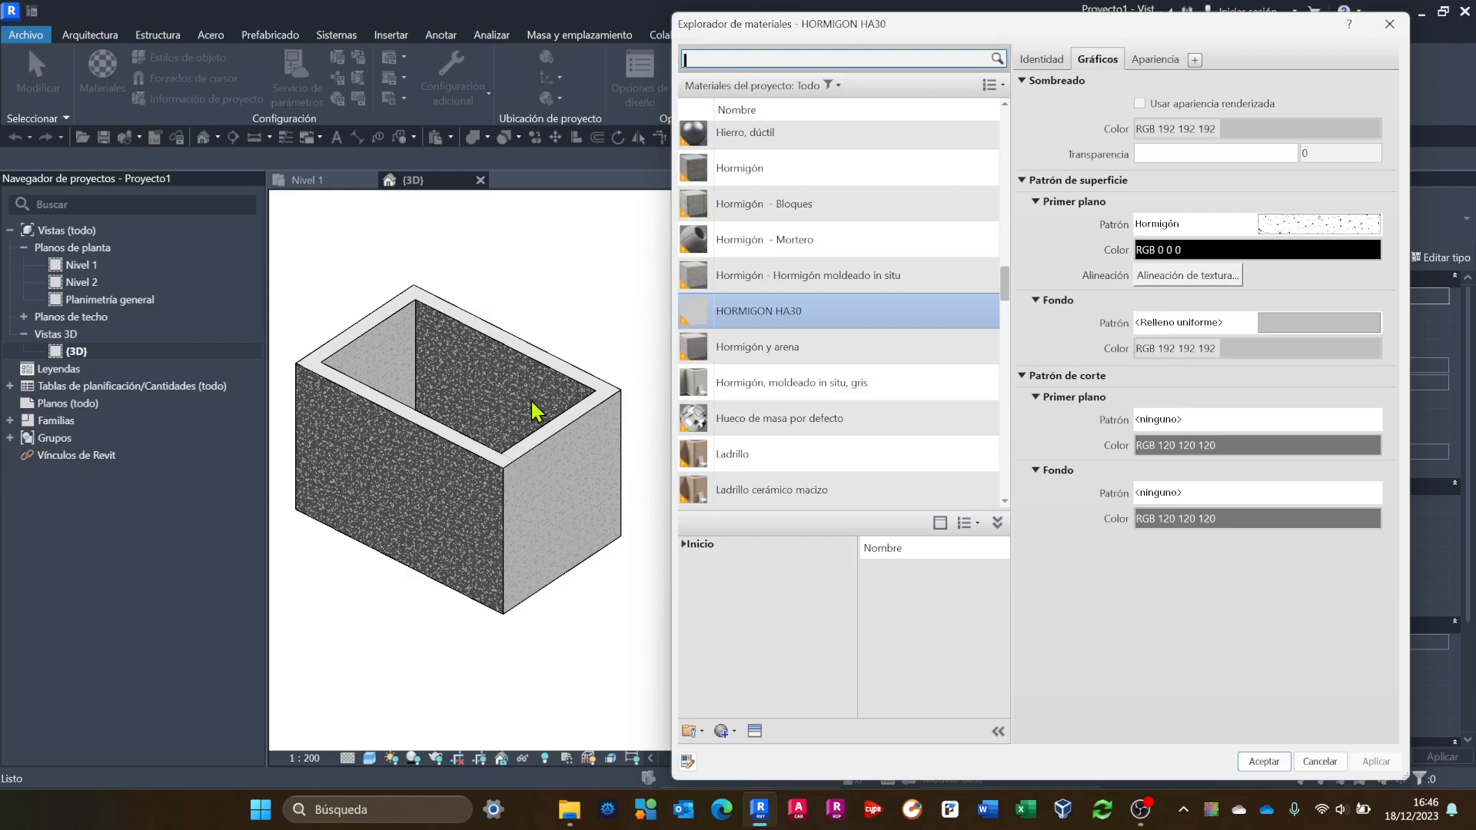
{"action": "left_click", "coordinate": [1263, 761]}
Turn on the section box (Caja de sección) for the 3D view of the walls.
{"action": "scroll", "coordinate": [492, 461], "scroll_direction": "up", "scroll_amount": 2}
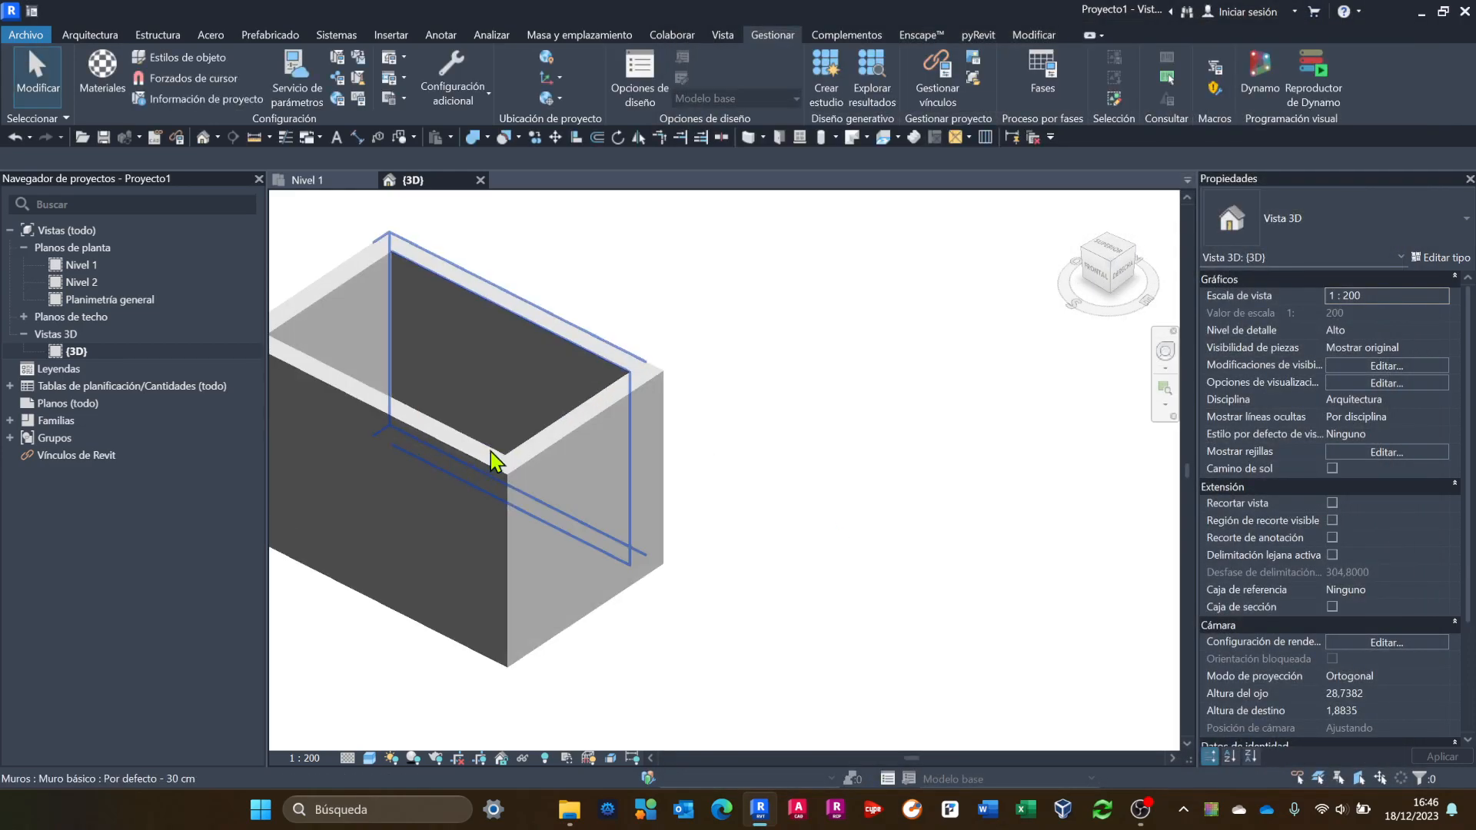
{"action": "scroll", "coordinate": [491, 451], "scroll_direction": "up", "scroll_amount": 2}
{"action": "middle_click_drag", "start_coordinate": [490, 450], "coordinate": [649, 453]}
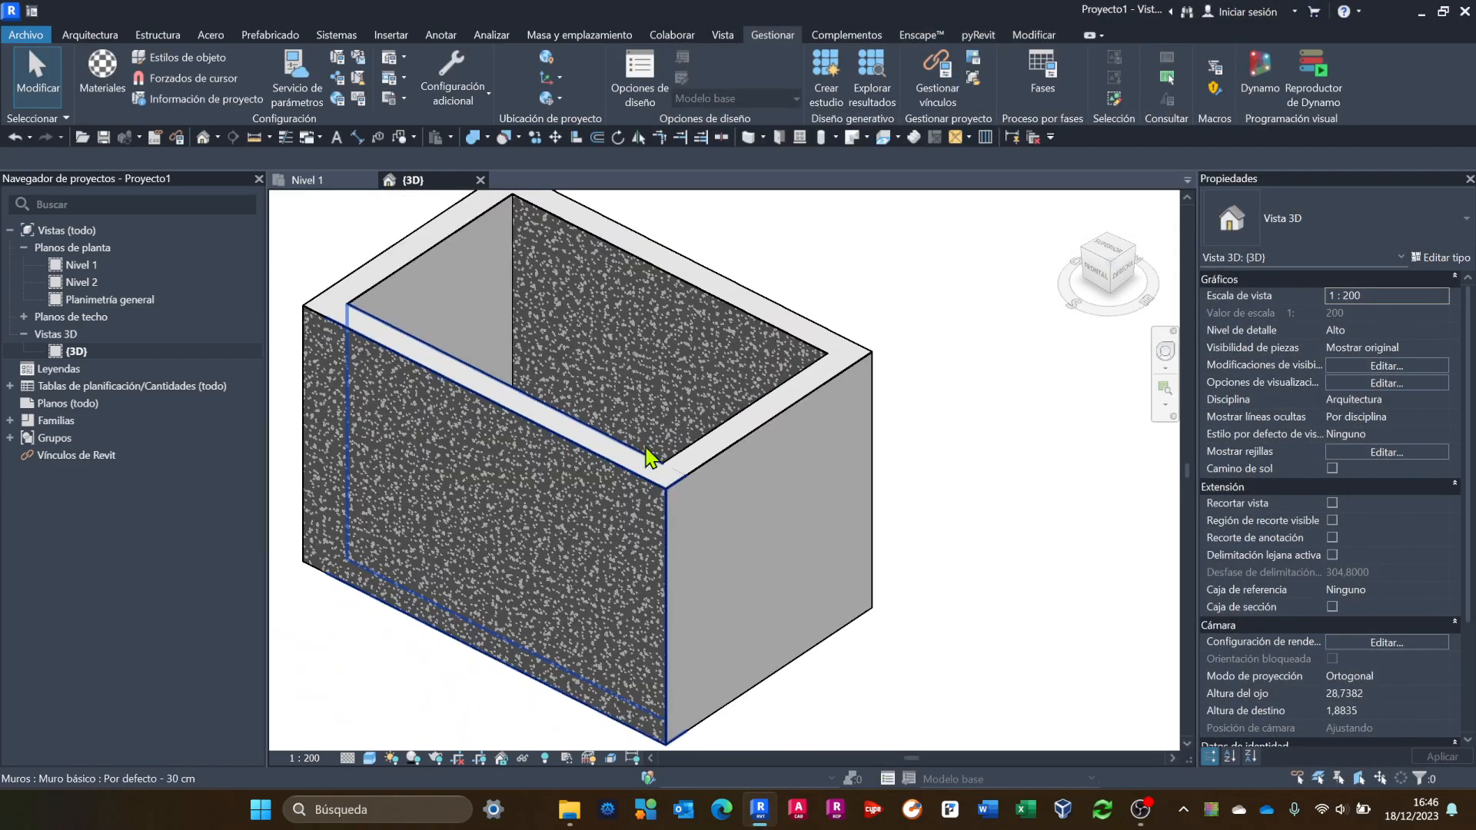
{"action": "scroll", "coordinate": [649, 454], "scroll_direction": "down", "scroll_amount": 1}
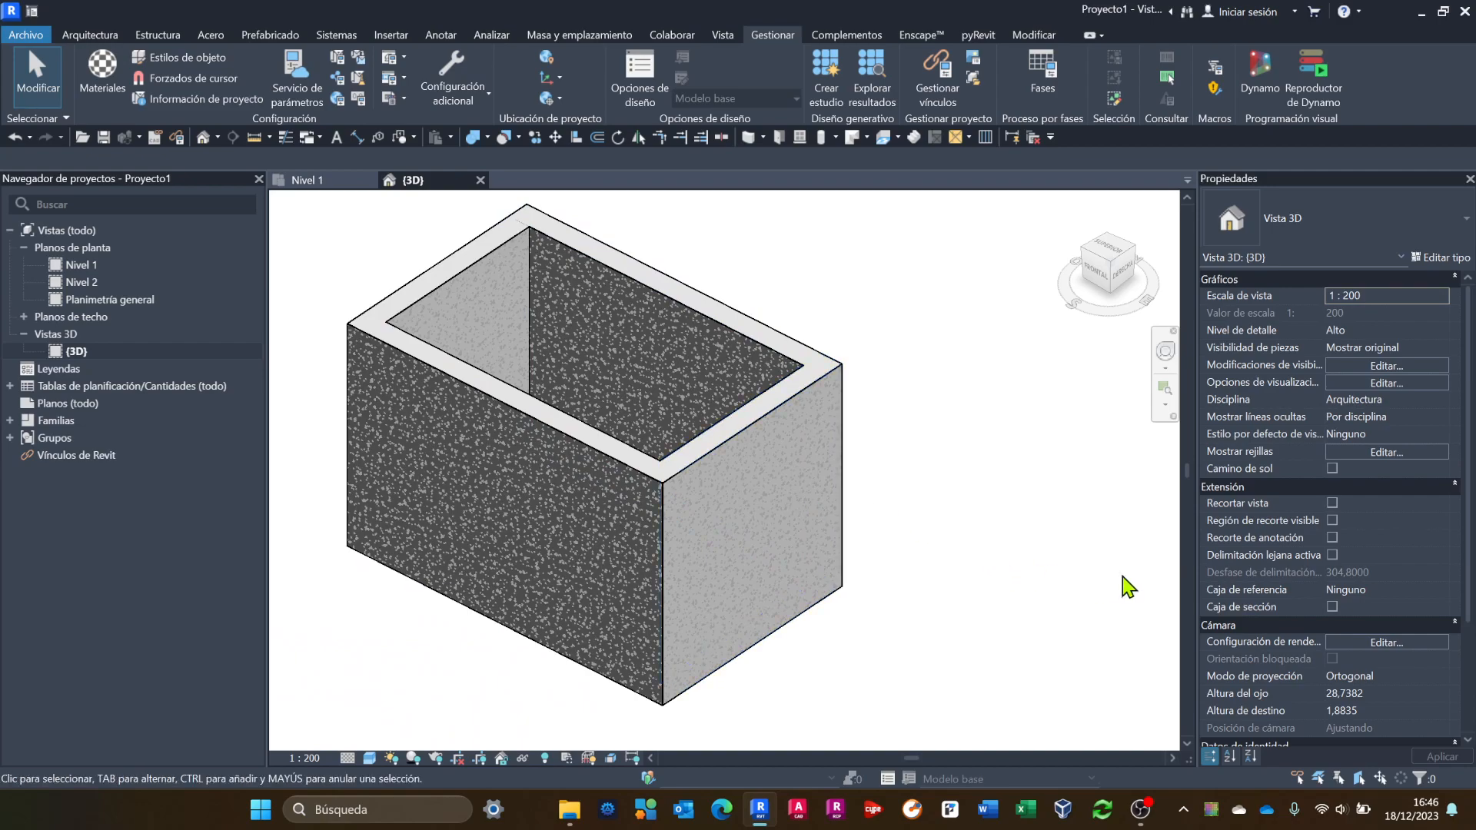
{"action": "left_click", "coordinate": [1332, 608]}
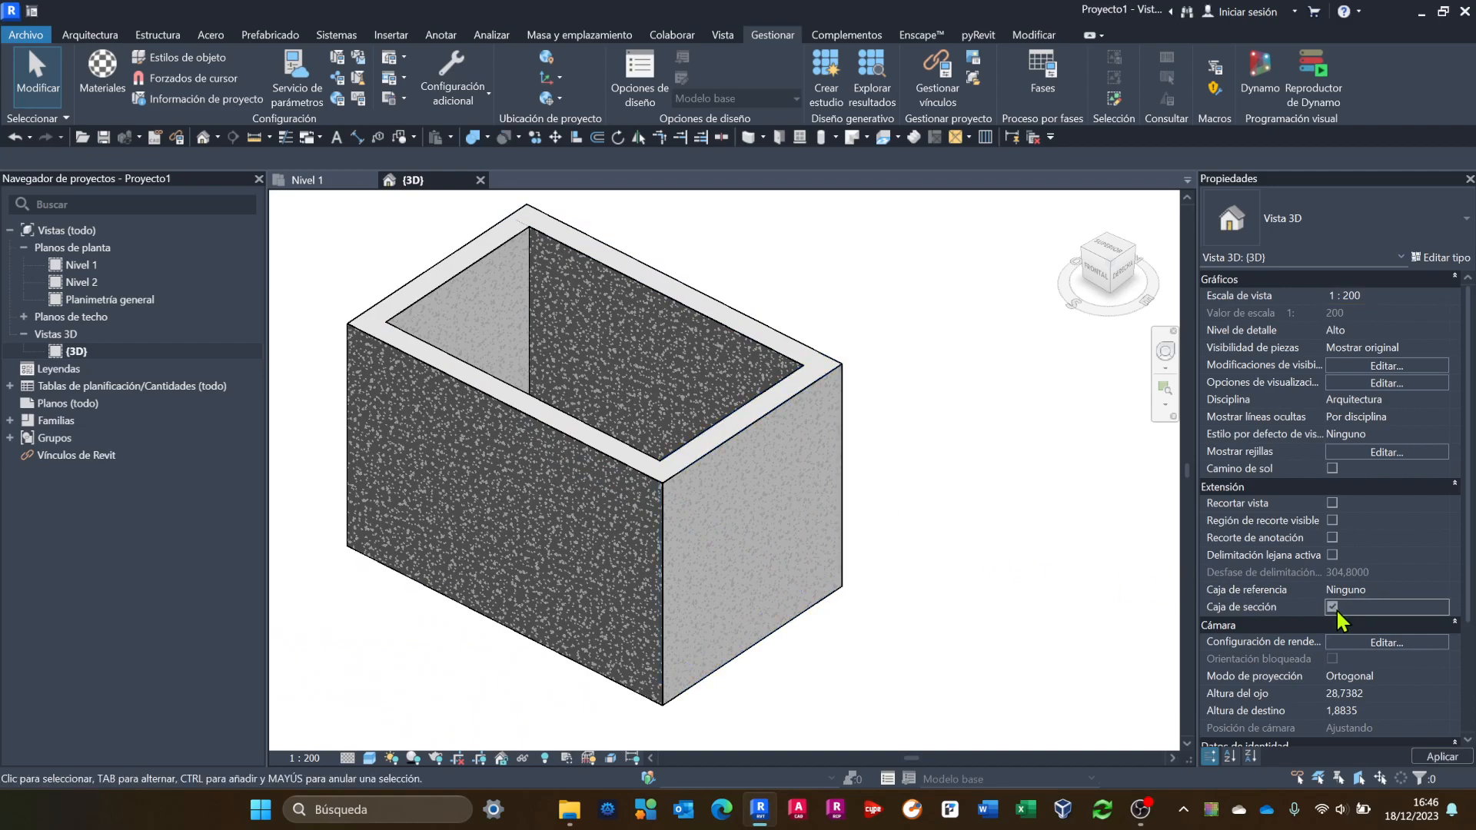
{"action": "scroll", "coordinate": [1038, 543], "scroll_direction": "down", "scroll_amount": 3}
{"action": "middle_click_drag", "start_coordinate": [1030, 544], "coordinate": [792, 438]}
{"action": "scroll", "coordinate": [791, 438], "scroll_direction": "down", "scroll_amount": 3}
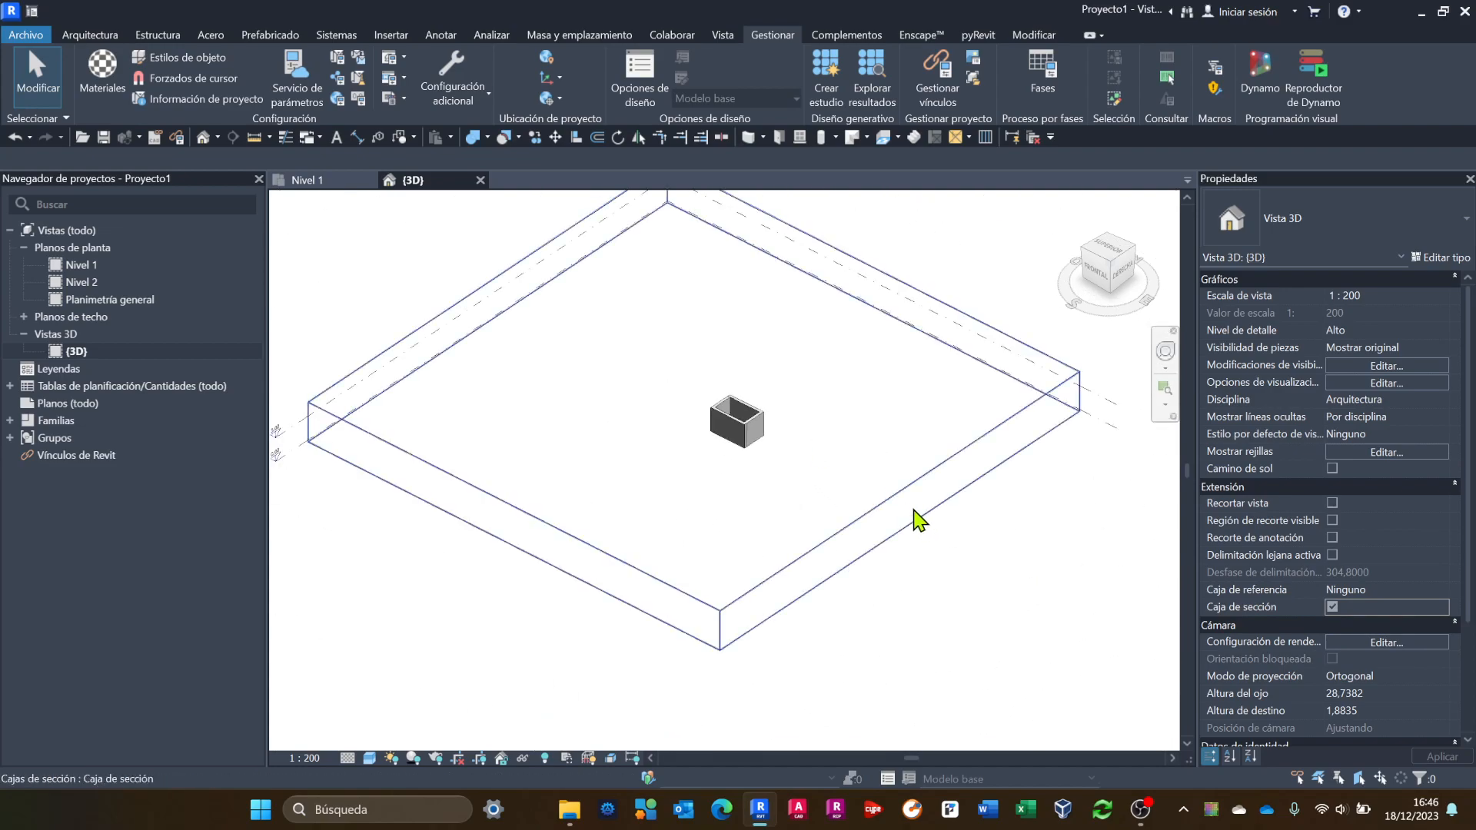
Pull the front-right face of the section box inward until it cuts through two of the walls.
{"action": "left_click", "coordinate": [899, 513]}
{"action": "left_click_drag", "start_coordinate": [899, 512], "coordinate": [736, 452]}
{"action": "scroll", "coordinate": [737, 452], "scroll_direction": "up", "scroll_amount": 6}
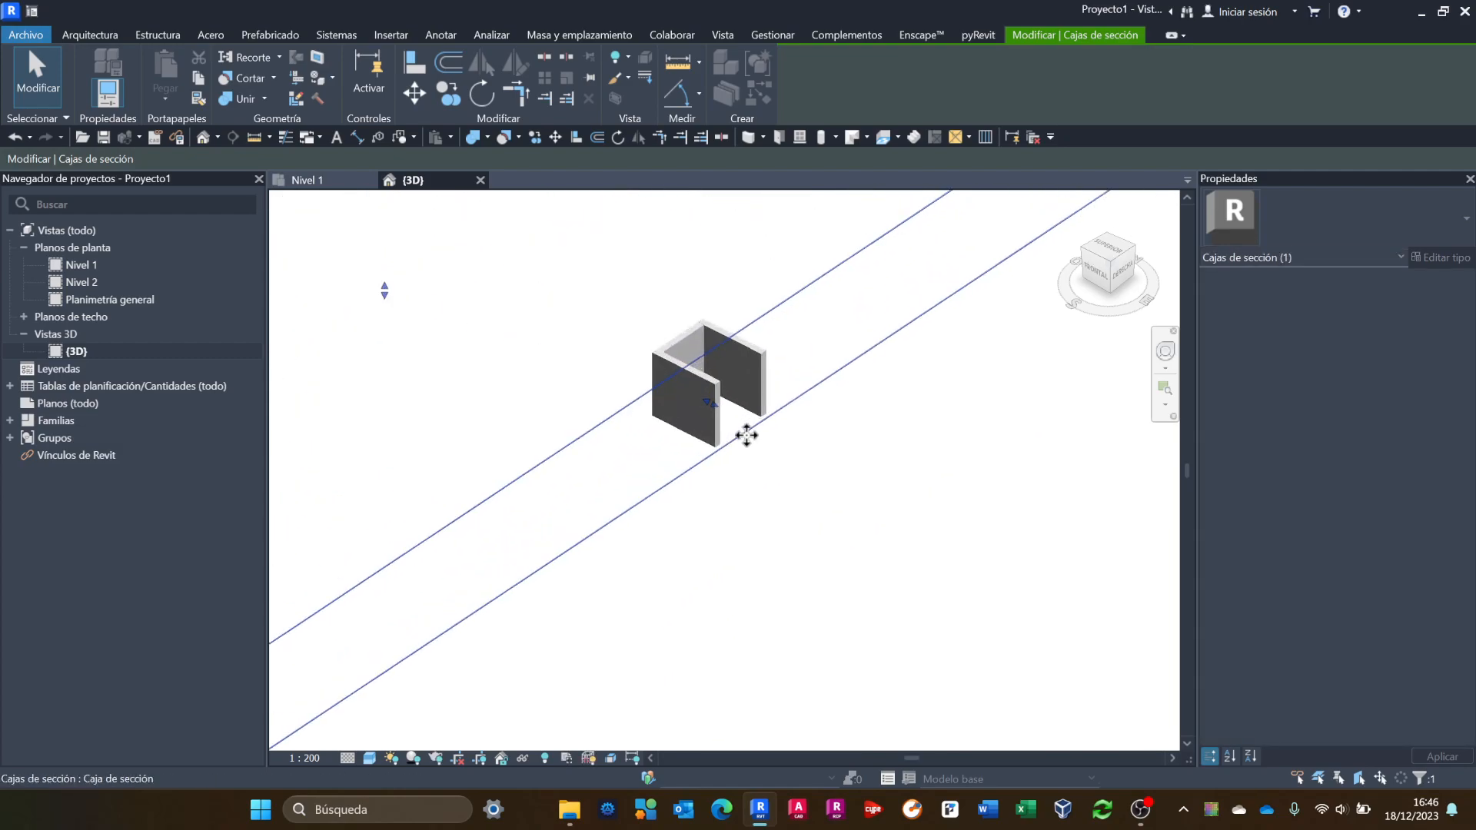
{"action": "middle_click_drag", "start_coordinate": [677, 459], "coordinate": [557, 616]}
{"action": "scroll", "coordinate": [472, 583], "scroll_direction": "up", "scroll_amount": 3}
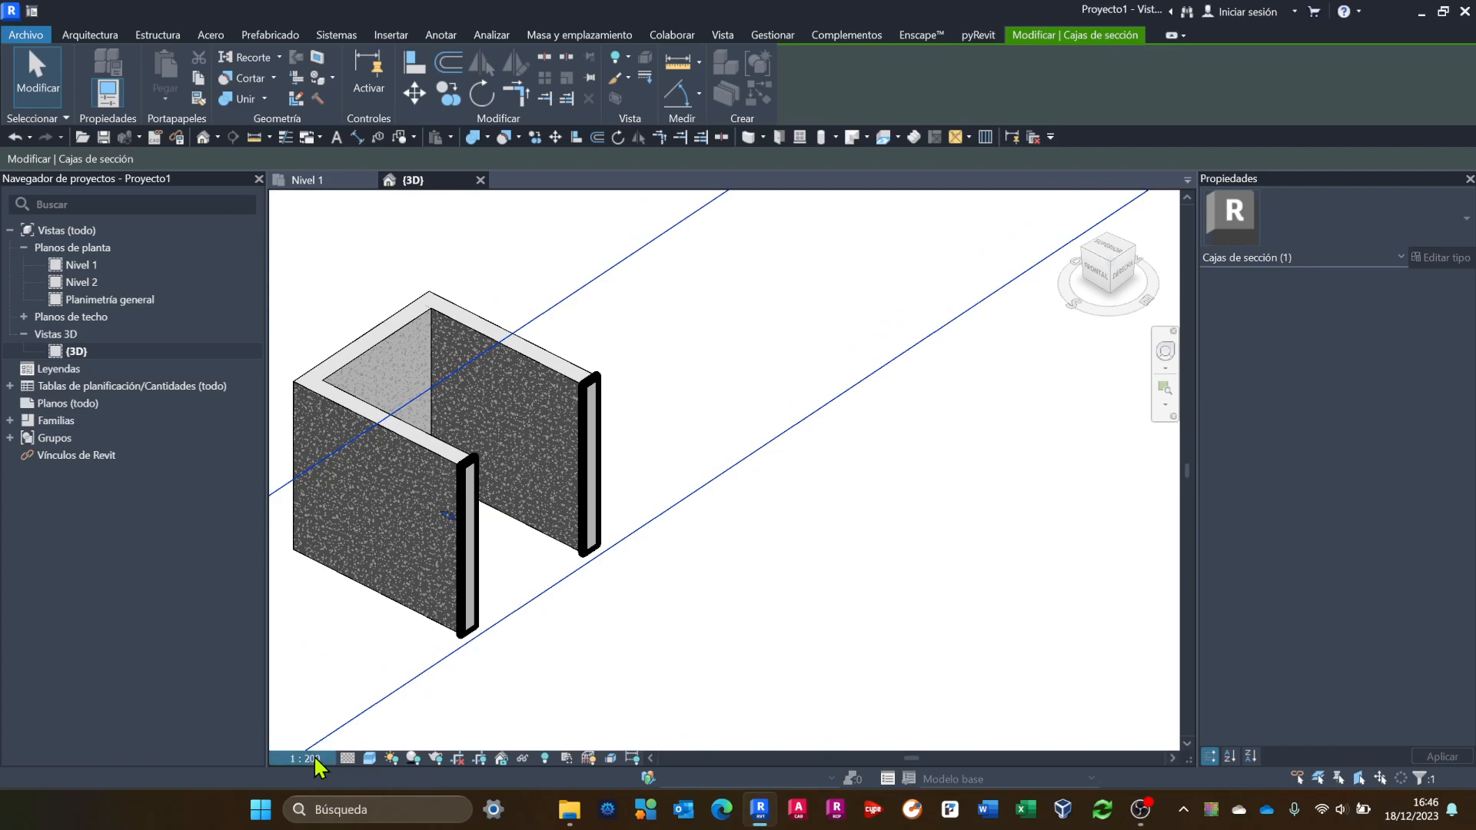
Set the 3D view's scale to 1:50 and its visual style to Línea oculta.
{"action": "left_click", "coordinate": [313, 755]}
{"action": "left_click", "coordinate": [313, 618]}
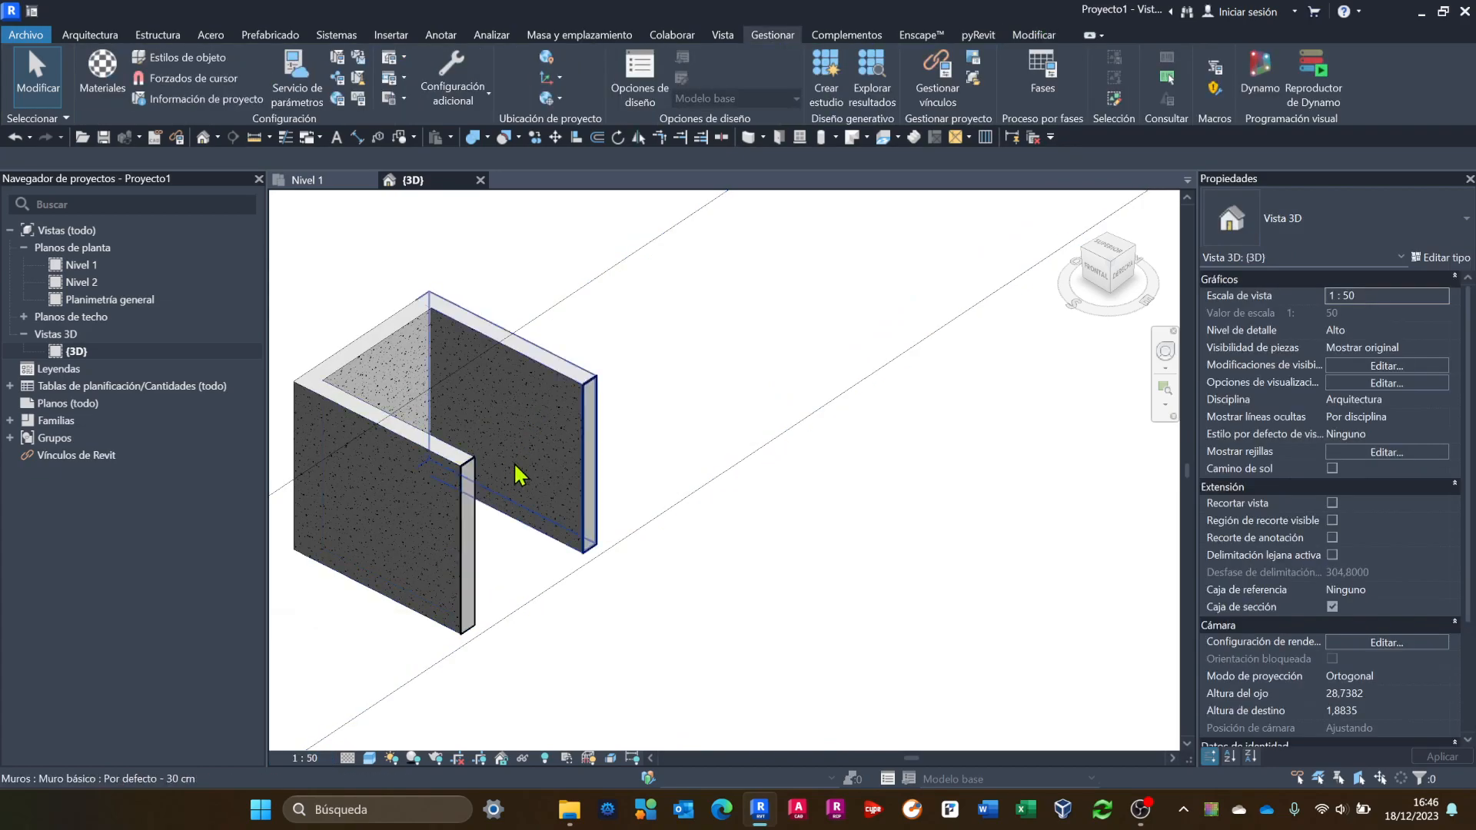
{"action": "scroll", "coordinate": [530, 488], "scroll_direction": "up", "scroll_amount": 3}
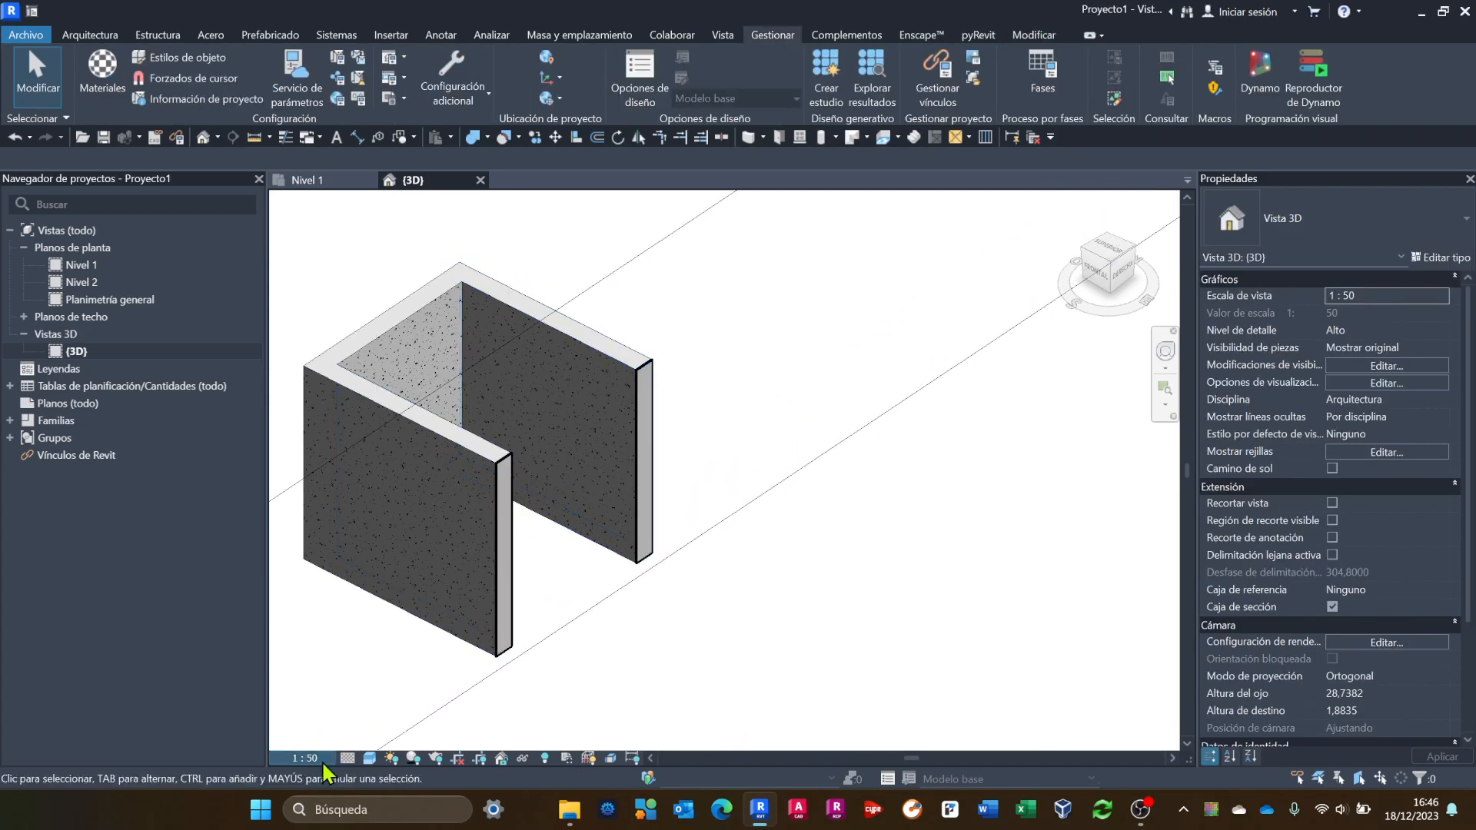
{"action": "left_click", "coordinate": [371, 754]}
{"action": "left_click", "coordinate": [379, 667]}
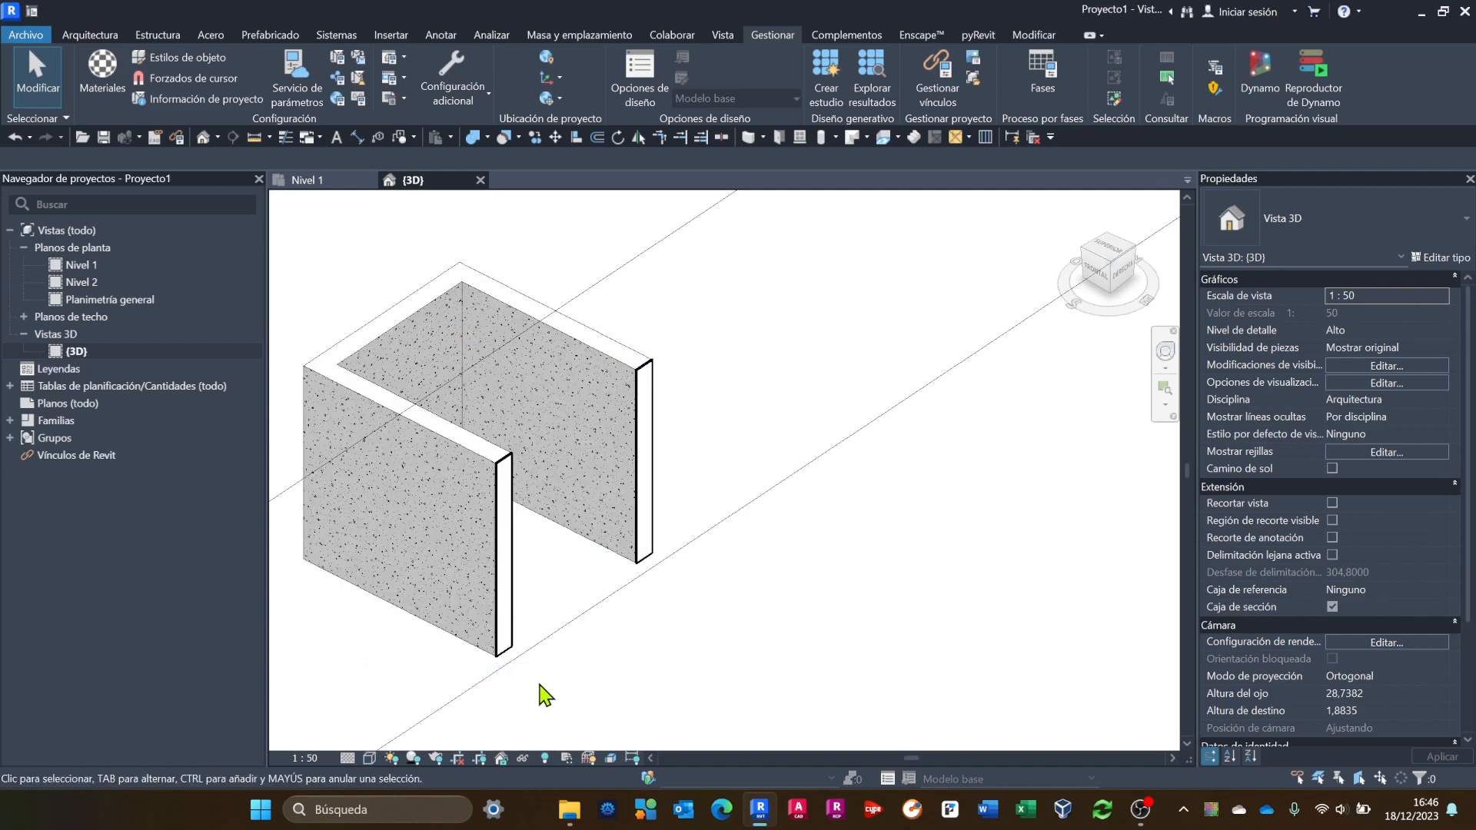
{"action": "mouse_move", "coordinate": [630, 675]}
{"action": "middle_mouse_down"}
{"action": "mouse_move", "coordinate": [645, 682]}
{"action": "mouse_move", "coordinate": [569, 666]}
{"action": "mouse_move", "coordinate": [636, 692]}
{"action": "middle_mouse_up"}
{"action": "scroll", "coordinate": [569, 666], "scroll_direction": "up", "scroll_amount": 1}
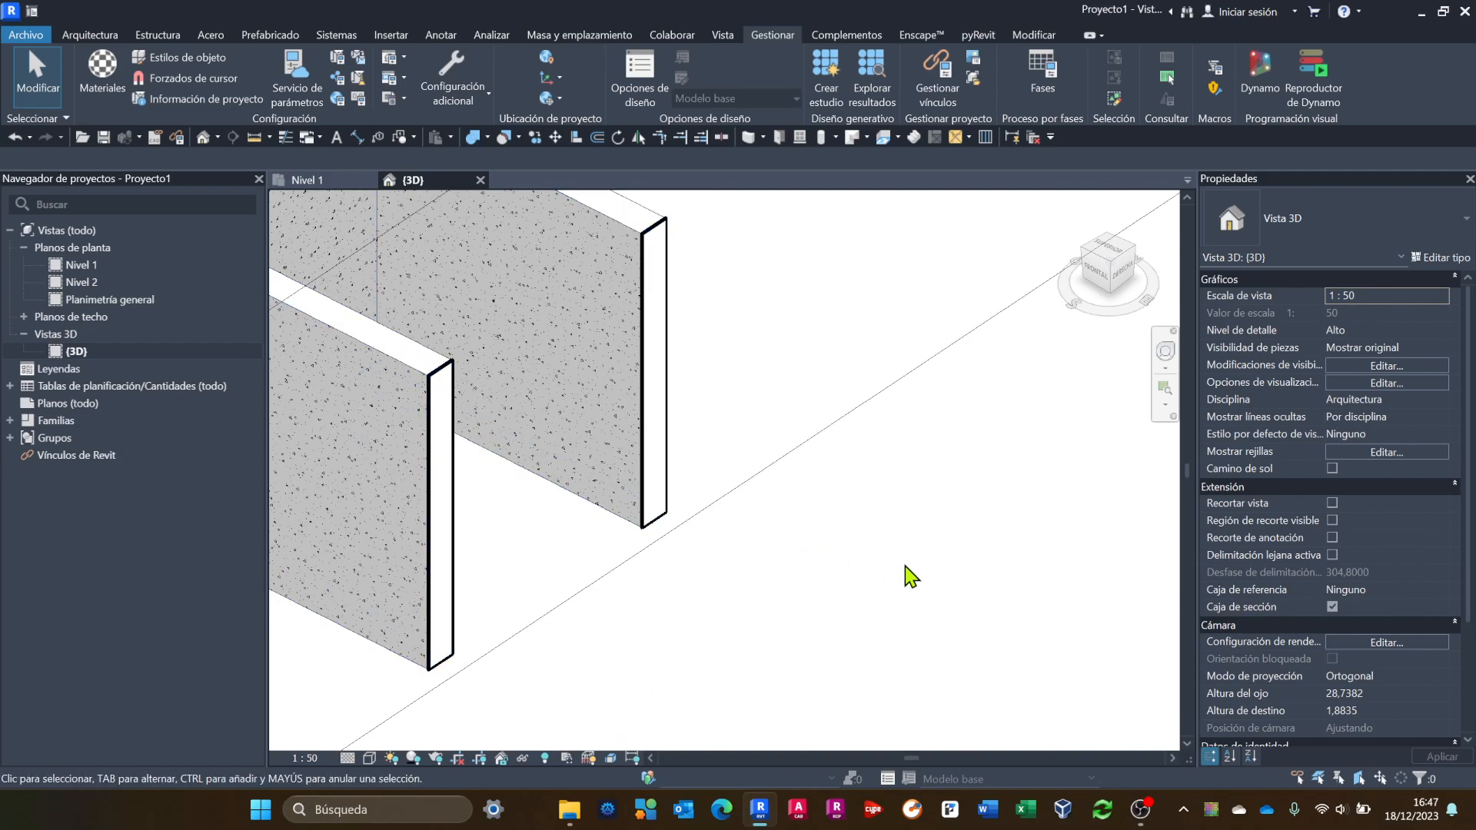
Assign the Diagonal arriba 1,5 mm drafting pattern as the cut foreground pattern of HORMIGON HA30 and apply it.
{"action": "left_click", "coordinate": [103, 73]}
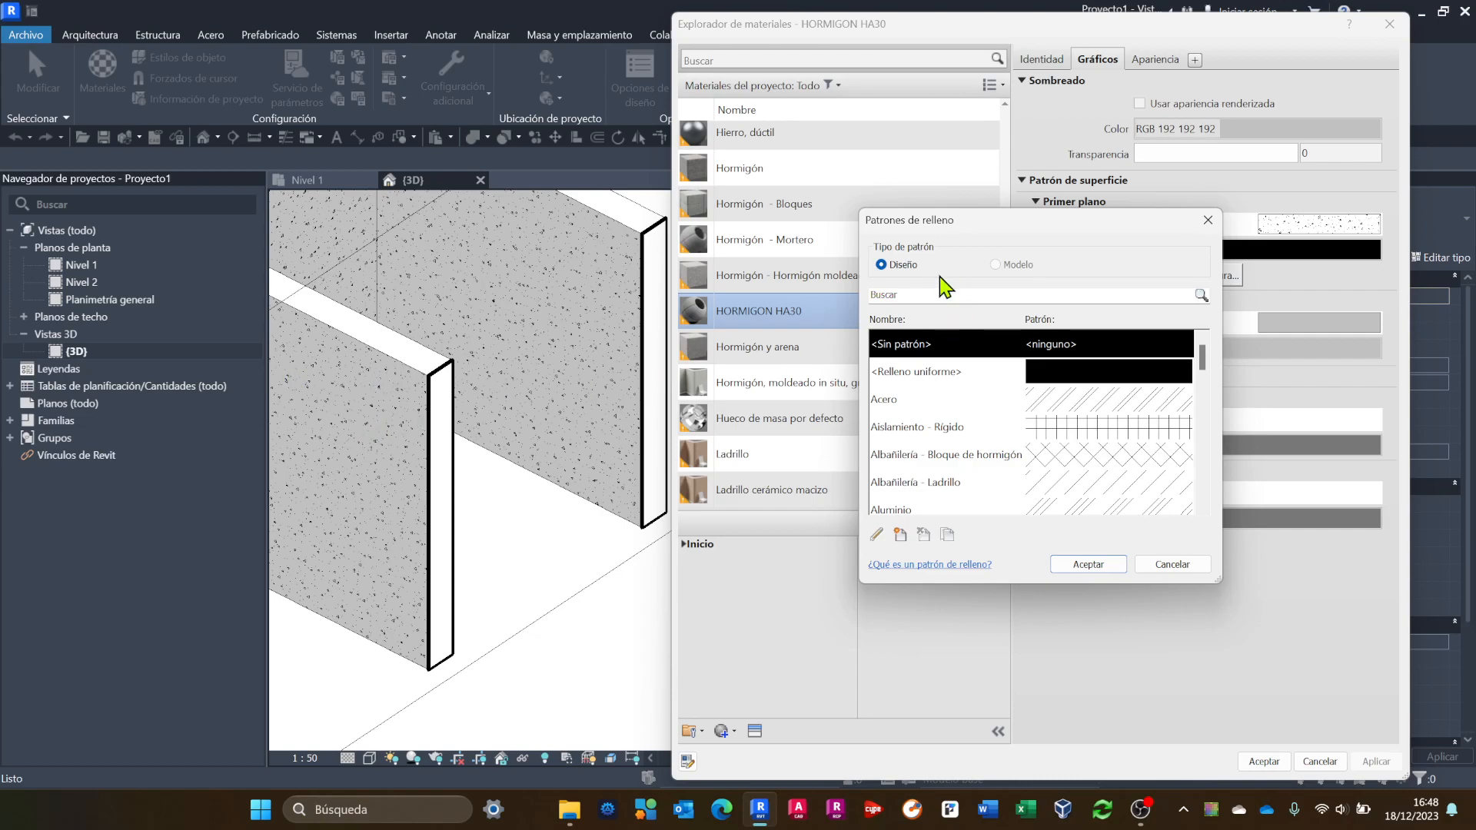
{"action": "scroll", "coordinate": [1104, 464], "scroll_direction": "down", "scroll_amount": 1}
{"action": "scroll", "coordinate": [1098, 465], "scroll_direction": "down", "scroll_amount": 1}
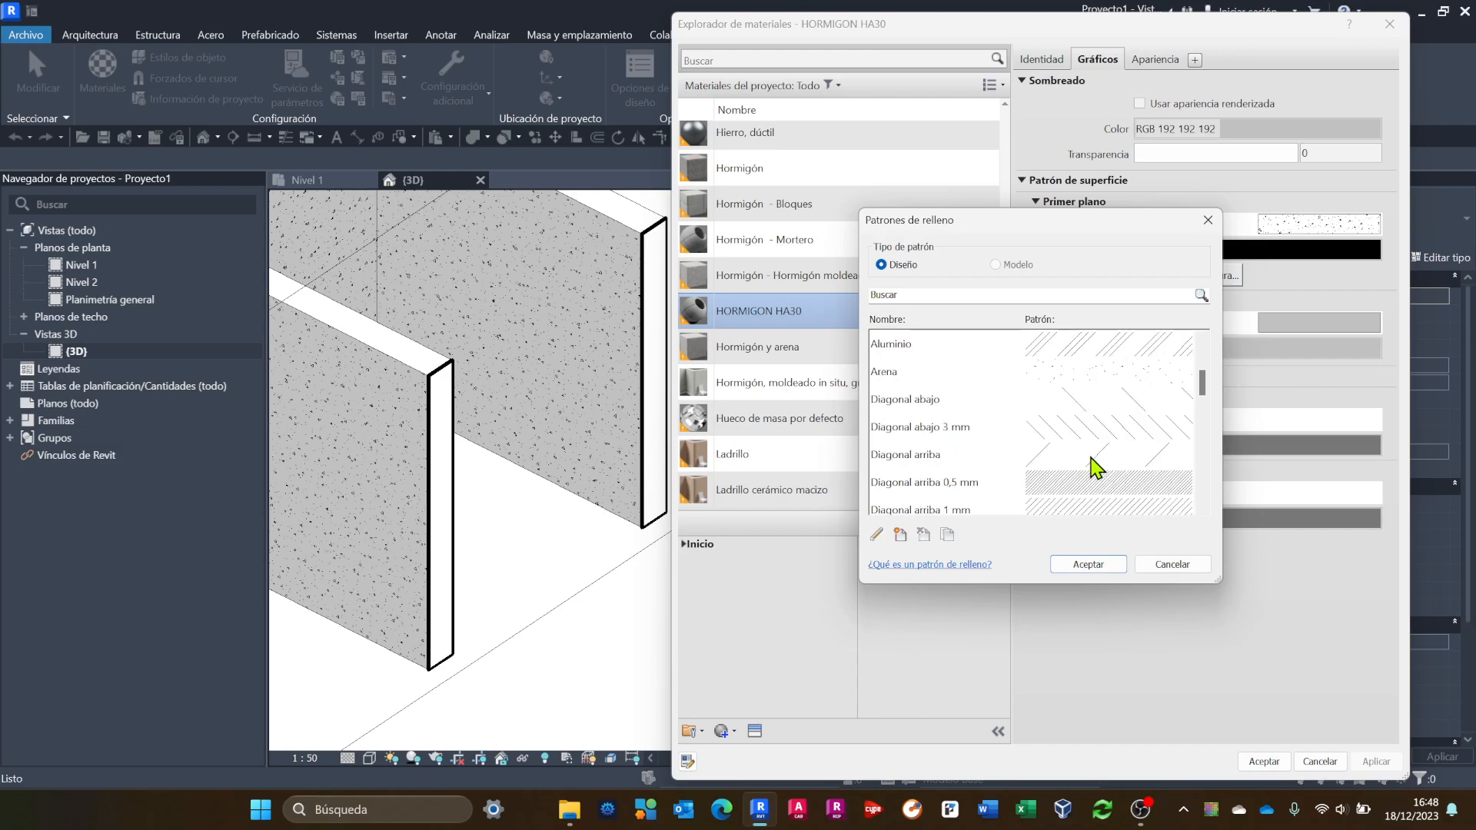
{"action": "scroll", "coordinate": [1097, 468], "scroll_direction": "down", "scroll_amount": 1}
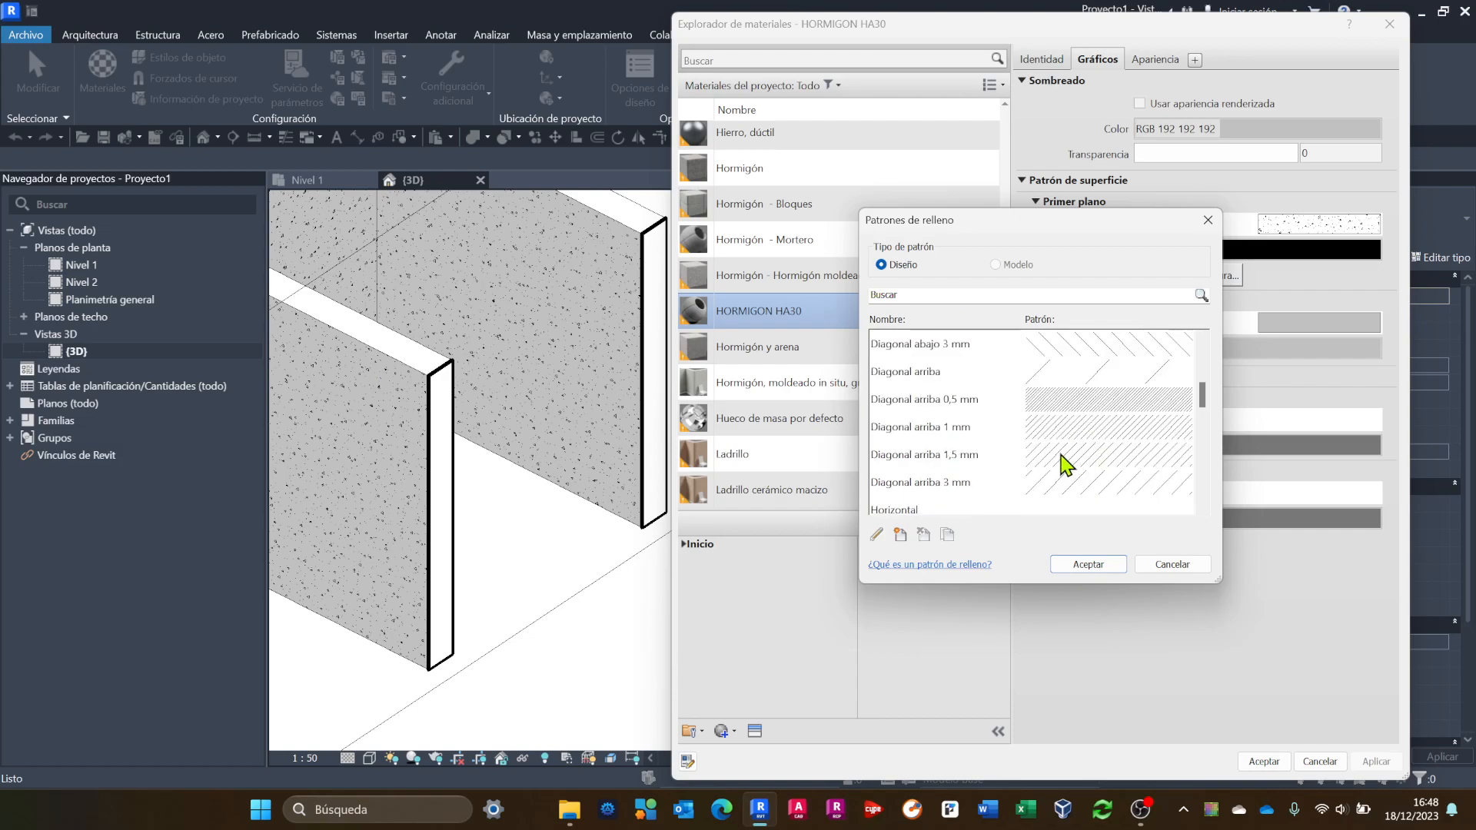
{"action": "left_click", "coordinate": [1063, 458]}
{"action": "left_click", "coordinate": [1082, 565]}
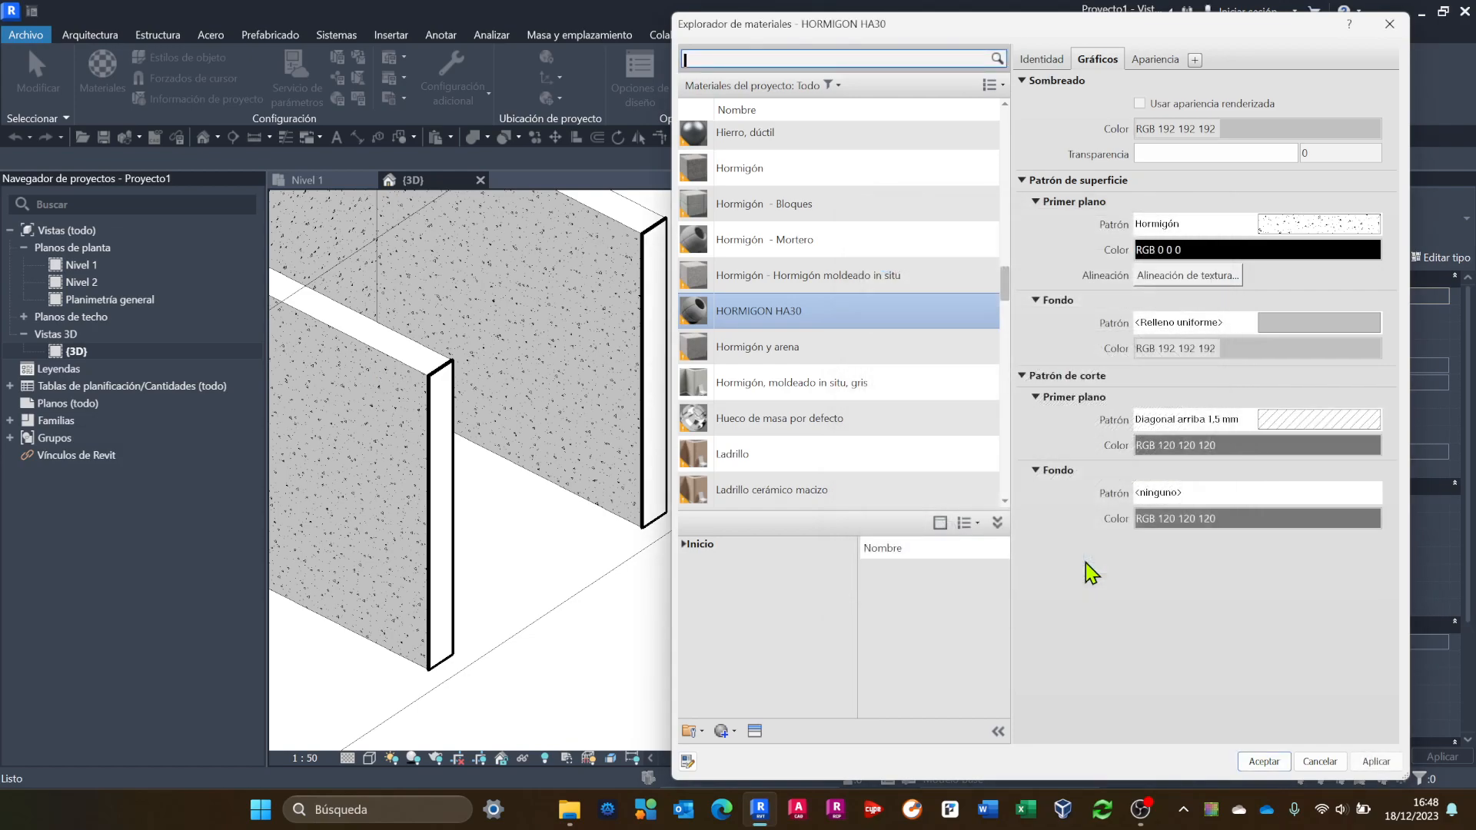
{"action": "left_click", "coordinate": [1375, 762]}
Set the cut foreground pattern colour to red RGB 255 0 0, apply it and accept the material changes.
{"action": "left_click", "coordinate": [1257, 446]}
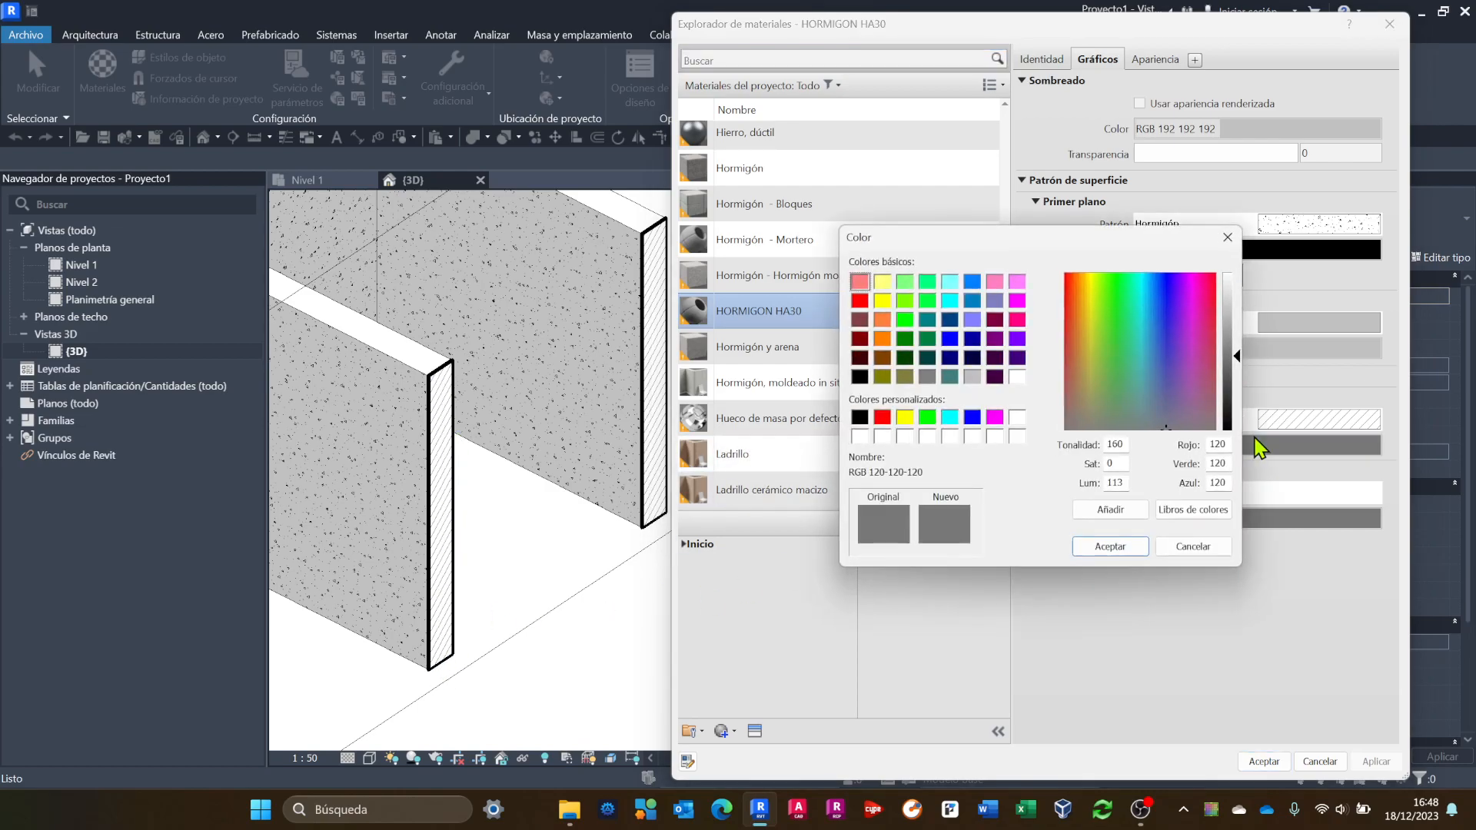
{"action": "left_click", "coordinate": [861, 301]}
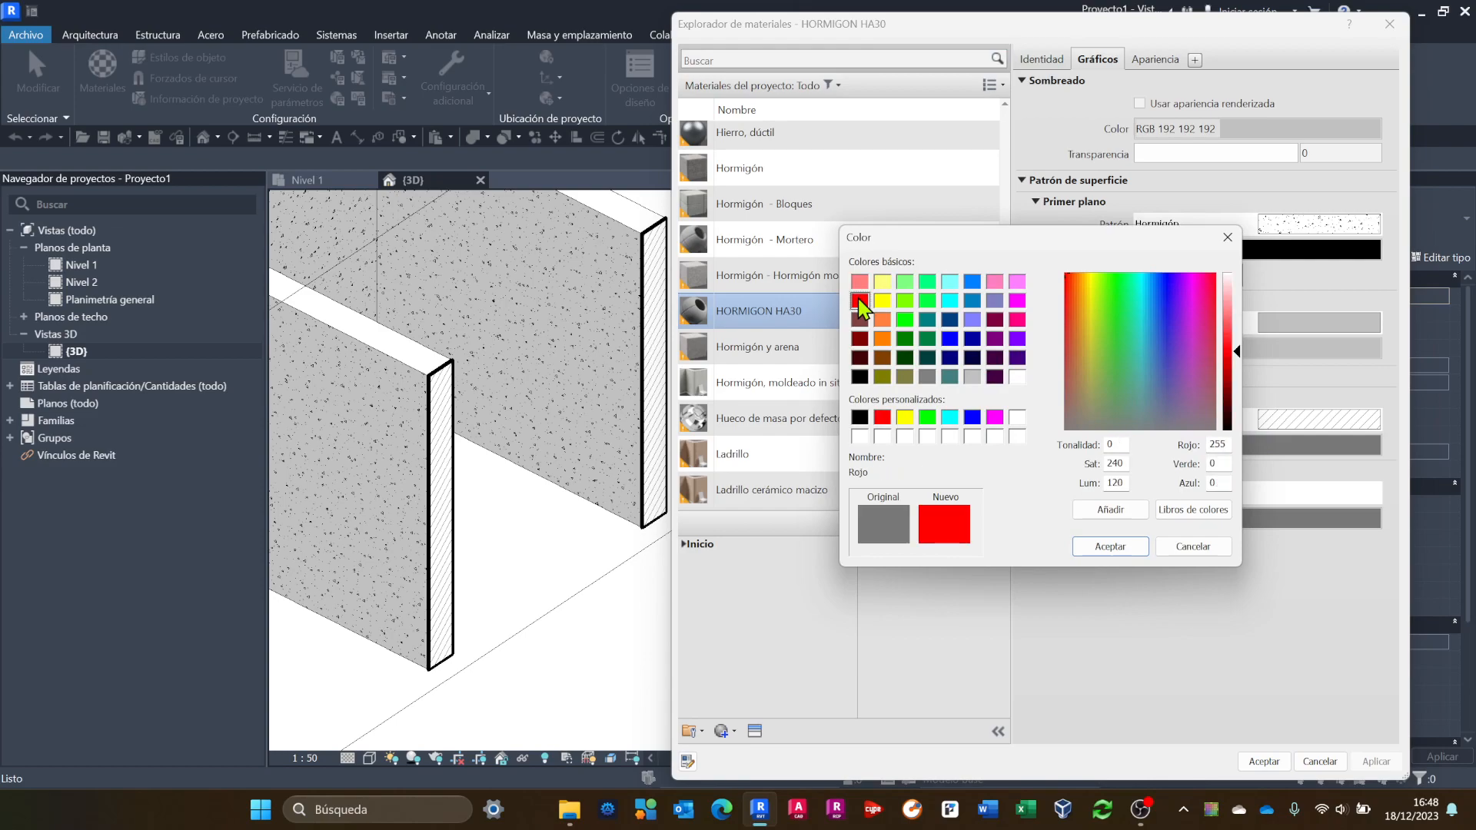
{"action": "left_click", "coordinate": [1094, 550]}
{"action": "left_click", "coordinate": [1376, 761]}
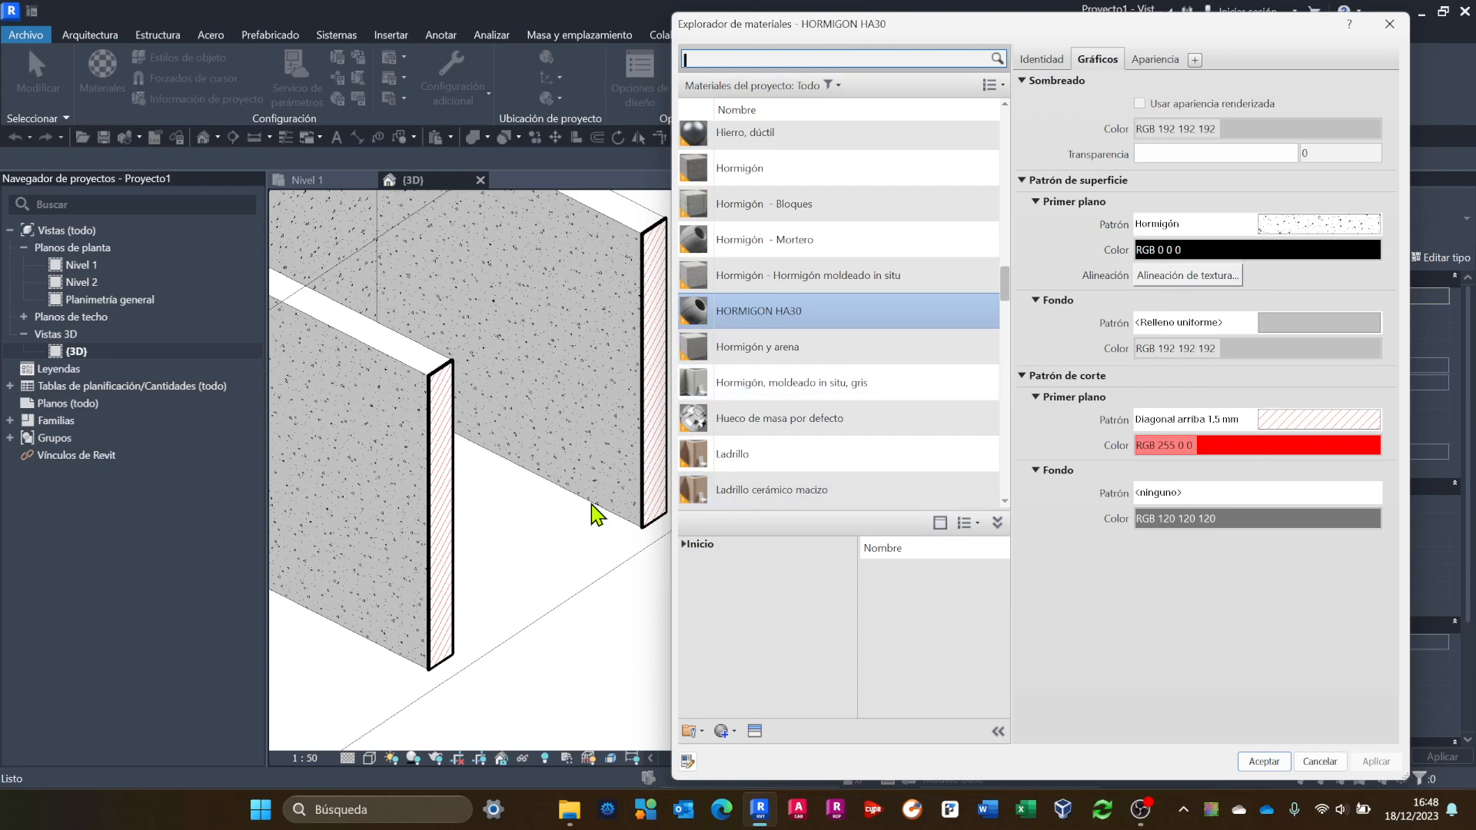
{"action": "left_click", "coordinate": [1261, 761]}
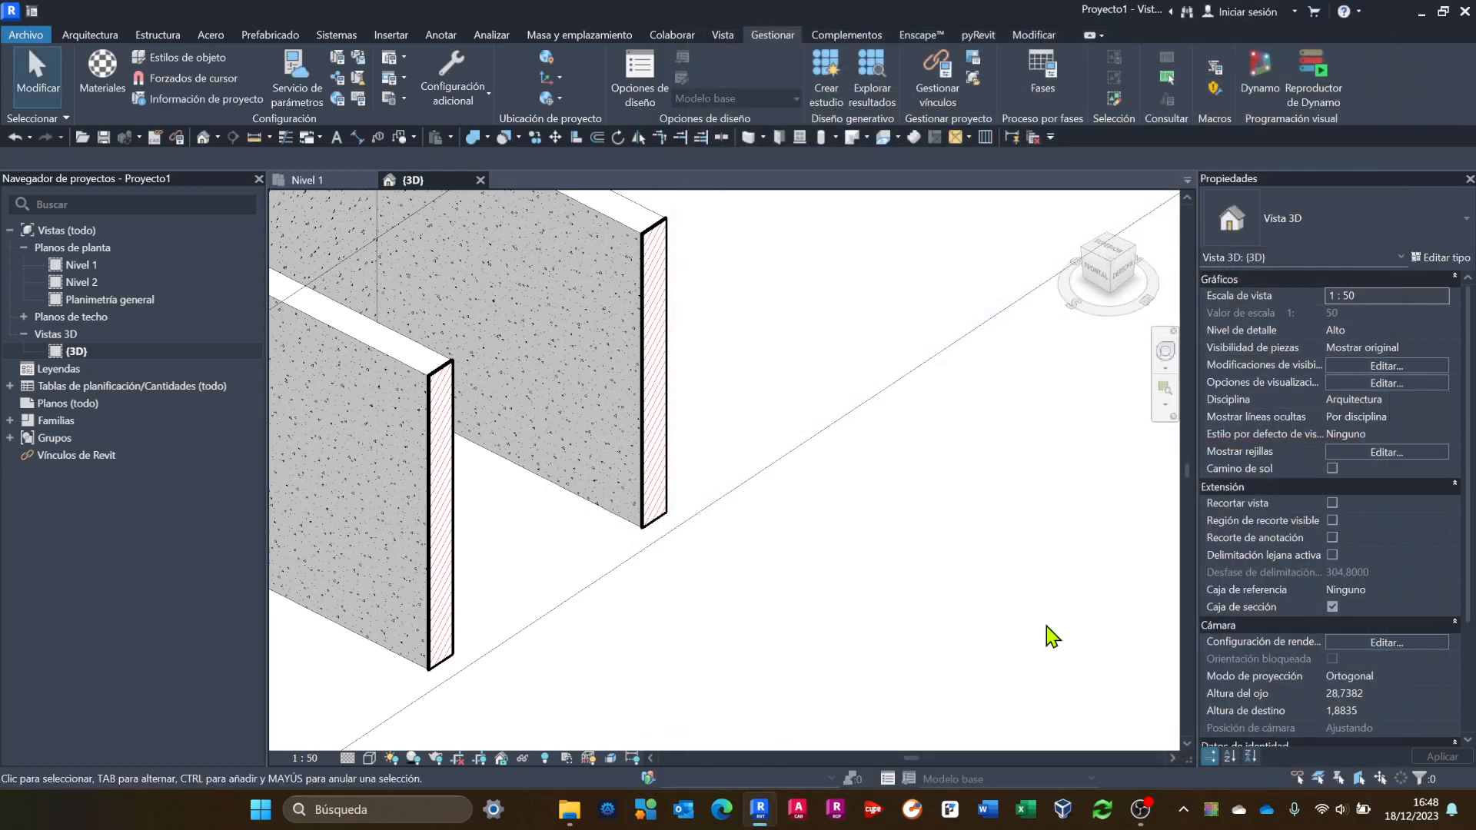
Switch the 3D view to the Texturas visual style and open the appearance settings of HORMIGON HA30.
{"action": "left_click", "coordinate": [371, 761]}
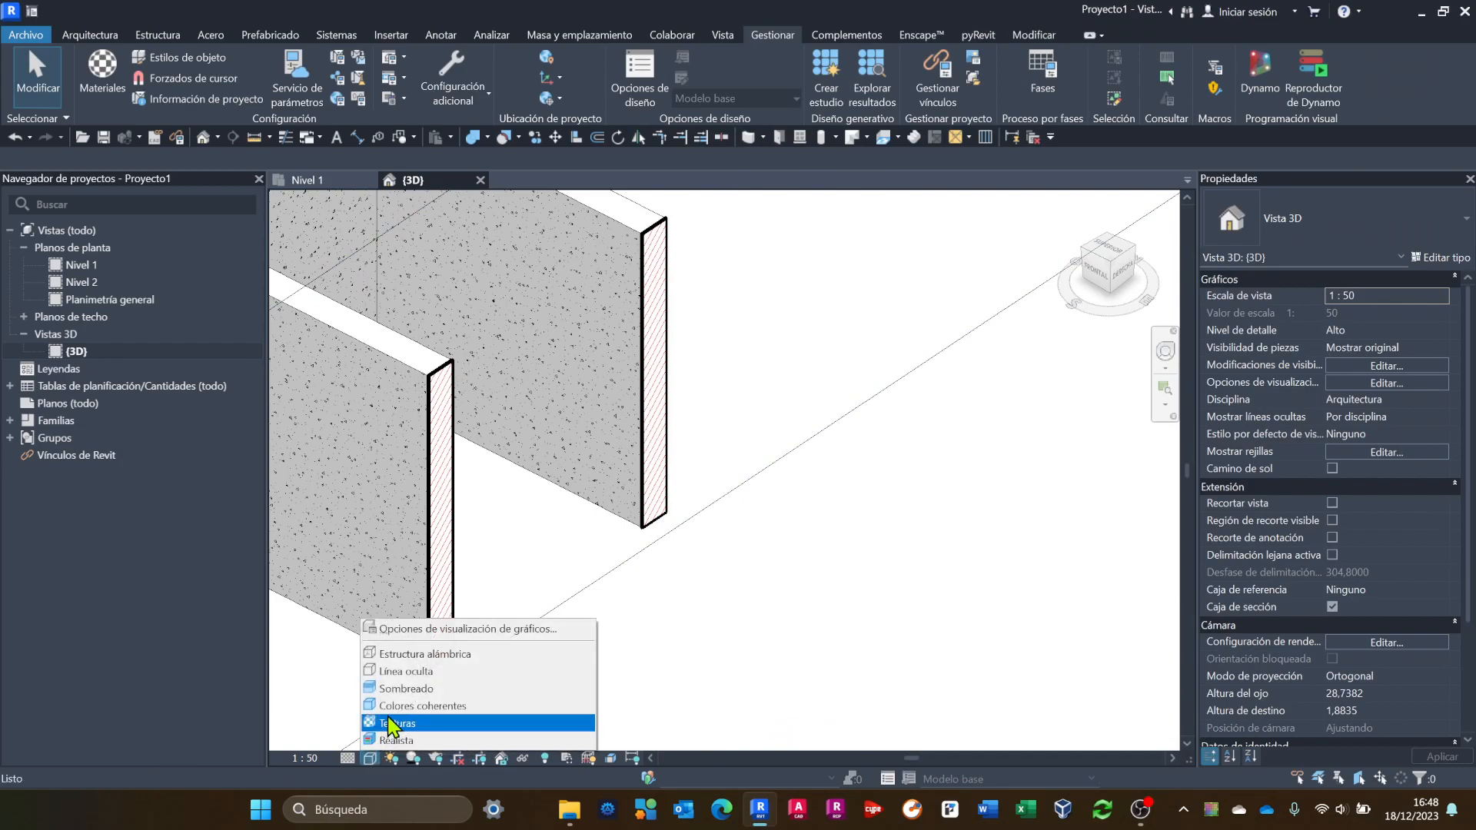
{"action": "left_click", "coordinate": [387, 723]}
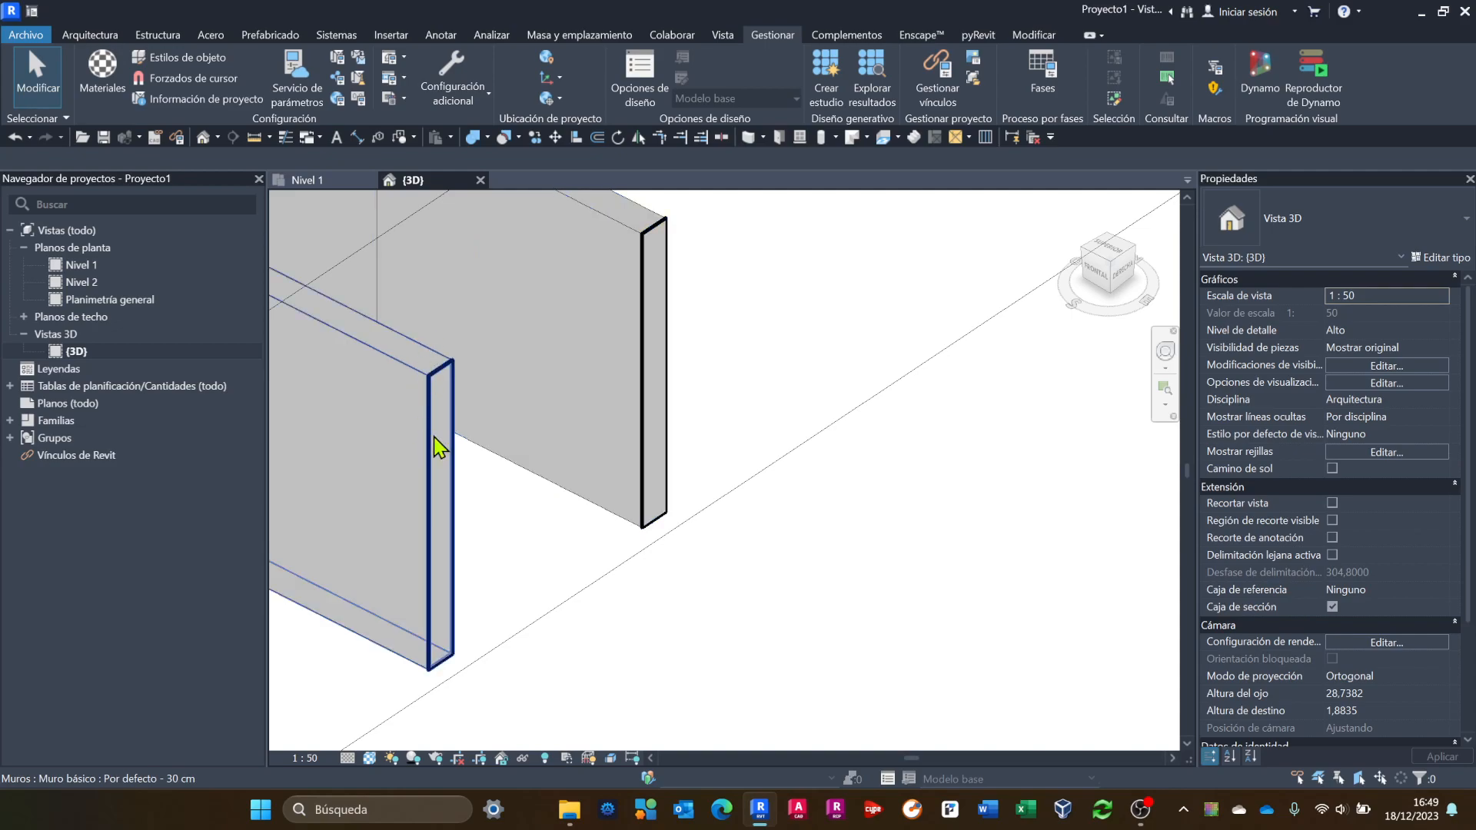
{"action": "left_click", "coordinate": [109, 78]}
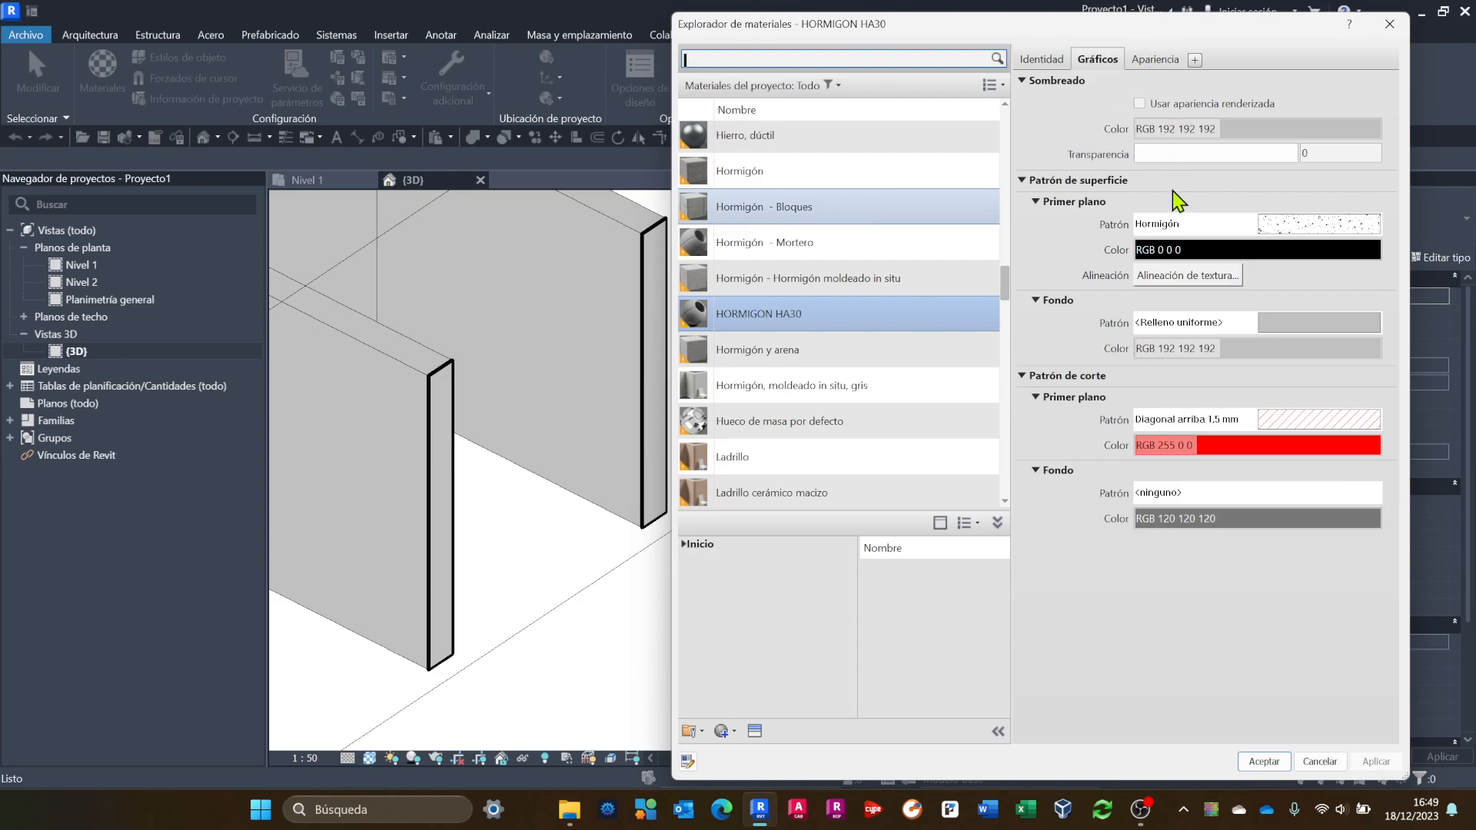
{"action": "left_click", "coordinate": [1161, 60]}
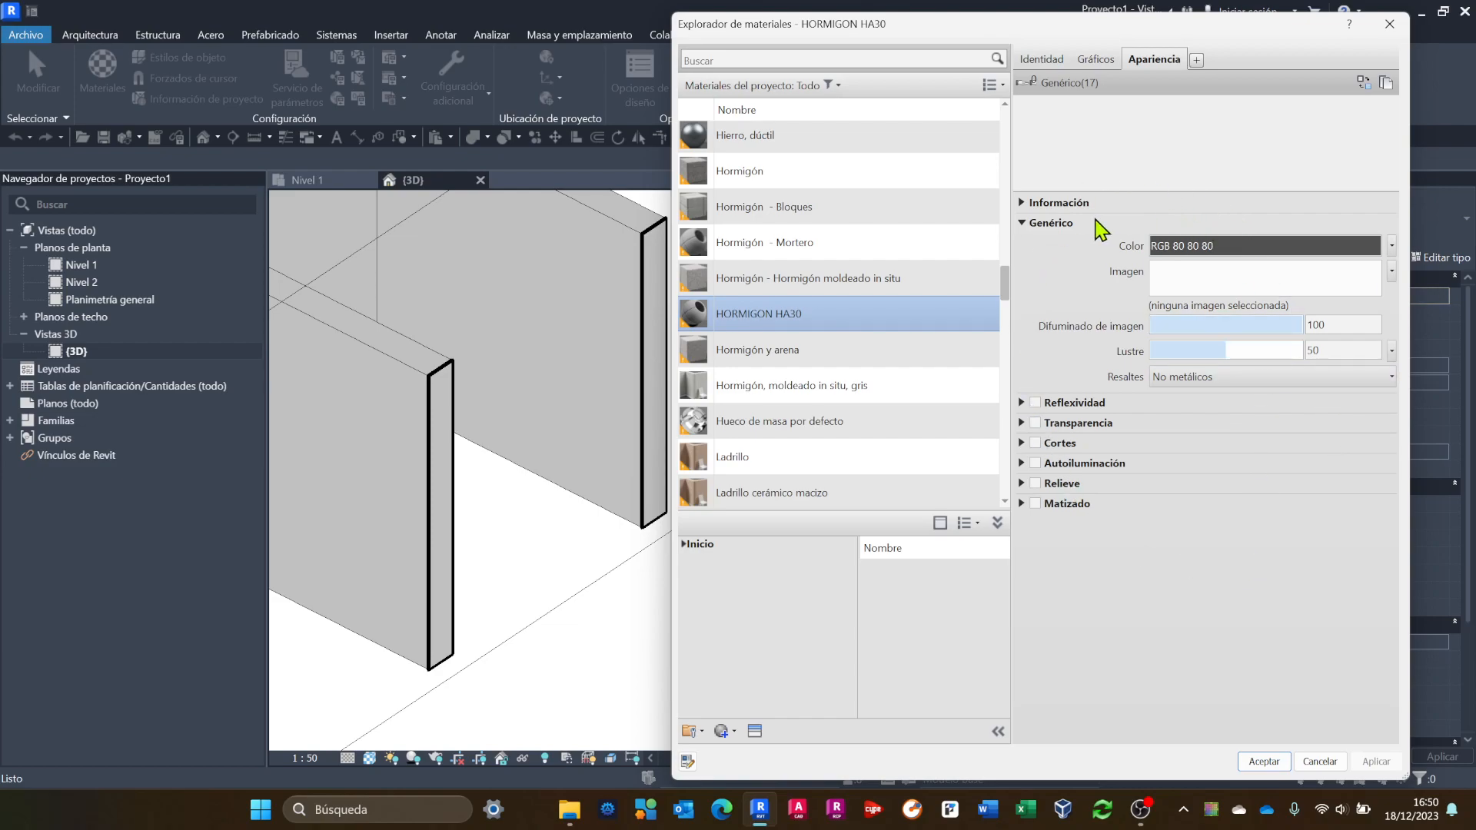
Review the Información section of the appearance and open the image file picker, closing it without choosing a file.
{"action": "left_click", "coordinate": [1022, 204]}
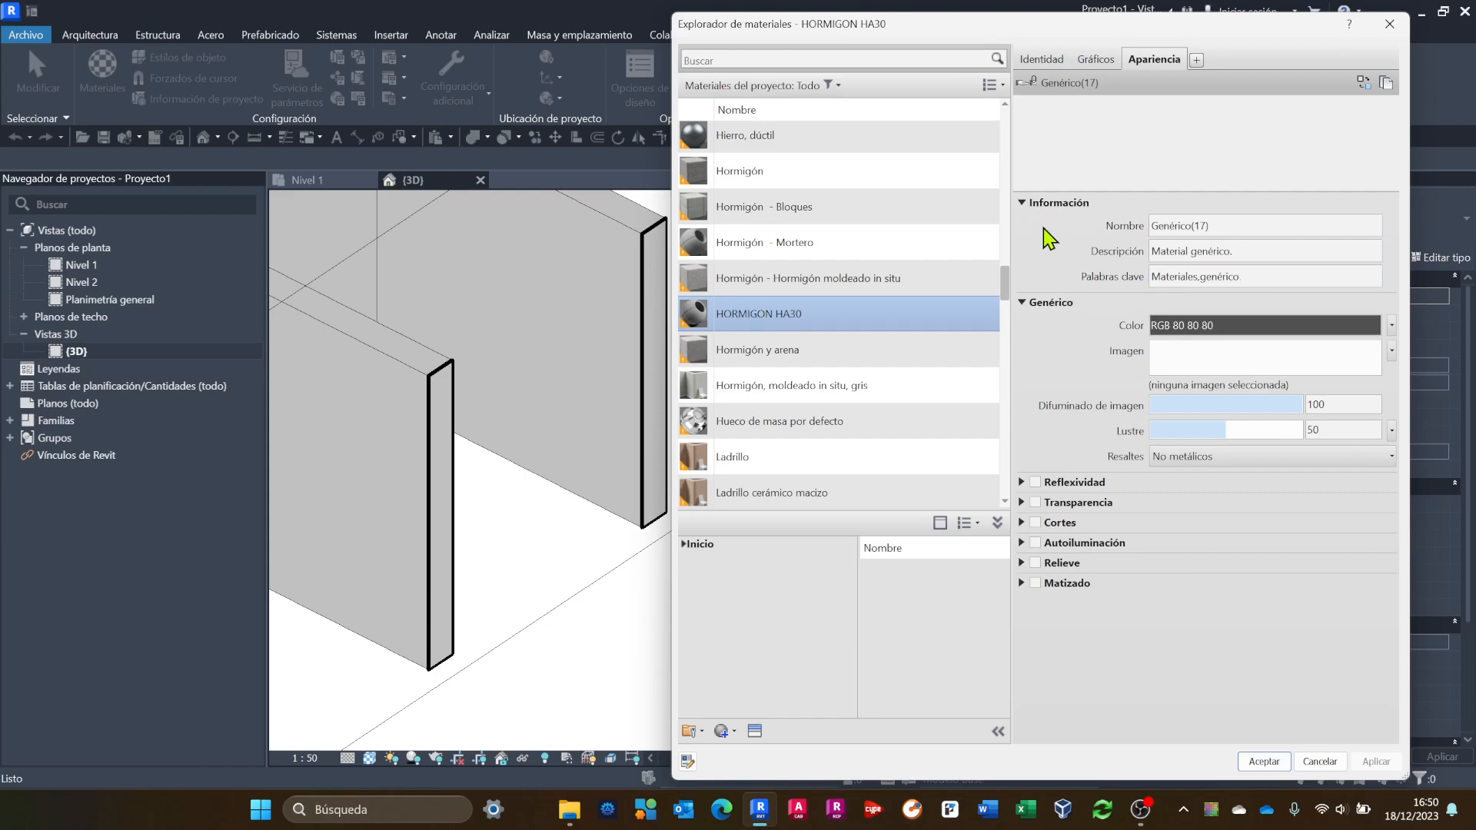
{"action": "left_click", "coordinate": [1022, 204]}
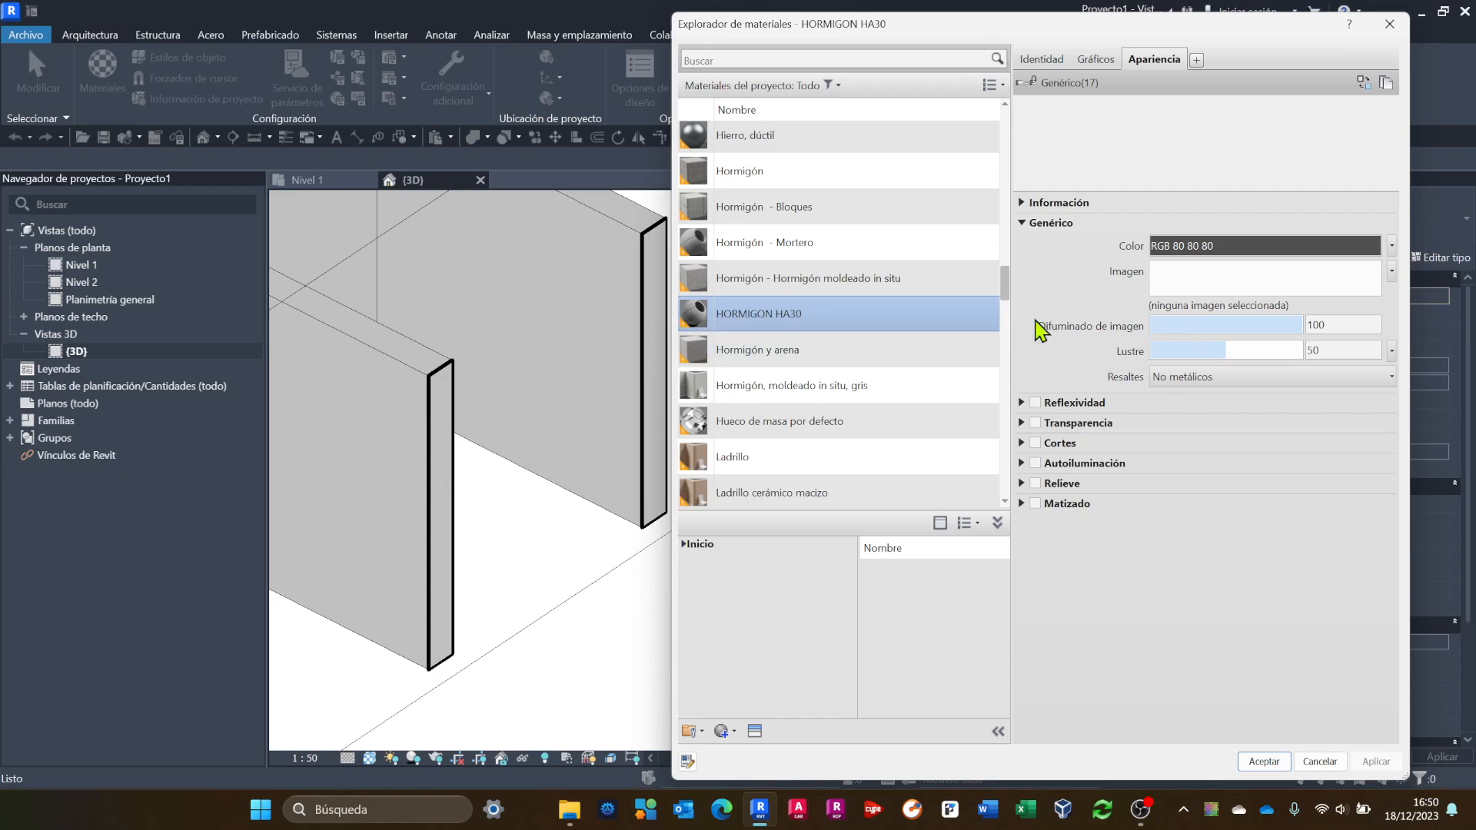
{"action": "left_click", "coordinate": [1211, 306]}
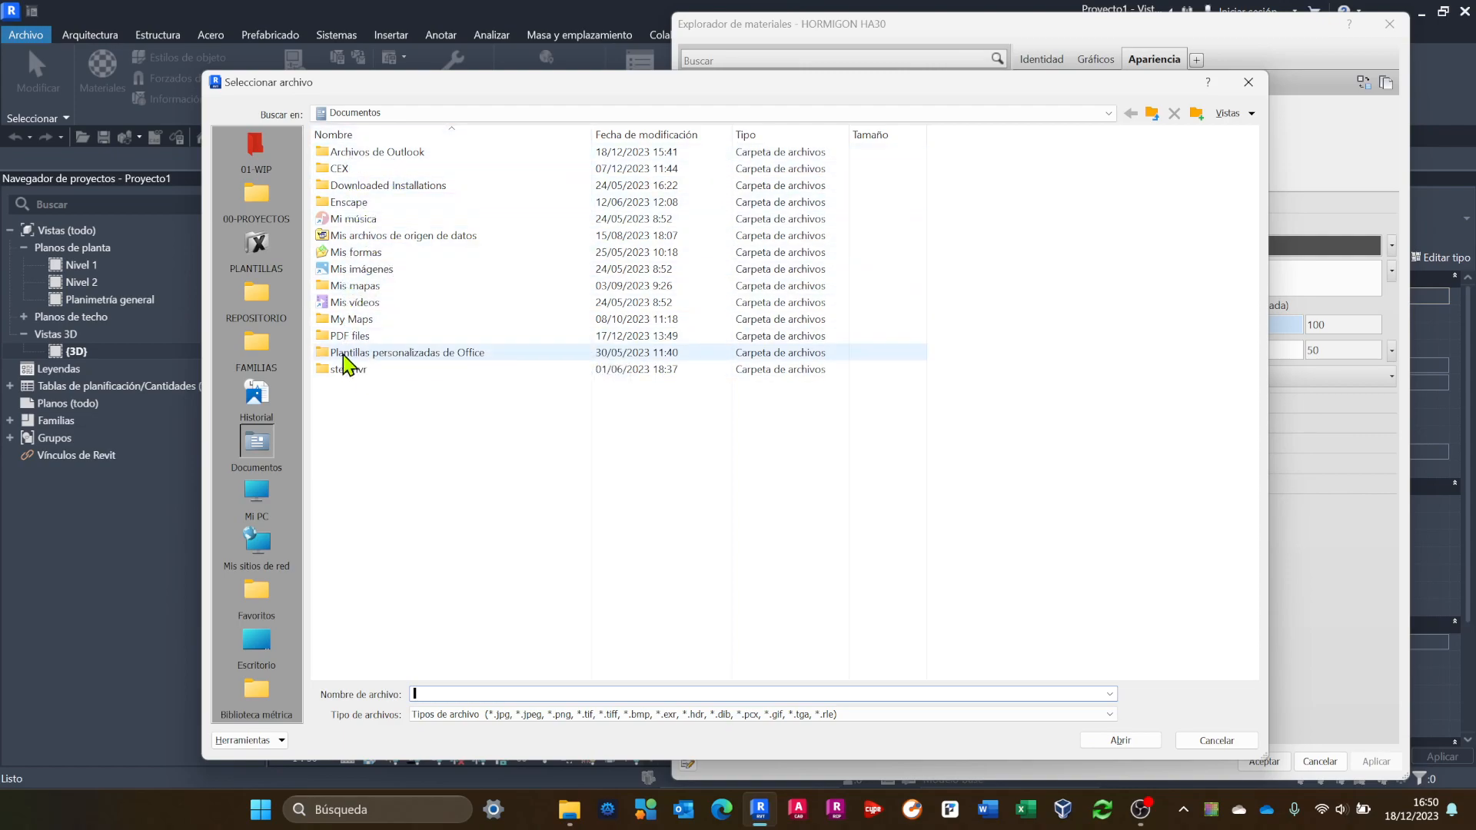
{"action": "left_click", "coordinate": [1247, 82]}
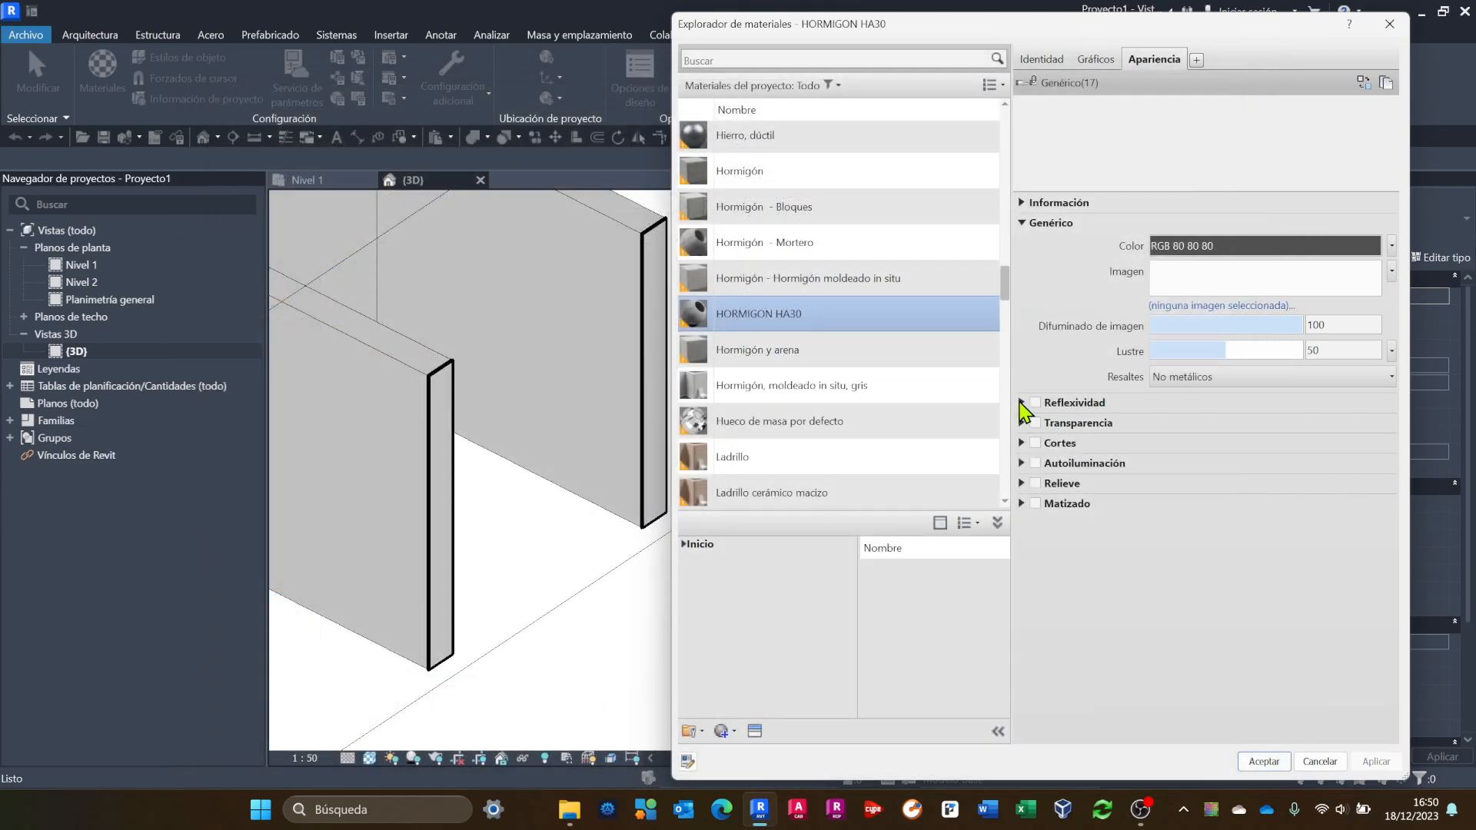
Examine the Reflexividad, Transparencia, Cortes, Autoiluminación, Relieve and Matizado settings of the HORMIGON HA30 appearance.
{"action": "left_click", "coordinate": [1021, 402]}
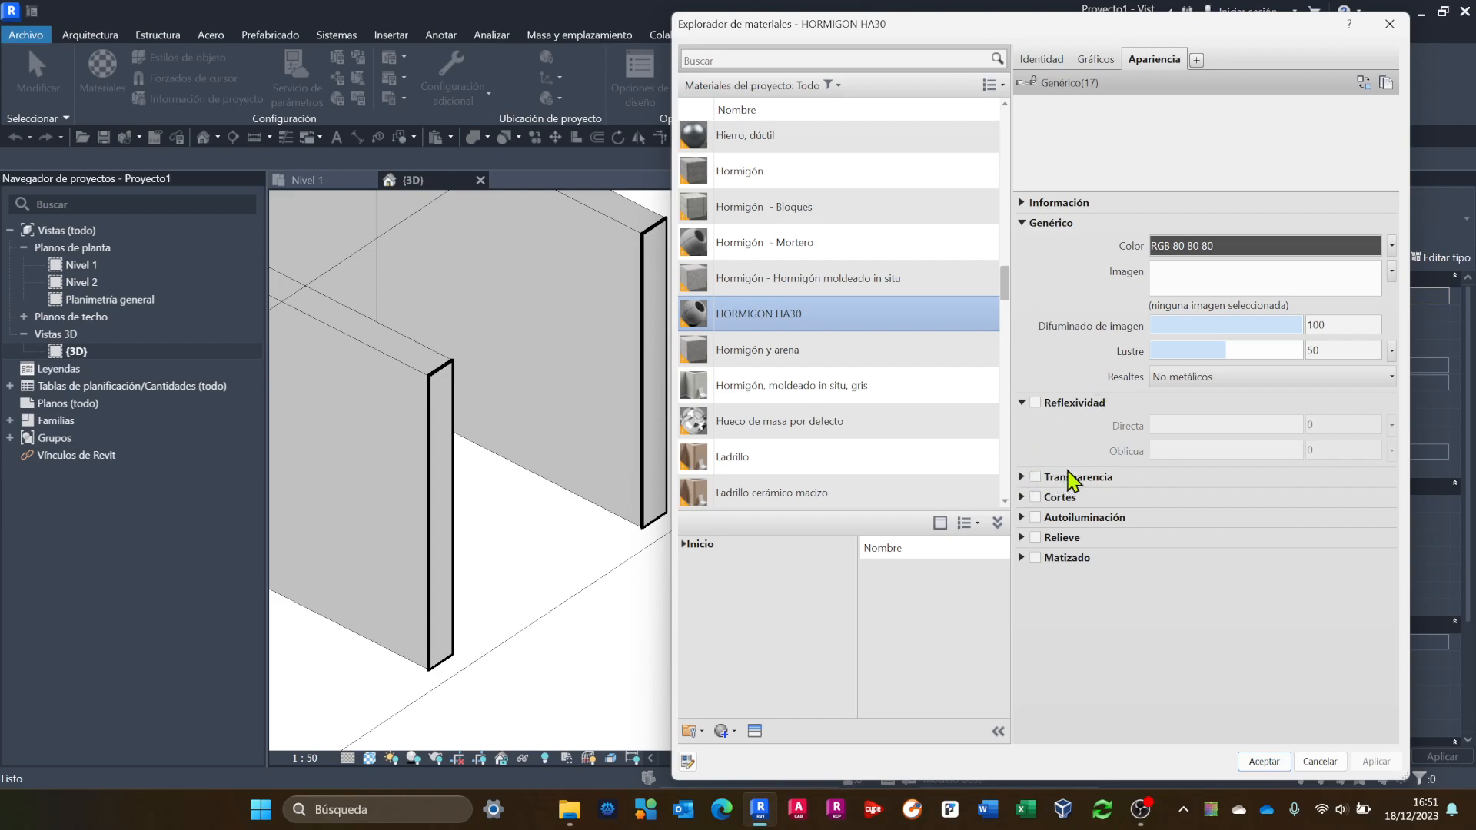
{"action": "left_click", "coordinate": [1022, 478]}
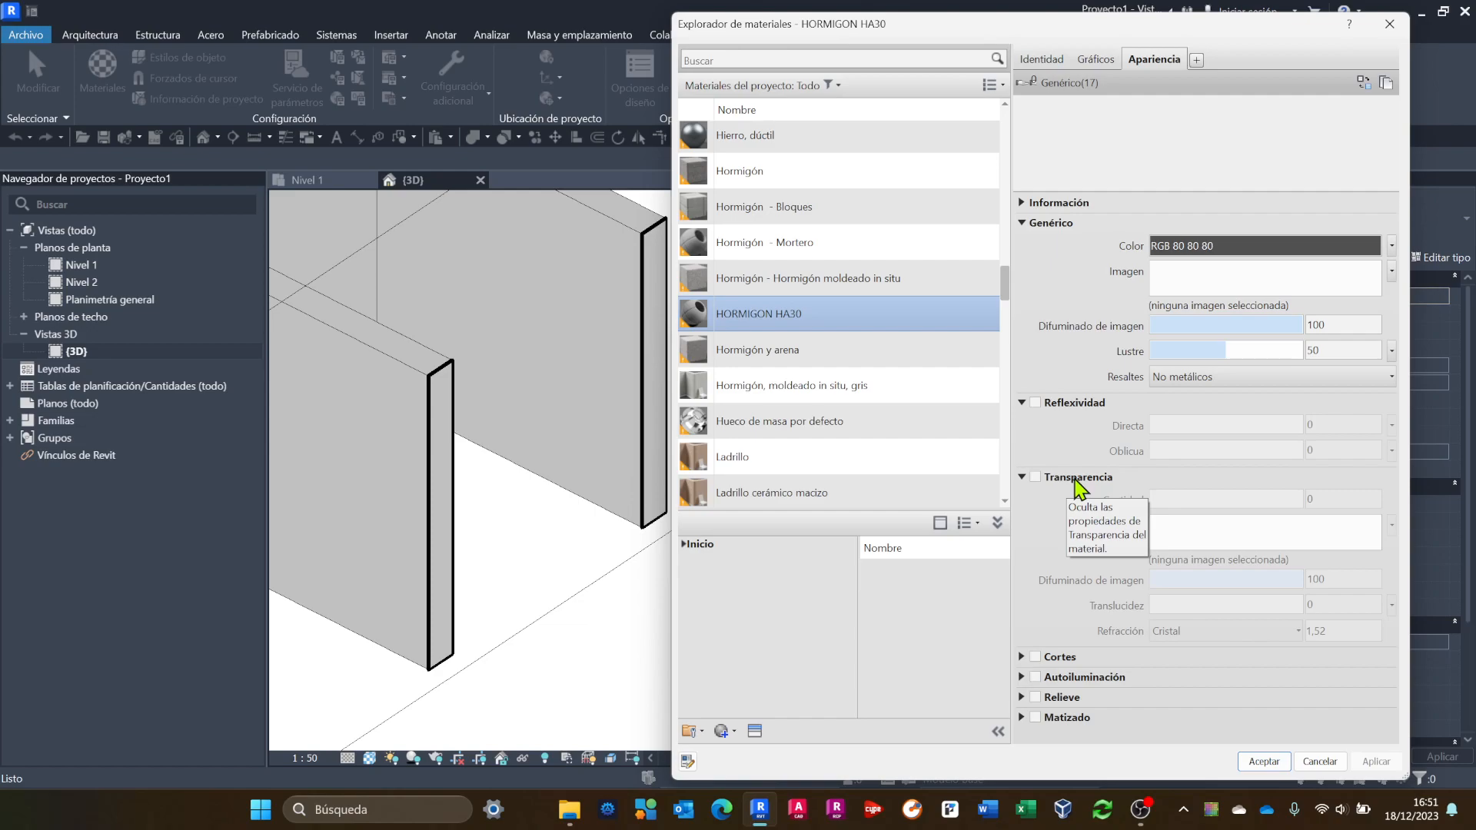
{"action": "left_click", "coordinate": [1021, 657]}
{"action": "scroll", "coordinate": [1166, 659], "scroll_direction": "down", "scroll_amount": 2}
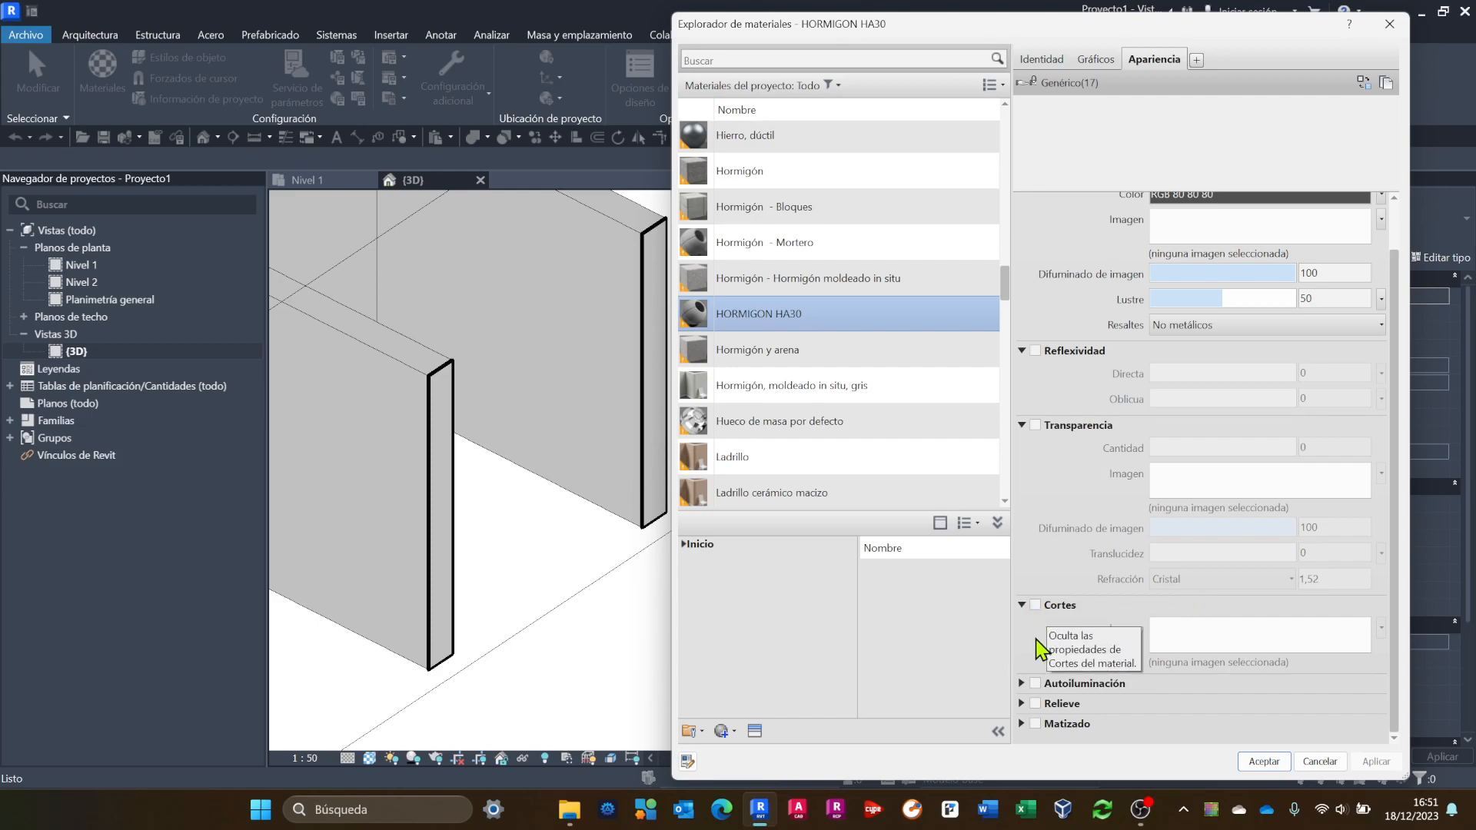
{"action": "left_click", "coordinate": [1022, 683]}
{"action": "scroll", "coordinate": [1026, 696], "scroll_direction": "down", "scroll_amount": 2}
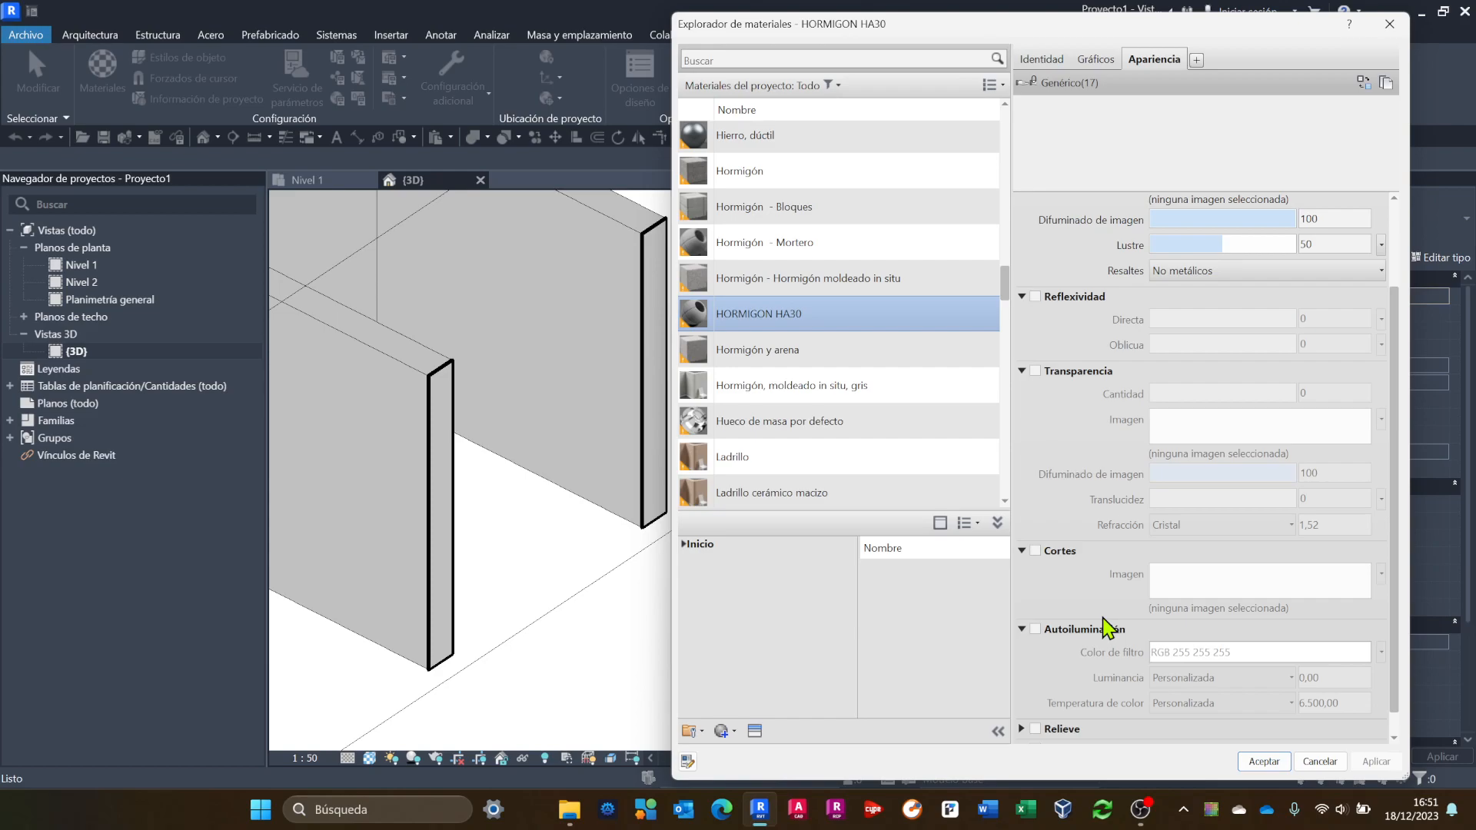
{"action": "scroll", "coordinate": [1062, 583], "scroll_direction": "down", "scroll_amount": 1}
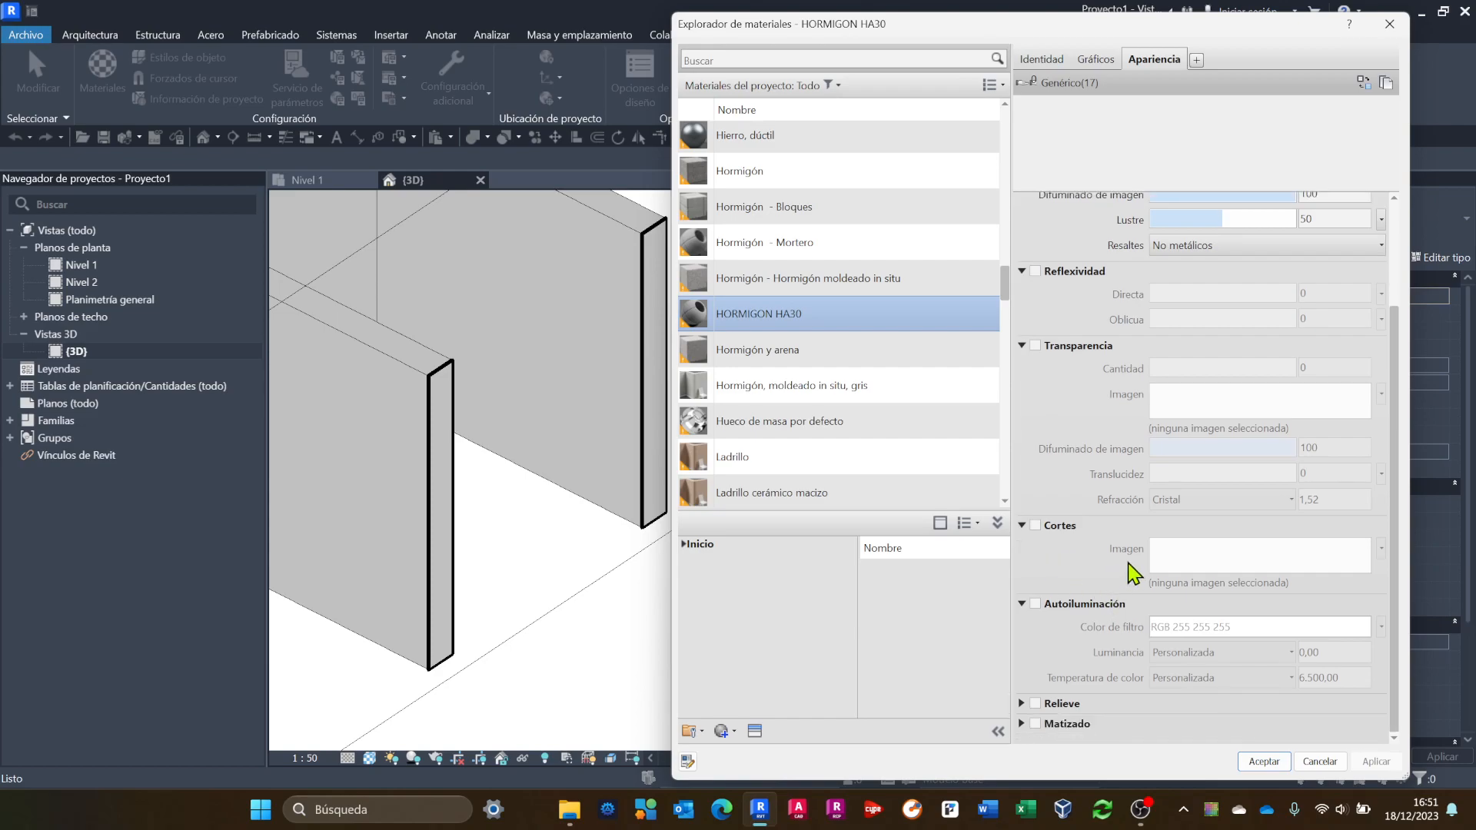
{"action": "left_click", "coordinate": [1022, 705]}
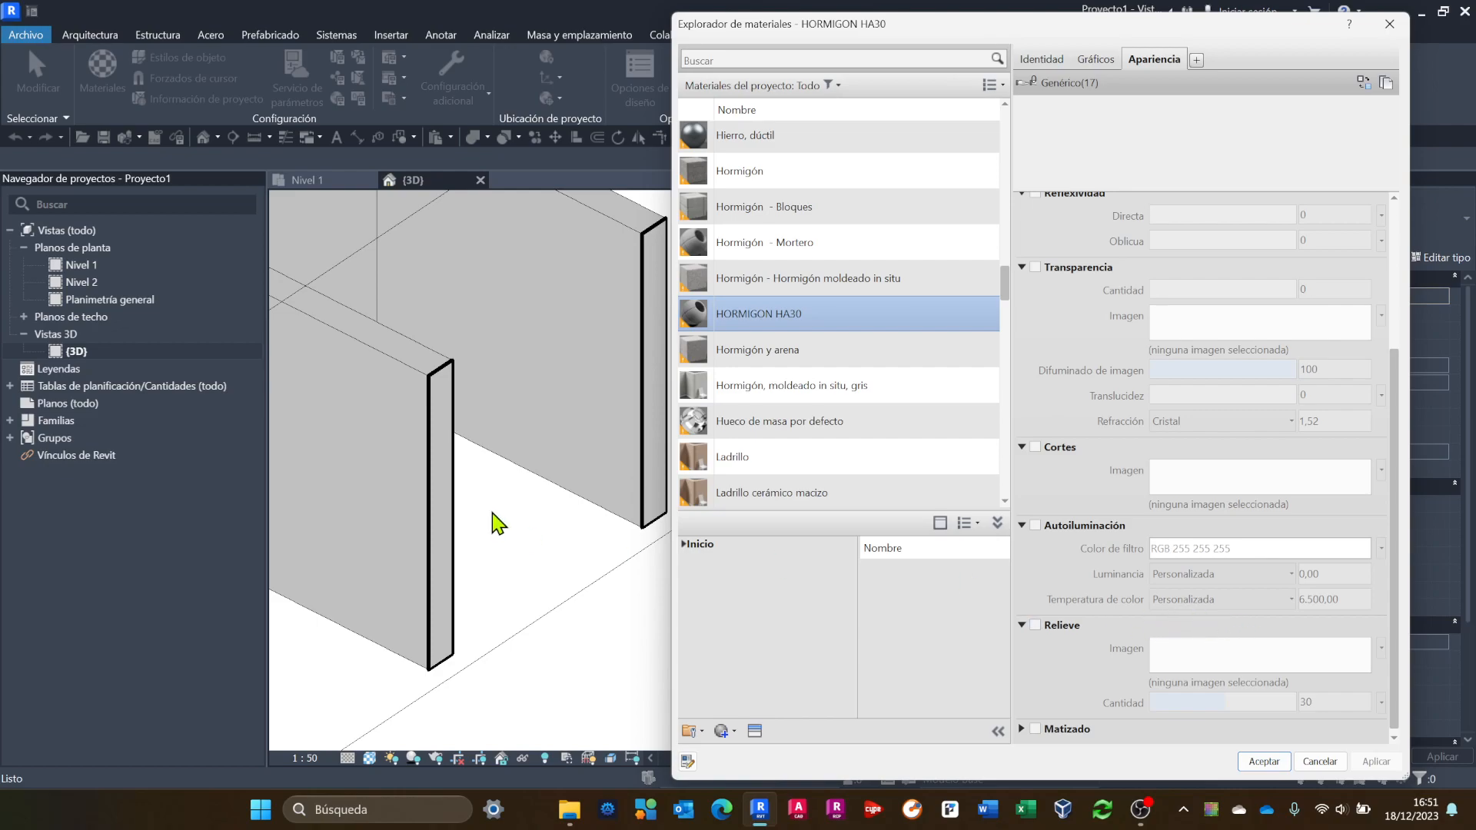
{"action": "scroll", "coordinate": [1260, 645], "scroll_direction": "down", "scroll_amount": 1}
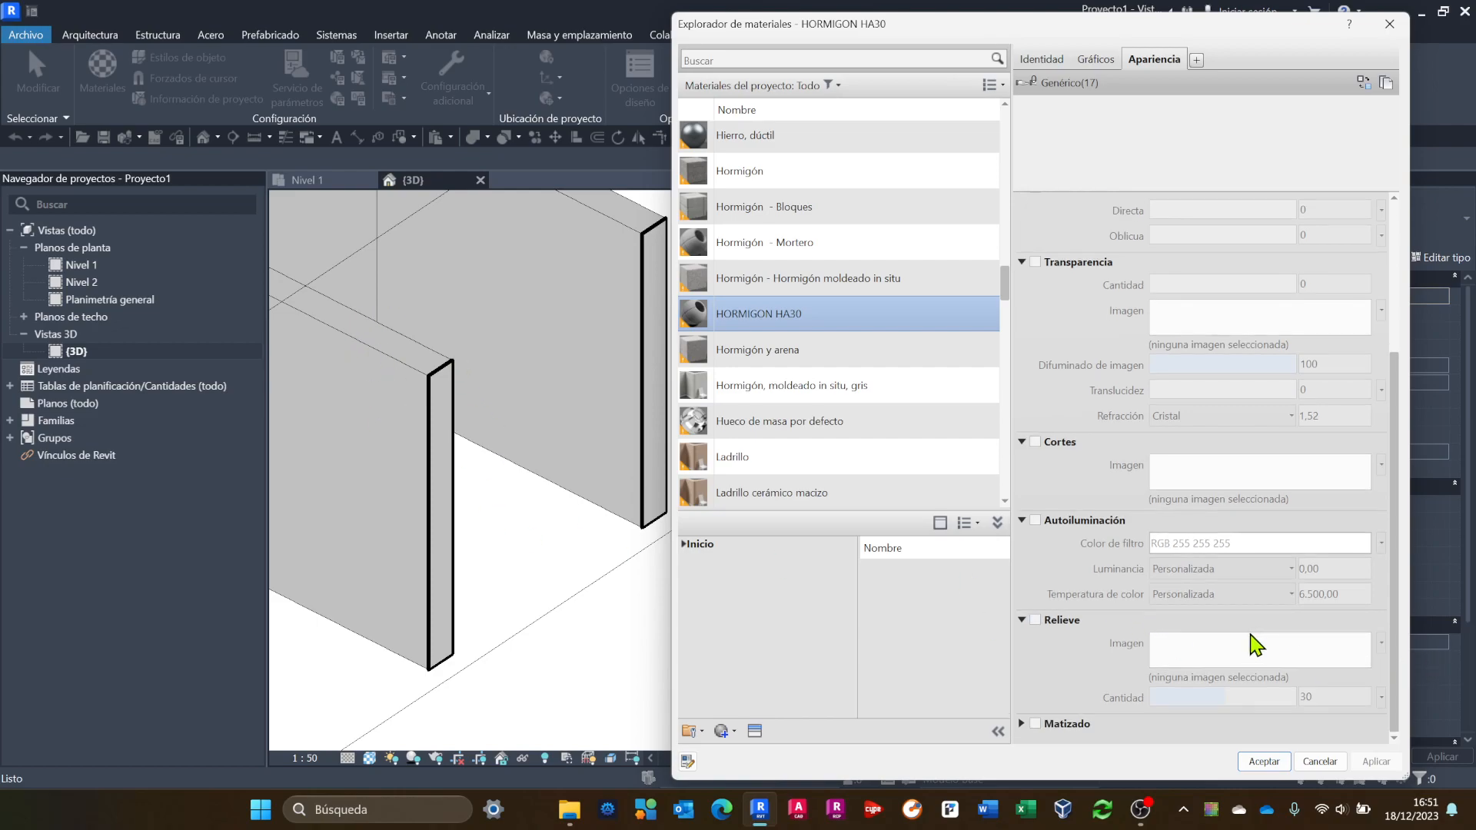
{"action": "left_click", "coordinate": [1021, 724]}
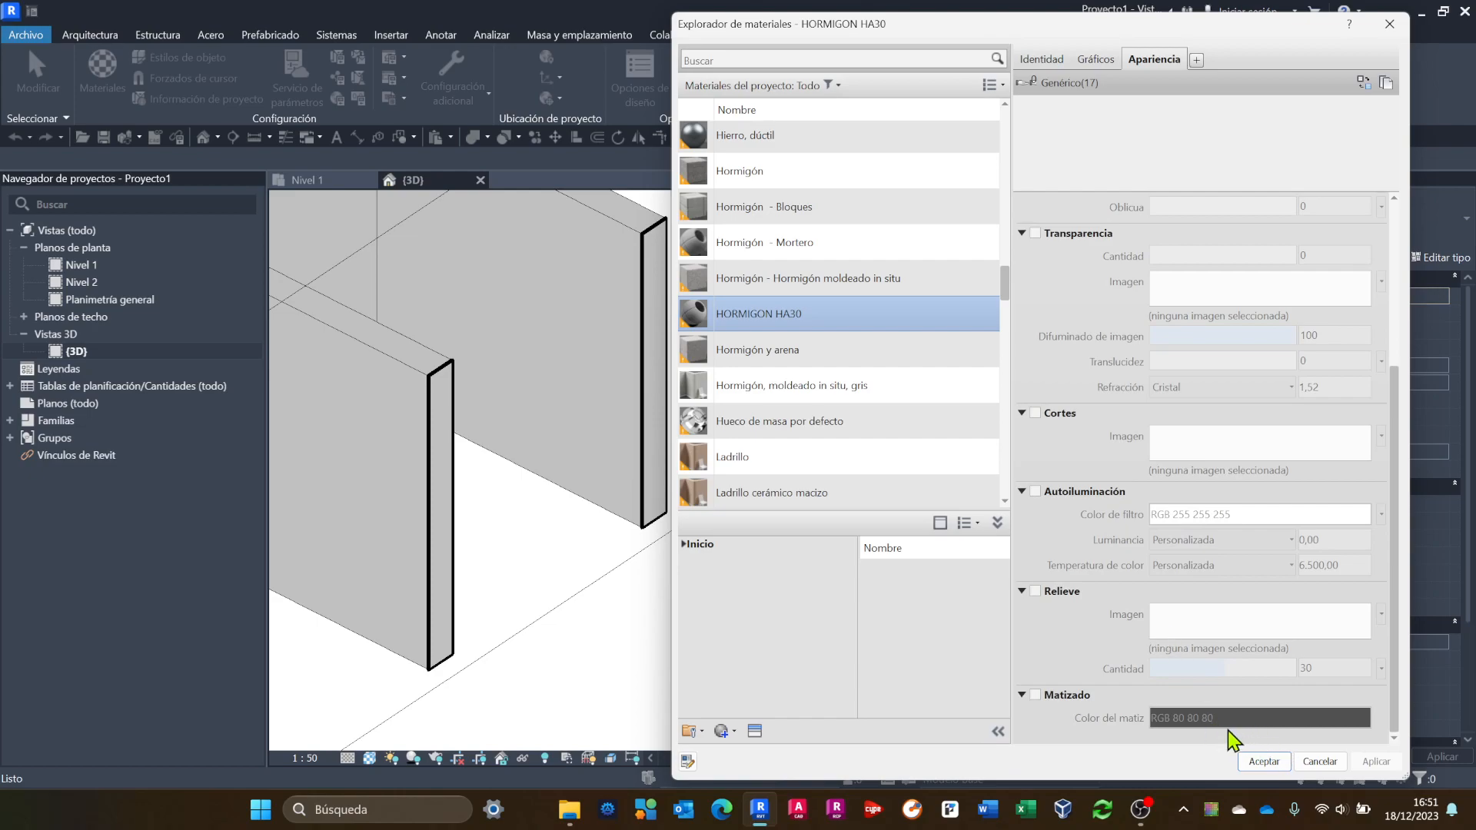
{"action": "scroll", "coordinate": [1203, 730], "scroll_direction": "up", "scroll_amount": 4}
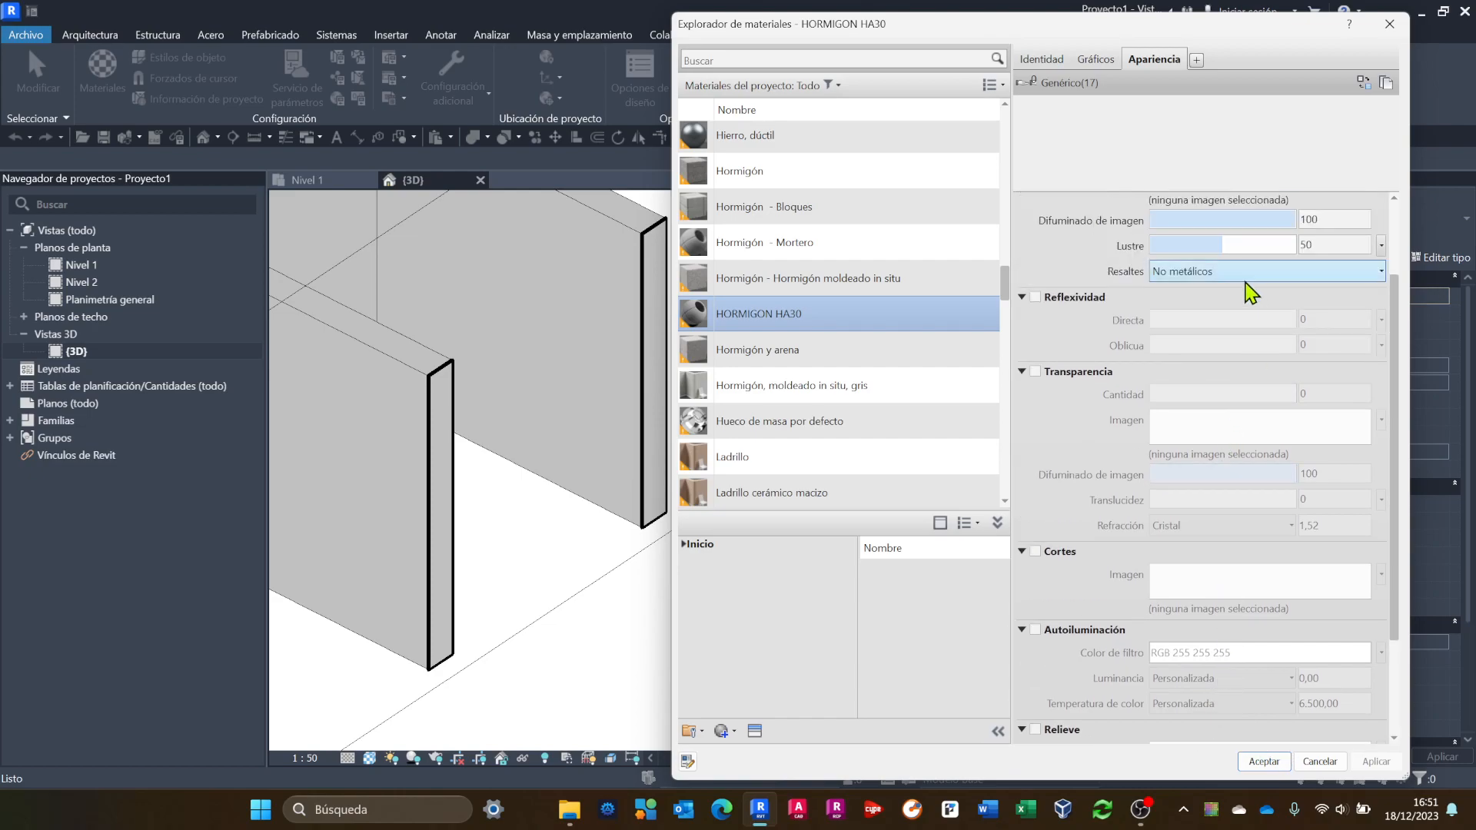
{"action": "left_click_drag", "start_coordinate": [1395, 296], "coordinate": [1393, 222]}
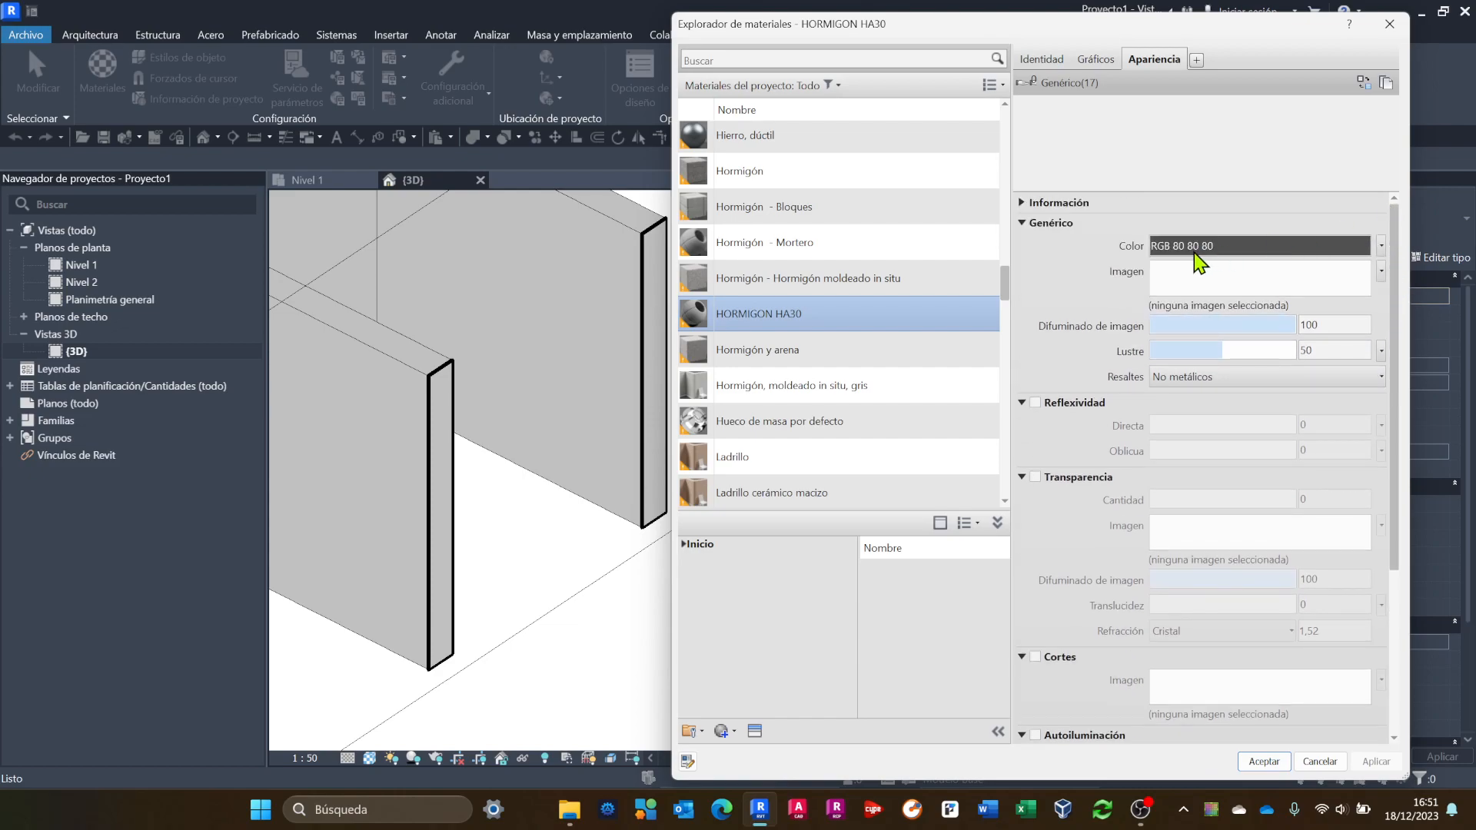
{"action": "scroll", "coordinate": [1204, 267], "scroll_direction": "down", "scroll_amount": 5}
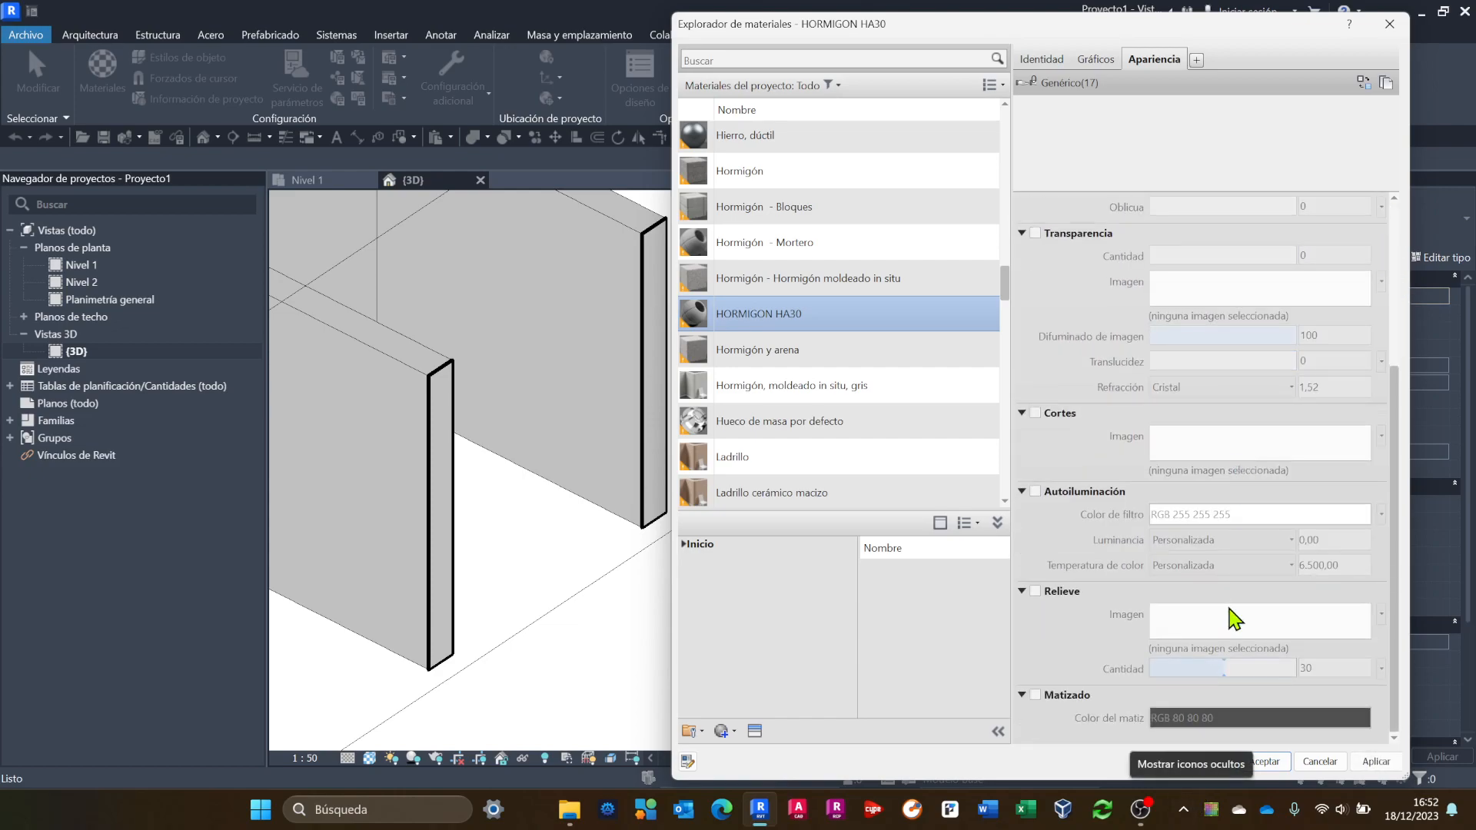
{"action": "scroll", "coordinate": [1261, 476], "scroll_direction": "up", "scroll_amount": 5}
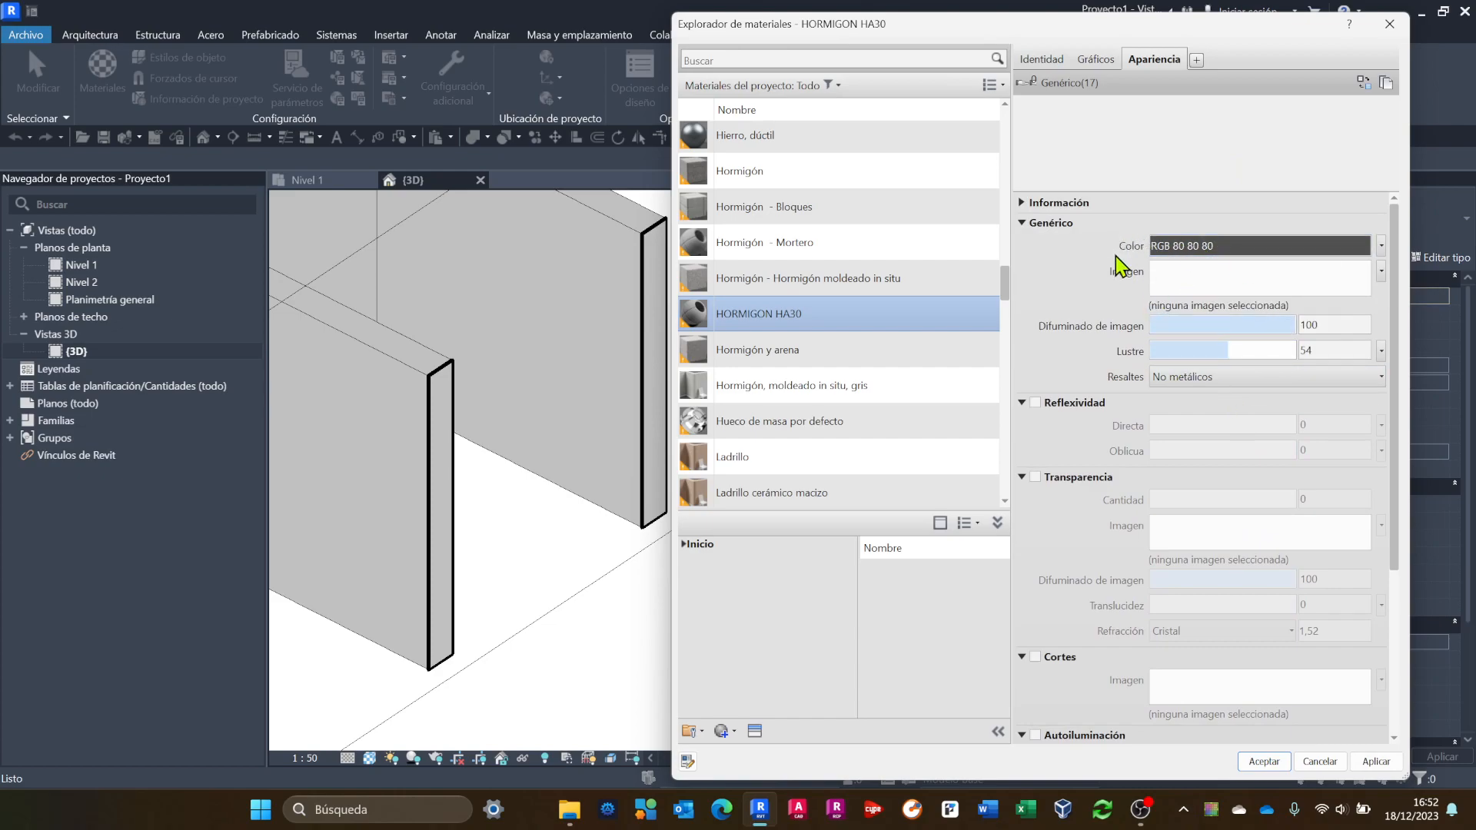
Browse the Biblioteca métrica and its parent folders up to Autodesk for a texture image, leaving without choosing one.
{"action": "left_click", "coordinate": [1221, 307]}
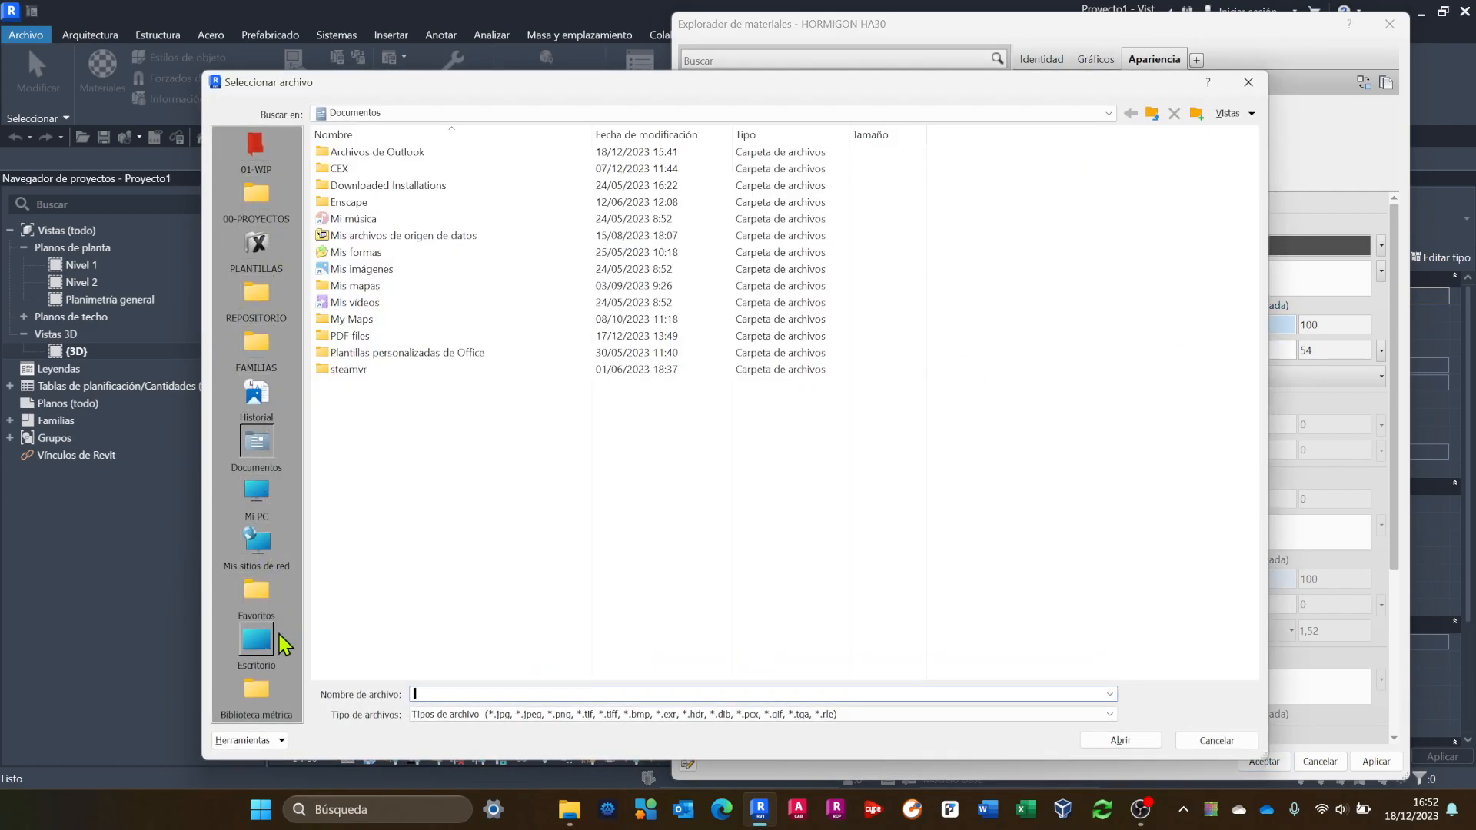
{"action": "left_click", "coordinate": [257, 690]}
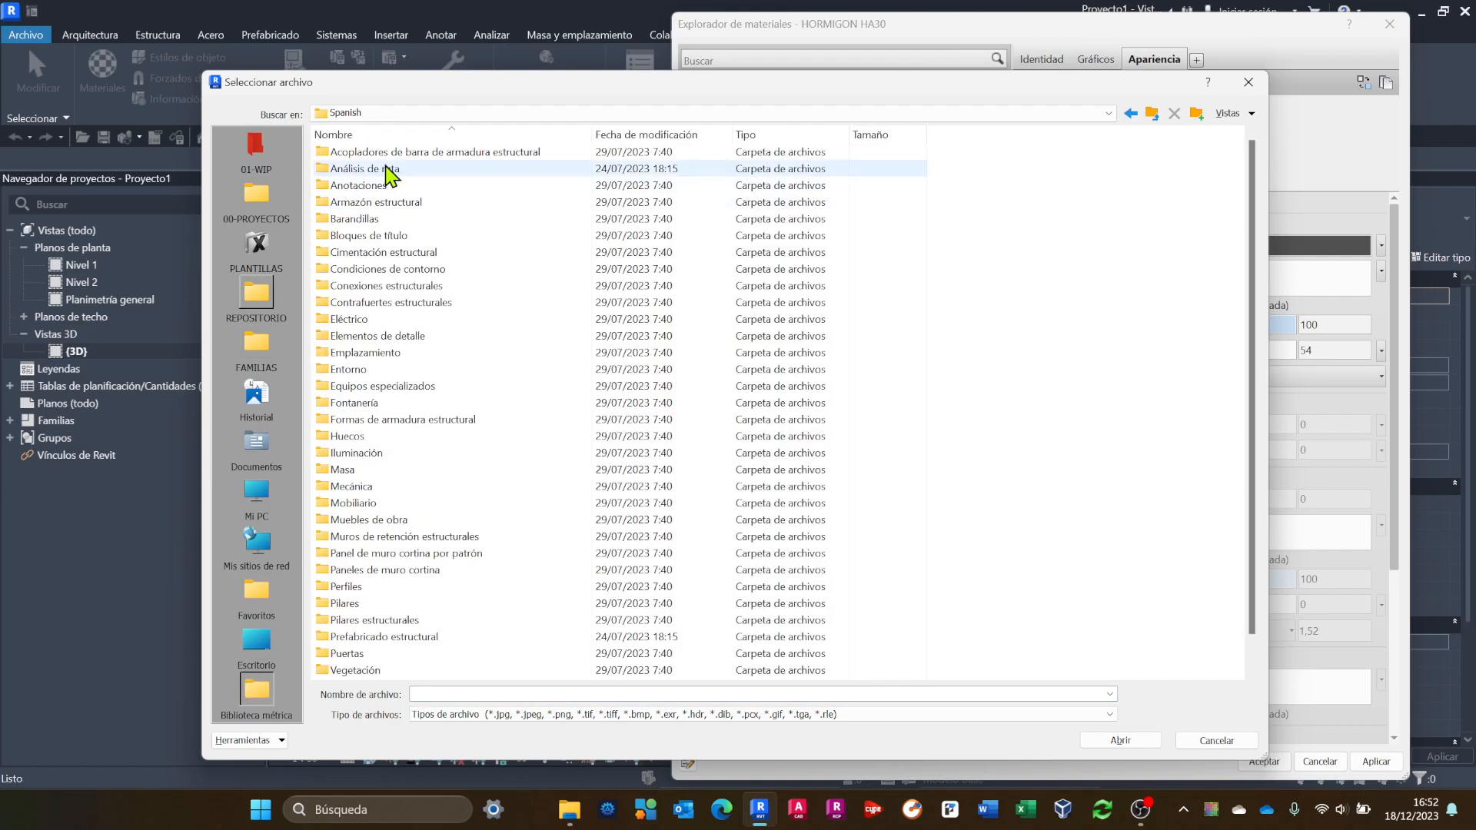
{"action": "left_click", "coordinate": [1151, 115]}
{"action": "left_click", "coordinate": [1151, 115]}
{"action": "left_click", "coordinate": [1152, 115]}
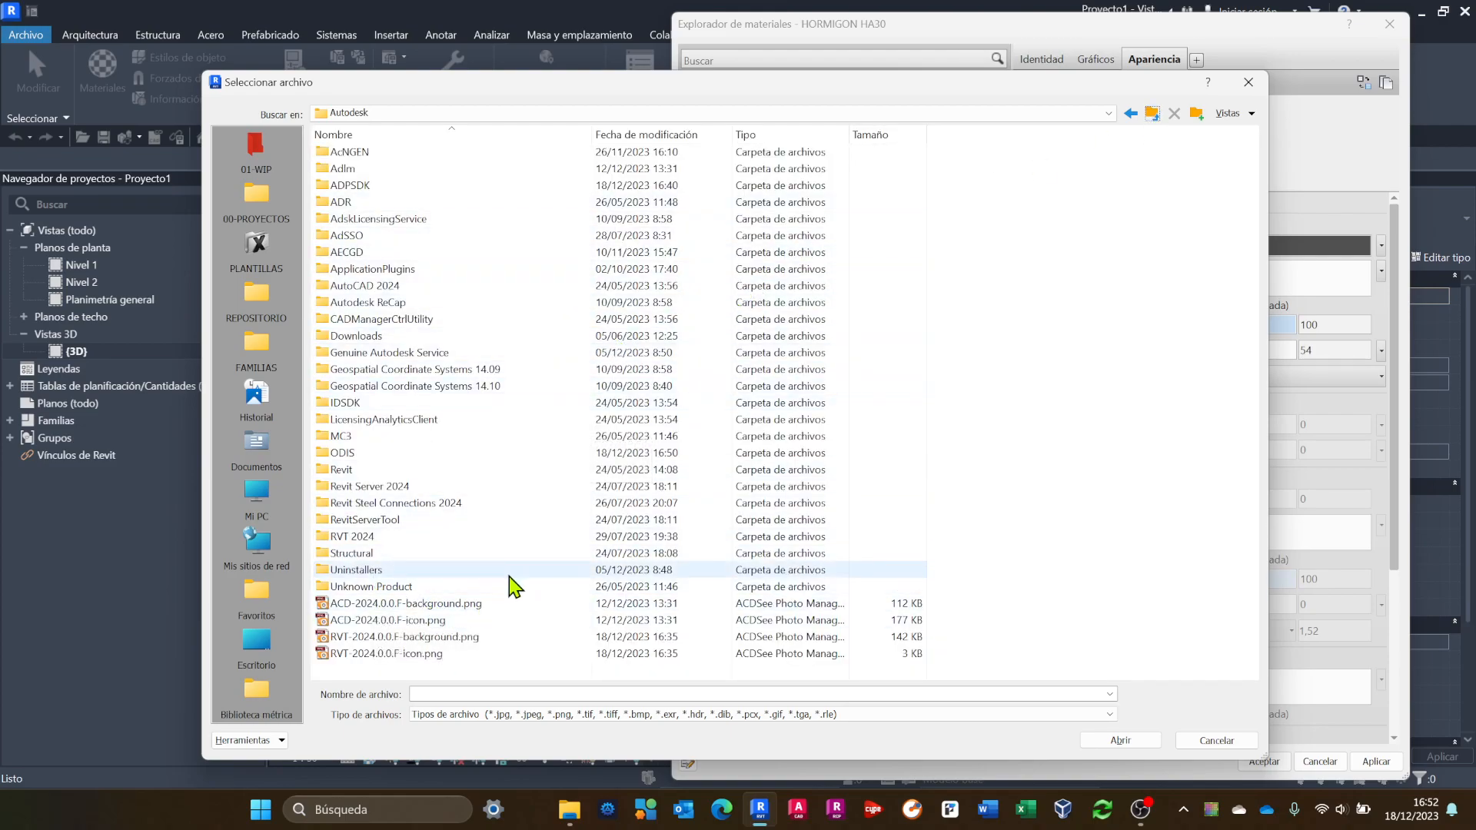
{"action": "left_click", "coordinate": [1248, 82]}
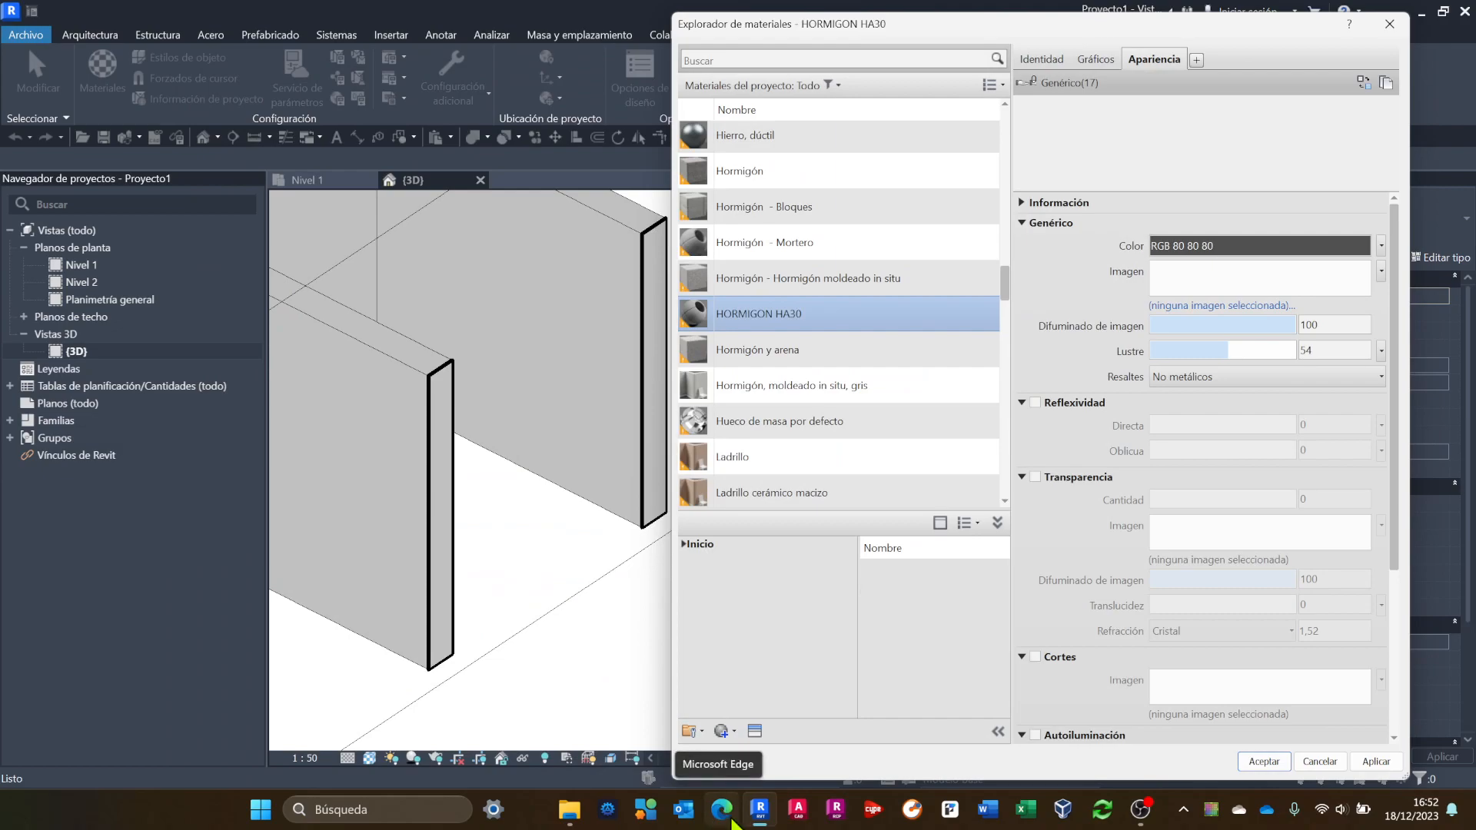
Switch to Microsoft Edge, open Google with its cookies accepted and search for TEXTURA HORMIGON.
{"action": "left_click", "coordinate": [722, 811]}
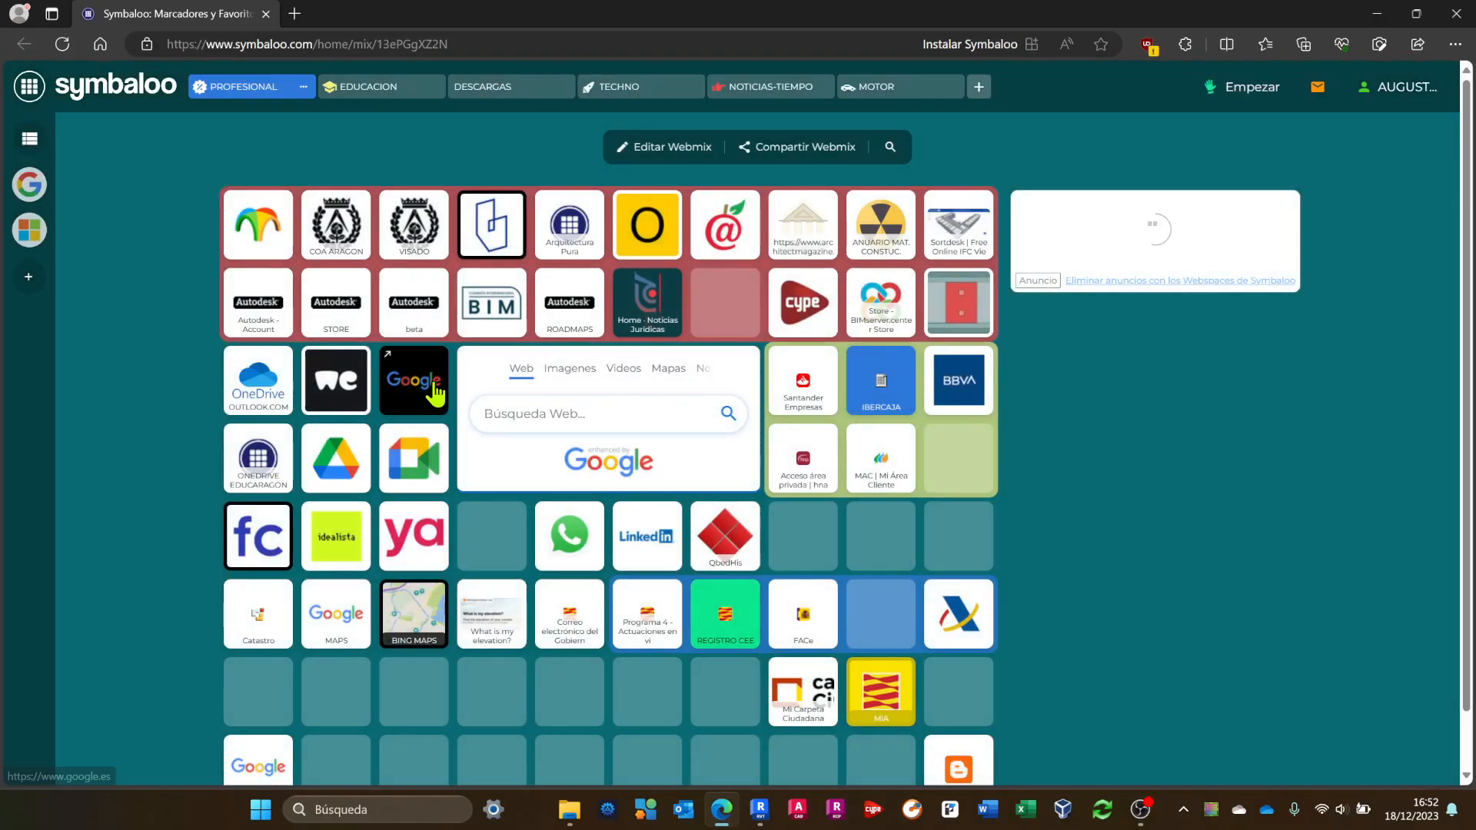
{"action": "left_click", "coordinate": [410, 387]}
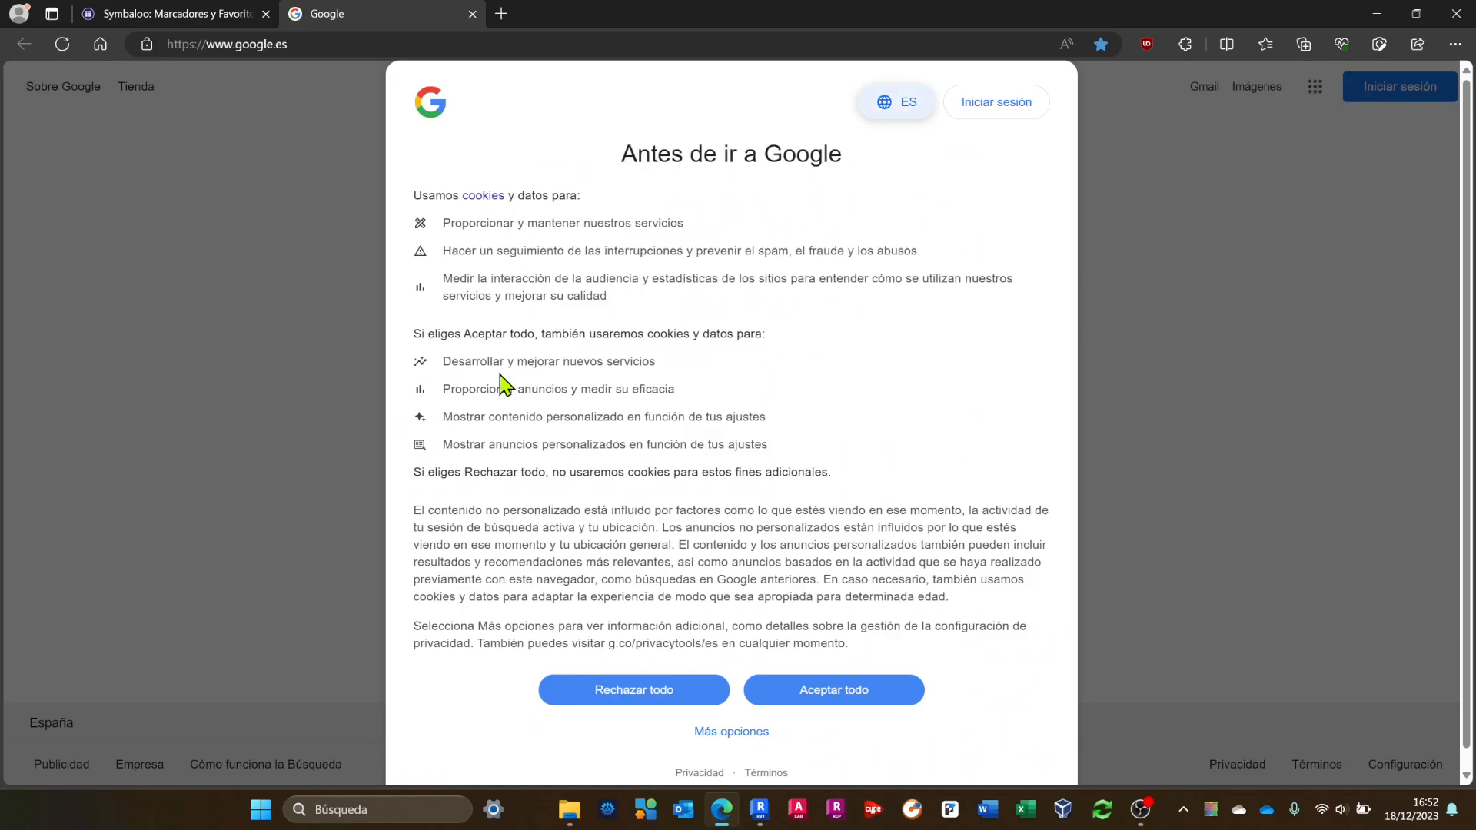
{"action": "left_click", "coordinate": [850, 688]}
{"action": "left_click", "coordinate": [635, 401]}
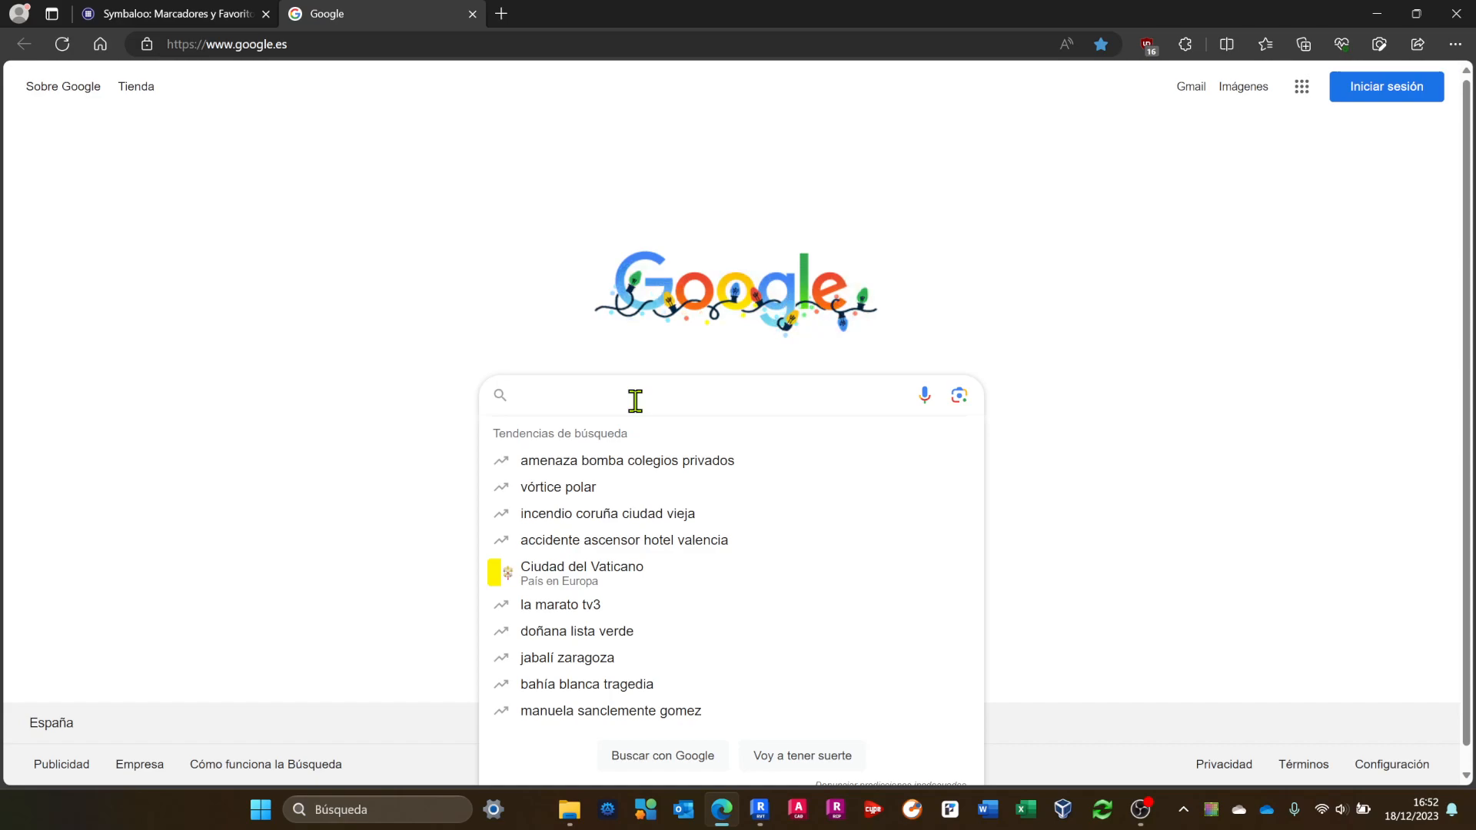
{"action": "type", "text": "TEXTU"}
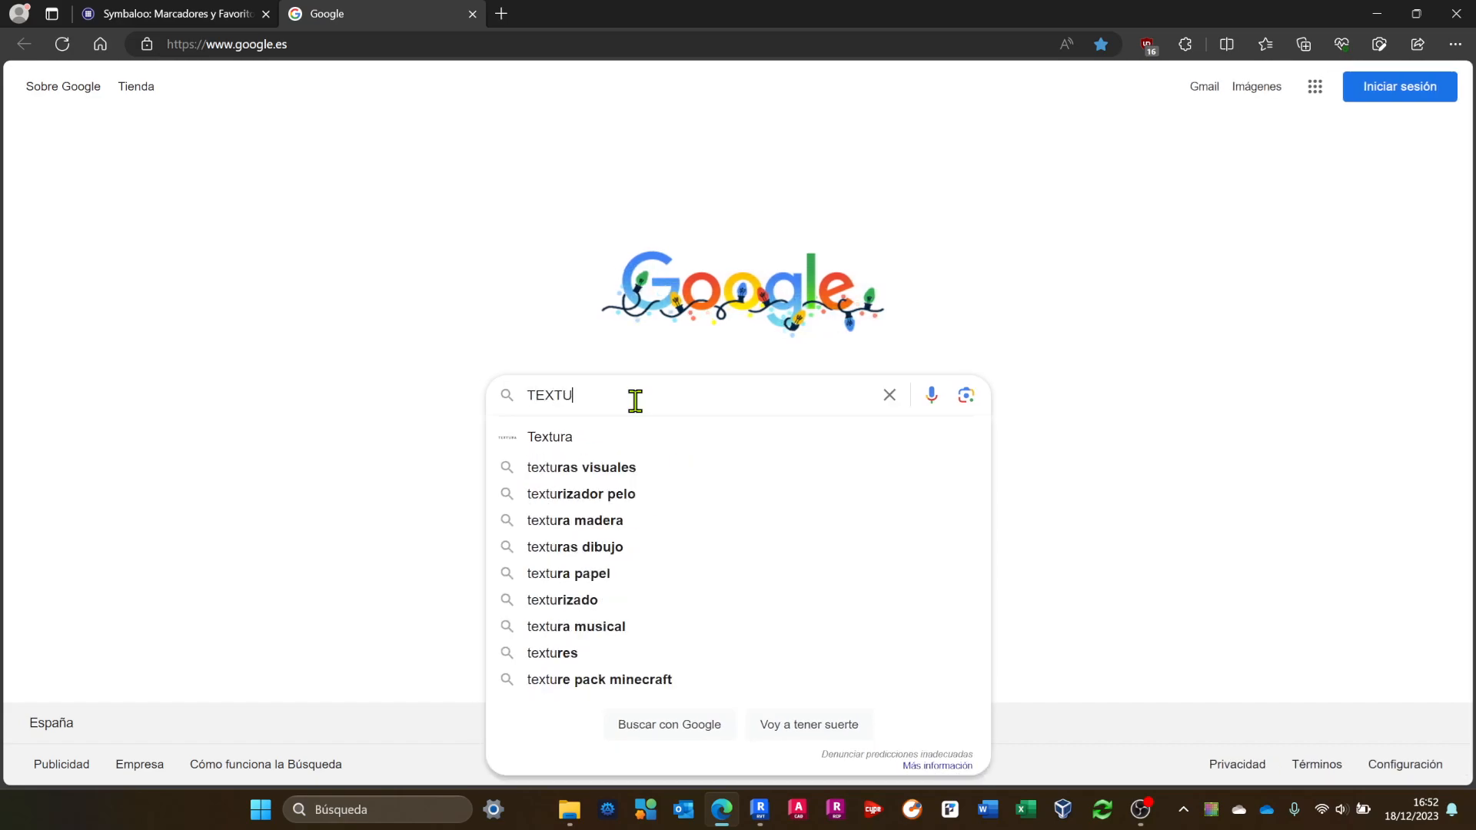
{"action": "type", "text": "RA HORMIGON"}
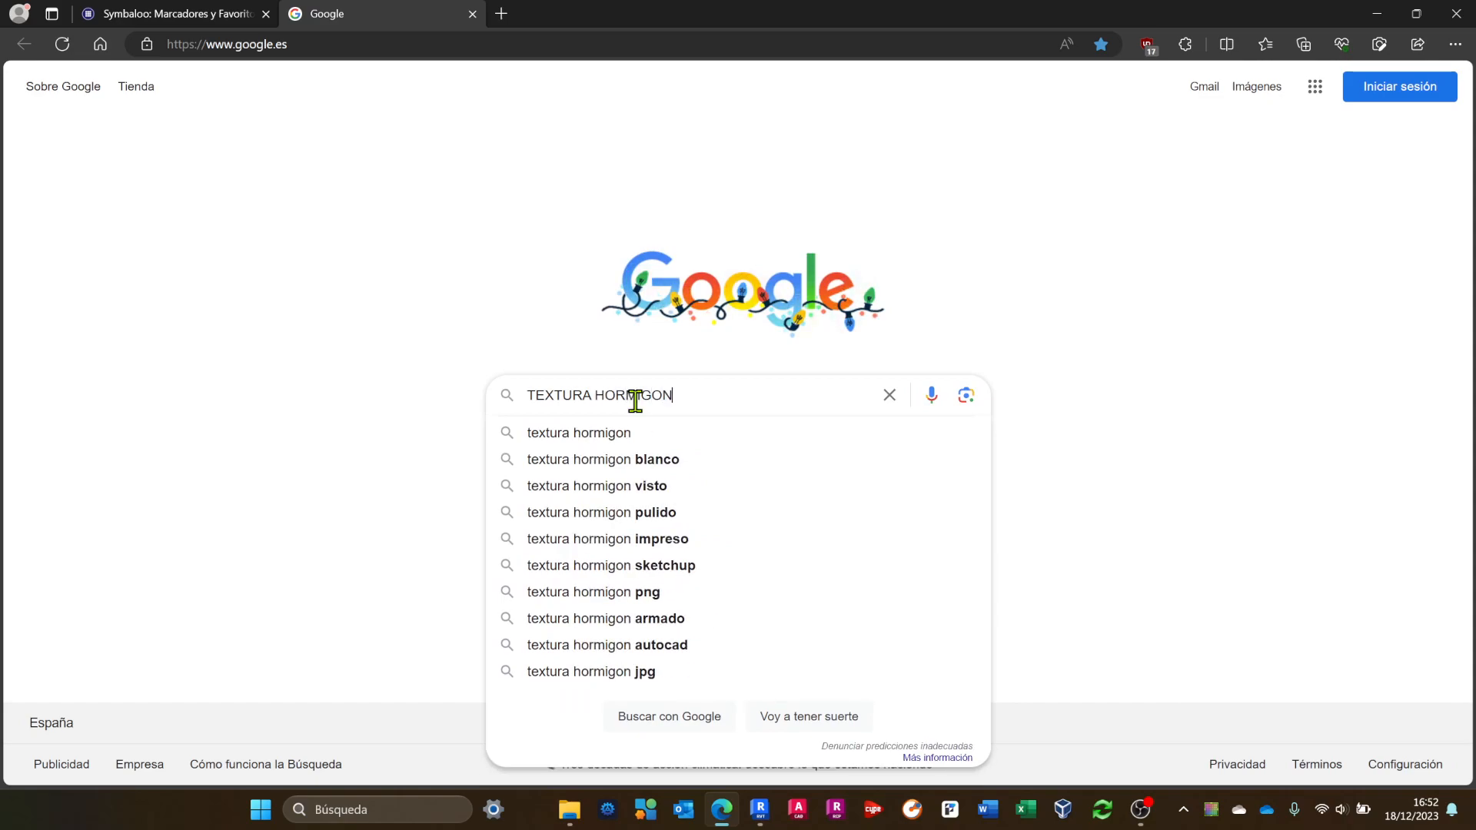
{"action": "key", "text": "Return"}
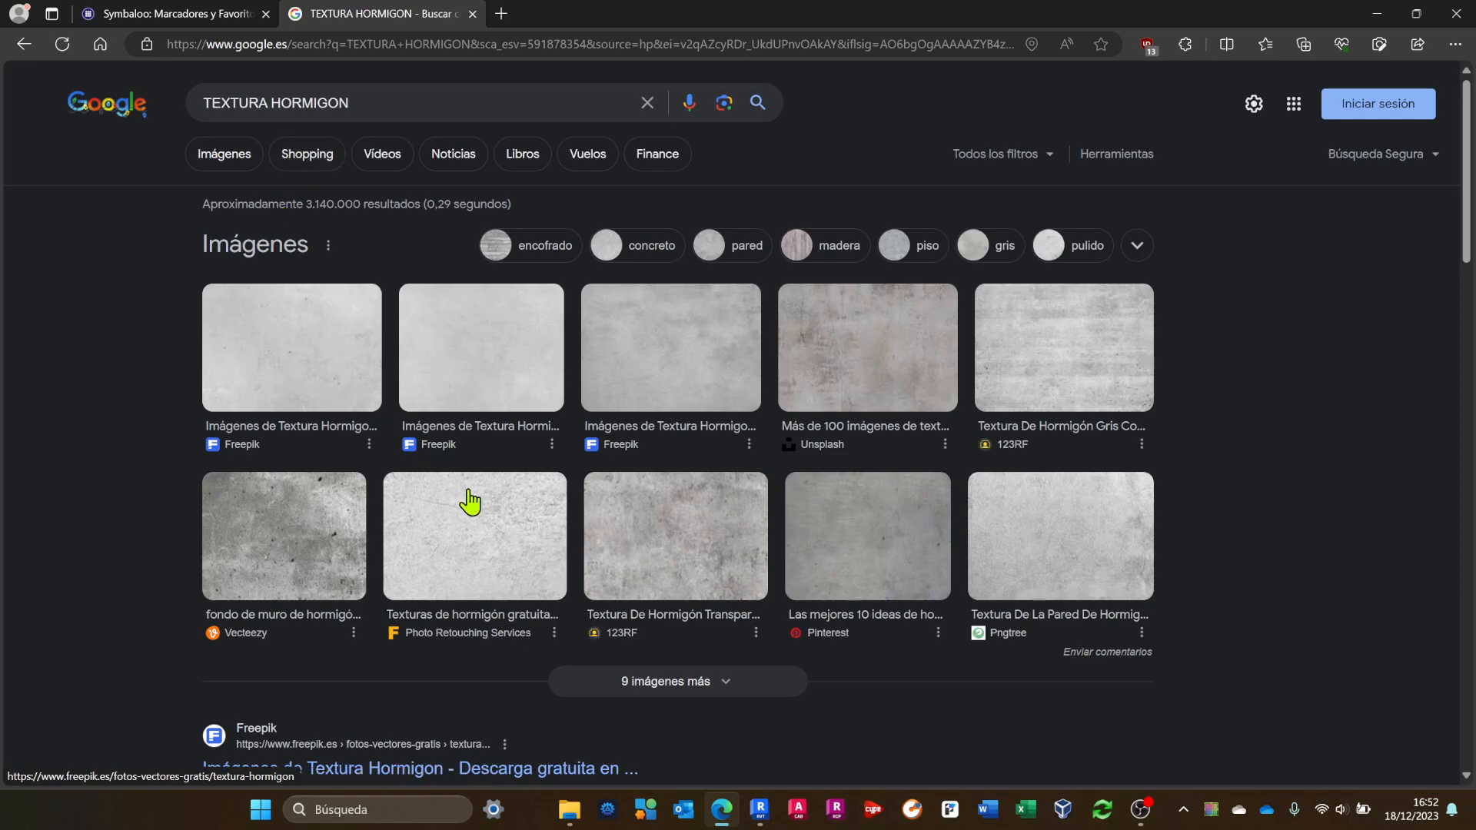
Open the Freepik result for Textura Hormigon and view its second photo, the cracked concrete wall, accepting the privacy notice.
{"action": "scroll", "coordinate": [469, 501], "scroll_direction": "down", "scroll_amount": 4}
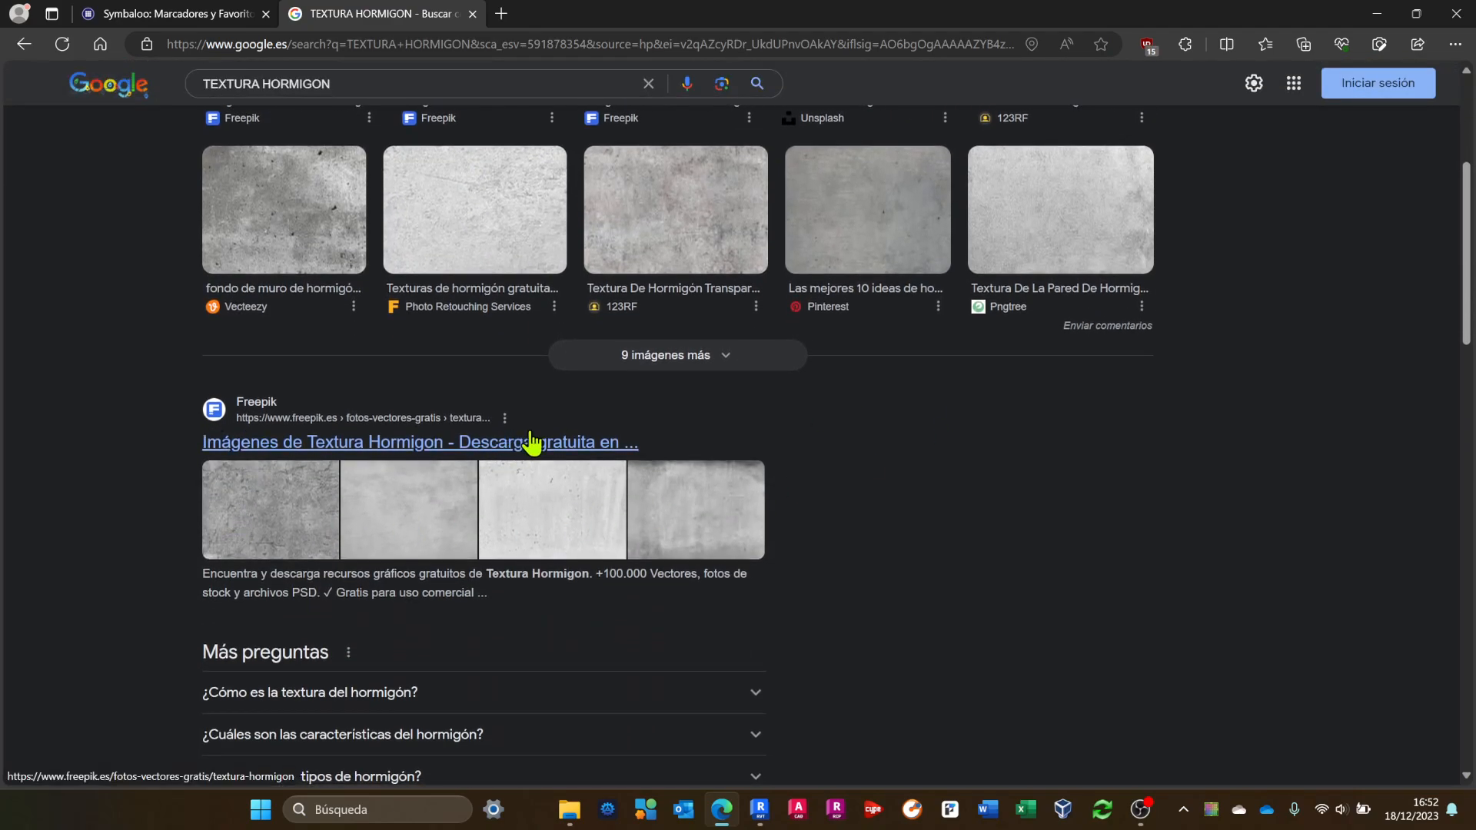
{"action": "left_click", "coordinate": [385, 443]}
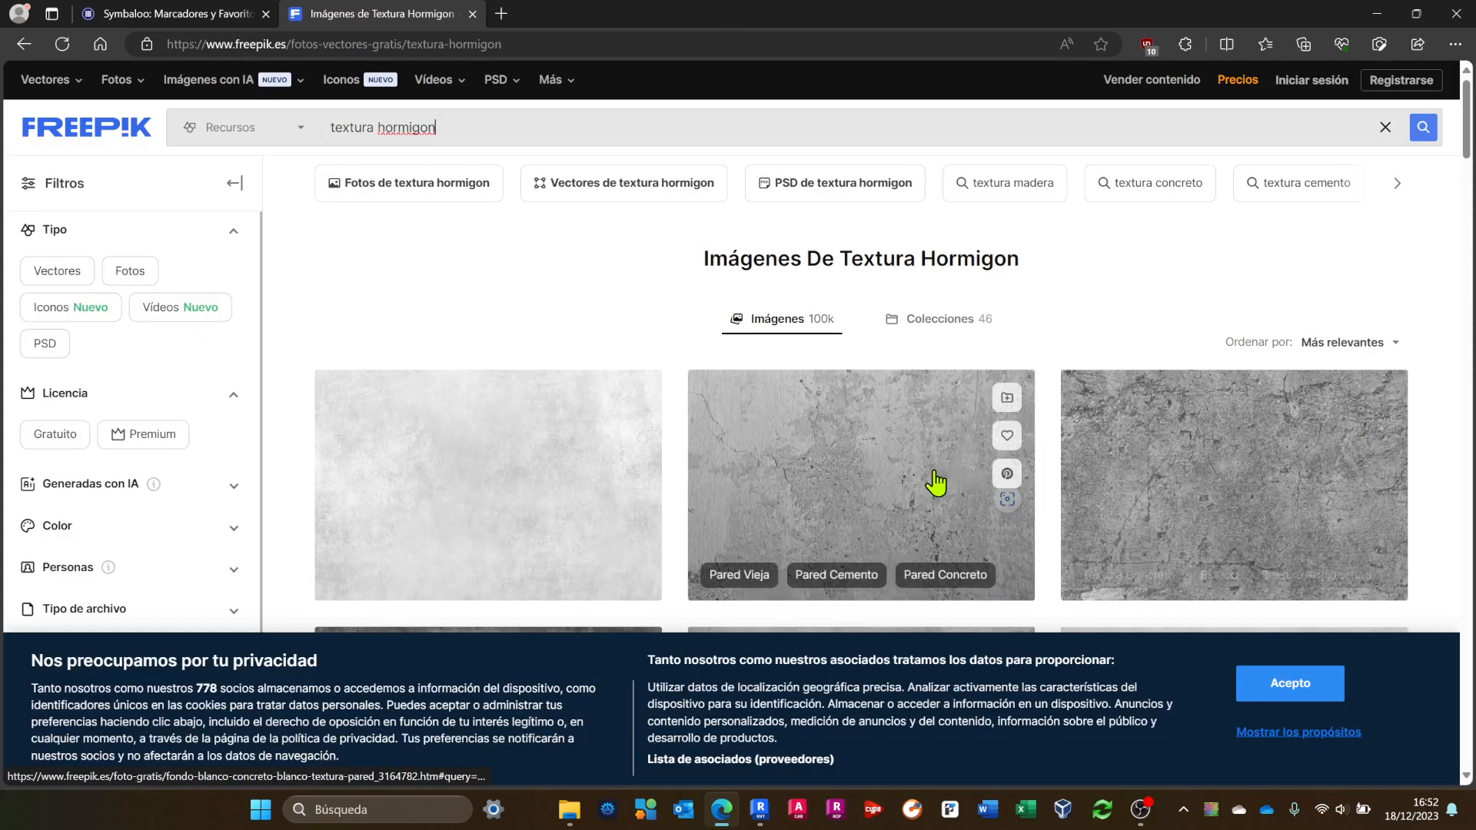
{"action": "left_click", "coordinate": [897, 483]}
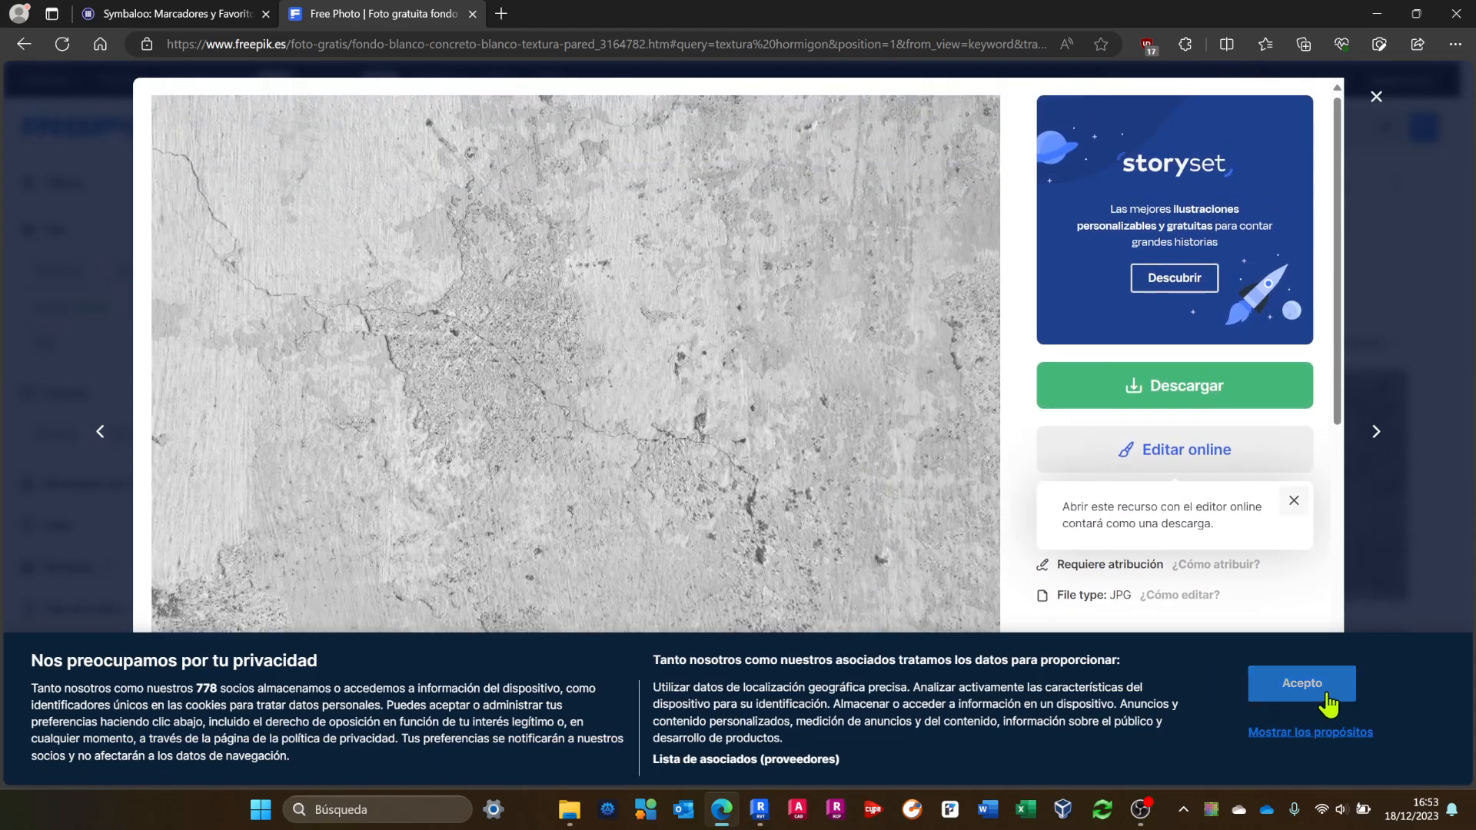
{"action": "left_click", "coordinate": [1285, 694]}
{"action": "scroll", "coordinate": [878, 500], "scroll_direction": "down", "scroll_amount": 3}
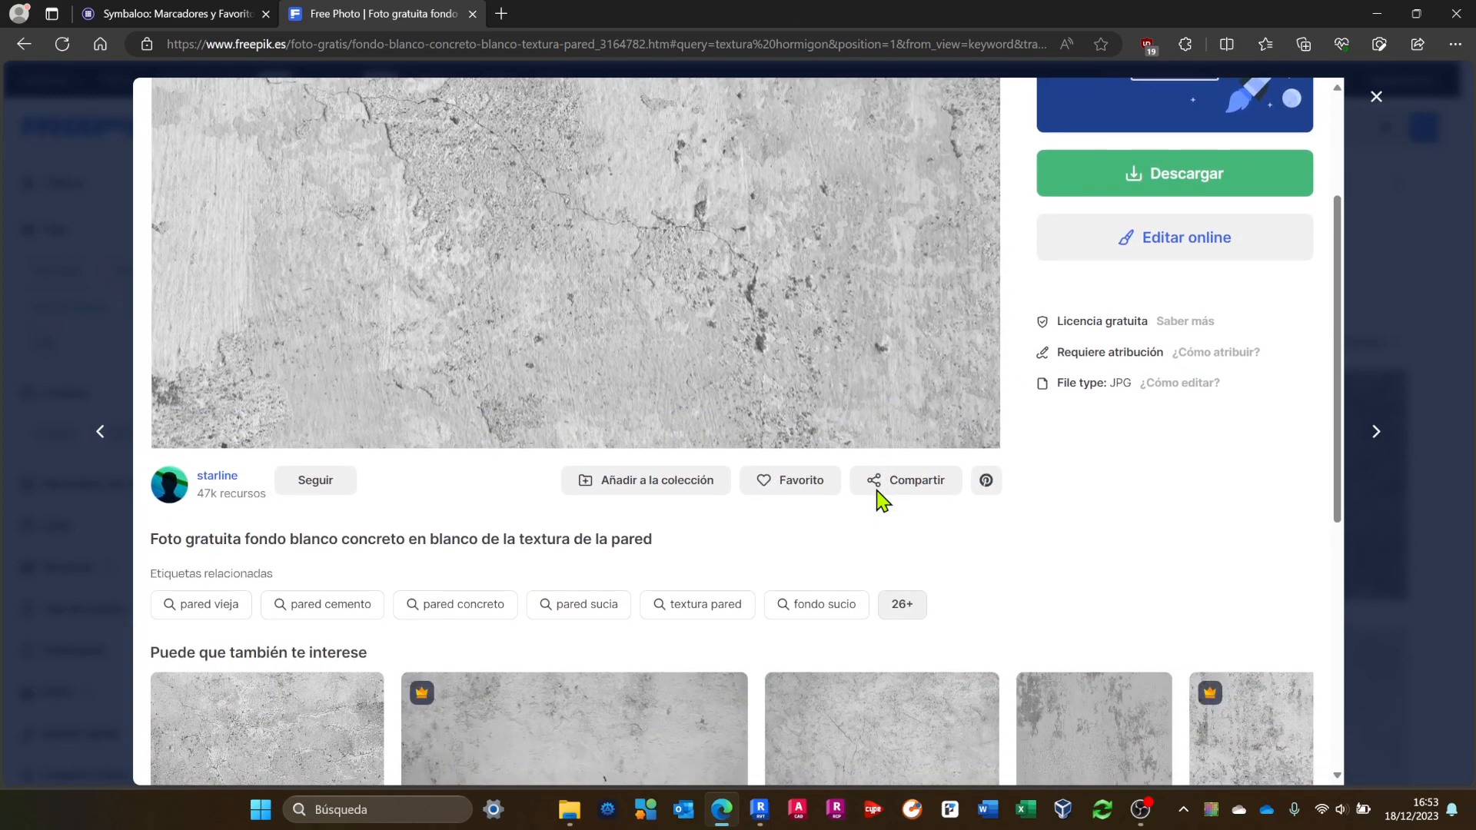
{"action": "scroll", "coordinate": [880, 500], "scroll_direction": "up", "scroll_amount": 3}
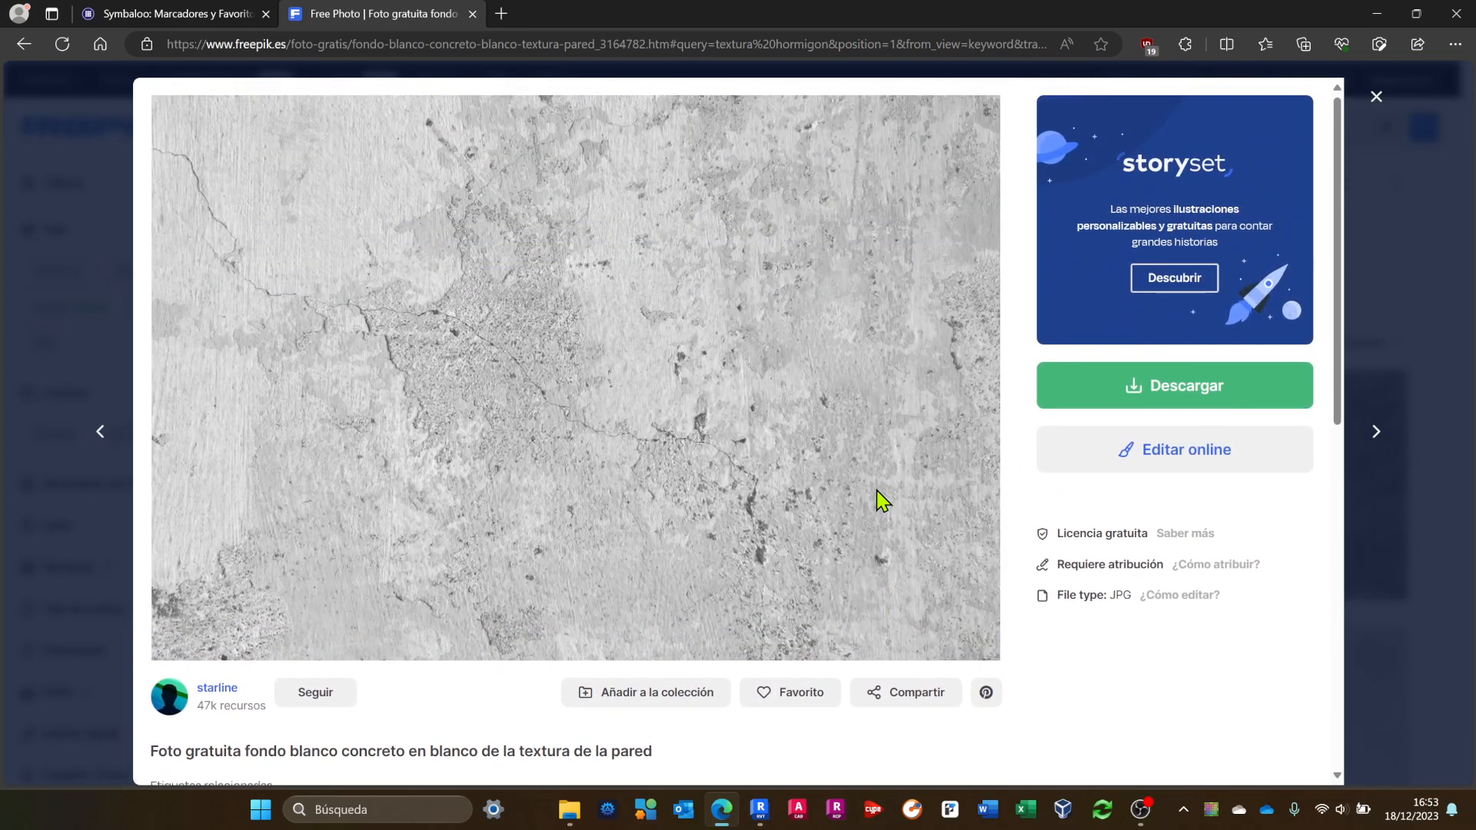
Download the cracked concrete wall photo with the free option and dismiss the attribution notice.
{"action": "left_click", "coordinate": [1182, 394]}
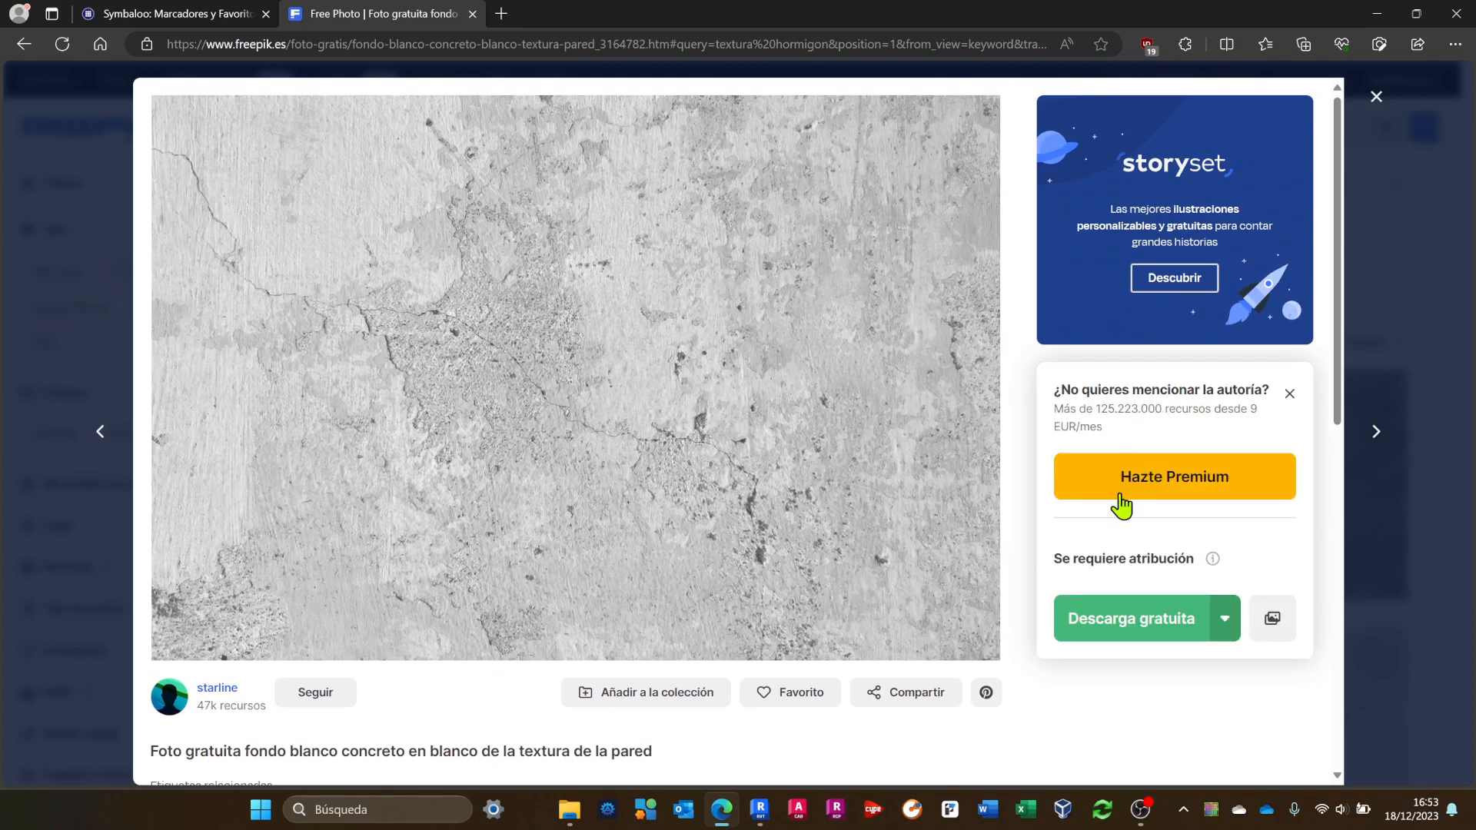
{"action": "left_click", "coordinate": [1151, 621]}
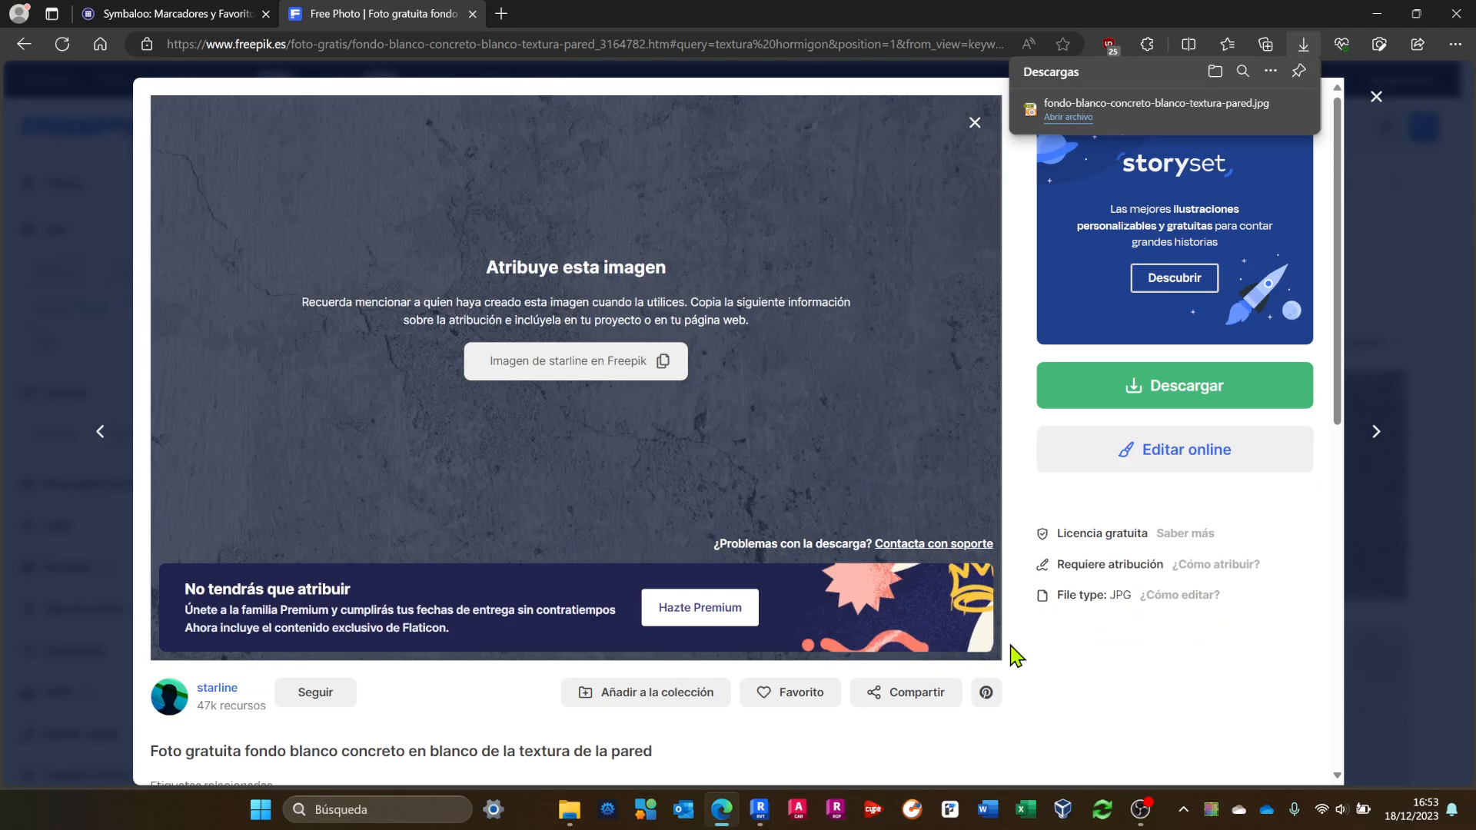
{"action": "left_click", "coordinate": [974, 123]}
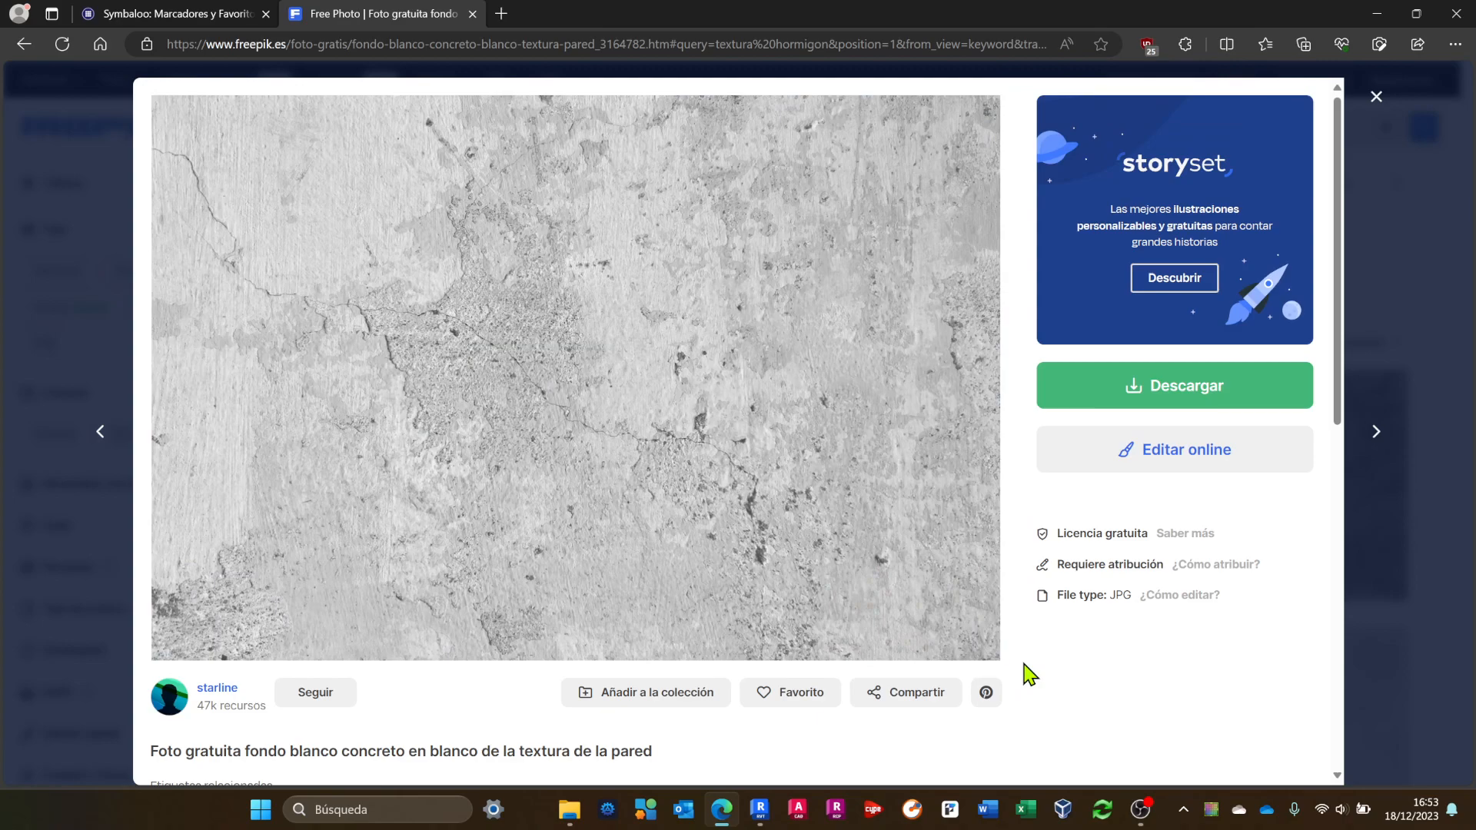
{"action": "key", "text": "shift+super+s"}
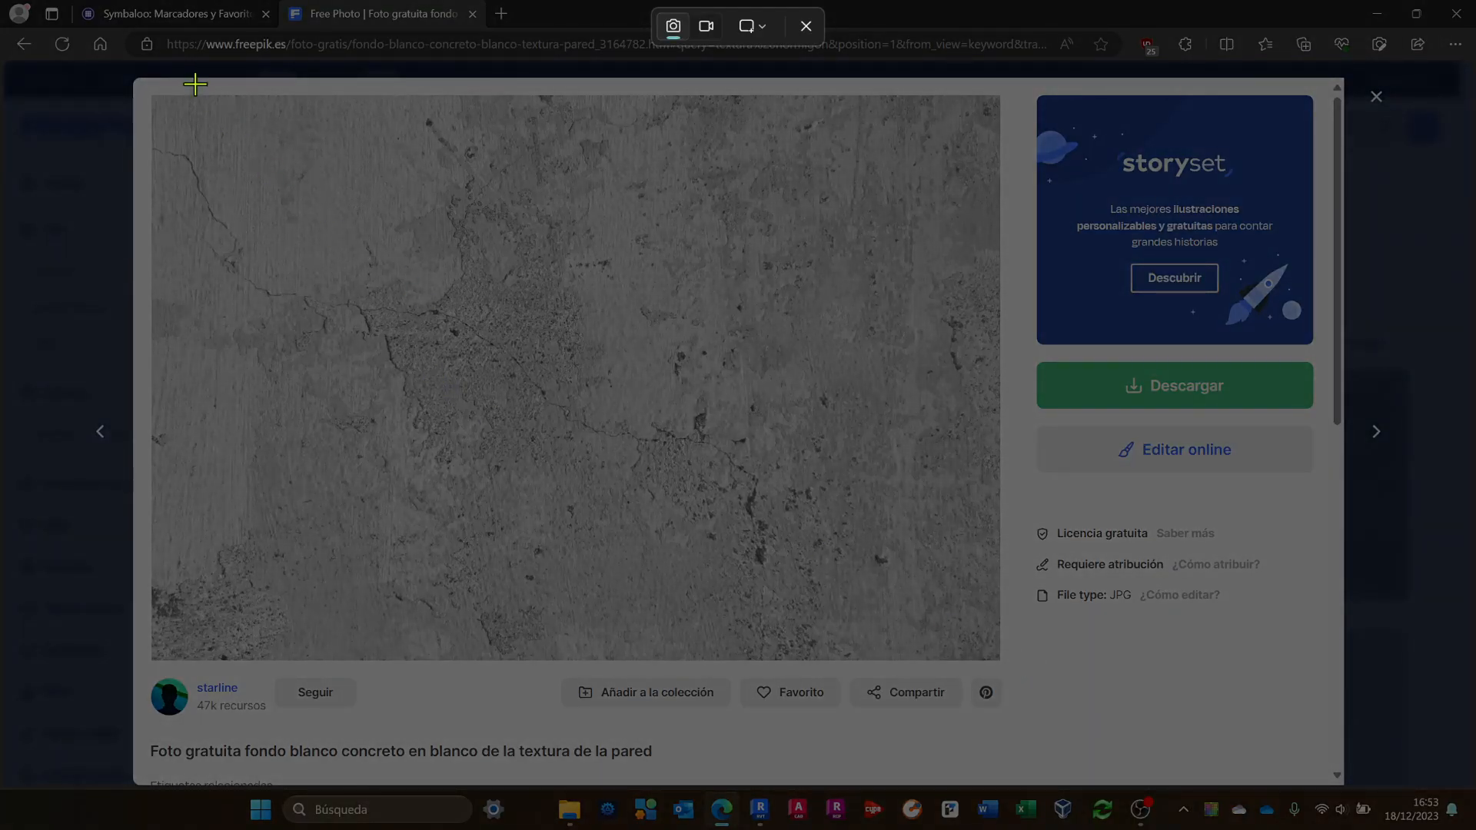
{"action": "left_click_drag", "start_coordinate": [151, 97], "coordinate": [997, 659]}
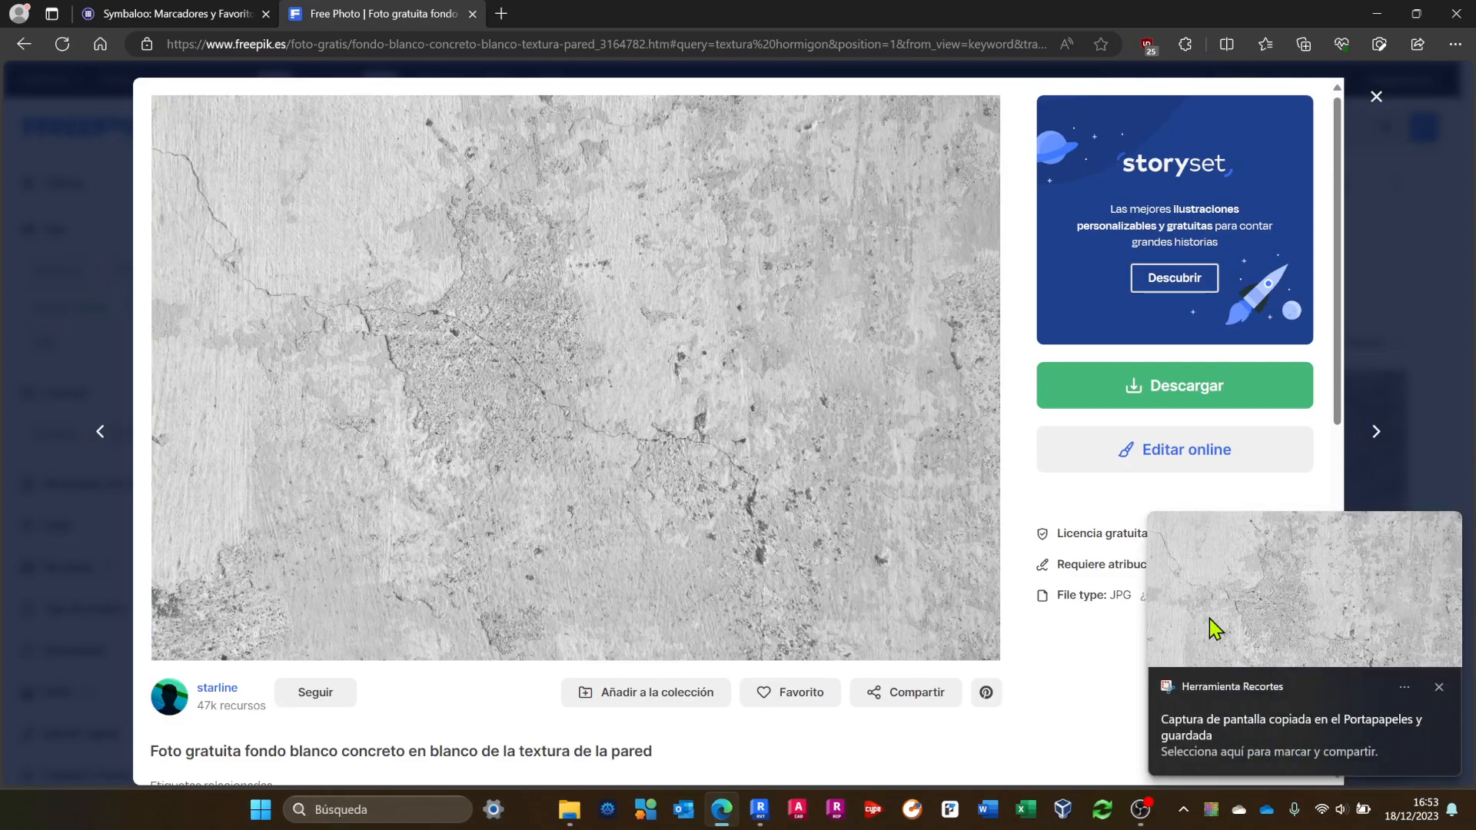
{"action": "left_click", "coordinate": [1303, 610]}
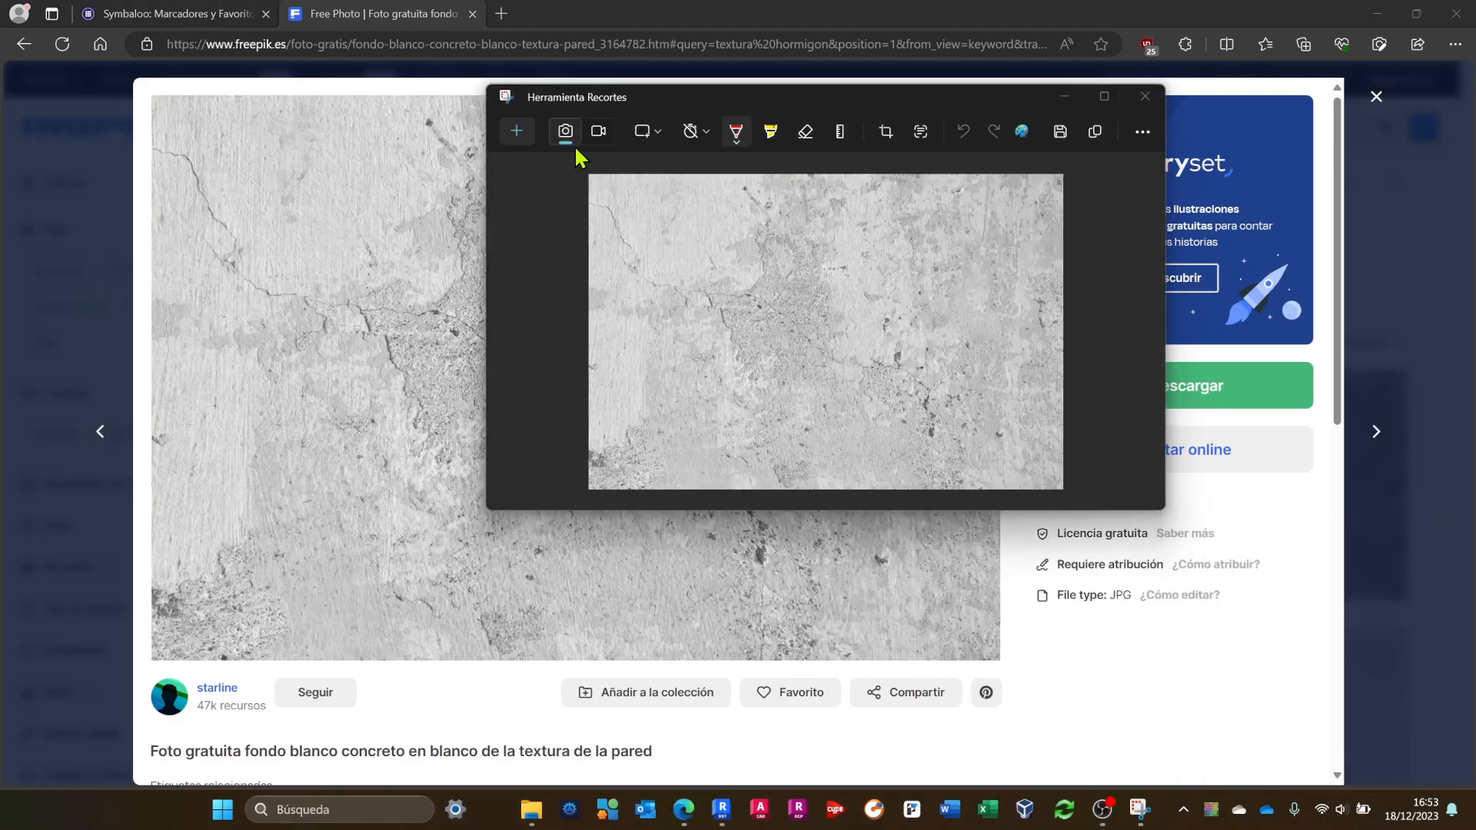
{"action": "left_click", "coordinate": [1145, 97]}
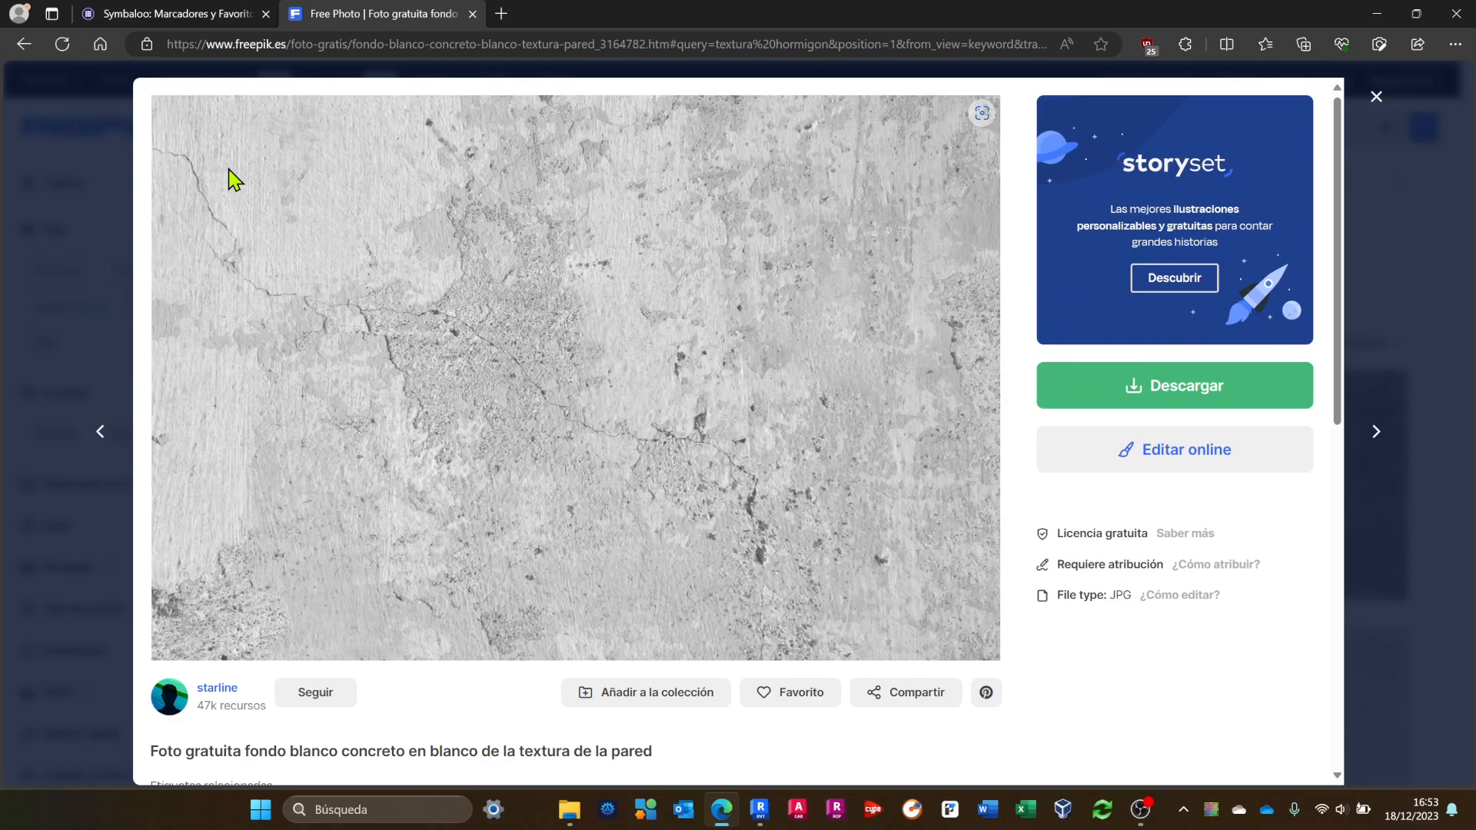
Capture the area of the cracked concrete wall photo as a screen snip and open it in Herramienta Recortes.
{"action": "key", "text": "super+shift+s"}
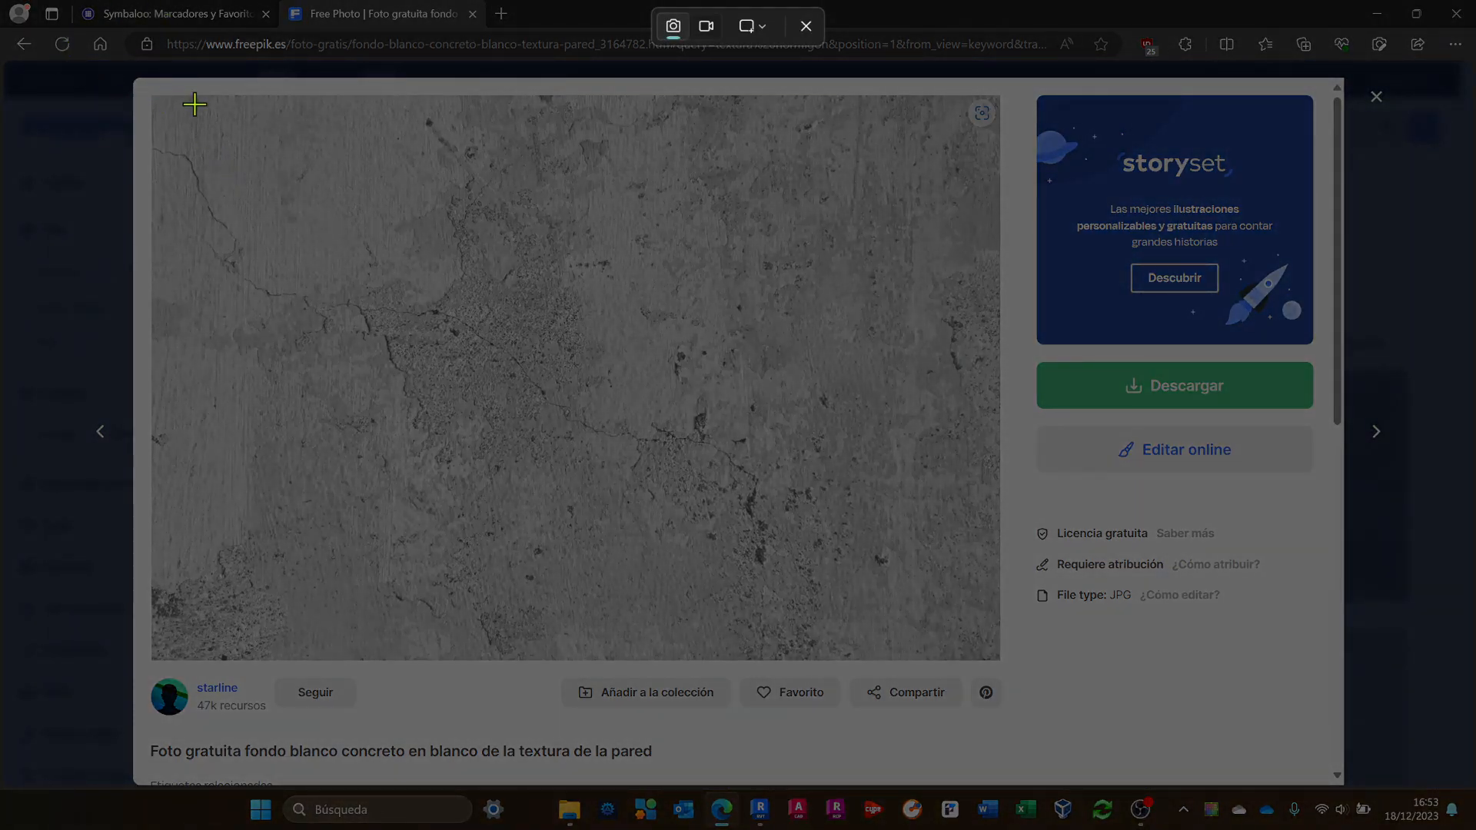
{"action": "left_click_drag", "start_coordinate": [156, 99], "coordinate": [993, 654]}
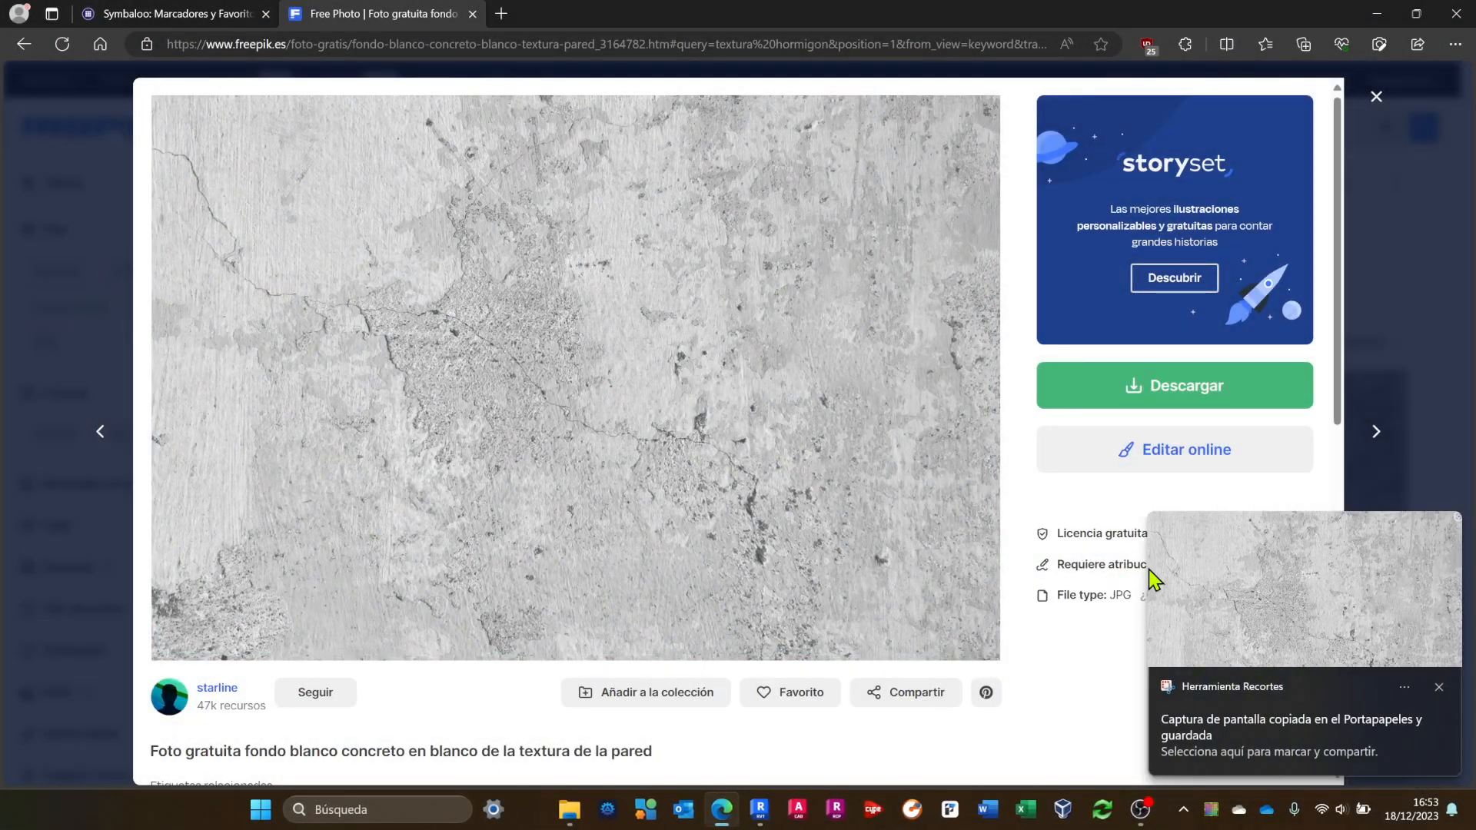
{"action": "left_click", "coordinate": [1250, 615]}
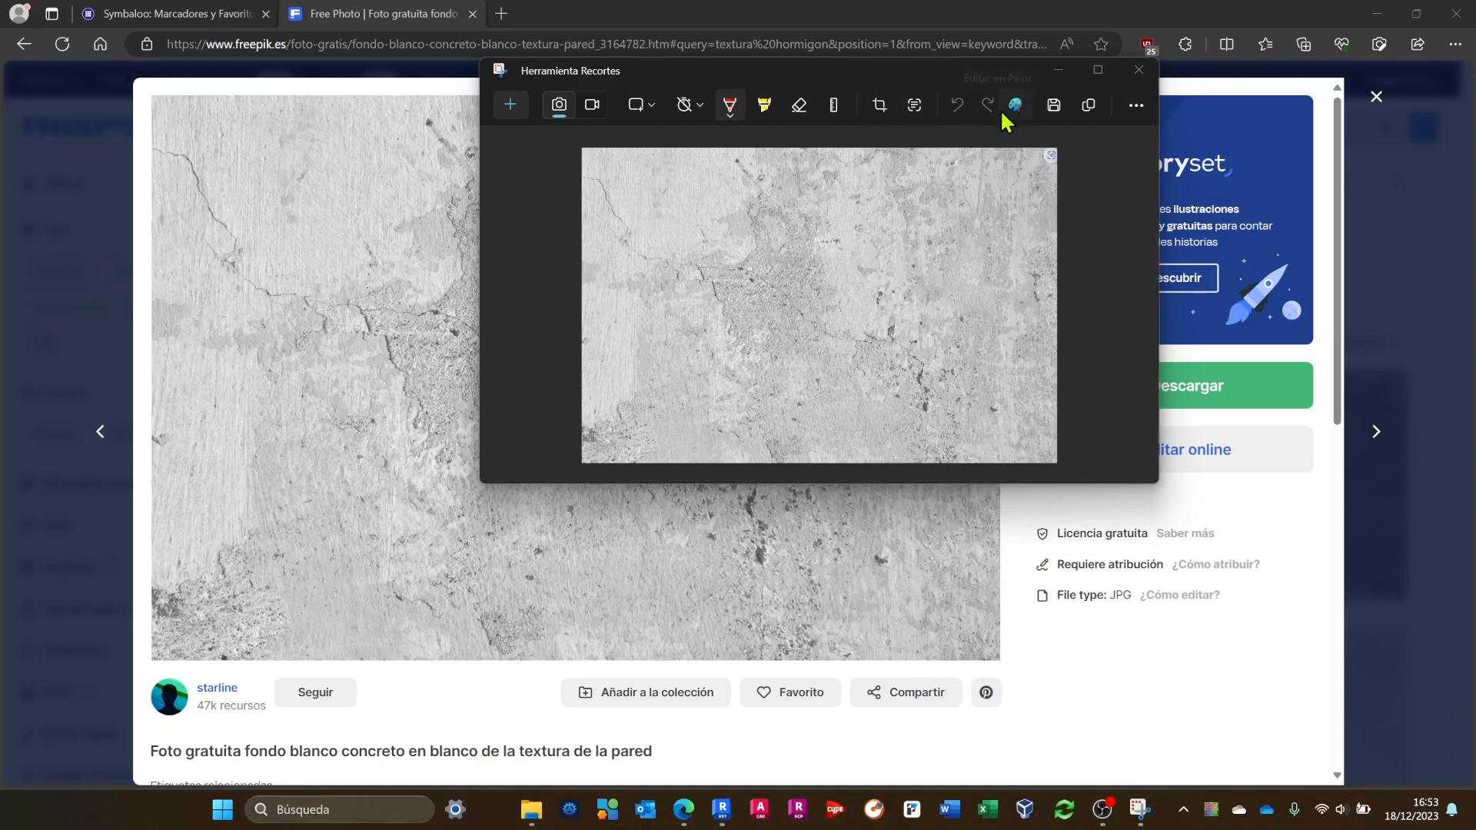
Save the snip as a PNG named HORMIGON 1 in Escritorio and return to Revit.
{"action": "left_click", "coordinate": [1054, 106]}
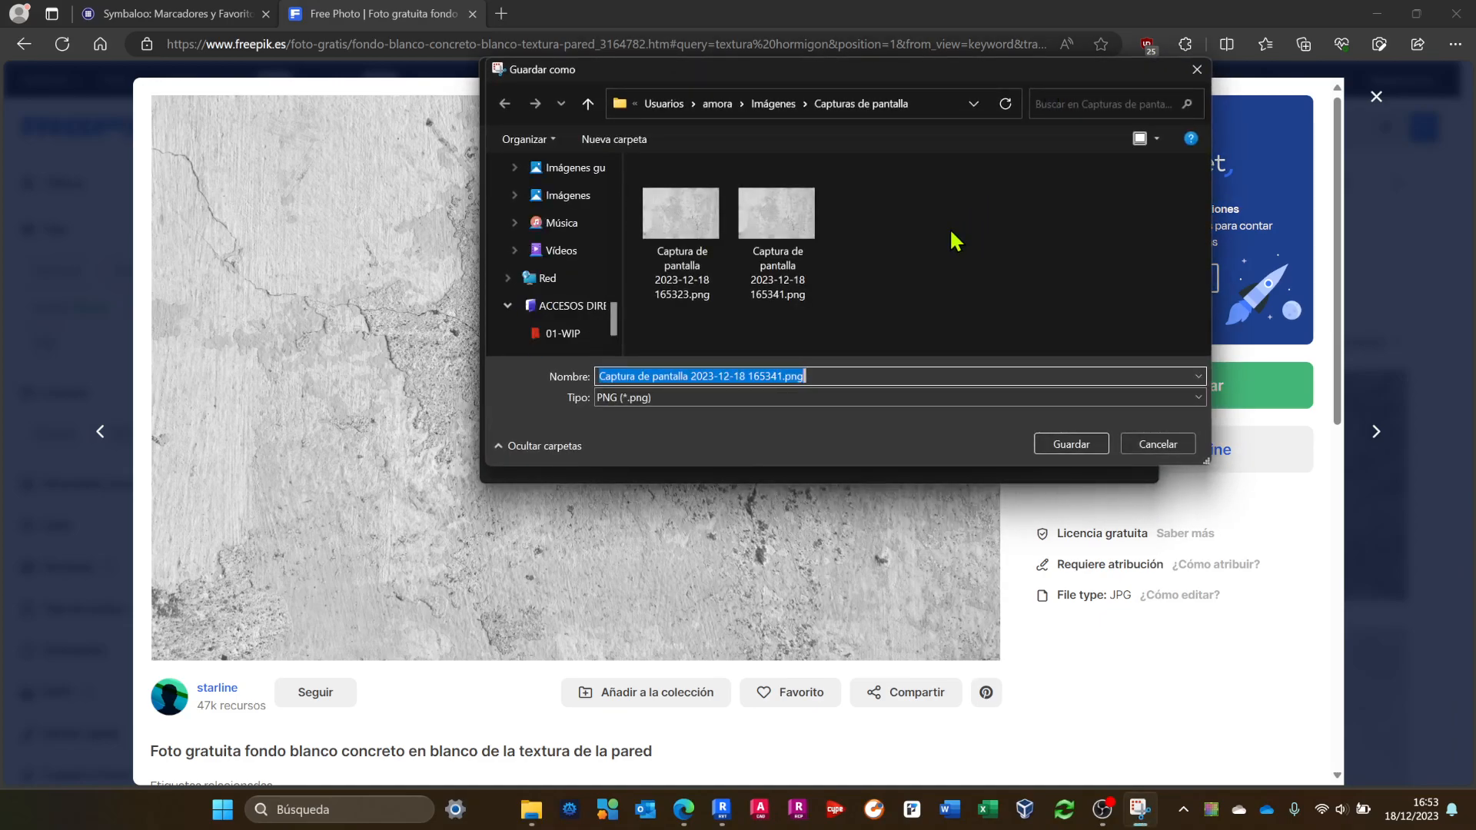
{"action": "scroll", "coordinate": [571, 287], "scroll_direction": "up", "scroll_amount": 3}
{"action": "scroll", "coordinate": [572, 285], "scroll_direction": "down", "scroll_amount": 5}
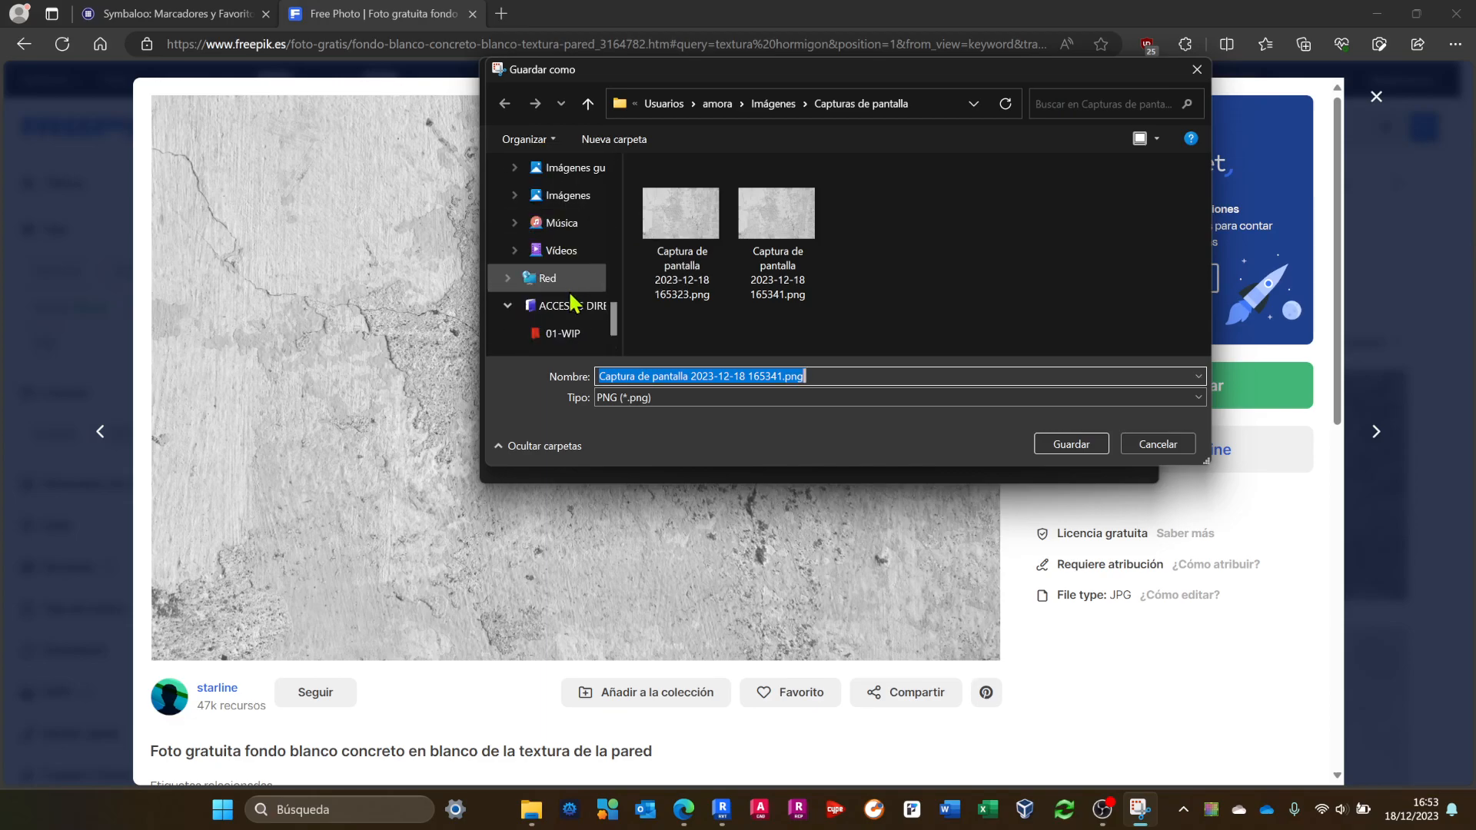
{"action": "scroll", "coordinate": [567, 315], "scroll_direction": "down", "scroll_amount": 1}
{"action": "scroll", "coordinate": [567, 292], "scroll_direction": "up", "scroll_amount": 3}
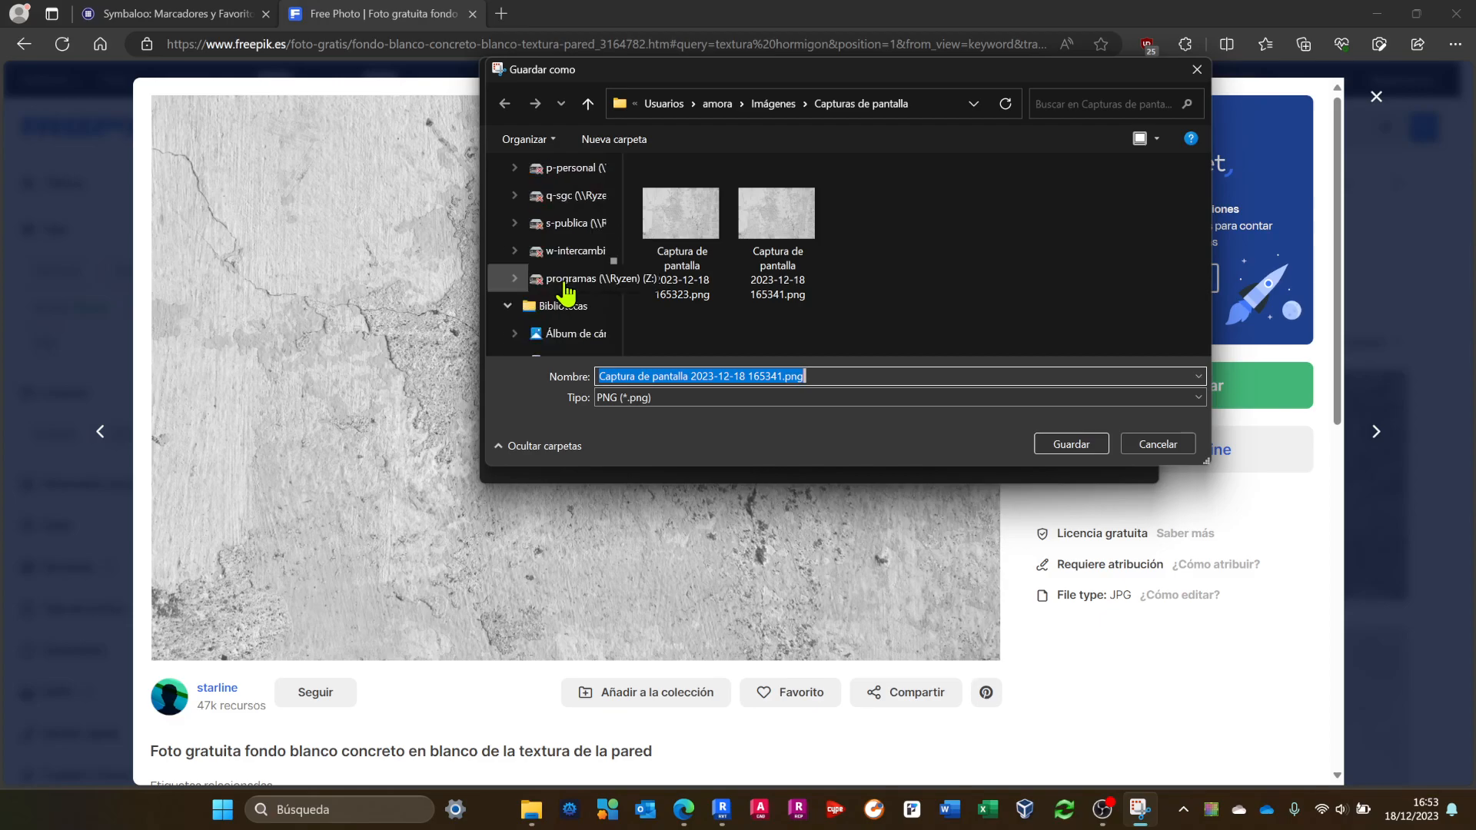
{"action": "scroll", "coordinate": [566, 292], "scroll_direction": "up", "scroll_amount": 8}
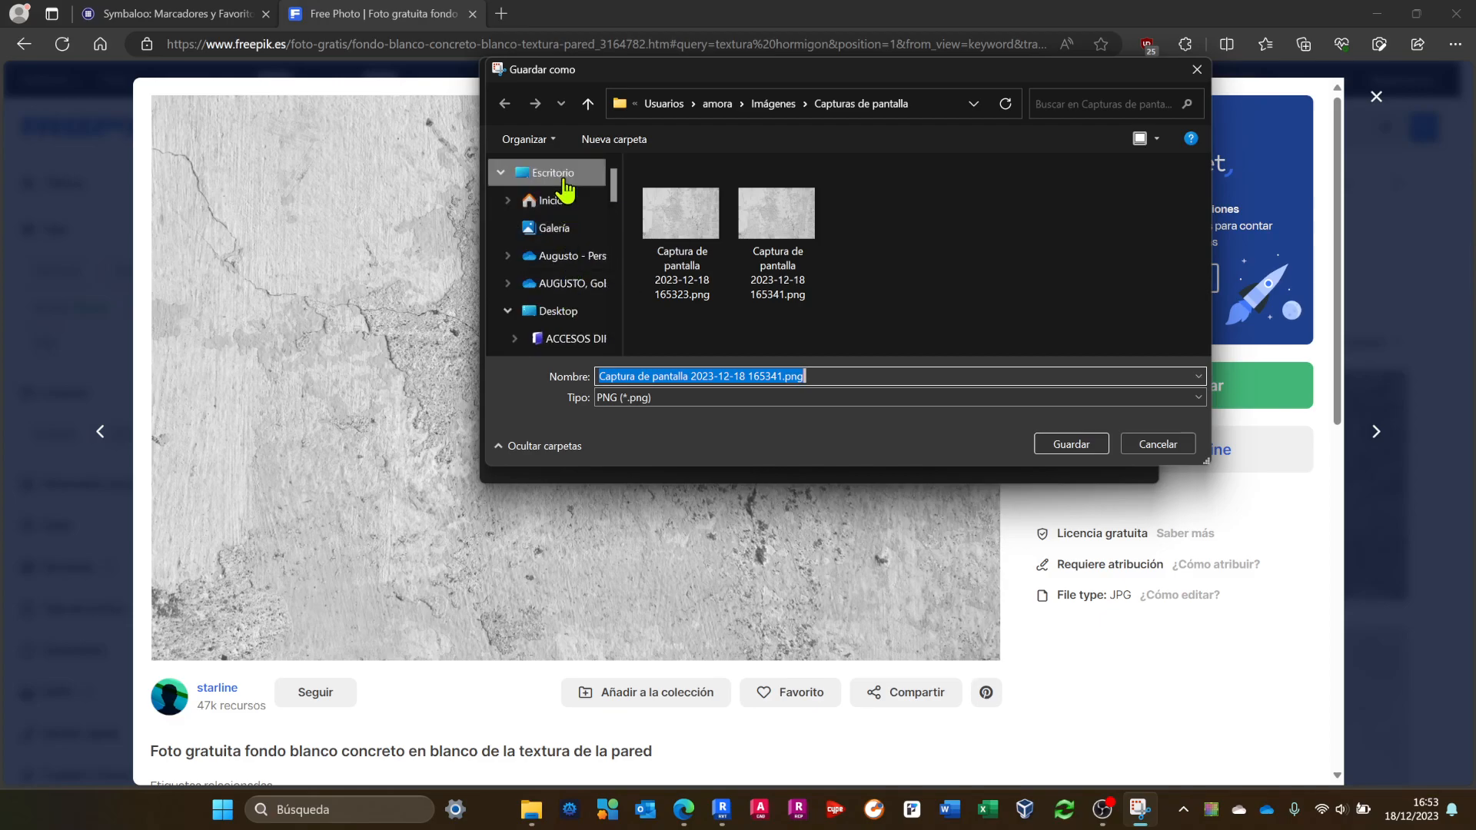
{"action": "left_click", "coordinate": [565, 178]}
{"action": "left_click", "coordinate": [820, 376]}
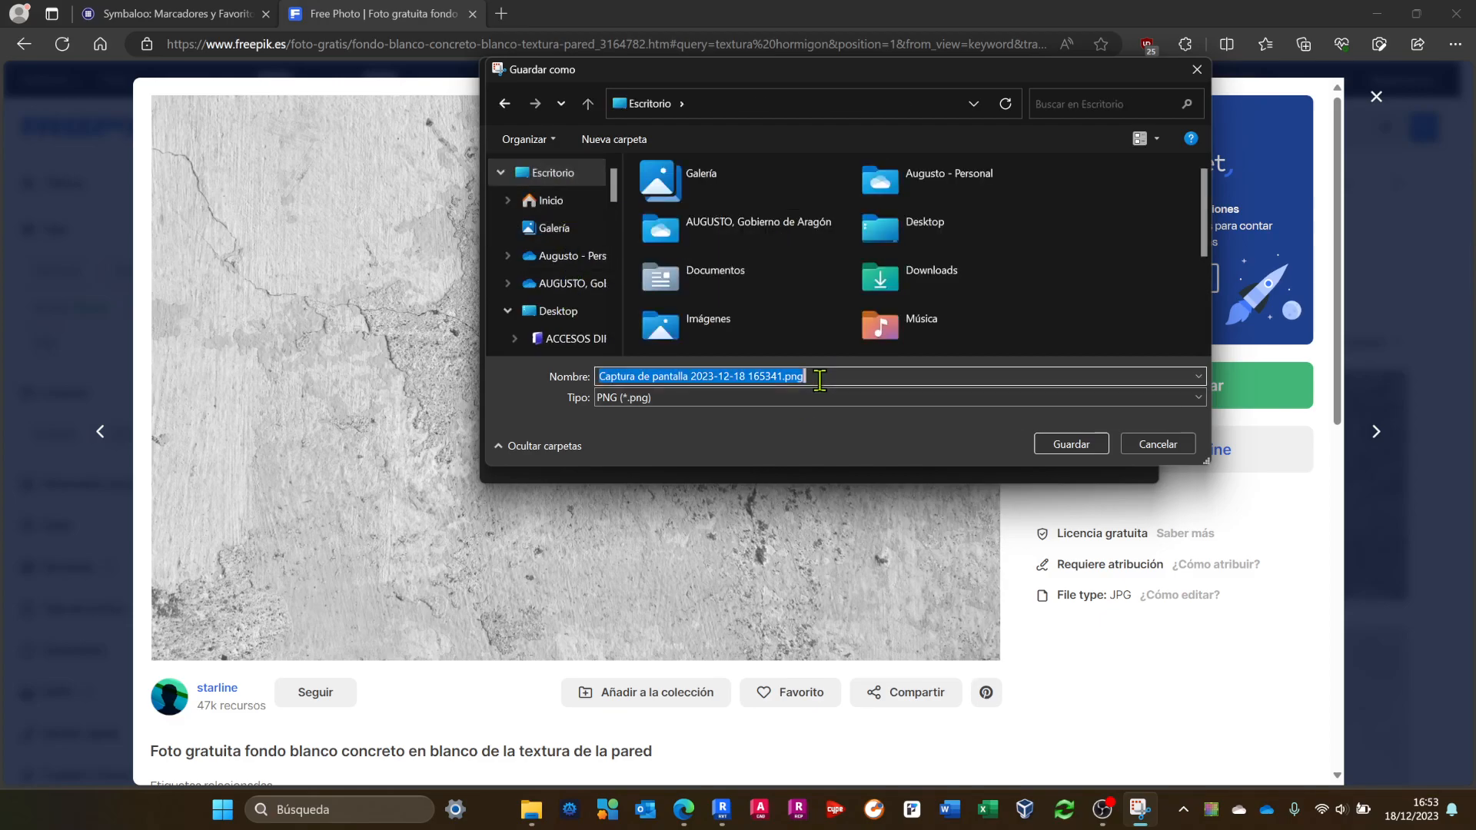
{"action": "type", "text": "HORMIGON 1"}
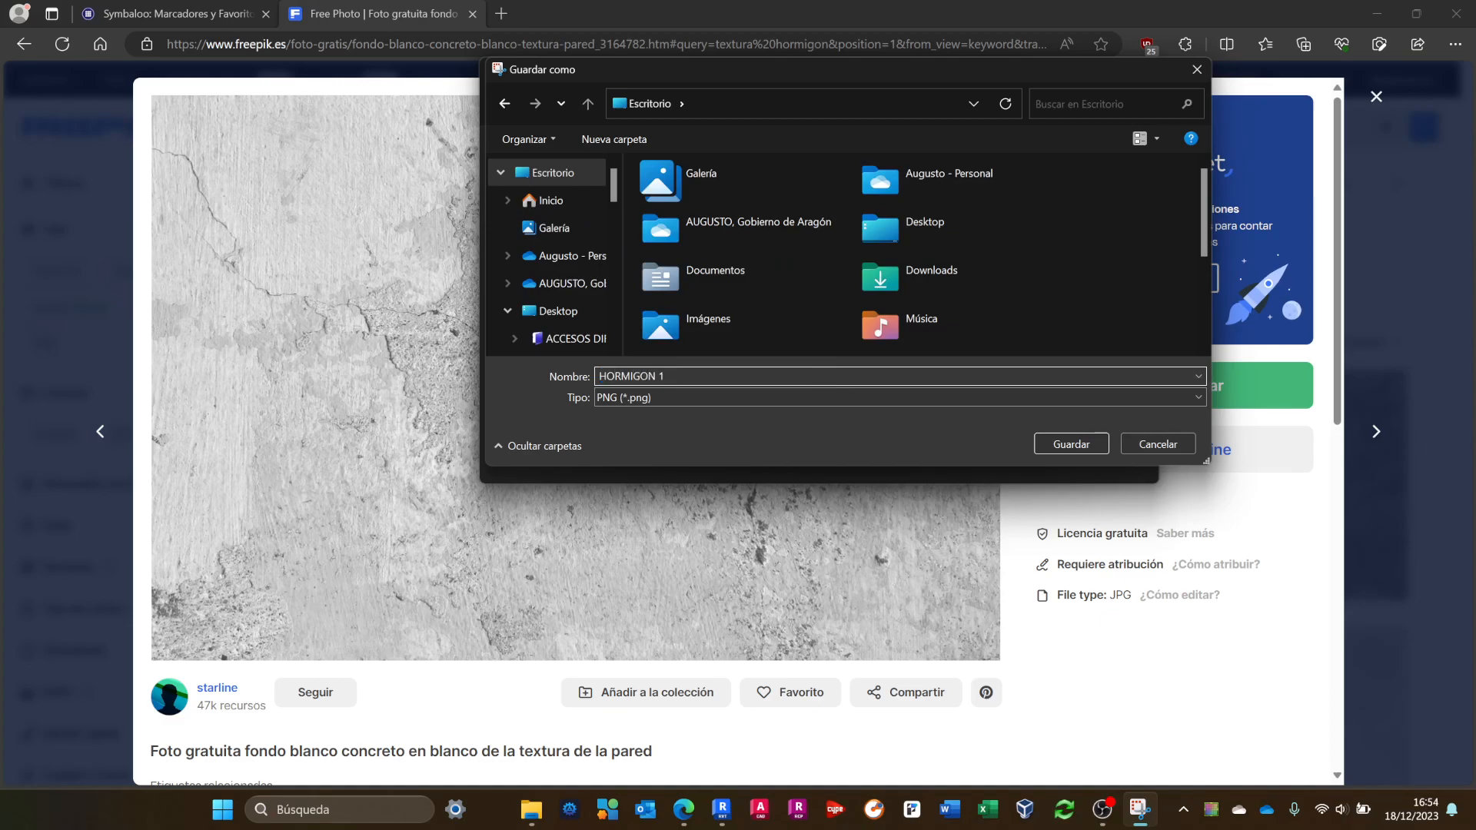
{"action": "key", "text": "Return"}
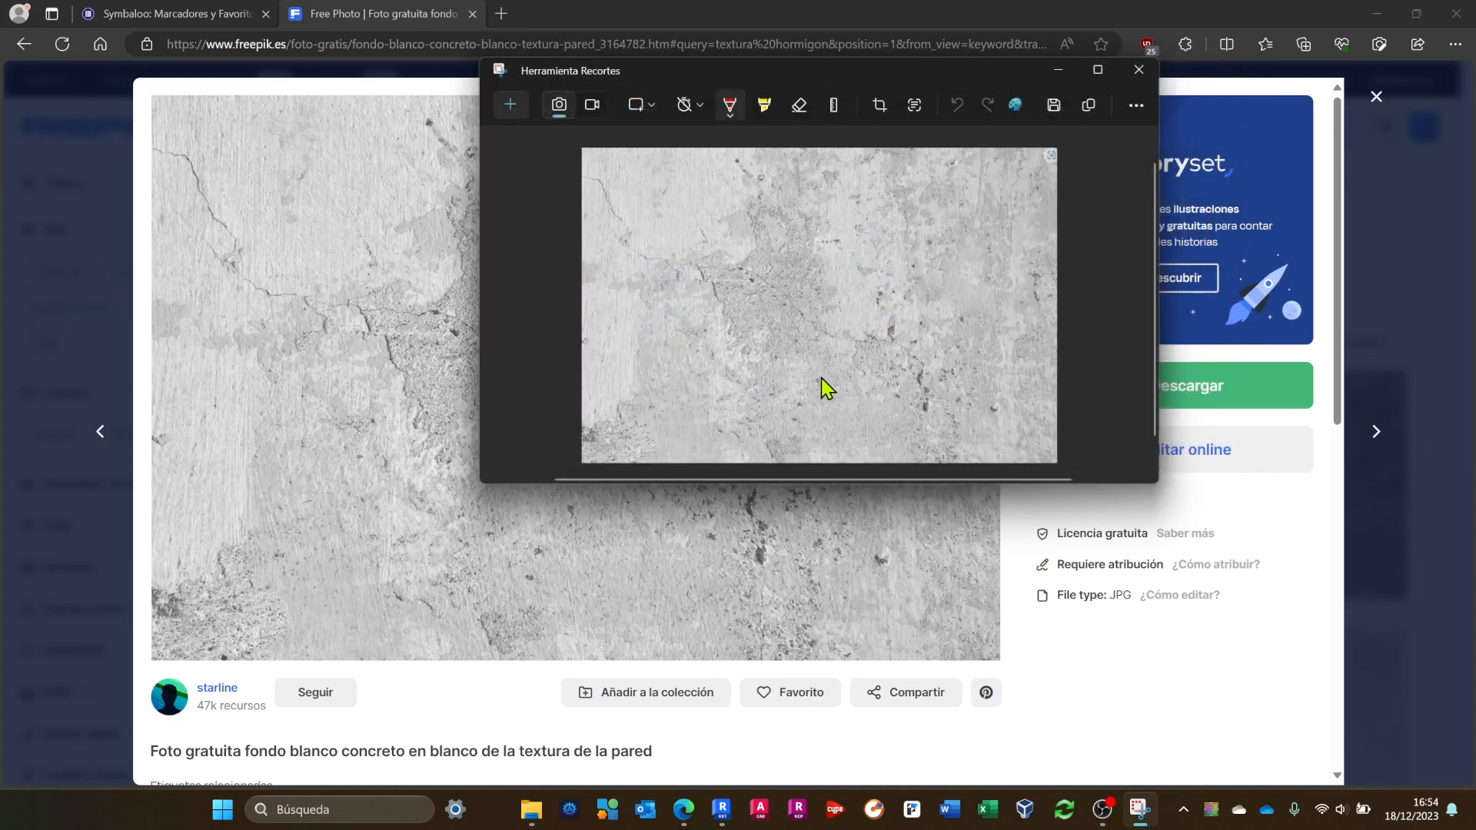
{"action": "left_click", "coordinate": [1145, 80]}
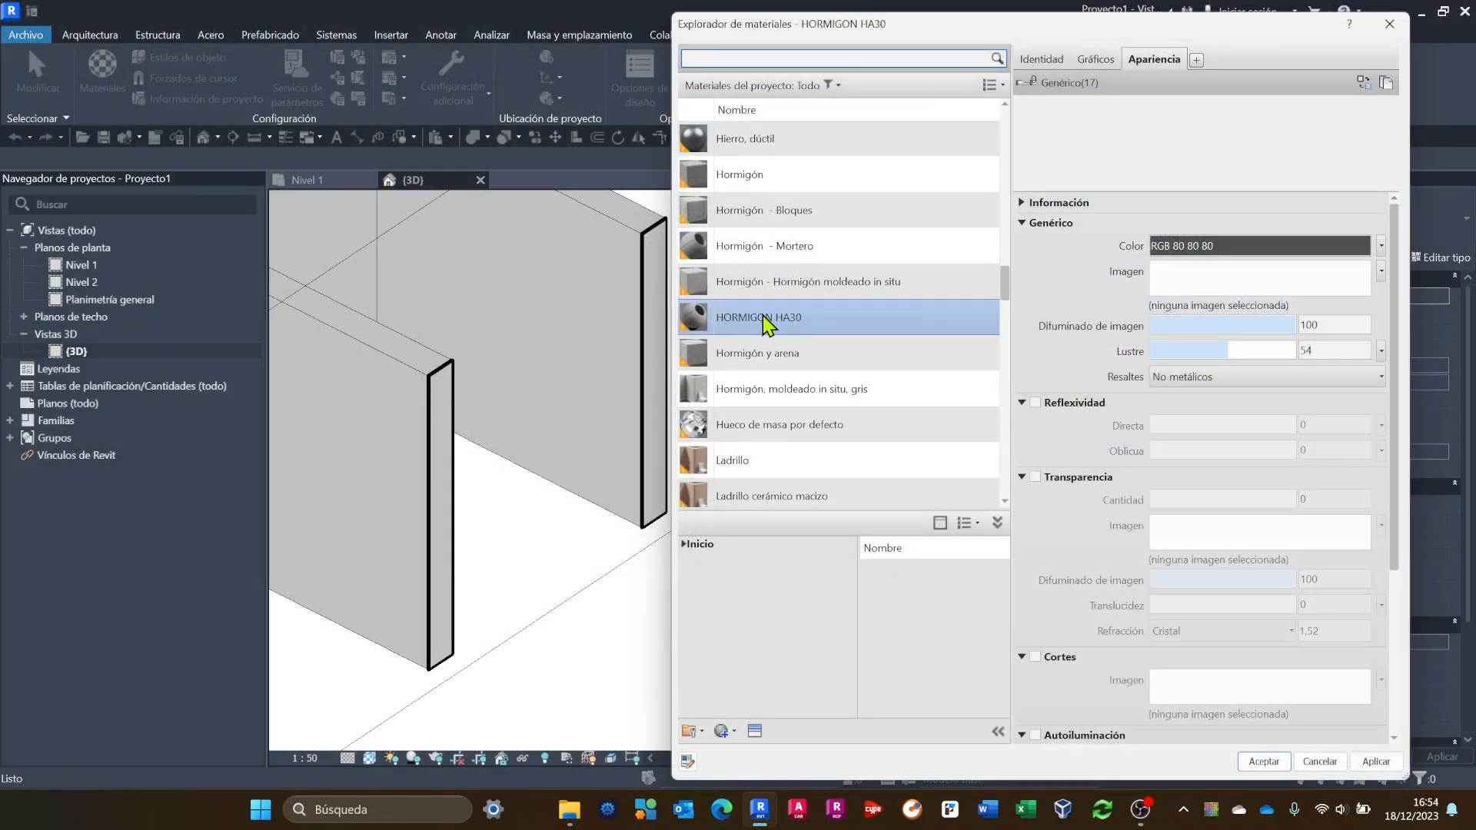
Assign HORMIGON 1.png from Escritorio as the generic appearance image of the HORMIGON HA30 material and apply it.
{"action": "left_click", "coordinate": [1219, 307]}
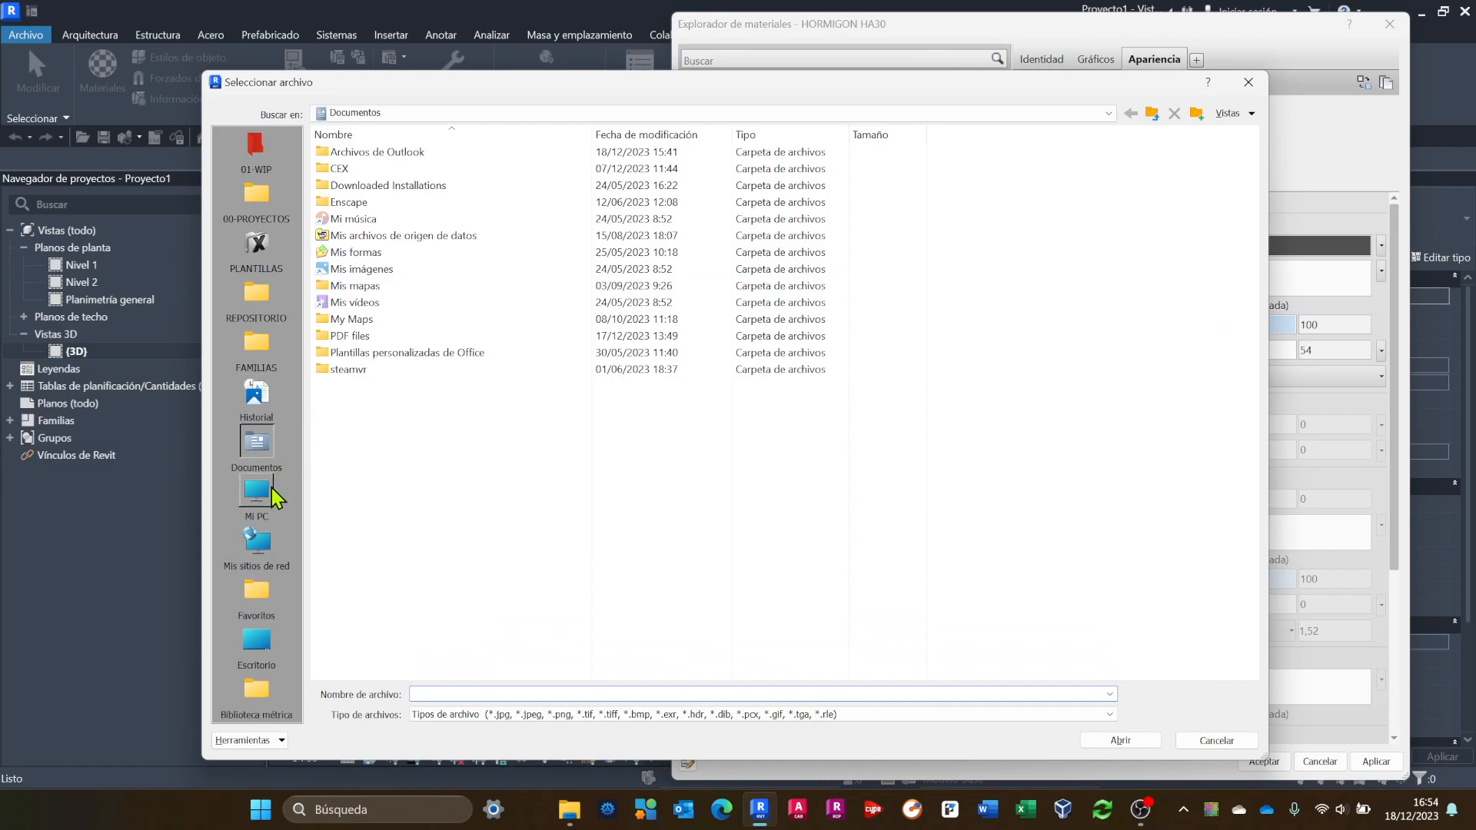
{"action": "left_click", "coordinate": [256, 655]}
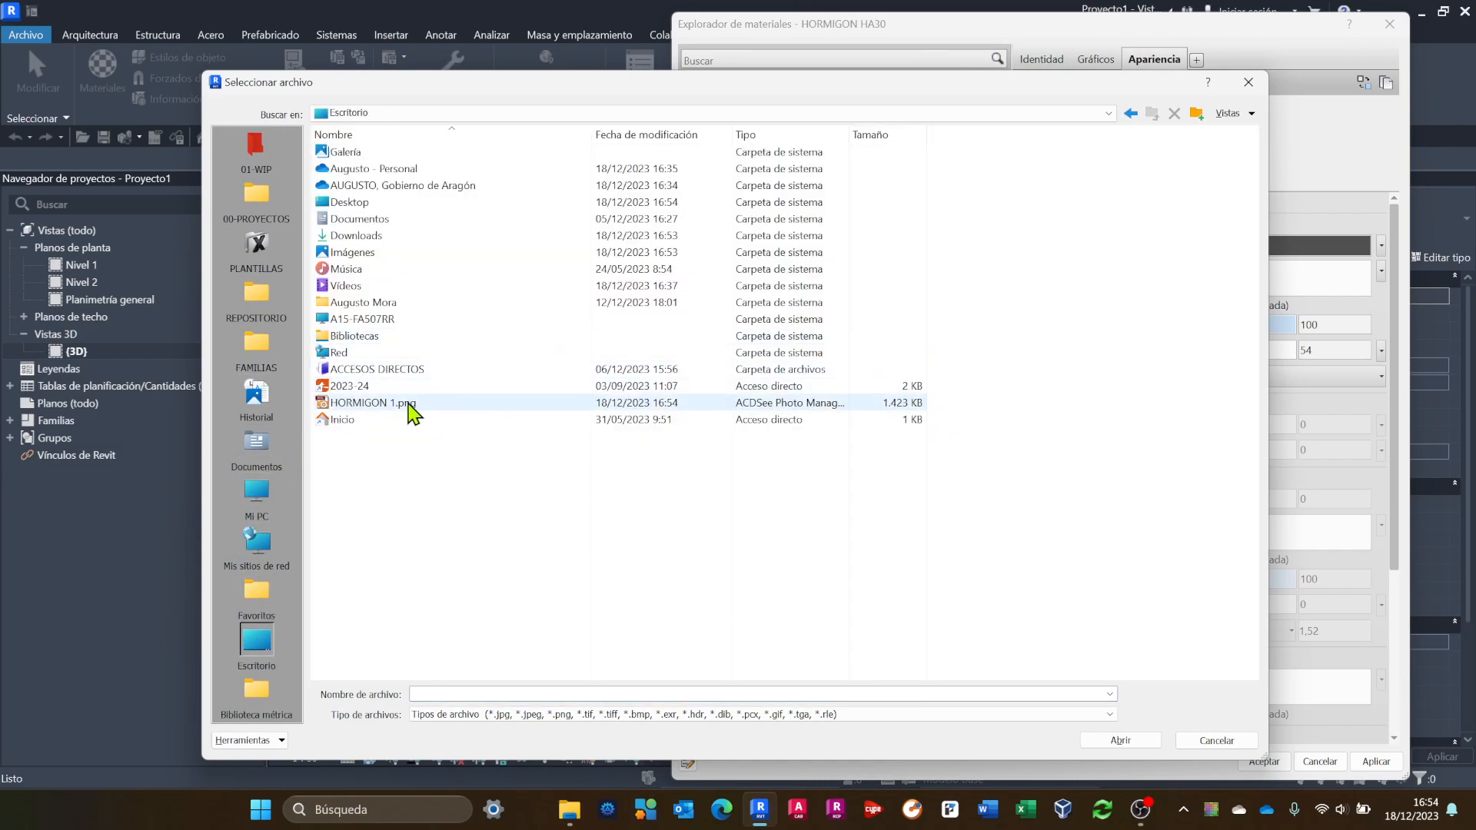
{"action": "left_click", "coordinate": [391, 404]}
{"action": "left_click", "coordinate": [1121, 741]}
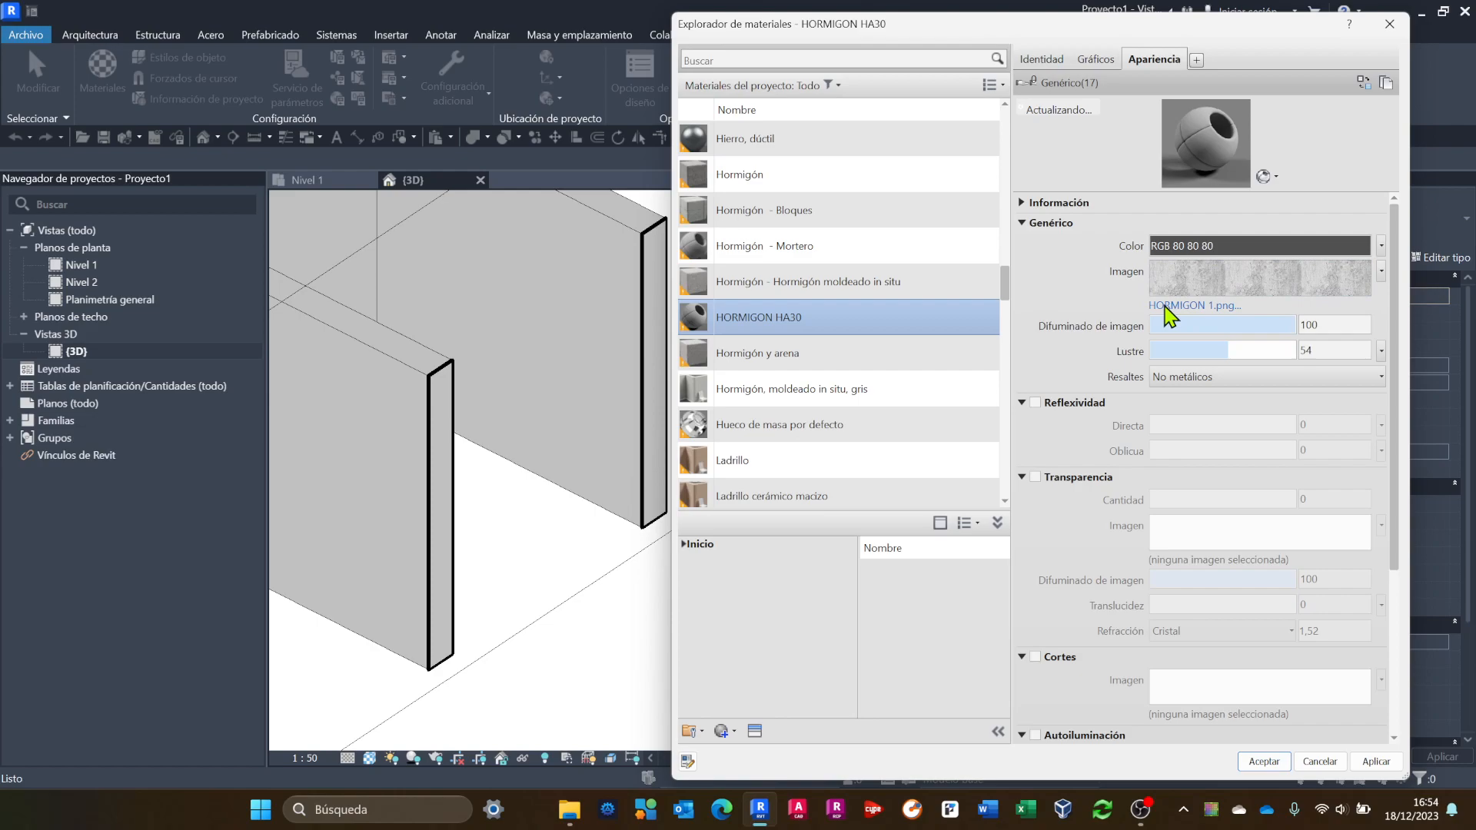
{"action": "left_click", "coordinate": [1376, 761]}
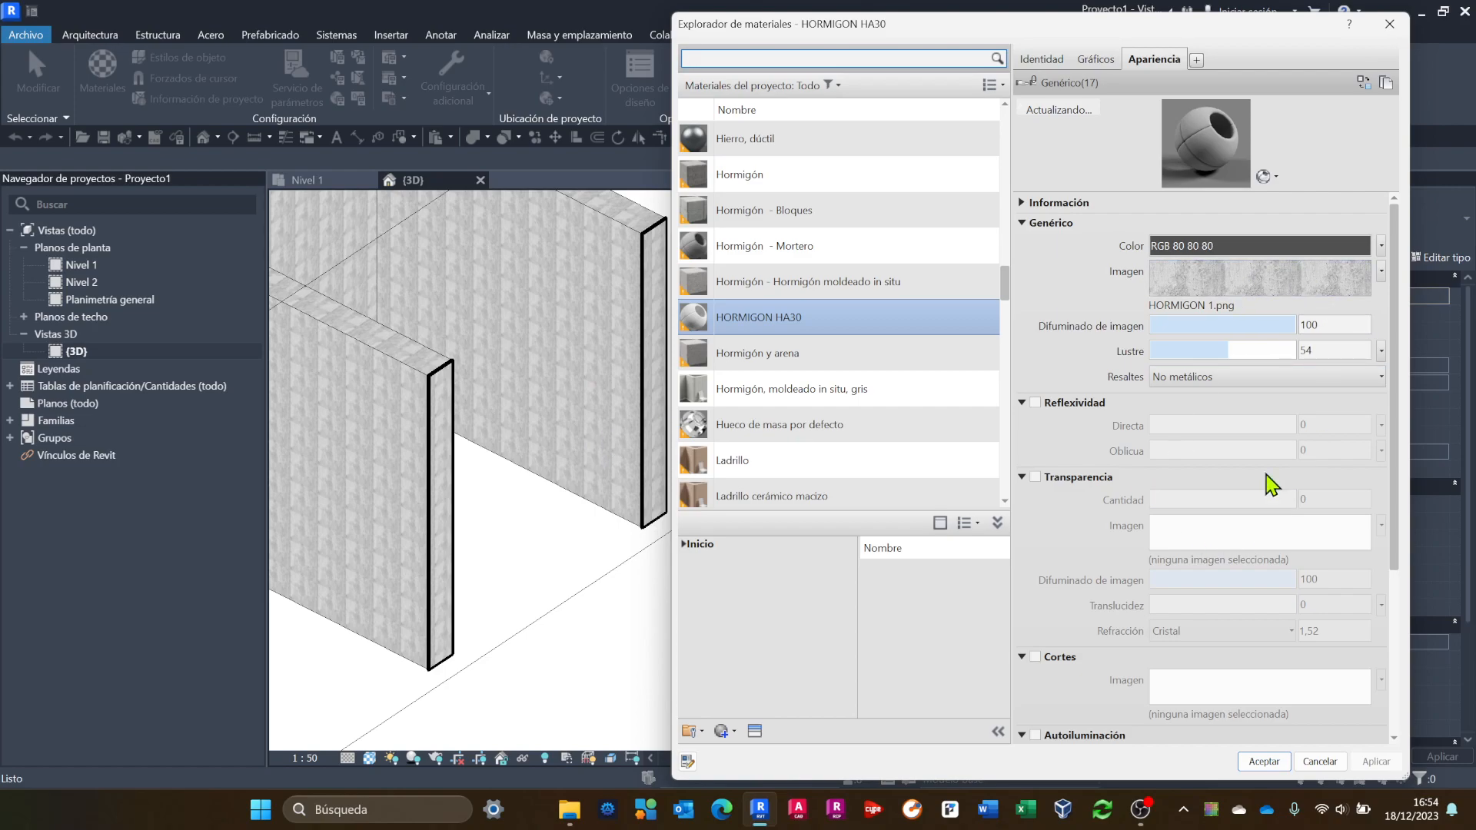
{"action": "mouse_move", "coordinate": [1226, 287]}
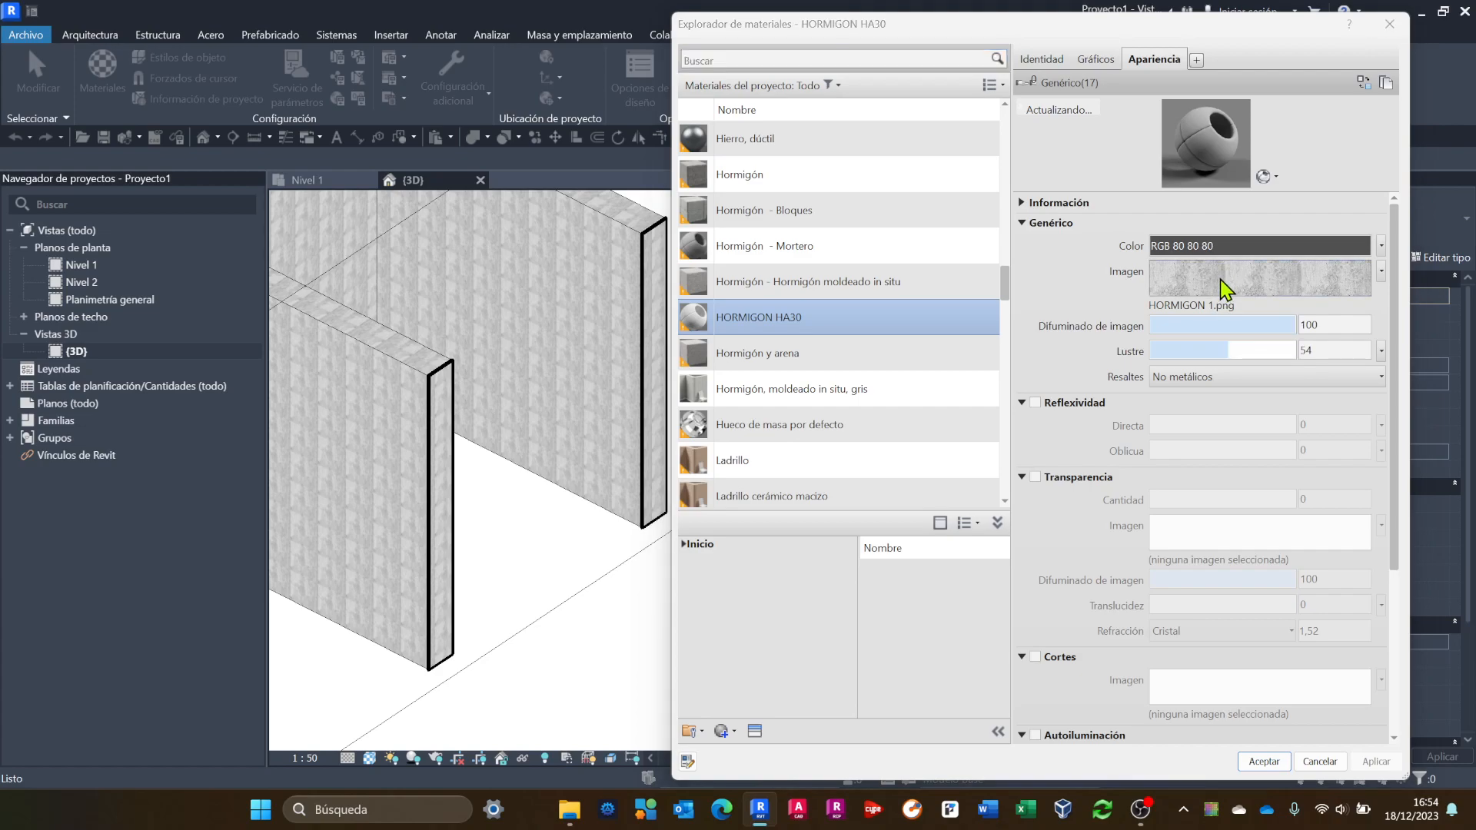
{"action": "left_click", "coordinate": [1222, 286]}
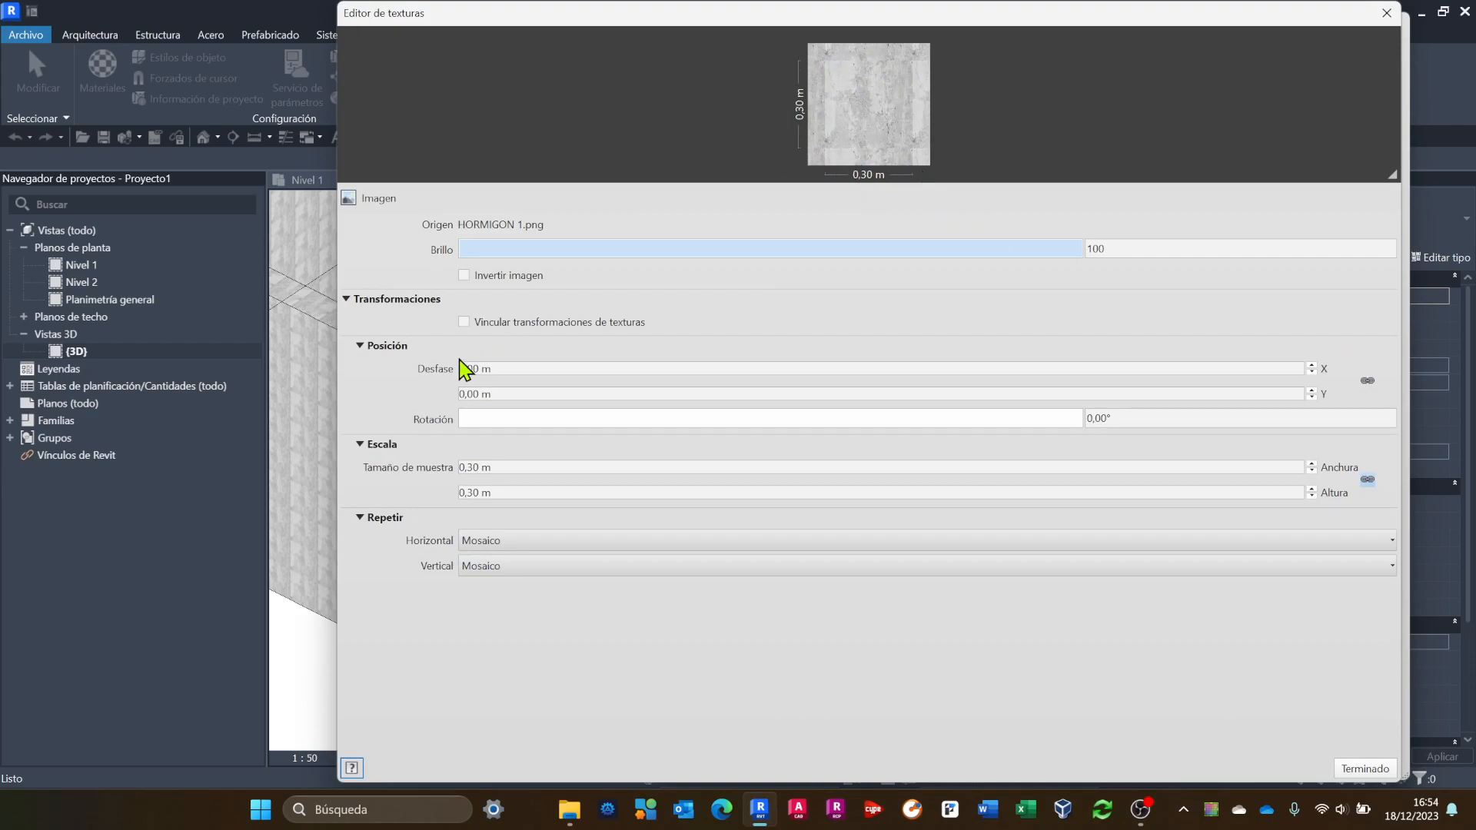
{"action": "left_click", "coordinate": [514, 467]}
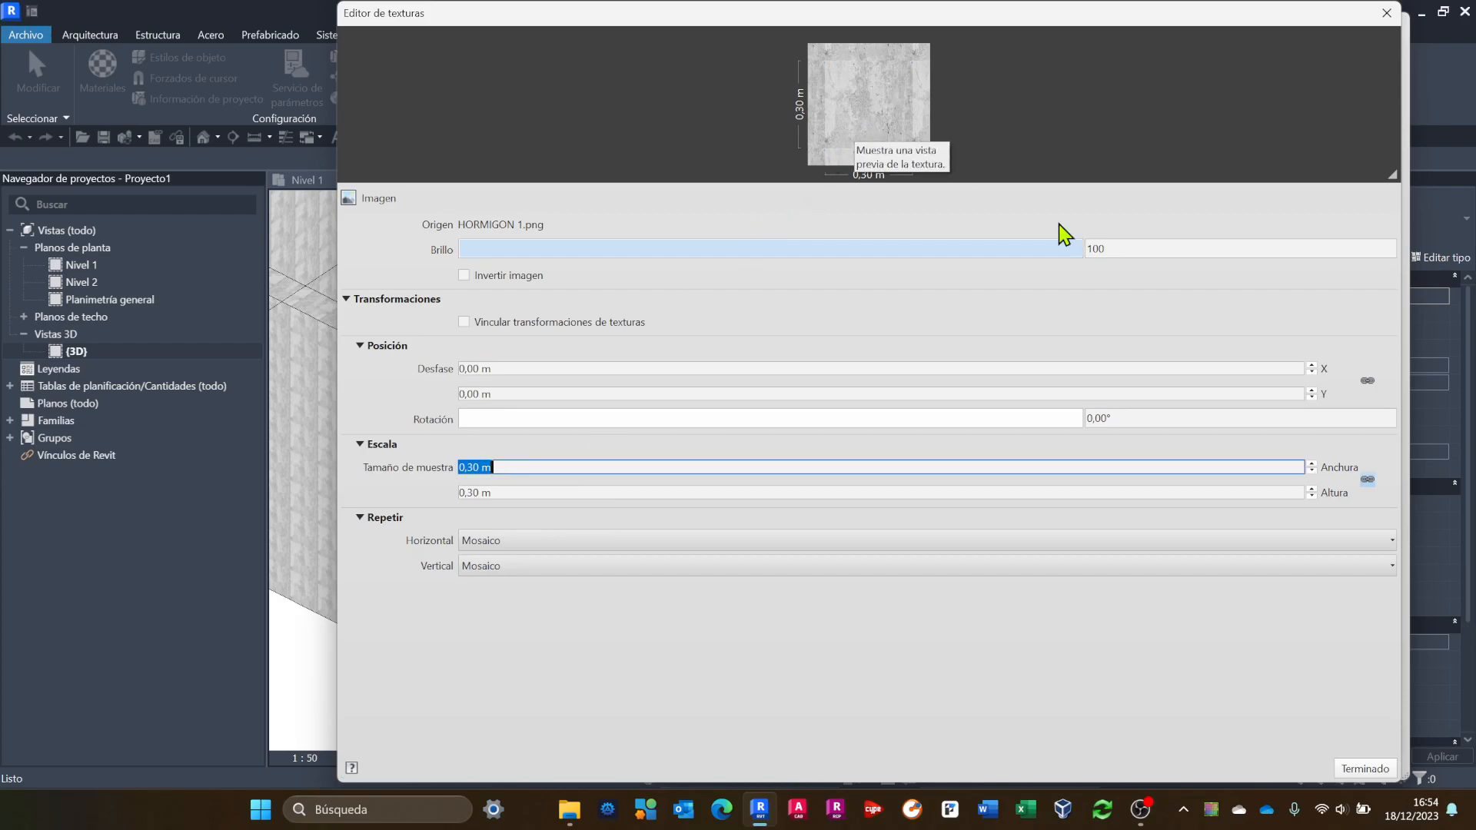
{"action": "left_click", "coordinate": [1386, 13]}
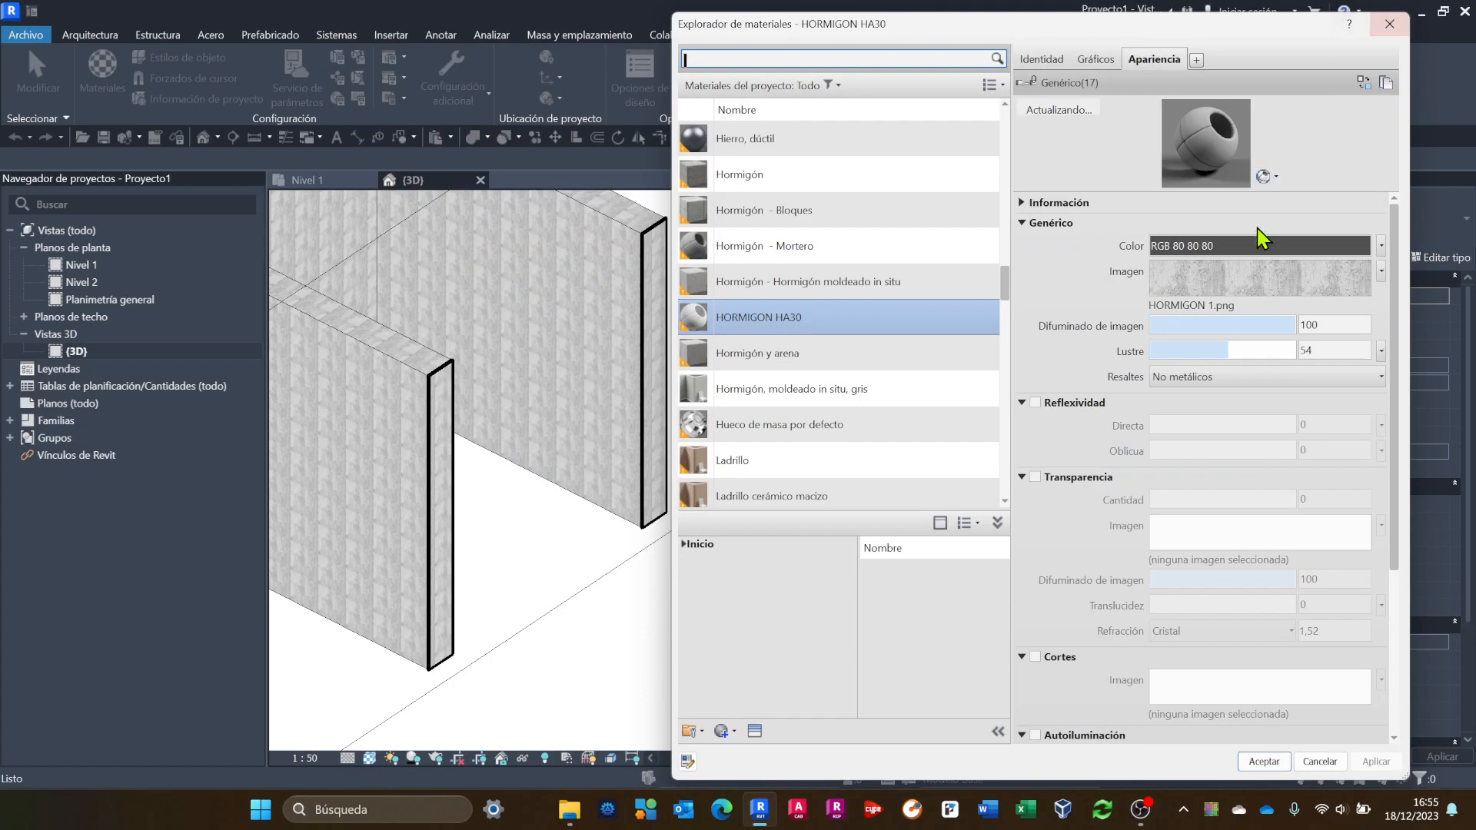
Set the HORMIGON 1.png texture sample size to 3 m in width and height, then apply and accept the material changes.
{"action": "left_click", "coordinate": [1204, 278]}
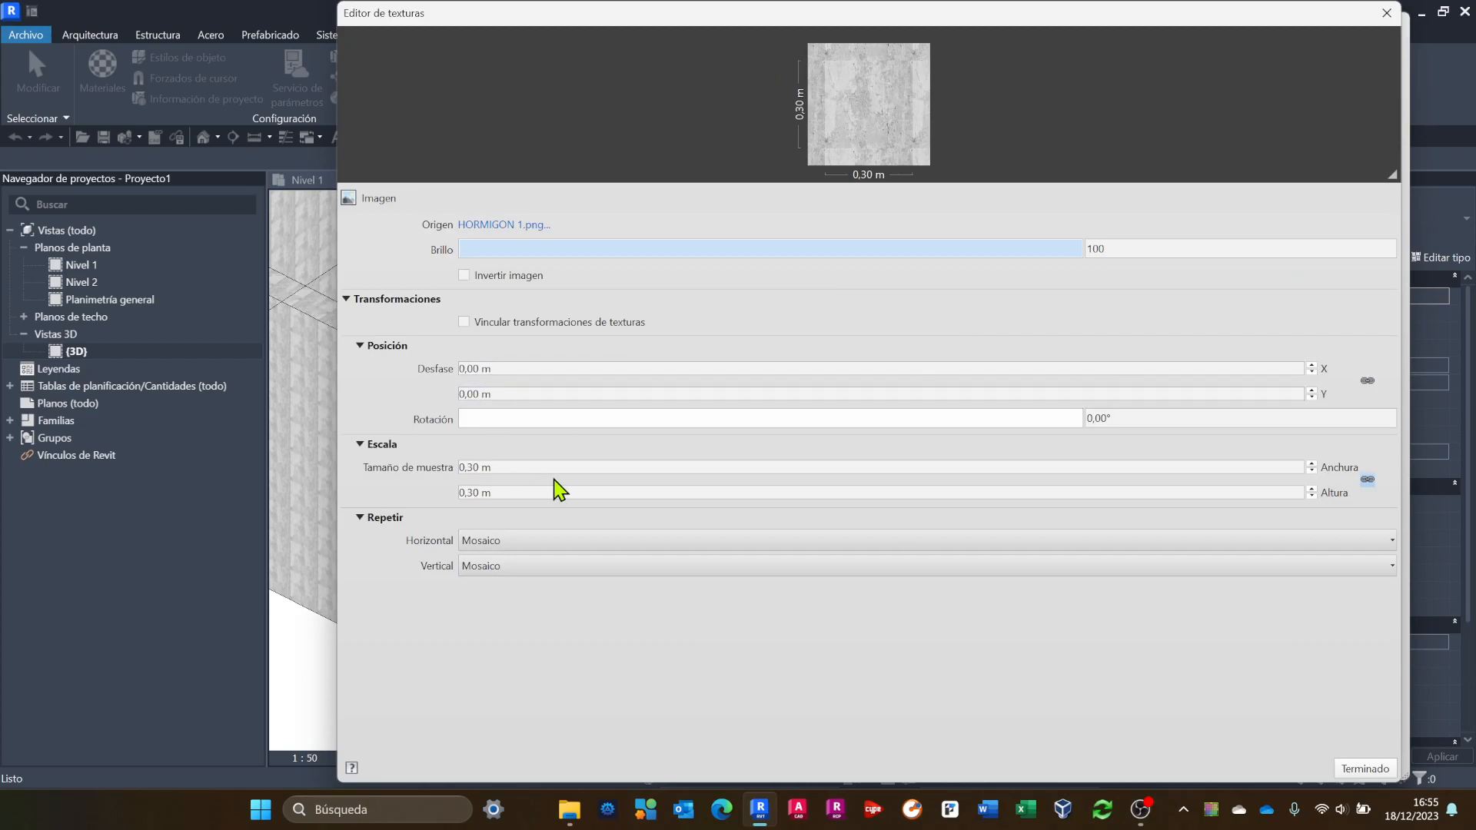
{"action": "left_click", "coordinate": [526, 466]}
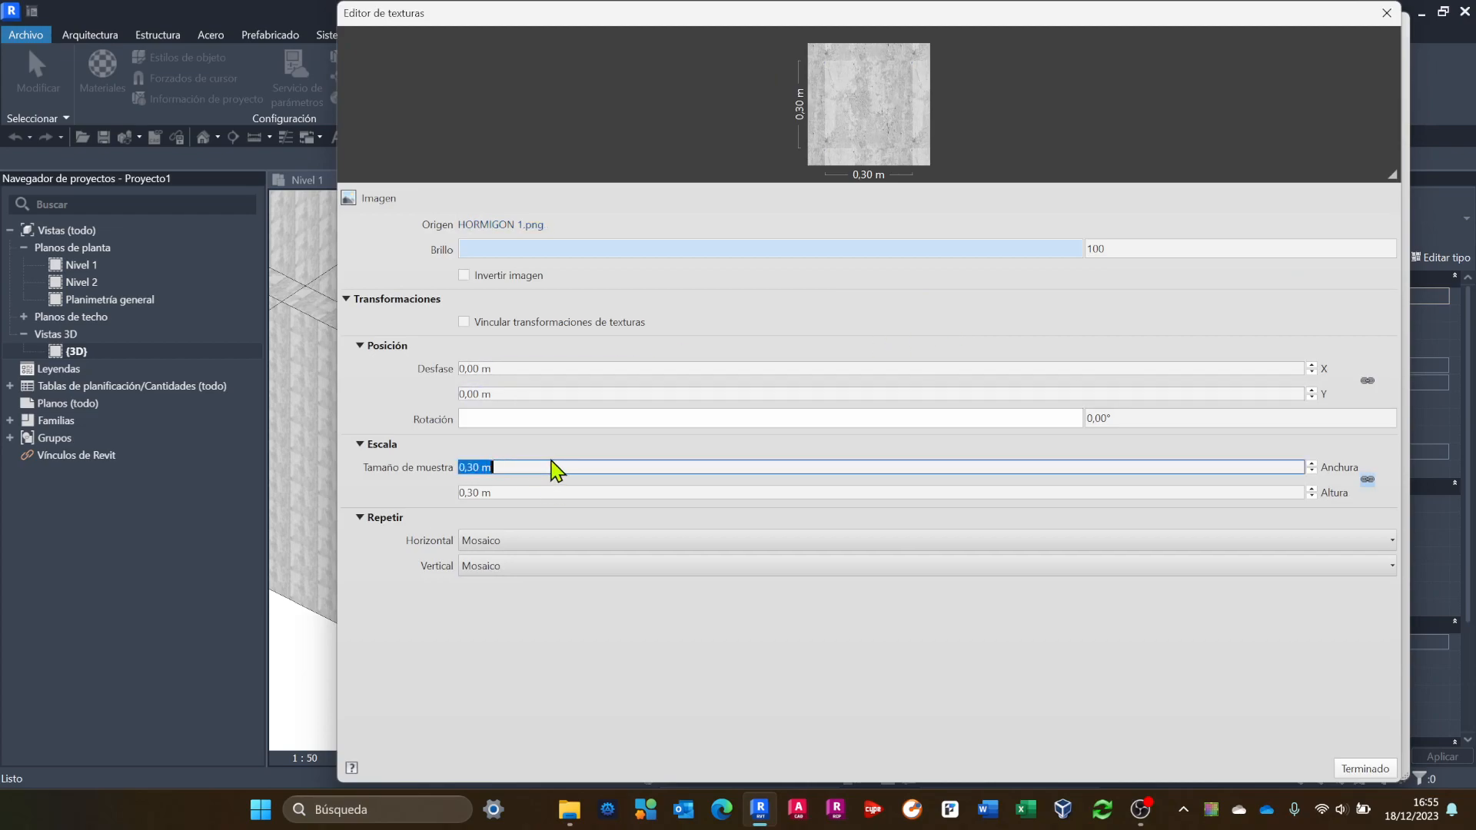
{"action": "type", "text": "3"}
{"action": "left_click", "coordinate": [514, 493]}
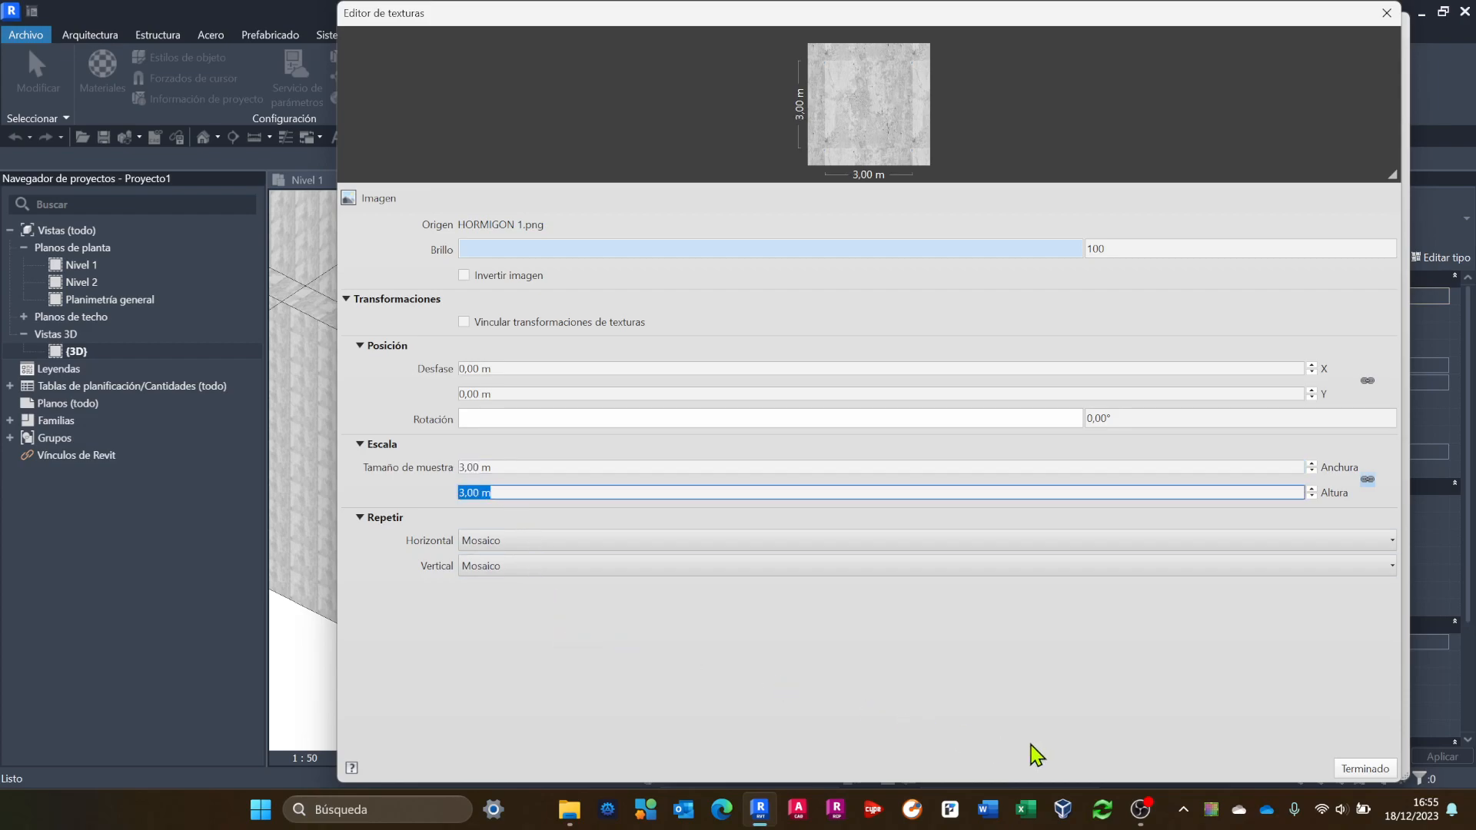
{"action": "left_click", "coordinate": [1365, 769]}
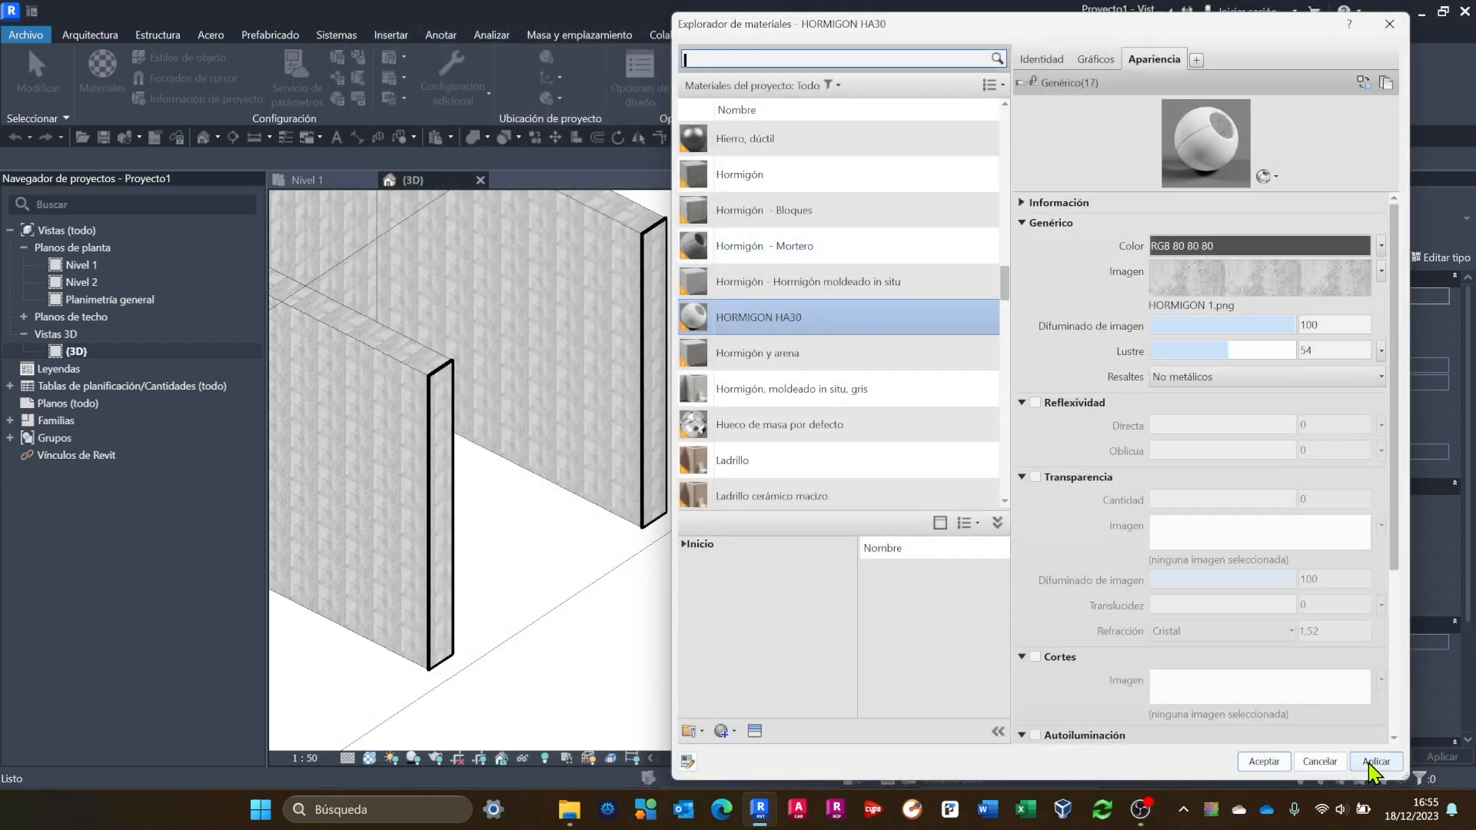
{"action": "left_click", "coordinate": [1373, 761]}
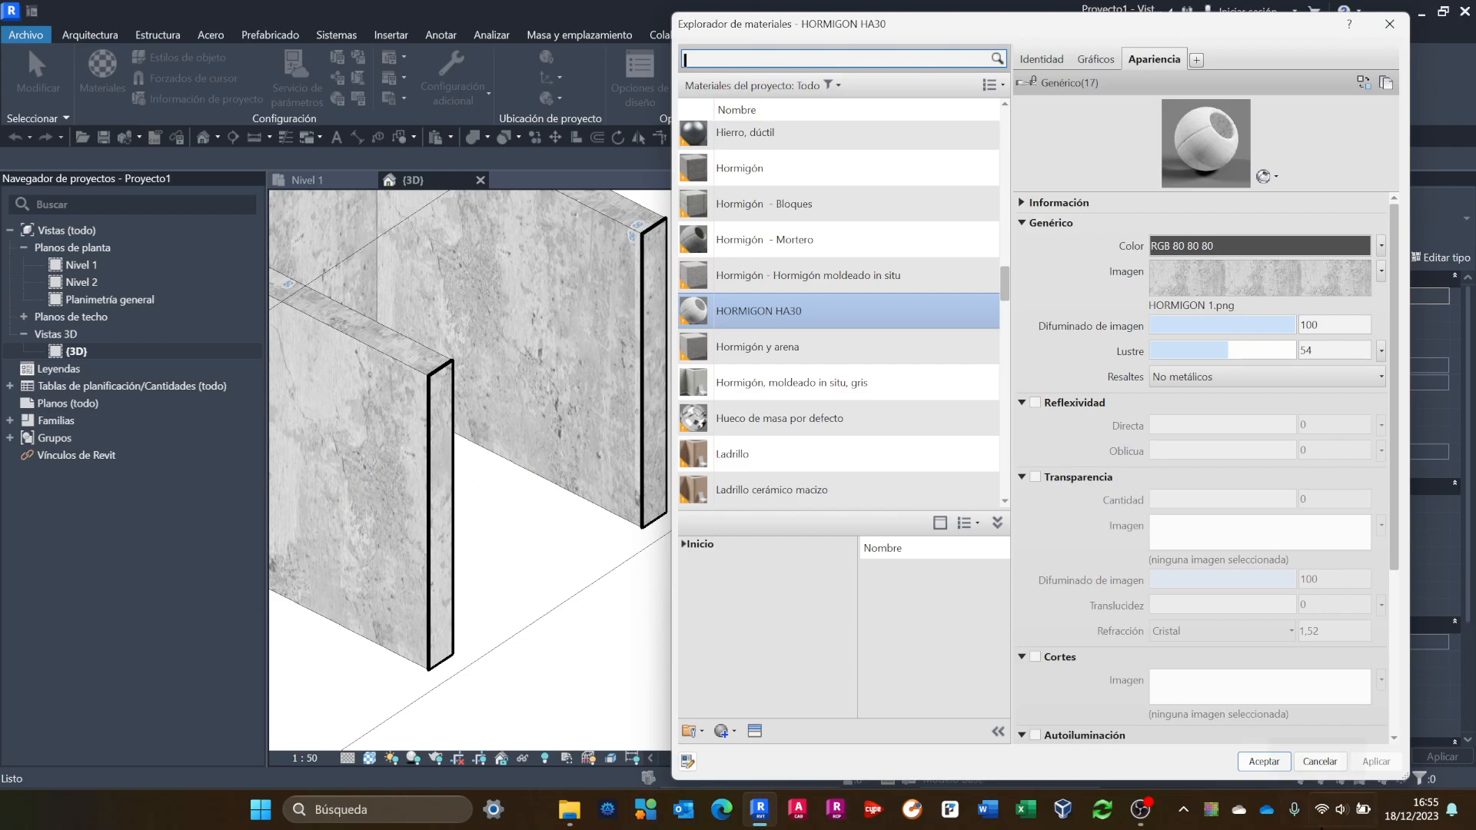
{"action": "left_click", "coordinate": [1263, 761]}
Turn off the section box of the {3D} view so all four walls are shown whole.
{"action": "scroll", "coordinate": [672, 501], "scroll_direction": "up", "scroll_amount": 6}
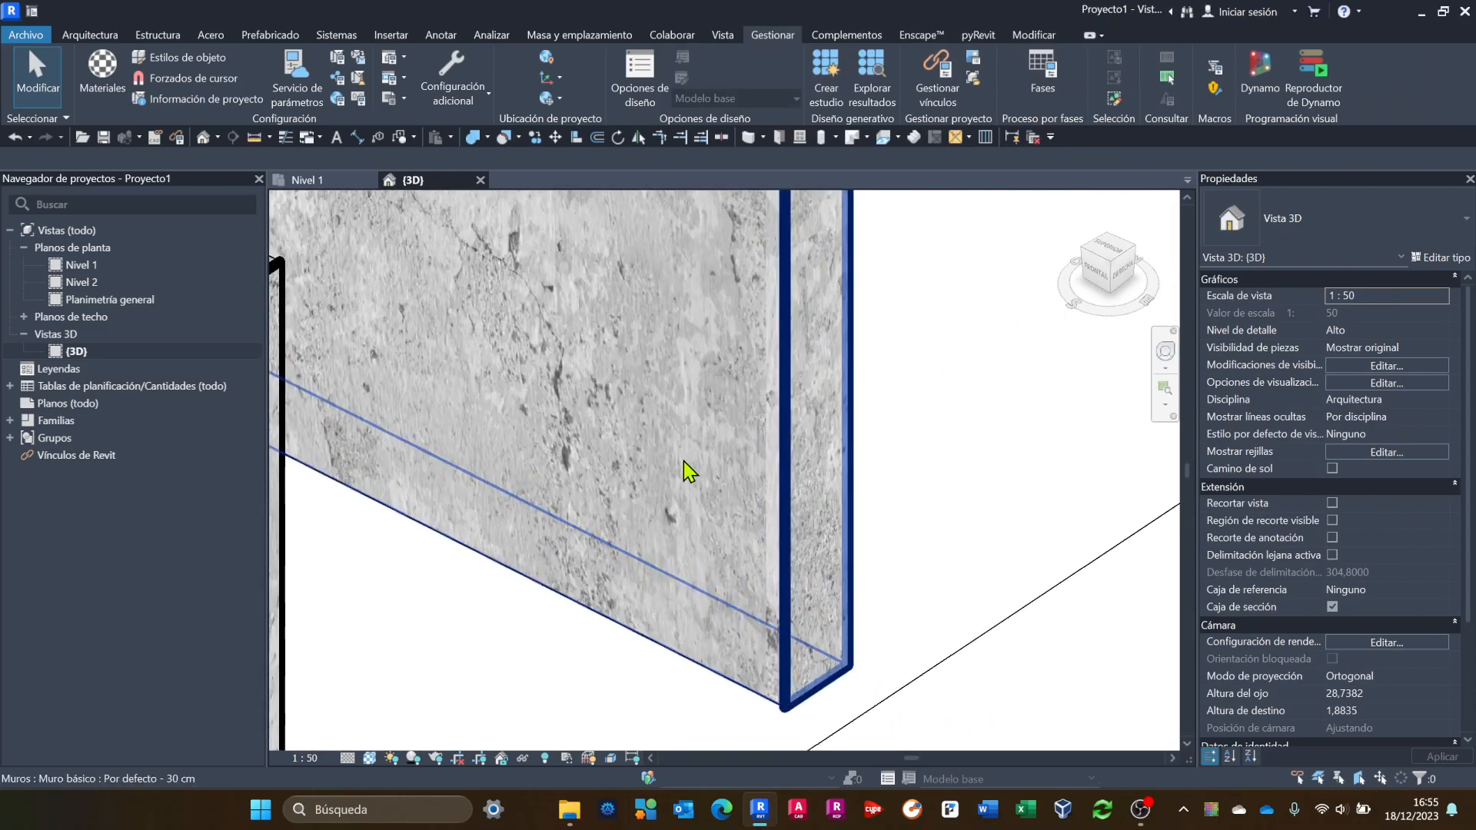
{"action": "scroll", "coordinate": [807, 500], "scroll_direction": "down", "scroll_amount": 8}
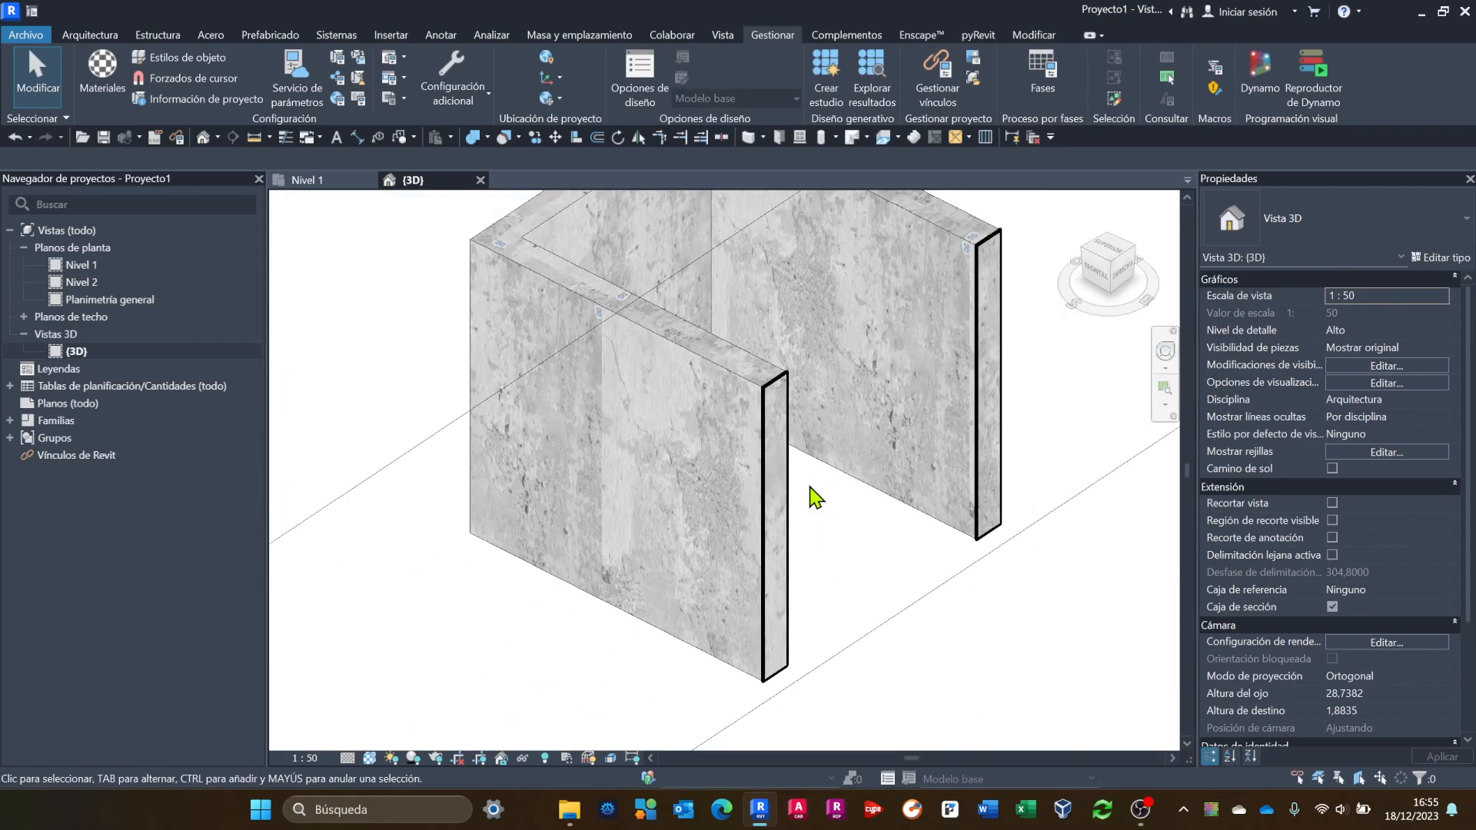
{"action": "middle_click_drag", "start_coordinate": [603, 528], "coordinate": [629, 471], "text": "shift"}
{"action": "left_click", "coordinate": [1331, 607]}
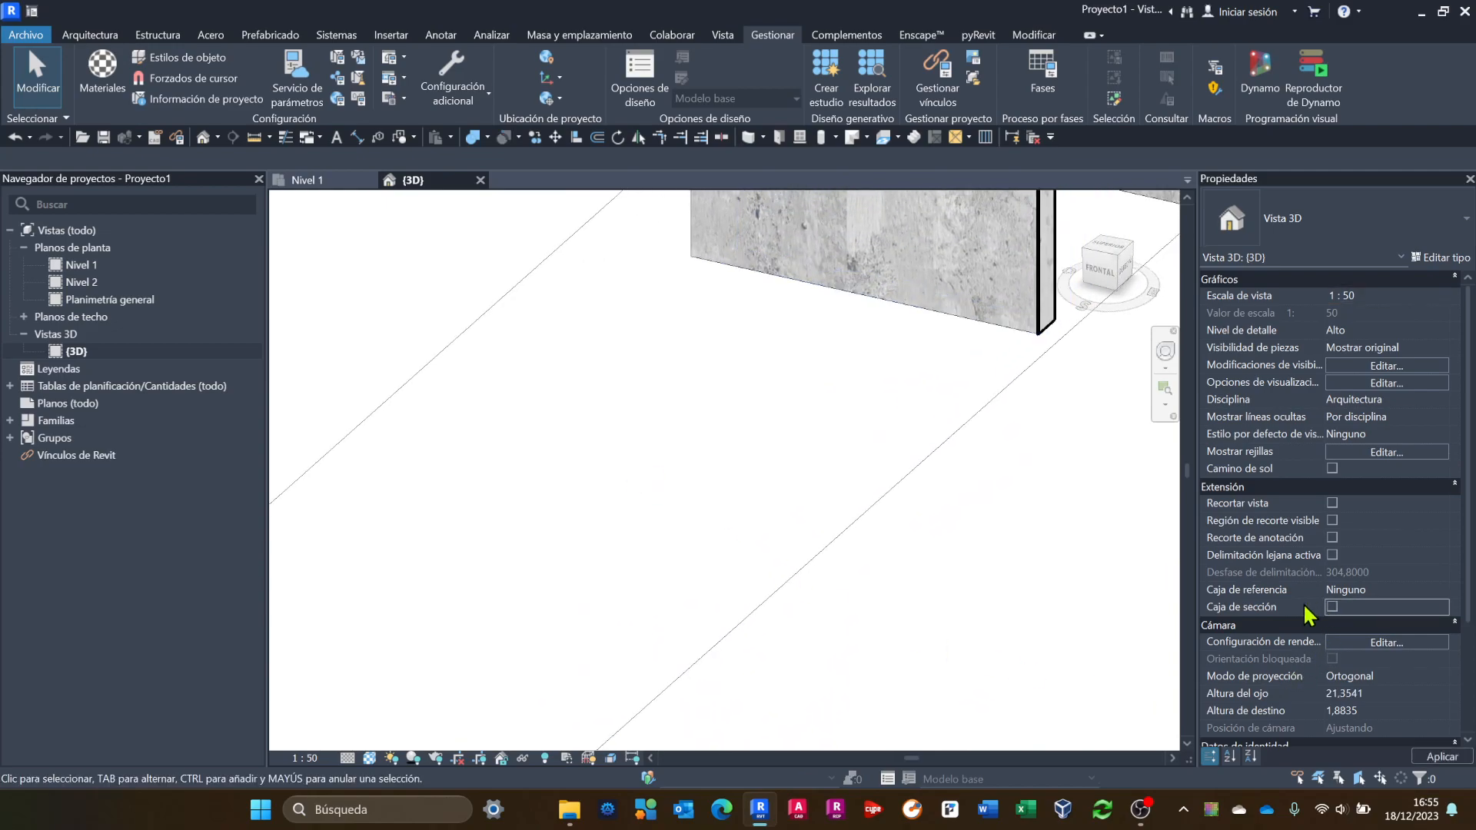
{"action": "scroll", "coordinate": [858, 492], "scroll_direction": "down", "scroll_amount": 3}
{"action": "middle_click_drag", "start_coordinate": [858, 496], "coordinate": [674, 709]}
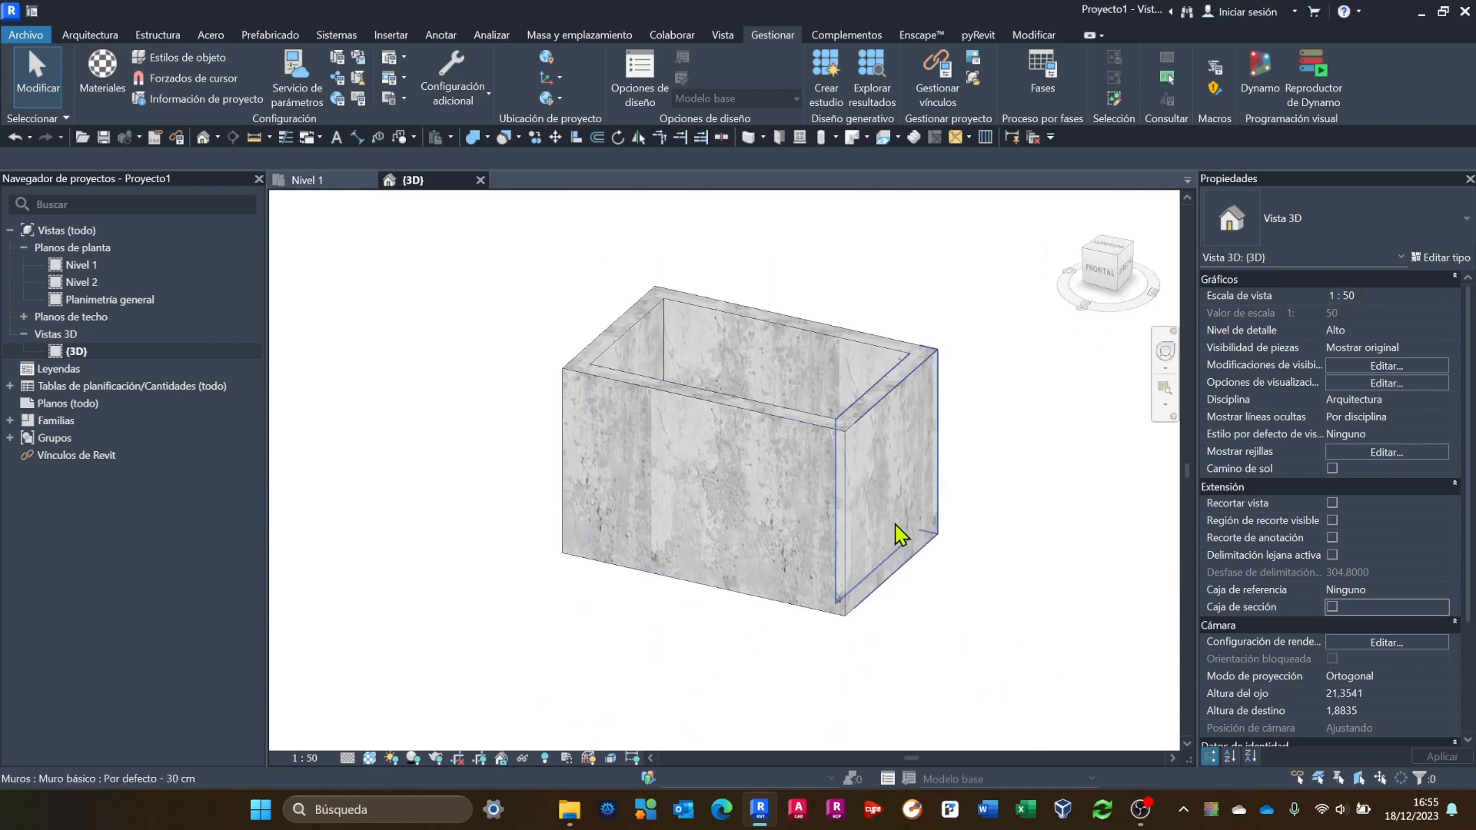
Inspect the concrete texture on the walls up close and turn on shadows in the {3D} view.
{"action": "middle_click_drag", "start_coordinate": [896, 533], "coordinate": [814, 597], "text": "shift"}
{"action": "middle_click_drag", "start_coordinate": [662, 623], "coordinate": [811, 230]}
{"action": "scroll", "coordinate": [635, 472], "scroll_direction": "up", "scroll_amount": 10}
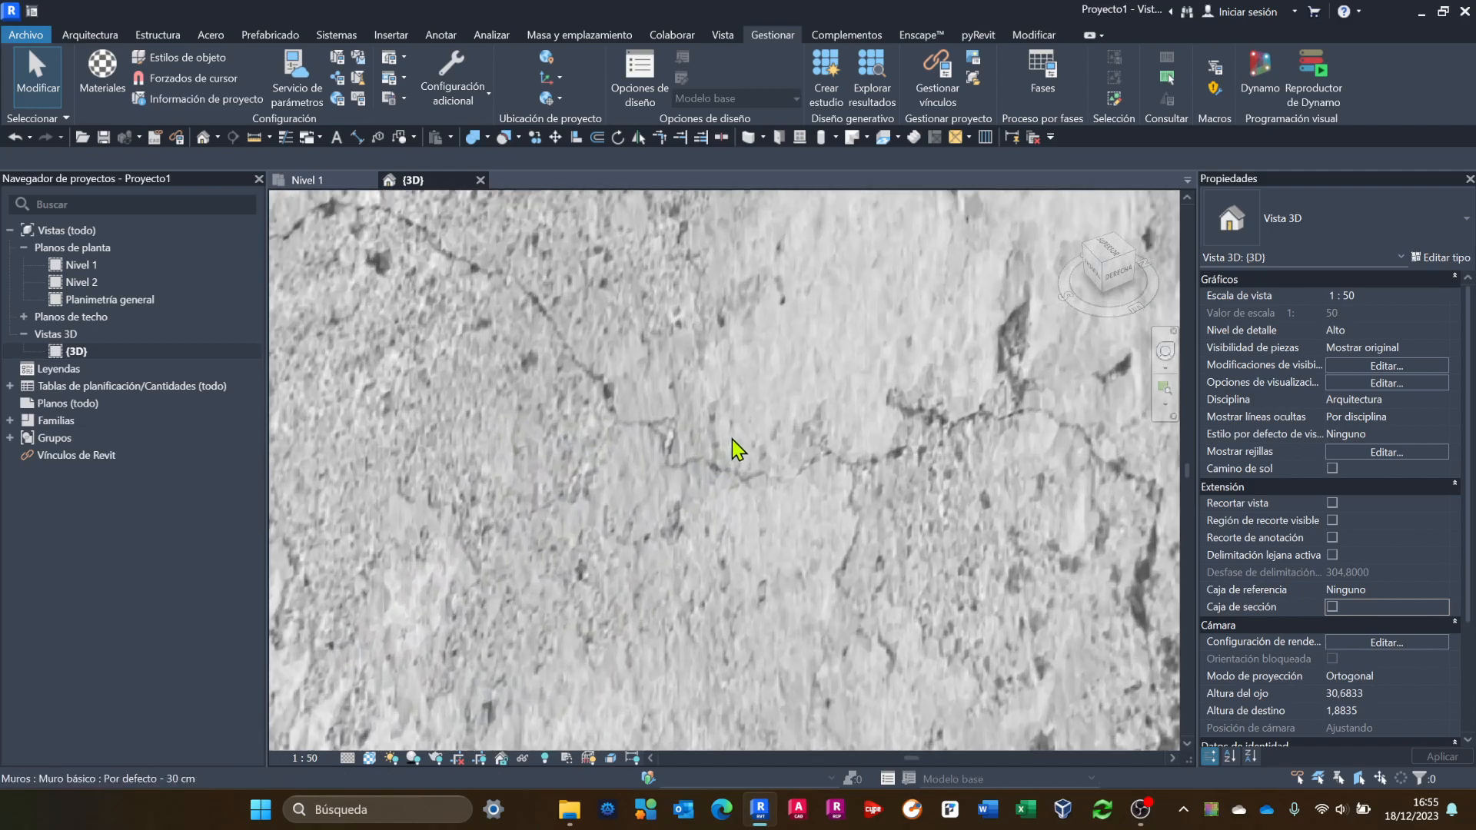
{"action": "scroll", "coordinate": [731, 442], "scroll_direction": "down", "scroll_amount": 8}
{"action": "middle_click_drag", "start_coordinate": [857, 642], "coordinate": [929, 658]}
{"action": "middle_click_drag", "start_coordinate": [983, 455], "coordinate": [646, 738]}
{"action": "scroll", "coordinate": [705, 644], "scroll_direction": "down", "scroll_amount": 2}
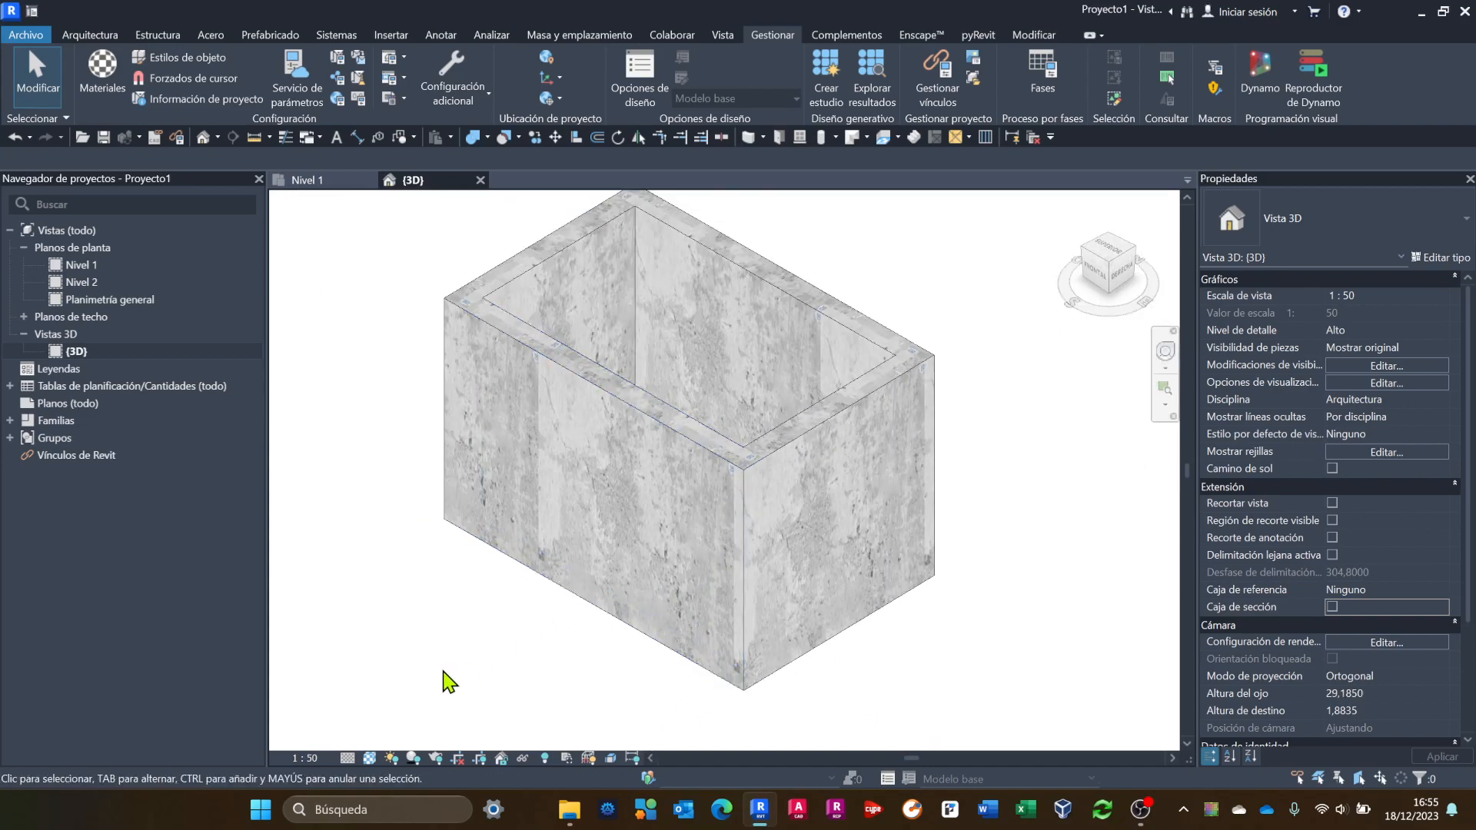
{"action": "left_click", "coordinate": [412, 758]}
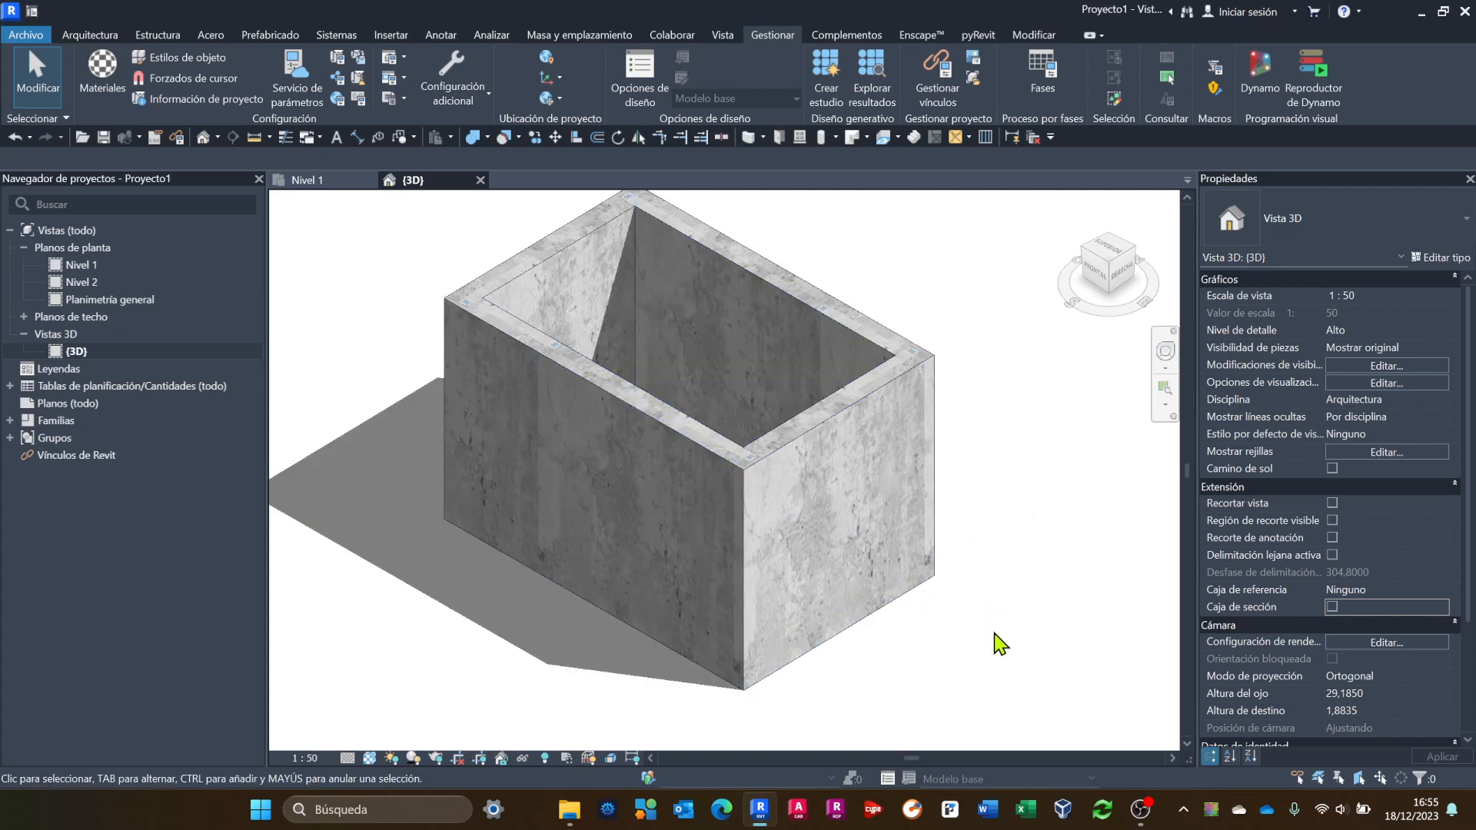
Set the image fade of the HORMIGON HA30 appearance to 14, apply and accept it, and check the walls in the {3D} view.
{"action": "scroll", "coordinate": [999, 633], "scroll_direction": "up", "scroll_amount": 1}
{"action": "scroll", "coordinate": [993, 646], "scroll_direction": "up", "scroll_amount": 1}
{"action": "mouse_move", "coordinate": [990, 630]}
{"action": "middle_mouse_down"}
{"action": "mouse_move", "coordinate": [708, 646]}
{"action": "mouse_move", "coordinate": [711, 615]}
{"action": "mouse_move", "coordinate": [758, 607]}
{"action": "mouse_move", "coordinate": [725, 577]}
{"action": "middle_mouse_up"}
{"action": "scroll", "coordinate": [718, 594], "scroll_direction": "up", "scroll_amount": 1}
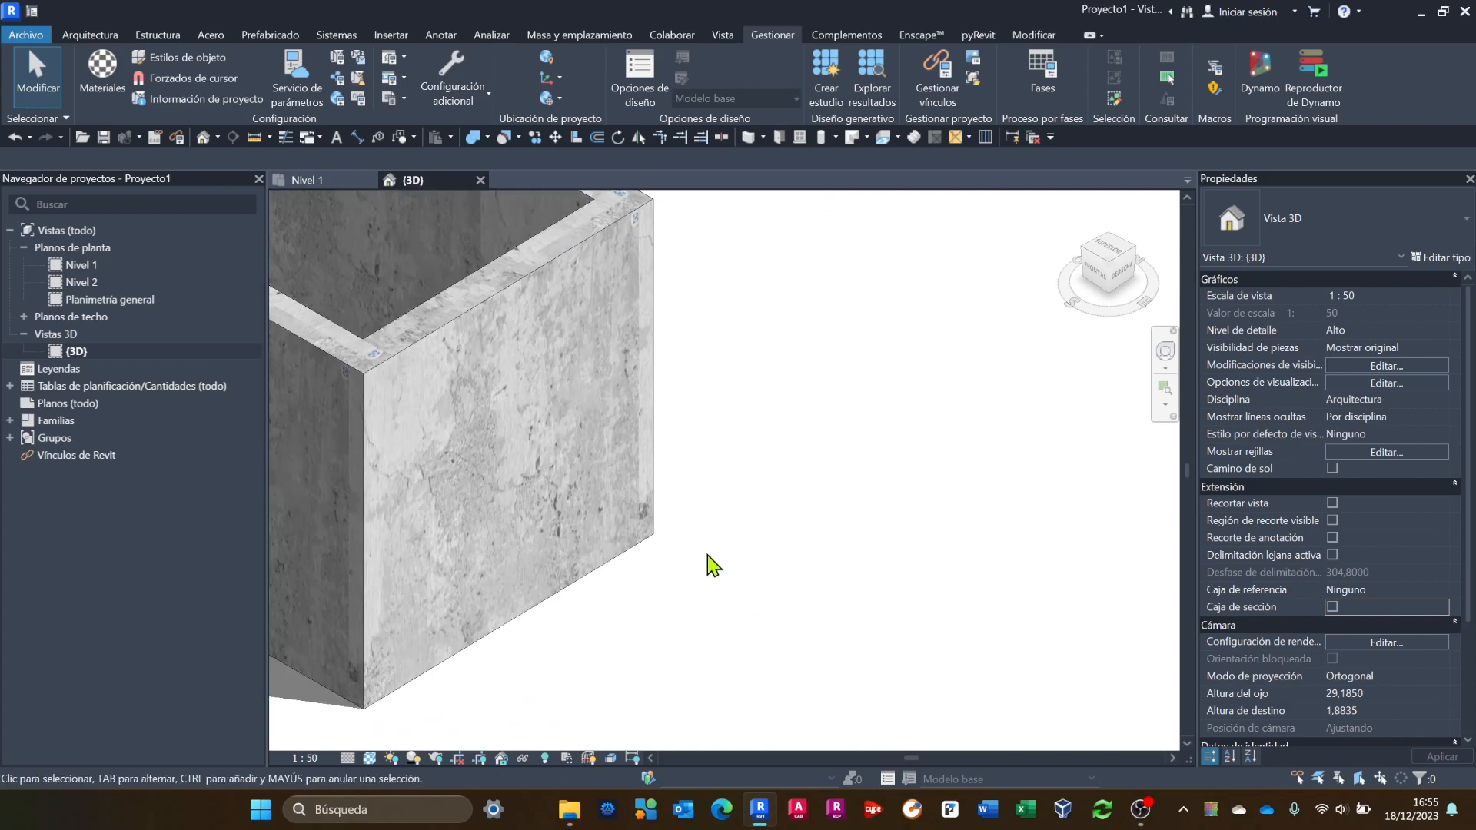
{"action": "left_click", "coordinate": [104, 72]}
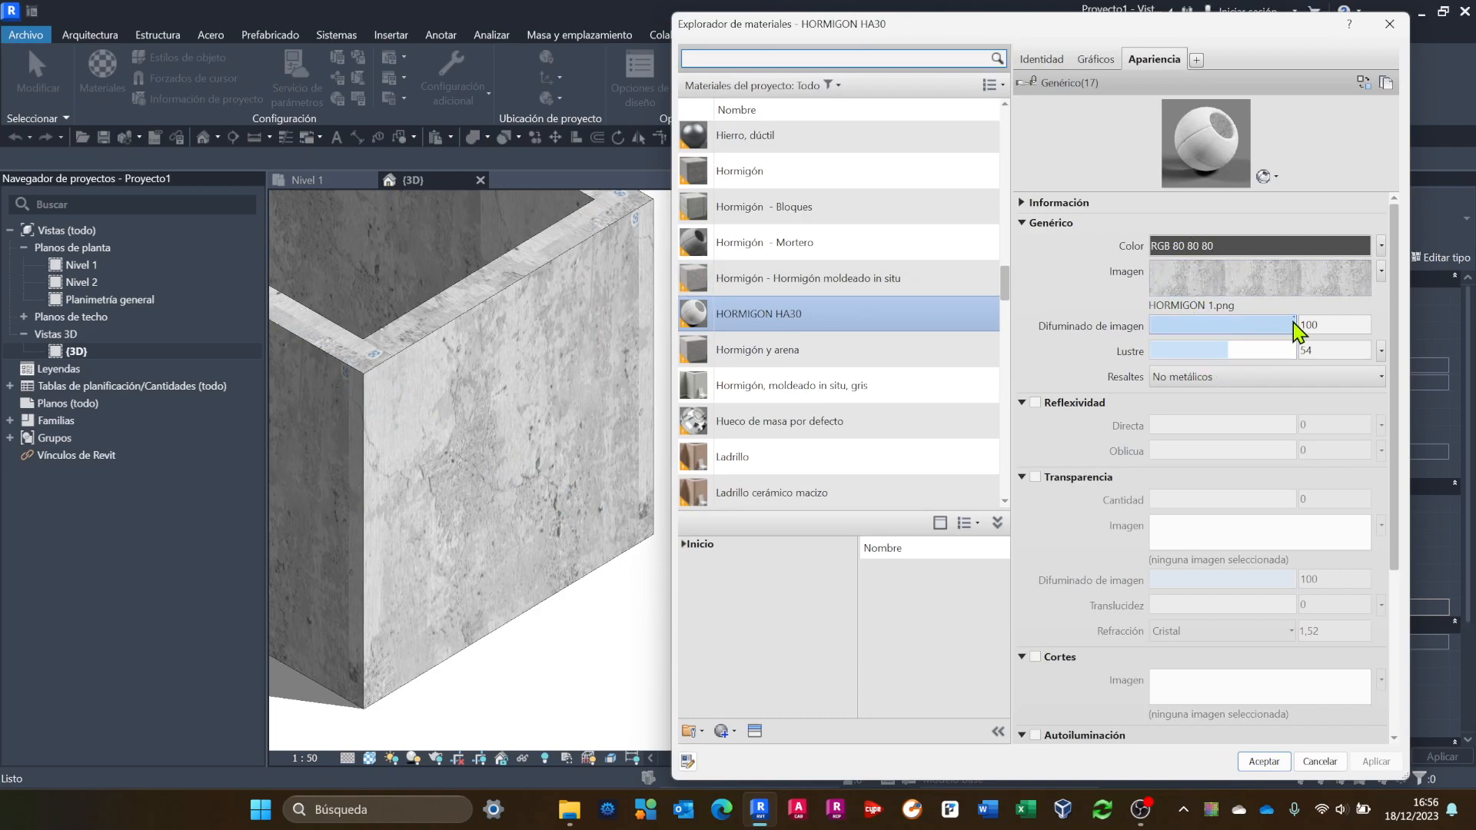
{"action": "left_click_drag", "start_coordinate": [1296, 329], "coordinate": [1170, 329]}
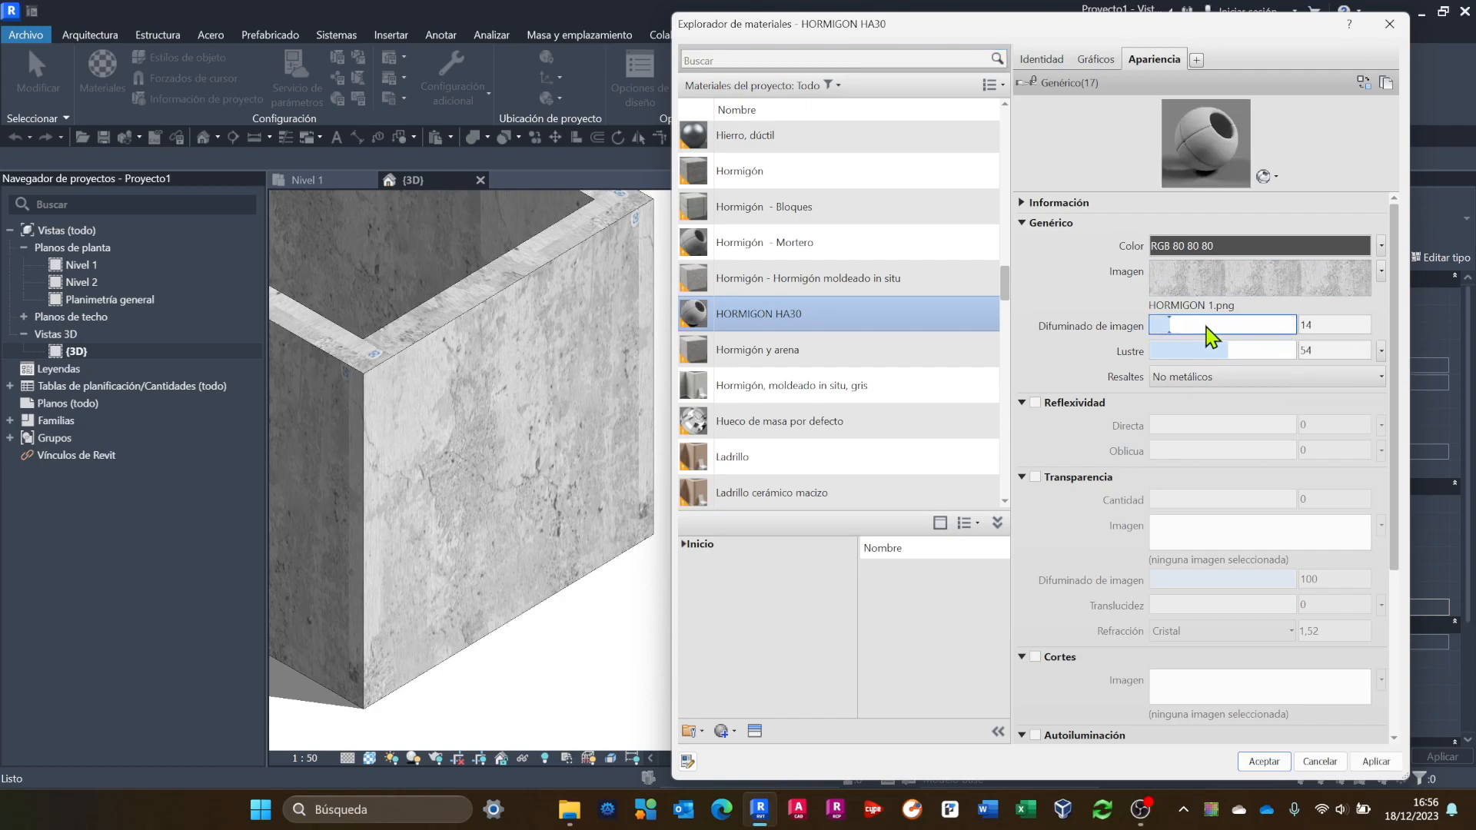
{"action": "left_click", "coordinate": [1378, 762]}
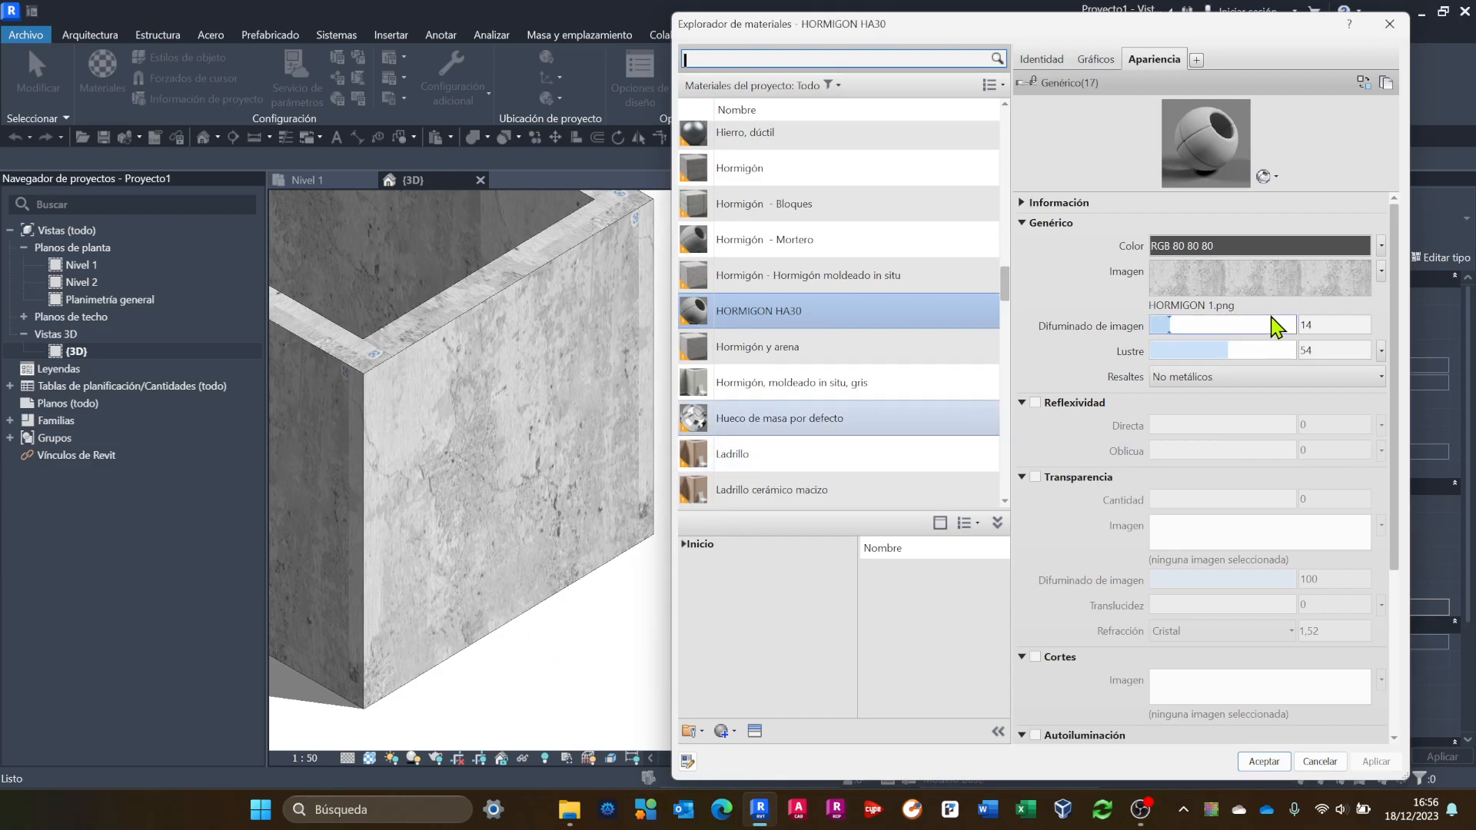
{"action": "left_click", "coordinate": [1271, 766]}
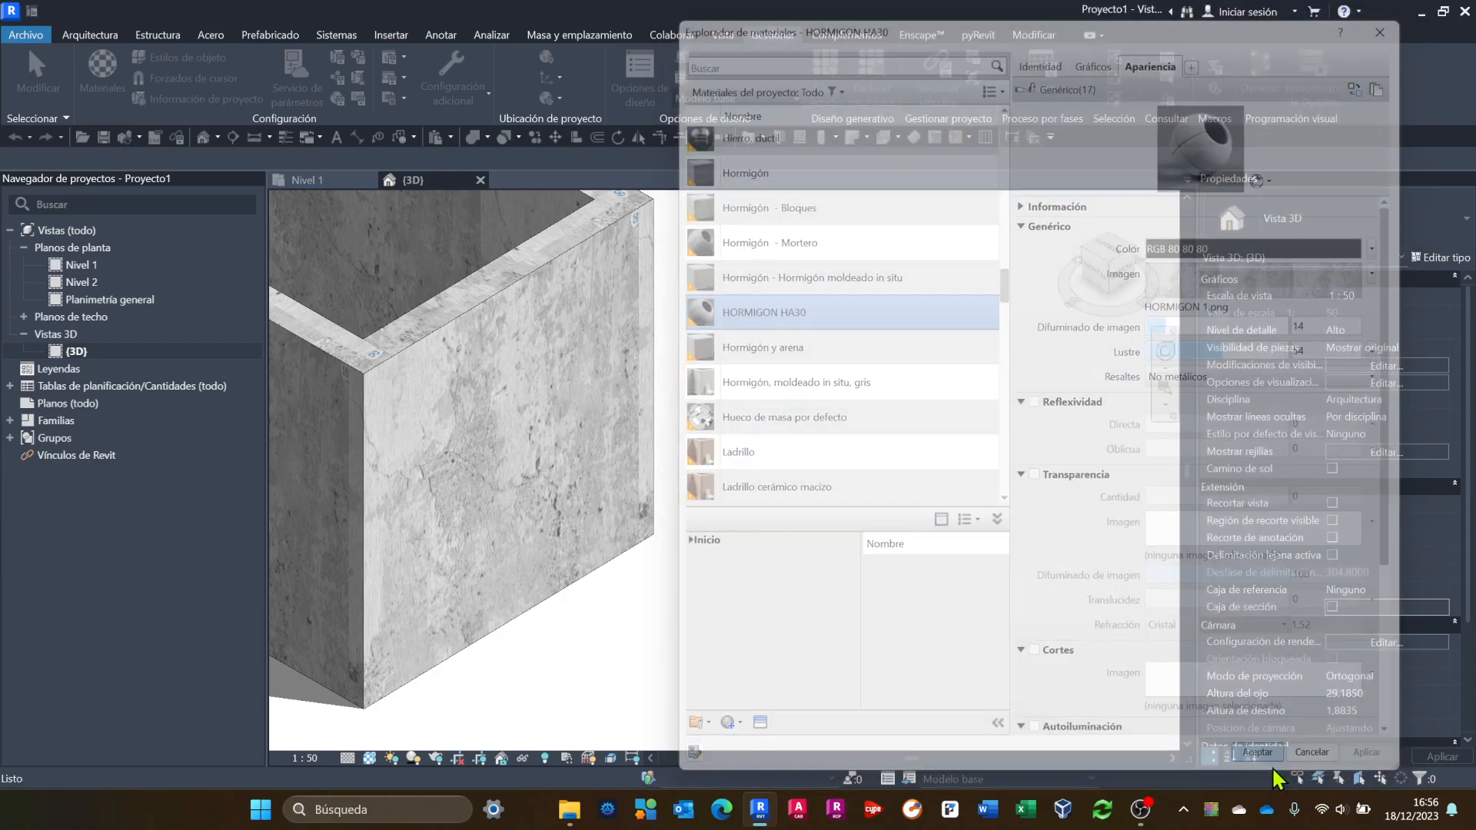
{"action": "scroll", "coordinate": [488, 435], "scroll_direction": "up", "scroll_amount": 5}
{"action": "scroll", "coordinate": [487, 435], "scroll_direction": "down", "scroll_amount": 4}
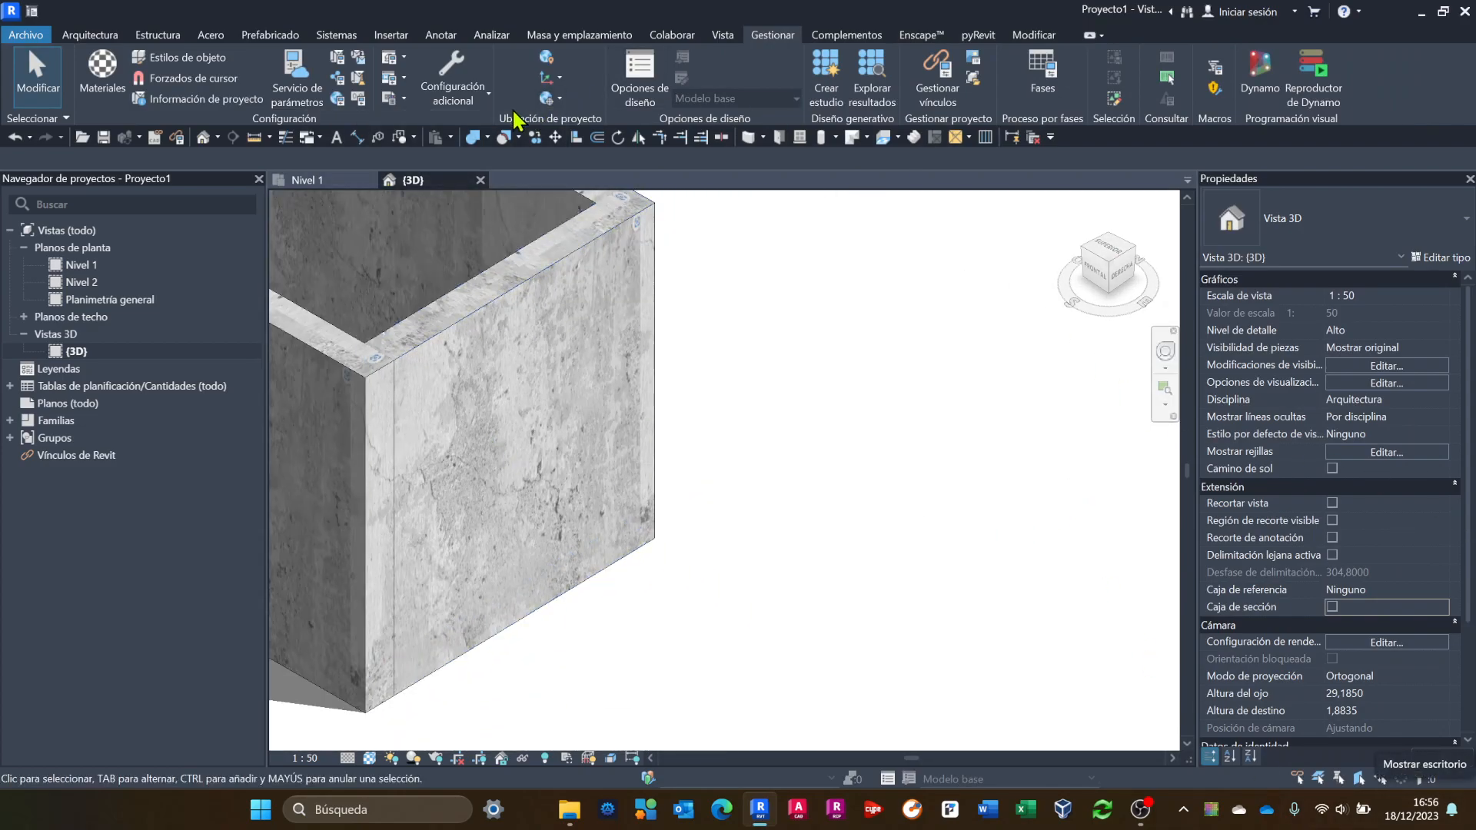
Set the HORMIGON HA30 appearance to glossiness 58 and image fade 1, then apply the changes.
{"action": "left_click", "coordinate": [103, 73]}
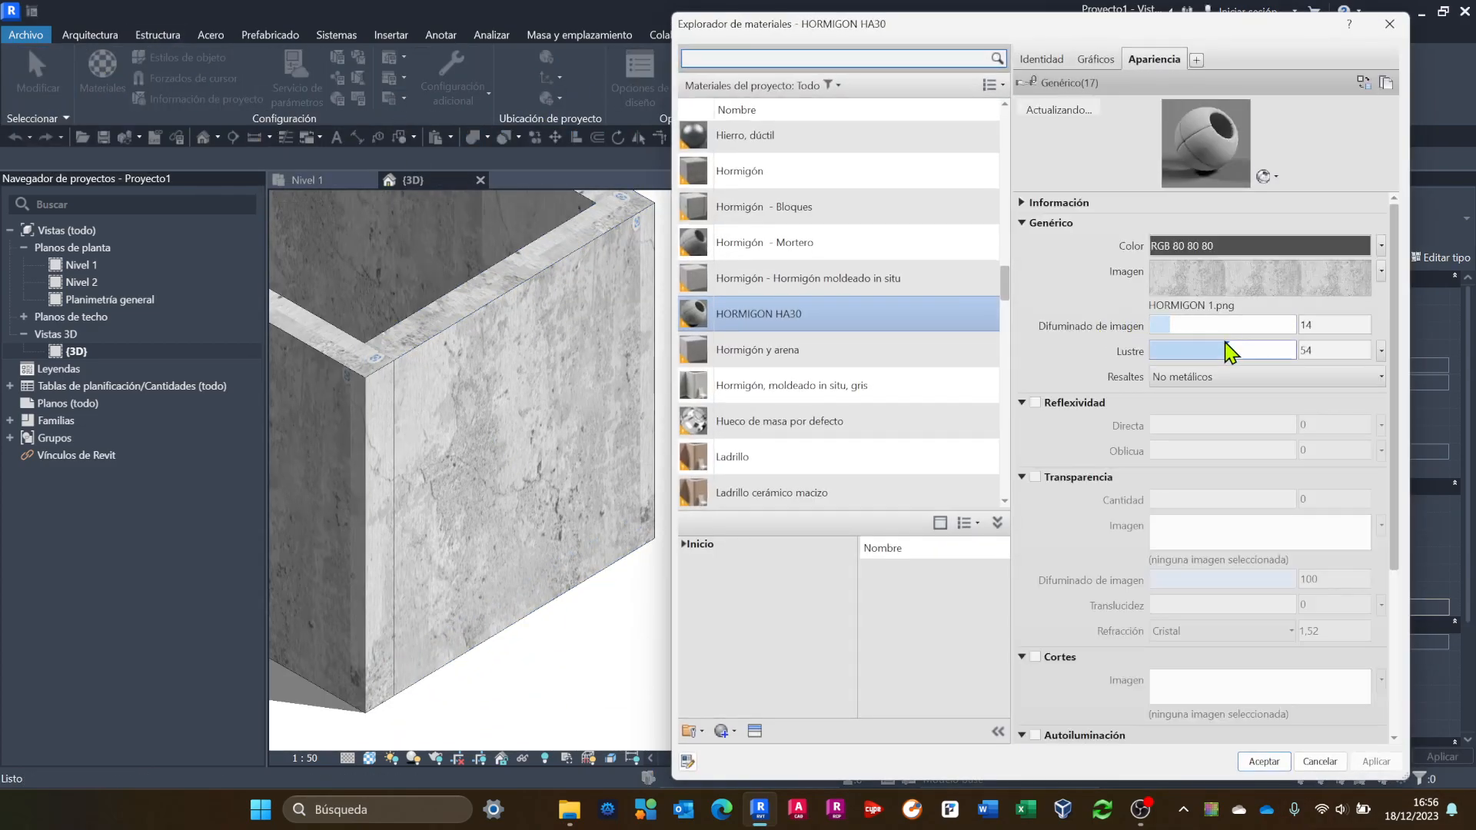
{"action": "left_click_drag", "start_coordinate": [1269, 352], "coordinate": [1226, 356]}
{"action": "left_click", "coordinate": [1234, 353]}
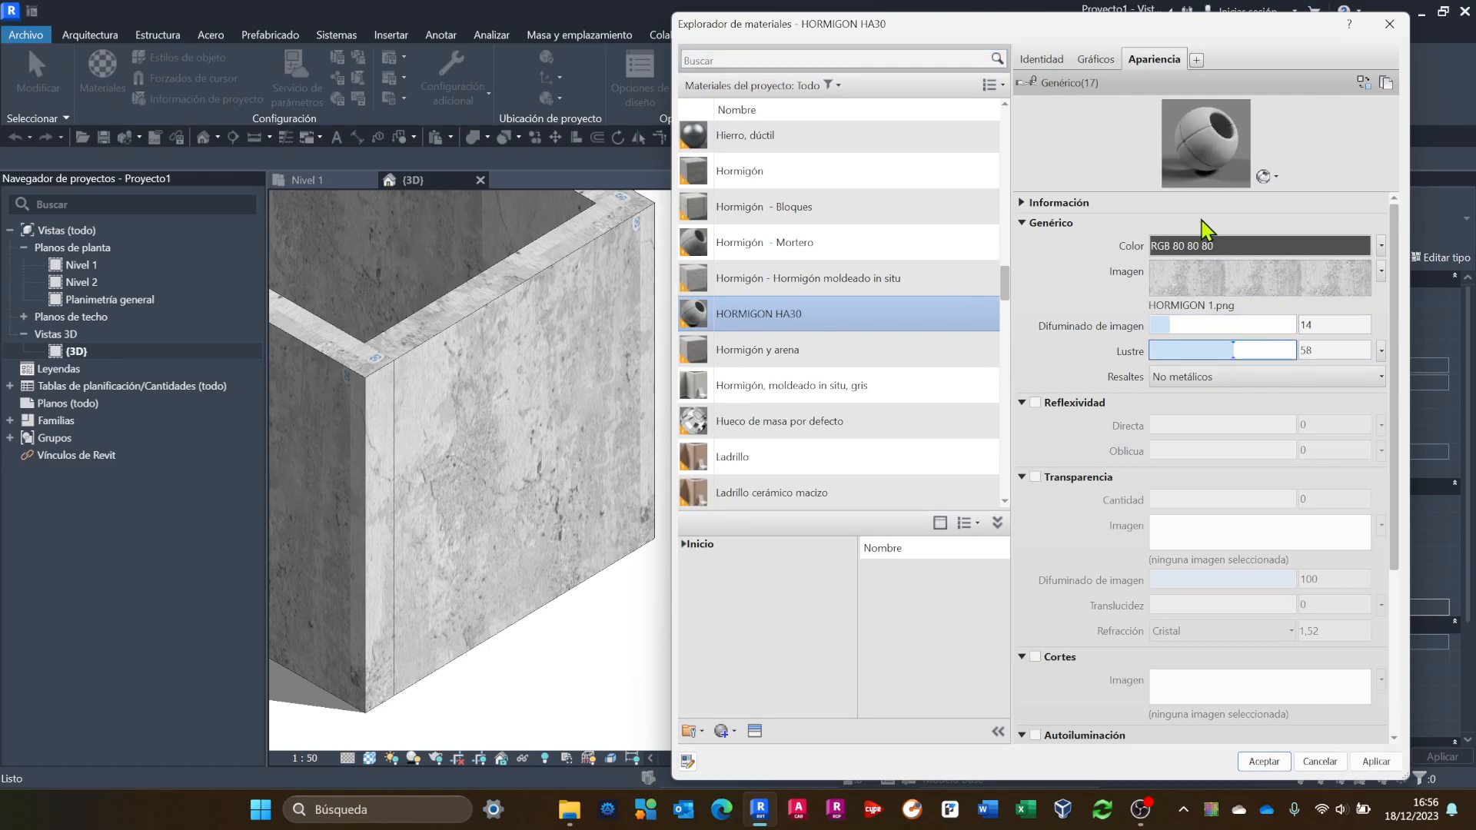
{"action": "left_click_drag", "start_coordinate": [1168, 326], "coordinate": [1150, 329]}
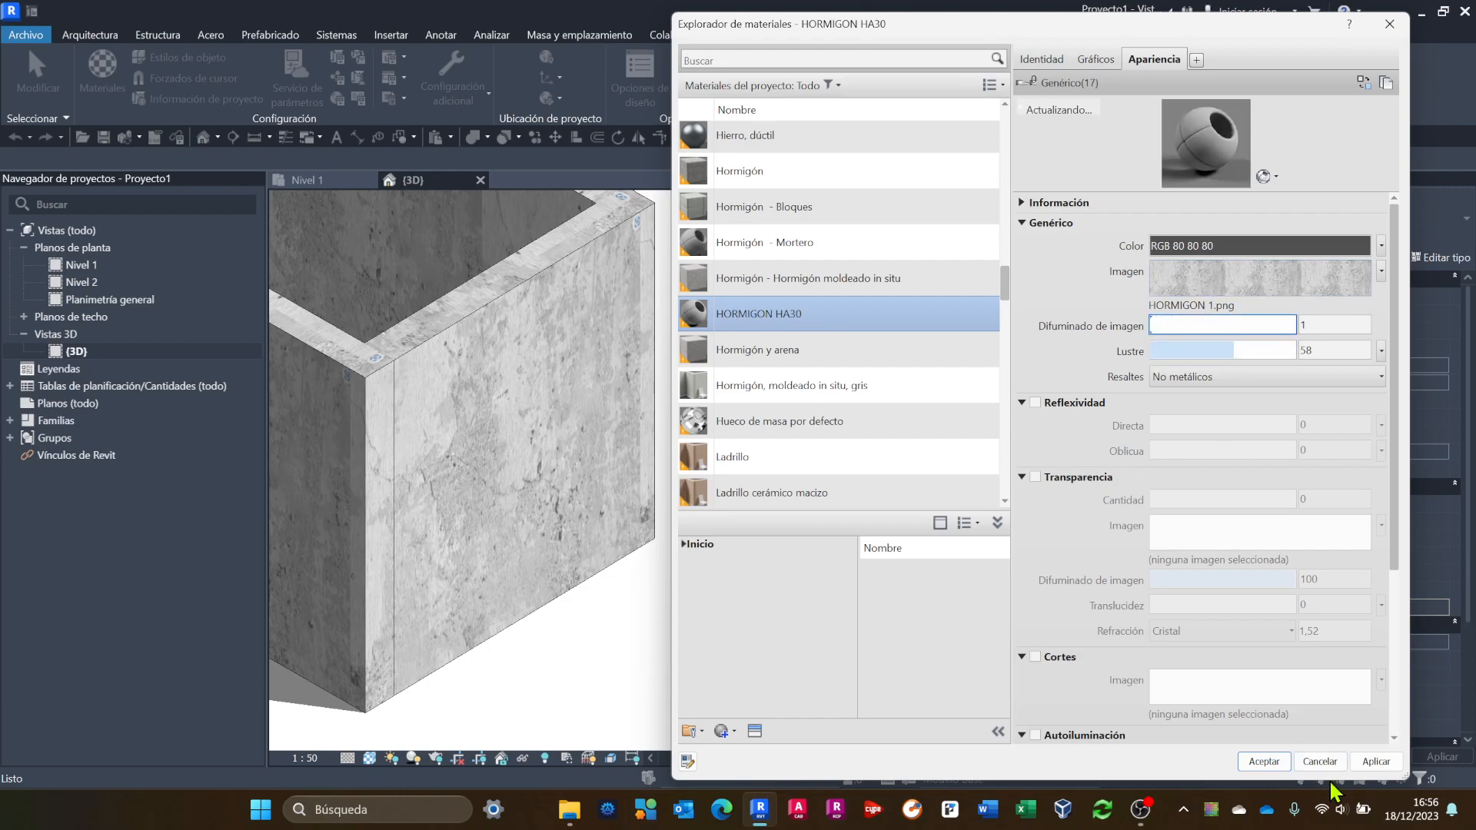
{"action": "left_click", "coordinate": [1373, 762]}
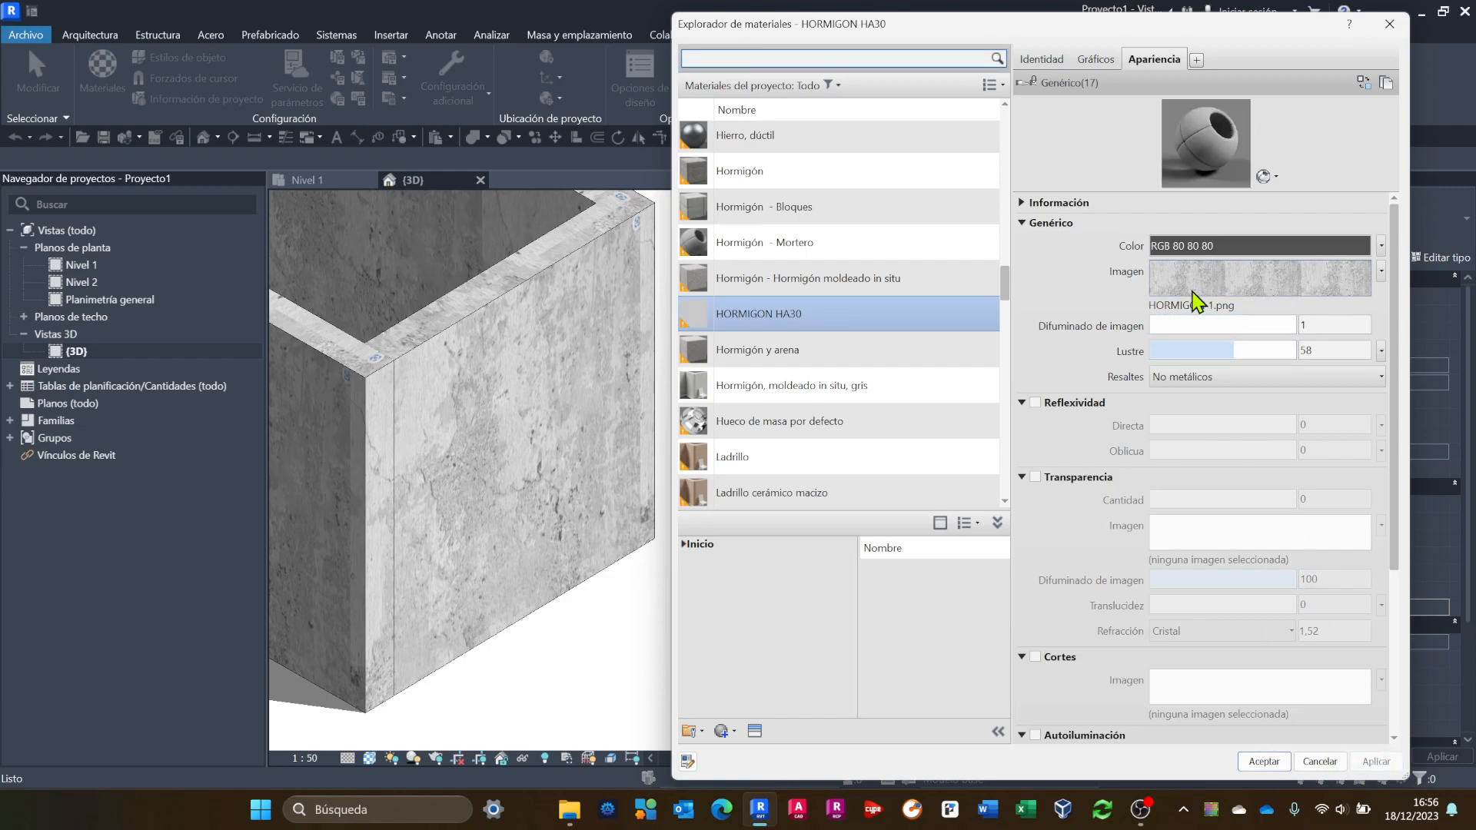
Raise both the image fade and the glossiness of the HORMIGON HA30 appearance to 100, applying each change.
{"action": "left_click_drag", "start_coordinate": [1169, 326], "coordinate": [1302, 329]}
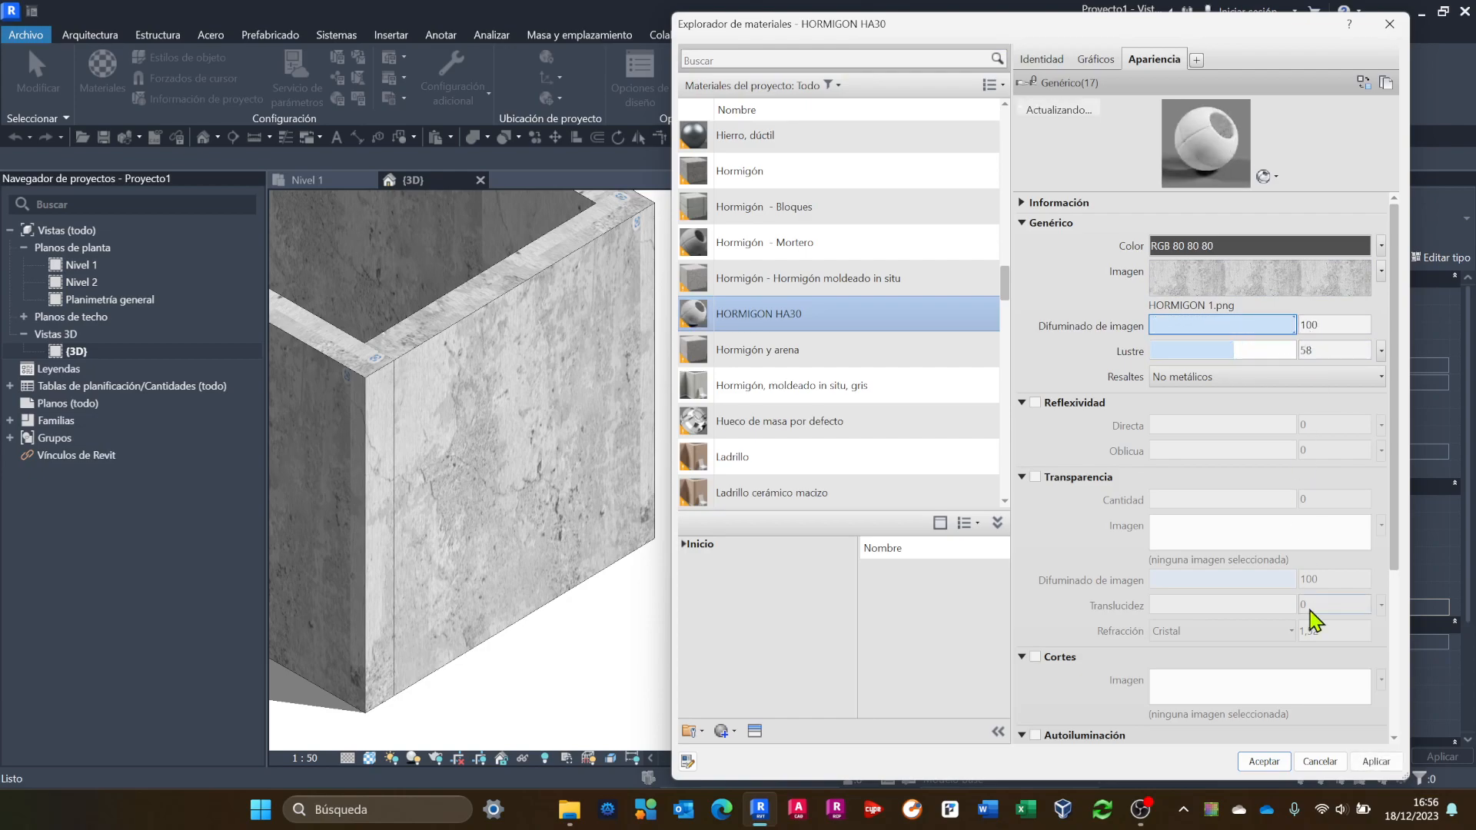
{"action": "left_click", "coordinate": [1375, 761]}
{"action": "left_click", "coordinate": [1236, 352]}
{"action": "left_click_drag", "start_coordinate": [1235, 355], "coordinate": [1298, 355]}
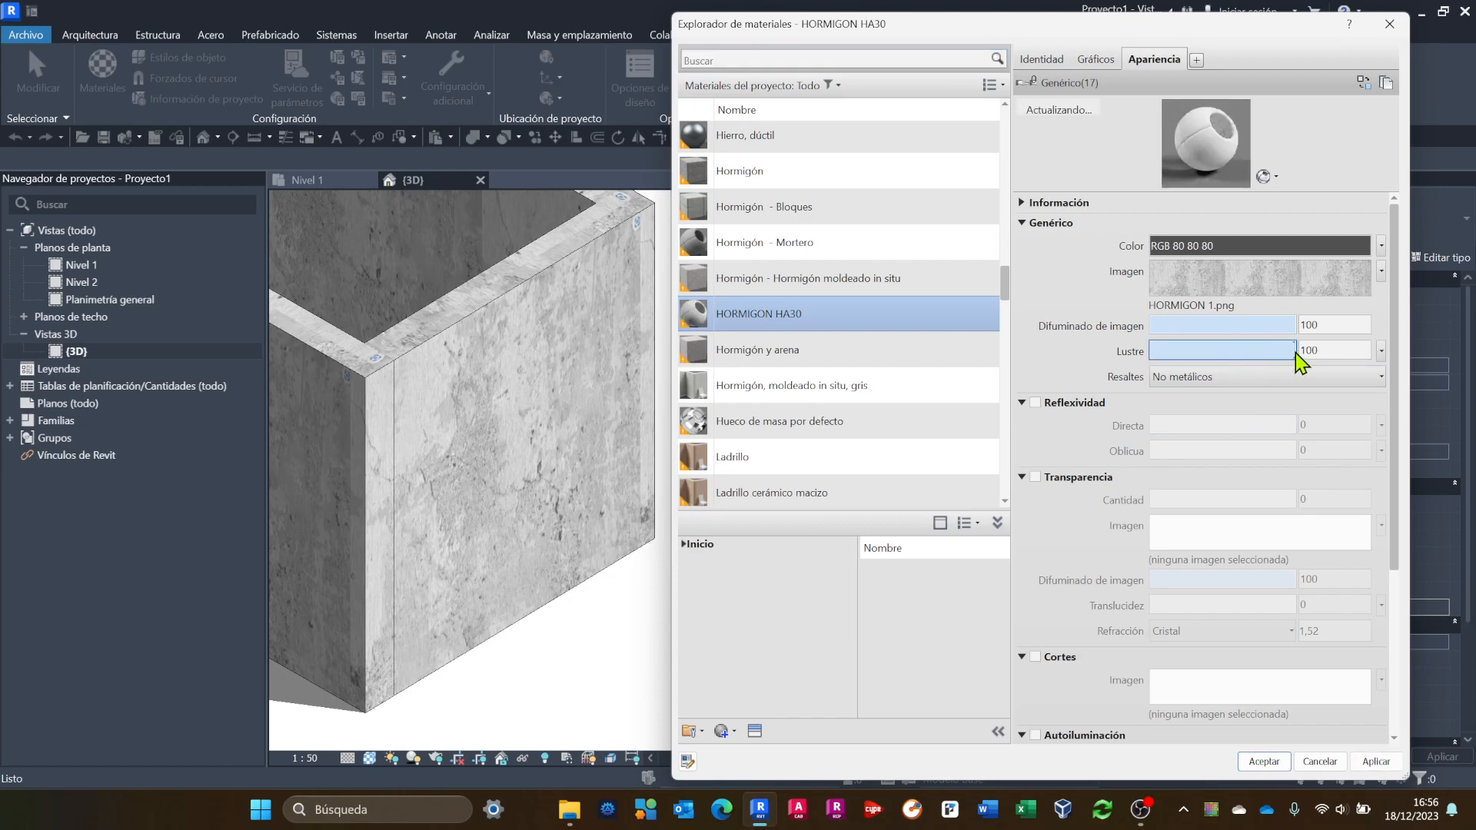
{"action": "left_click", "coordinate": [1375, 761]}
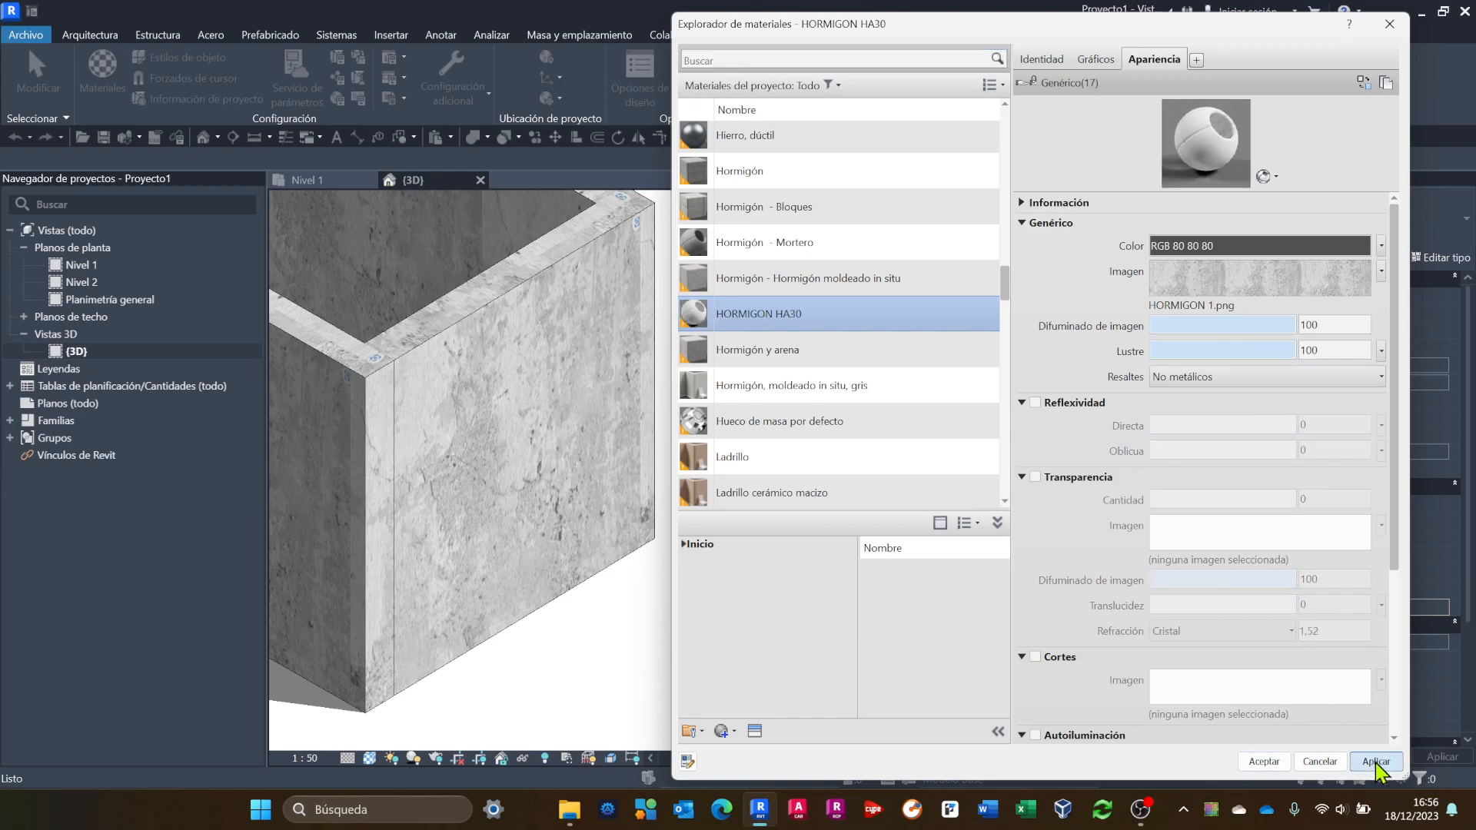
Lower the glossiness of the HORMIGON HA30 appearance to 14 and apply it.
{"action": "left_click_drag", "start_coordinate": [1292, 359], "coordinate": [1163, 356]}
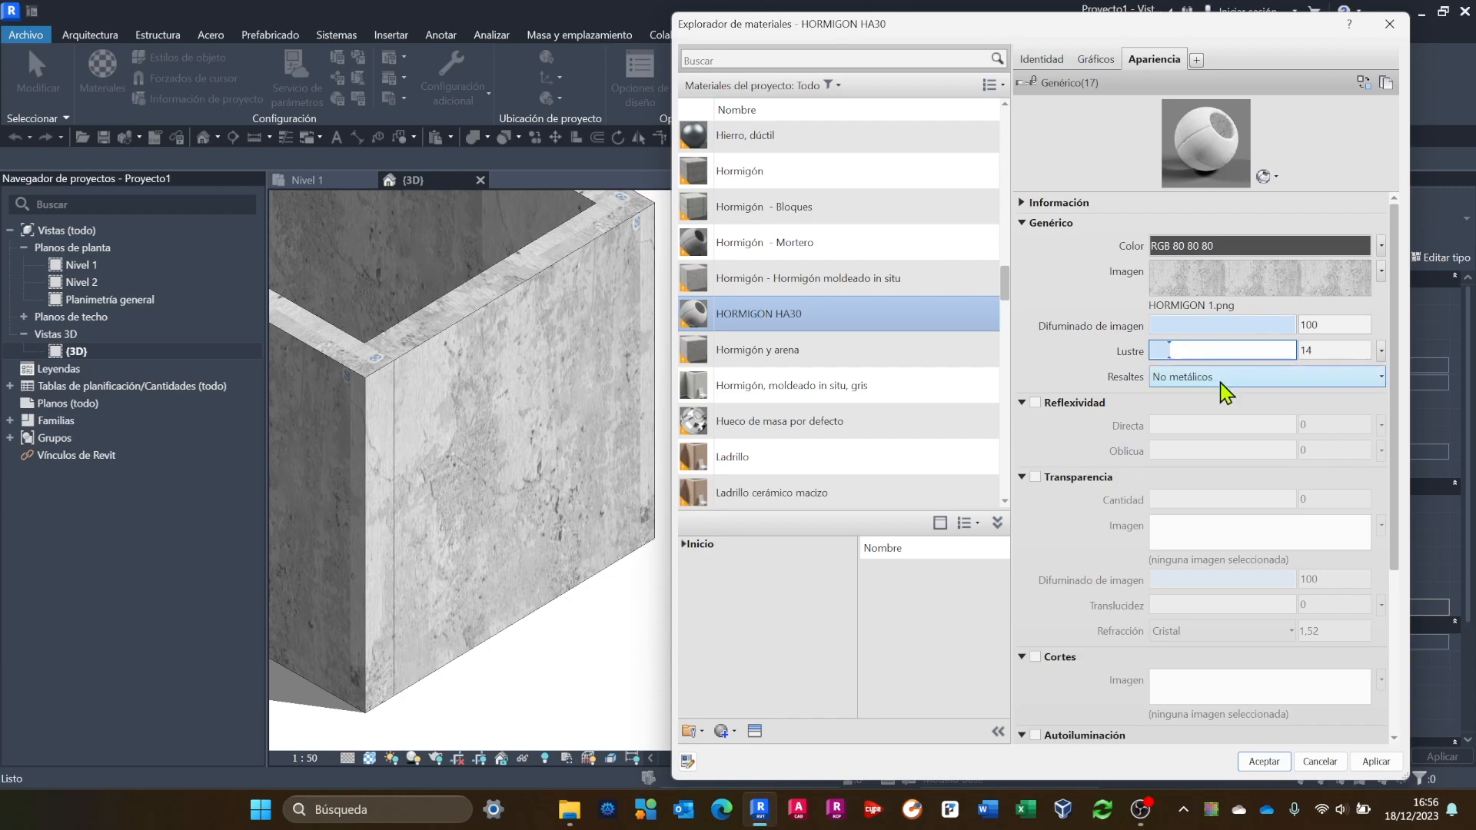
{"action": "left_click", "coordinate": [1389, 762]}
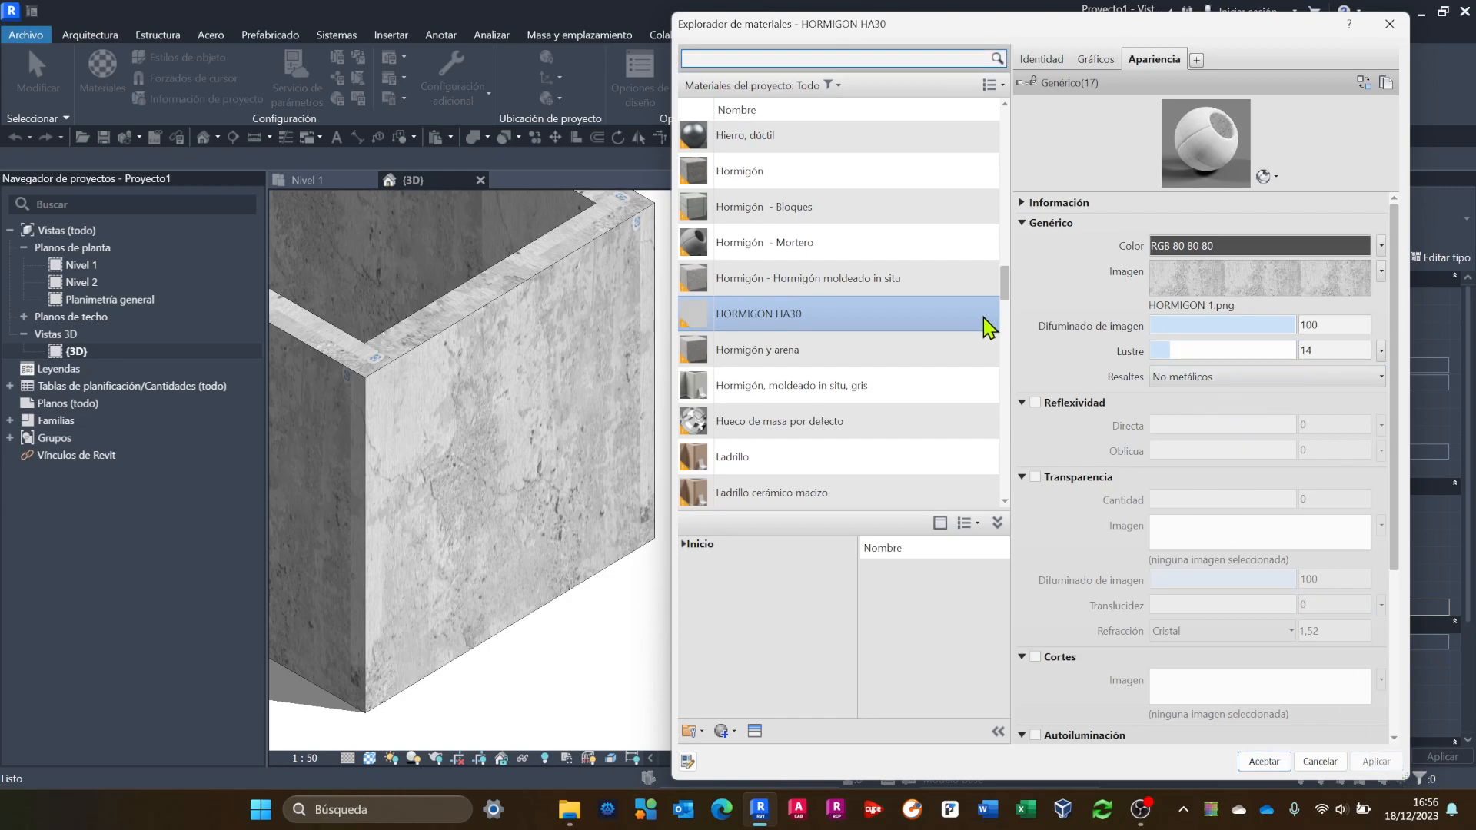
{"action": "left_click", "coordinate": [1307, 347]}
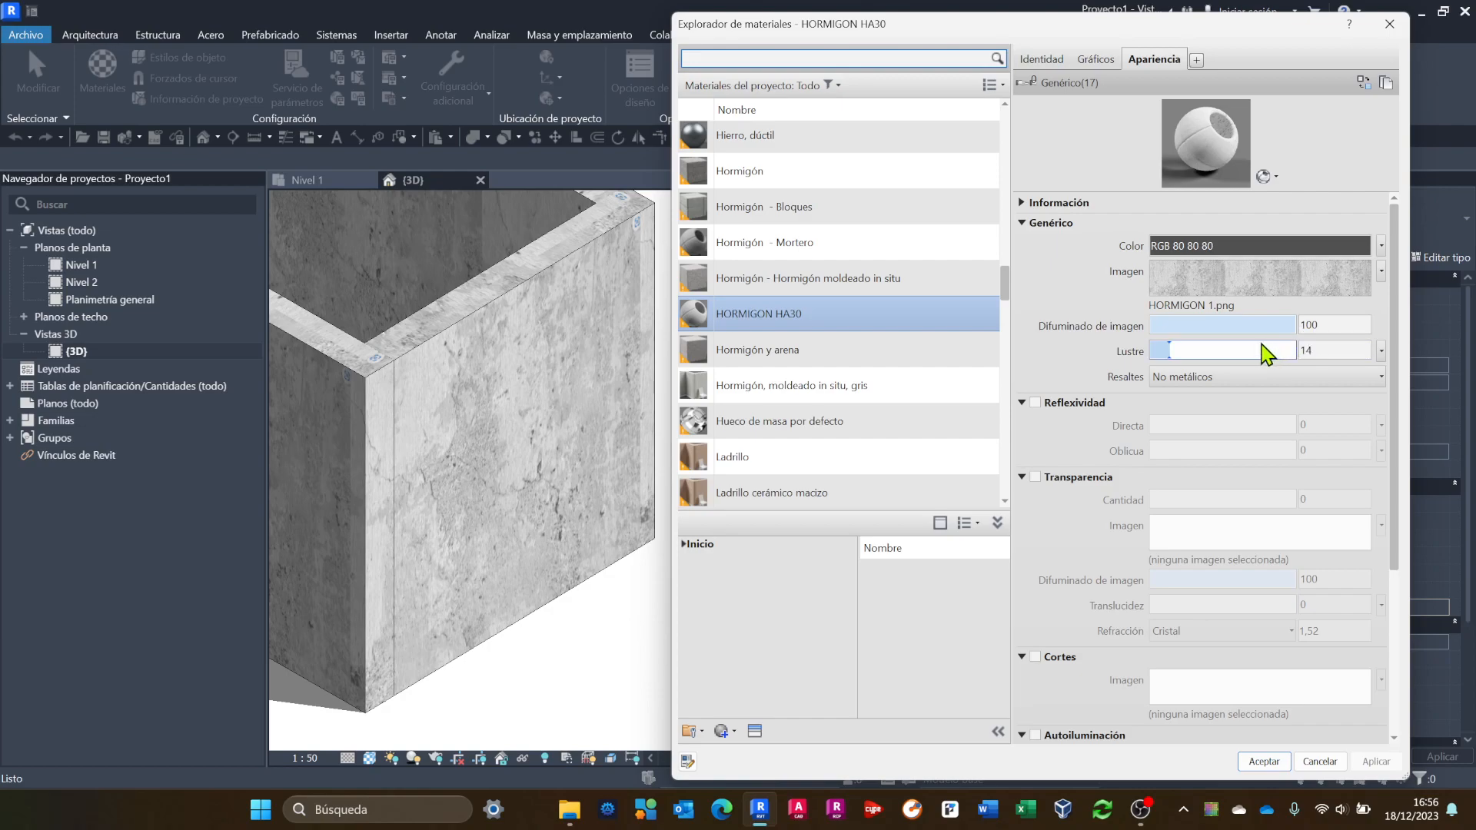
{"action": "left_click", "coordinate": [1204, 305]}
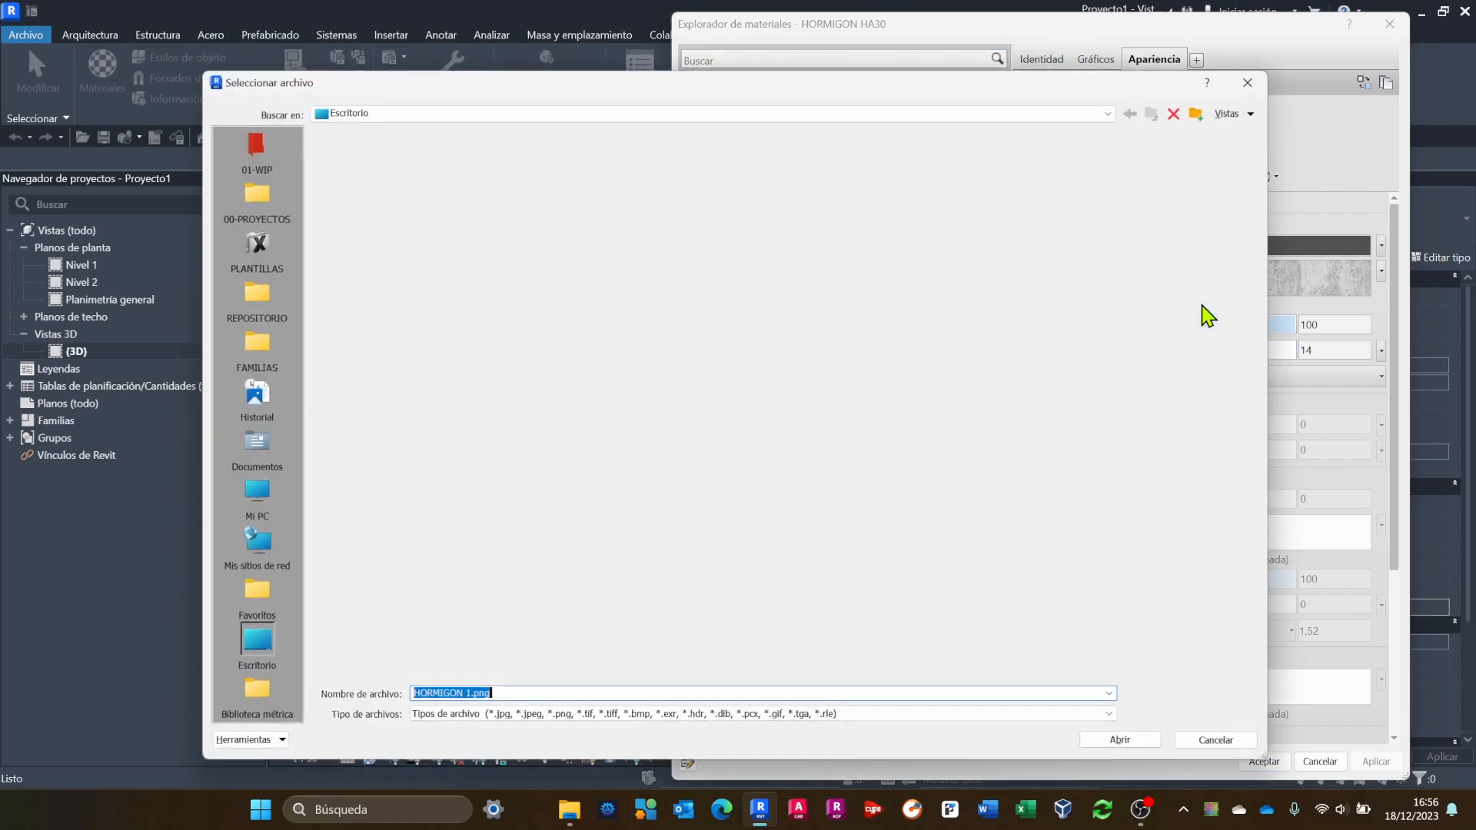
{"action": "key", "text": "BackSpace"}
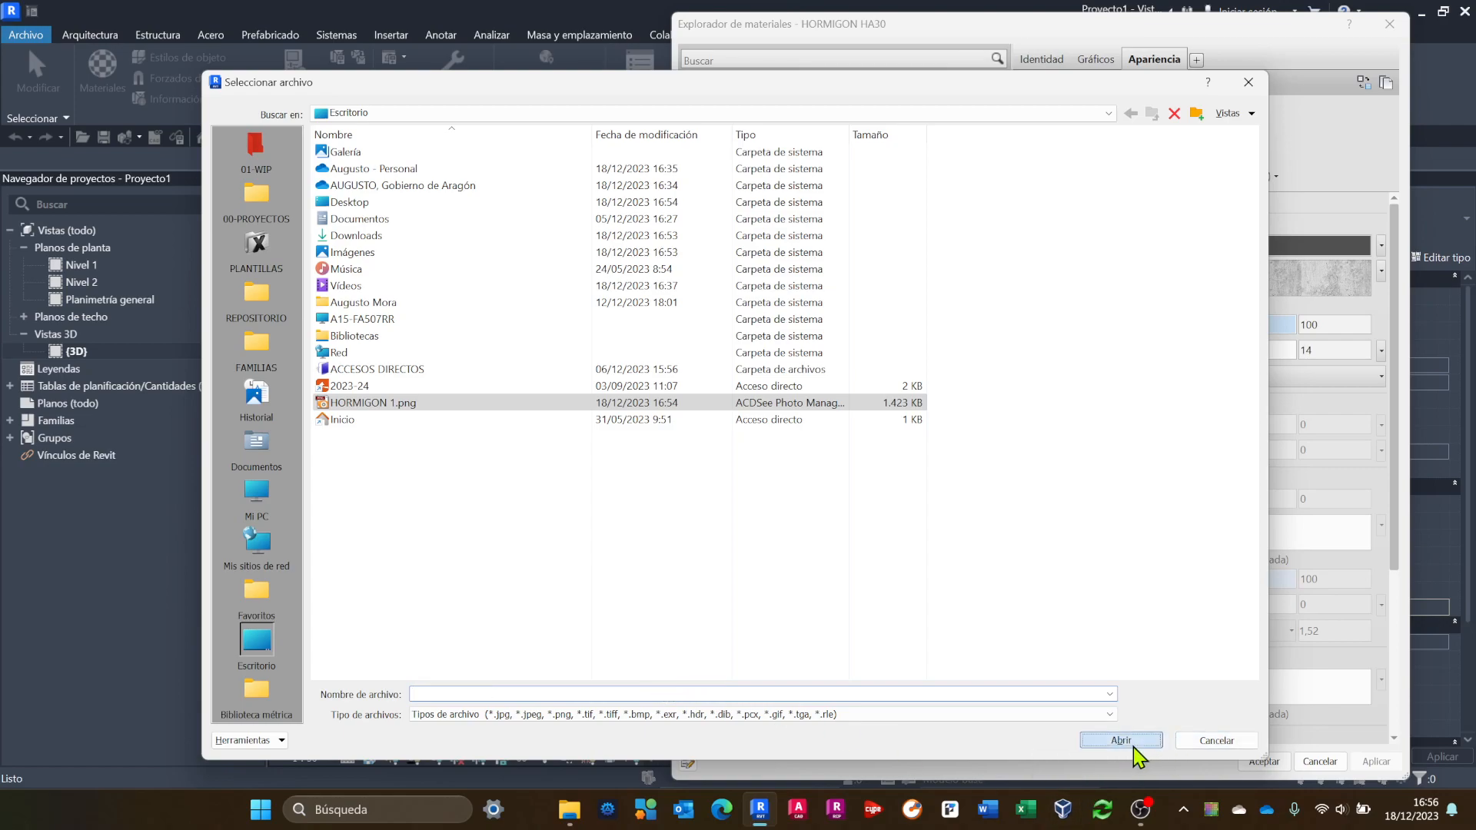
{"action": "left_click", "coordinate": [1248, 82]}
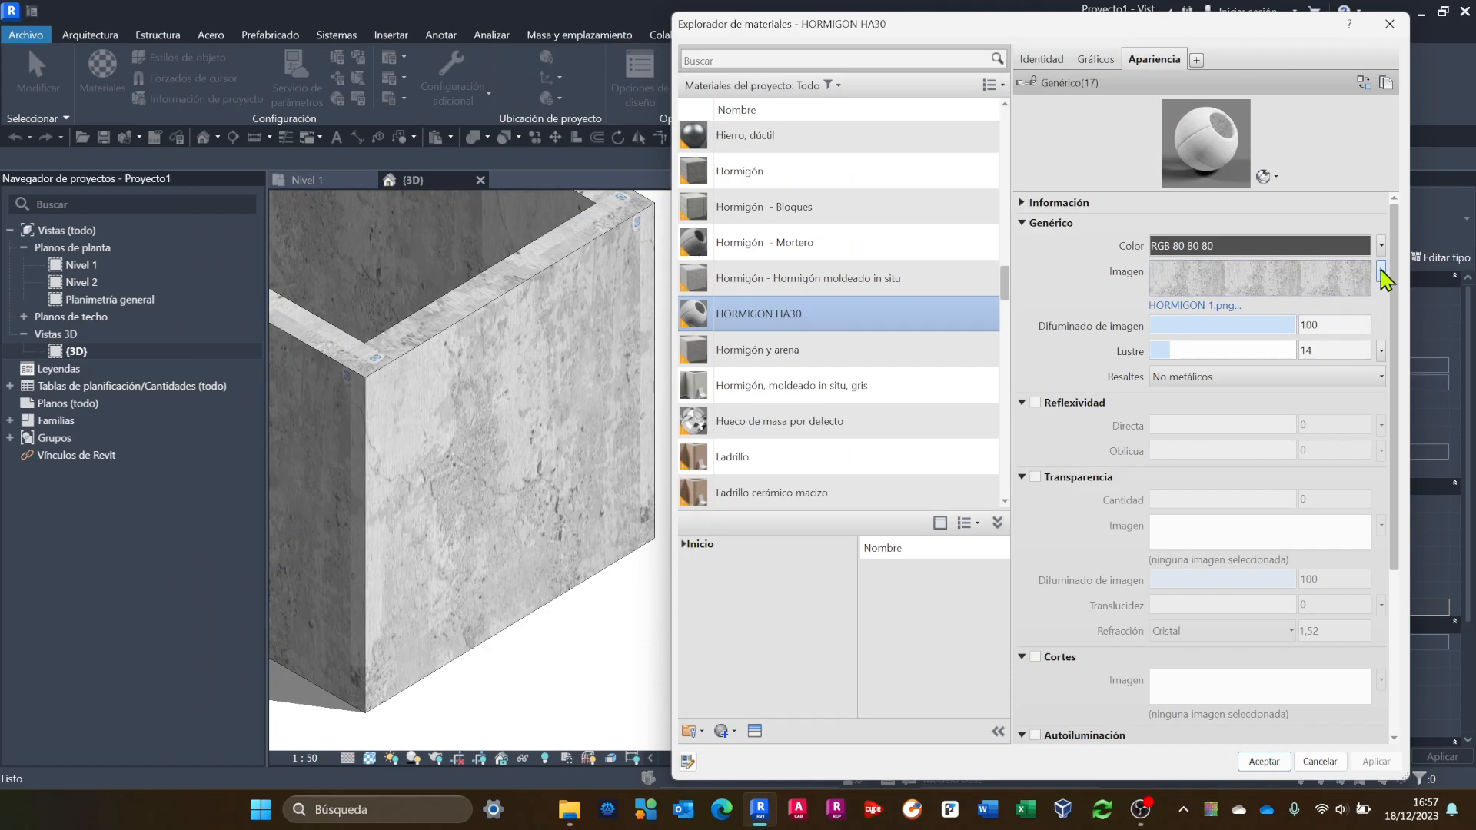
Remove the HORMIGON 1.png image from the generic appearance of HORMIGON HA30 and apply the change.
{"action": "left_click", "coordinate": [1381, 271]}
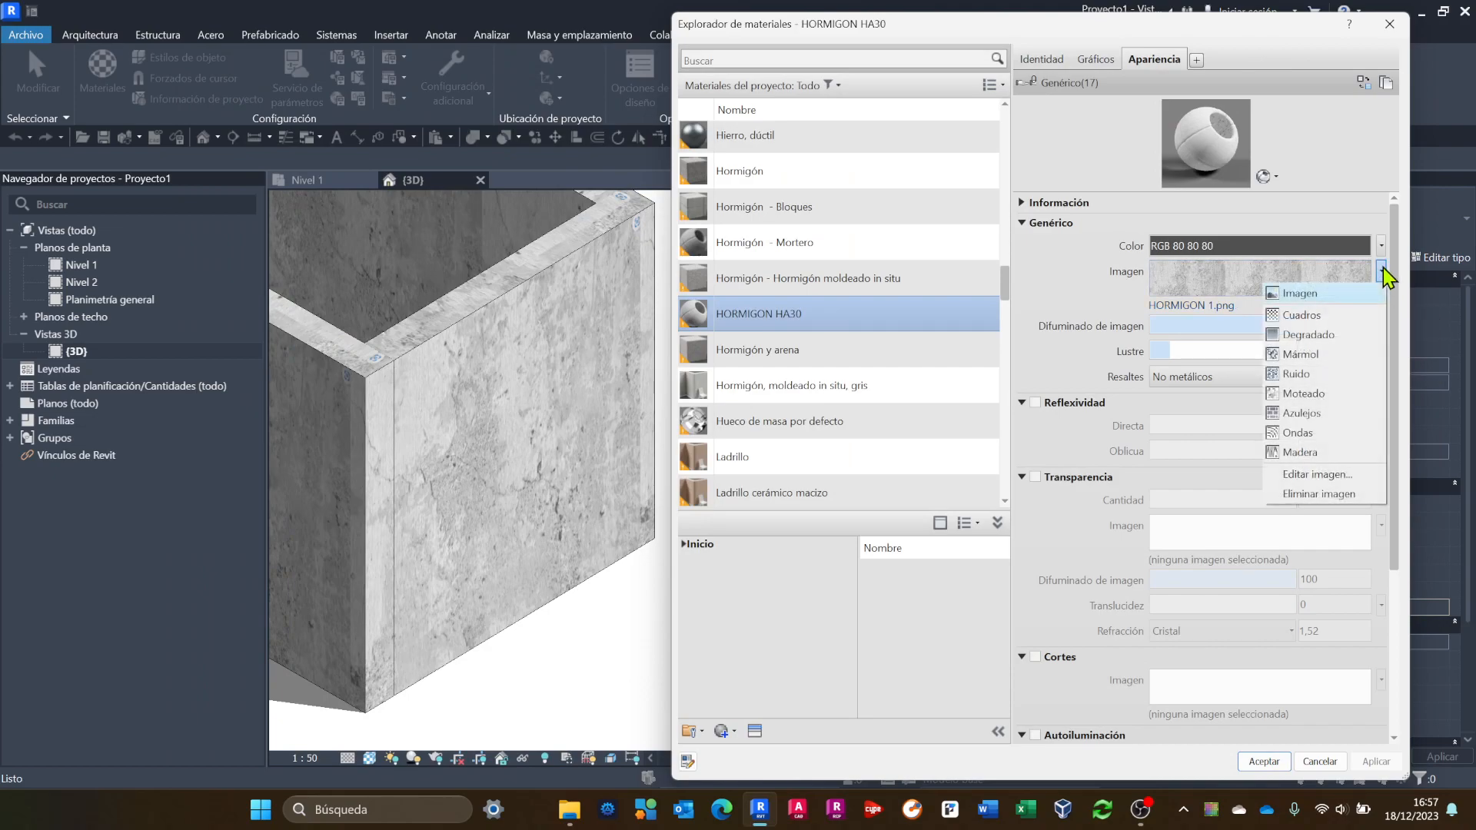
{"action": "left_click", "coordinate": [1319, 496]}
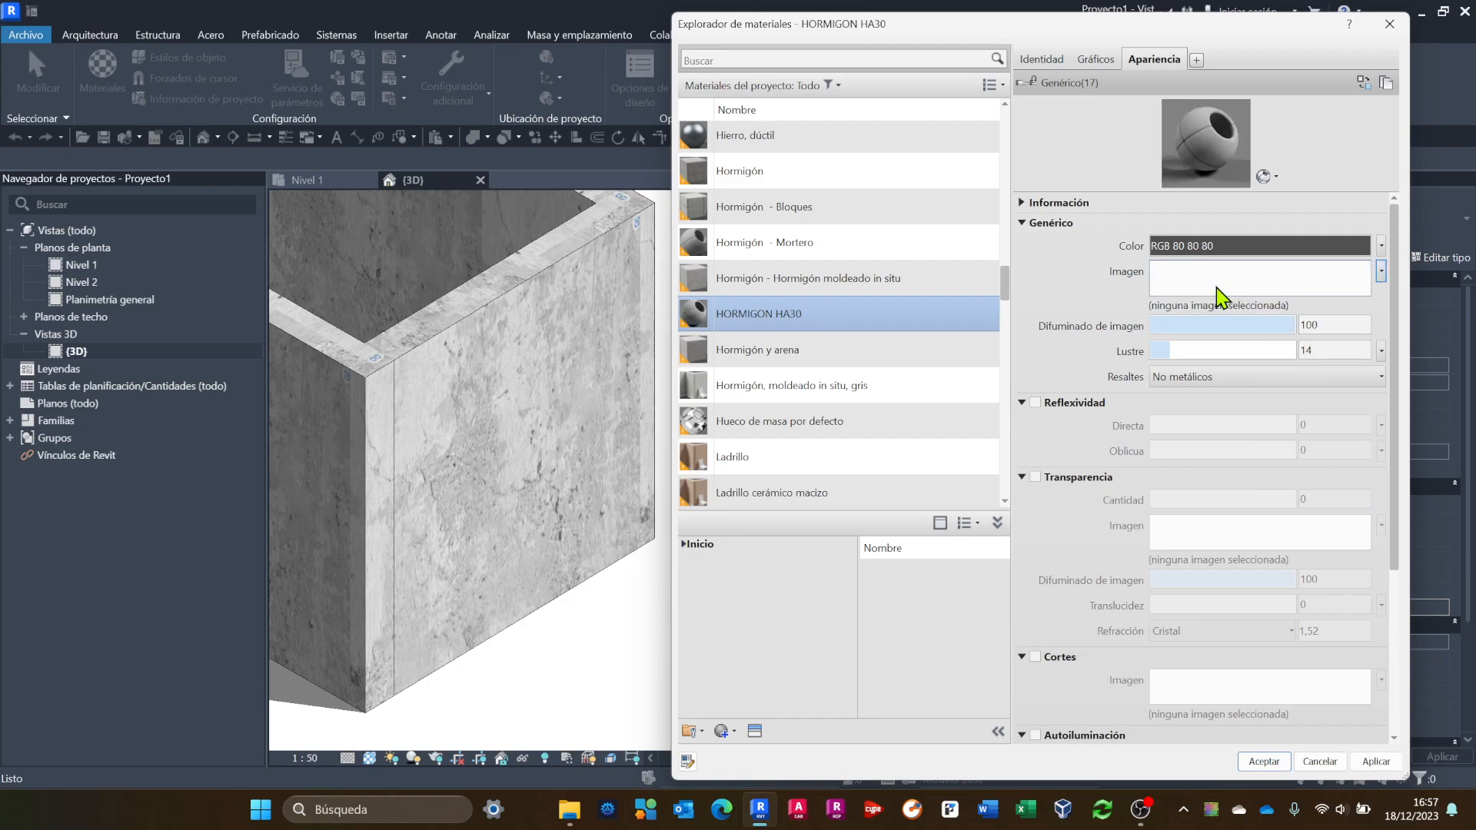
{"action": "scroll", "coordinate": [1150, 500], "scroll_direction": "down", "scroll_amount": 5}
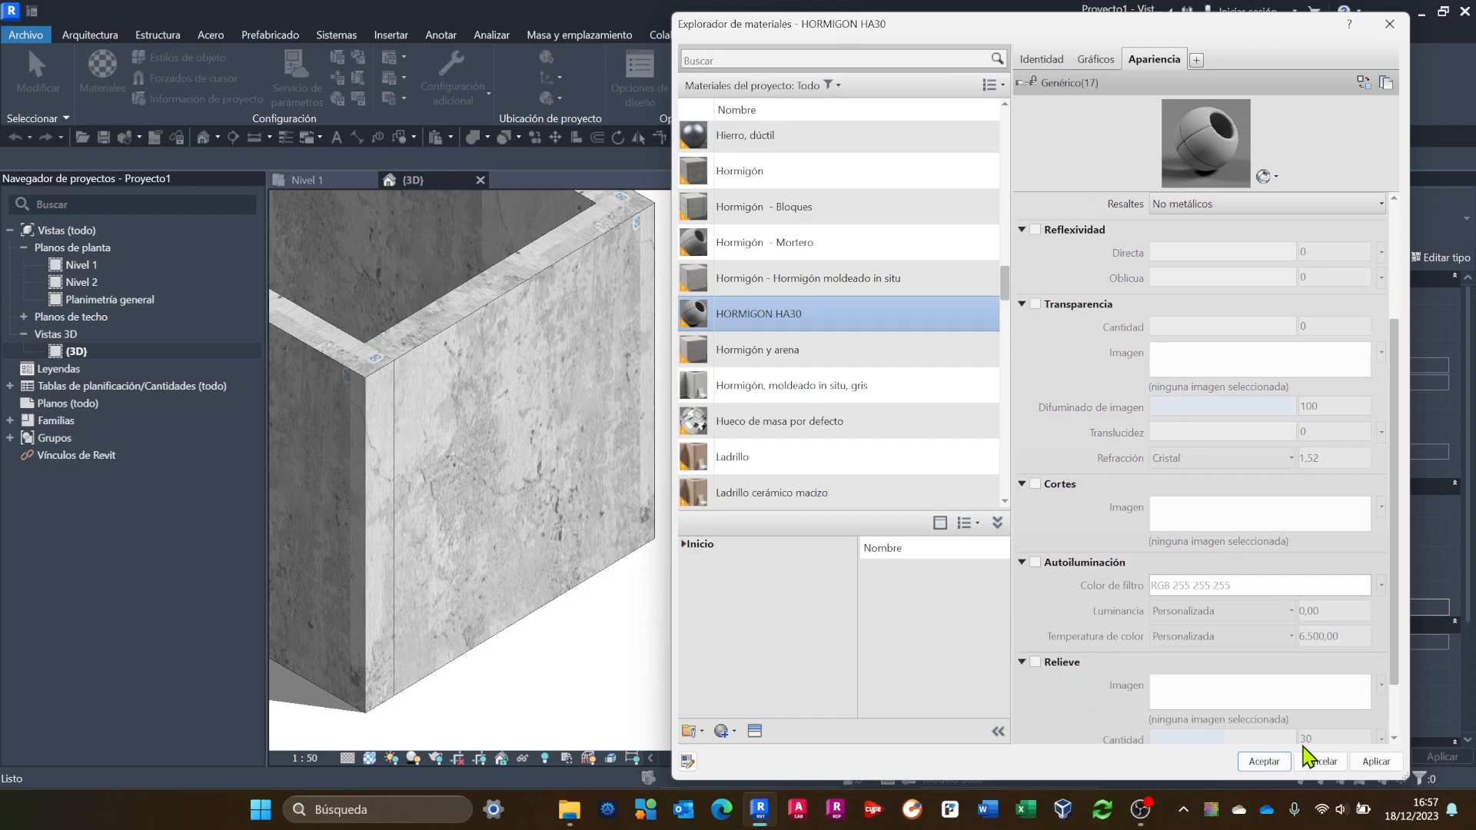
{"action": "left_click", "coordinate": [1376, 761]}
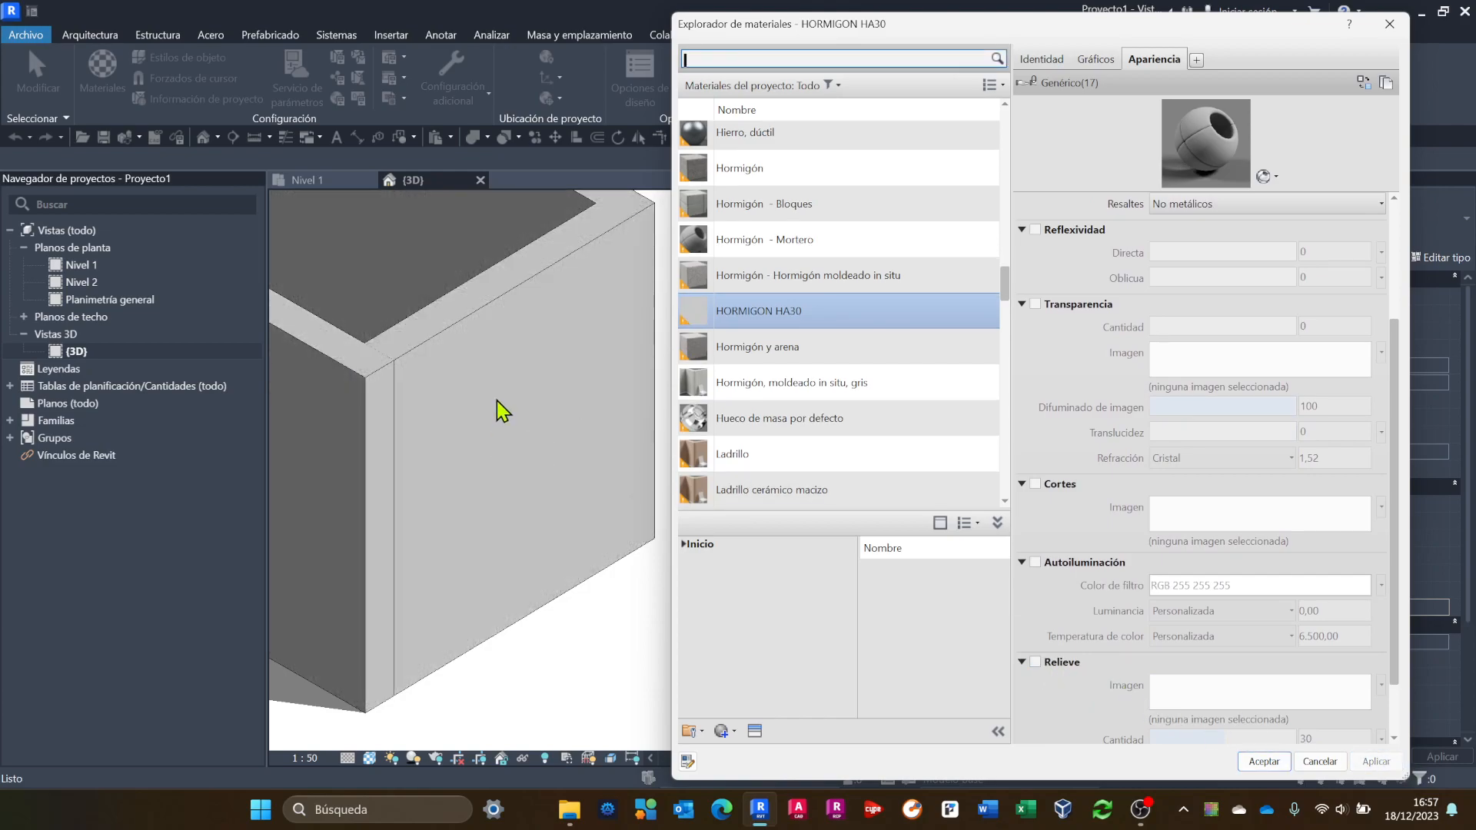
Enable relief for the HORMIGON HA30 appearance using HORMIGON 1.png from Escritorio as its image.
{"action": "left_click", "coordinate": [1034, 663]}
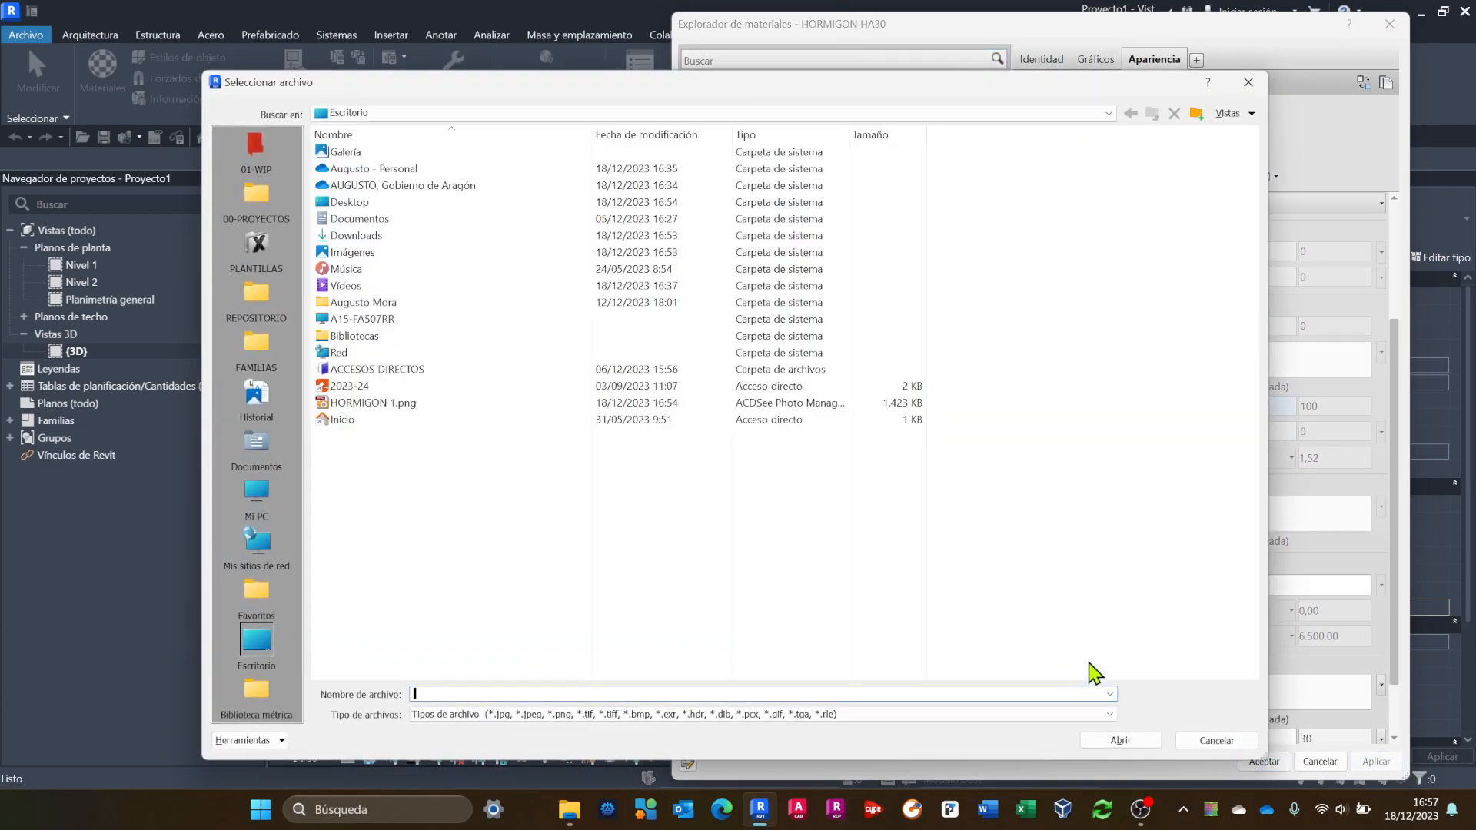
{"action": "left_click", "coordinate": [367, 403]}
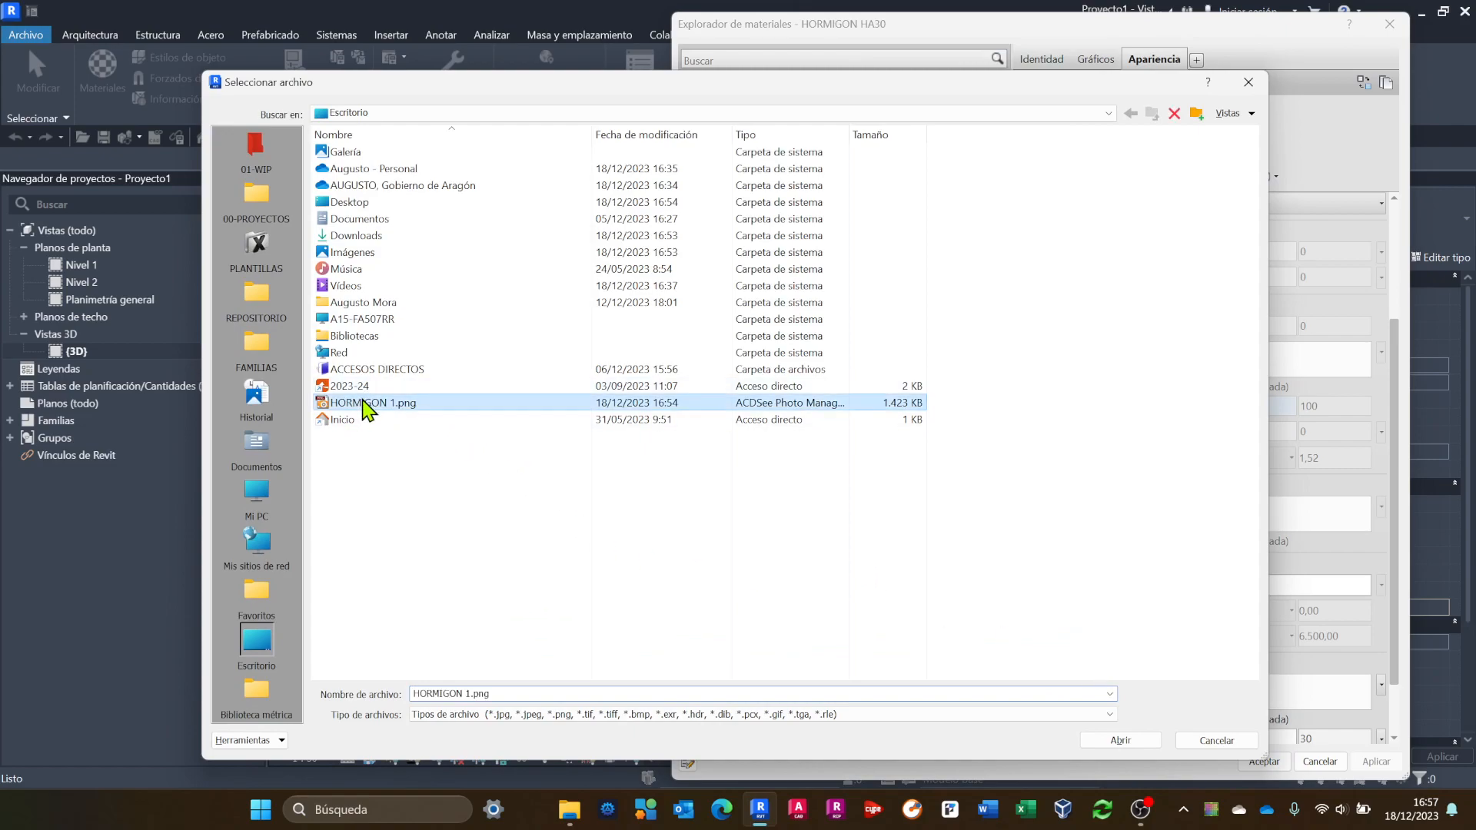
{"action": "left_click", "coordinate": [1111, 740]}
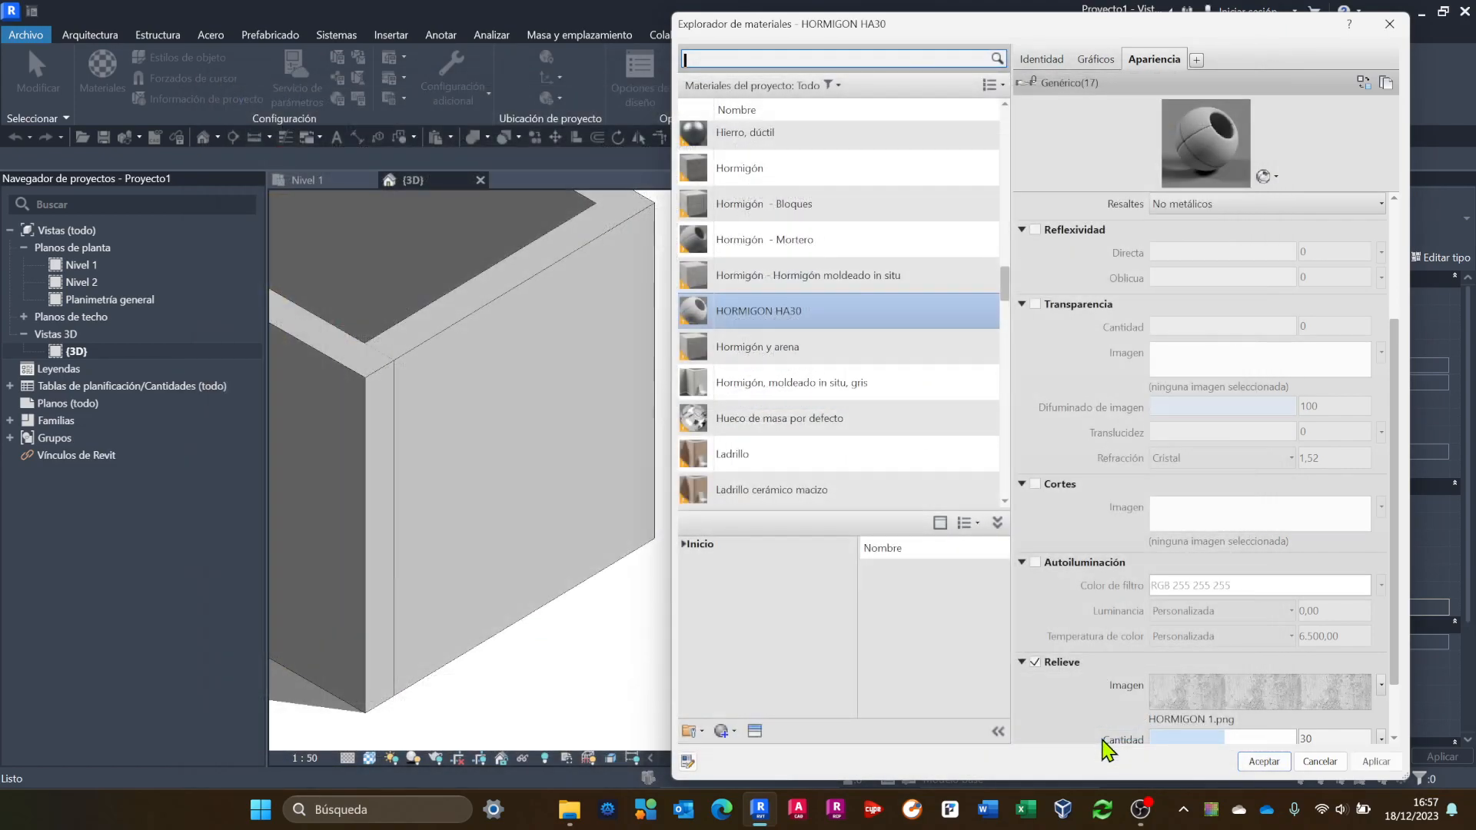
Set the relief image's sample size to 3 m in width and height, finish the texture editing and apply the change.
{"action": "left_click", "coordinate": [1213, 706]}
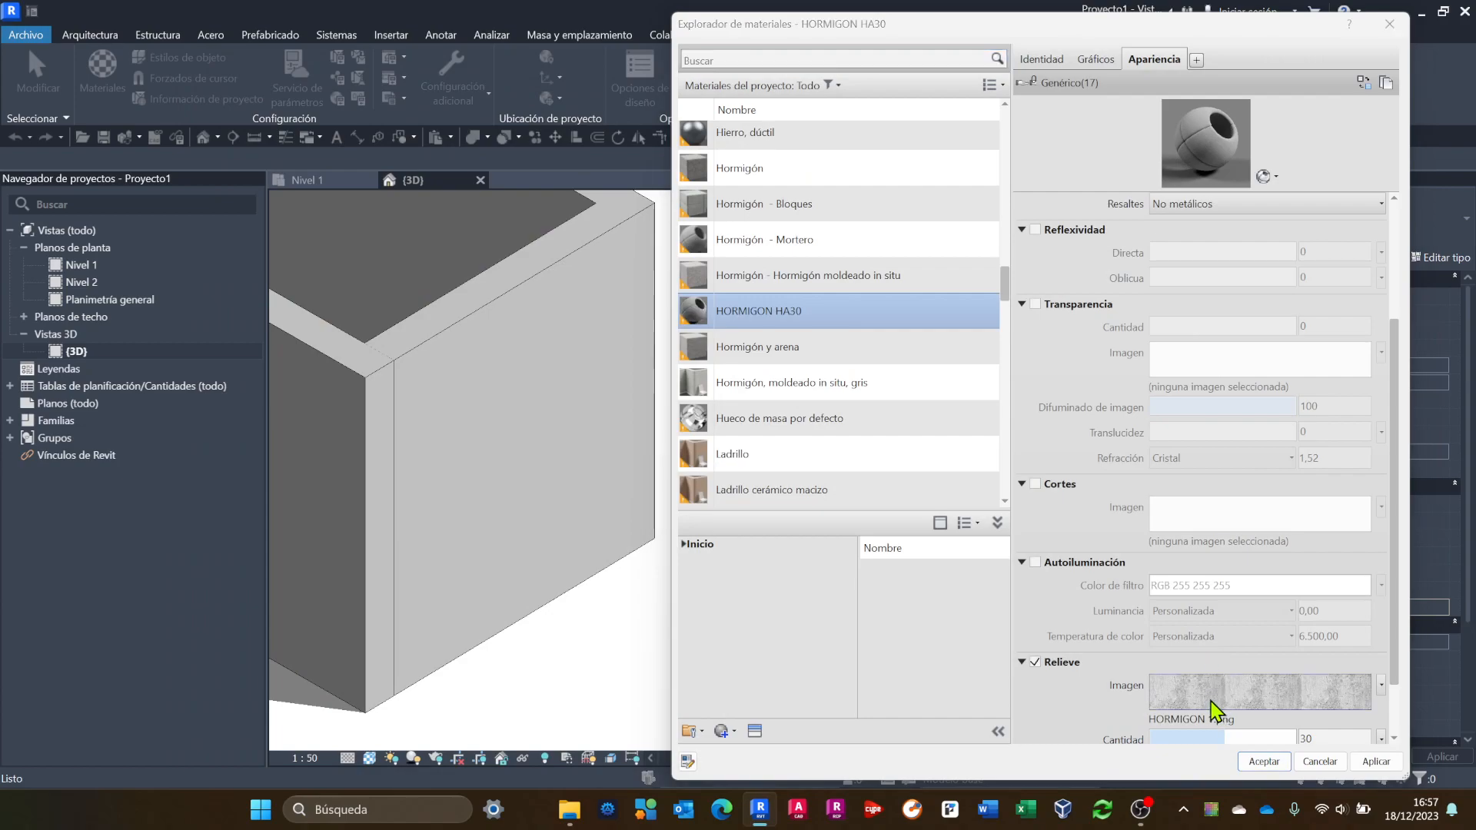
{"action": "left_click", "coordinate": [514, 468]}
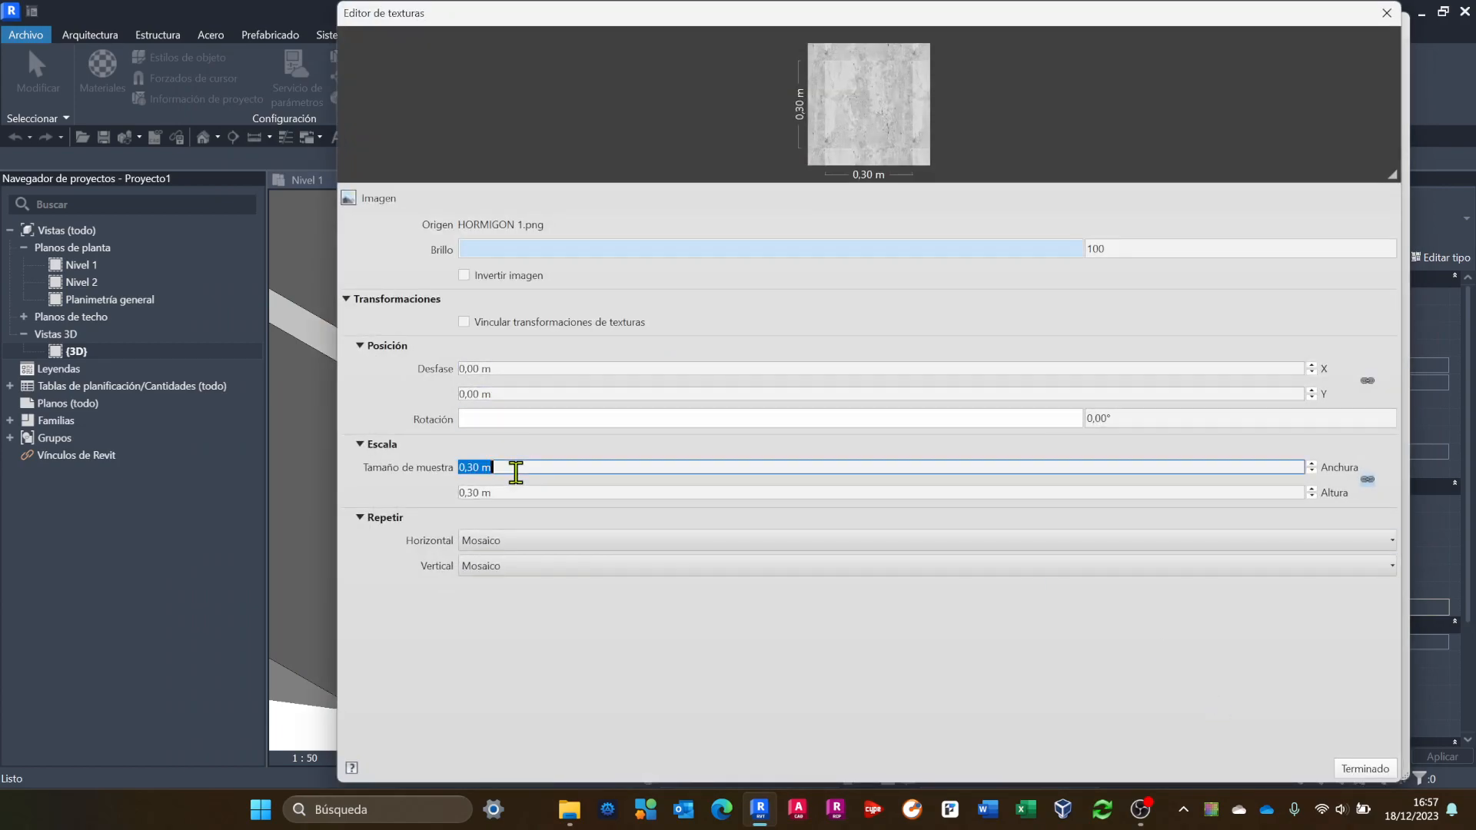
{"action": "type", "text": "3"}
{"action": "key", "text": "Tab"}
{"action": "type", "text": "3"}
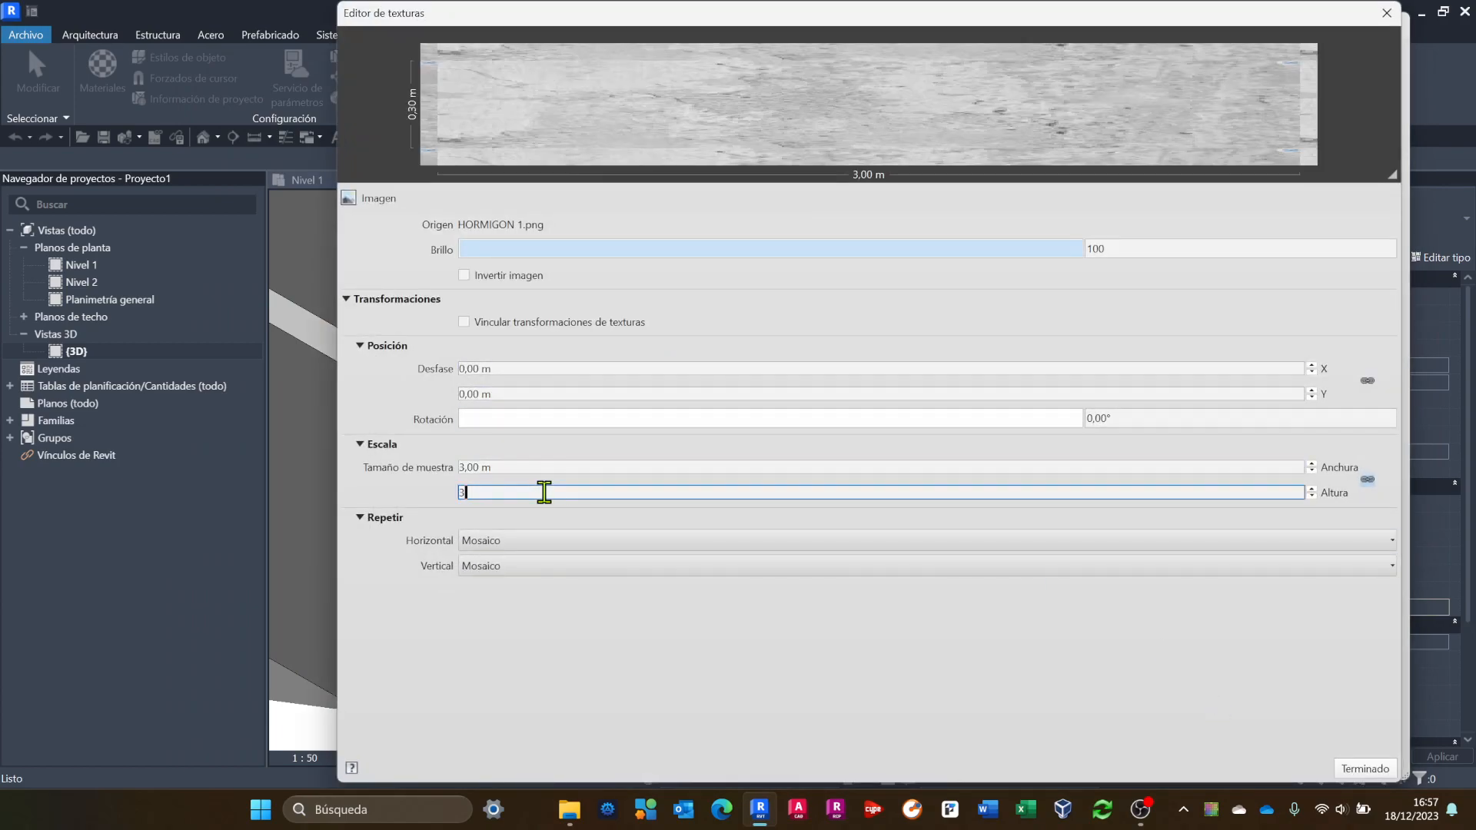
{"action": "left_click", "coordinate": [545, 468]}
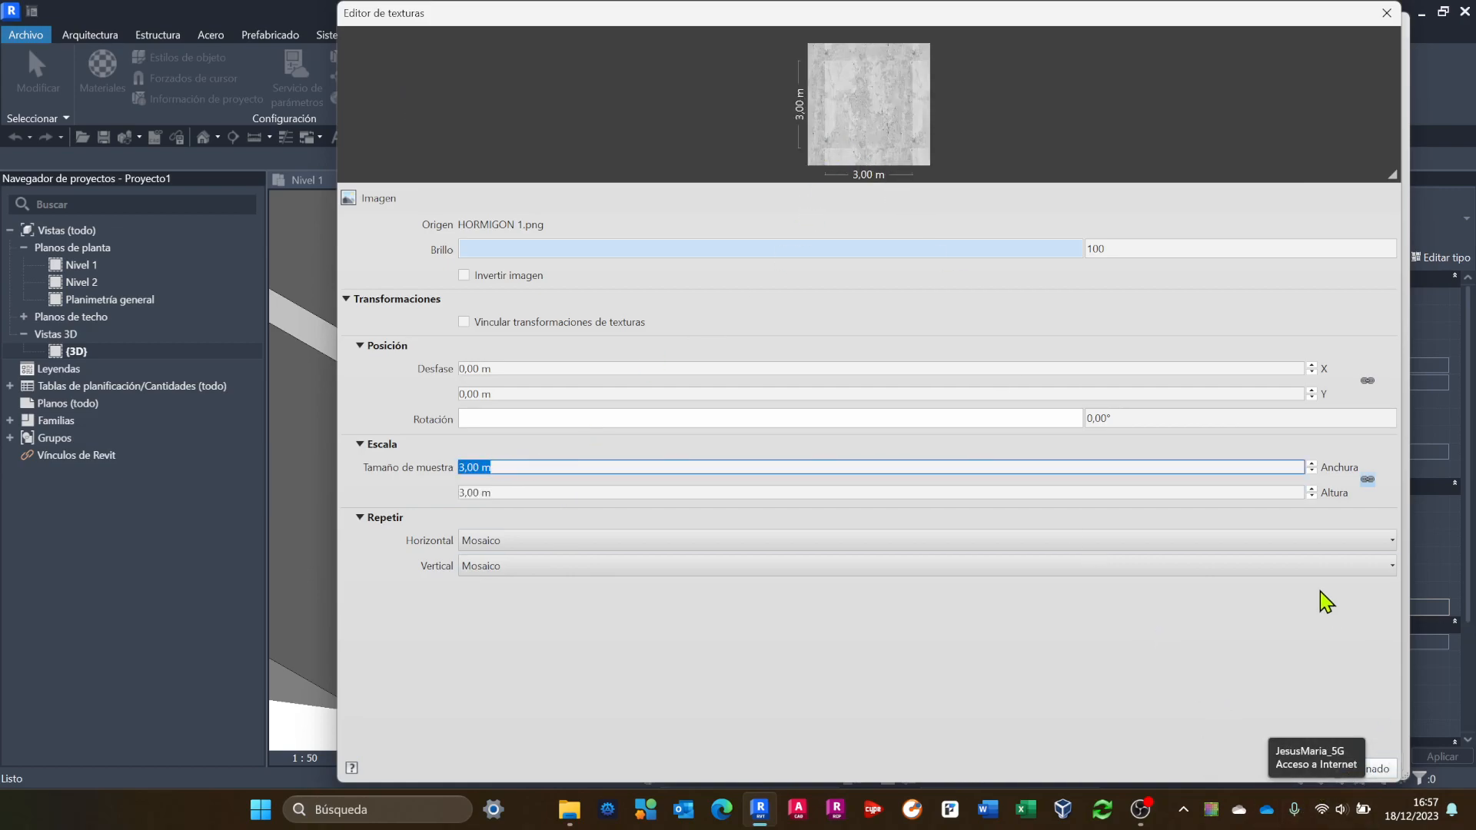
{"action": "left_click", "coordinate": [1381, 769]}
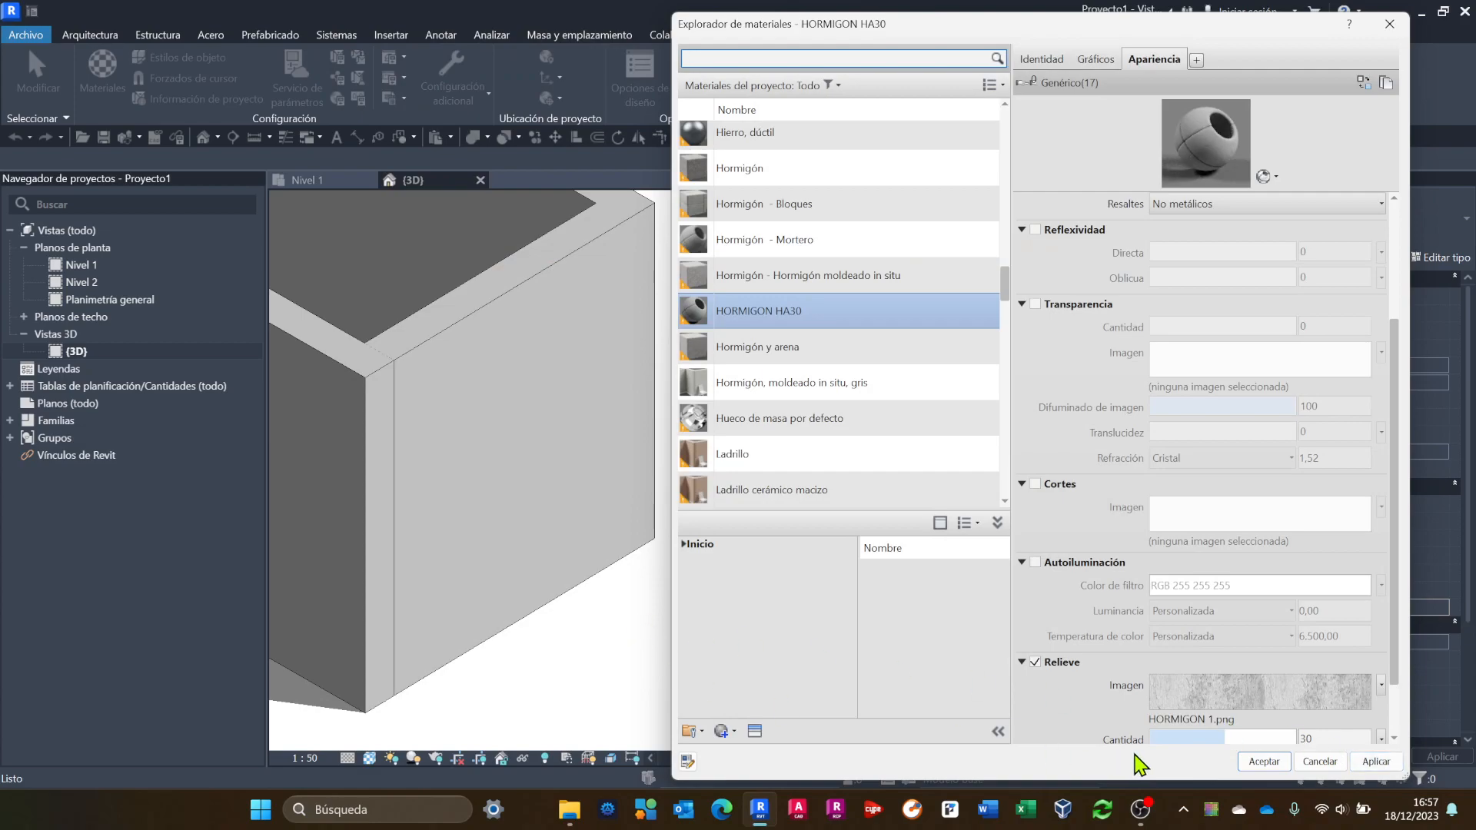
{"action": "left_click", "coordinate": [1377, 761]}
Set the relief amount to 590, apply and accept the material changes, and check the walls up close.
{"action": "scroll", "coordinate": [1100, 626], "scroll_direction": "down", "scroll_amount": 1}
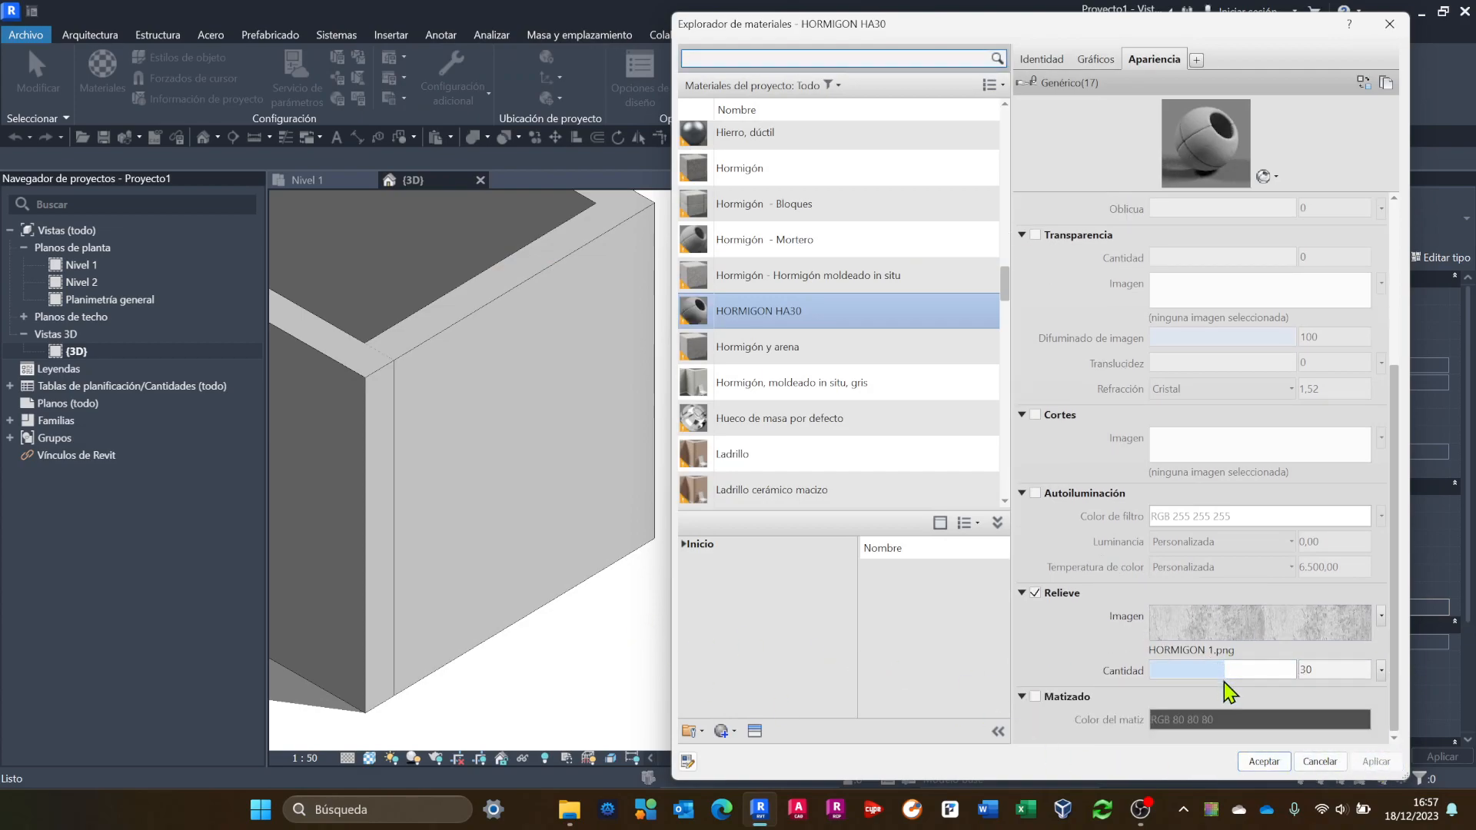
{"action": "left_click_drag", "start_coordinate": [1232, 678], "coordinate": [1276, 687]}
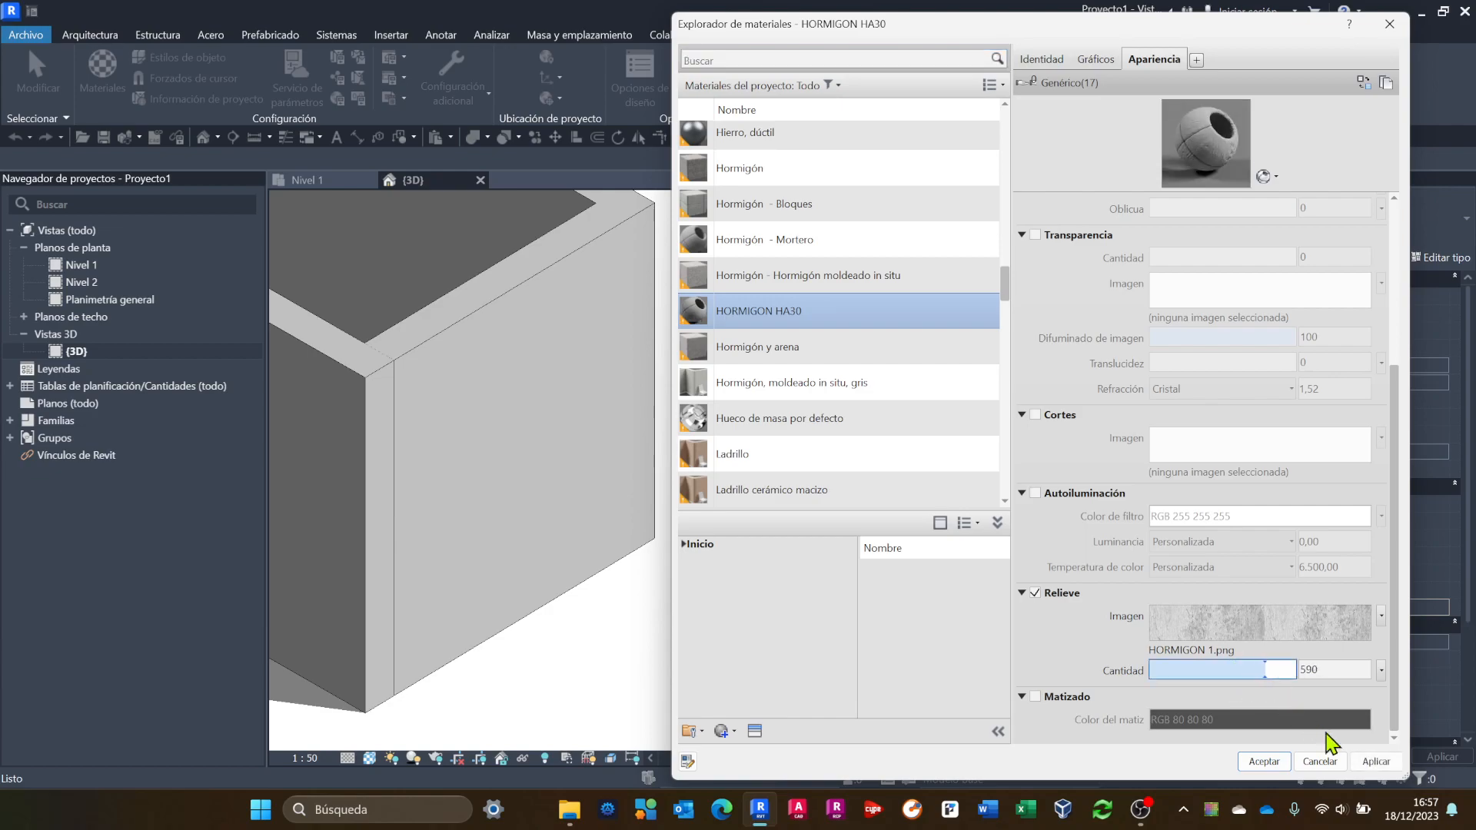
{"action": "left_click", "coordinate": [1376, 762]}
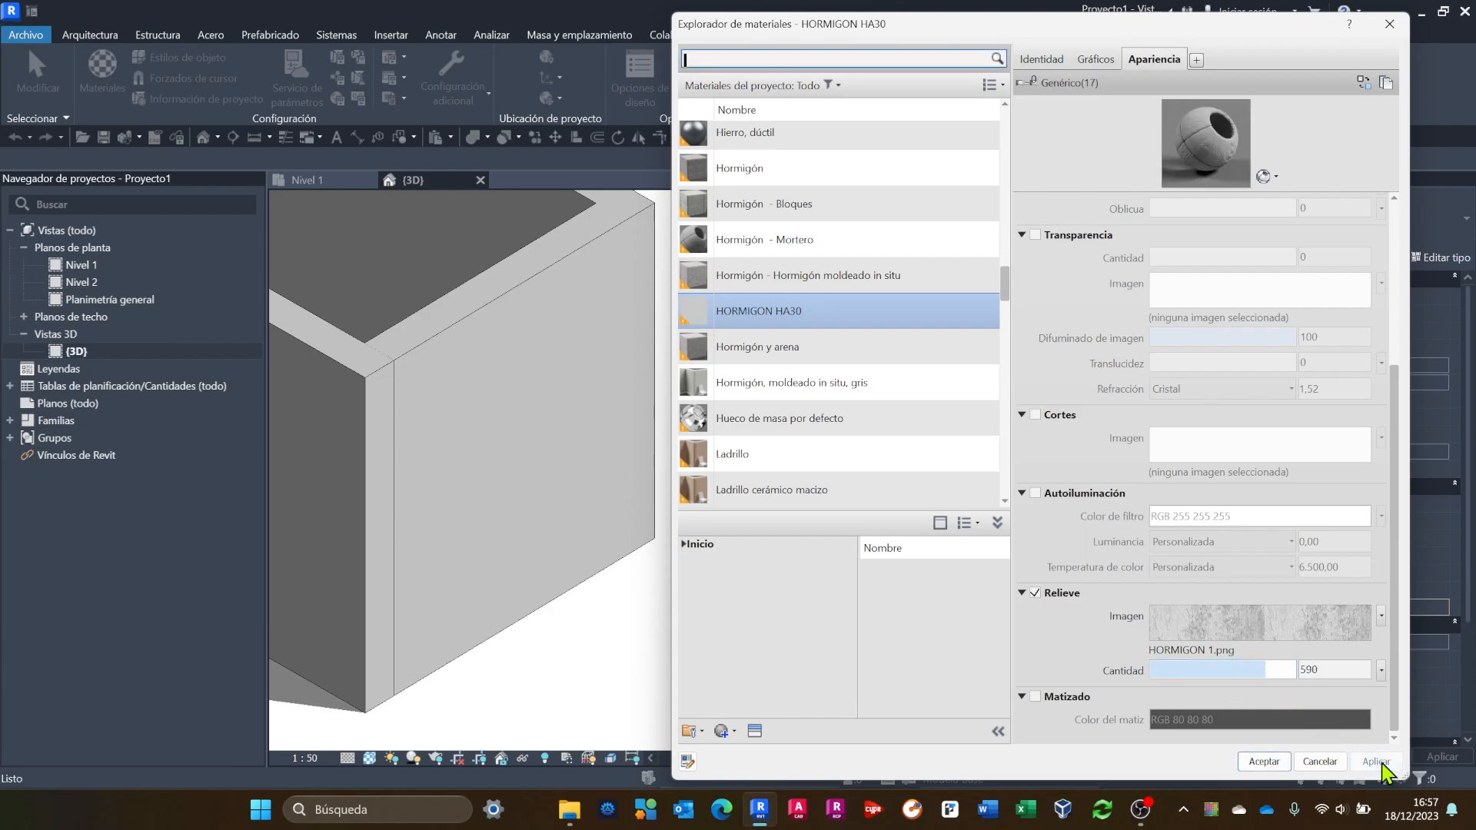
{"action": "left_click", "coordinate": [1266, 762]}
{"action": "scroll", "coordinate": [477, 600], "scroll_direction": "up", "scroll_amount": 5}
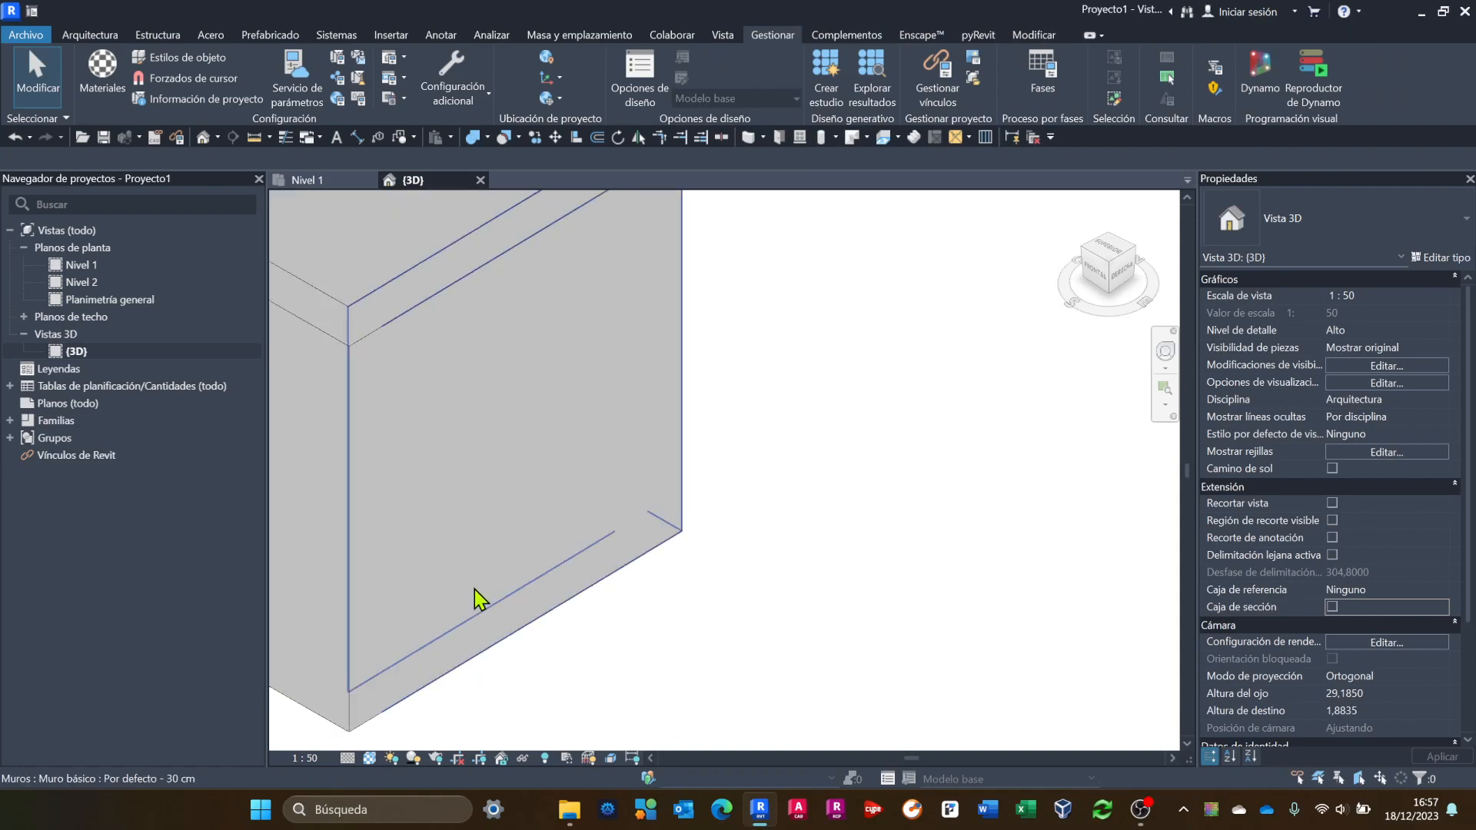
Display the 3D view in the Realista visual style and check the wall relief up close.
{"action": "mouse_move", "coordinate": [517, 362]}
{"action": "middle_mouse_down"}
{"action": "mouse_move", "coordinate": [606, 455]}
{"action": "mouse_move", "coordinate": [712, 518]}
{"action": "middle_mouse_up"}
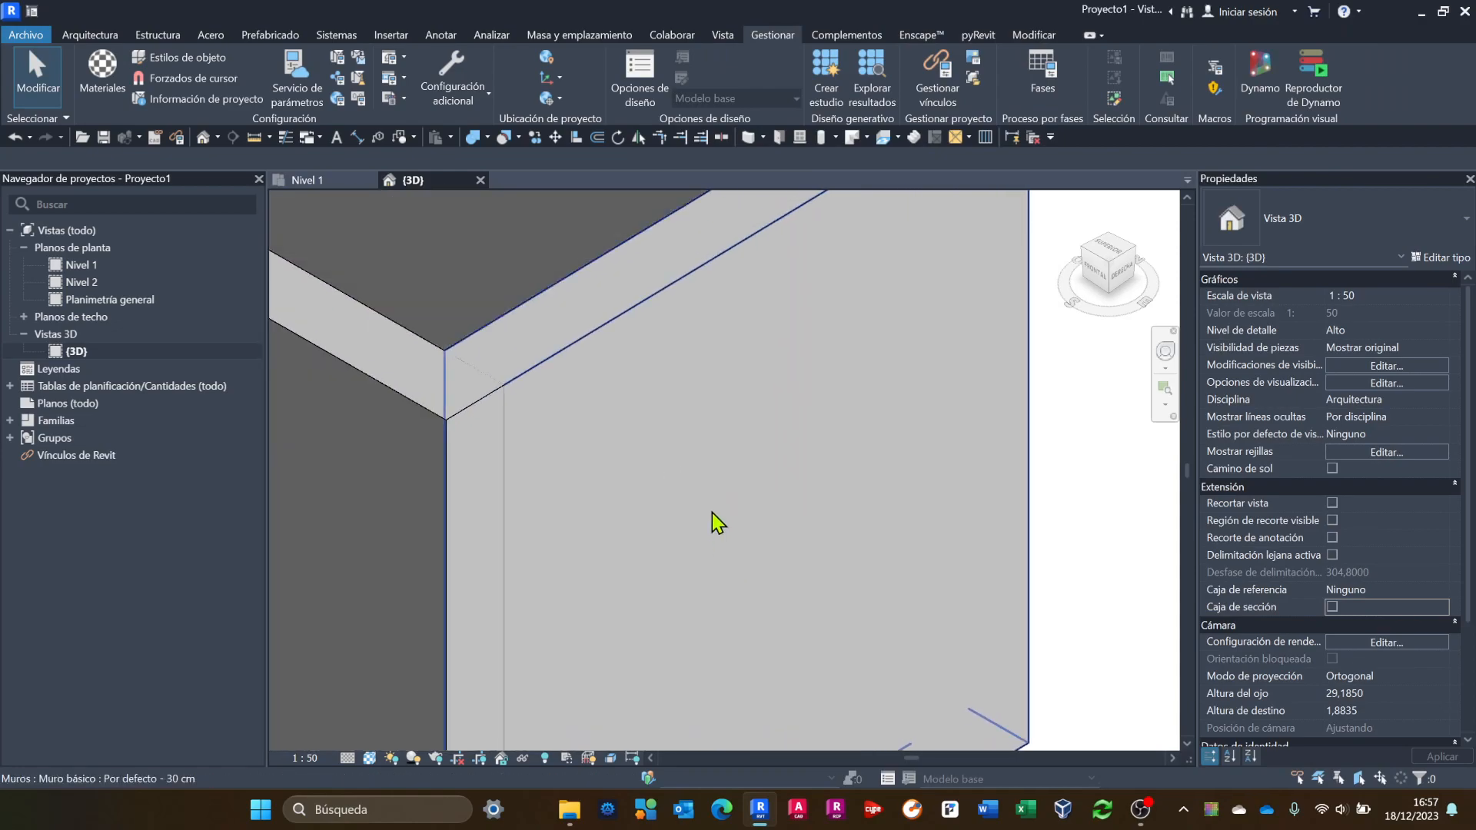
{"action": "left_click", "coordinate": [370, 758]}
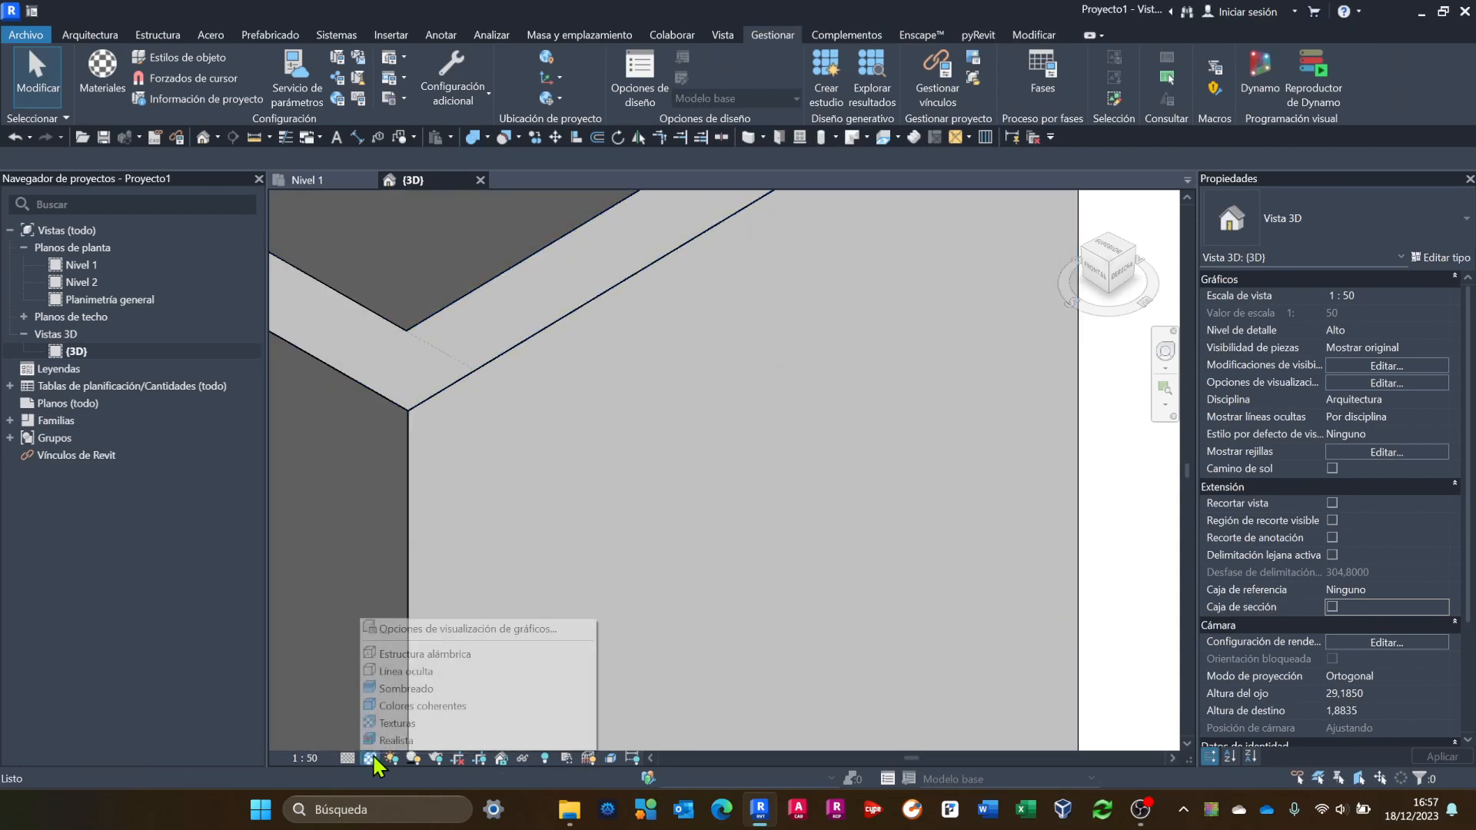
{"action": "left_click", "coordinate": [388, 742]}
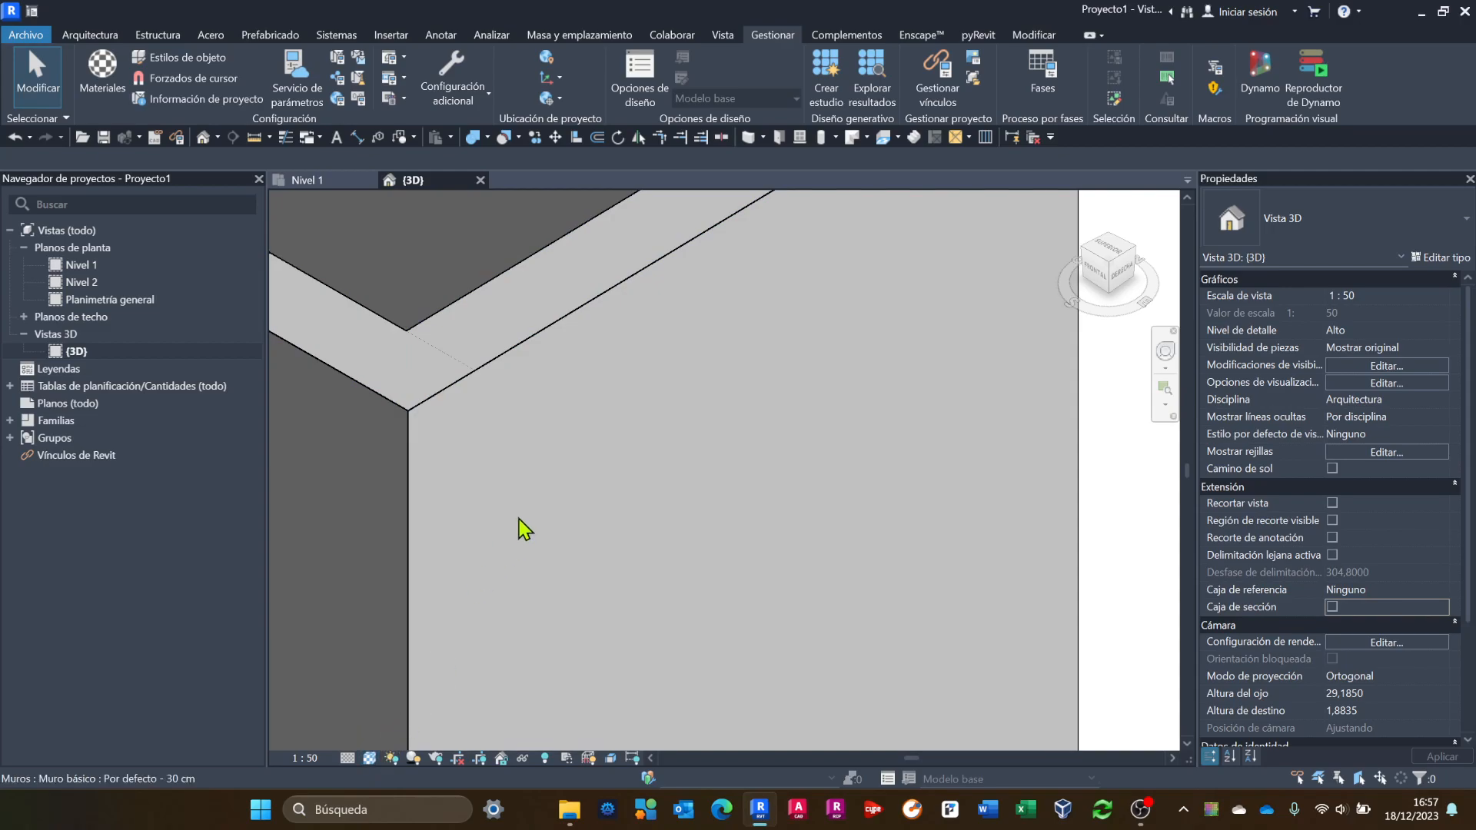
{"action": "scroll", "coordinate": [547, 458], "scroll_direction": "up", "scroll_amount": 2}
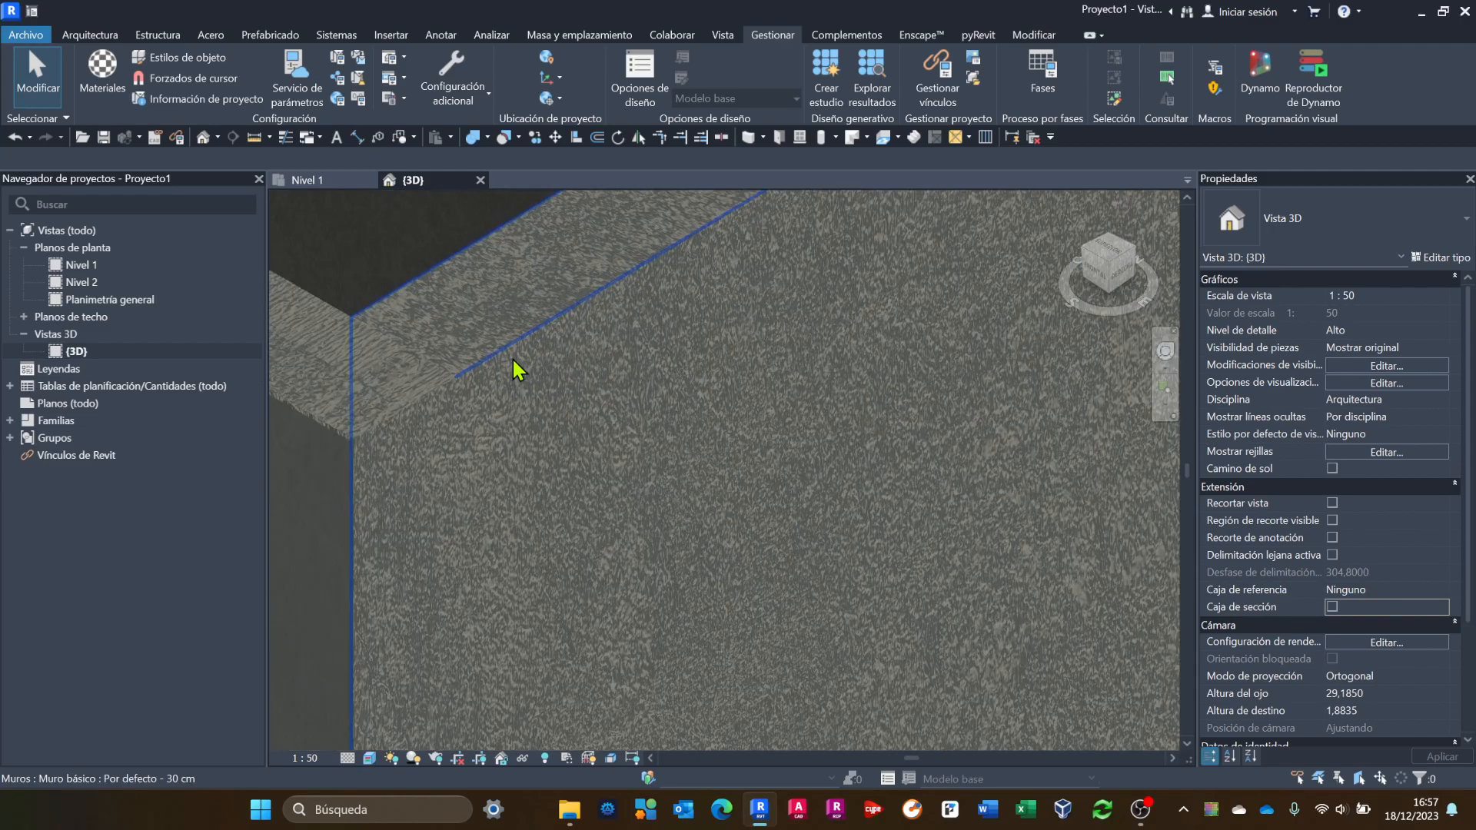
{"action": "scroll", "coordinate": [524, 370], "scroll_direction": "down", "scroll_amount": 2}
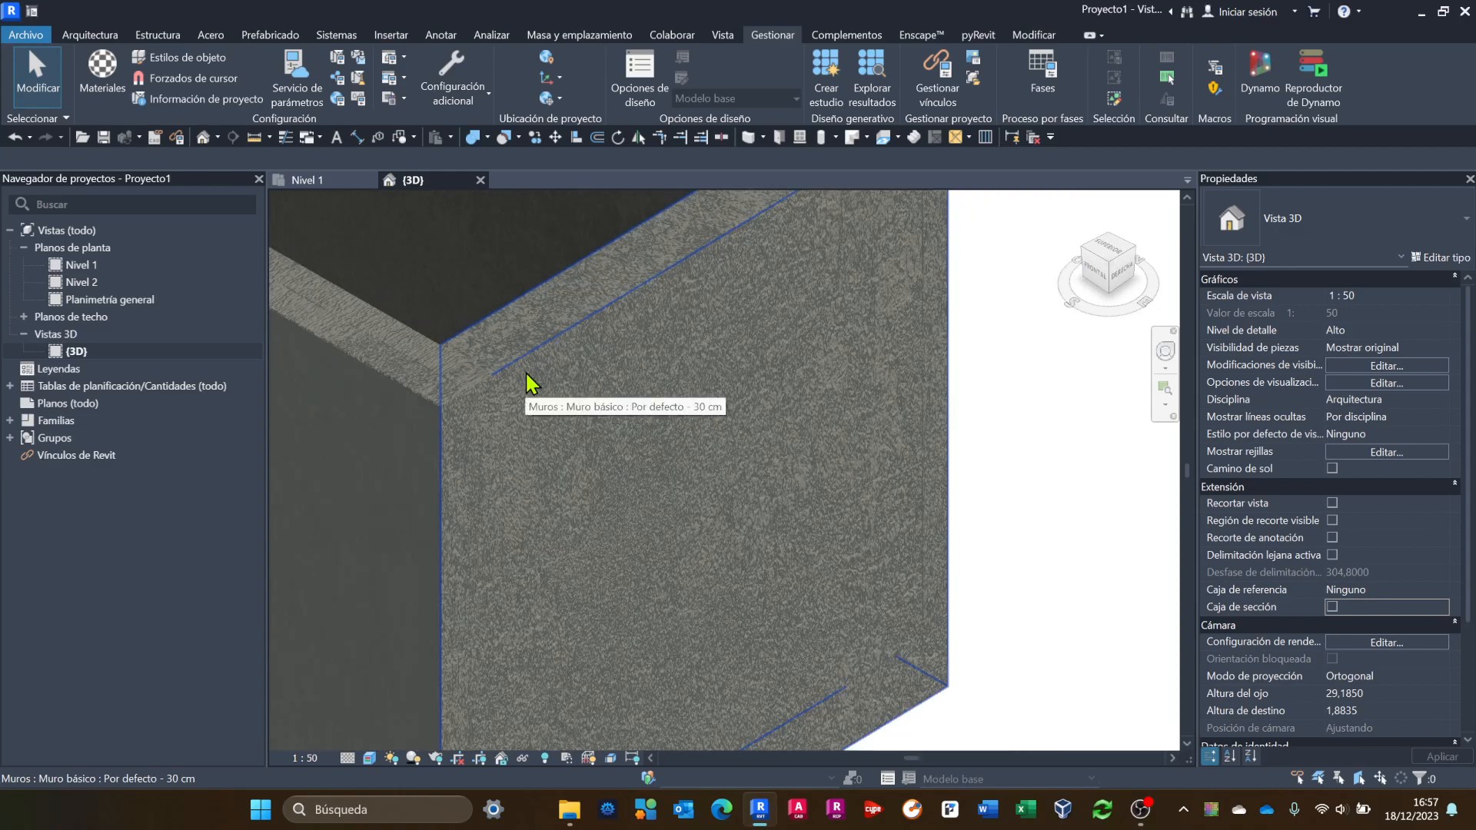
{"action": "middle_click_drag", "start_coordinate": [952, 422], "coordinate": [820, 425]}
{"action": "scroll", "coordinate": [810, 364], "scroll_direction": "down", "scroll_amount": 1}
{"action": "scroll", "coordinate": [802, 408], "scroll_direction": "down", "scroll_amount": 1}
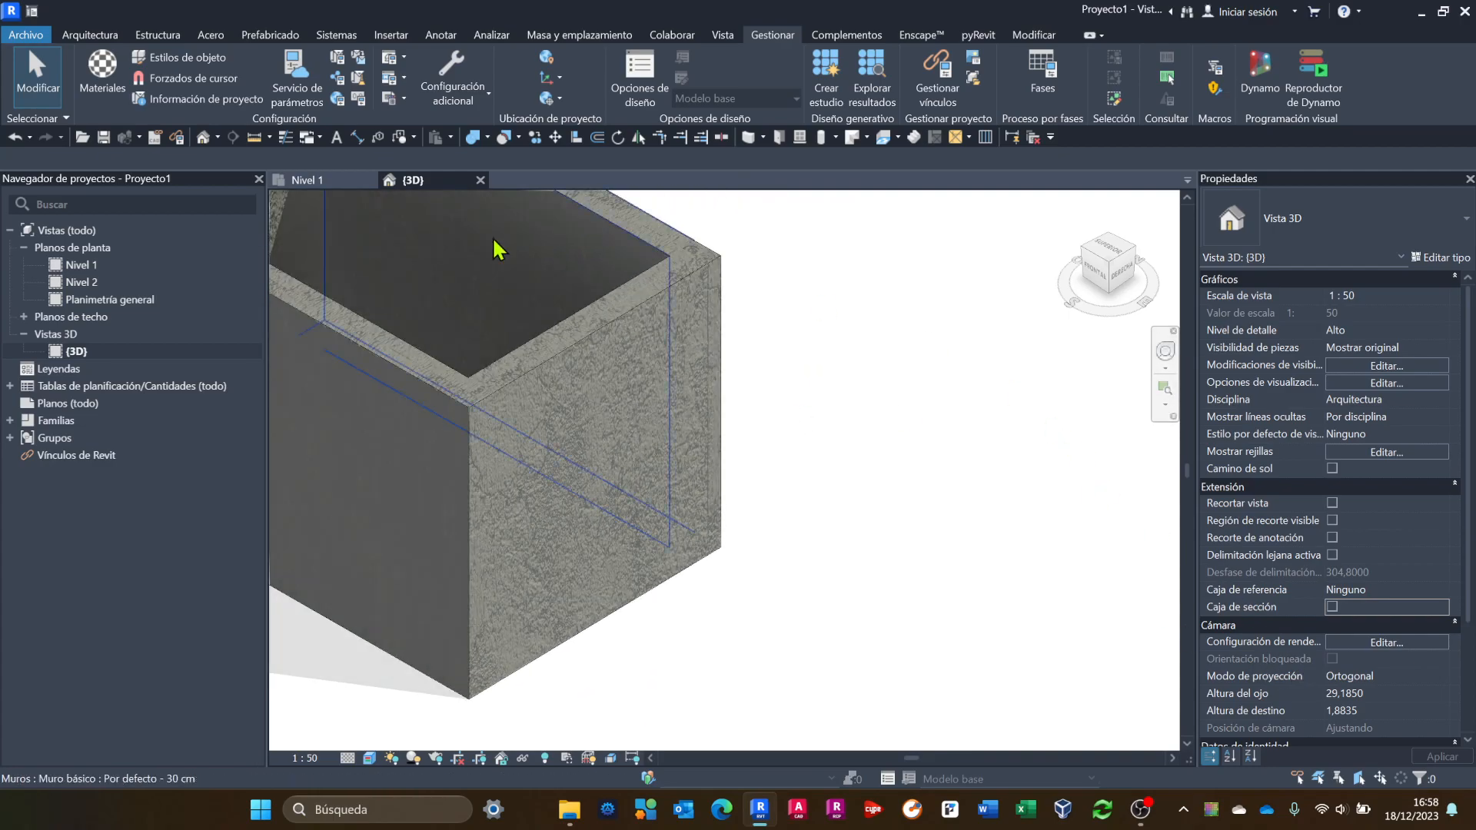
Assign HORMIGON 1.png from Escritorio as the generic appearance image of HORMIGON HA30.
{"action": "left_click", "coordinate": [101, 83]}
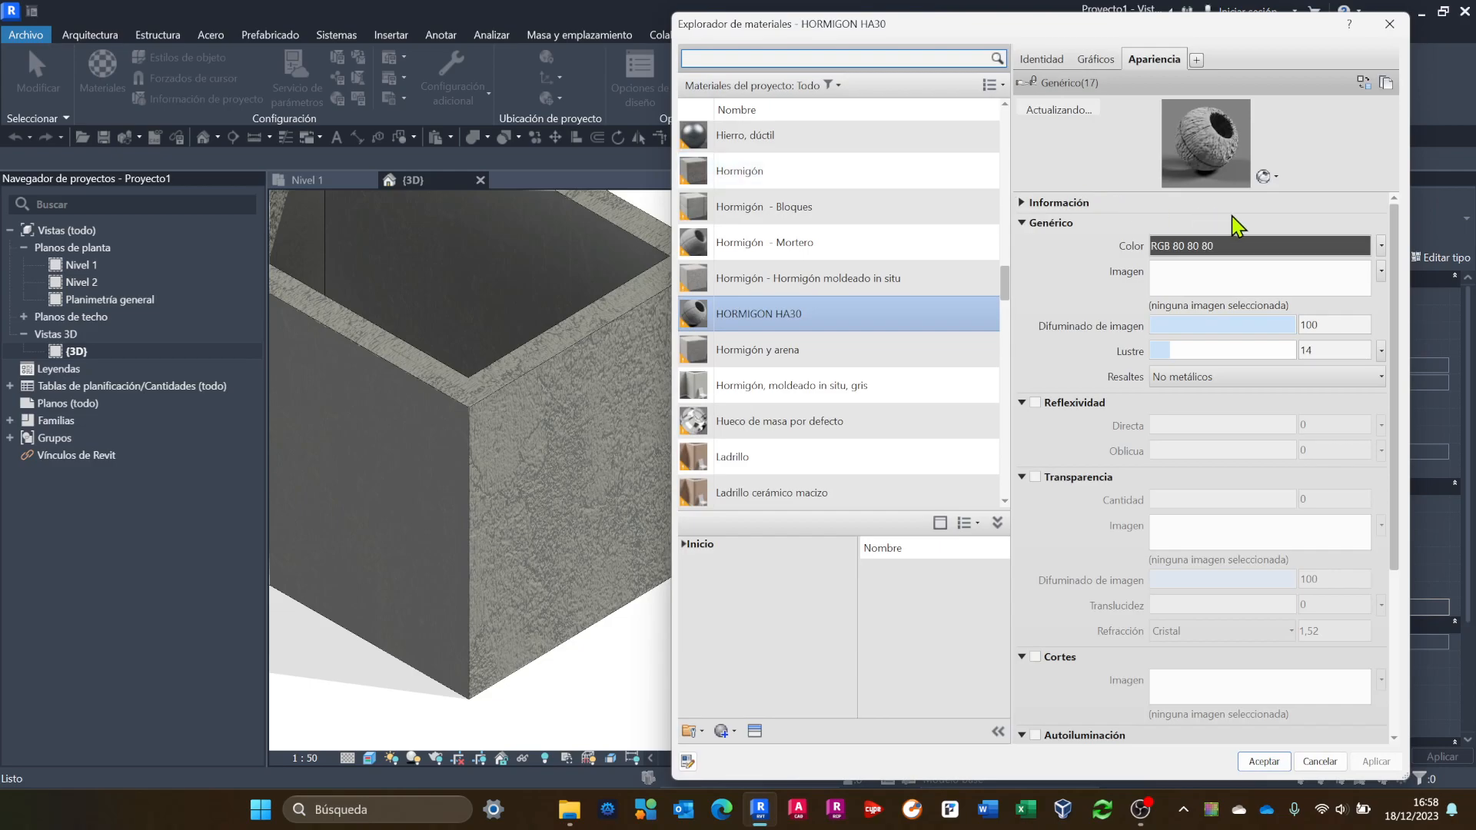
{"action": "left_click", "coordinate": [1202, 307]}
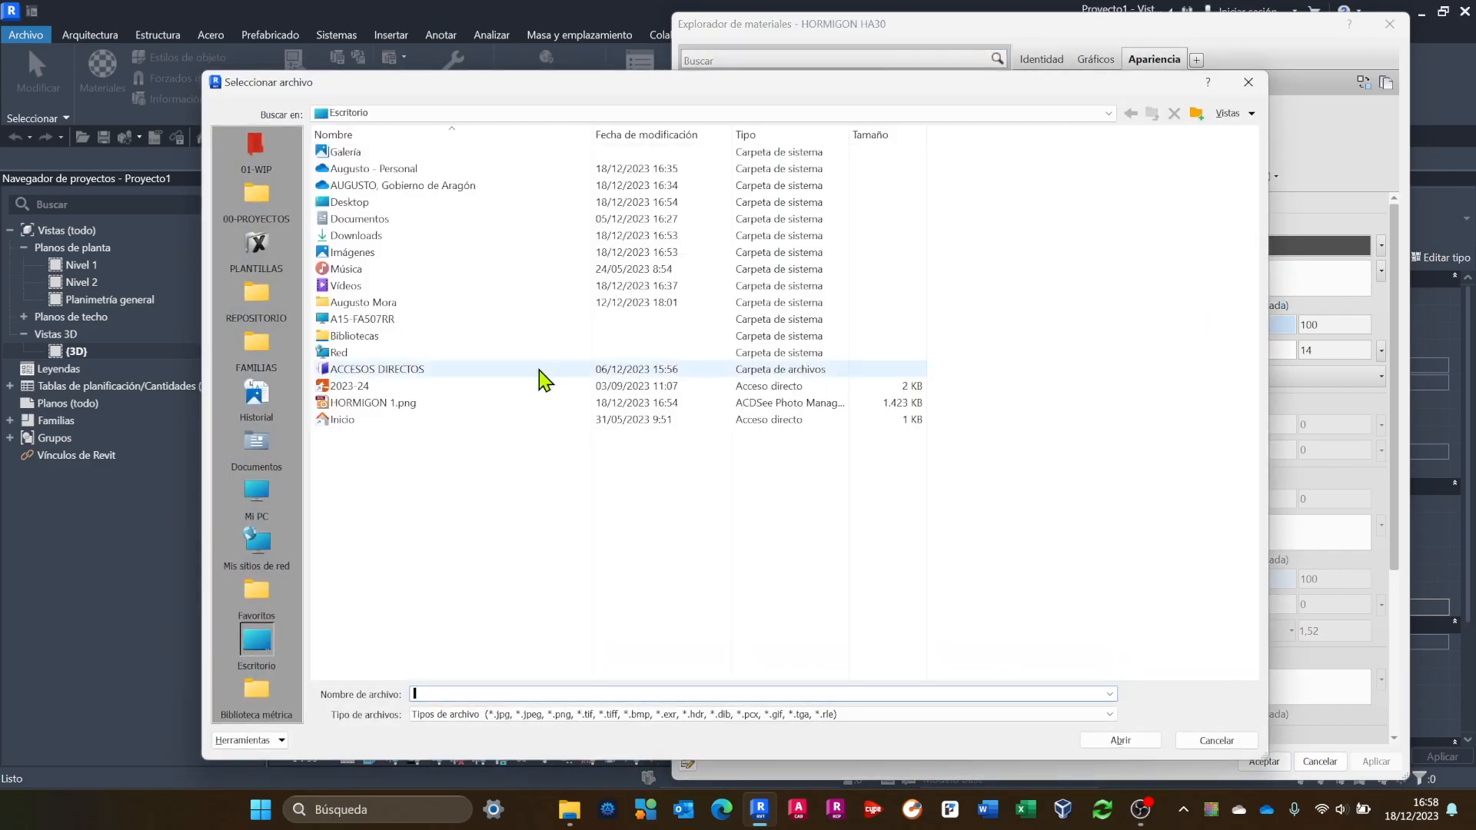
{"action": "left_click", "coordinate": [399, 404]}
{"action": "left_click", "coordinate": [1120, 742]}
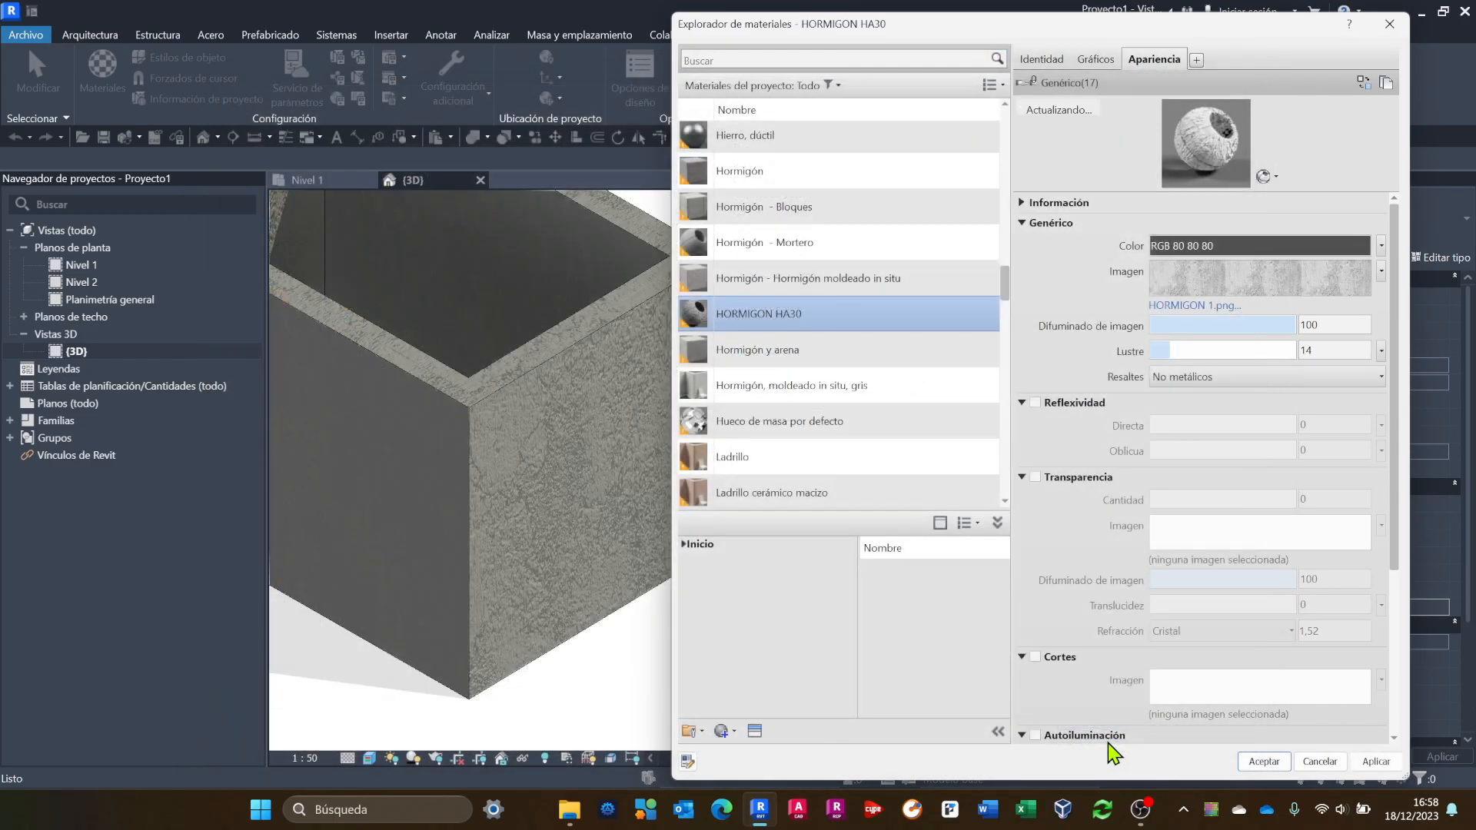
Set the generic image's sample size to 3 m in width and height, finish the texture editing and apply the change.
{"action": "left_click", "coordinate": [1263, 284]}
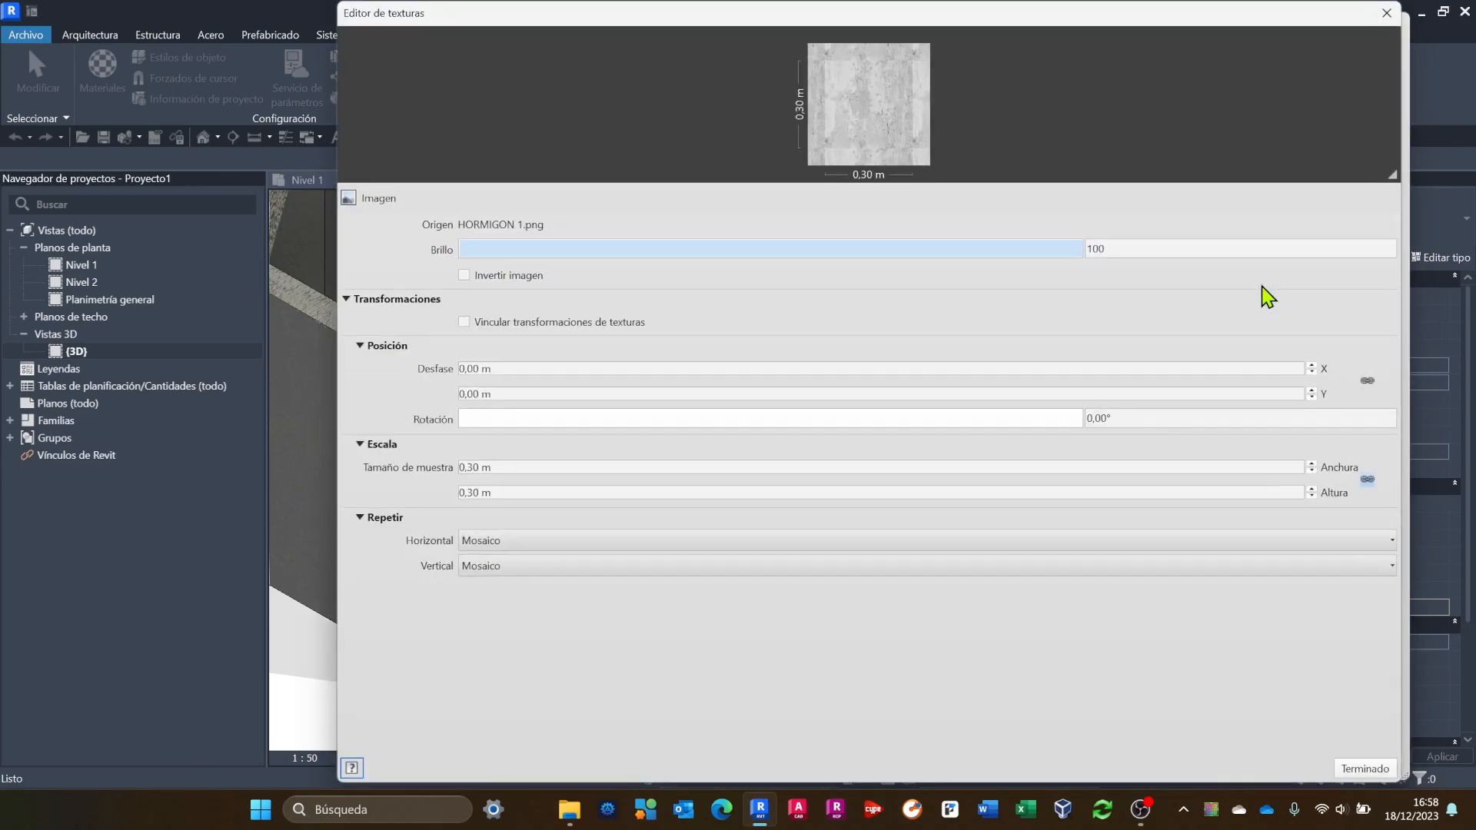
{"action": "left_click", "coordinate": [522, 468]}
{"action": "type", "text": "3"}
{"action": "left_click", "coordinate": [527, 496]}
{"action": "type", "text": "3"}
{"action": "left_click", "coordinate": [545, 466]}
{"action": "left_click", "coordinate": [1363, 768]}
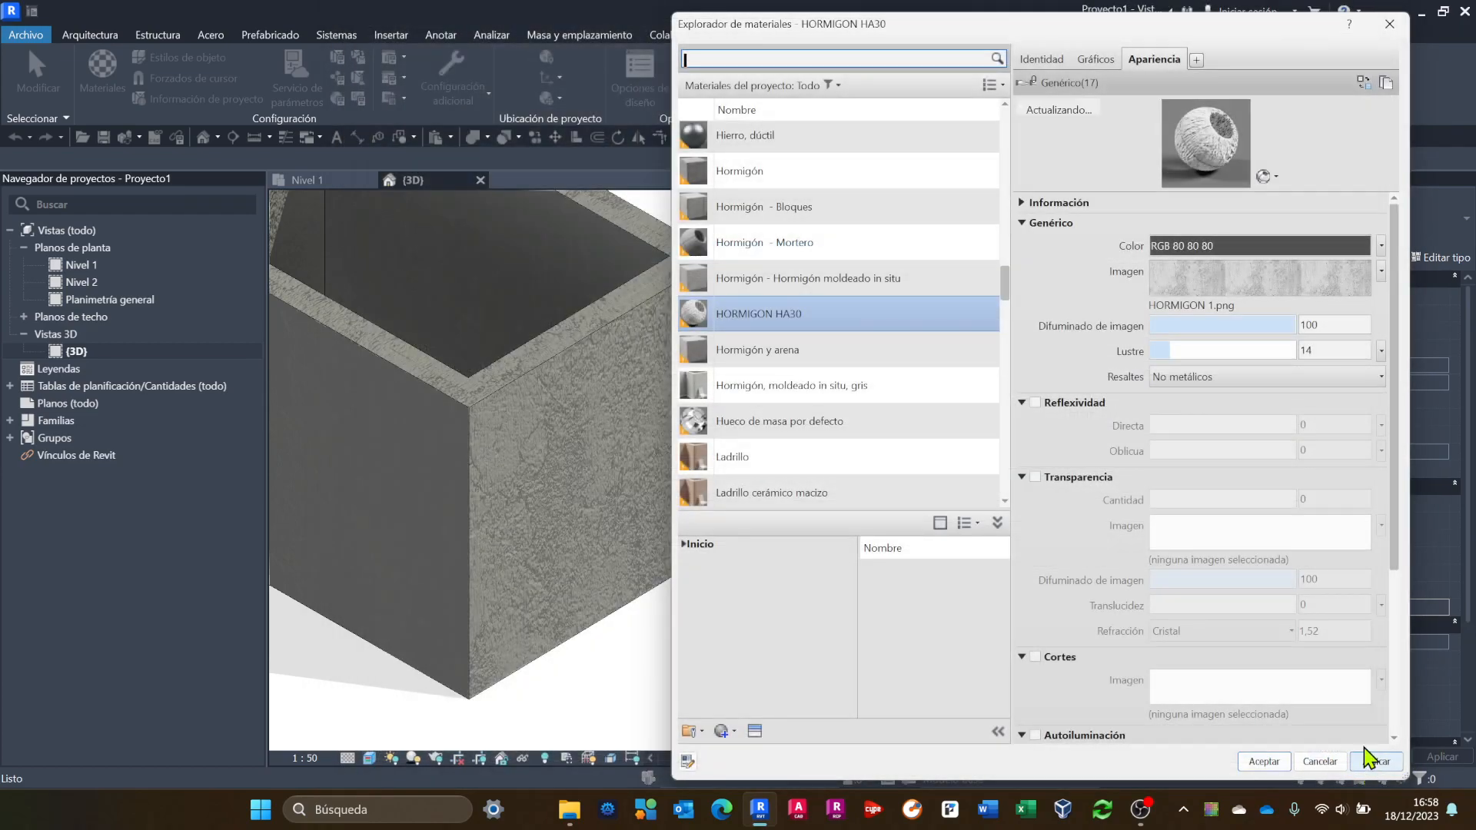
{"action": "left_click", "coordinate": [1372, 762]}
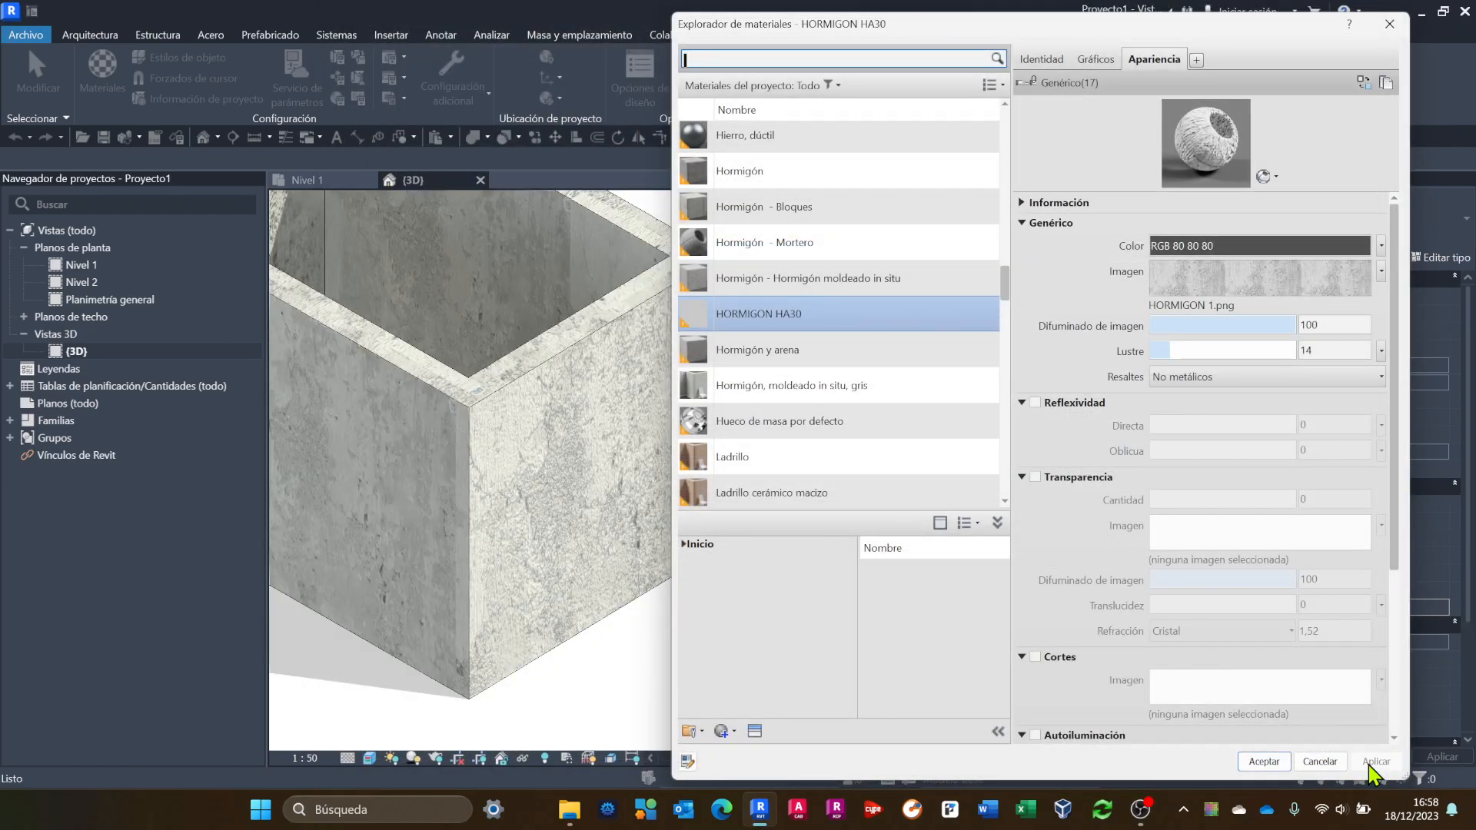
Disable relief for the HORMIGON HA30 appearance and apply the change.
{"action": "scroll", "coordinate": [1095, 603], "scroll_direction": "down", "scroll_amount": 5}
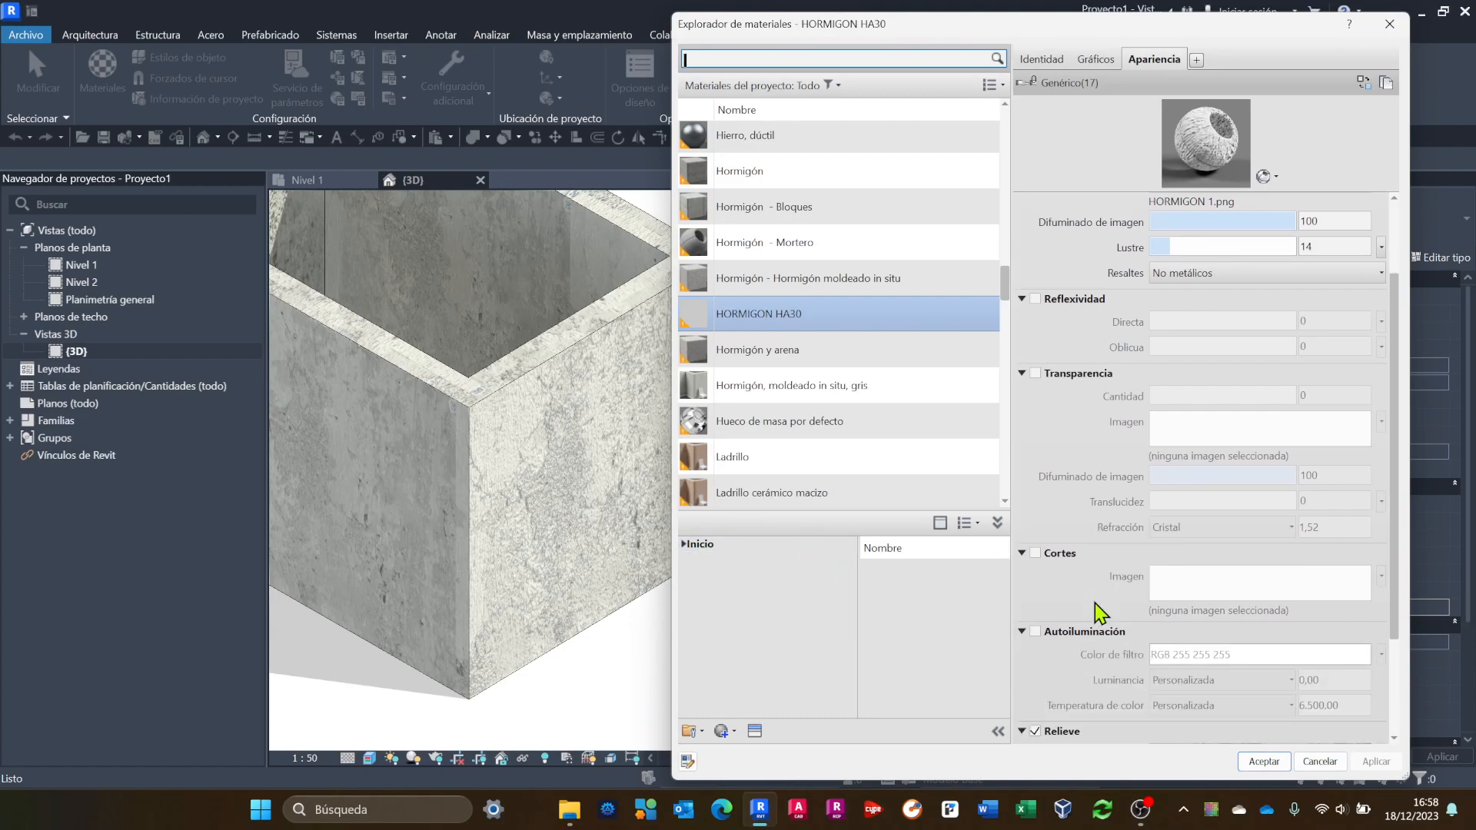
{"action": "left_click", "coordinate": [1036, 662]}
{"action": "left_click", "coordinate": [1376, 761]}
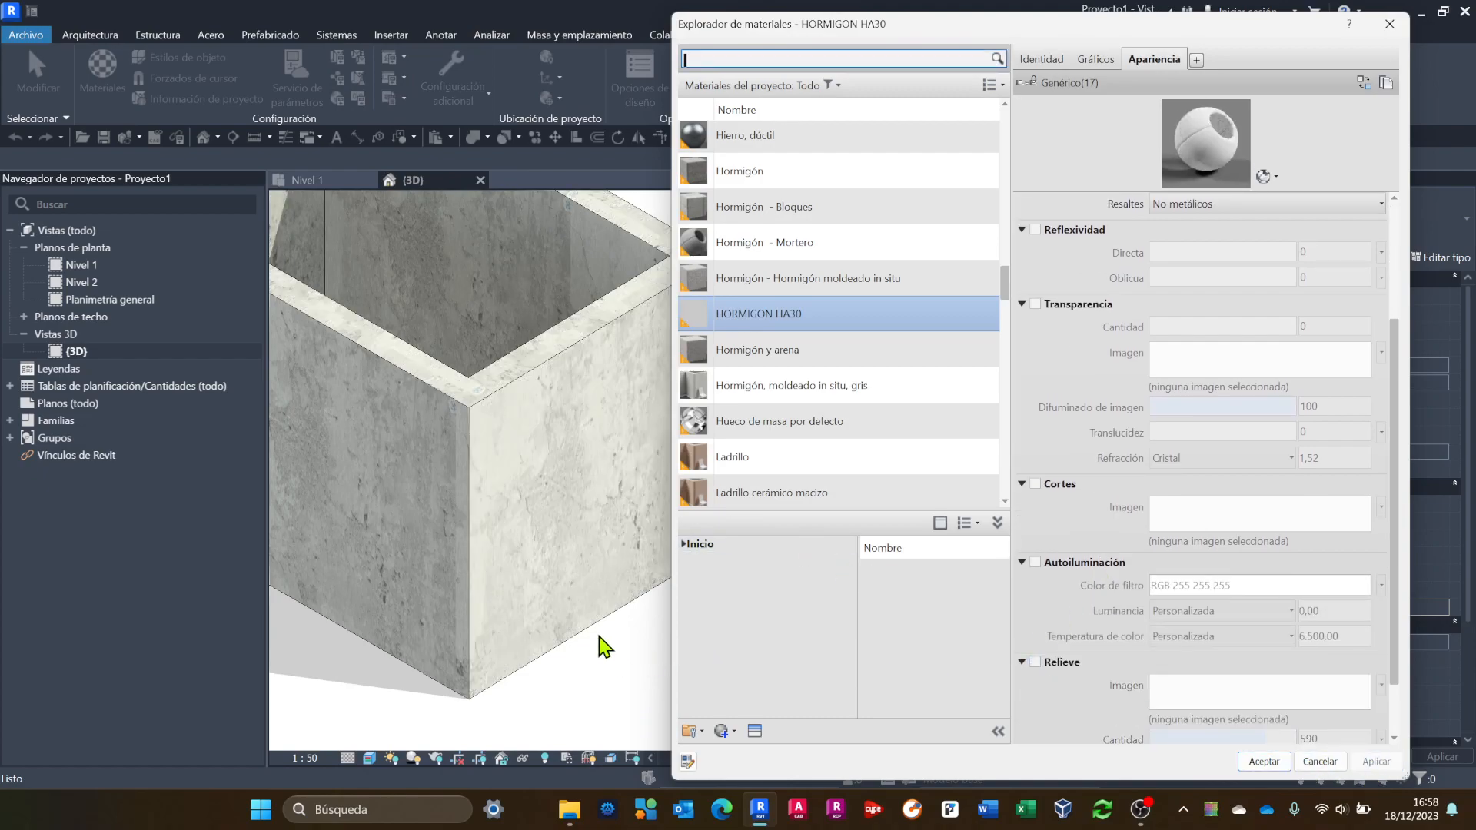
Try a glossiness (Lustre) of 6 for HORMIGON HA30, raise it to 100 and apply the change.
{"action": "scroll", "coordinate": [1203, 428], "scroll_direction": "up", "scroll_amount": 5}
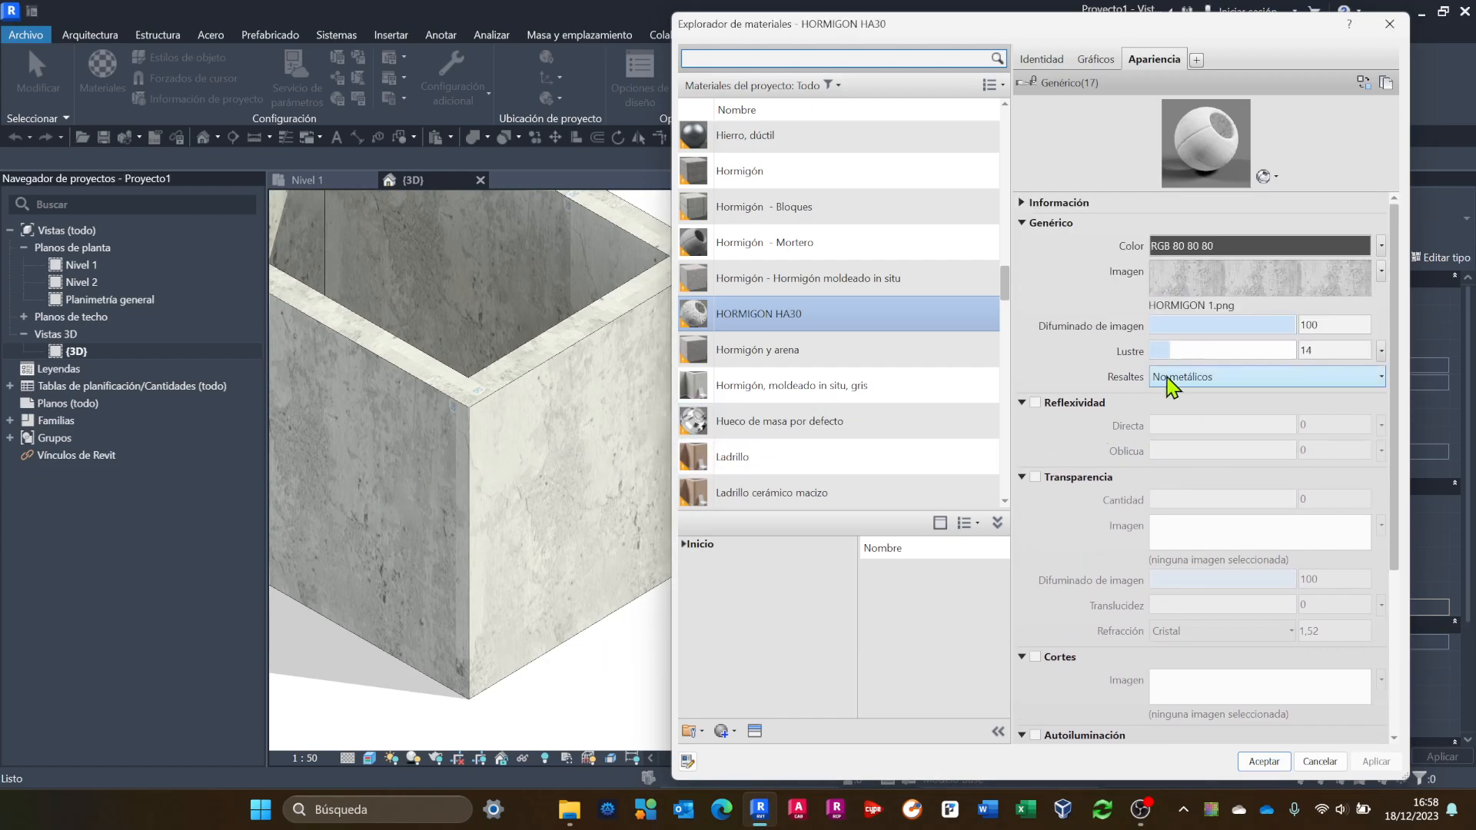
{"action": "left_click_drag", "start_coordinate": [1169, 352], "coordinate": [1150, 357]}
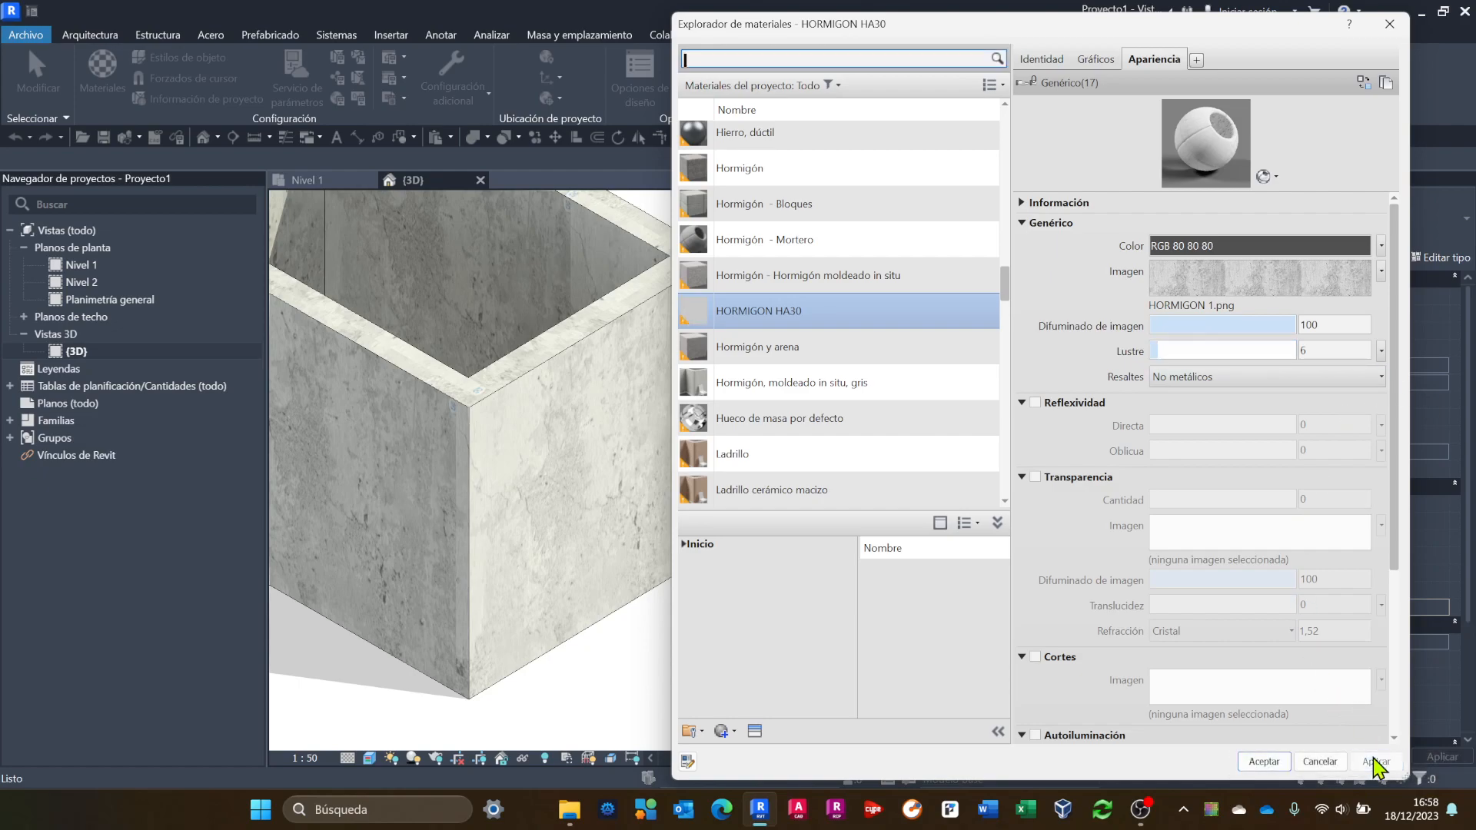
{"action": "left_click_drag", "start_coordinate": [1168, 352], "coordinate": [1309, 358]}
{"action": "left_click", "coordinate": [1376, 763]}
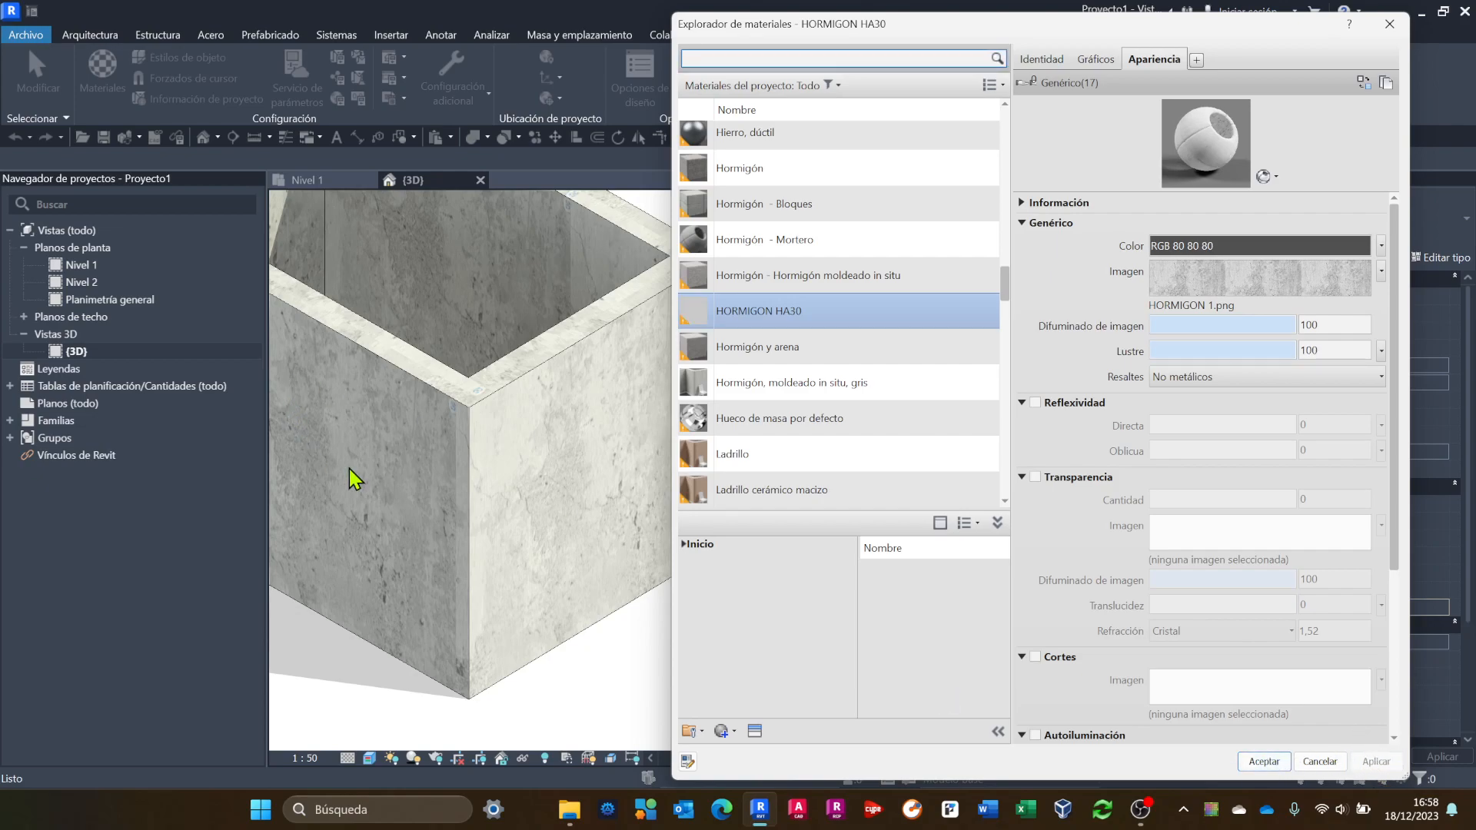
Enable relief with the HORMIGON 1.png image for HORMIGON HA30, review its texture settings, then apply and accept the changes.
{"action": "scroll", "coordinate": [1074, 661], "scroll_direction": "down", "scroll_amount": 3}
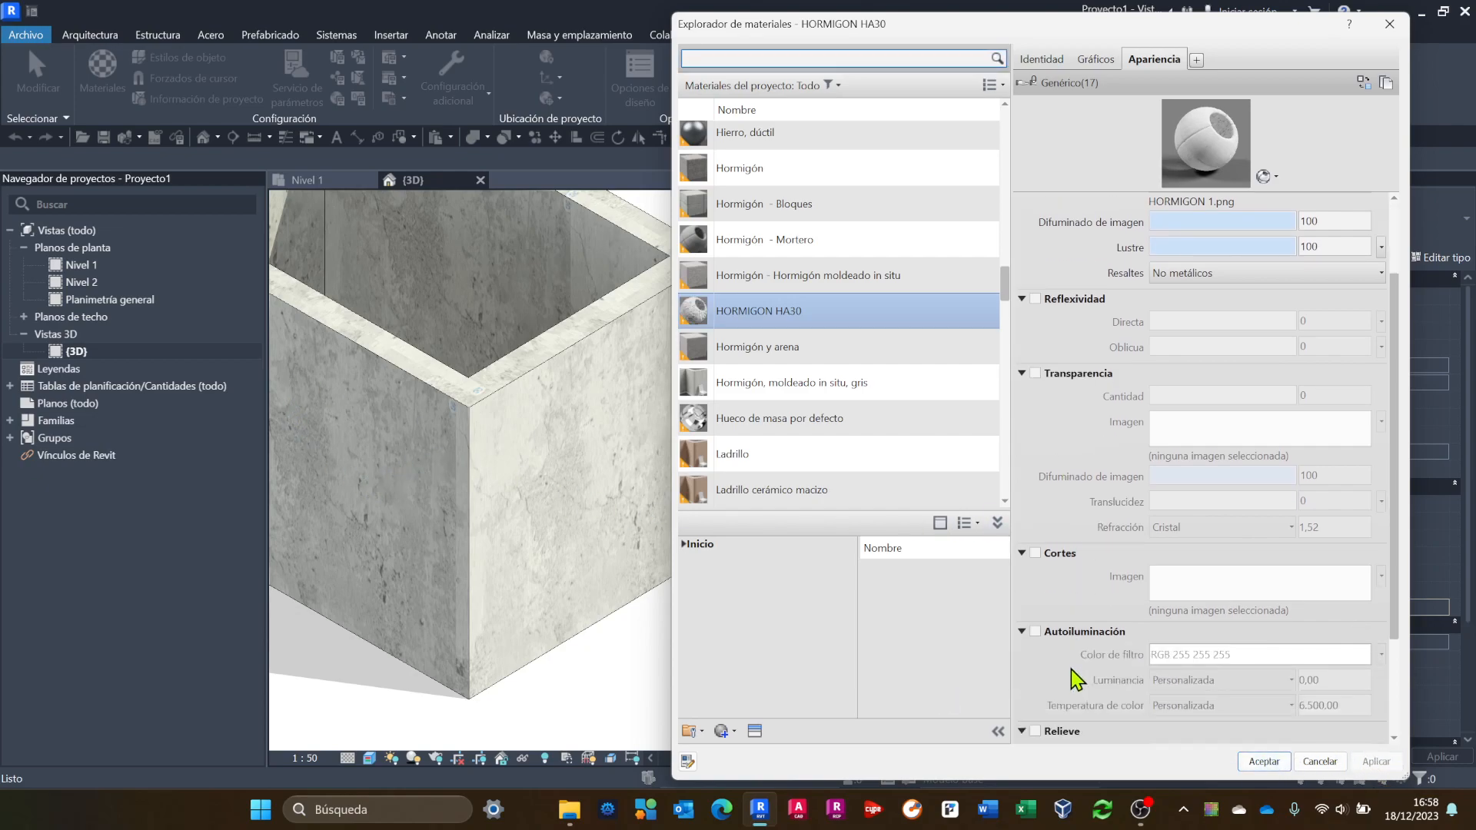
{"action": "scroll", "coordinate": [1057, 658], "scroll_direction": "down", "scroll_amount": 2}
{"action": "left_click", "coordinate": [1036, 662]}
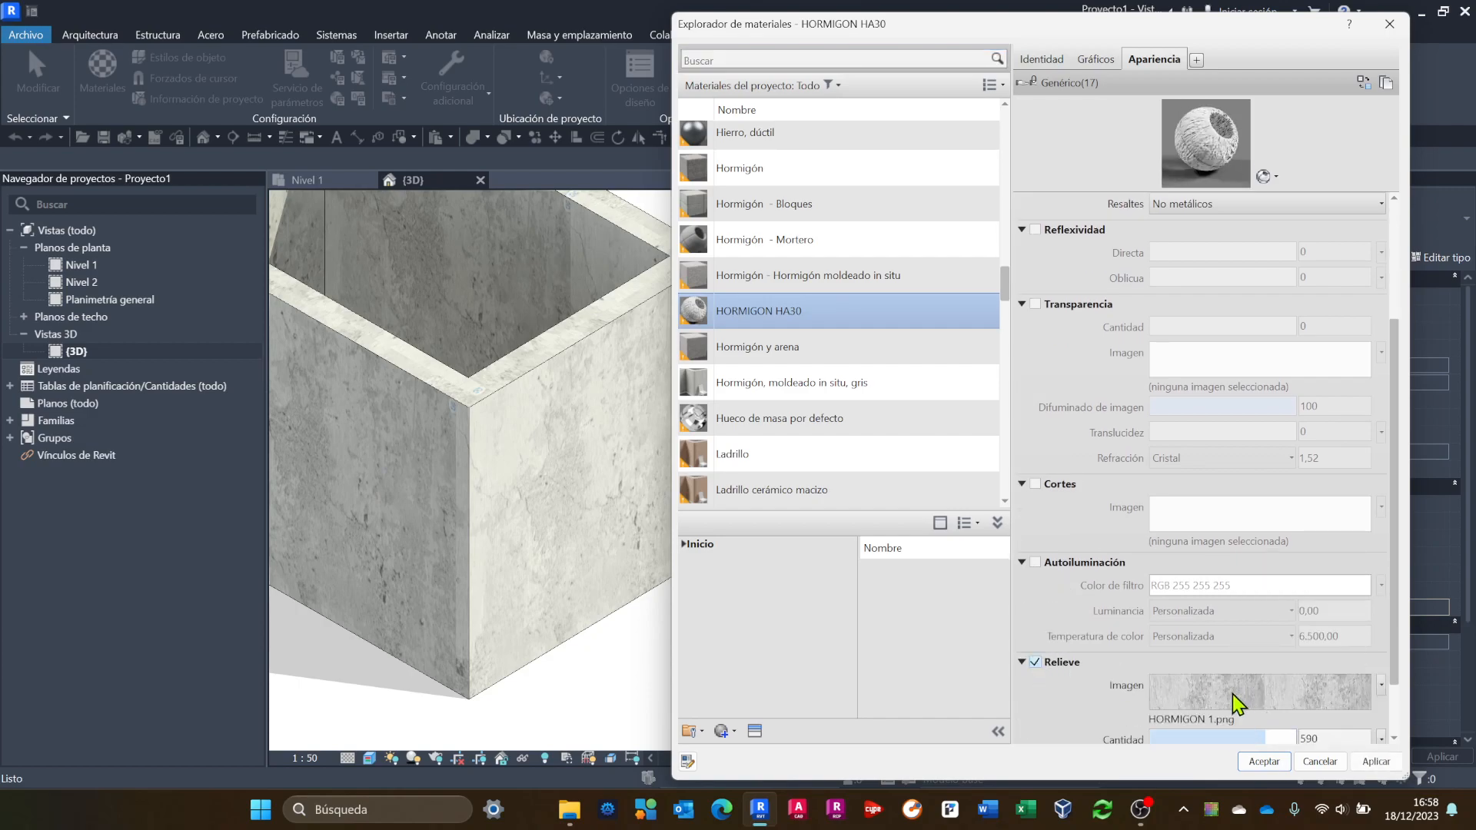
{"action": "left_click", "coordinate": [1233, 693]}
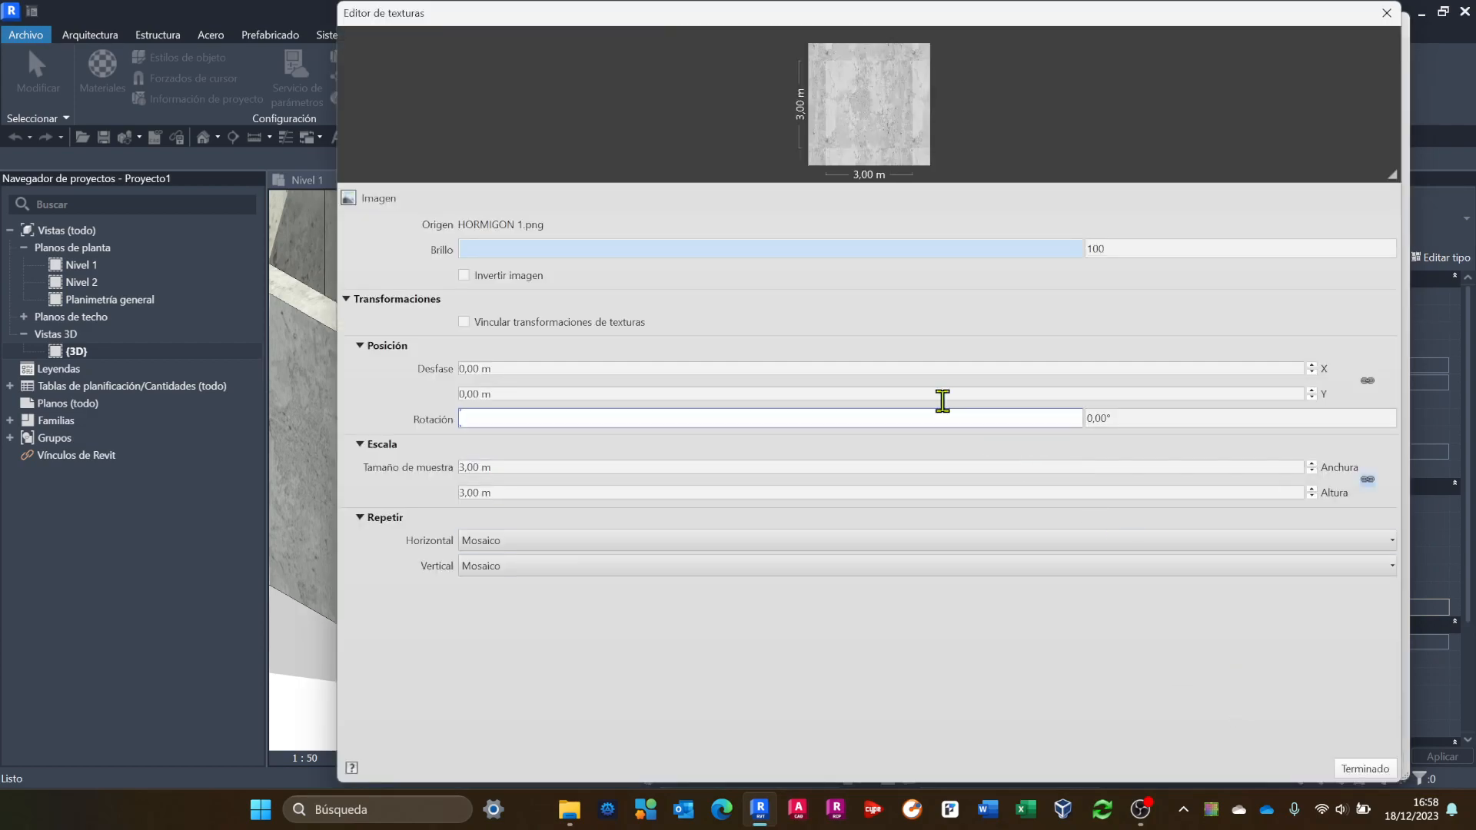
{"action": "left_click", "coordinate": [1363, 769]}
{"action": "left_click", "coordinate": [1375, 761]}
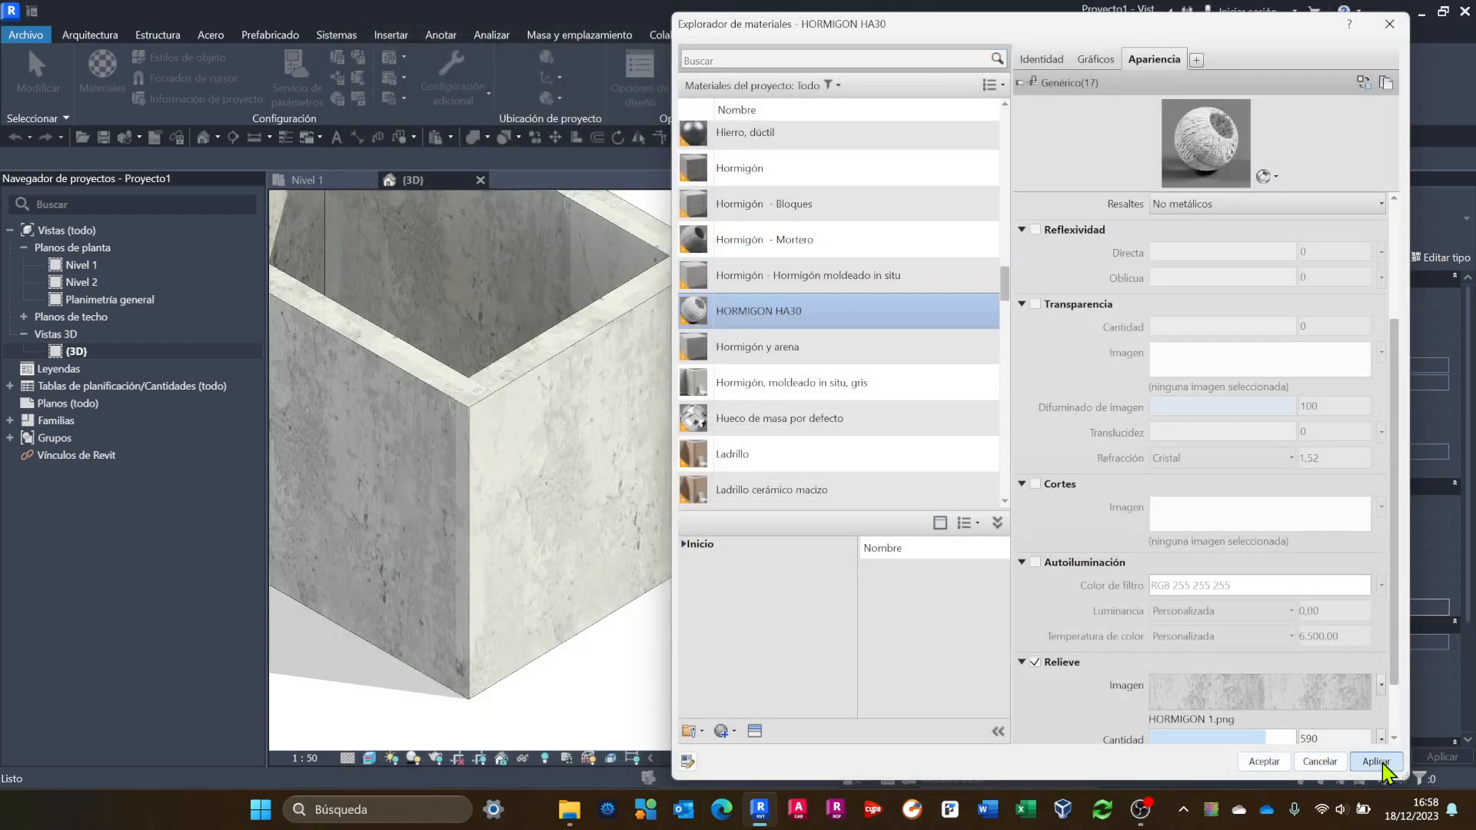
{"action": "left_click", "coordinate": [1264, 761]}
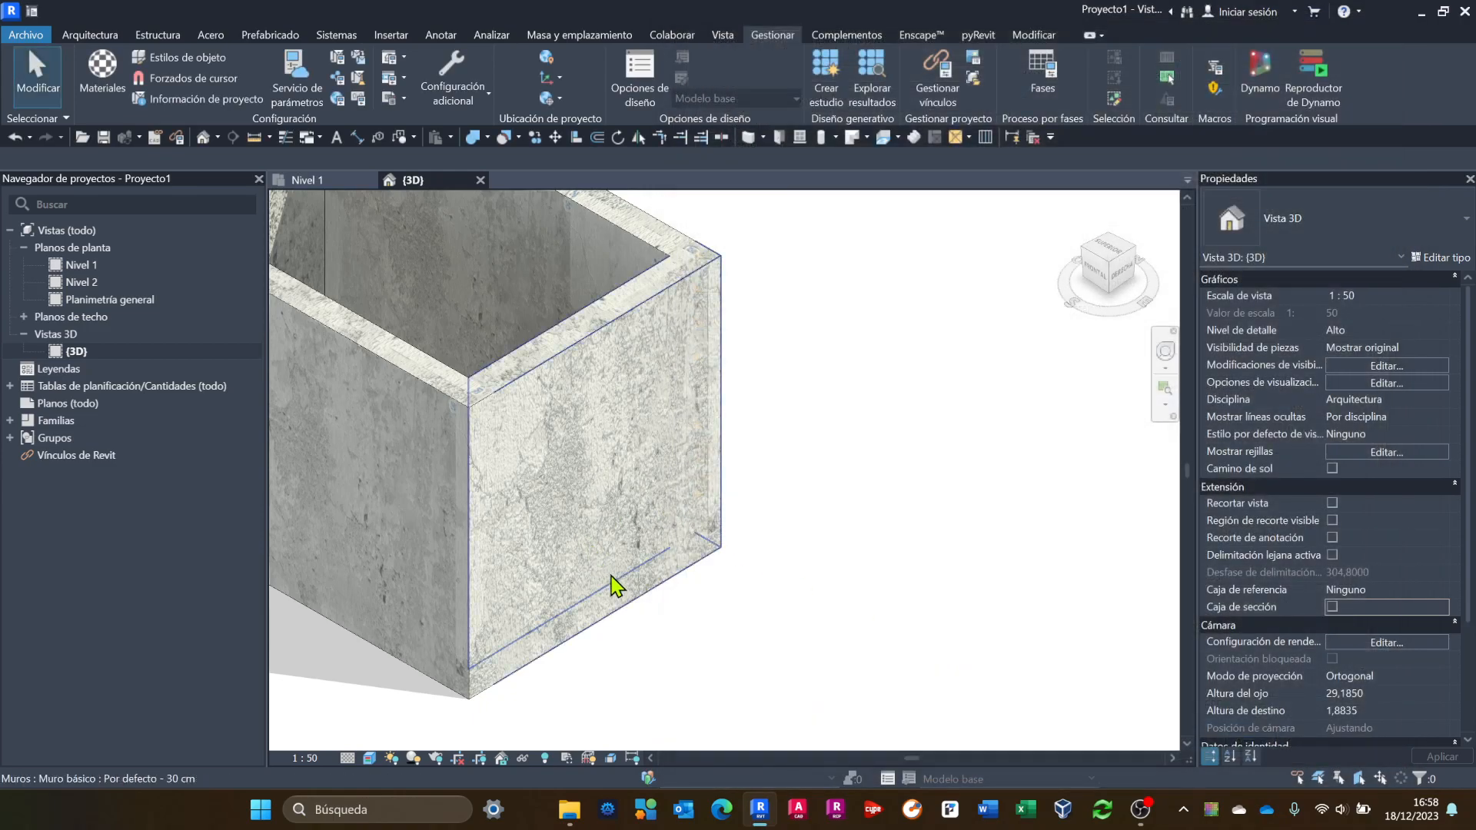
Examine the relief texture on the wall faces and around the upper corner at close range.
{"action": "scroll", "coordinate": [652, 547], "scroll_direction": "up", "scroll_amount": 5}
{"action": "scroll", "coordinate": [695, 509], "scroll_direction": "up", "scroll_amount": 5}
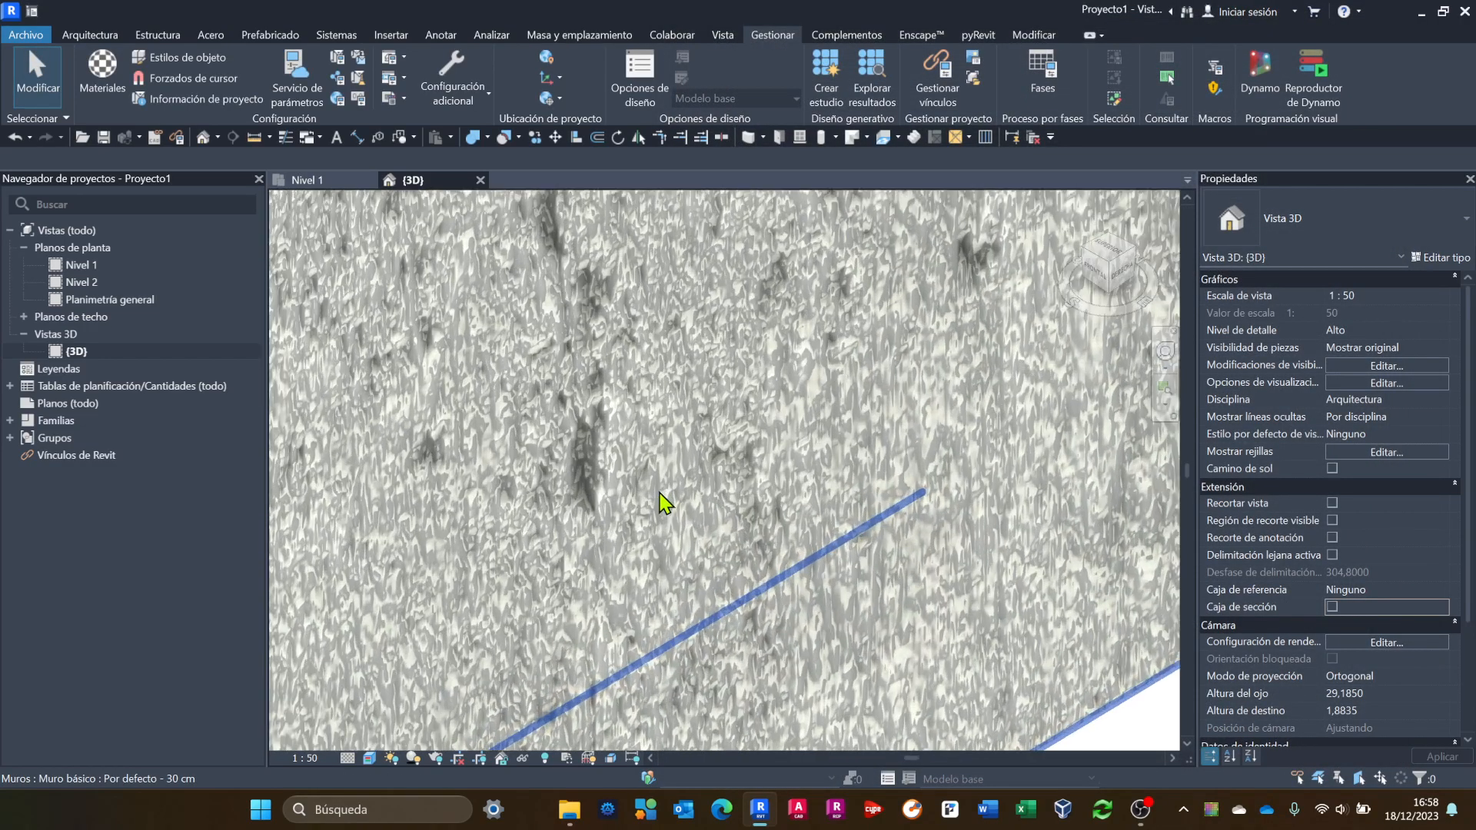
{"action": "scroll", "coordinate": [675, 467], "scroll_direction": "down", "scroll_amount": 8}
{"action": "middle_click_drag", "start_coordinate": [672, 450], "coordinate": [992, 620]}
{"action": "scroll", "coordinate": [728, 451], "scroll_direction": "up", "scroll_amount": 1}
{"action": "scroll", "coordinate": [470, 309], "scroll_direction": "up", "scroll_amount": 1}
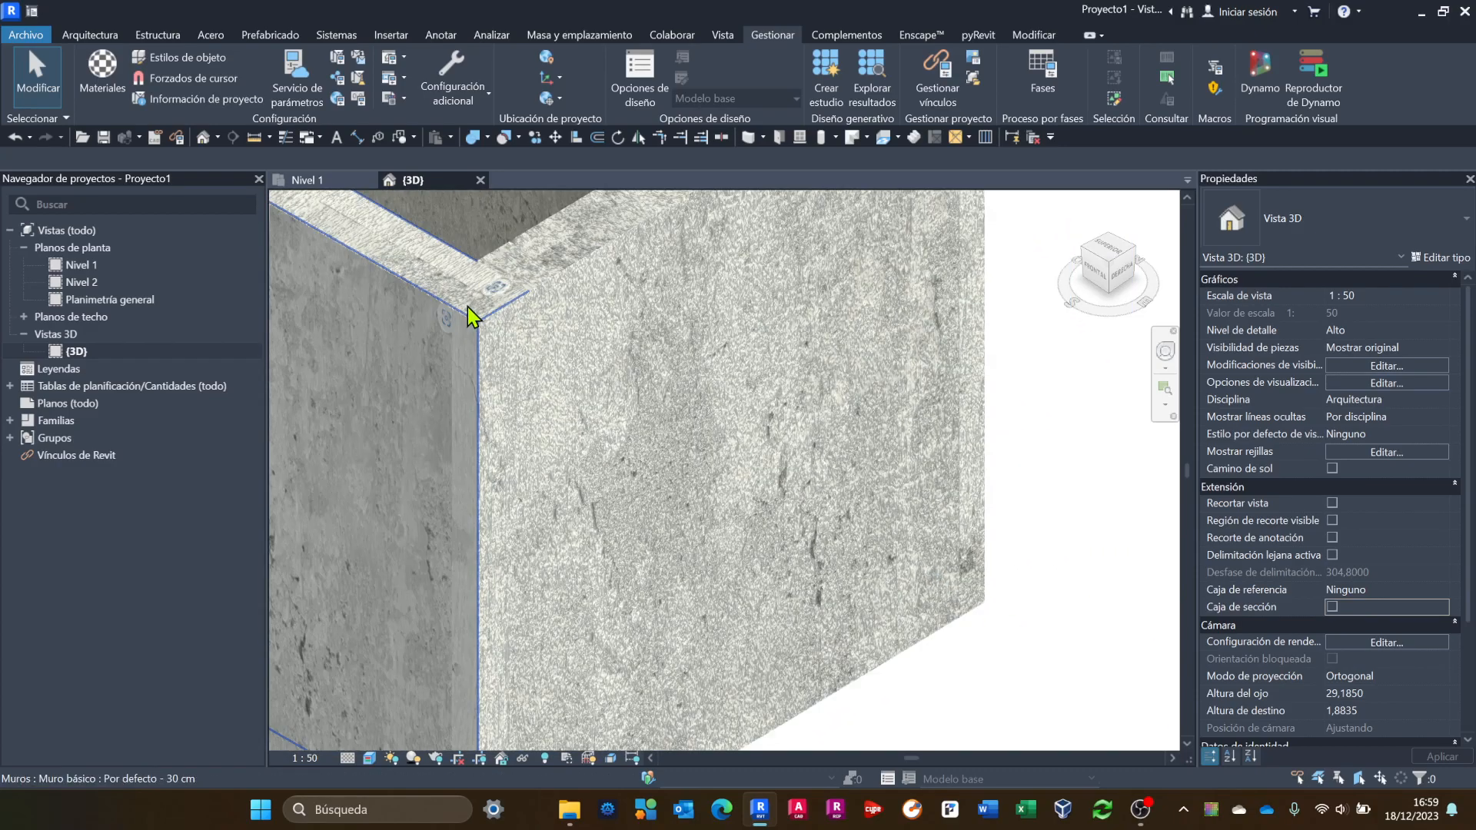
{"action": "scroll", "coordinate": [540, 349], "scroll_direction": "up", "scroll_amount": 2}
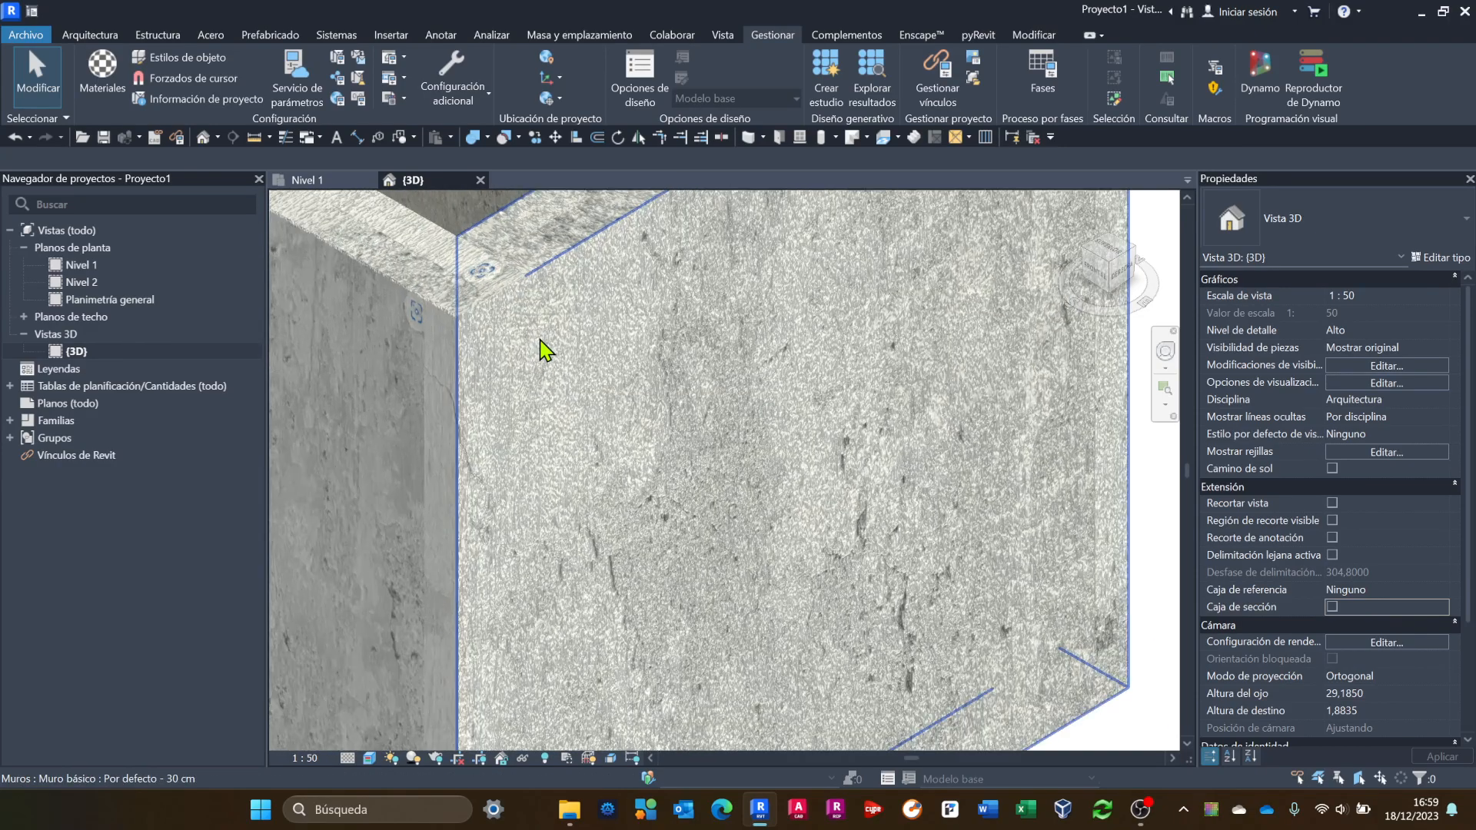
{"action": "scroll", "coordinate": [813, 442], "scroll_direction": "down", "scroll_amount": 1}
{"action": "middle_click_drag", "start_coordinate": [961, 469], "coordinate": [834, 459]}
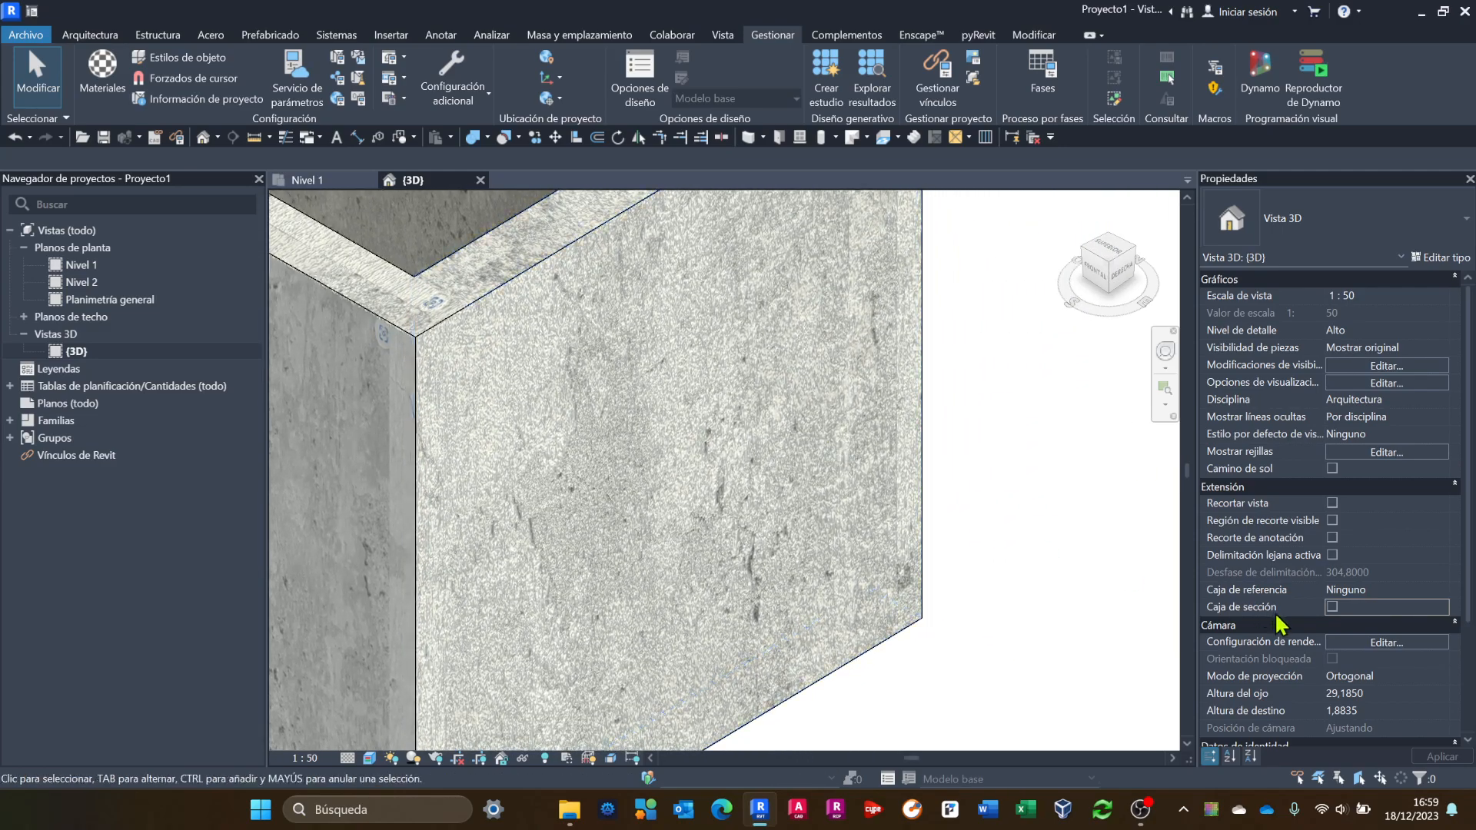
Set the HORMIGON HA30 relief amount to 38, apply and accept the change, and check the walls up close and as a whole.
{"action": "left_click", "coordinate": [106, 69]}
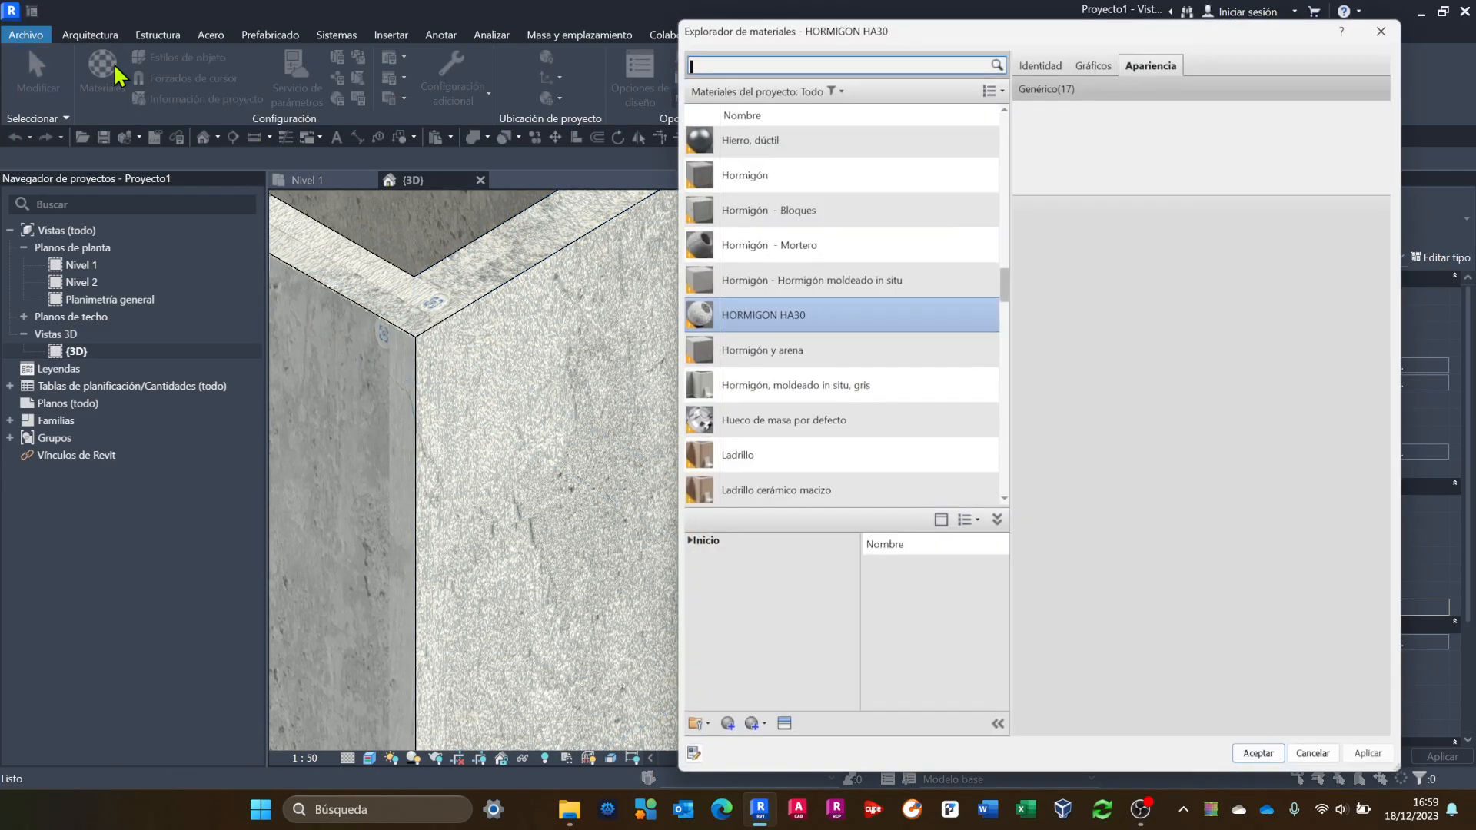
{"action": "scroll", "coordinate": [1212, 677], "scroll_direction": "down", "scroll_amount": 3}
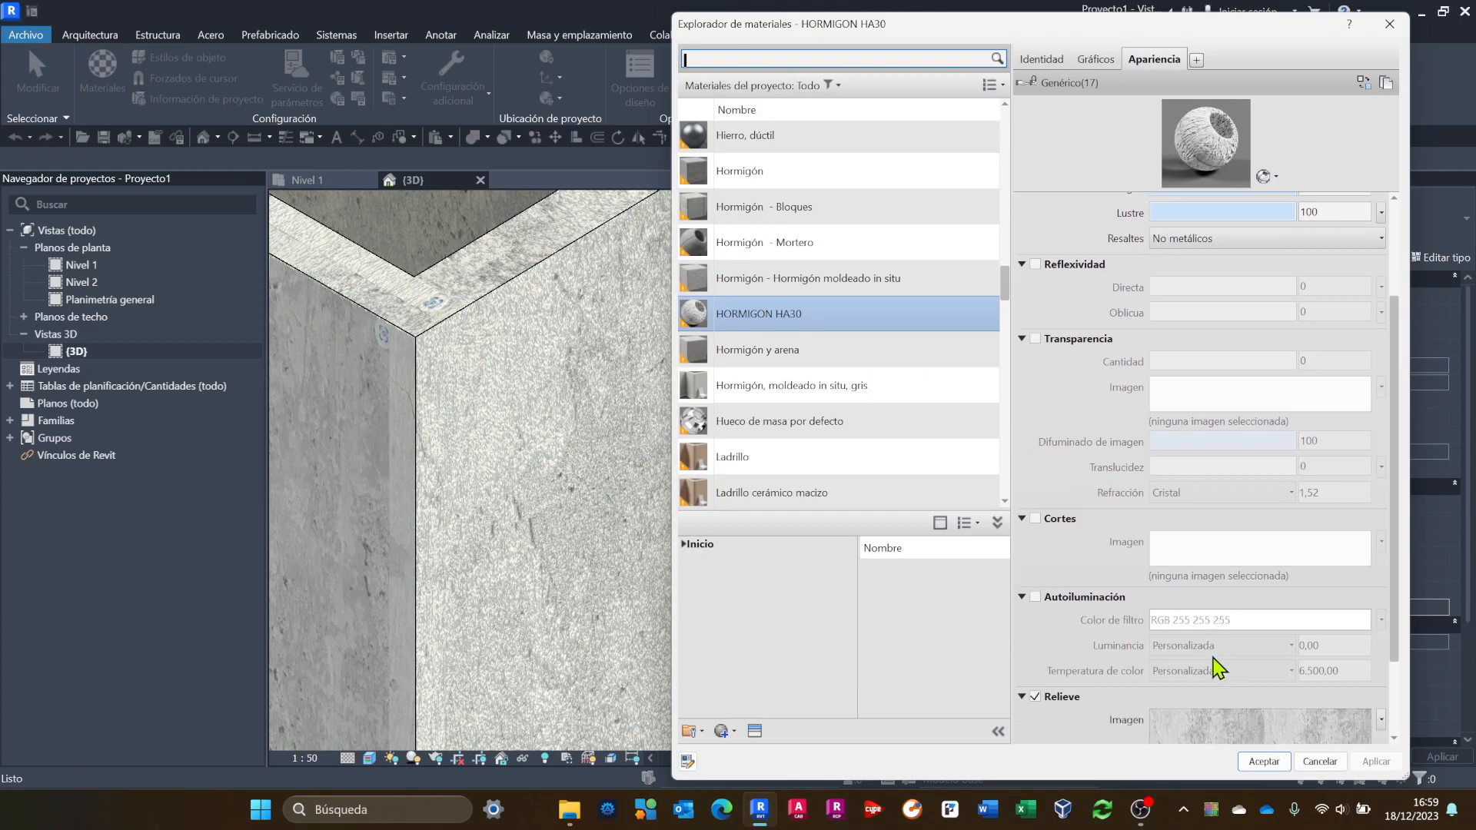
{"action": "left_click_drag", "start_coordinate": [1394, 642], "coordinate": [1397, 743]}
{"action": "left_click_drag", "start_coordinate": [1247, 672], "coordinate": [1206, 663]}
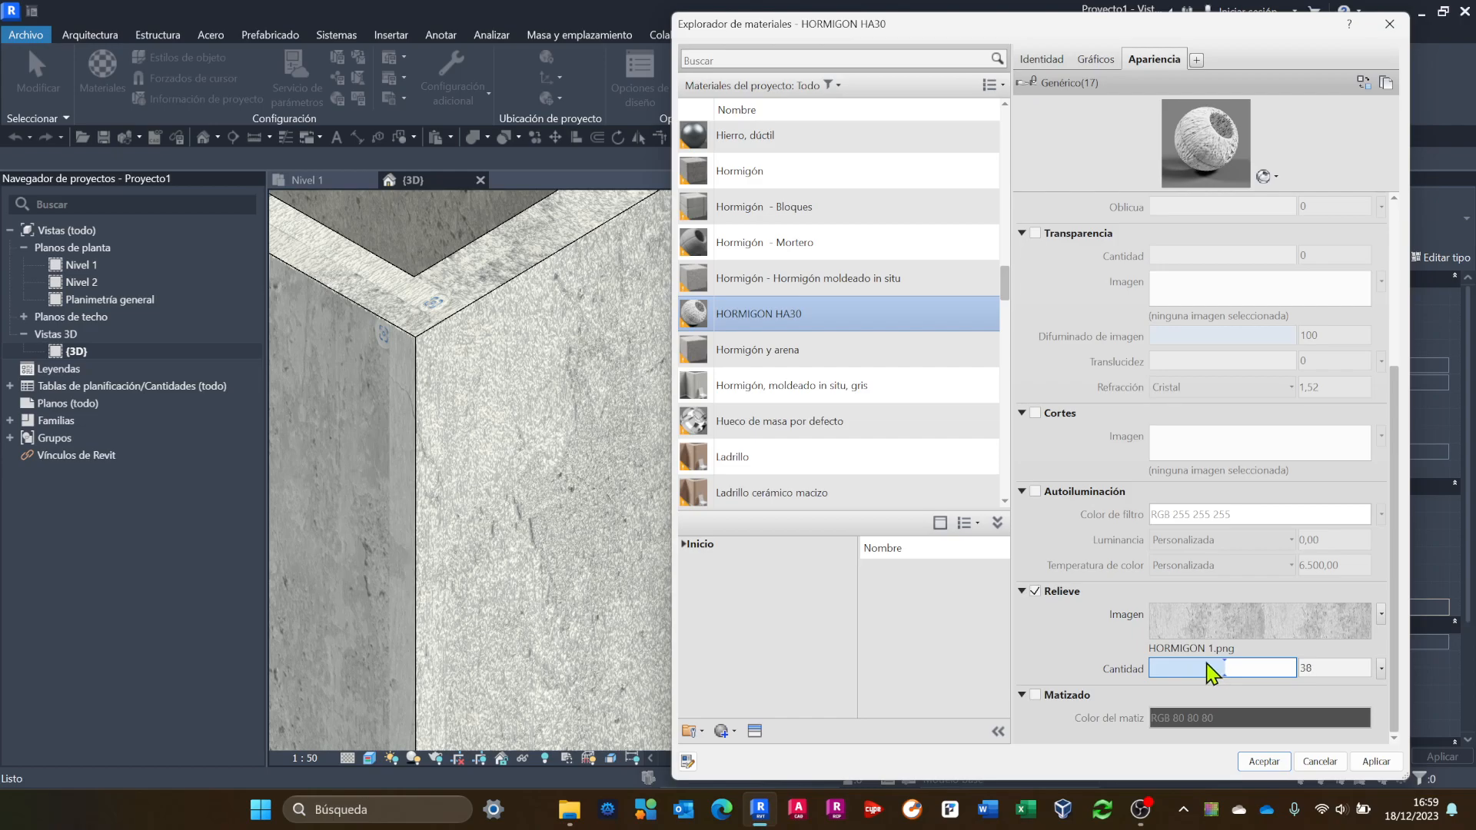
{"action": "left_click", "coordinate": [1376, 761]}
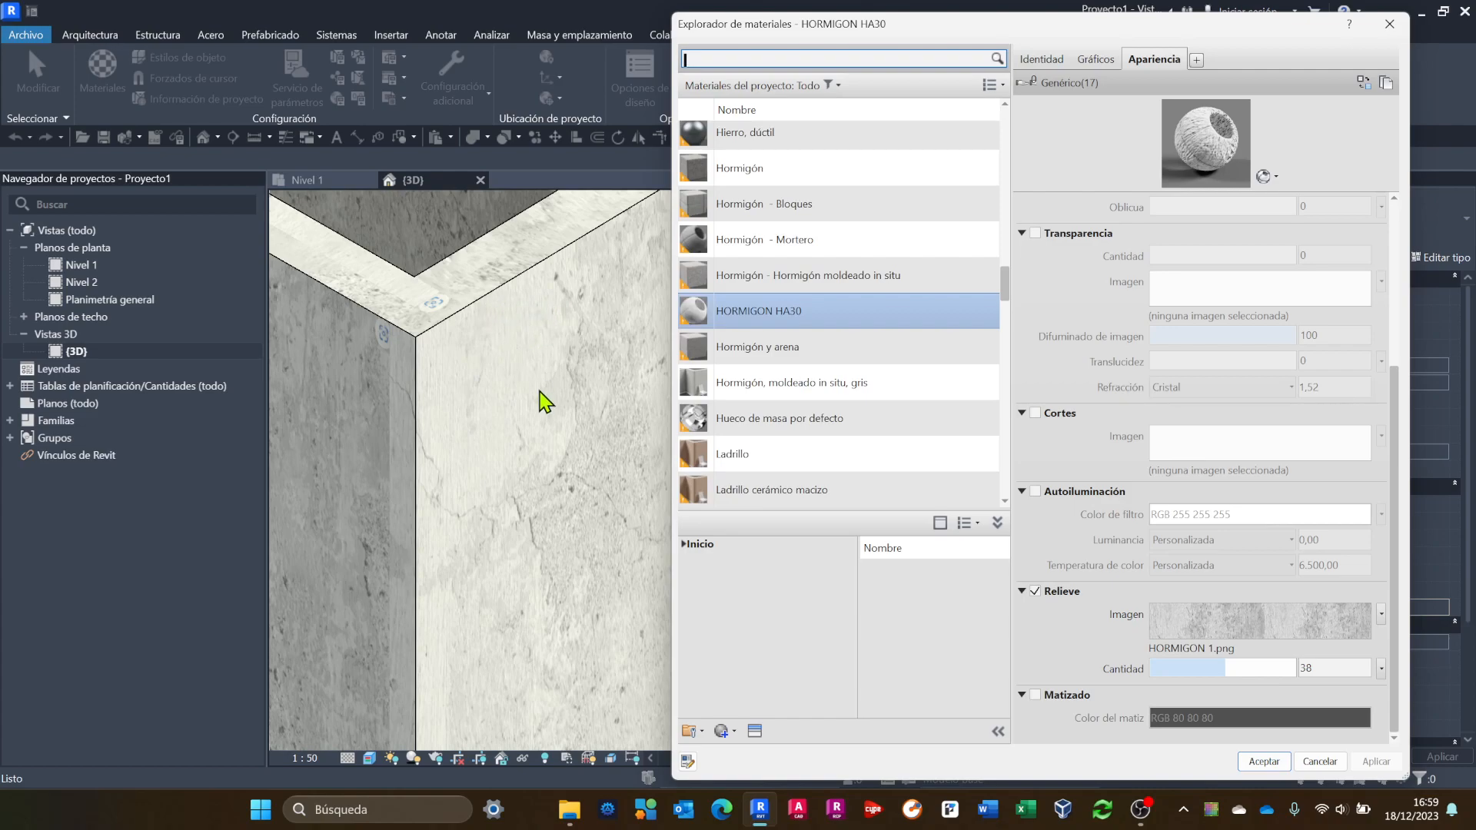
{"action": "left_click", "coordinate": [1264, 762]}
{"action": "scroll", "coordinate": [746, 564], "scroll_direction": "up", "scroll_amount": 10}
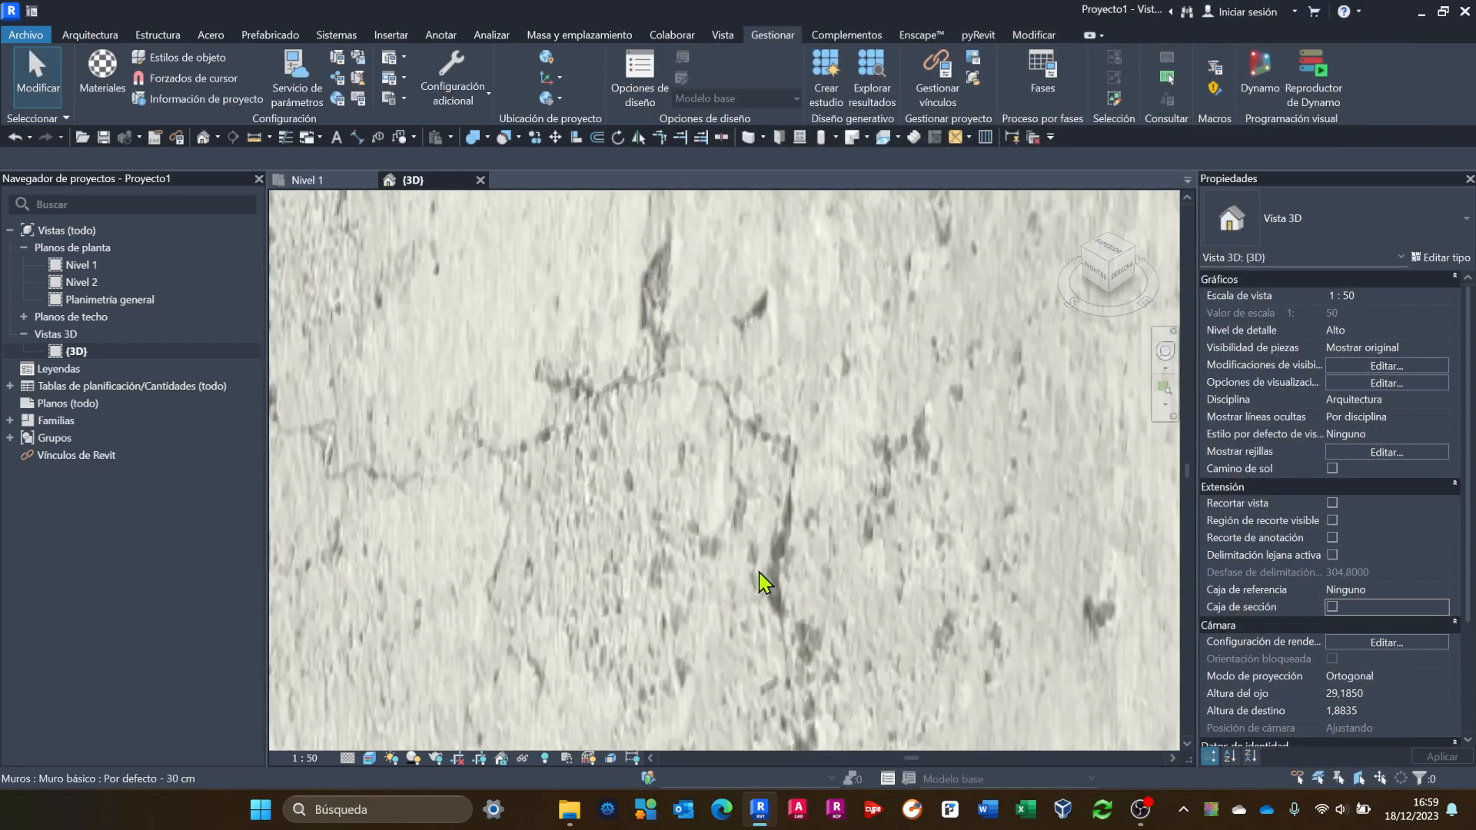
{"action": "scroll", "coordinate": [778, 558], "scroll_direction": "down", "scroll_amount": 10}
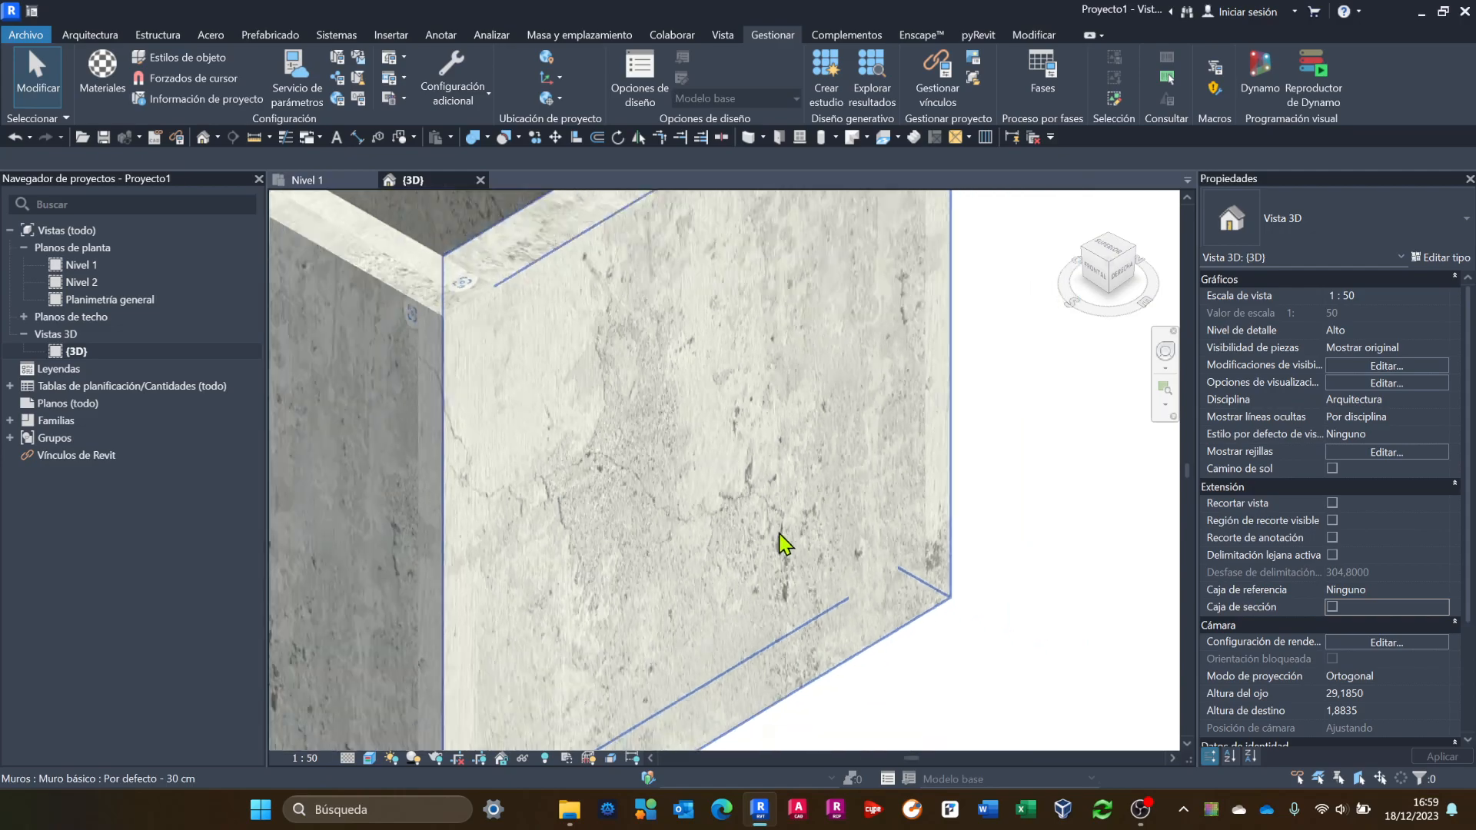
{"action": "scroll", "coordinate": [1000, 499], "scroll_direction": "down", "scroll_amount": 6}
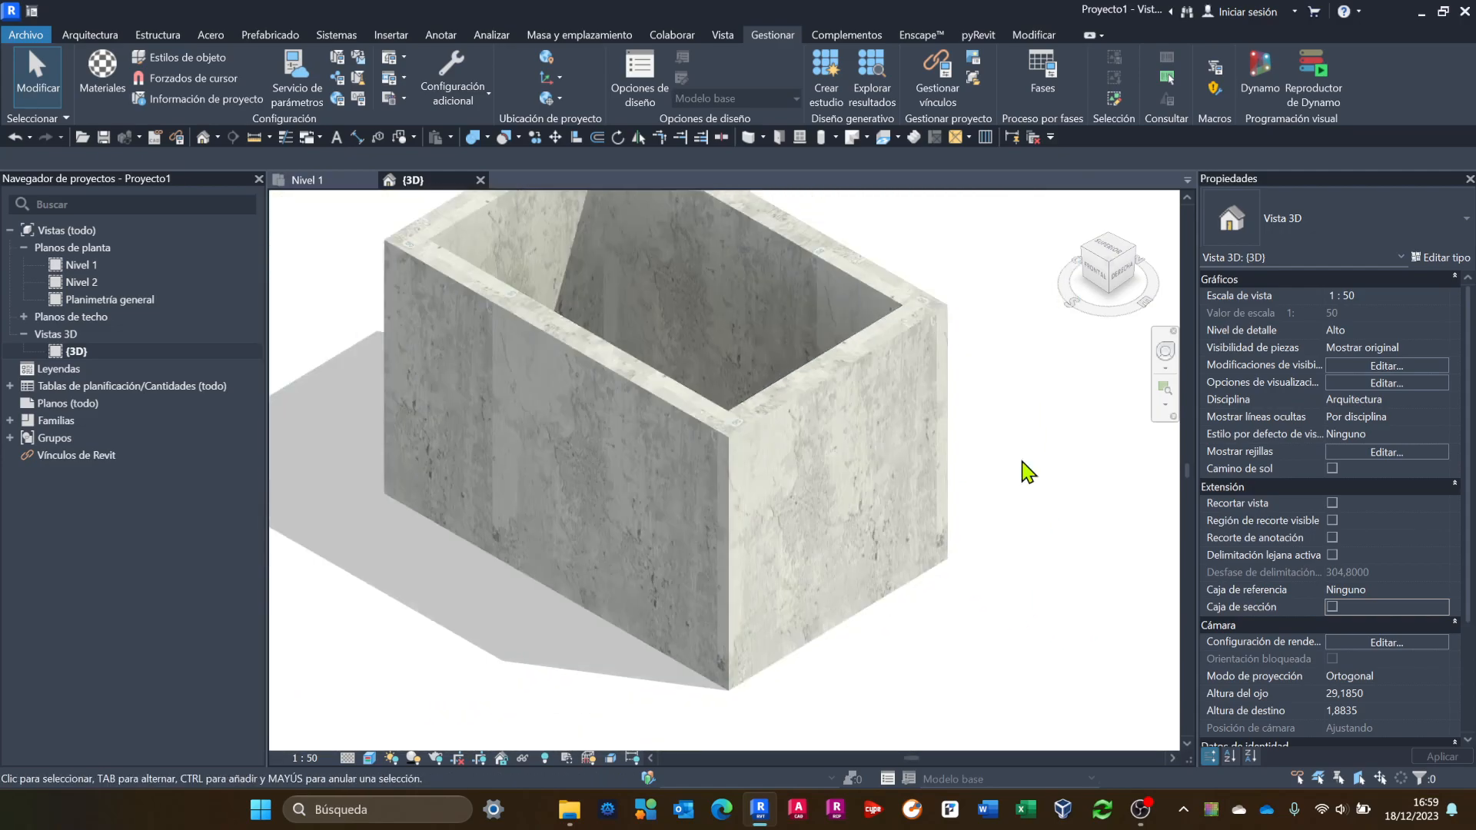
{"action": "middle_click_drag", "start_coordinate": [1022, 472], "coordinate": [774, 566]}
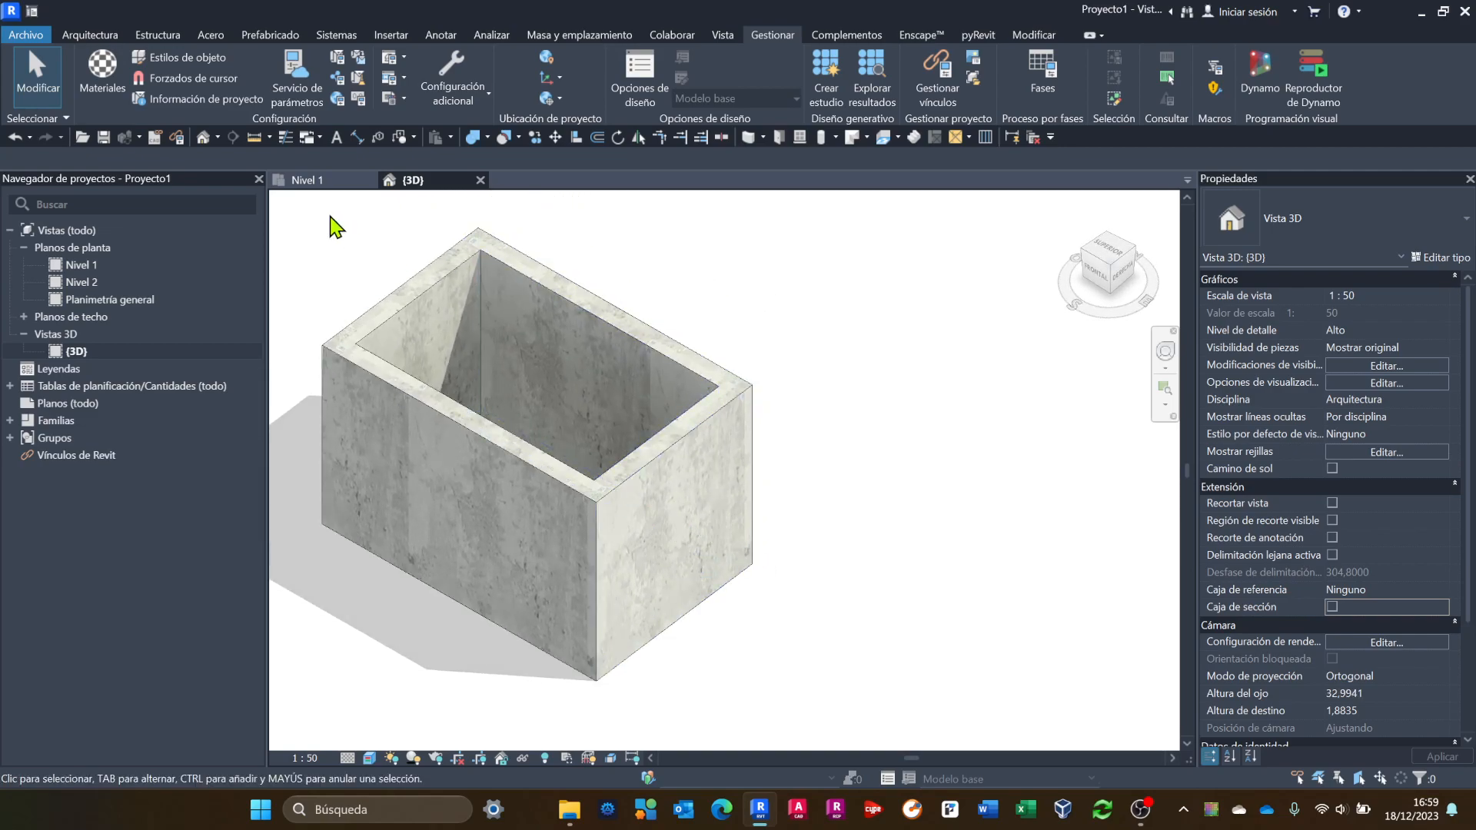
{"action": "left_click", "coordinate": [100, 69]}
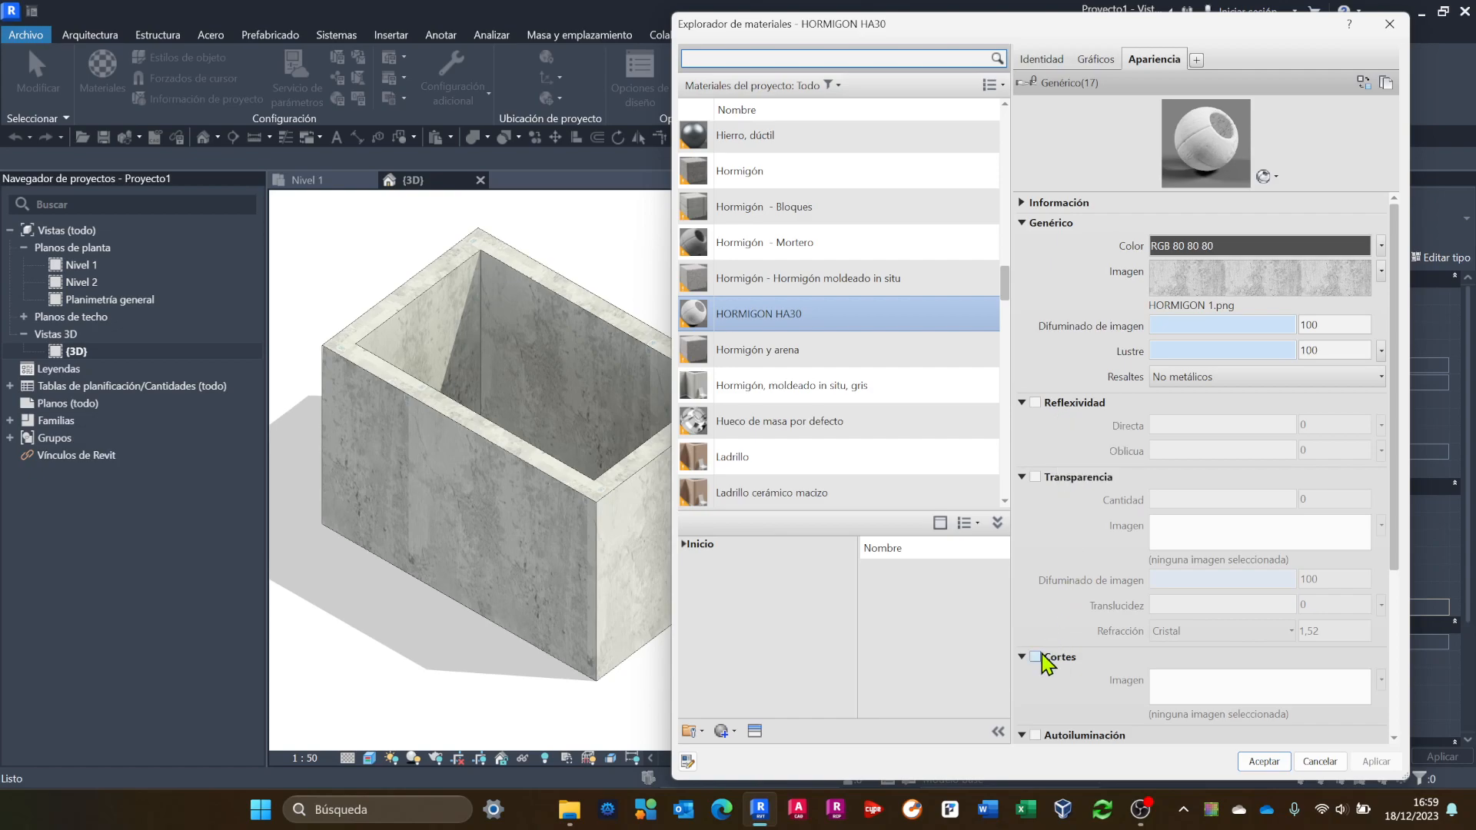
{"action": "left_click", "coordinate": [1200, 711]}
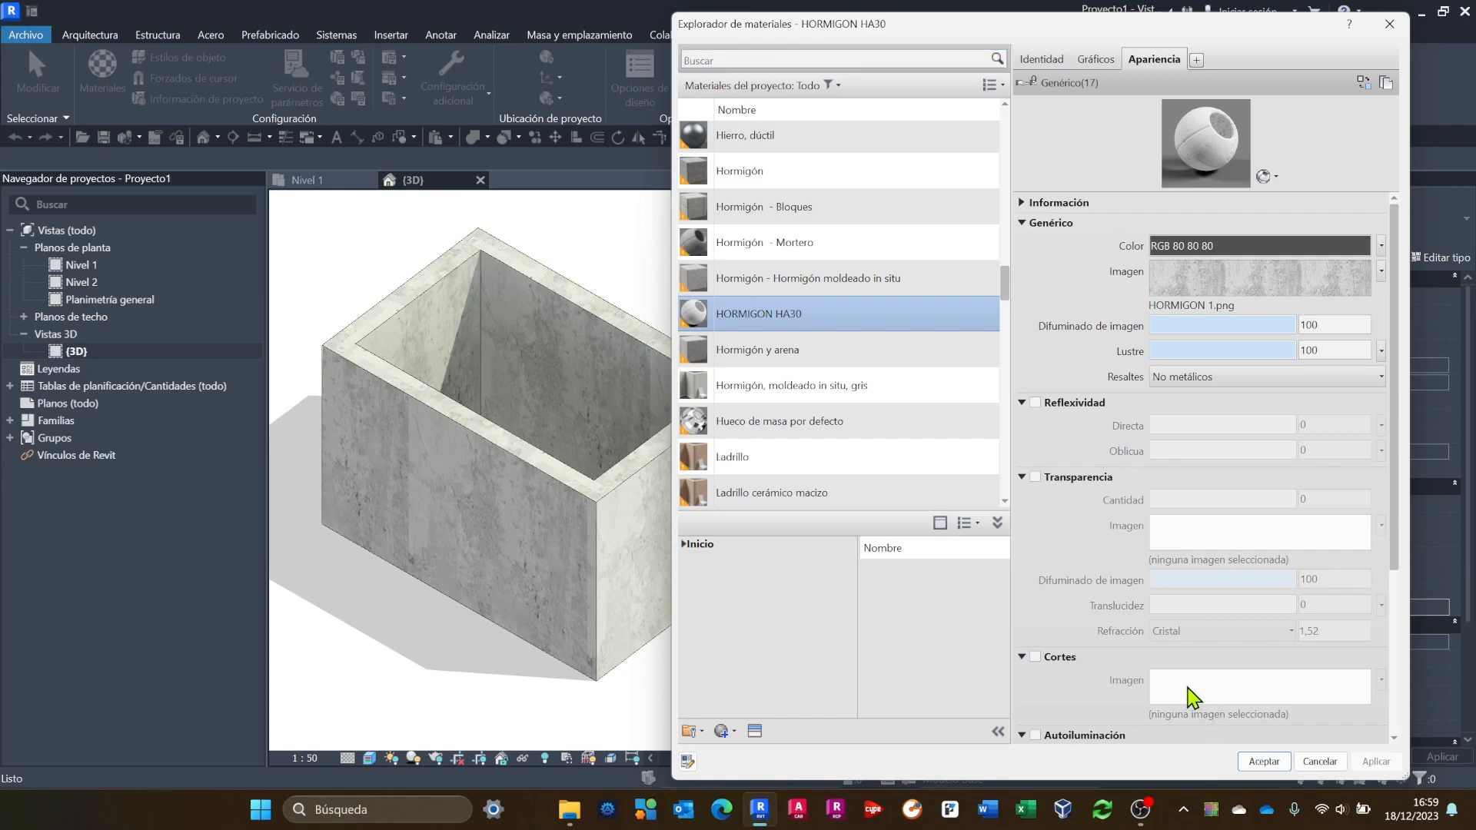
{"action": "left_click", "coordinate": [1037, 657]}
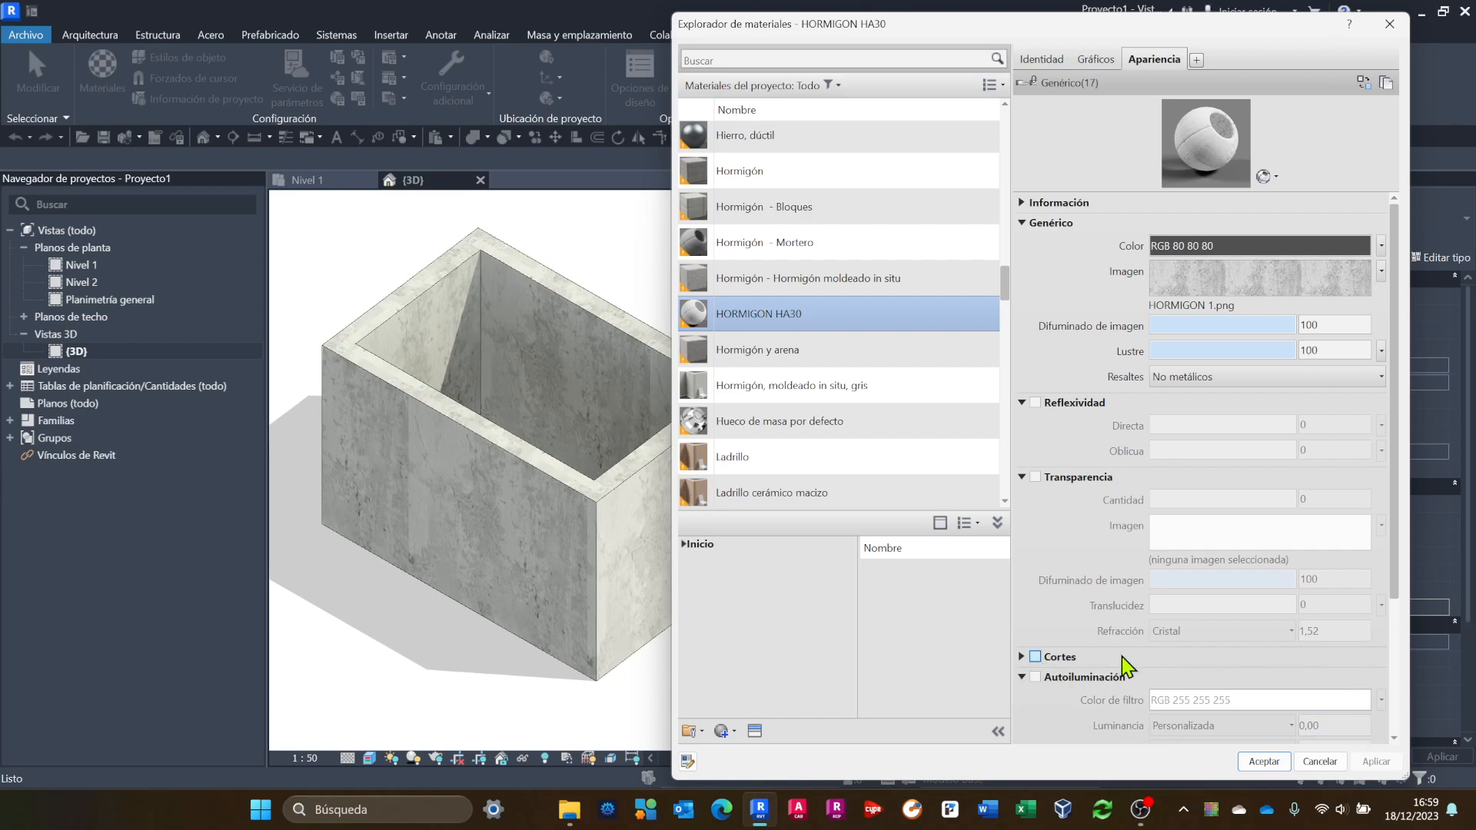
{"action": "left_click", "coordinate": [1037, 657]}
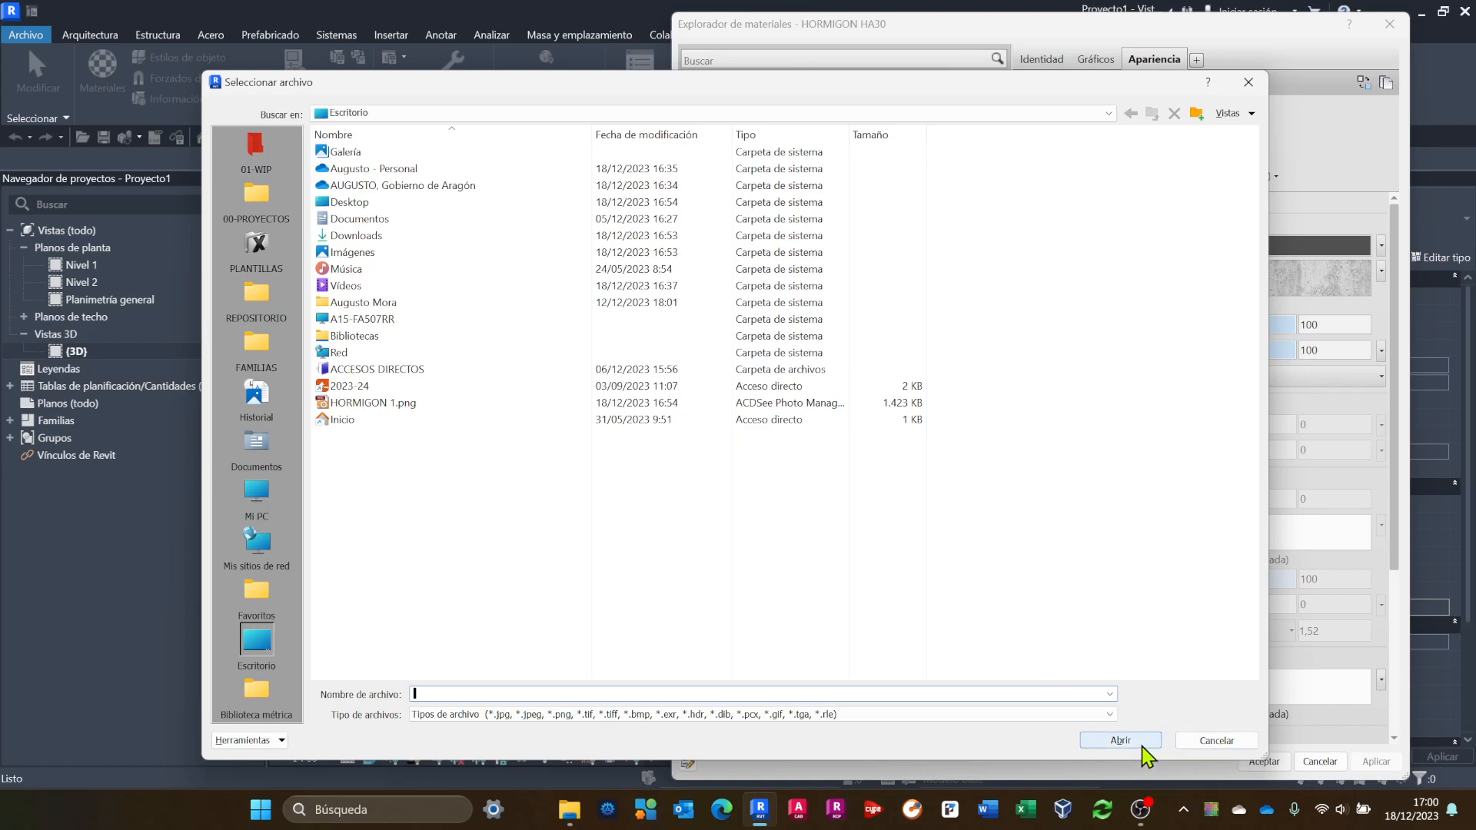
{"action": "left_click", "coordinate": [1209, 740]}
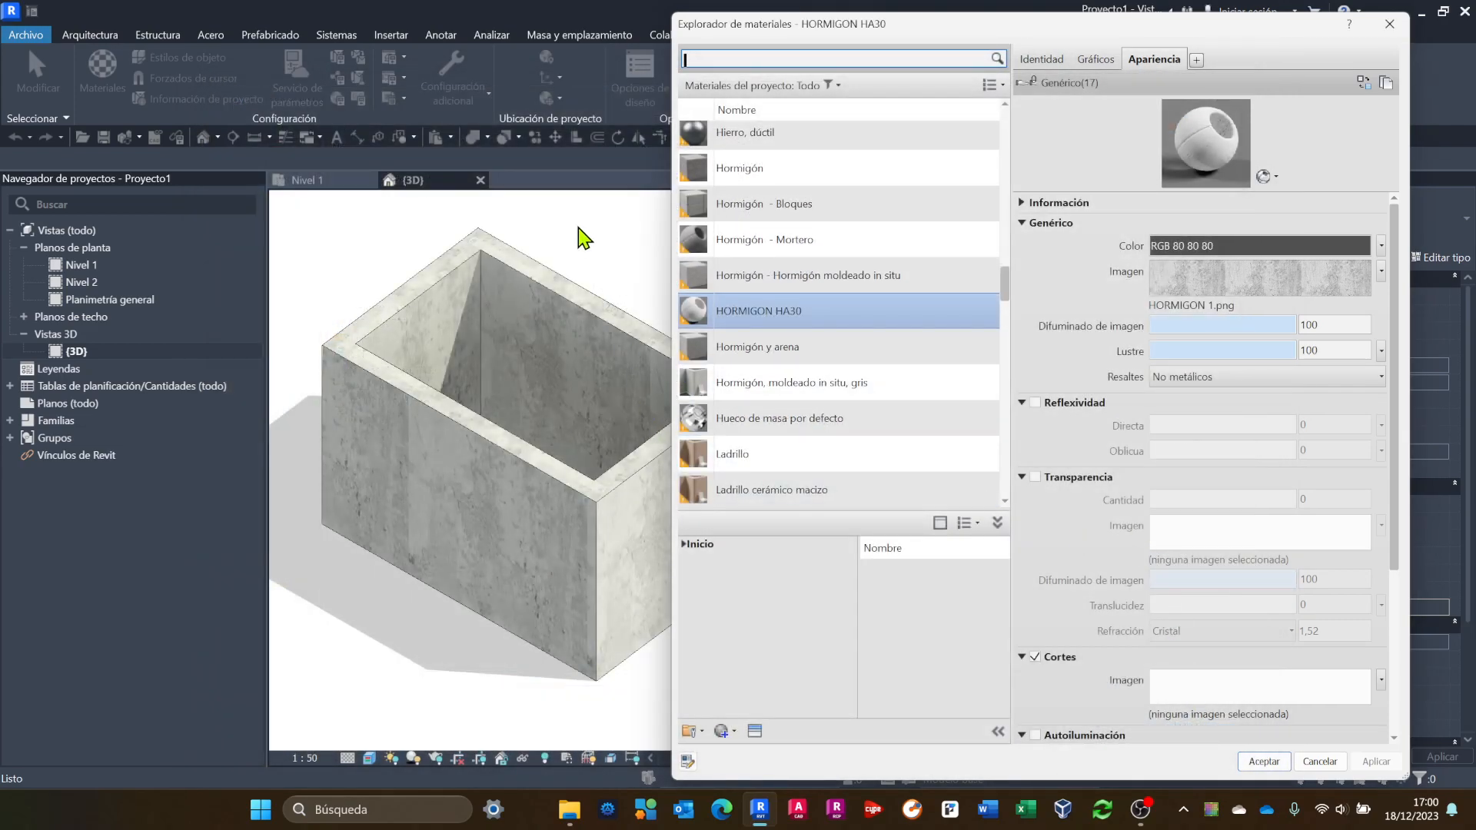
{"action": "left_click", "coordinate": [1314, 758]}
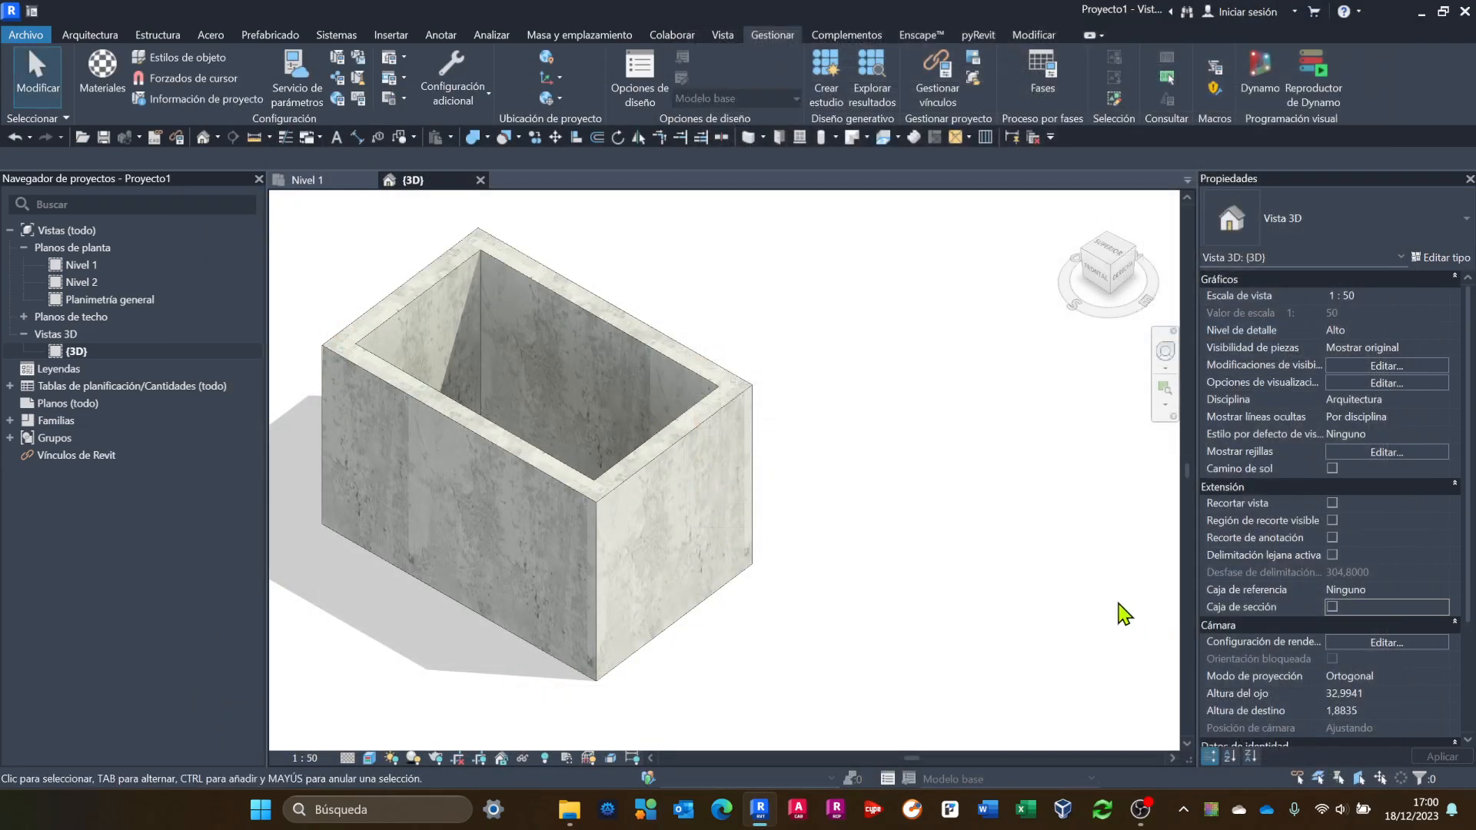
Review the project material list, the options for creating a material, and the identity, graphics and appearance settings of HORMIGON HA30.
{"action": "left_click", "coordinate": [113, 75]}
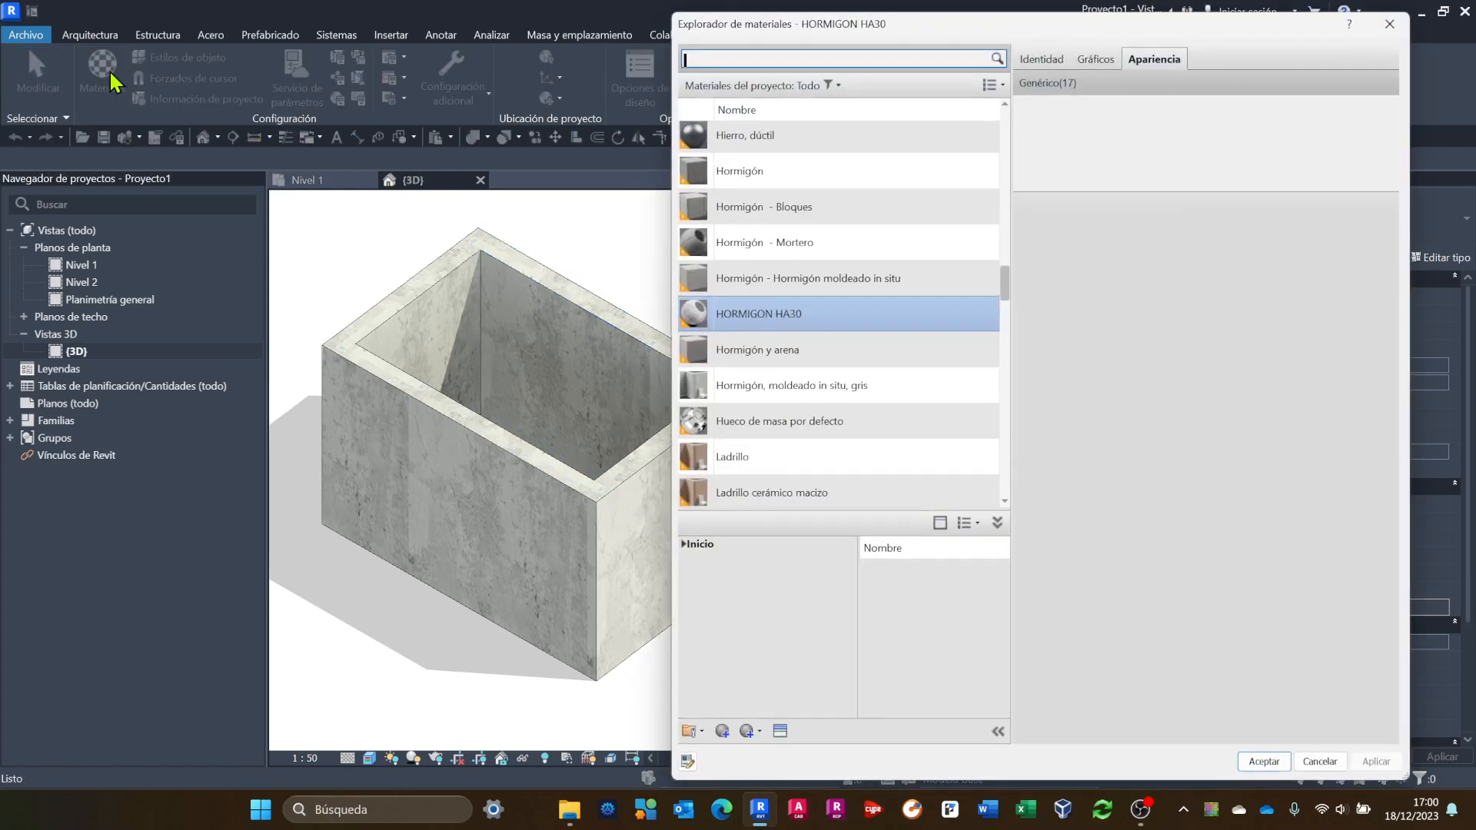
{"action": "scroll", "coordinate": [914, 377], "scroll_direction": "up", "scroll_amount": 3}
{"action": "scroll", "coordinate": [884, 376], "scroll_direction": "down", "scroll_amount": 5}
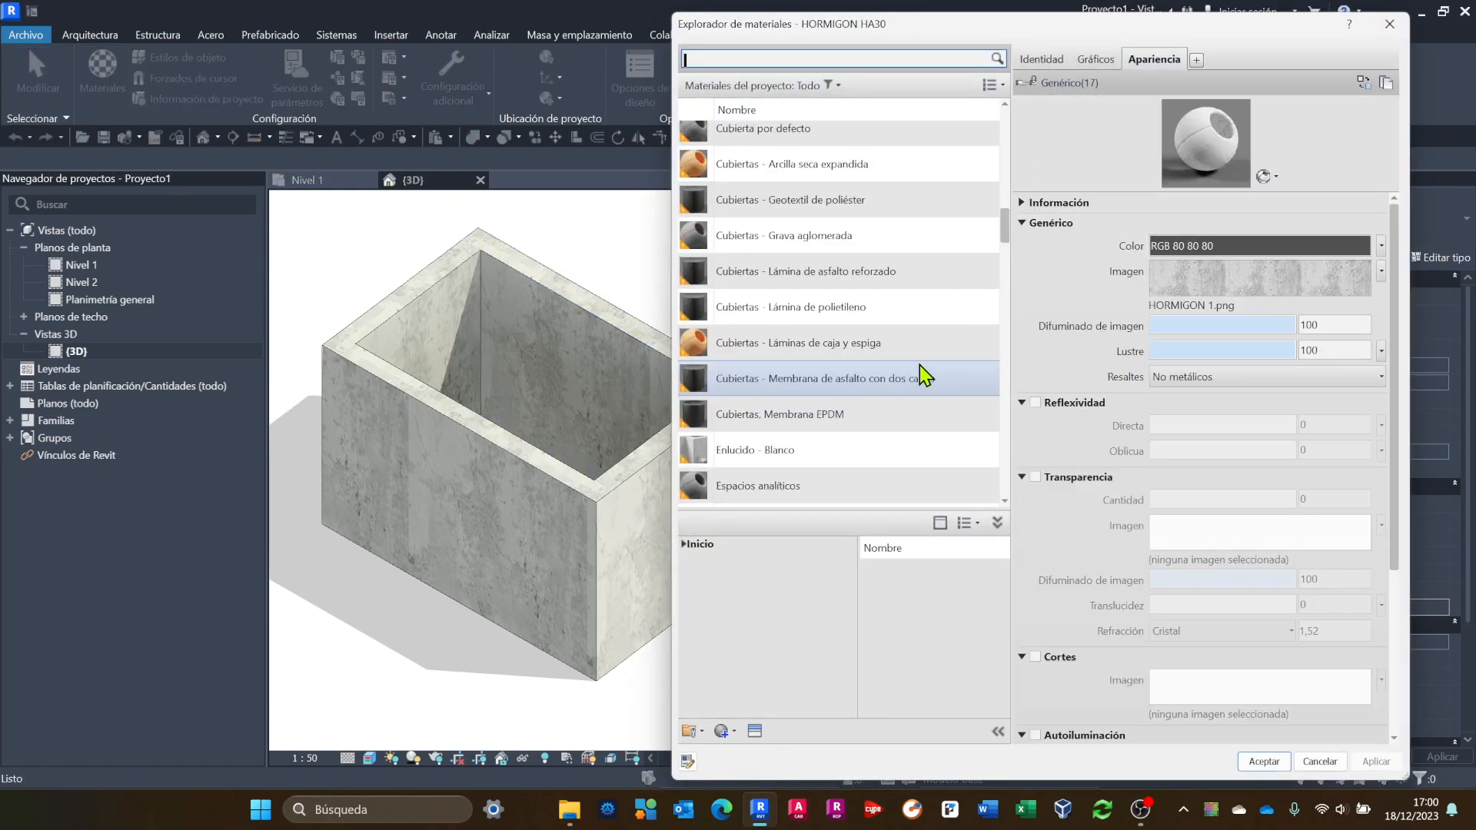
{"action": "scroll", "coordinate": [854, 431], "scroll_direction": "up", "scroll_amount": 5}
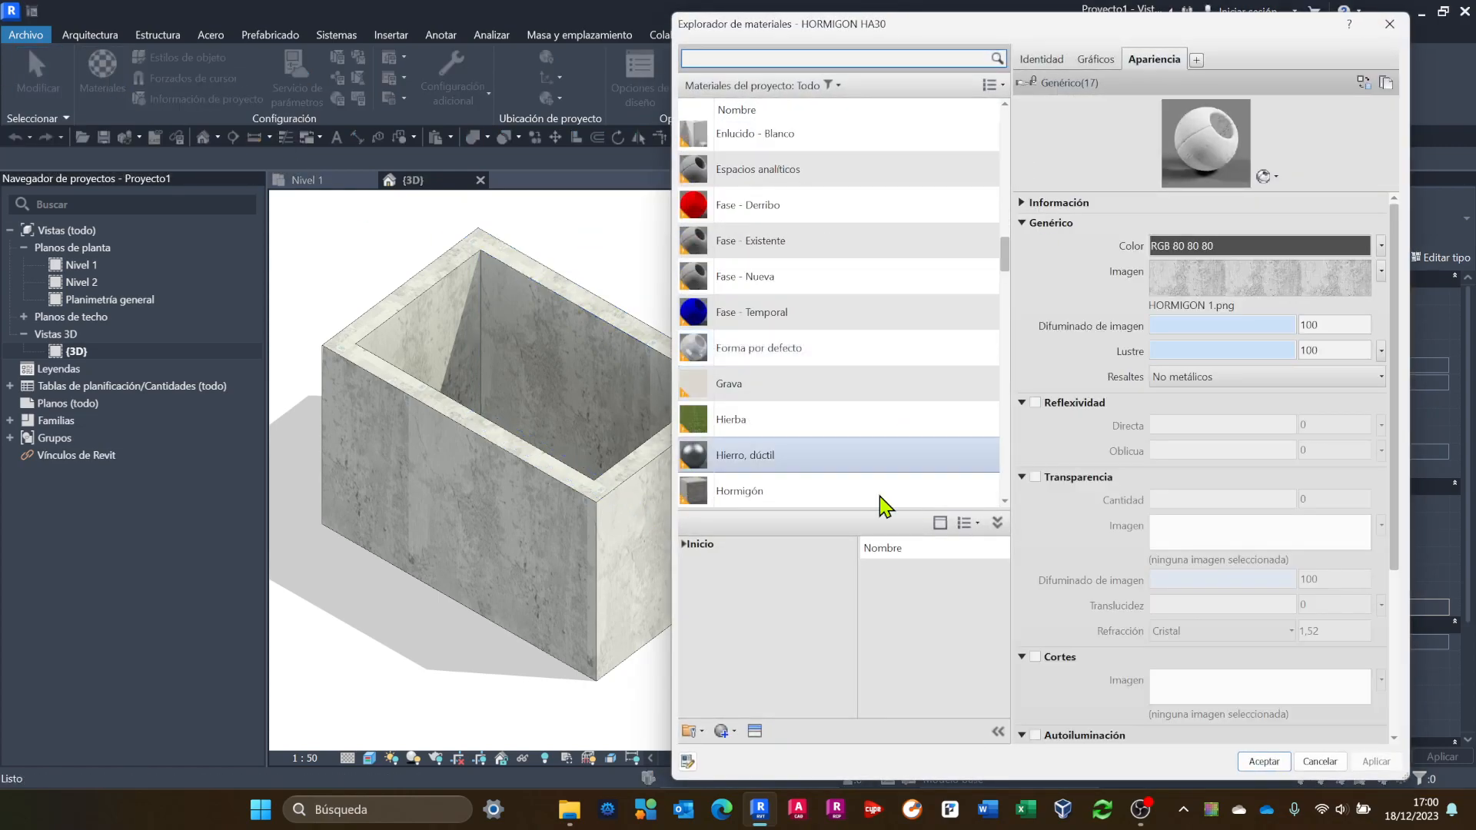
{"action": "left_click", "coordinate": [729, 733]}
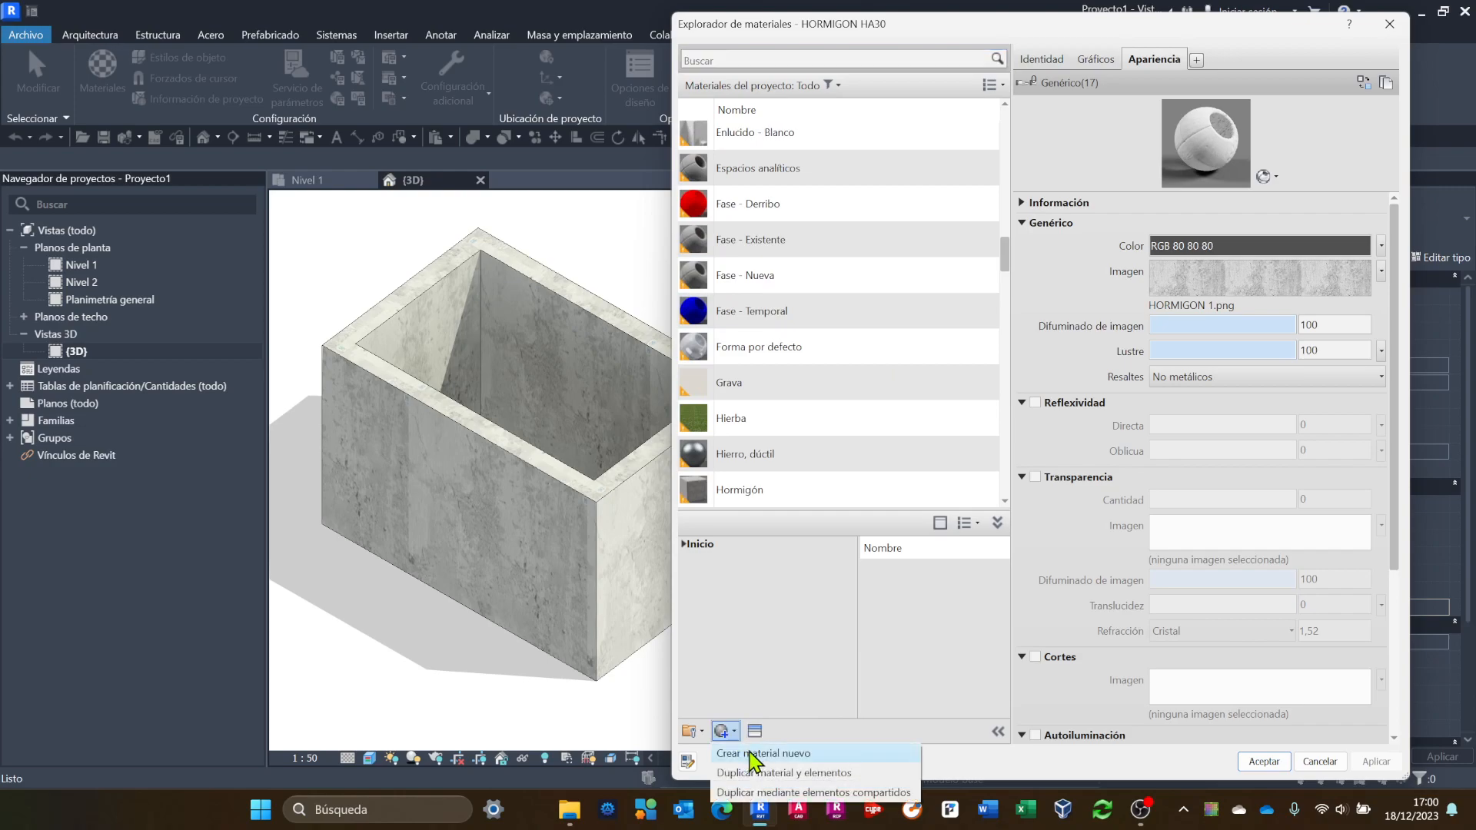
{"action": "left_click", "coordinate": [781, 592]}
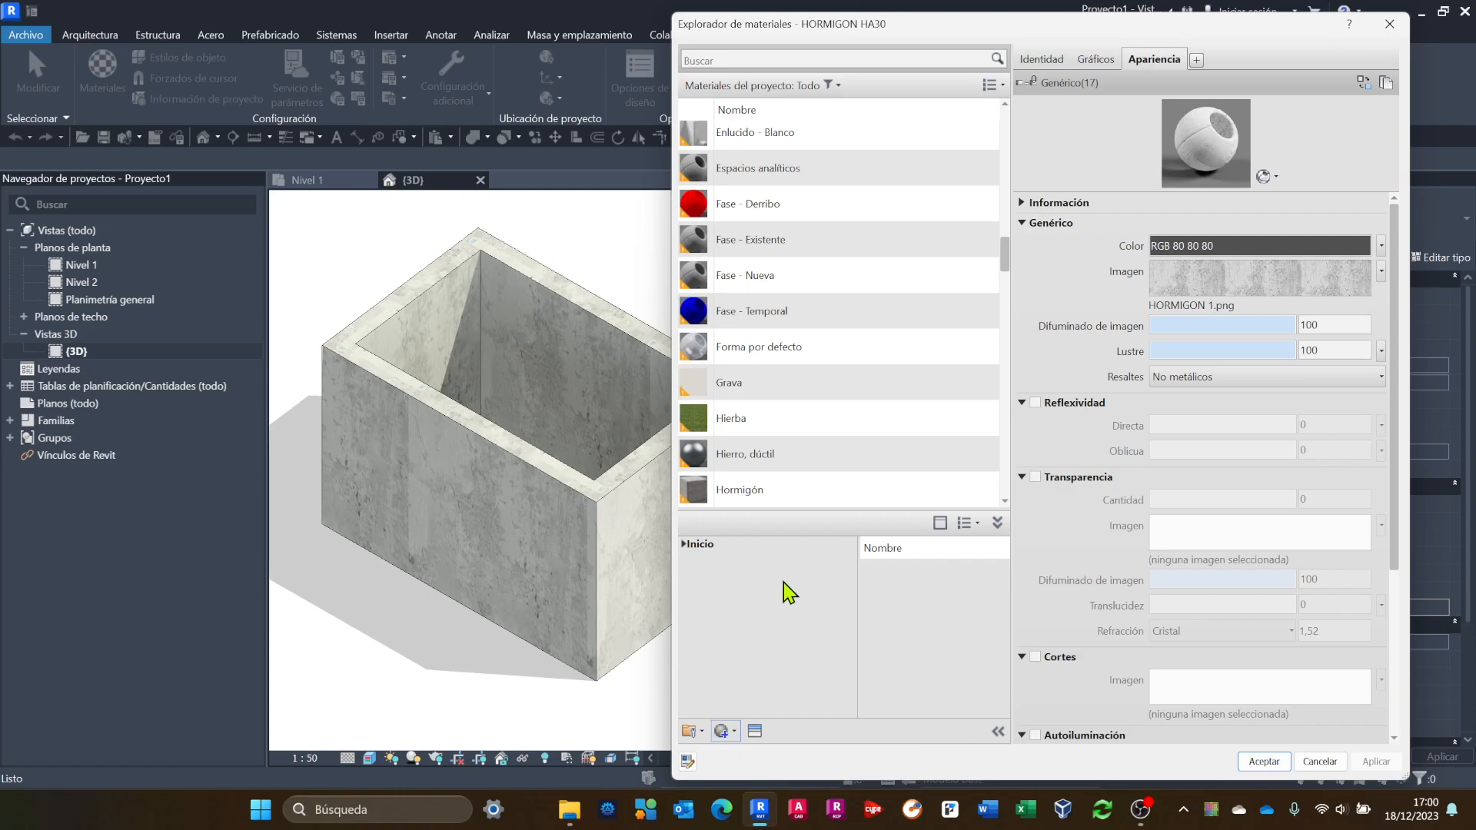
{"action": "left_click", "coordinate": [1047, 62]}
{"action": "left_click", "coordinate": [1098, 61]}
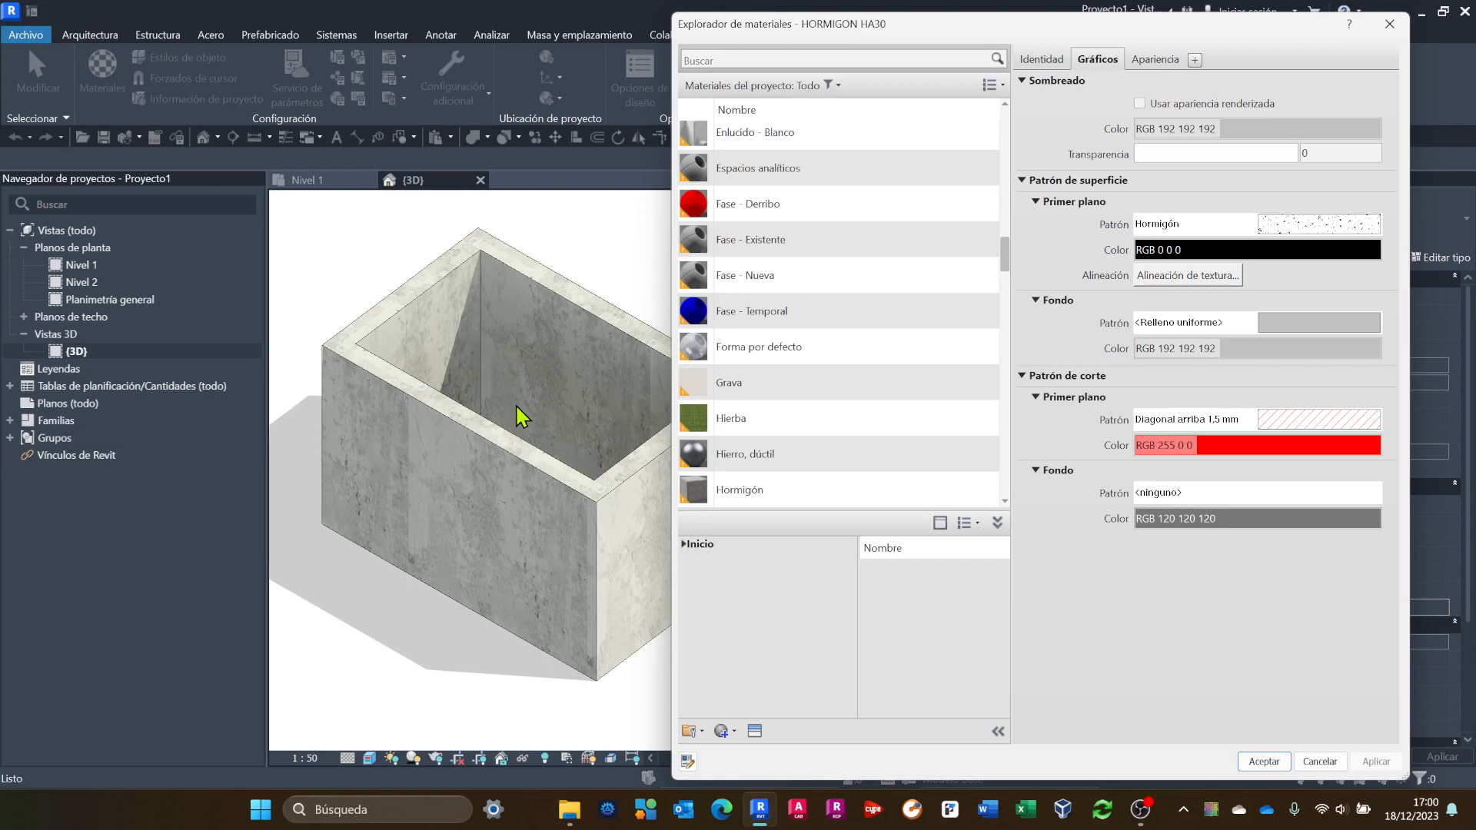
{"action": "left_click", "coordinate": [1155, 60]}
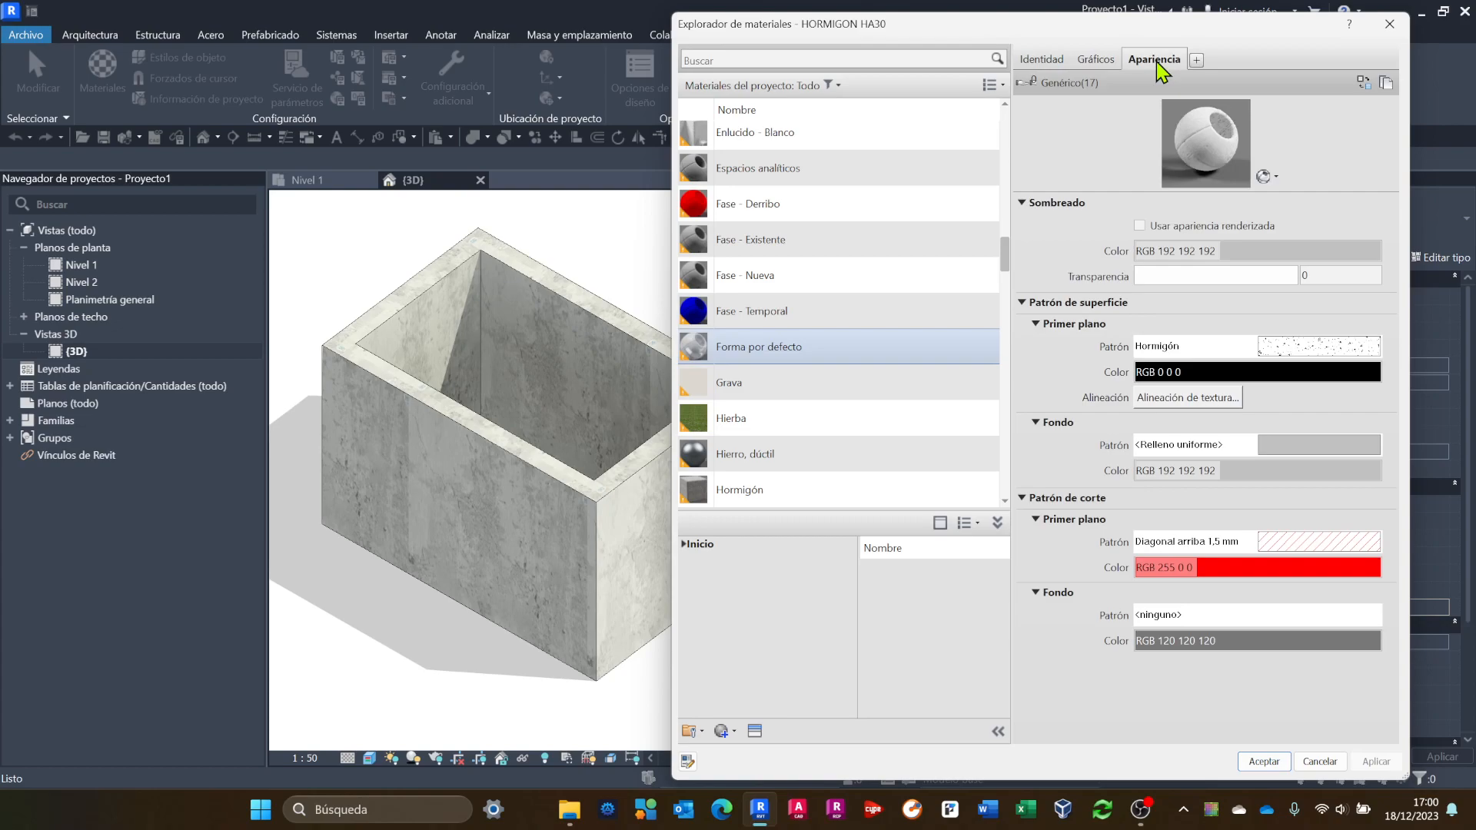
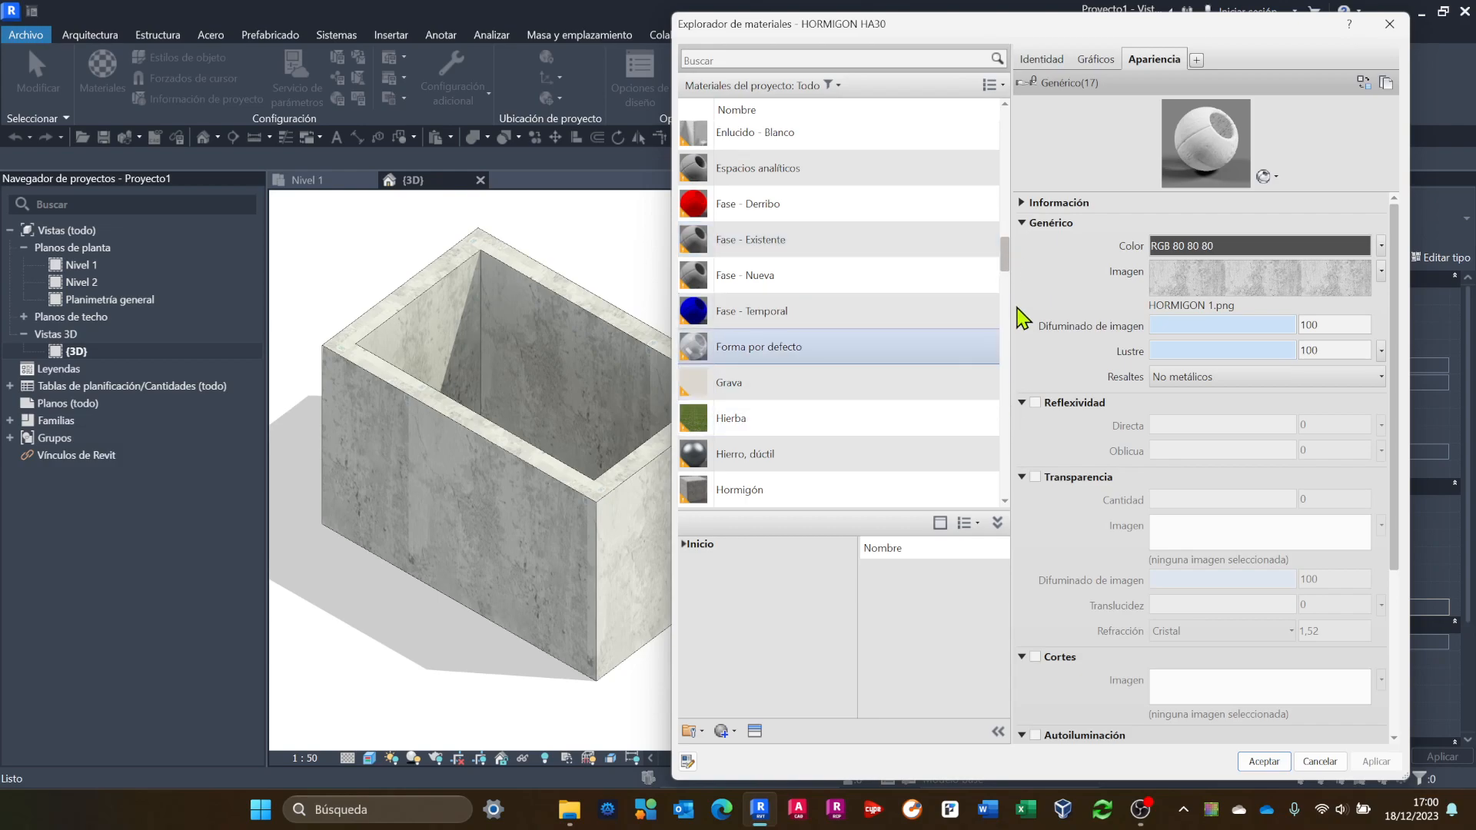
Find the Piedra - Gris material and examine its masonry image and relief pattern settings.
{"action": "left_click_drag", "start_coordinate": [1001, 266], "coordinate": [1022, 384]}
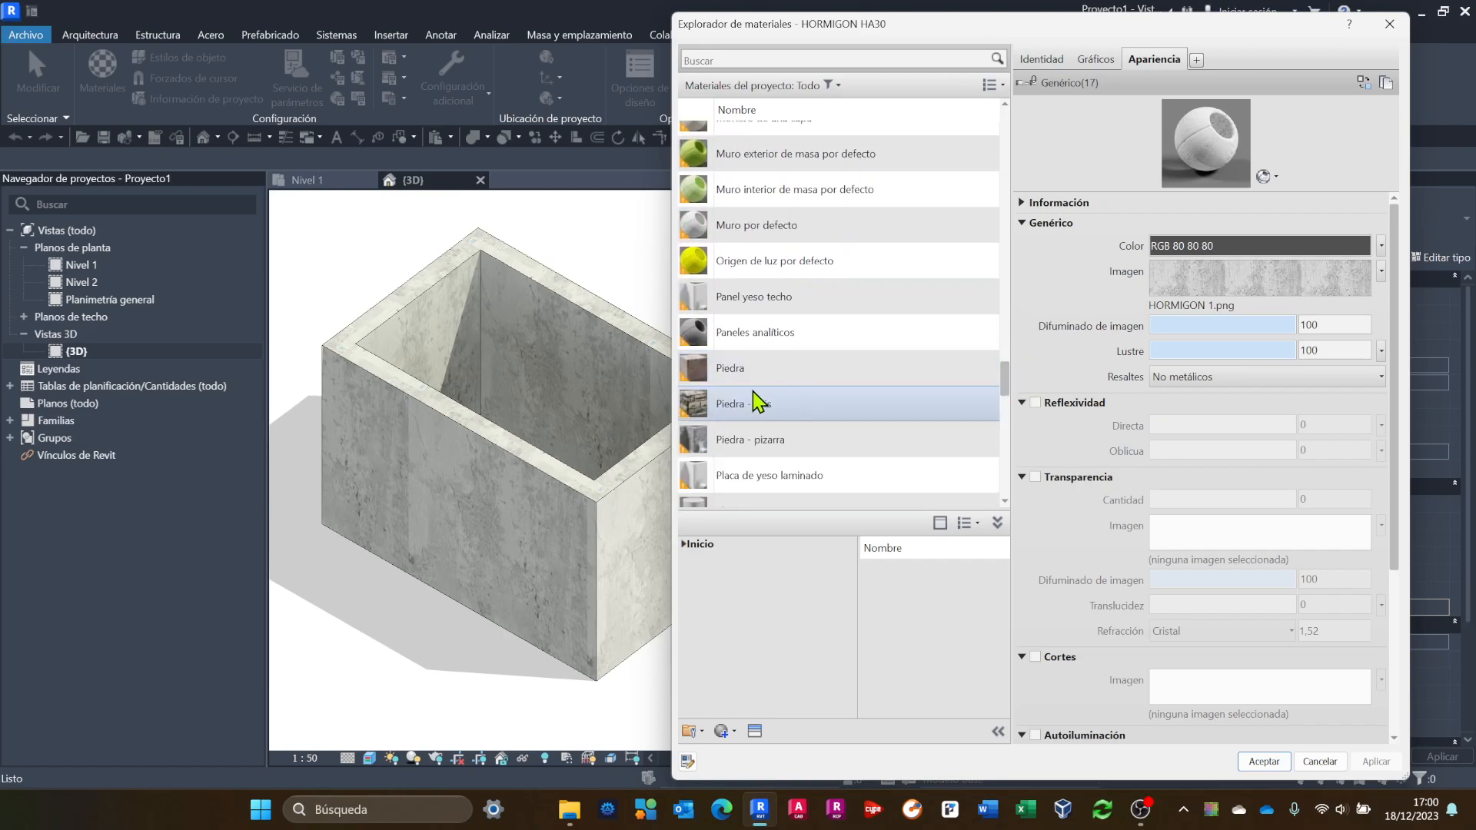
{"action": "left_click", "coordinate": [741, 411]}
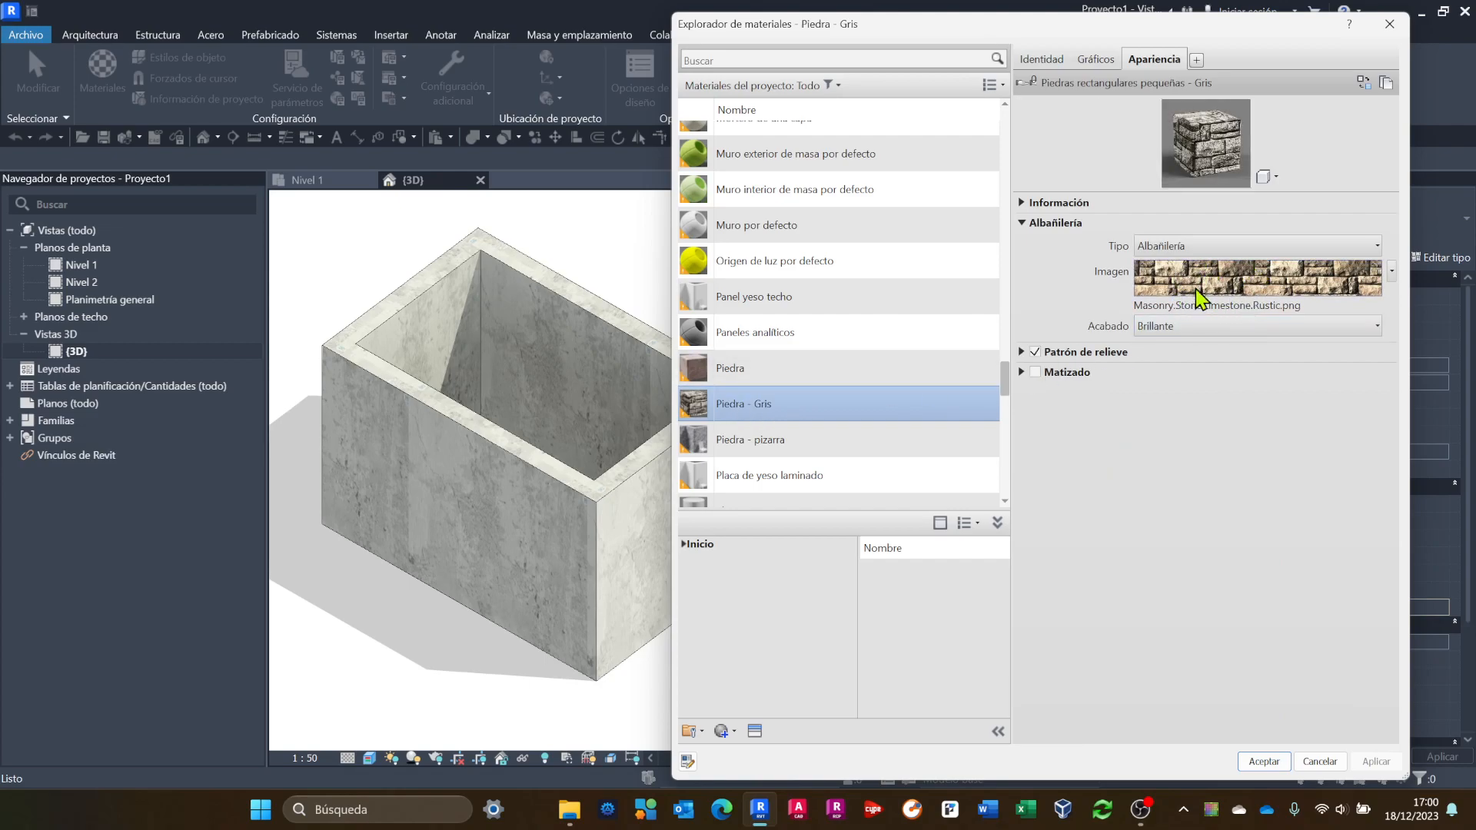
{"action": "left_click", "coordinate": [1022, 352]}
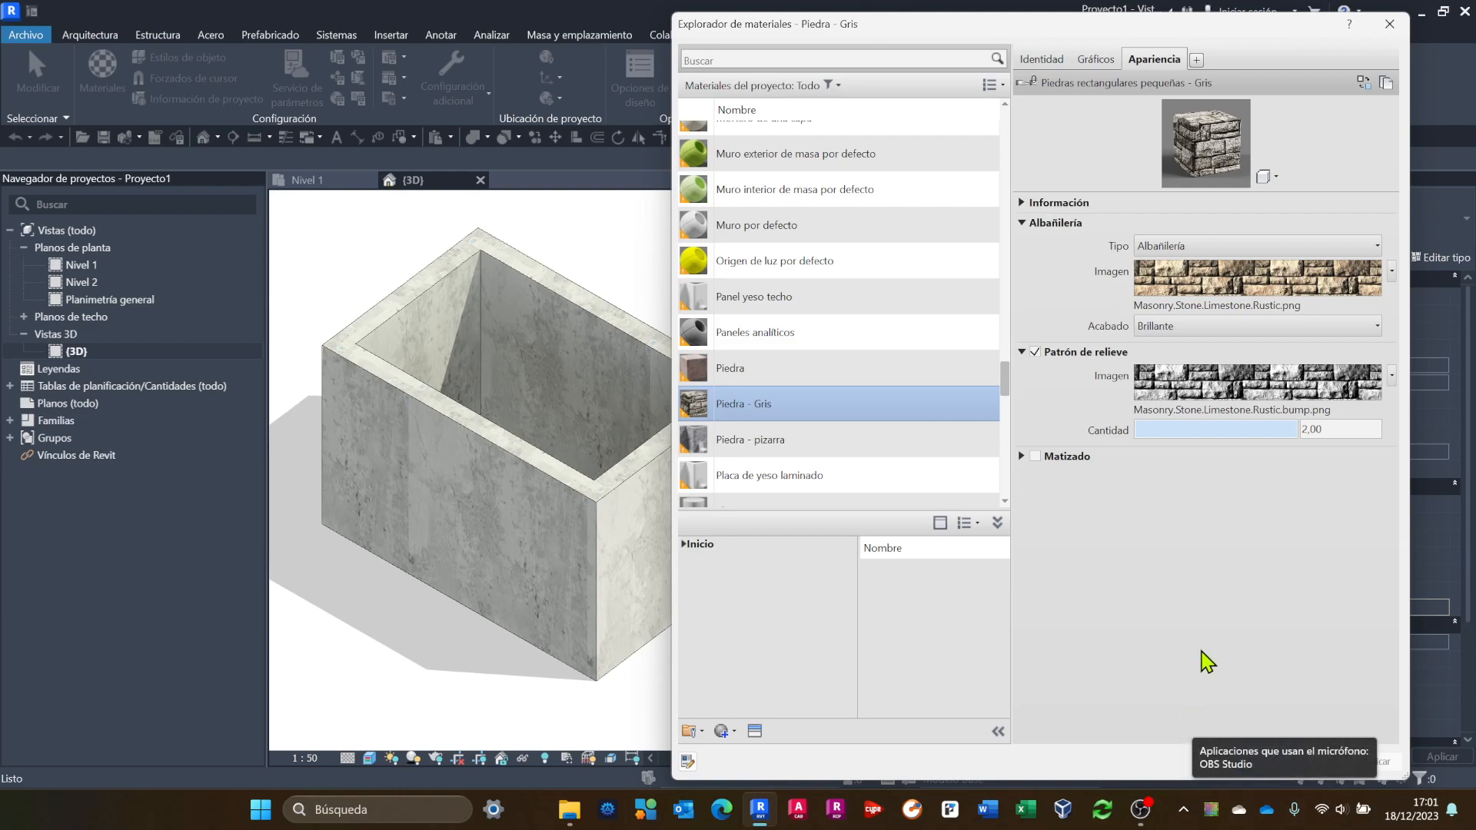
{"action": "left_click", "coordinate": [1265, 761]}
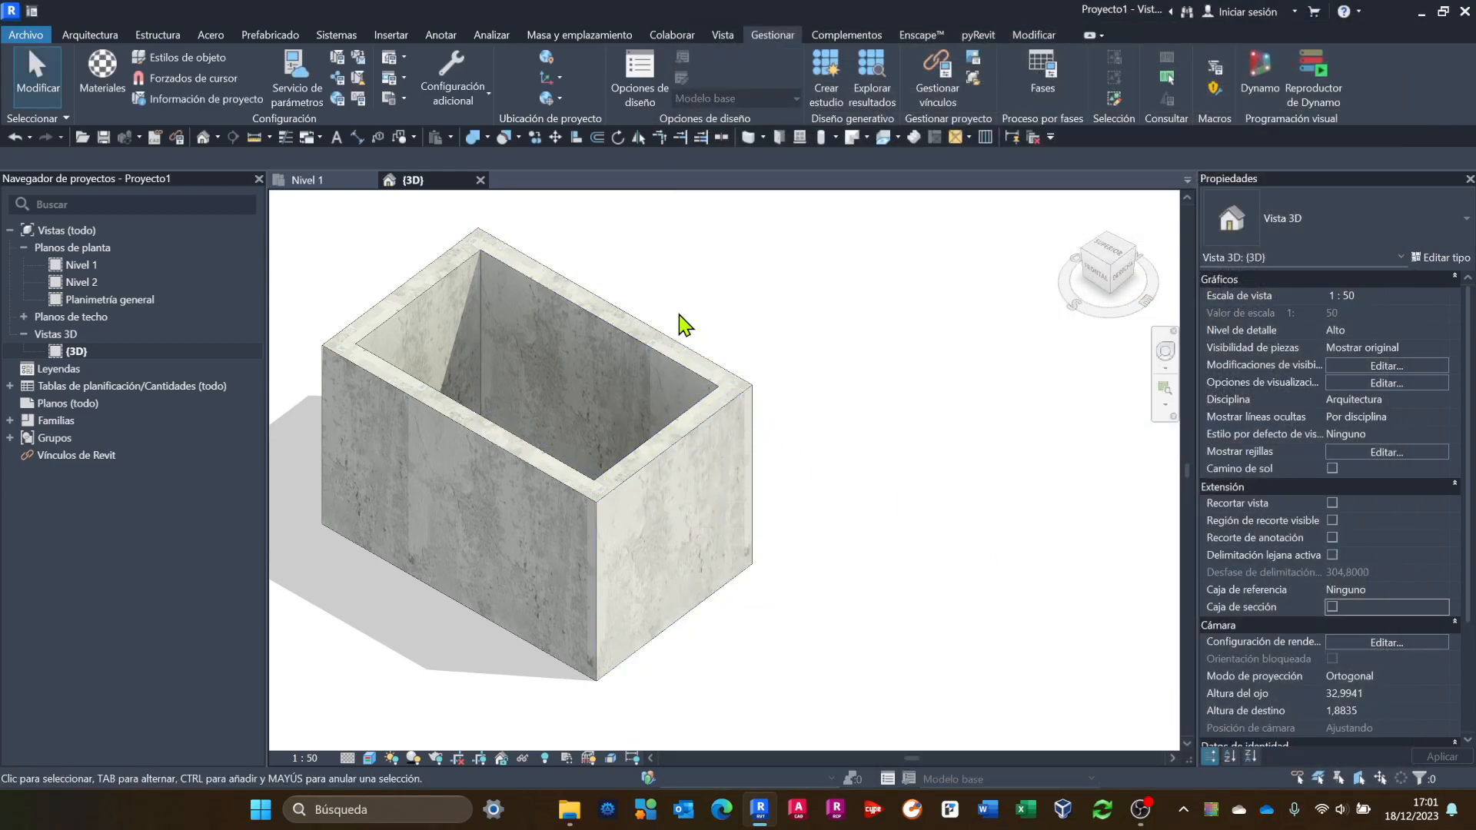
Open the layer structure of the Por defecto - 30 cm wall type for editing, starting from the front end wall.
{"action": "left_click", "coordinate": [670, 449]}
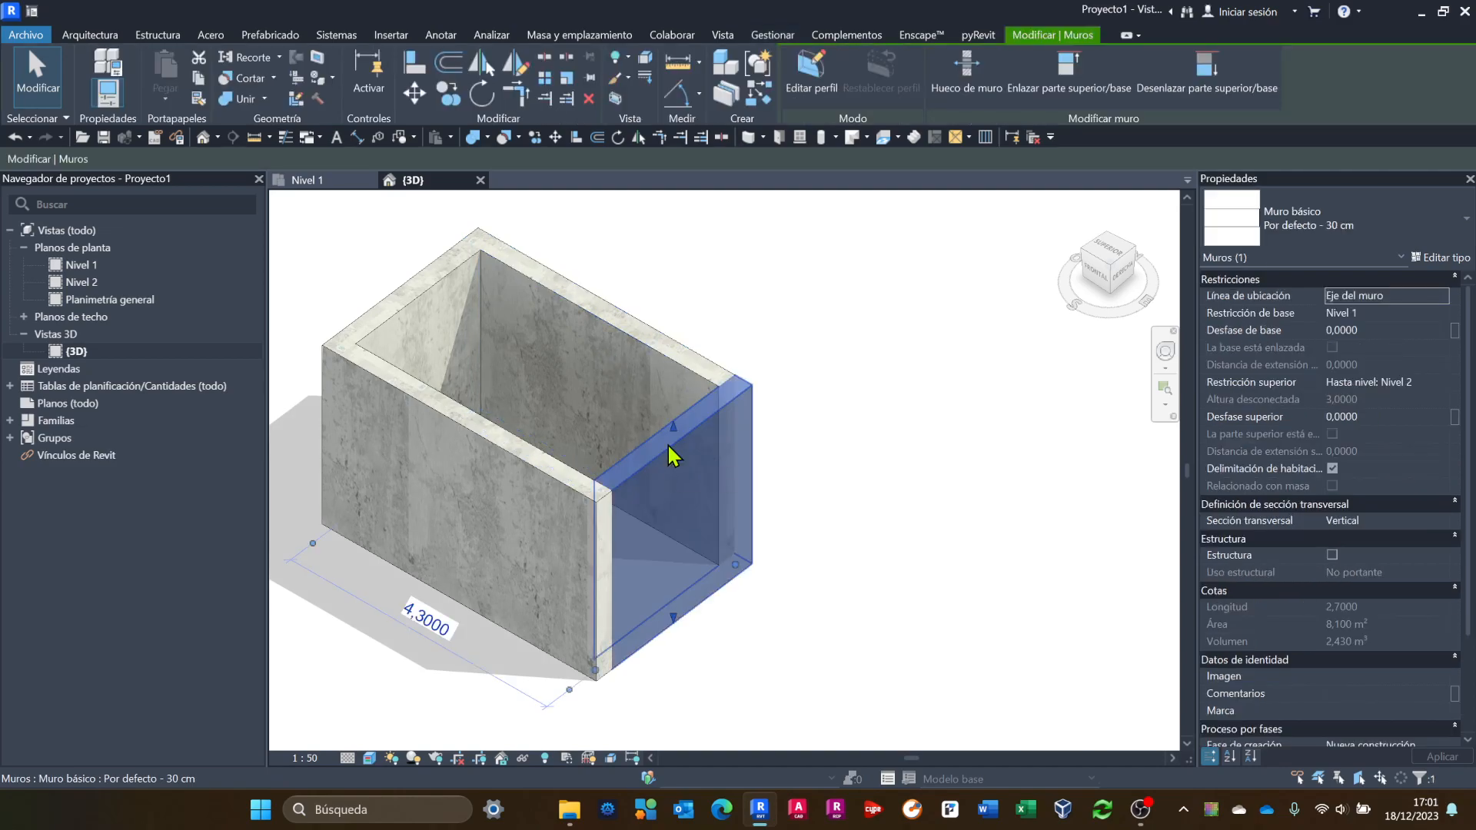
{"action": "left_click", "coordinate": [1376, 223]}
{"action": "left_click", "coordinate": [1376, 223]}
{"action": "left_click", "coordinate": [1463, 261]}
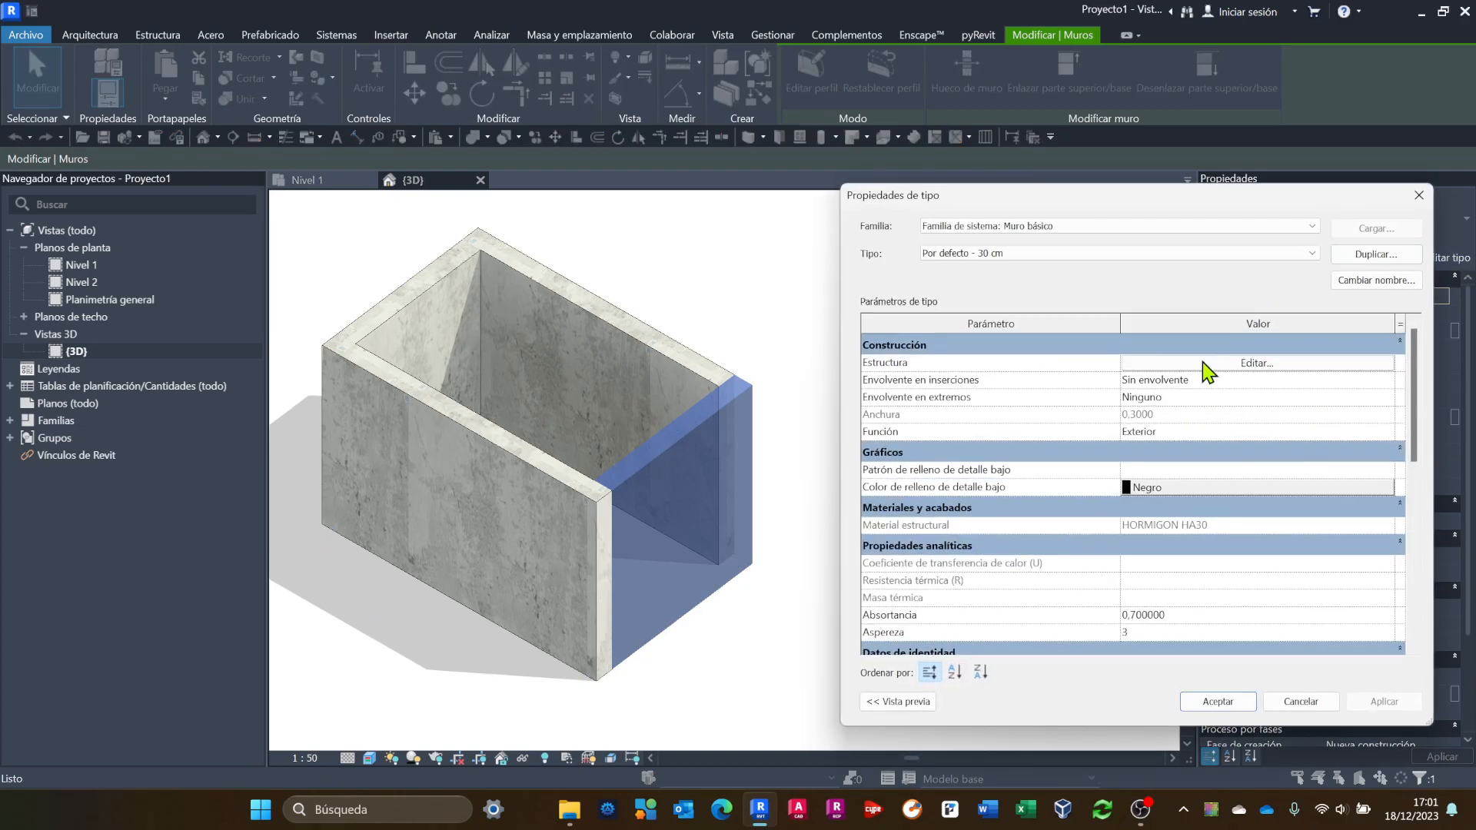
{"action": "left_click", "coordinate": [1211, 372]}
Assign the Piedra - Gris material to the wall type's structural layer and accept the type changes.
{"action": "left_click", "coordinate": [1052, 376]}
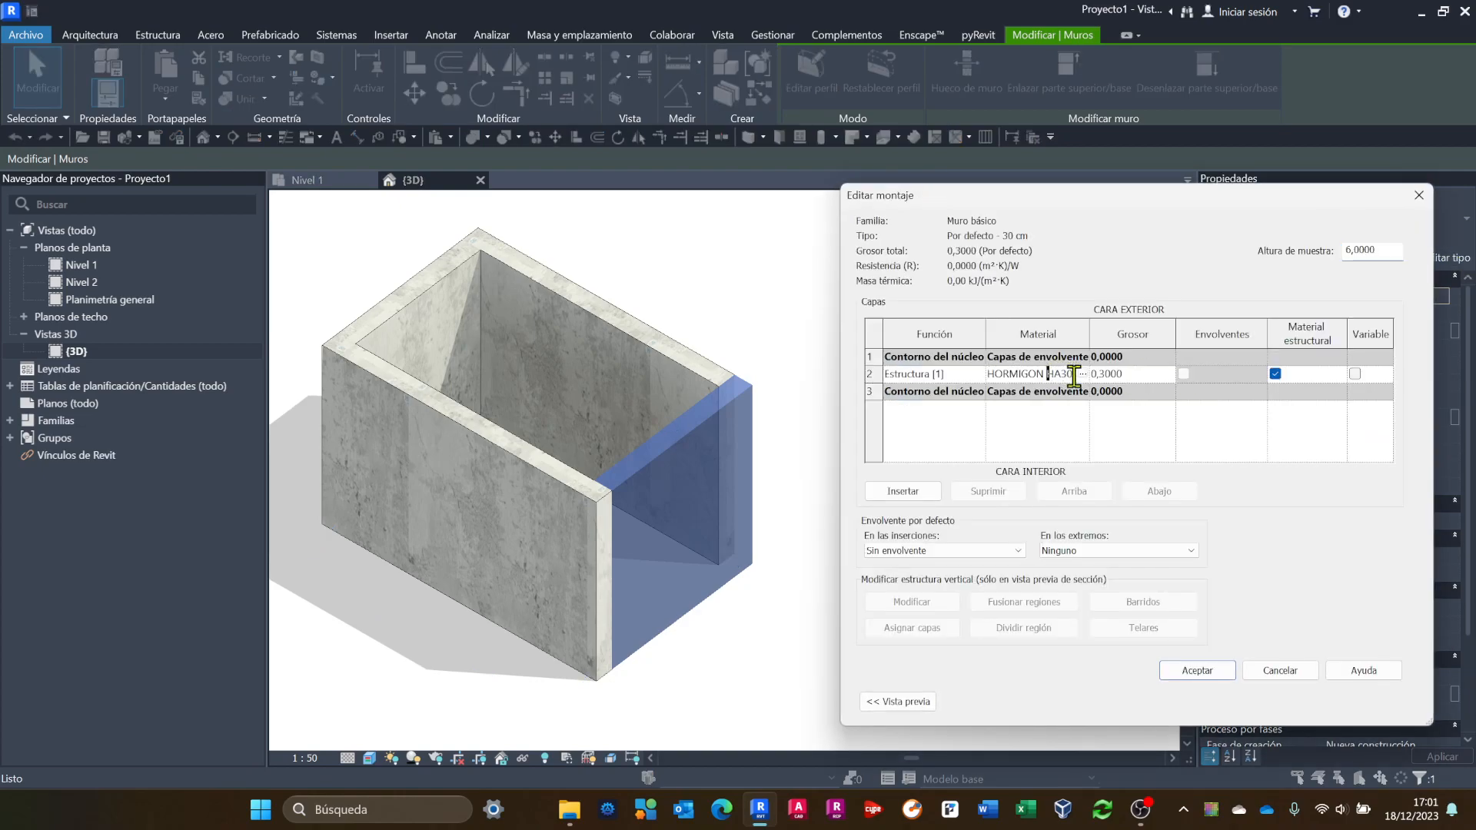
{"action": "left_click", "coordinate": [1082, 374]}
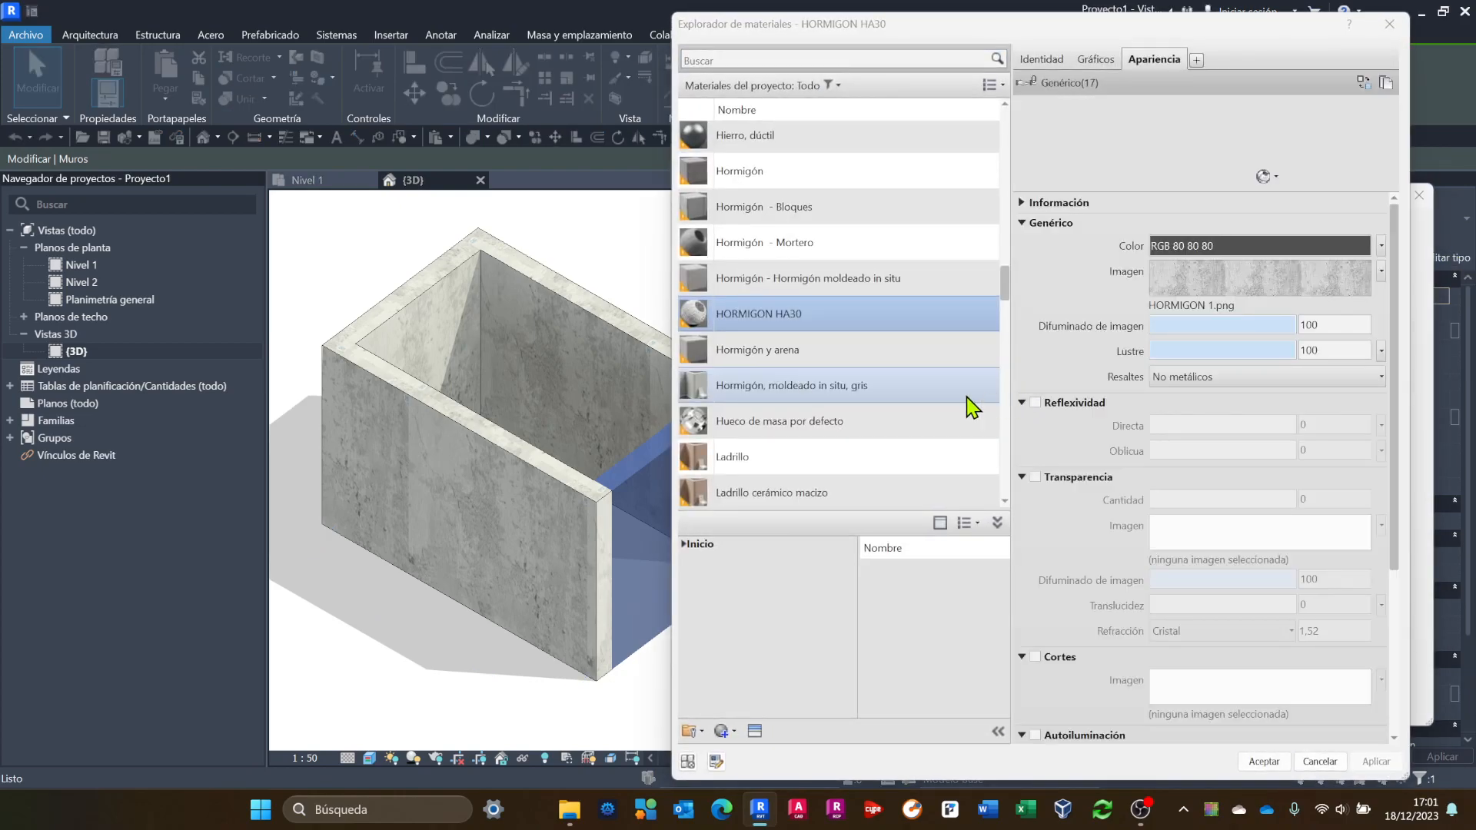
{"action": "scroll", "coordinate": [780, 465], "scroll_direction": "down", "scroll_amount": 3}
{"action": "scroll", "coordinate": [776, 460], "scroll_direction": "down", "scroll_amount": 10}
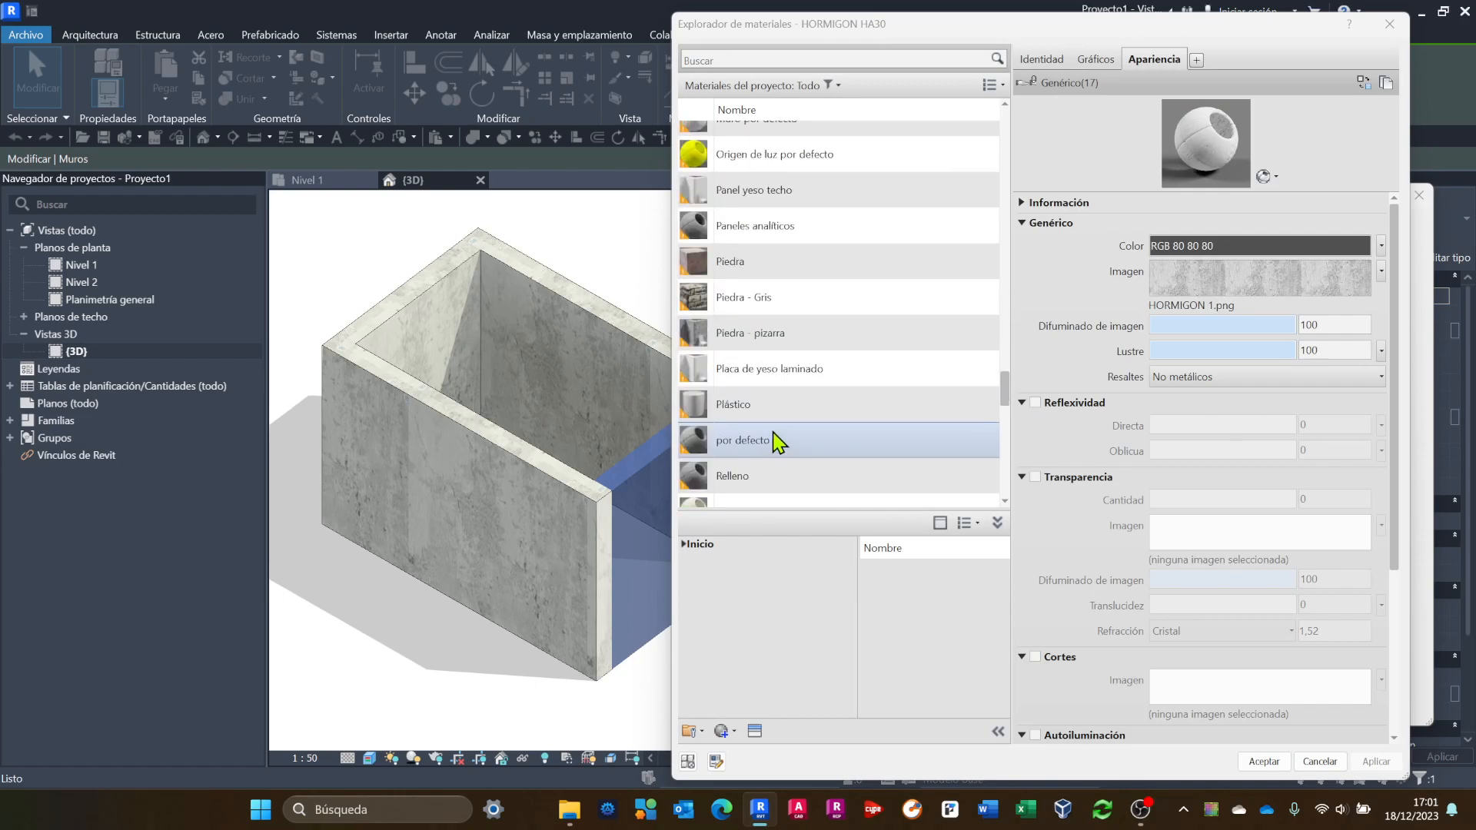
{"action": "scroll", "coordinate": [777, 444], "scroll_direction": "down", "scroll_amount": 4}
{"action": "scroll", "coordinate": [778, 430], "scroll_direction": "up", "scroll_amount": 10}
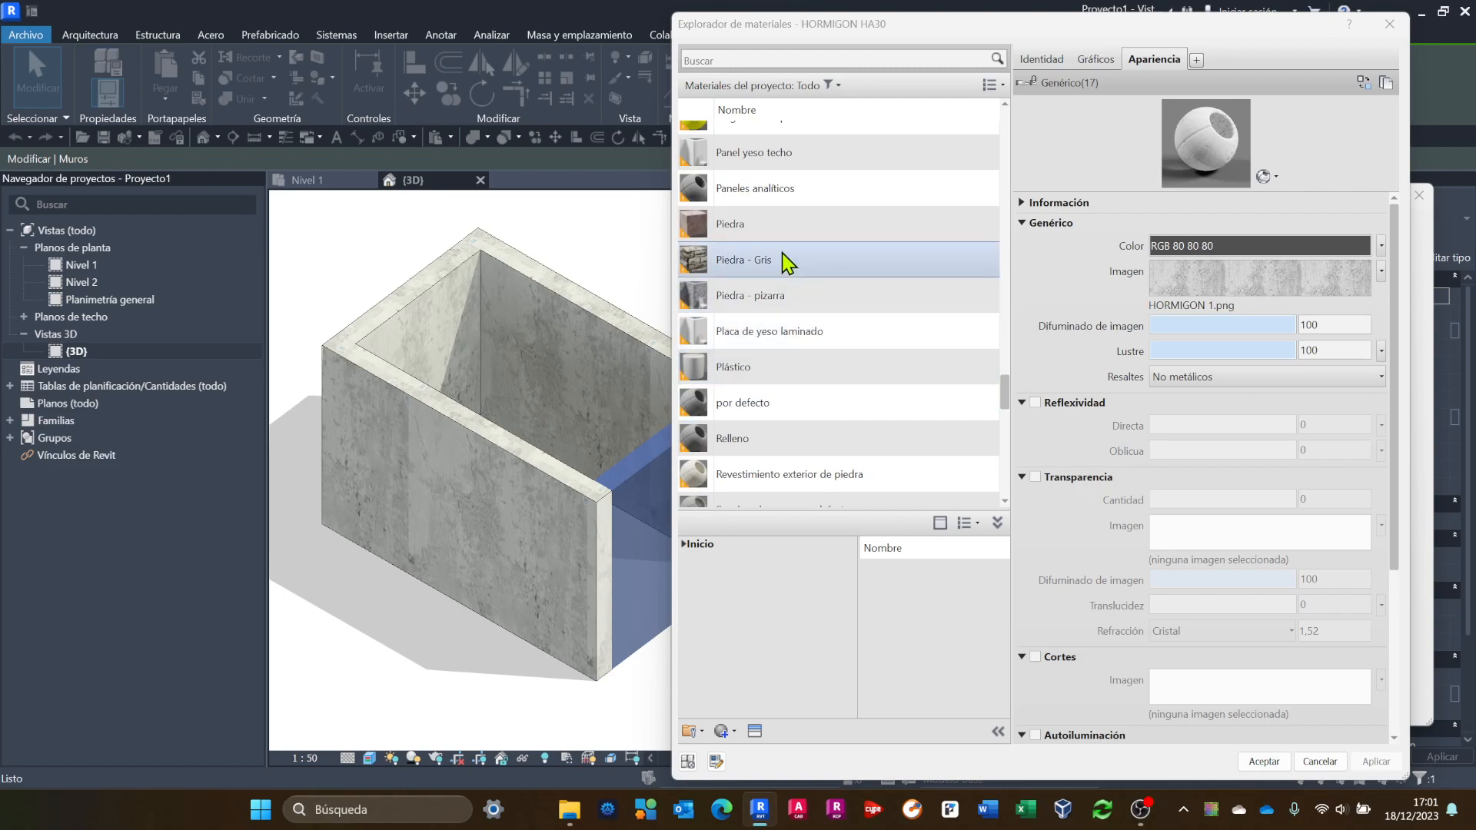
{"action": "left_click", "coordinate": [786, 261]}
{"action": "left_click", "coordinate": [1276, 761]}
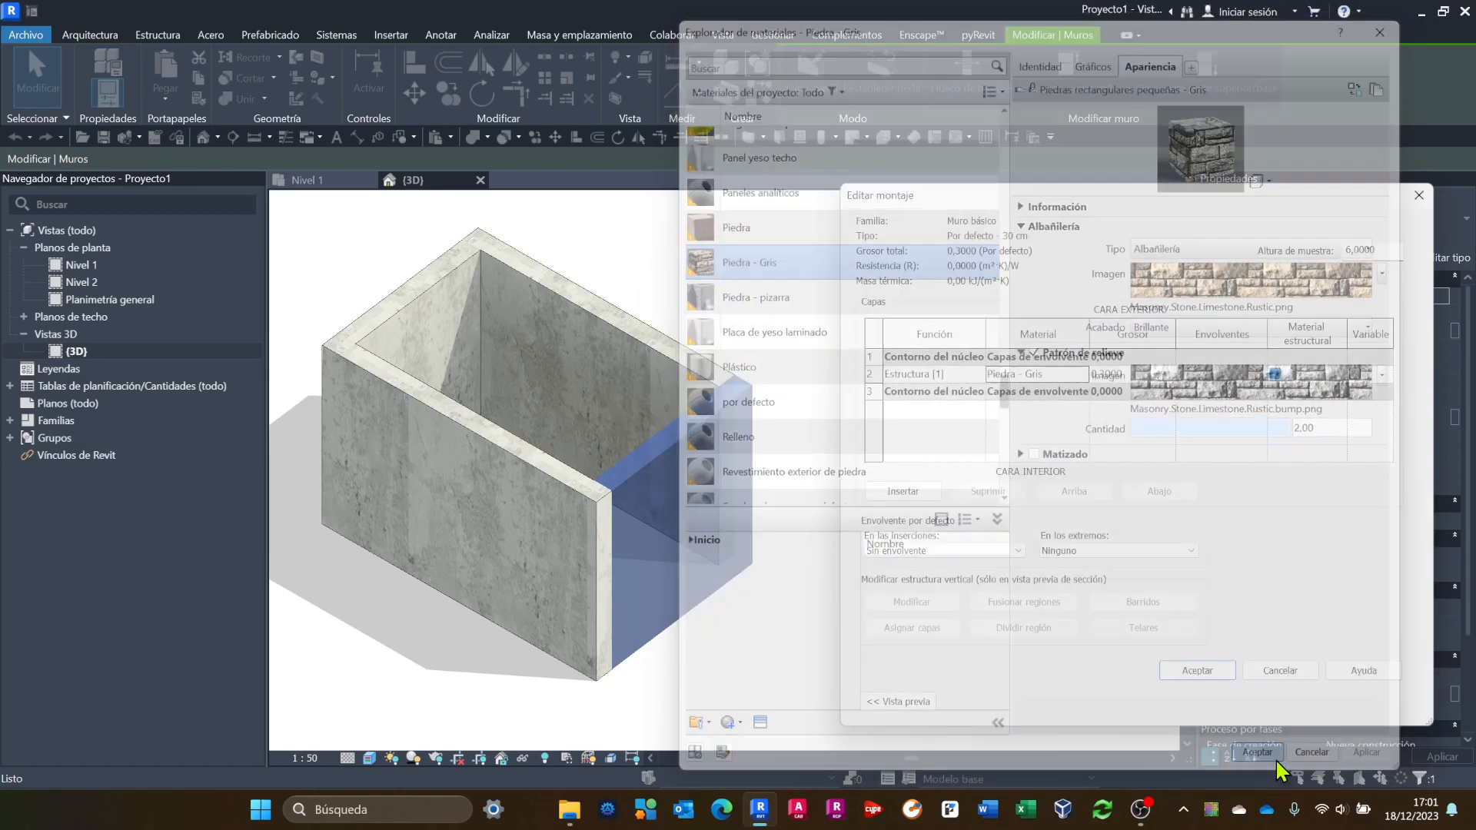
{"action": "left_click", "coordinate": [1220, 673]}
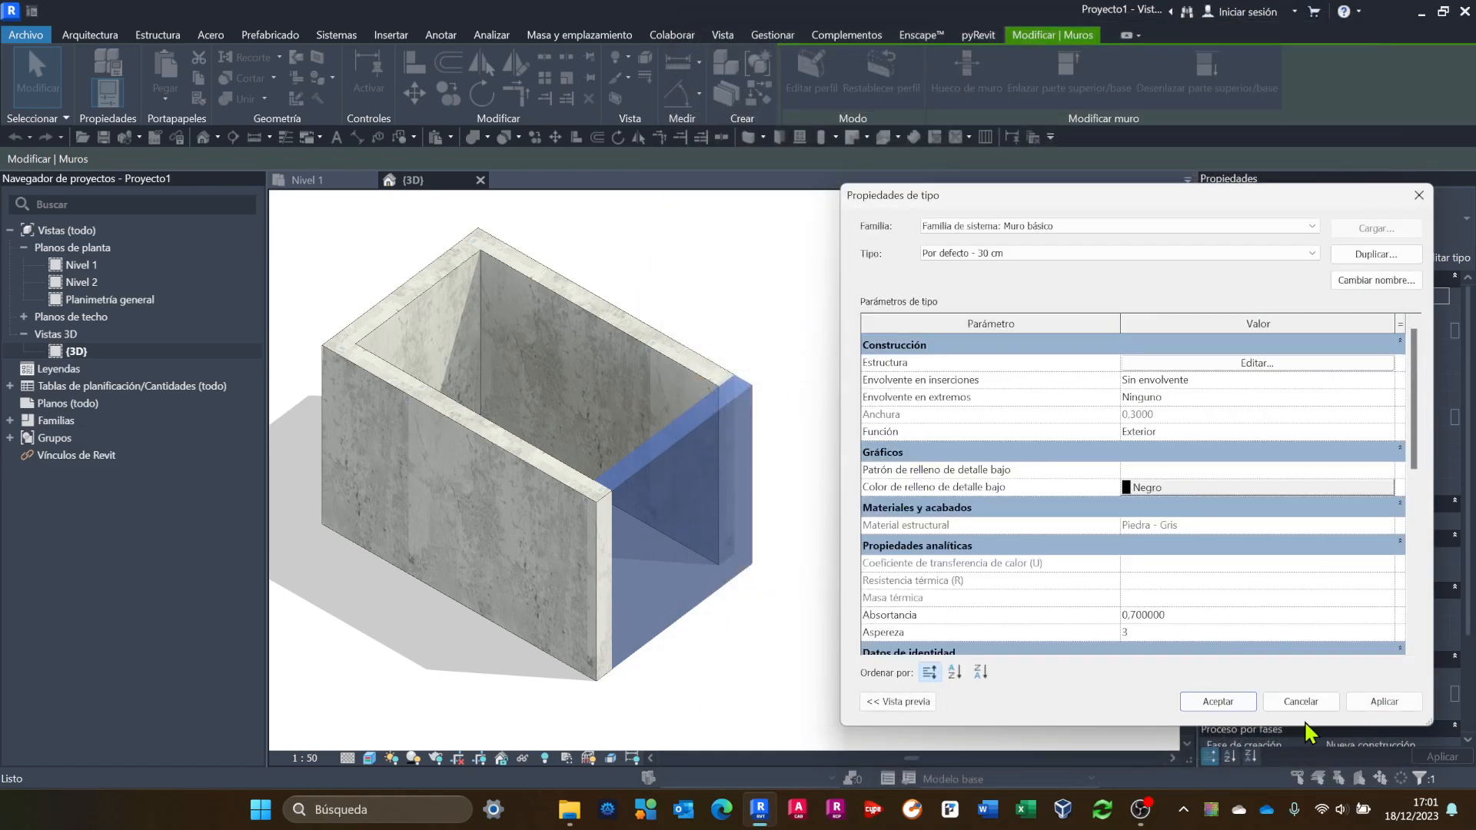
{"action": "left_click", "coordinate": [1222, 701]}
Inspect the stone texture on the interior and exterior wall faces, both up close and from farther away.
{"action": "left_click", "coordinate": [876, 538]}
{"action": "scroll", "coordinate": [553, 330], "scroll_direction": "up", "scroll_amount": 10}
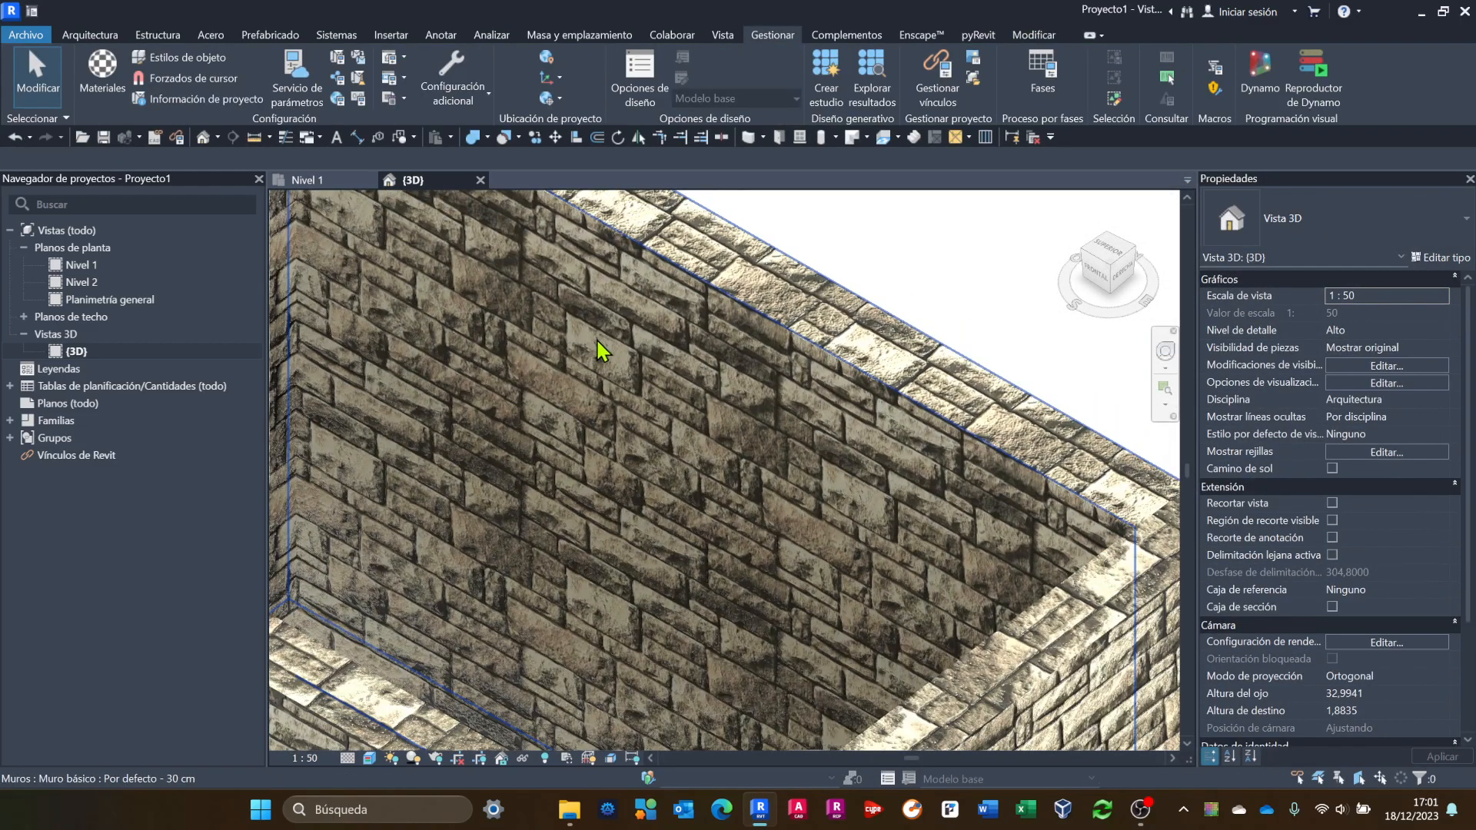
{"action": "scroll", "coordinate": [597, 342], "scroll_direction": "down", "scroll_amount": 6}
{"action": "scroll", "coordinate": [685, 553], "scroll_direction": "up", "scroll_amount": 6}
{"action": "scroll", "coordinate": [686, 553], "scroll_direction": "down", "scroll_amount": 6}
{"action": "middle_click_drag", "start_coordinate": [932, 553], "coordinate": [748, 515]}
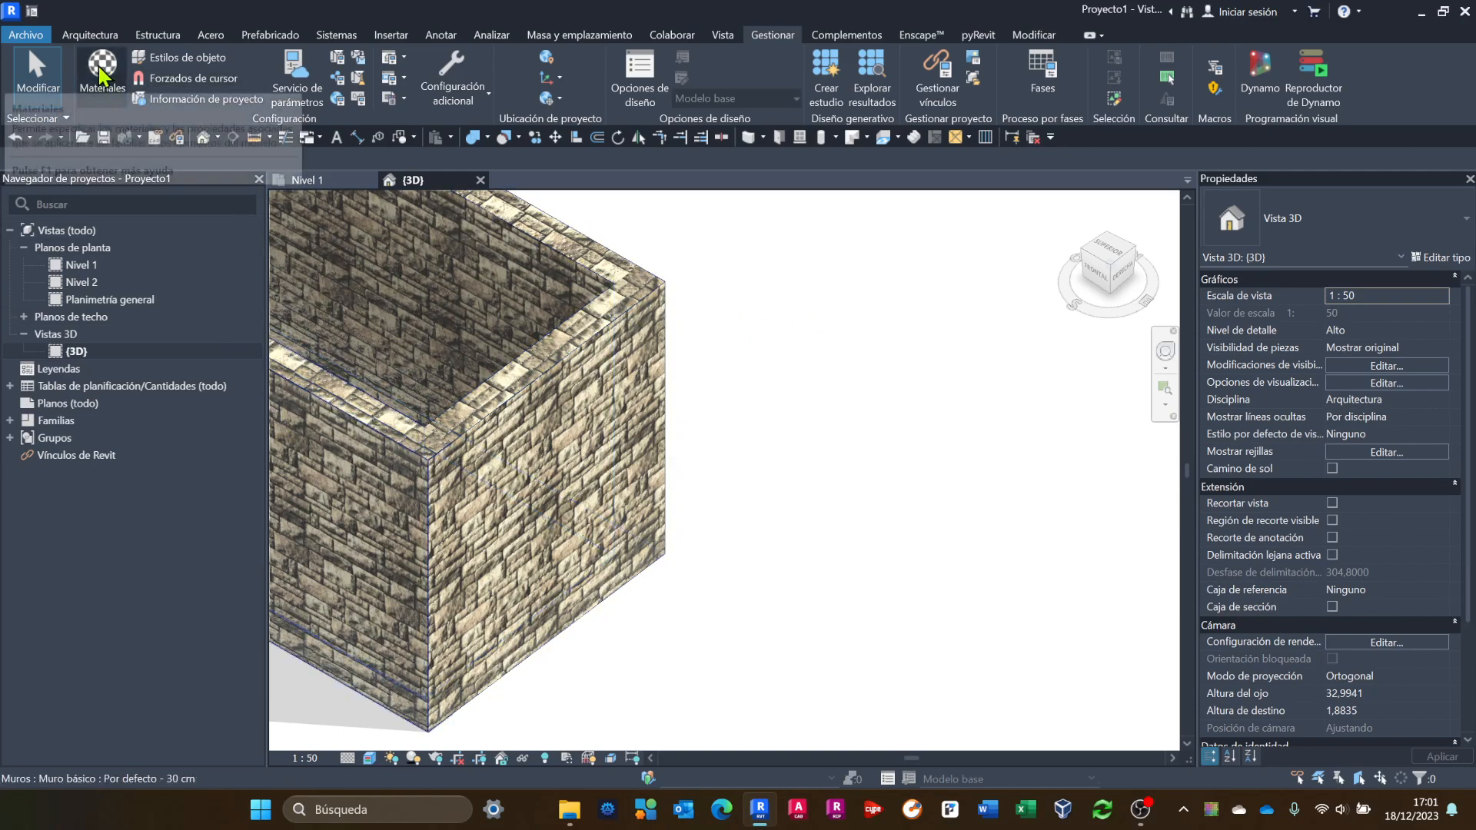
Disable the relief pattern of Piedra - Gris, apply and accept the change, and check the stone walls at close range.
{"action": "left_click", "coordinate": [98, 65]}
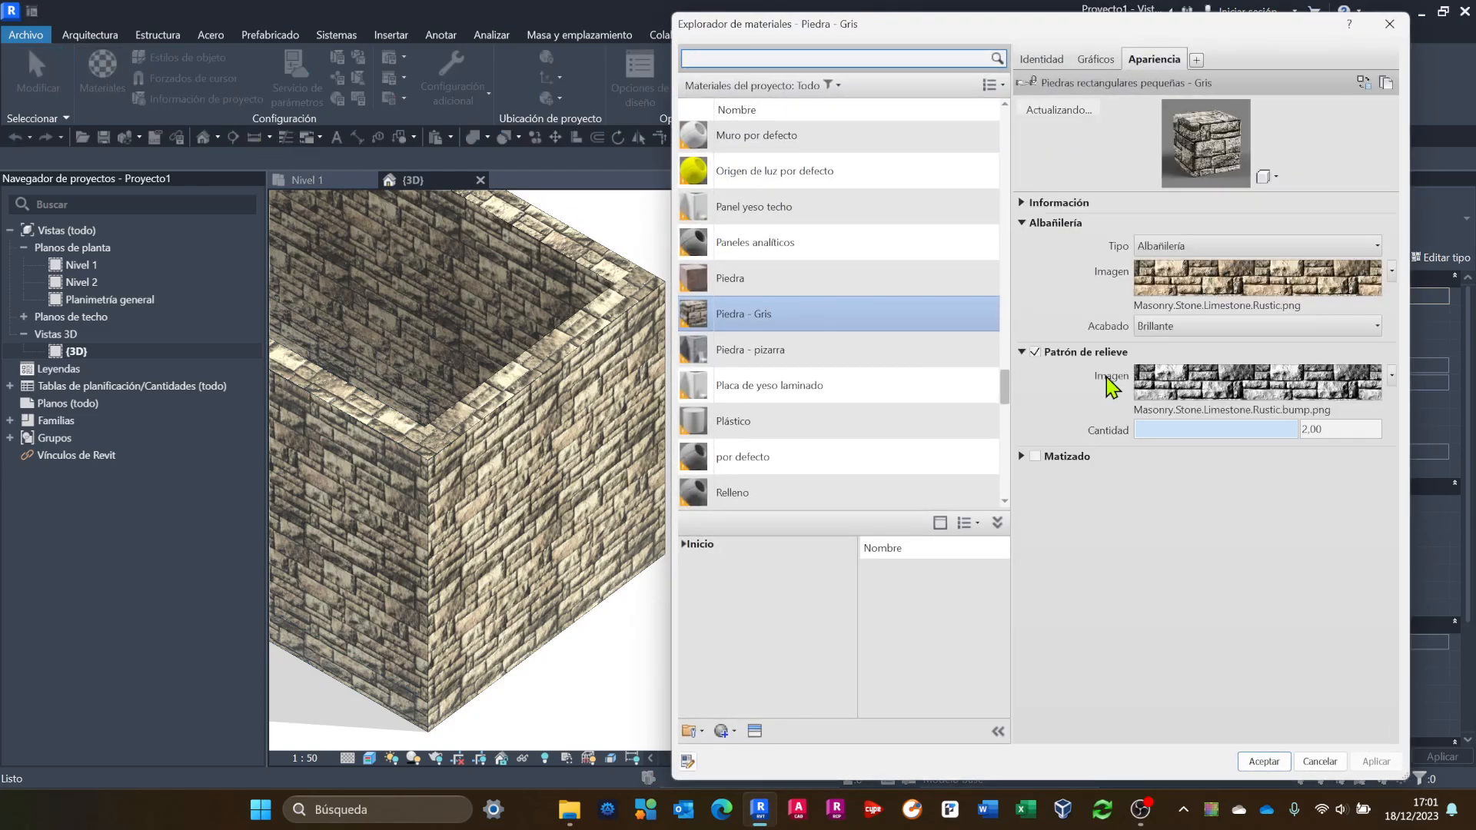
{"action": "left_click", "coordinate": [1034, 352]}
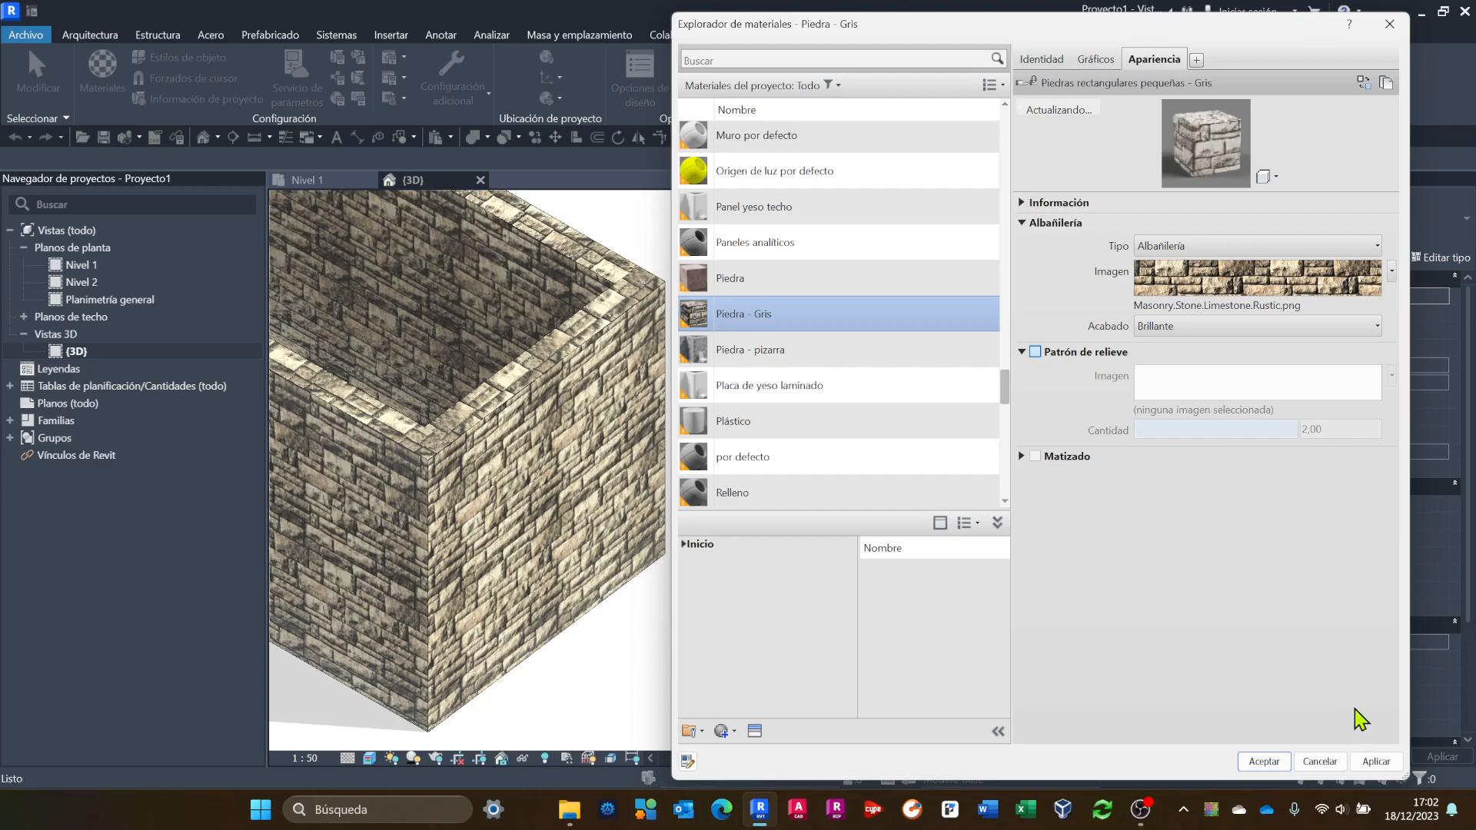
{"action": "left_click", "coordinate": [1376, 761]}
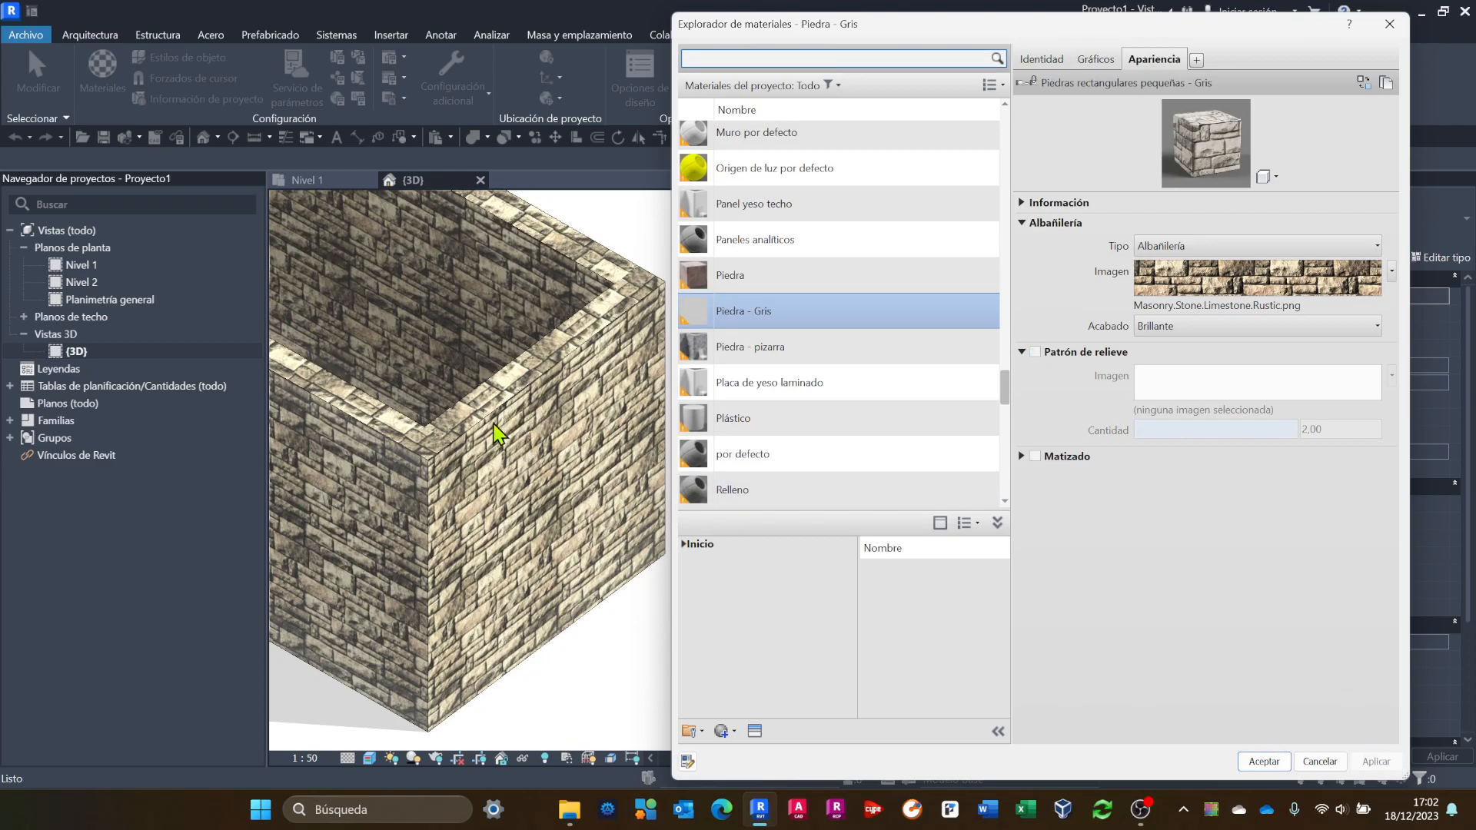
{"action": "left_click", "coordinate": [1264, 761]}
{"action": "scroll", "coordinate": [430, 462], "scroll_direction": "up", "scroll_amount": 5}
{"action": "scroll", "coordinate": [611, 527], "scroll_direction": "up", "scroll_amount": 3}
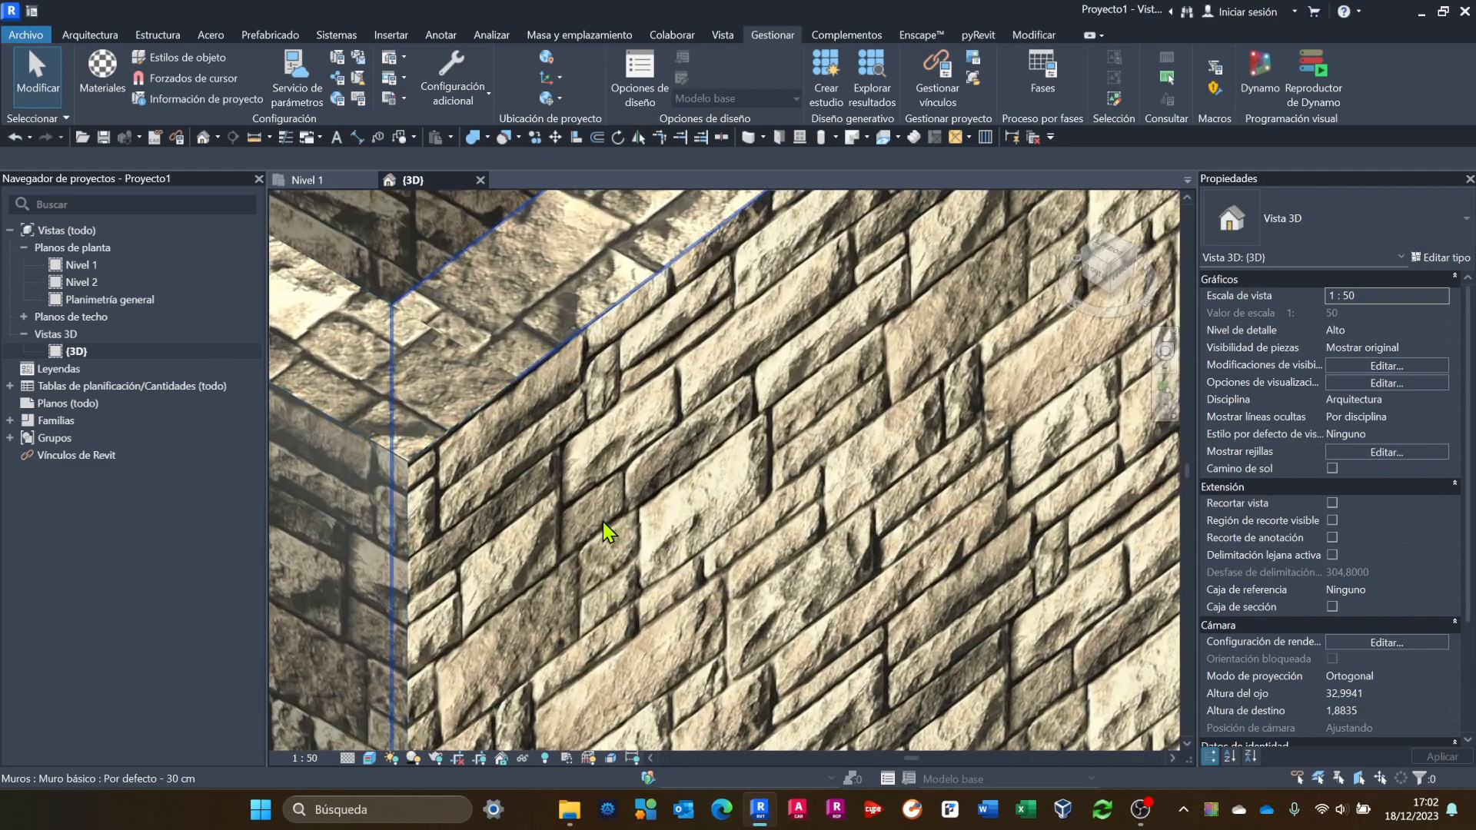
{"action": "scroll", "coordinate": [612, 525], "scroll_direction": "up", "scroll_amount": 2}
{"action": "scroll", "coordinate": [612, 527], "scroll_direction": "down", "scroll_amount": 2}
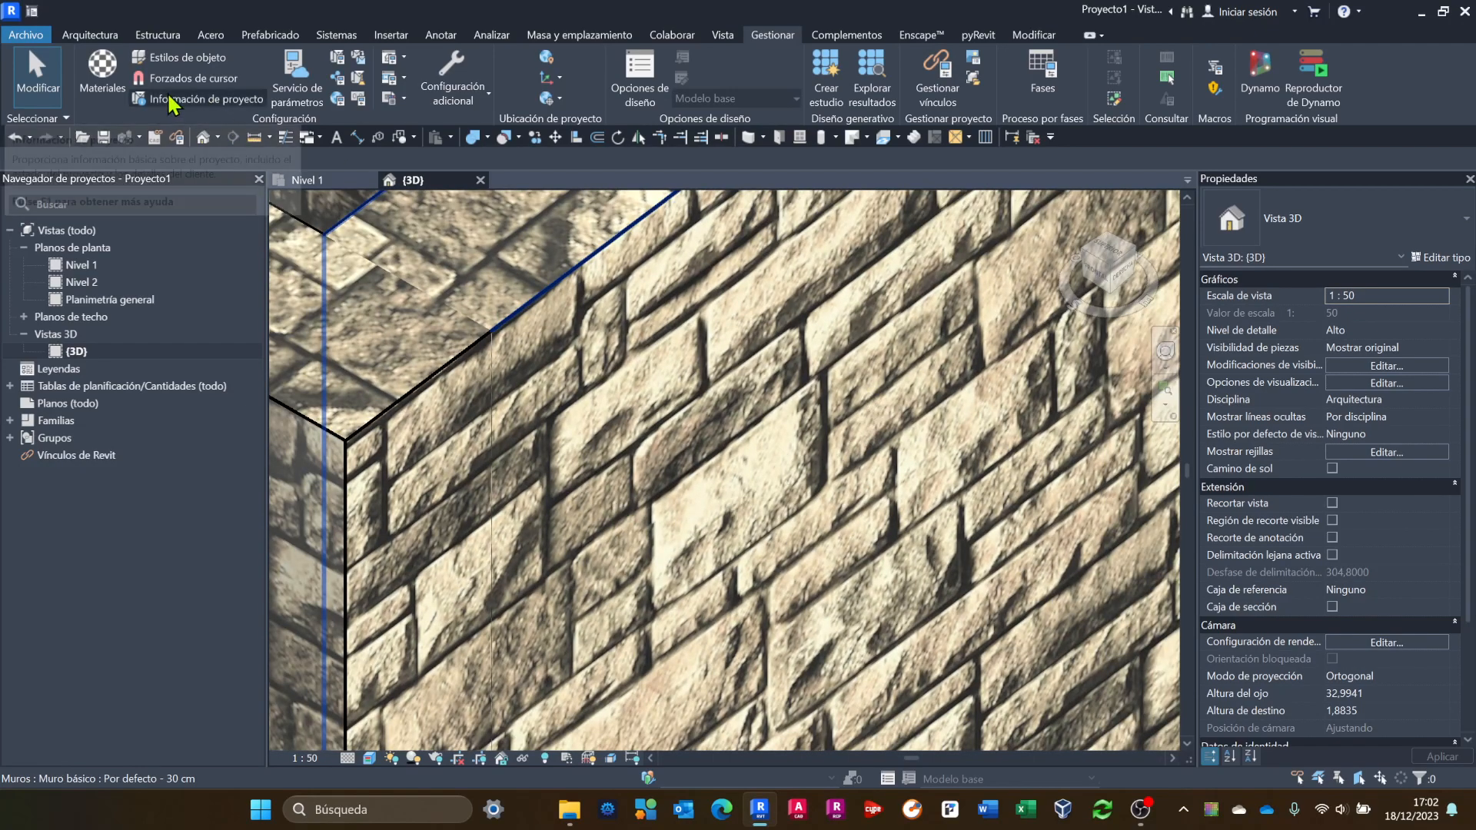
{"action": "left_click", "coordinate": [102, 73]}
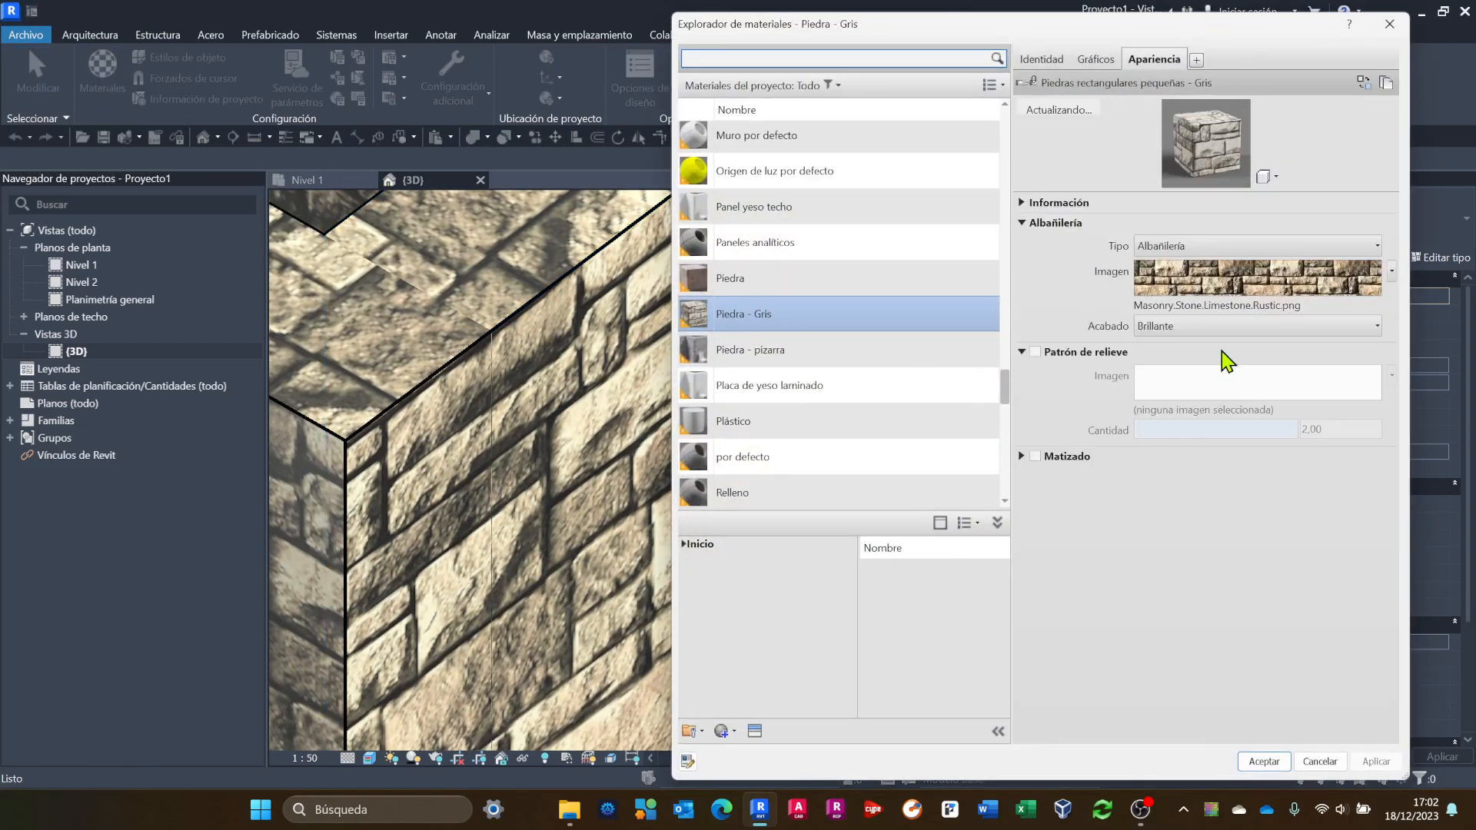
{"action": "left_click", "coordinate": [1035, 353]}
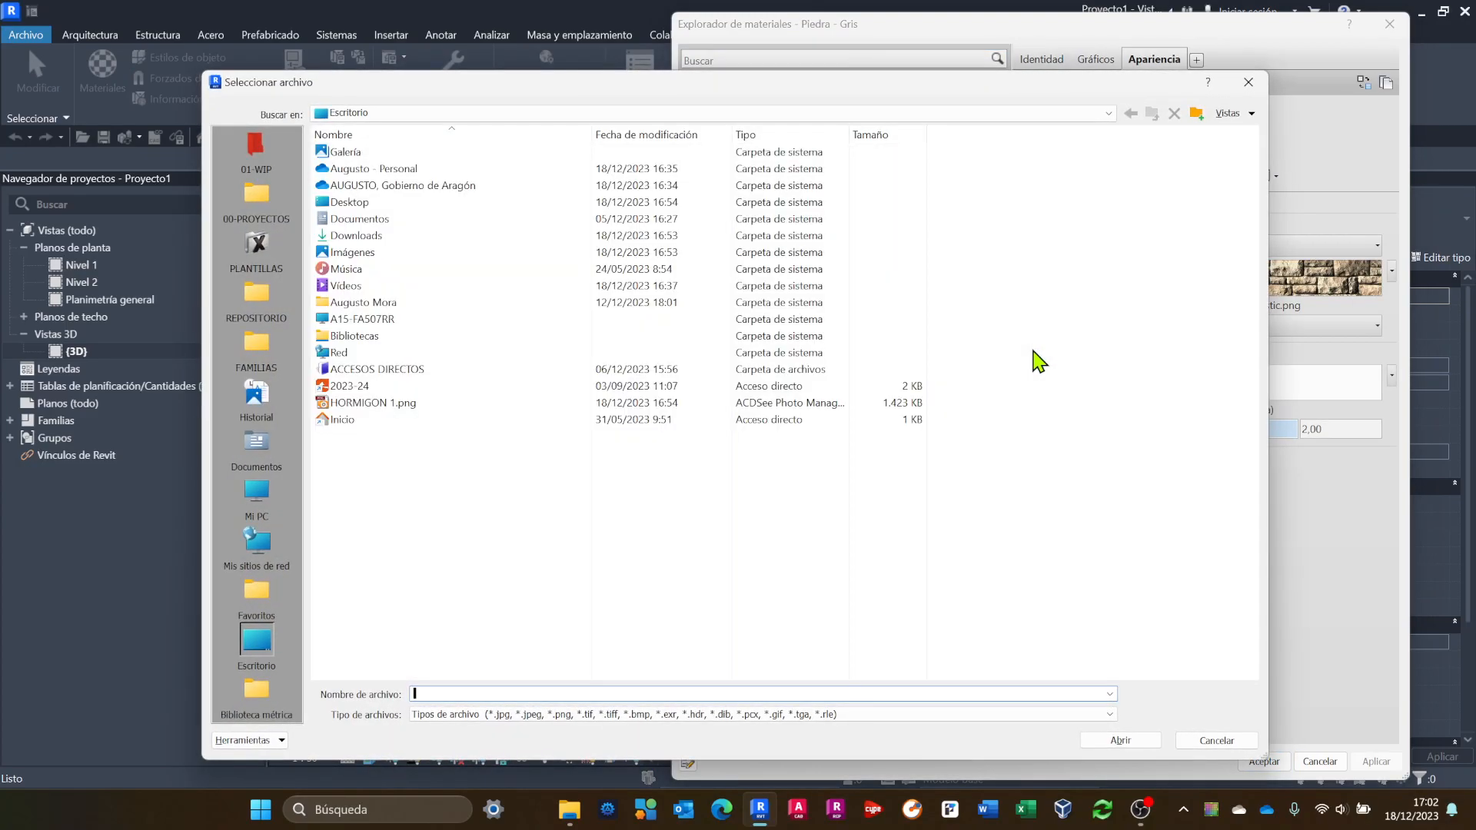
{"action": "left_click", "coordinate": [1217, 741]}
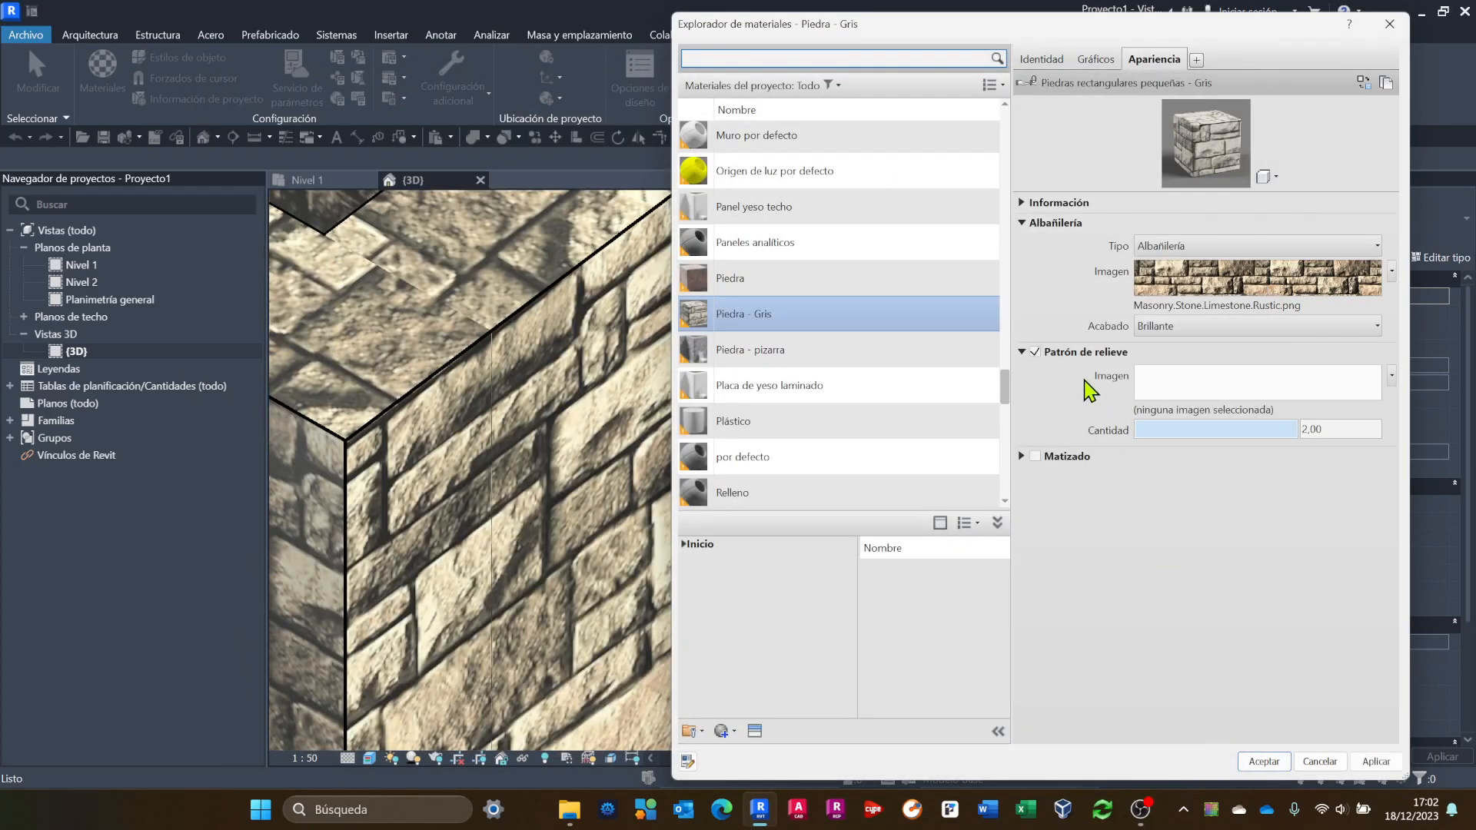
{"action": "left_click", "coordinate": [1184, 415]}
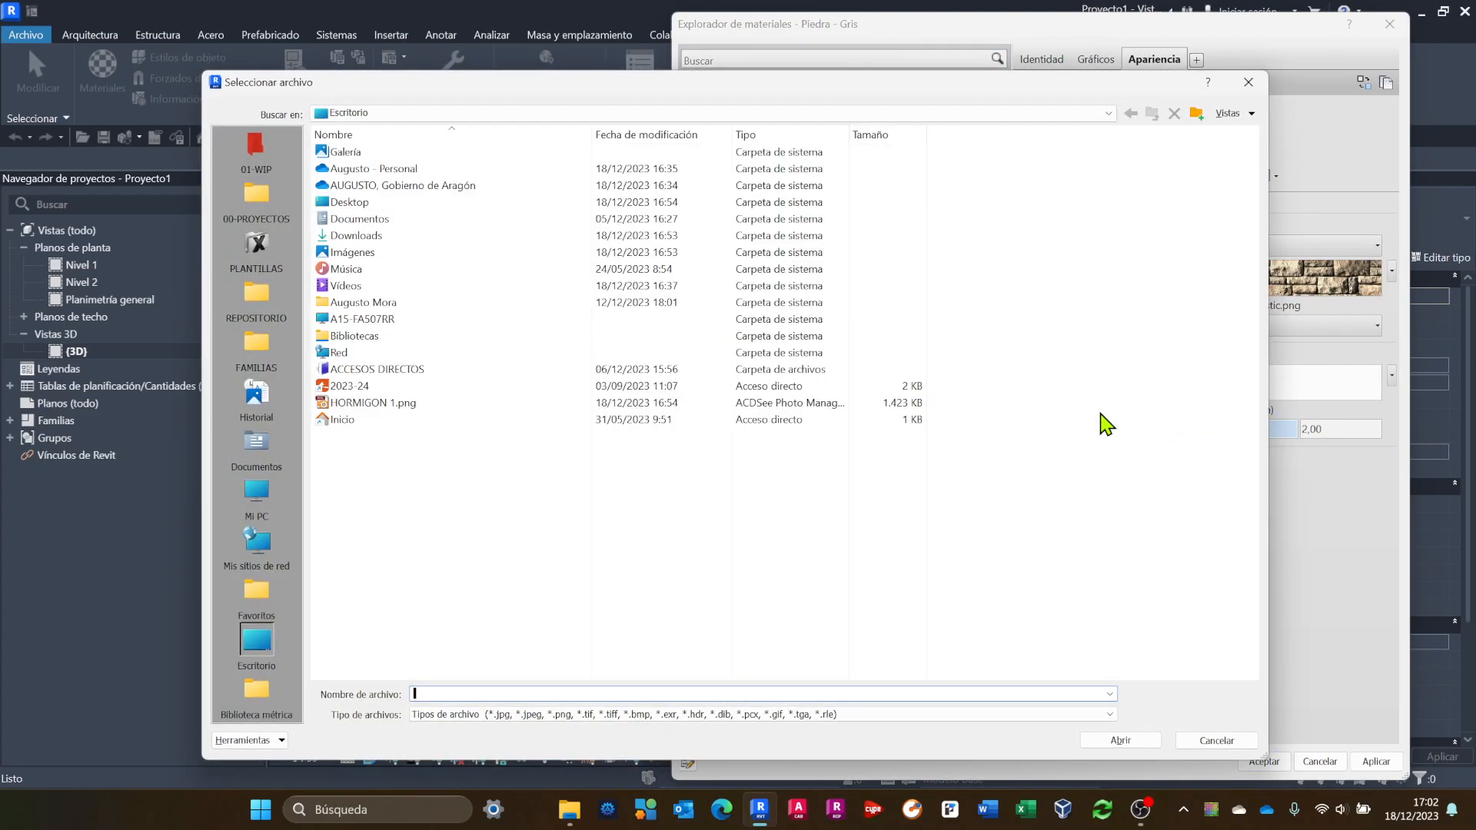
{"action": "left_click", "coordinate": [1248, 81]}
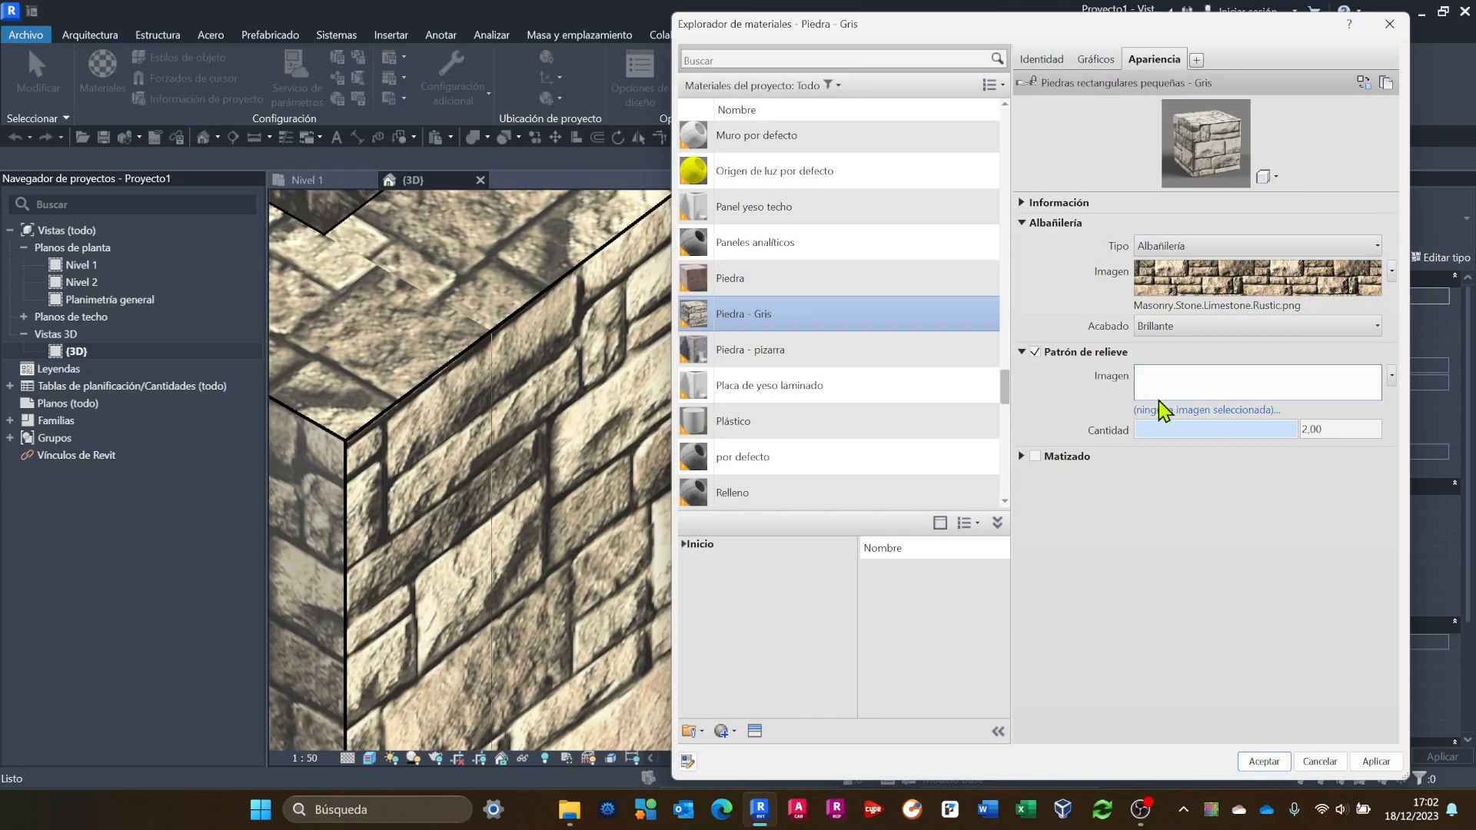
{"action": "left_click", "coordinate": [1324, 761]}
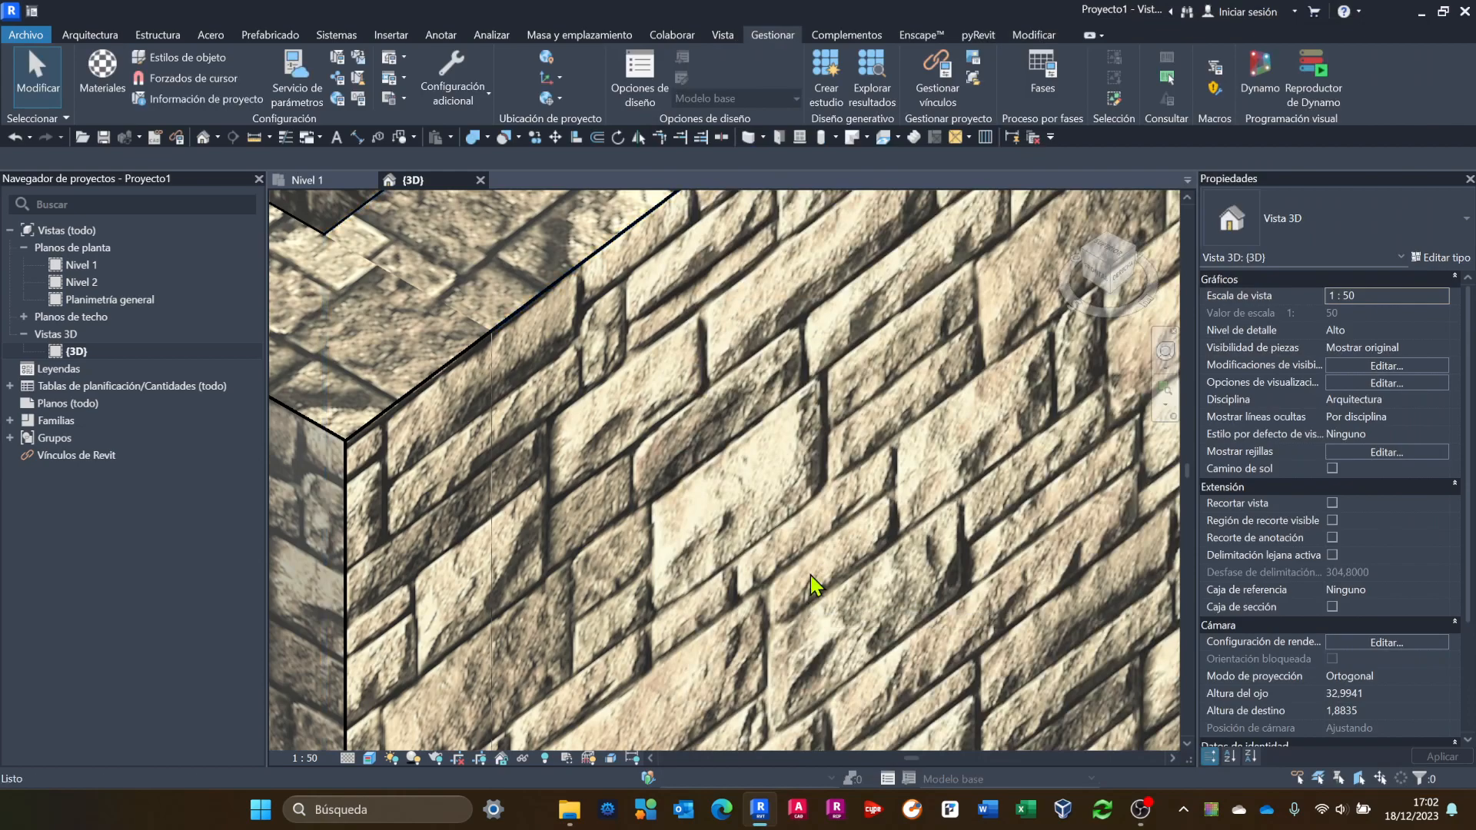
Use undo and redo to restore the Piedra - Gris walls with their relief pattern image, and inspect the stones up close.
{"action": "scroll", "coordinate": [812, 588], "scroll_direction": "down", "scroll_amount": 5}
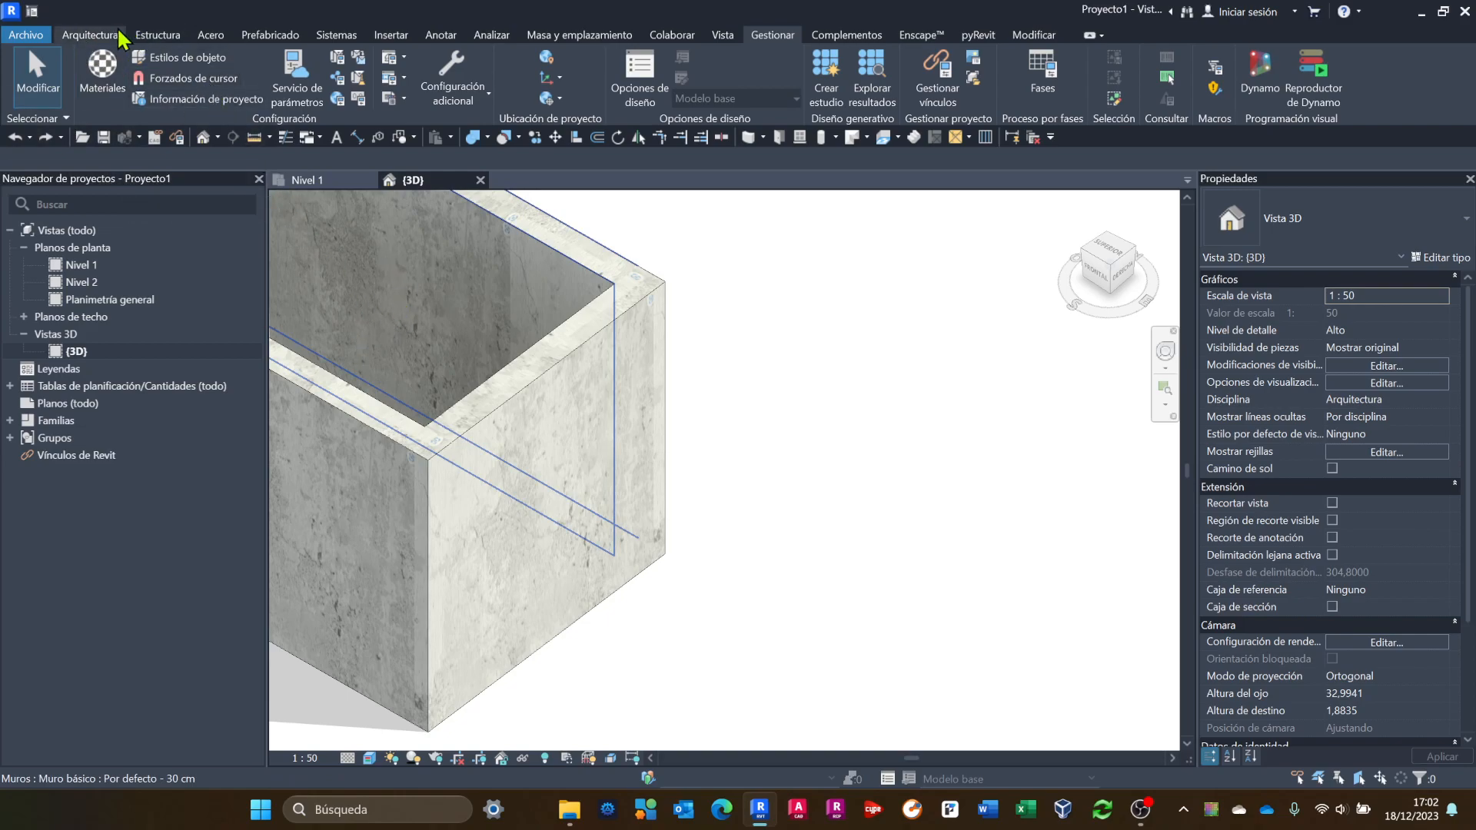
{"action": "left_click", "coordinate": [48, 137]}
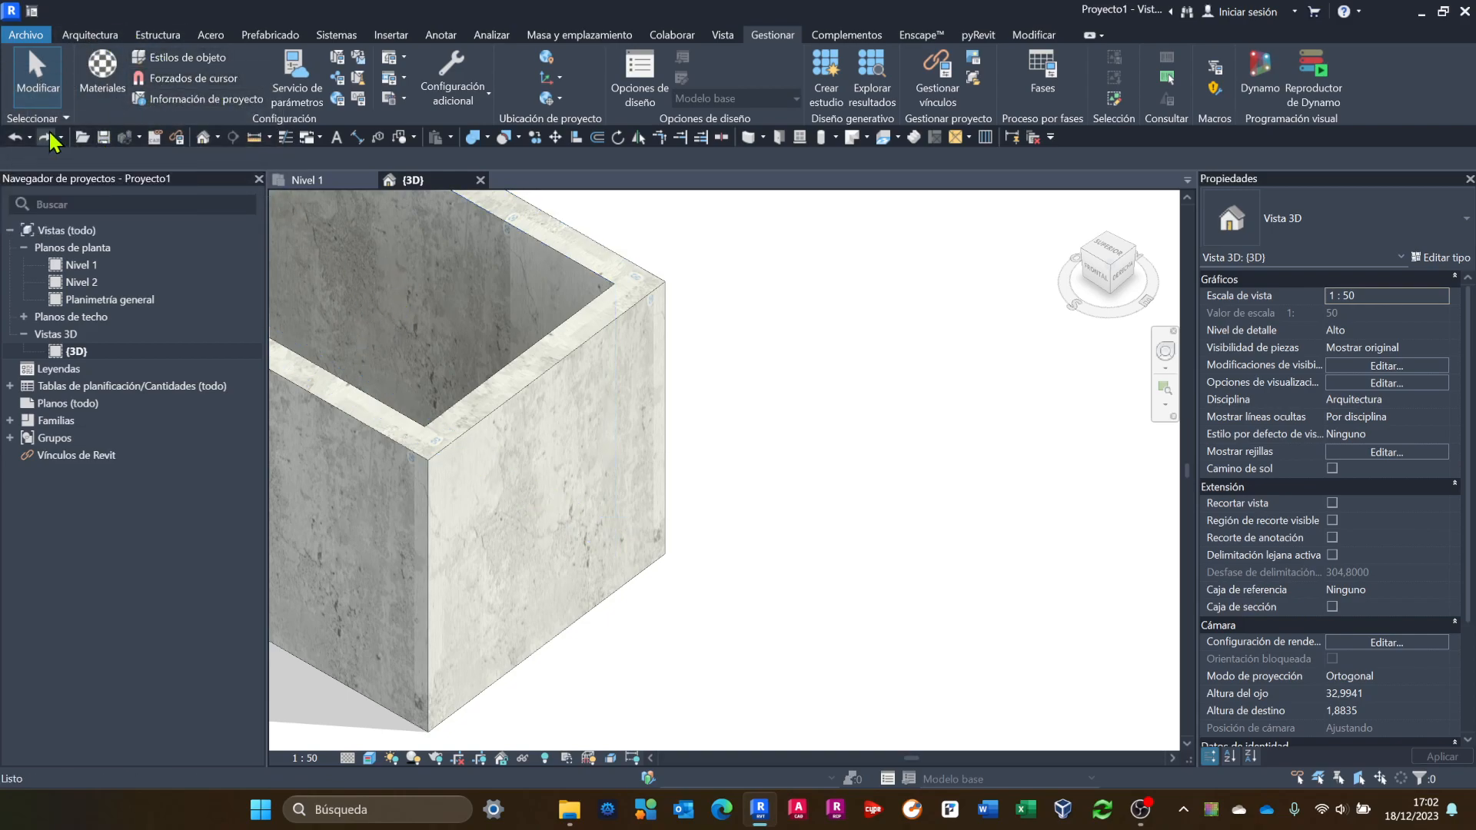
{"action": "left_click", "coordinate": [102, 73]}
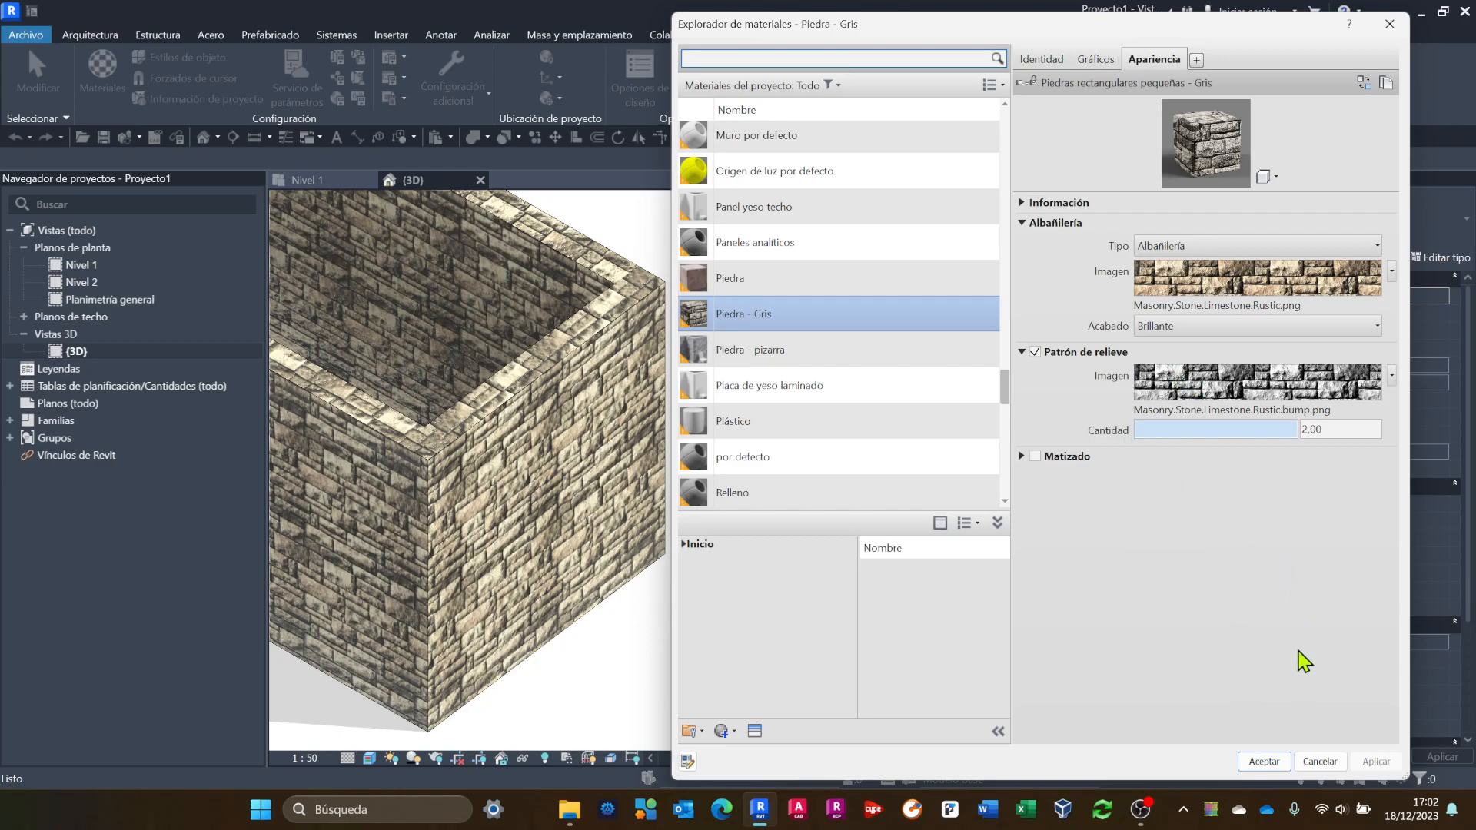
{"action": "left_click", "coordinate": [1265, 762]}
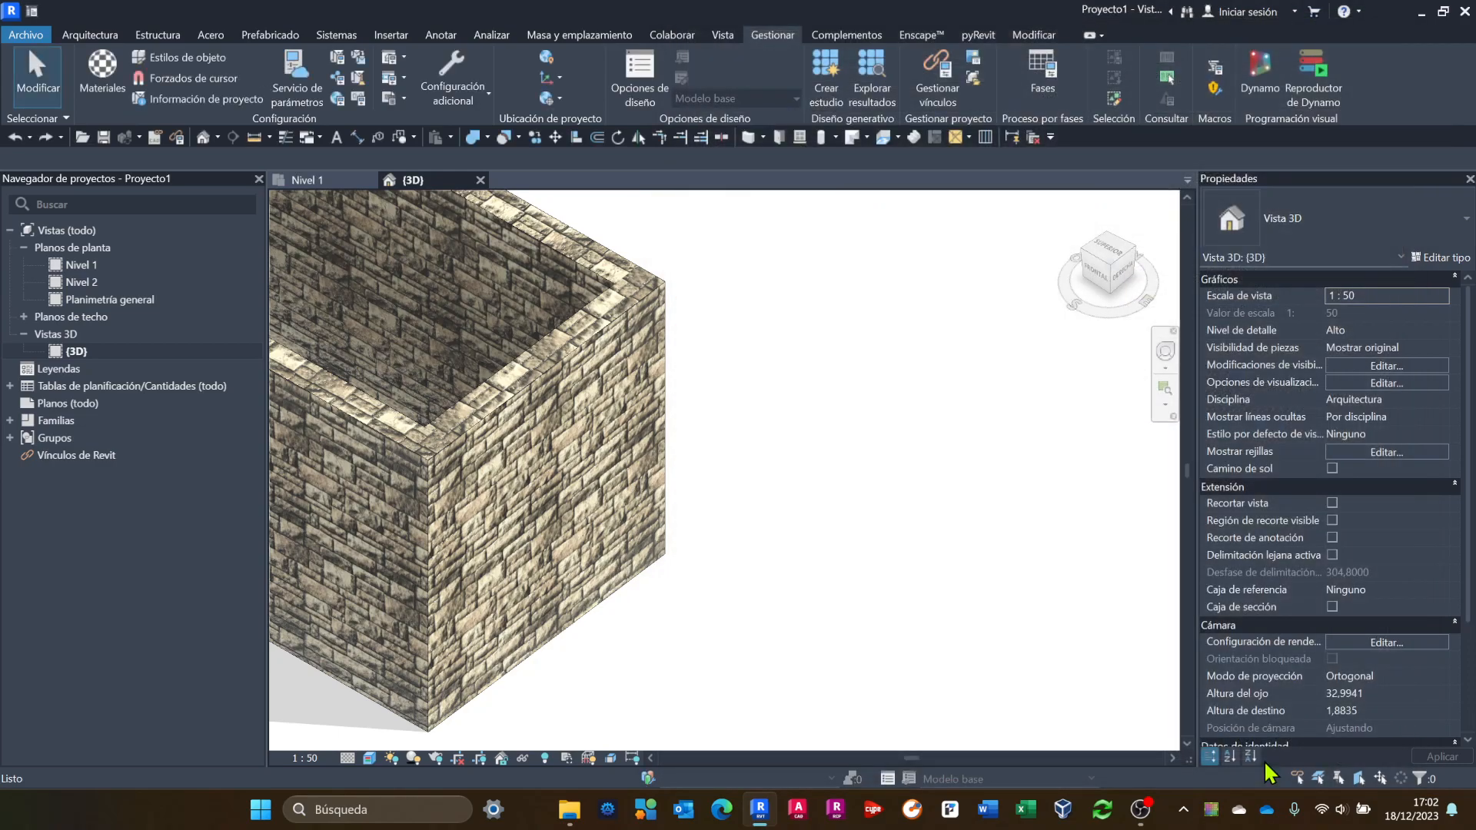
{"action": "scroll", "coordinate": [487, 492], "scroll_direction": "up", "scroll_amount": 6}
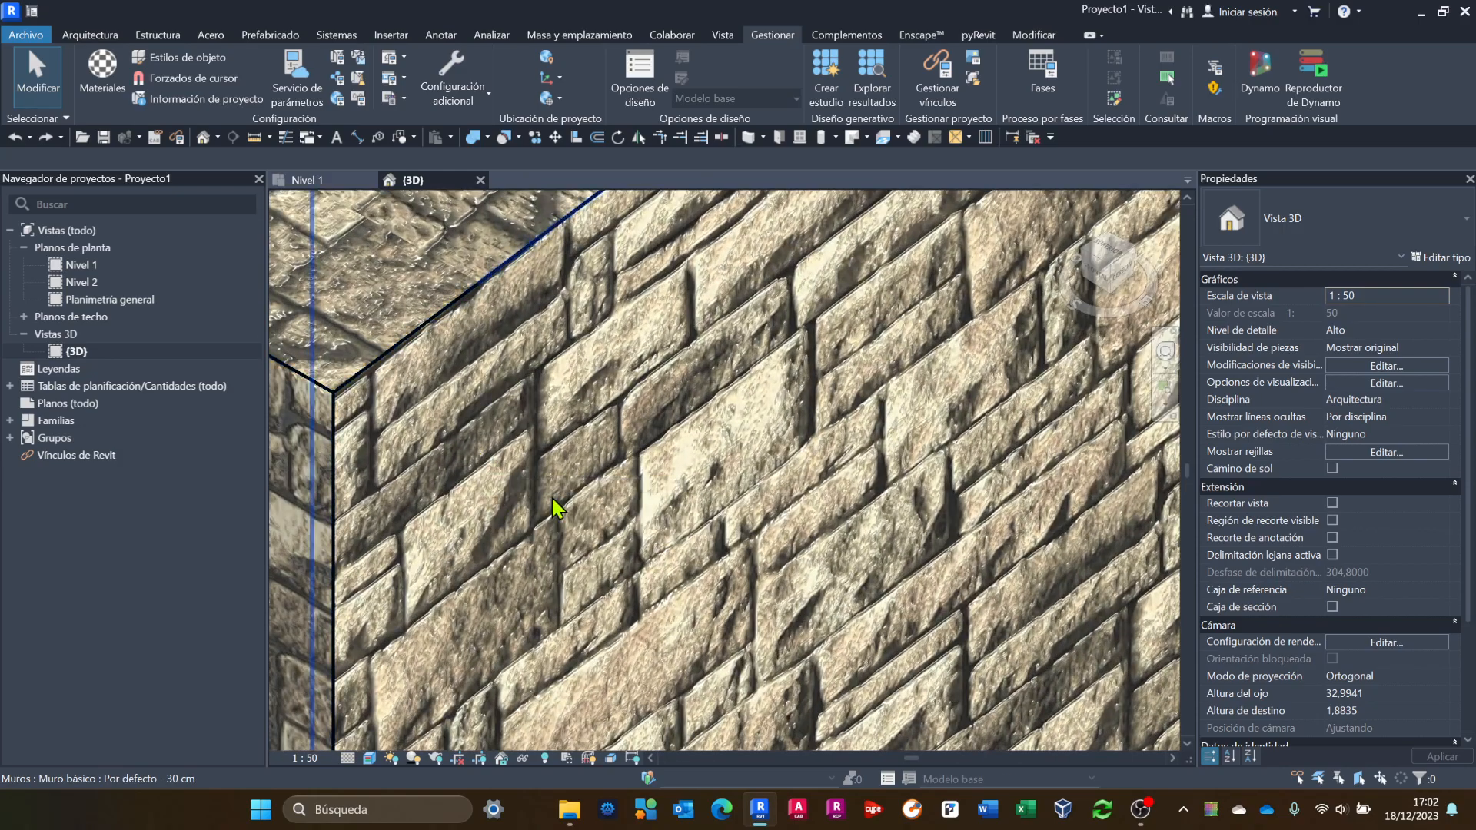
{"action": "scroll", "coordinate": [551, 495], "scroll_direction": "up", "scroll_amount": 4}
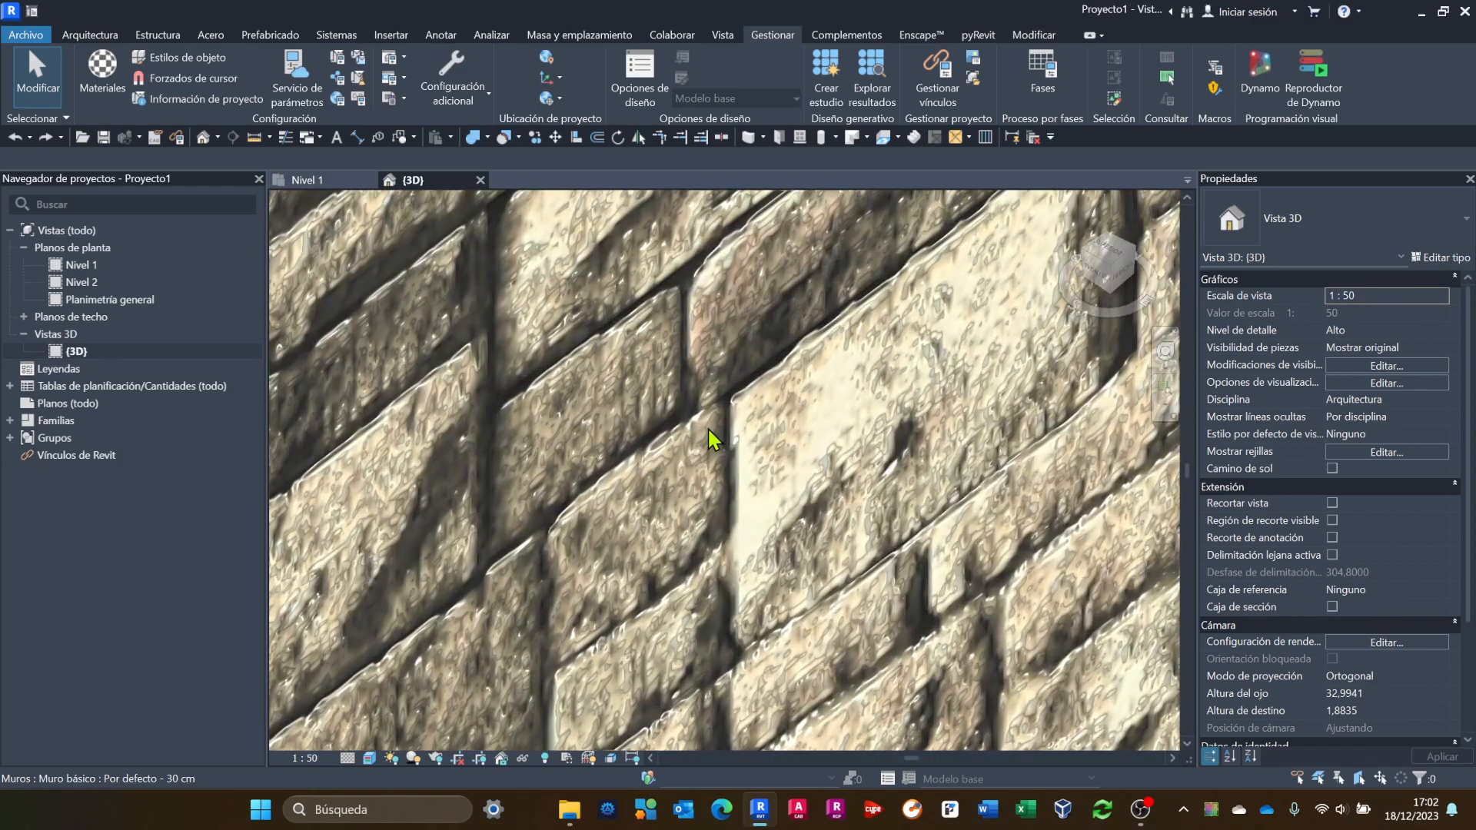
{"action": "middle_click_drag", "start_coordinate": [638, 472], "coordinate": [464, 386]}
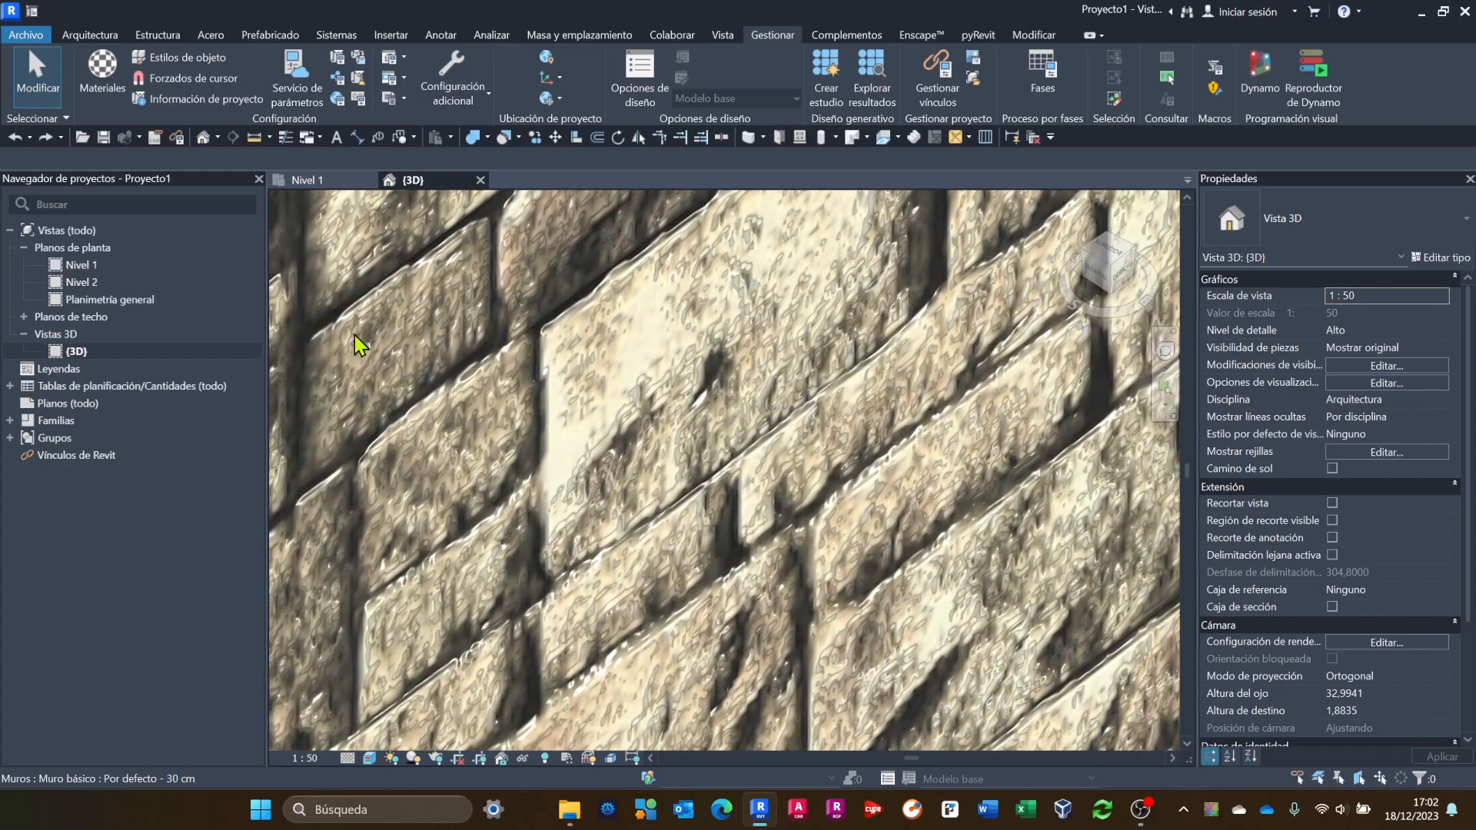
Lower the relief pattern amount of Piedra - Gris to 0,02 and apply it to the walls.
{"action": "left_click", "coordinate": [102, 73]}
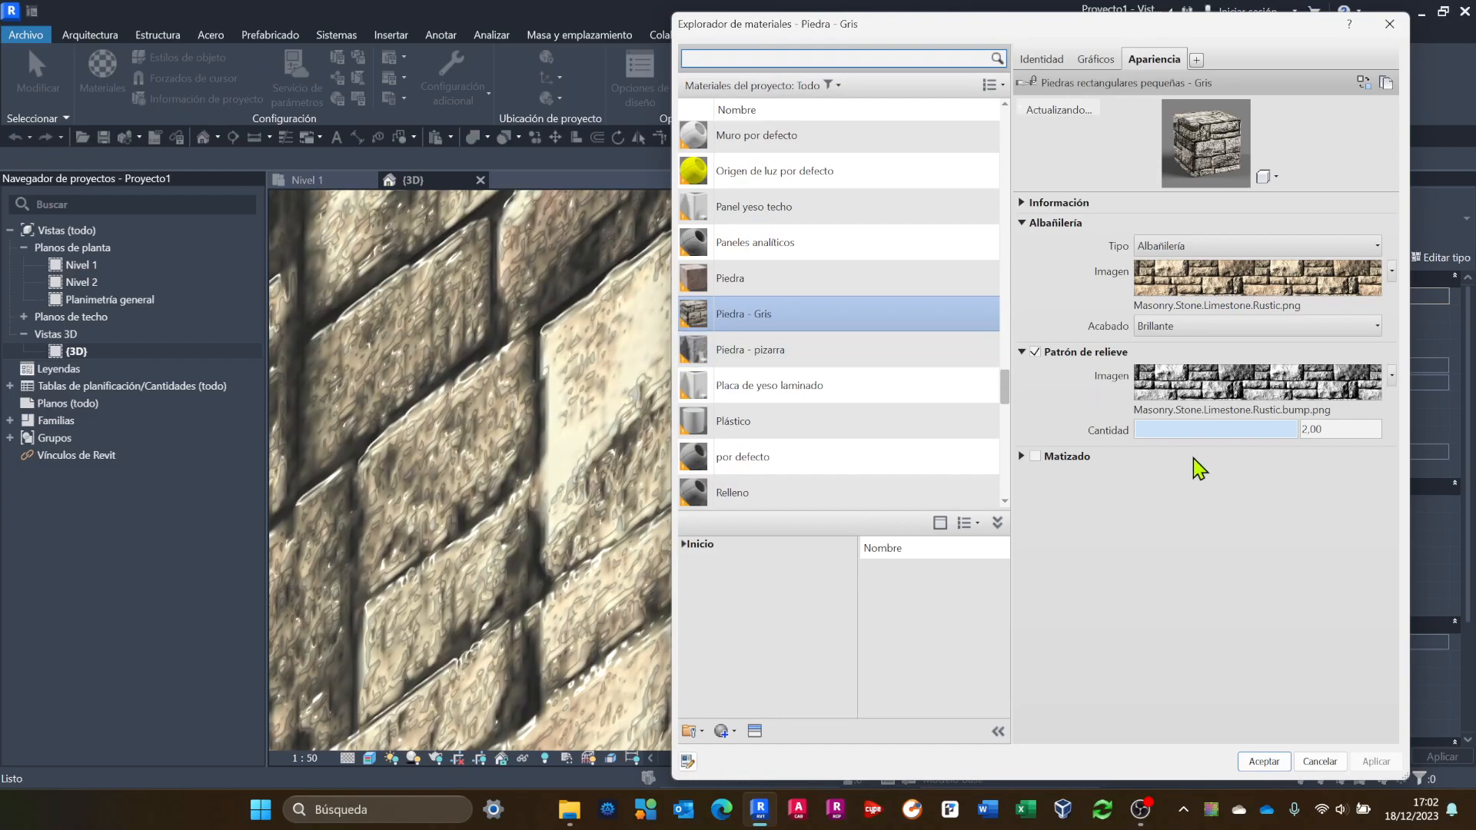
{"action": "left_click_drag", "start_coordinate": [1289, 440], "coordinate": [1128, 443]}
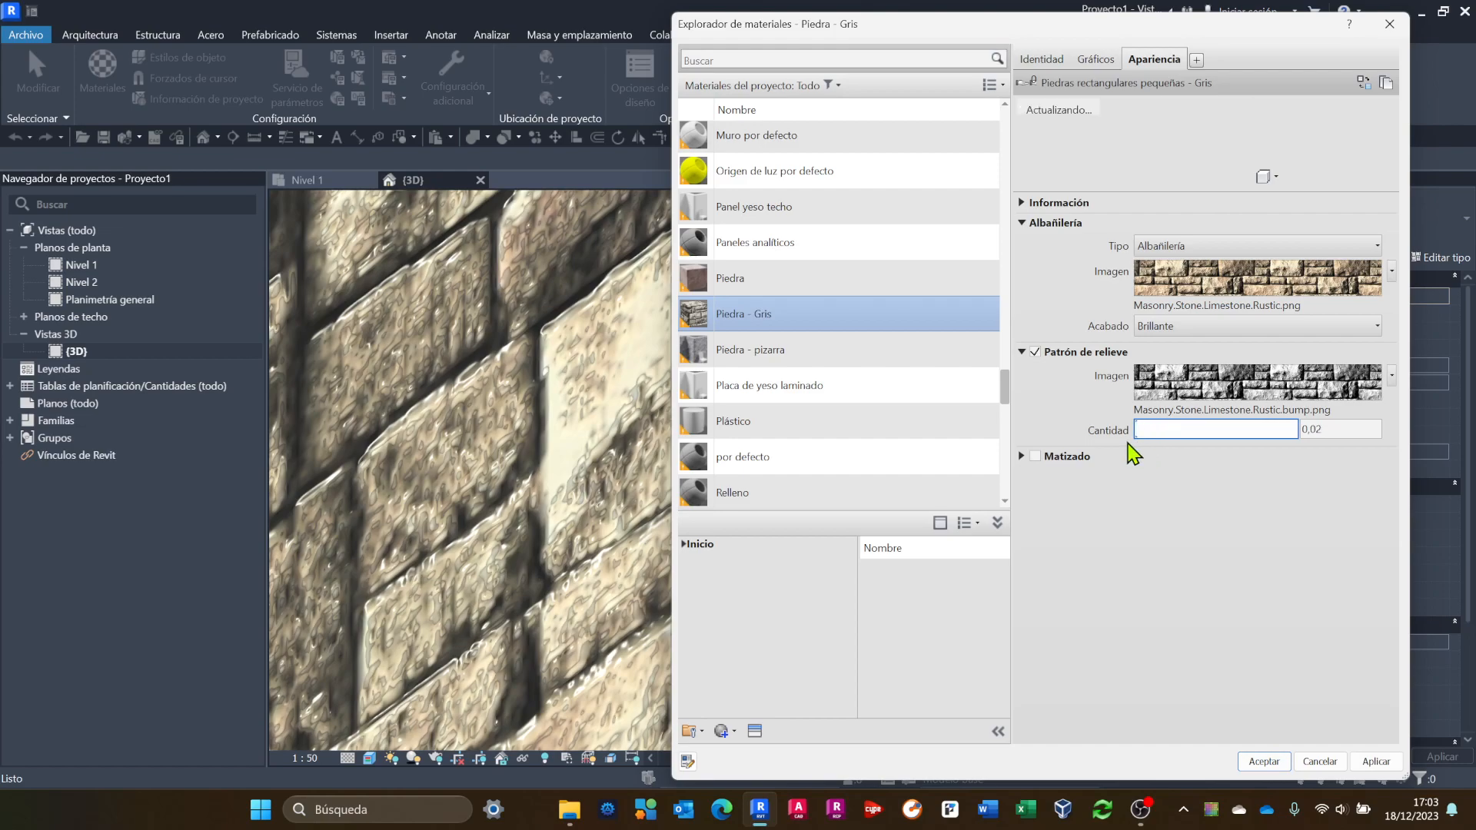
{"action": "left_click", "coordinate": [1376, 761]}
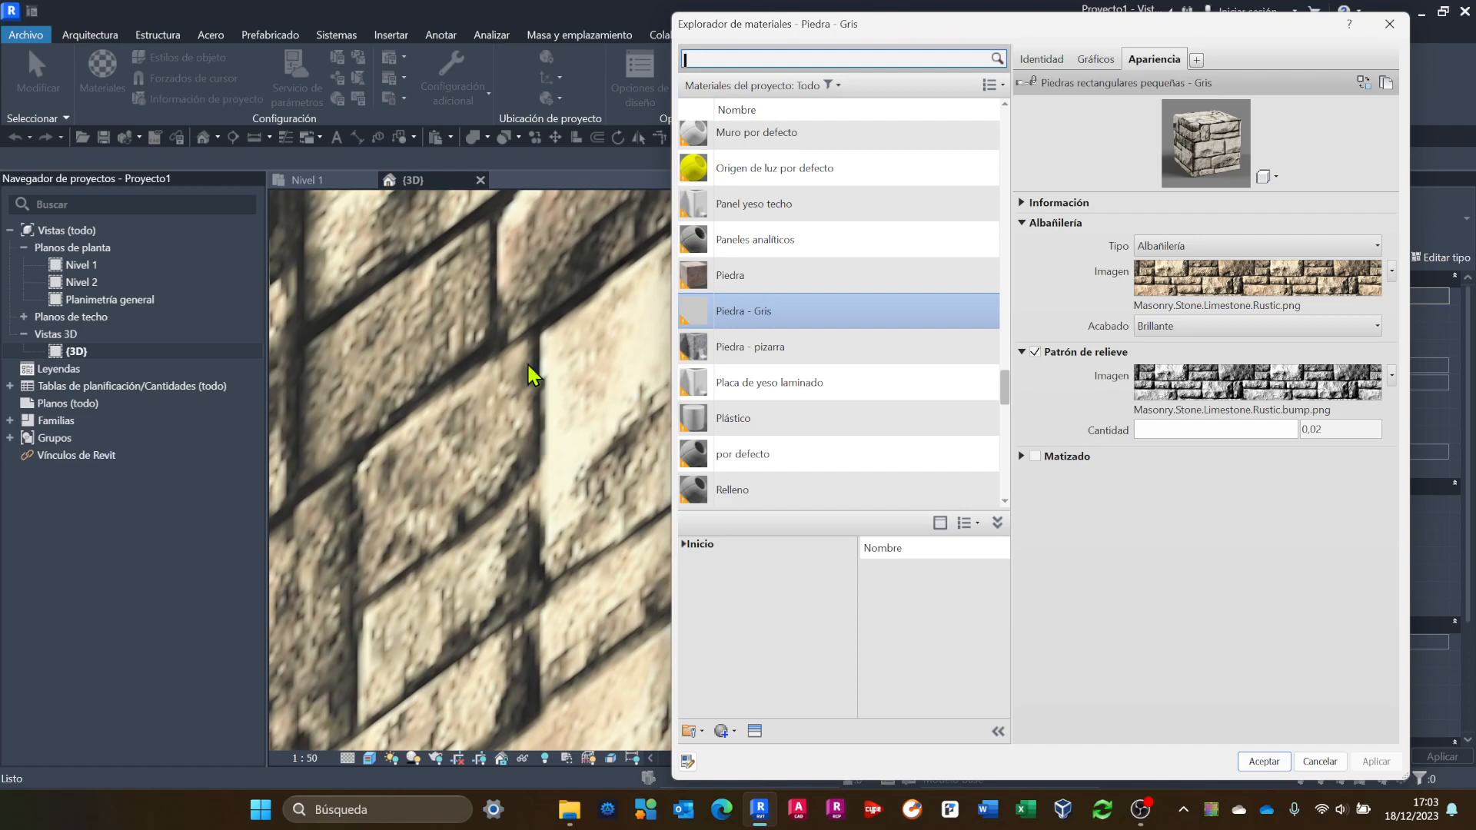
Raise the relief amount of Piedra - Gris to 0,96 and again to 1,40, applying each value to compare the walls.
{"action": "left_click_drag", "start_coordinate": [1137, 431], "coordinate": [1212, 431]}
{"action": "left_click", "coordinate": [1376, 761]}
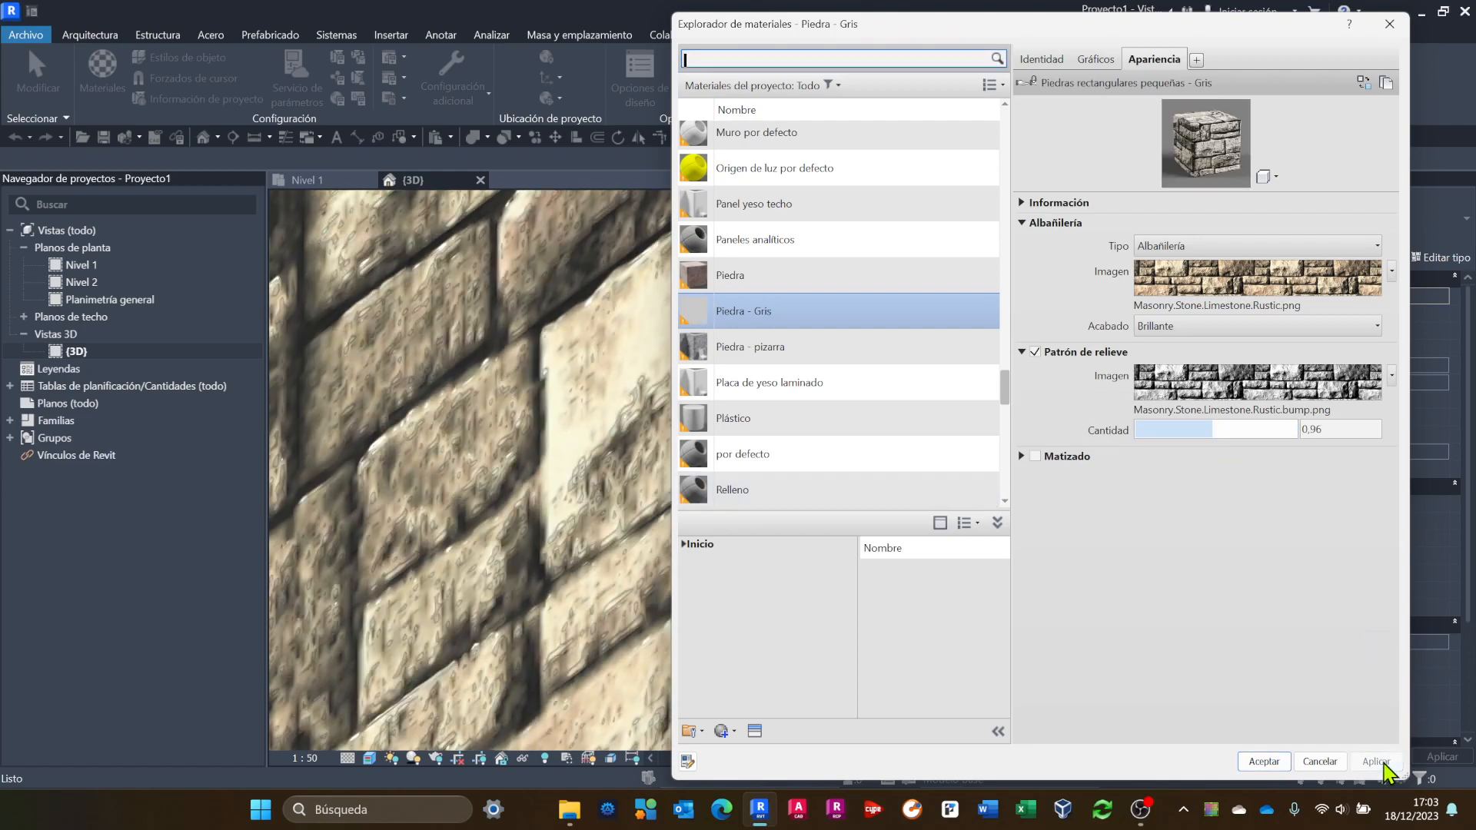
{"action": "left_click_drag", "start_coordinate": [1213, 432], "coordinate": [1240, 431]}
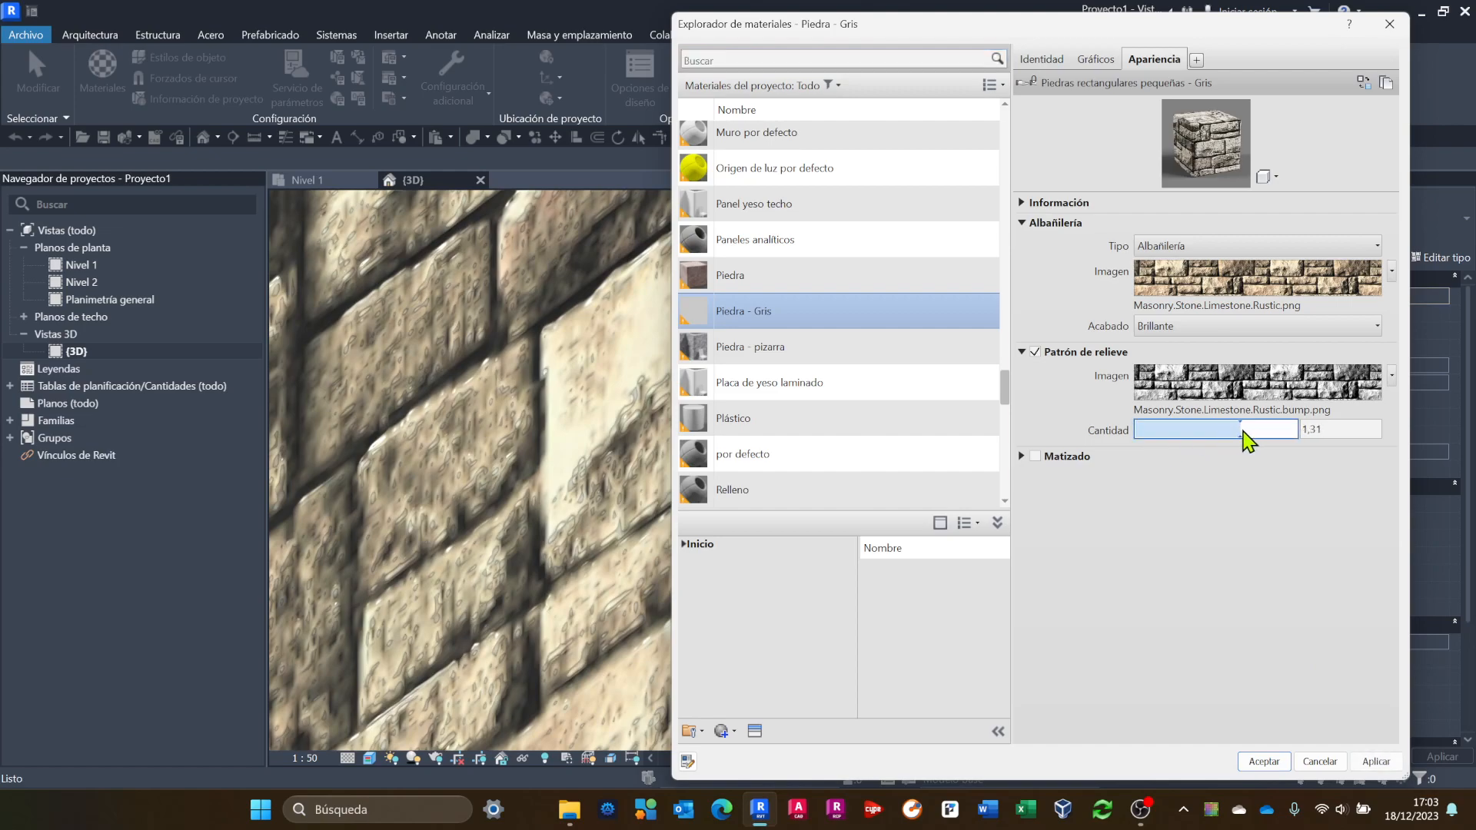
{"action": "left_click", "coordinate": [1376, 761]}
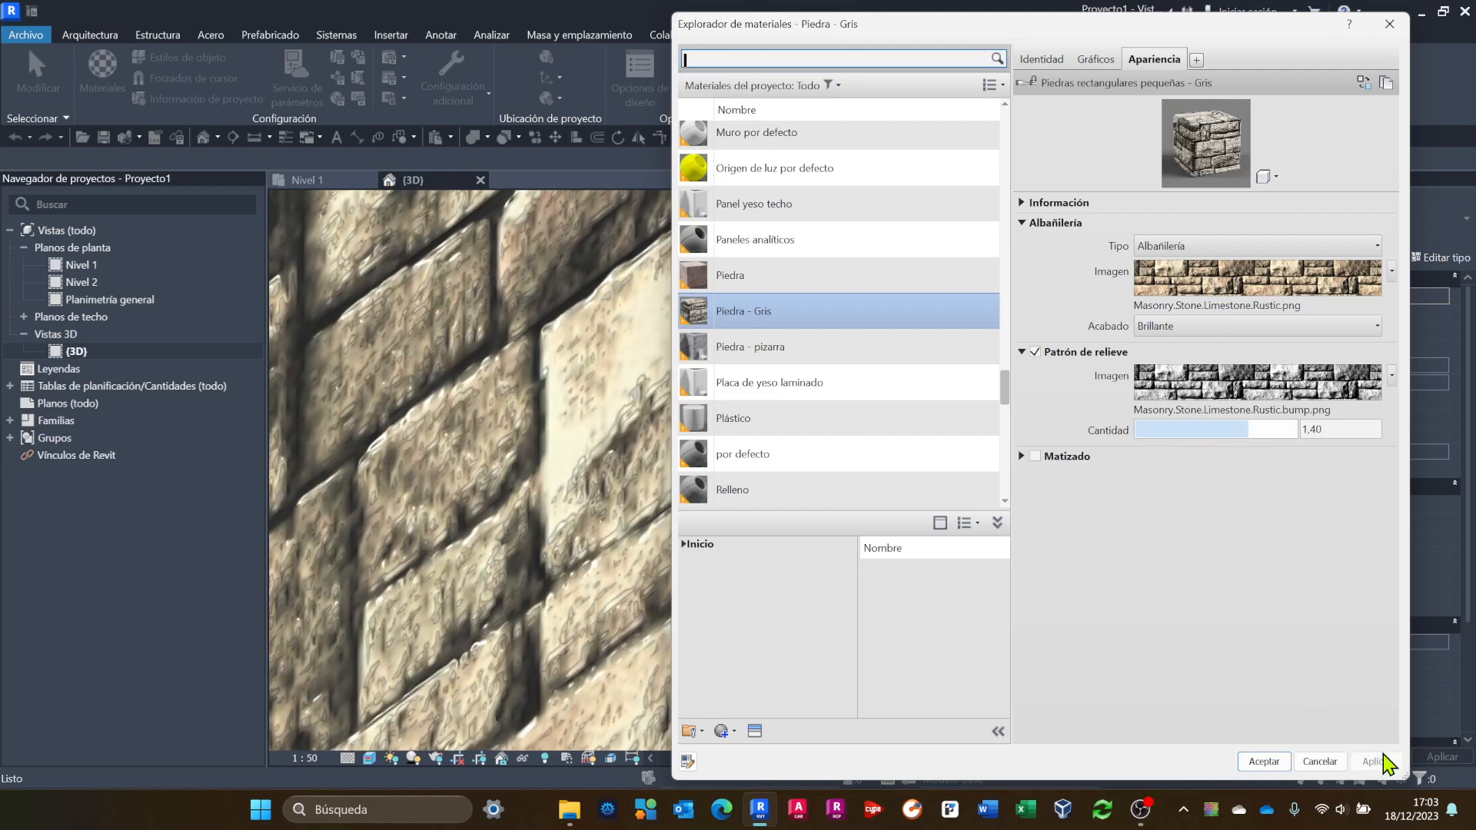
Set the relief amount of Piedra - Gris to 2,00, apply it, and close the material browser after checking its graphics settings.
{"action": "left_click_drag", "start_coordinate": [1278, 433], "coordinate": [1302, 436]}
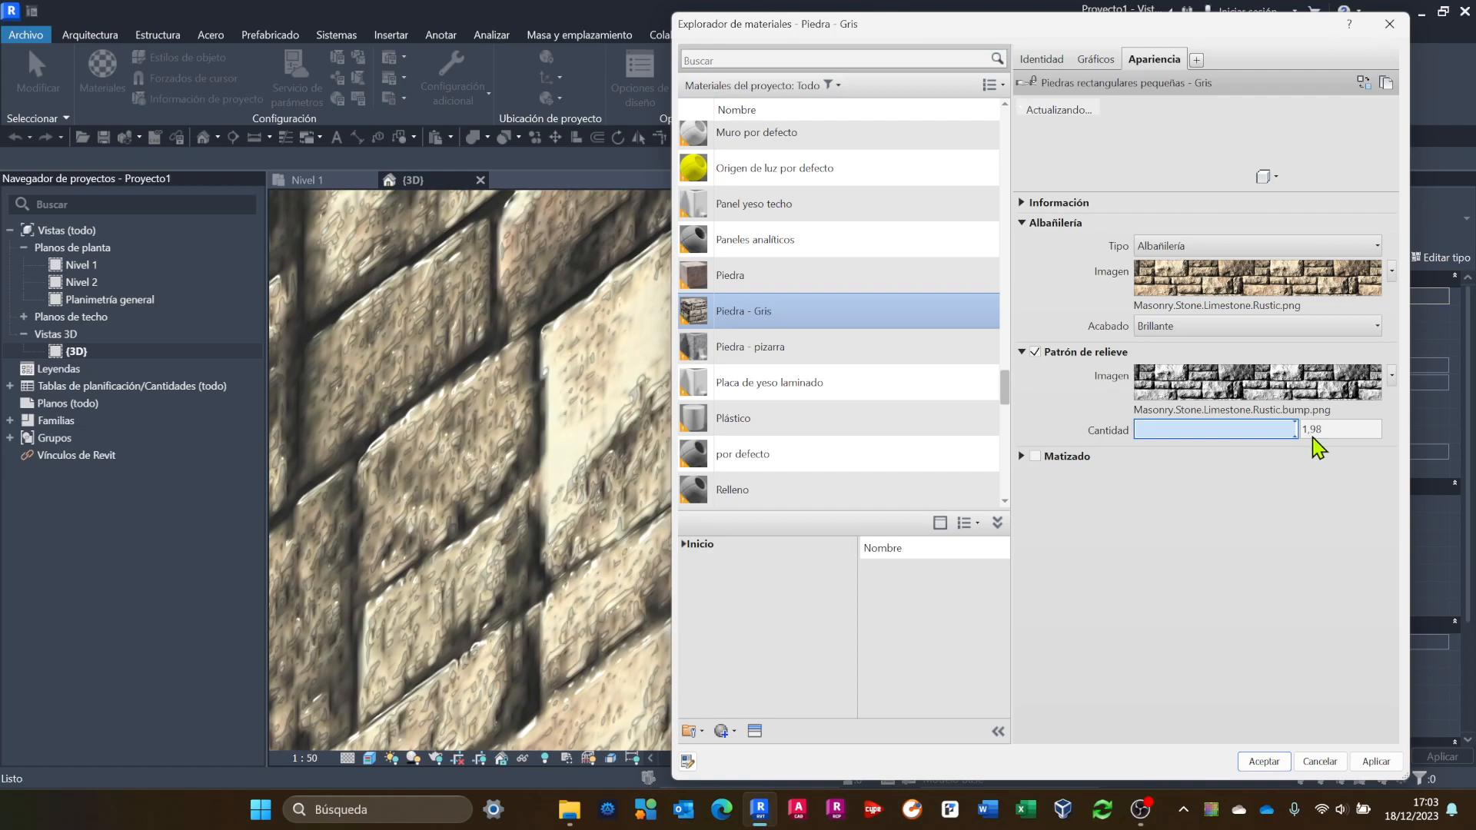
{"action": "left_click", "coordinate": [1376, 761]}
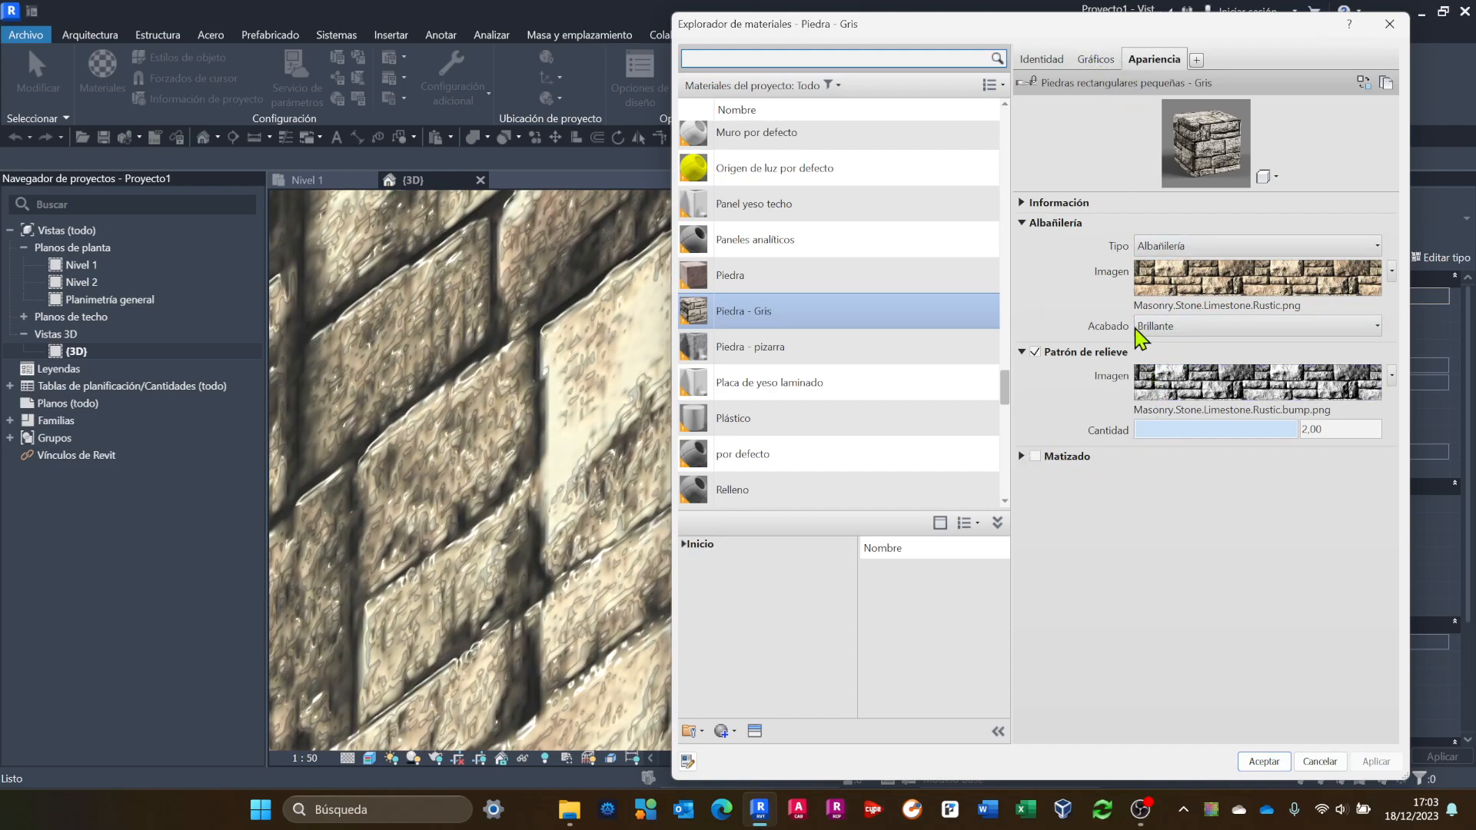
{"action": "left_click", "coordinate": [1097, 59]}
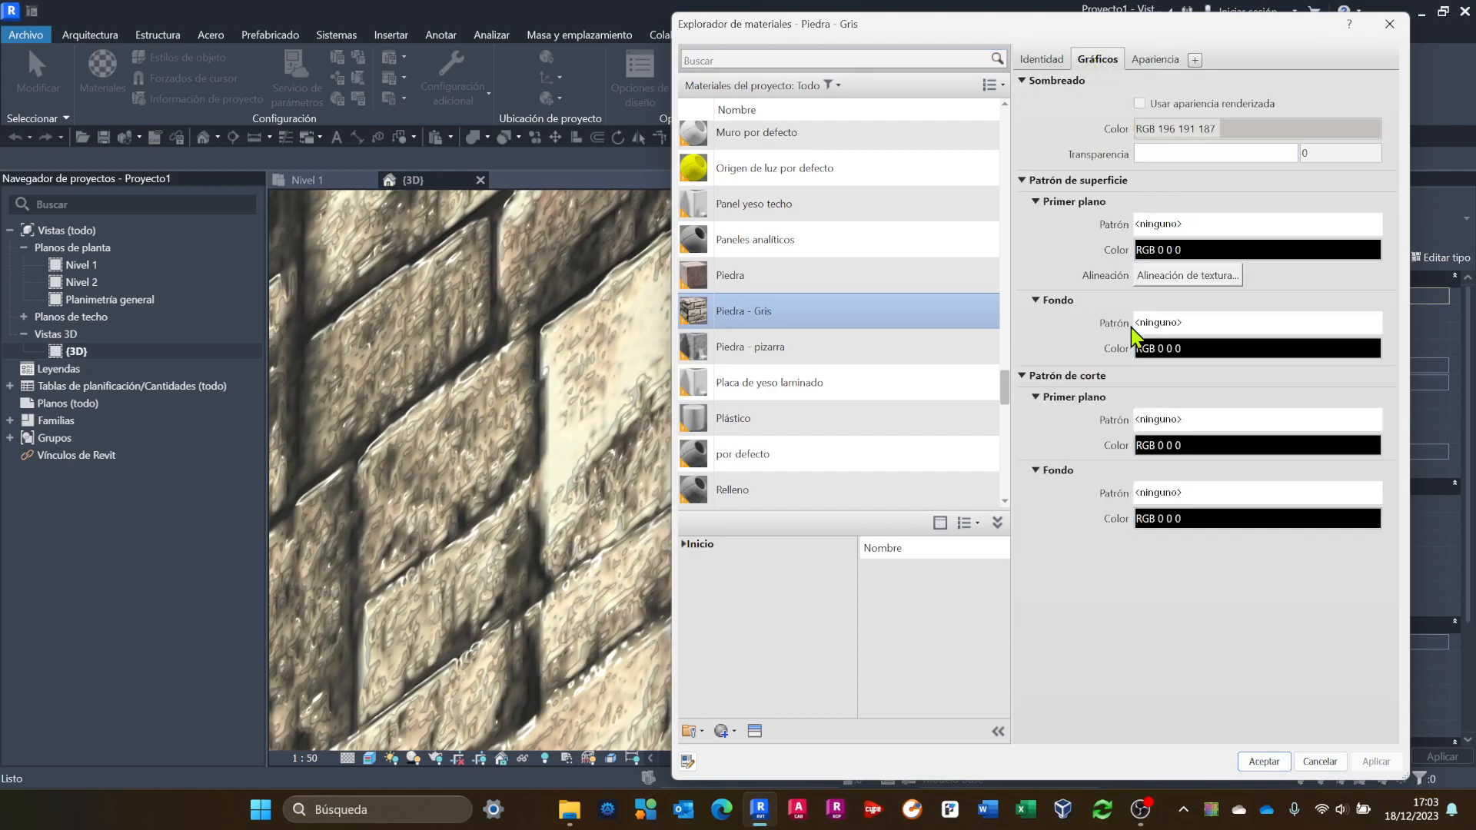
{"action": "left_click", "coordinate": [1157, 70]}
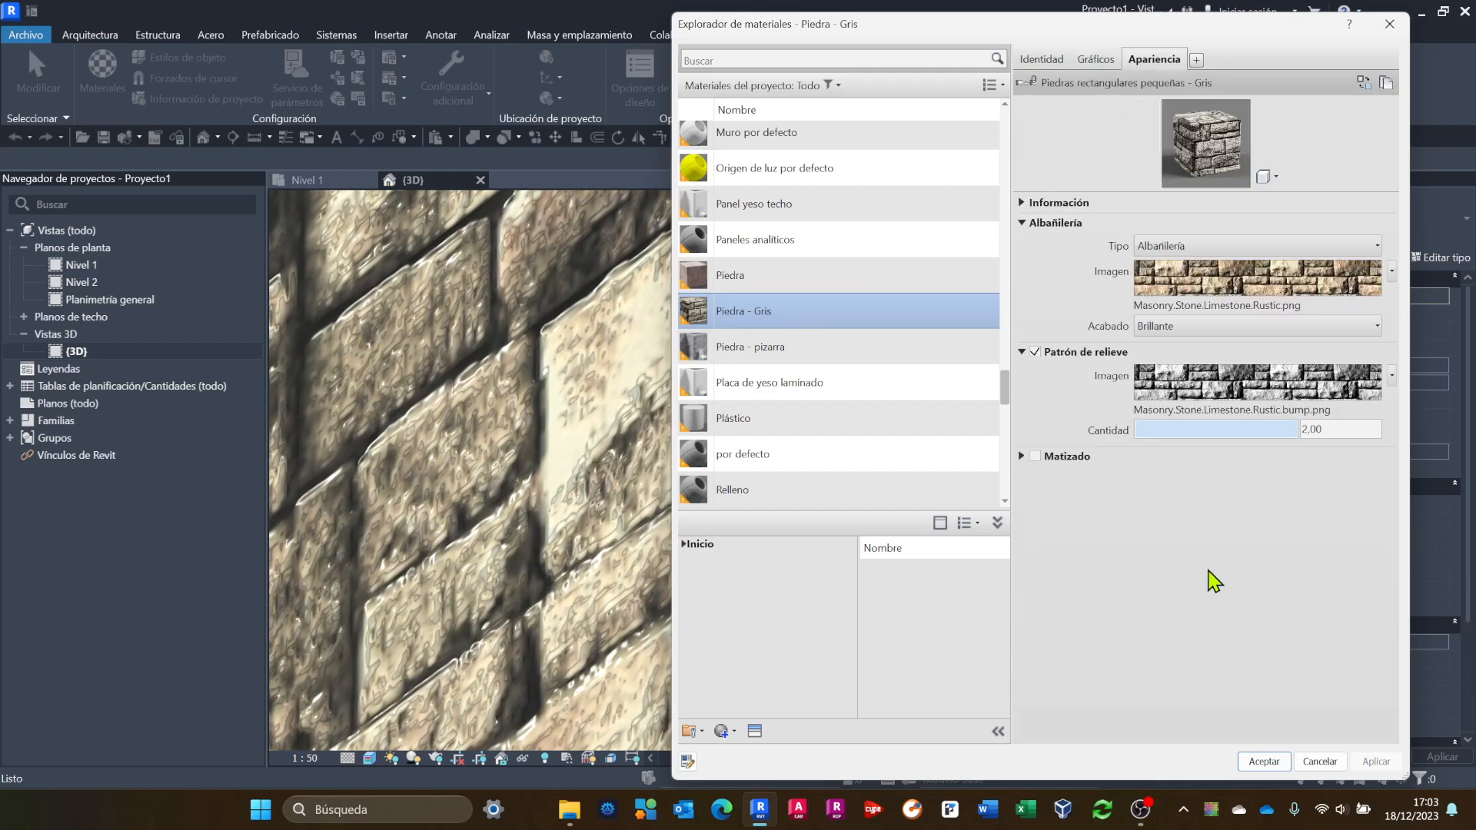
{"action": "left_click", "coordinate": [1336, 761]}
Examine the stone texture over the whole wall enclosure from different distances and angles in the 3D view.
{"action": "scroll", "coordinate": [698, 476], "scroll_direction": "down", "scroll_amount": 6}
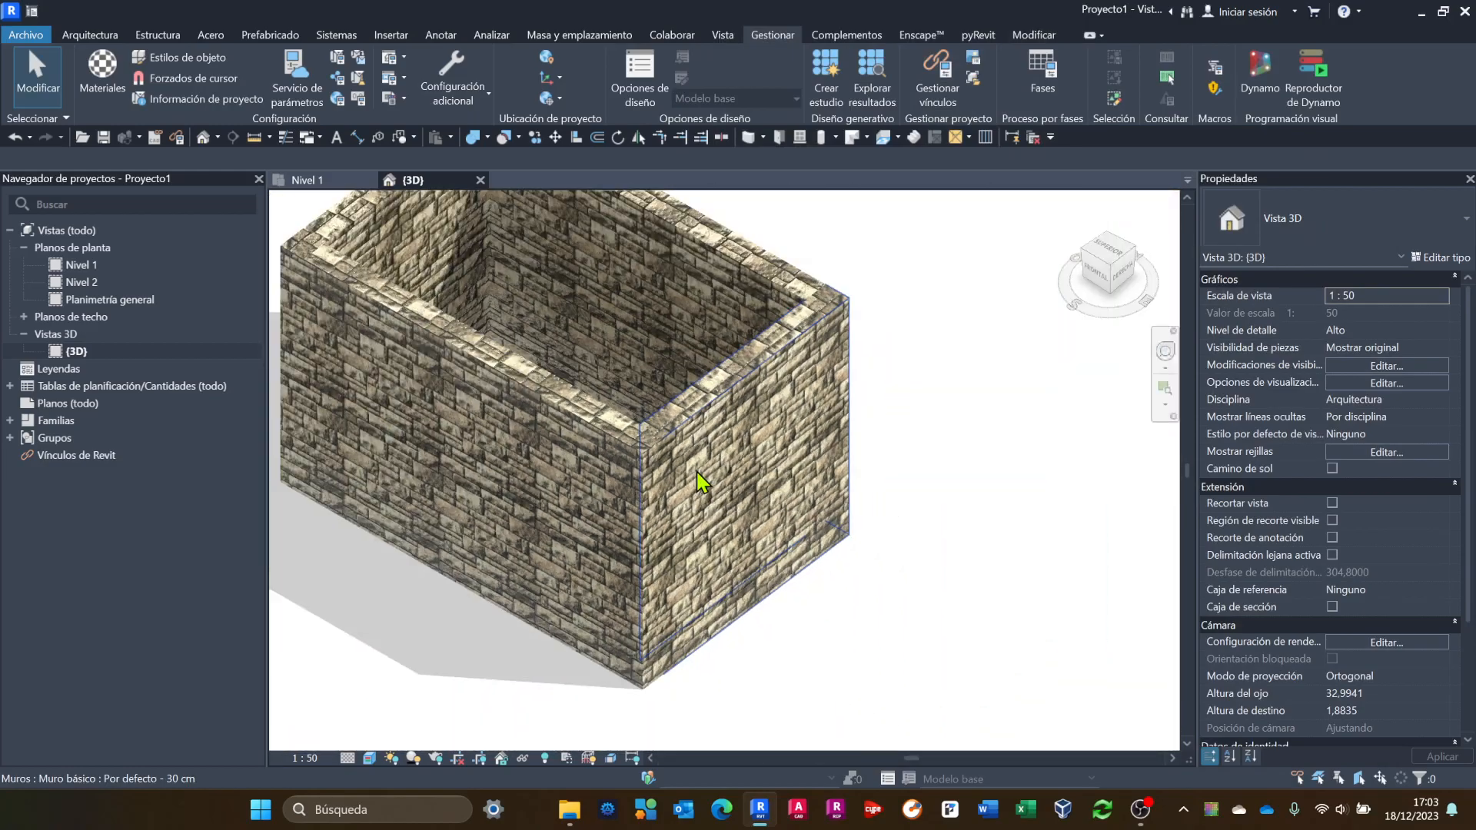
{"action": "scroll", "coordinate": [697, 472], "scroll_direction": "down", "scroll_amount": 1}
{"action": "middle_click_drag", "start_coordinate": [712, 465], "coordinate": [830, 484]}
{"action": "scroll", "coordinate": [791, 525], "scroll_direction": "down", "scroll_amount": 1}
{"action": "left_click", "coordinate": [646, 408]}
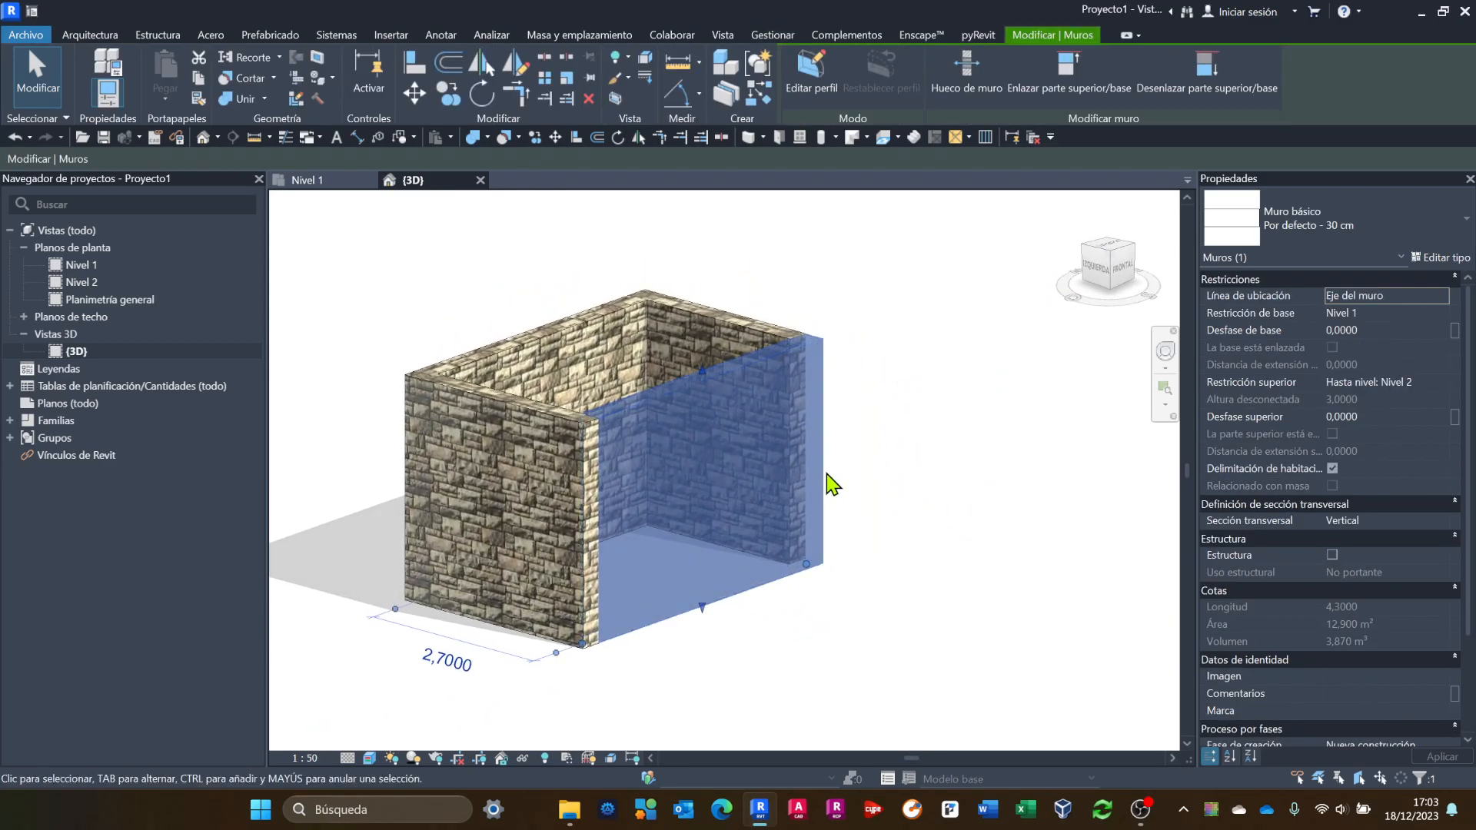
{"action": "left_click", "coordinate": [800, 668]}
{"action": "mouse_move", "coordinate": [696, 638]}
{"action": "middle_mouse_down", "text": "shift"}
{"action": "mouse_move", "coordinate": [761, 642]}
{"action": "mouse_move", "coordinate": [926, 560]}
{"action": "mouse_move", "coordinate": [928, 668]}
{"action": "mouse_move", "coordinate": [685, 701]}
{"action": "mouse_move", "coordinate": [702, 642]}
{"action": "middle_mouse_up", "text": "shift"}
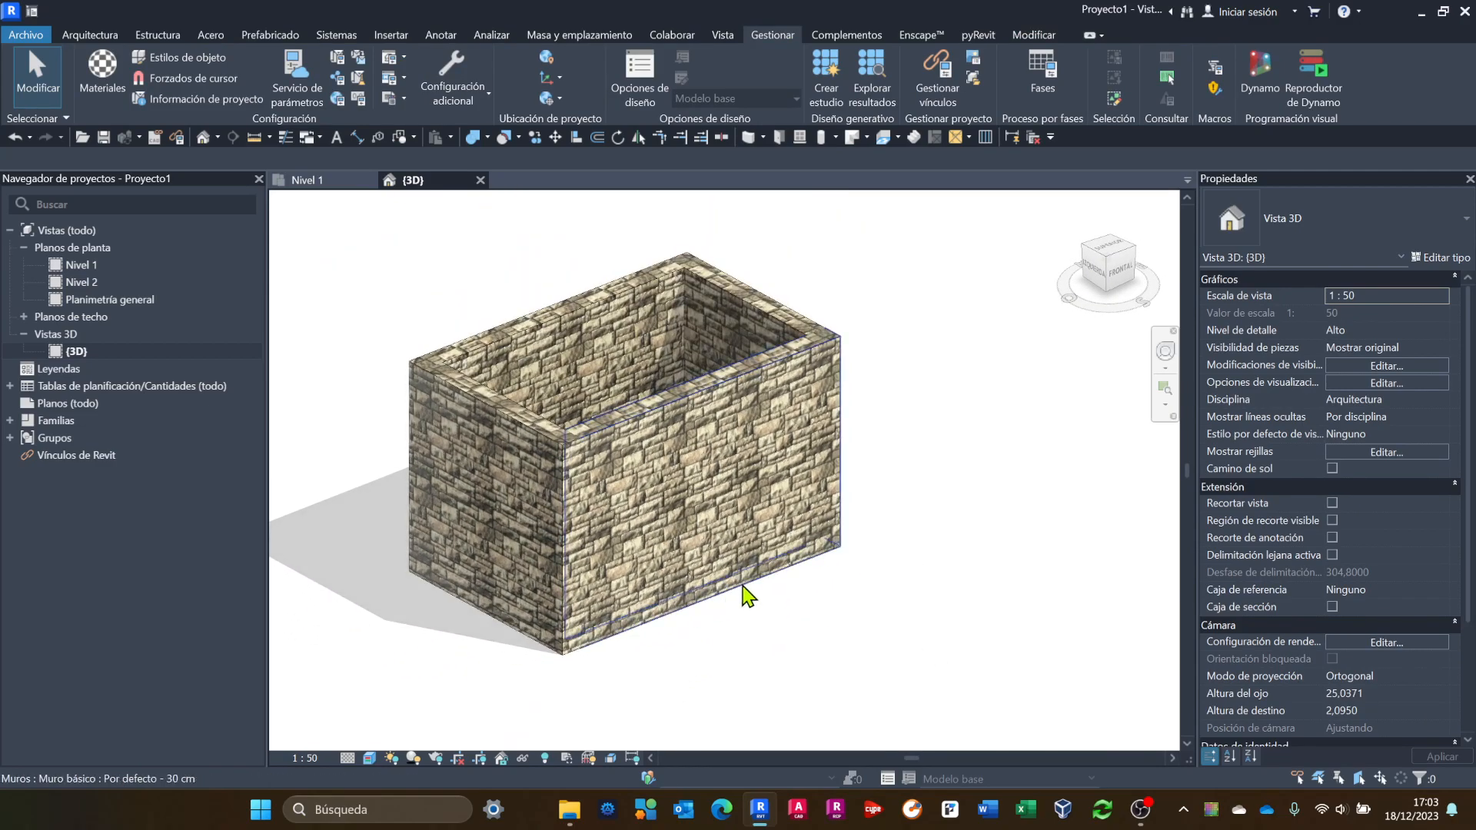
{"action": "scroll", "coordinate": [740, 586], "scroll_direction": "up", "scroll_amount": 2}
{"action": "middle_click_drag", "start_coordinate": [796, 599], "coordinate": [805, 619]}
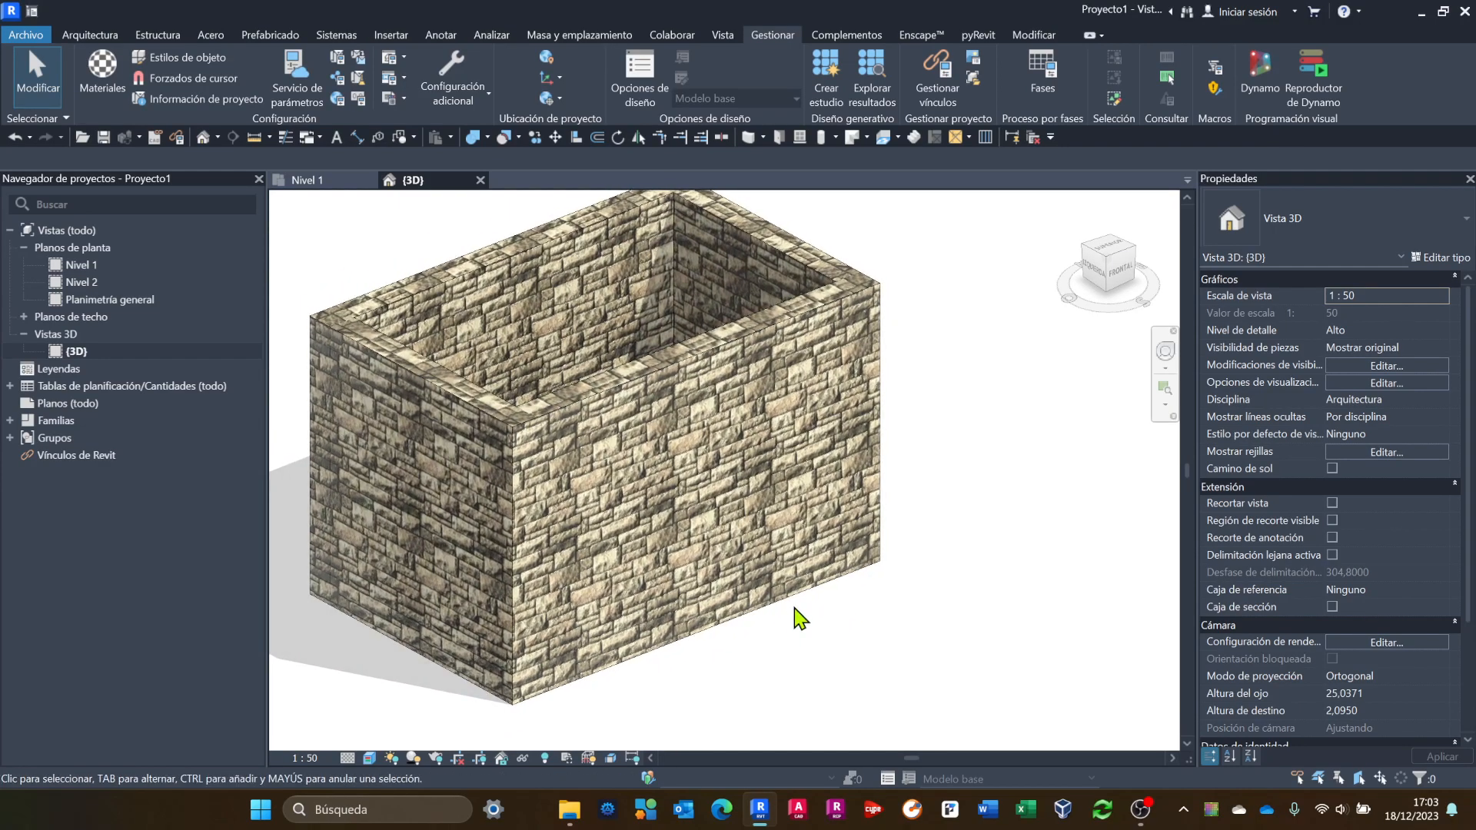
{"action": "mouse_move", "coordinate": [912, 560]}
{"action": "middle_mouse_down"}
{"action": "mouse_move", "coordinate": [912, 592]}
{"action": "mouse_move", "coordinate": [932, 602]}
{"action": "mouse_move", "coordinate": [909, 588]}
{"action": "middle_mouse_up"}
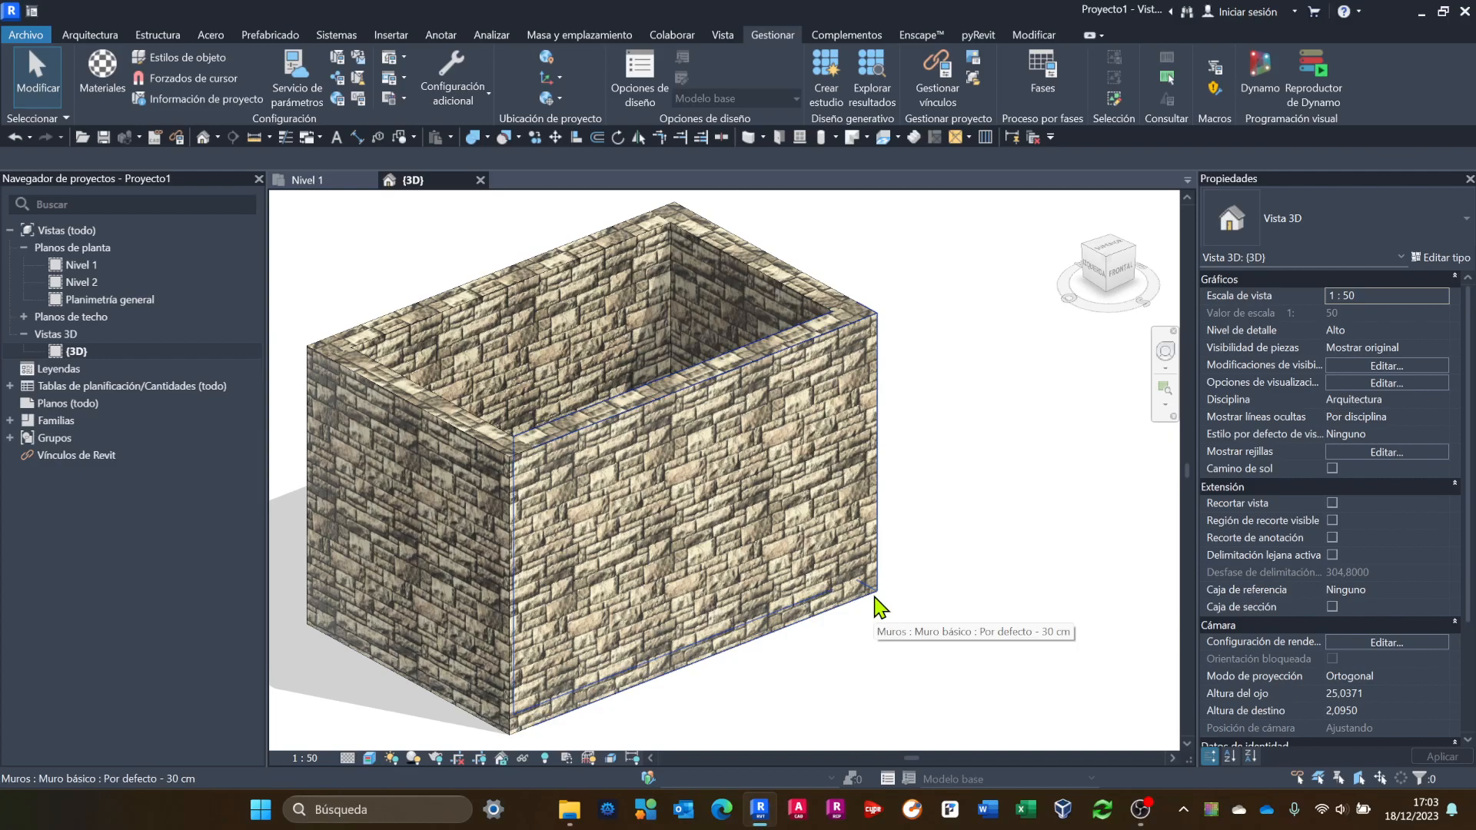
Compare the stone walls in the Línea oculta, Texturas and Realista visual styles.
{"action": "left_click", "coordinate": [375, 765]}
{"action": "left_click", "coordinate": [399, 672]}
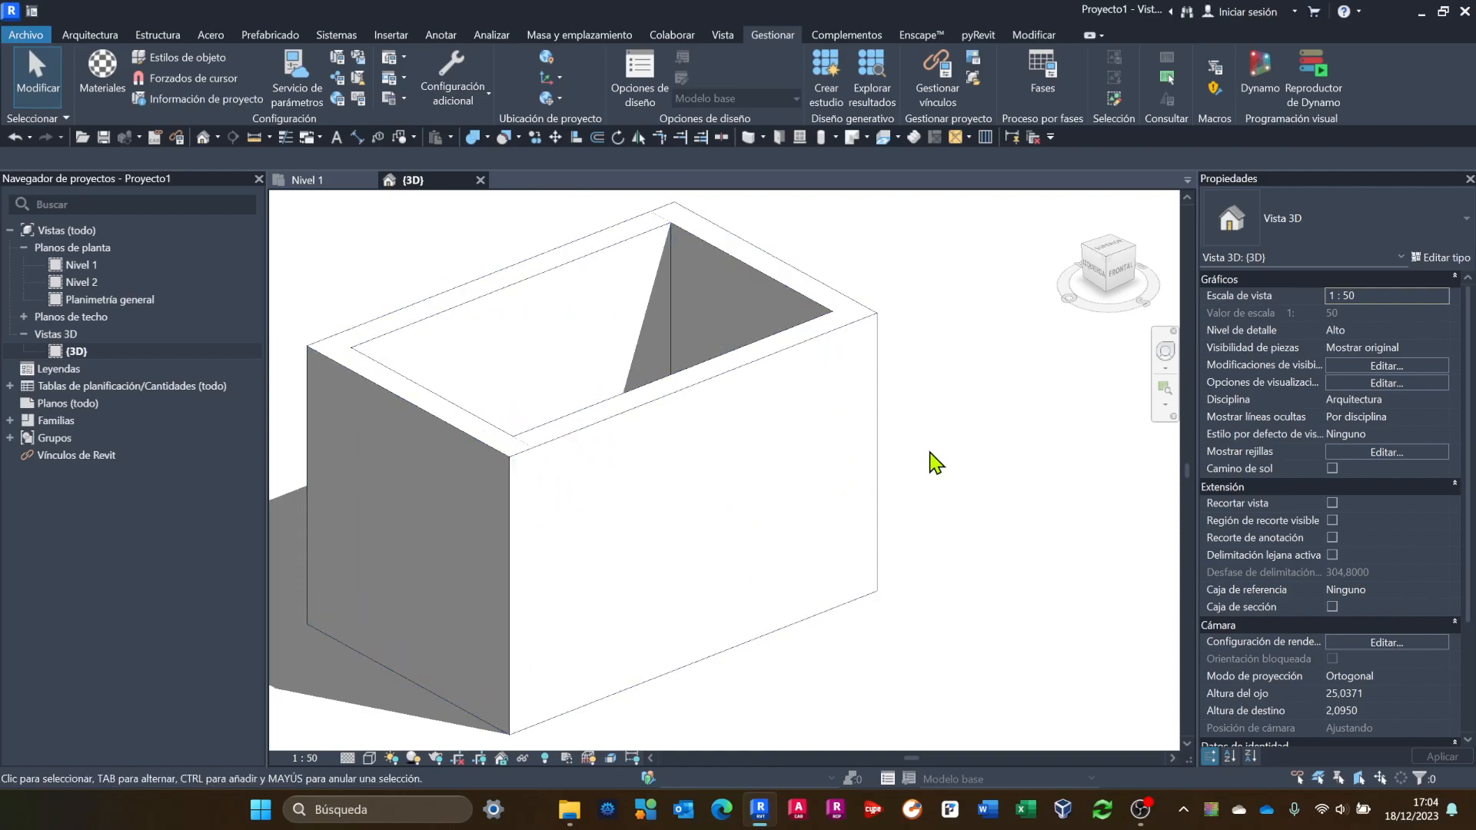
{"action": "left_click", "coordinate": [370, 758]}
{"action": "left_click", "coordinate": [384, 723]}
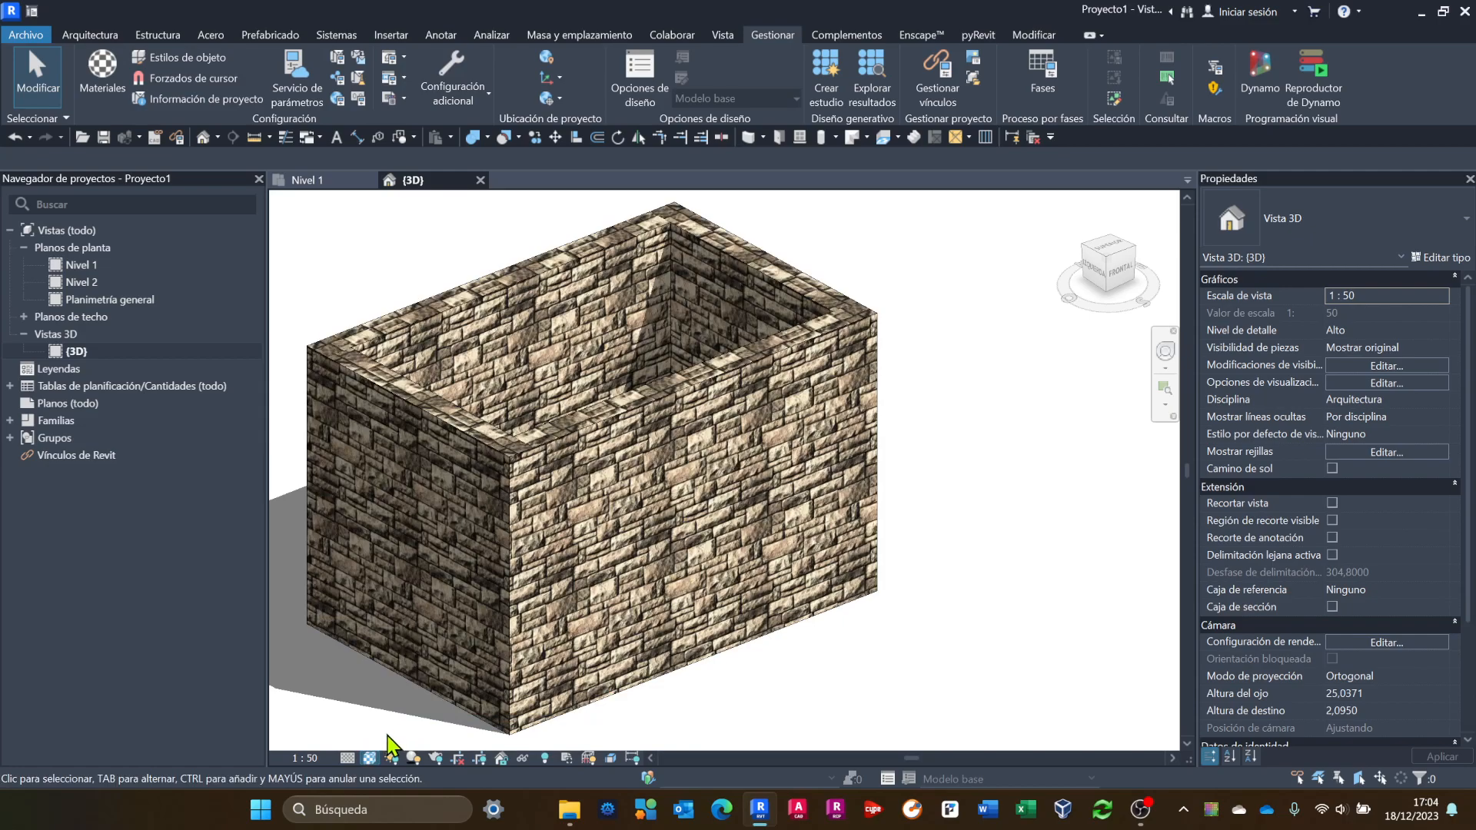
{"action": "left_click", "coordinate": [372, 758]}
{"action": "left_click", "coordinate": [461, 738]}
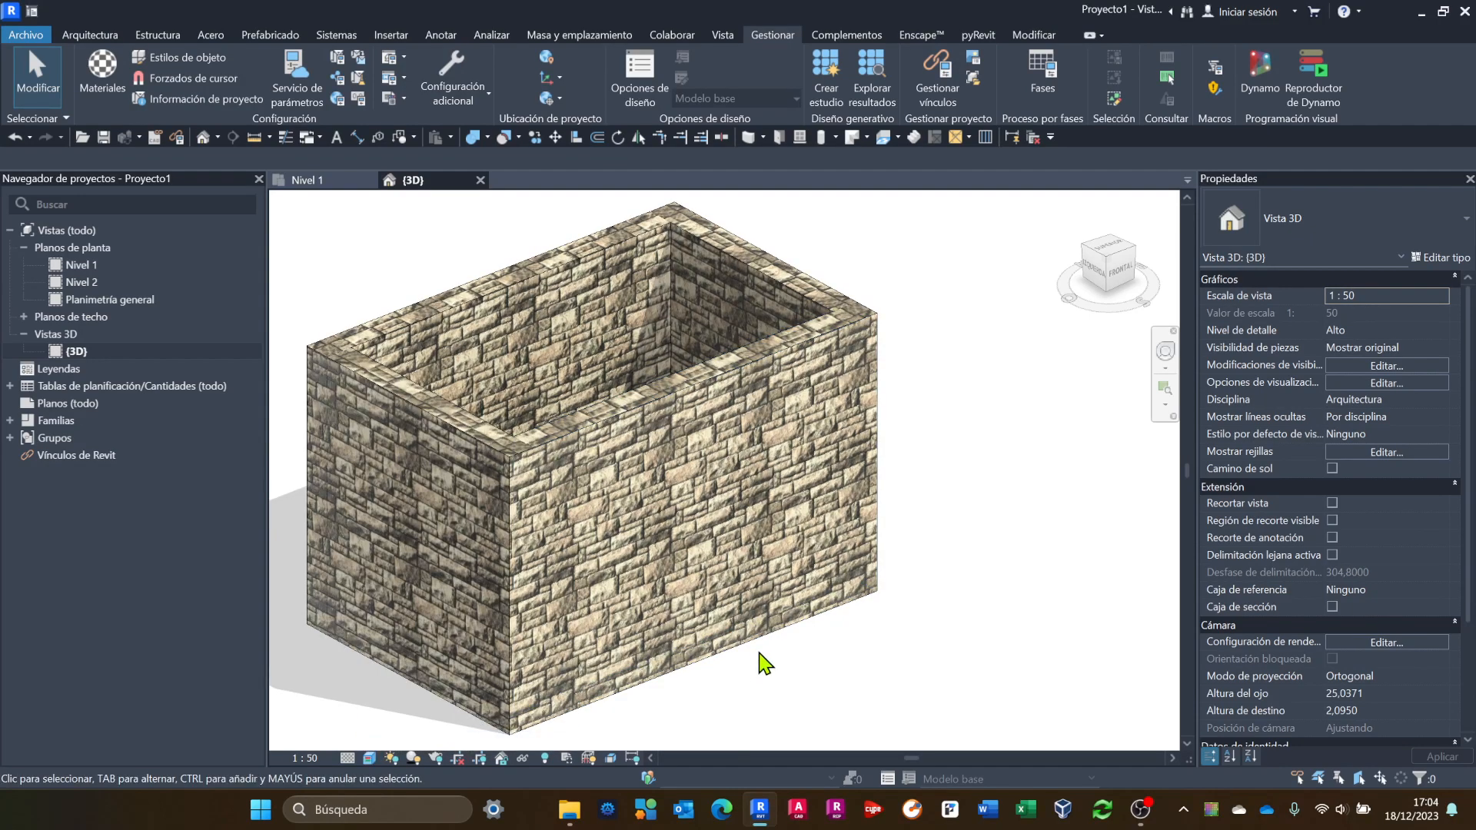
View the stone enclosure from higher up and set the 3D view's visual style to Línea oculta.
{"action": "scroll", "coordinate": [837, 608], "scroll_direction": "down", "scroll_amount": 3}
{"action": "middle_click_drag", "start_coordinate": [836, 611], "coordinate": [672, 553], "text": "shift"}
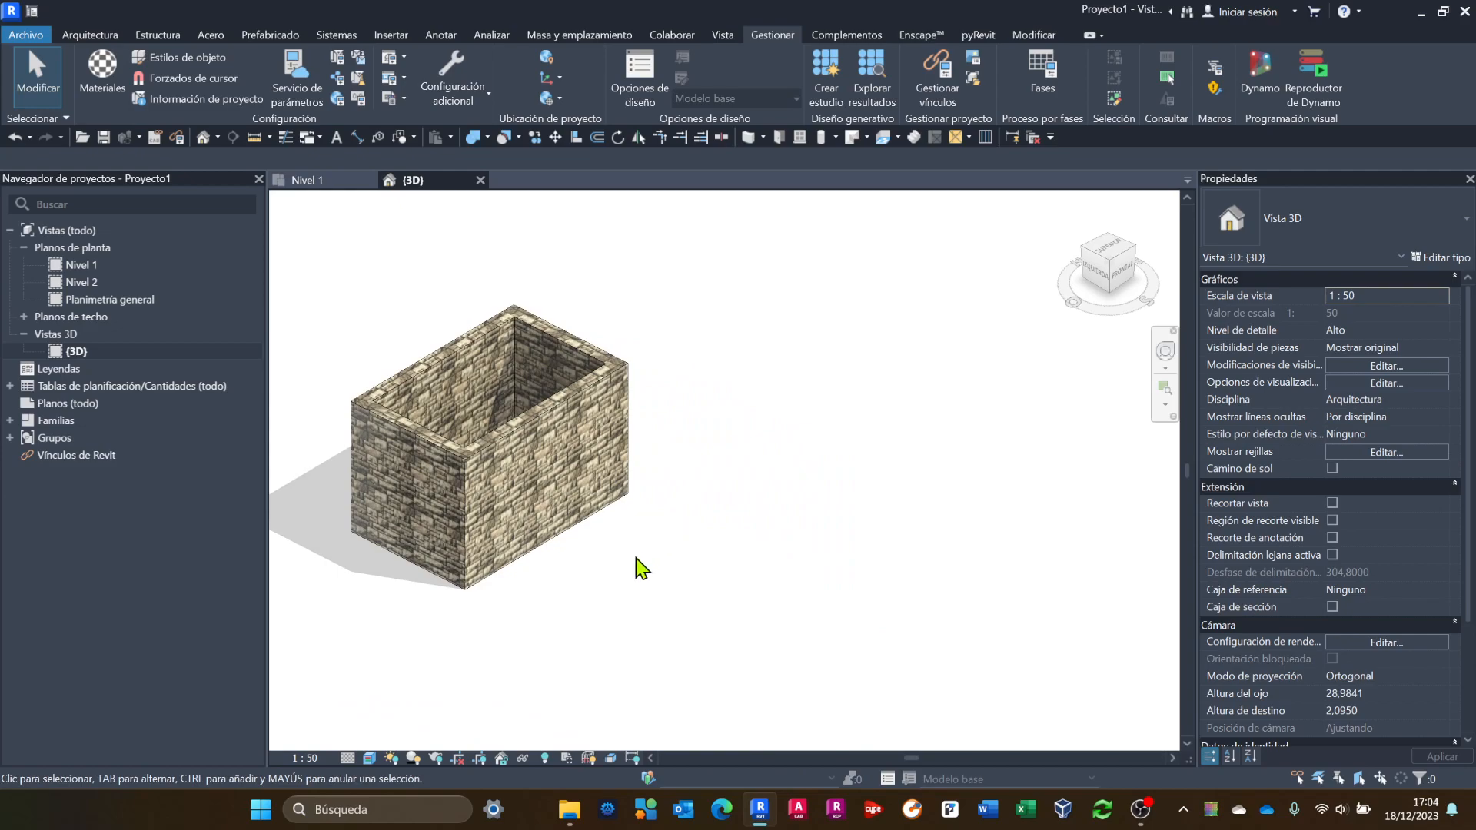
{"action": "scroll", "coordinate": [612, 566], "scroll_direction": "up", "scroll_amount": 2}
{"action": "middle_click_drag", "start_coordinate": [598, 554], "coordinate": [600, 639]}
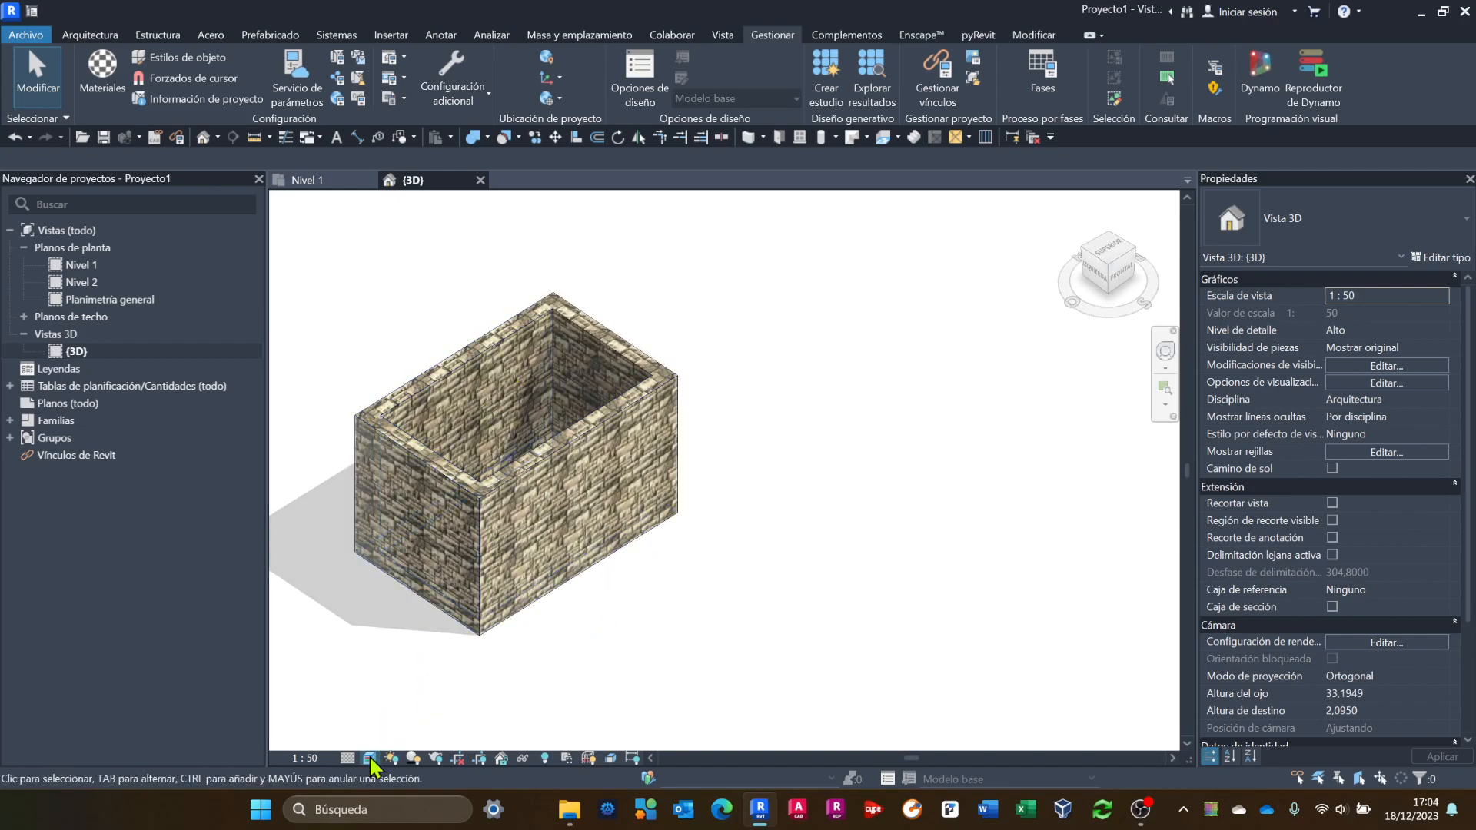
{"action": "left_click", "coordinate": [370, 758]}
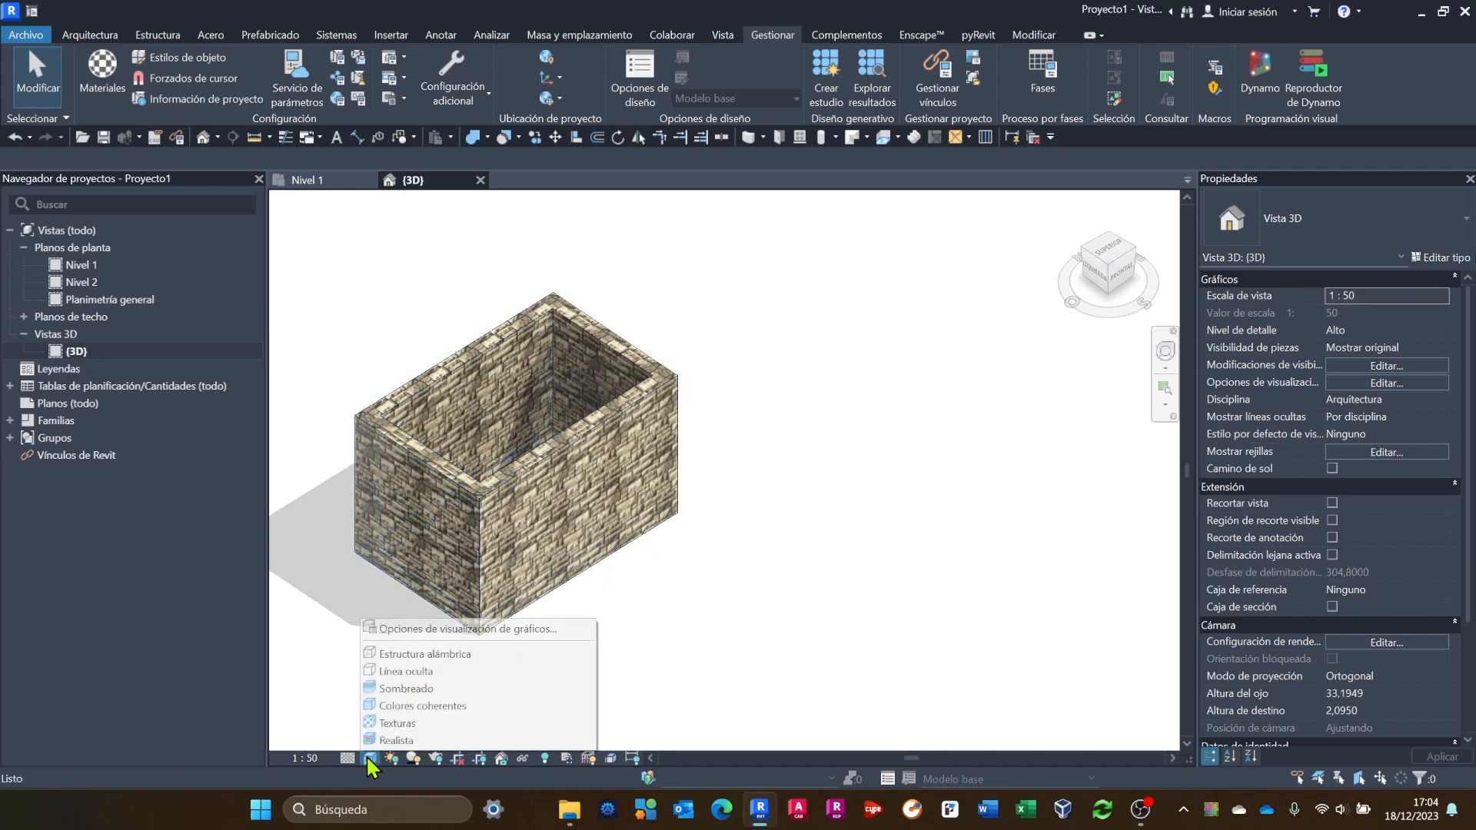
{"action": "left_click", "coordinate": [403, 671]}
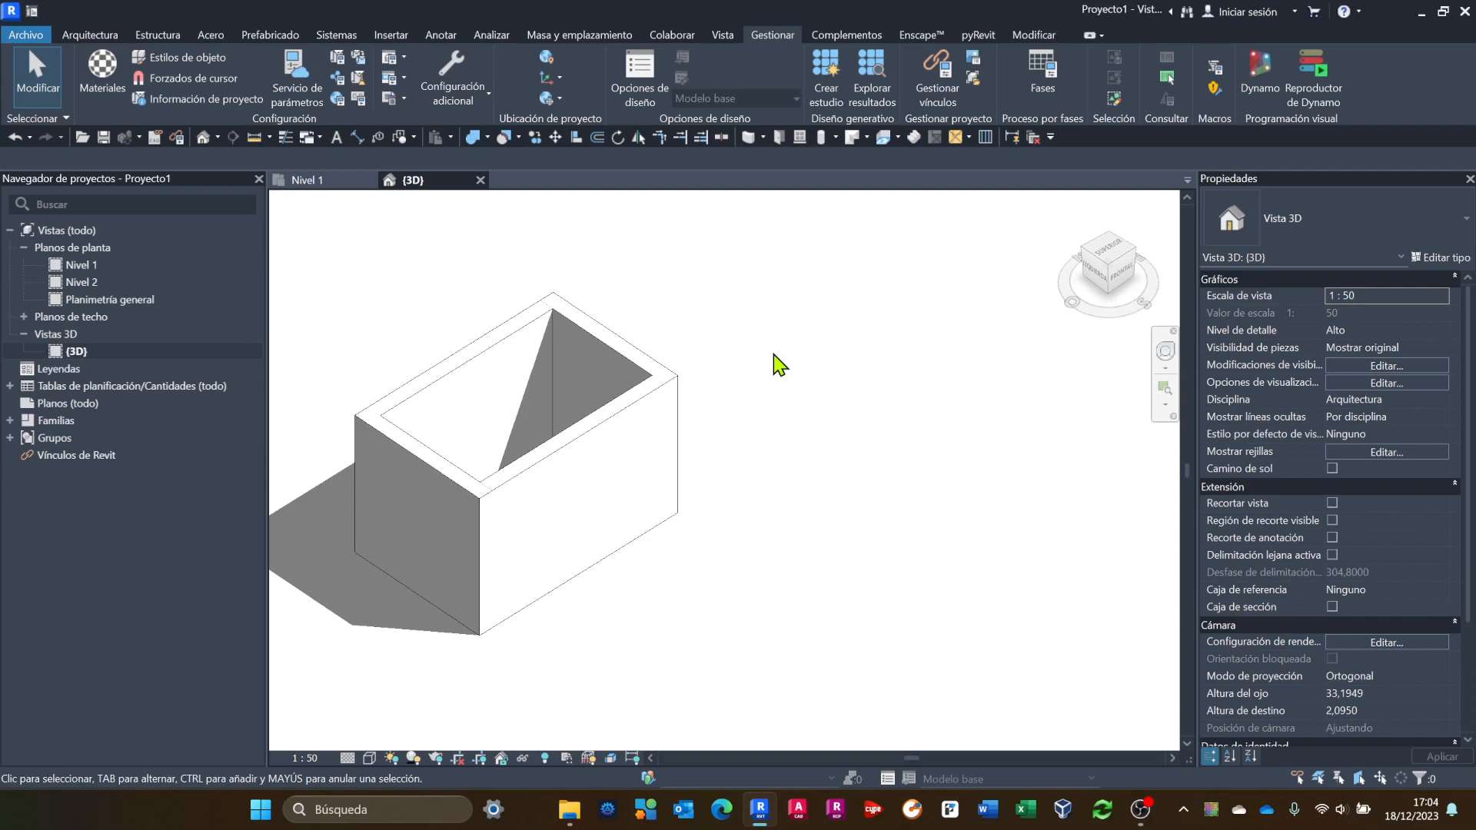
Create a new material library named EOC in the material browser, saving its file to the Escritorio folder.
{"action": "left_click", "coordinate": [98, 71]}
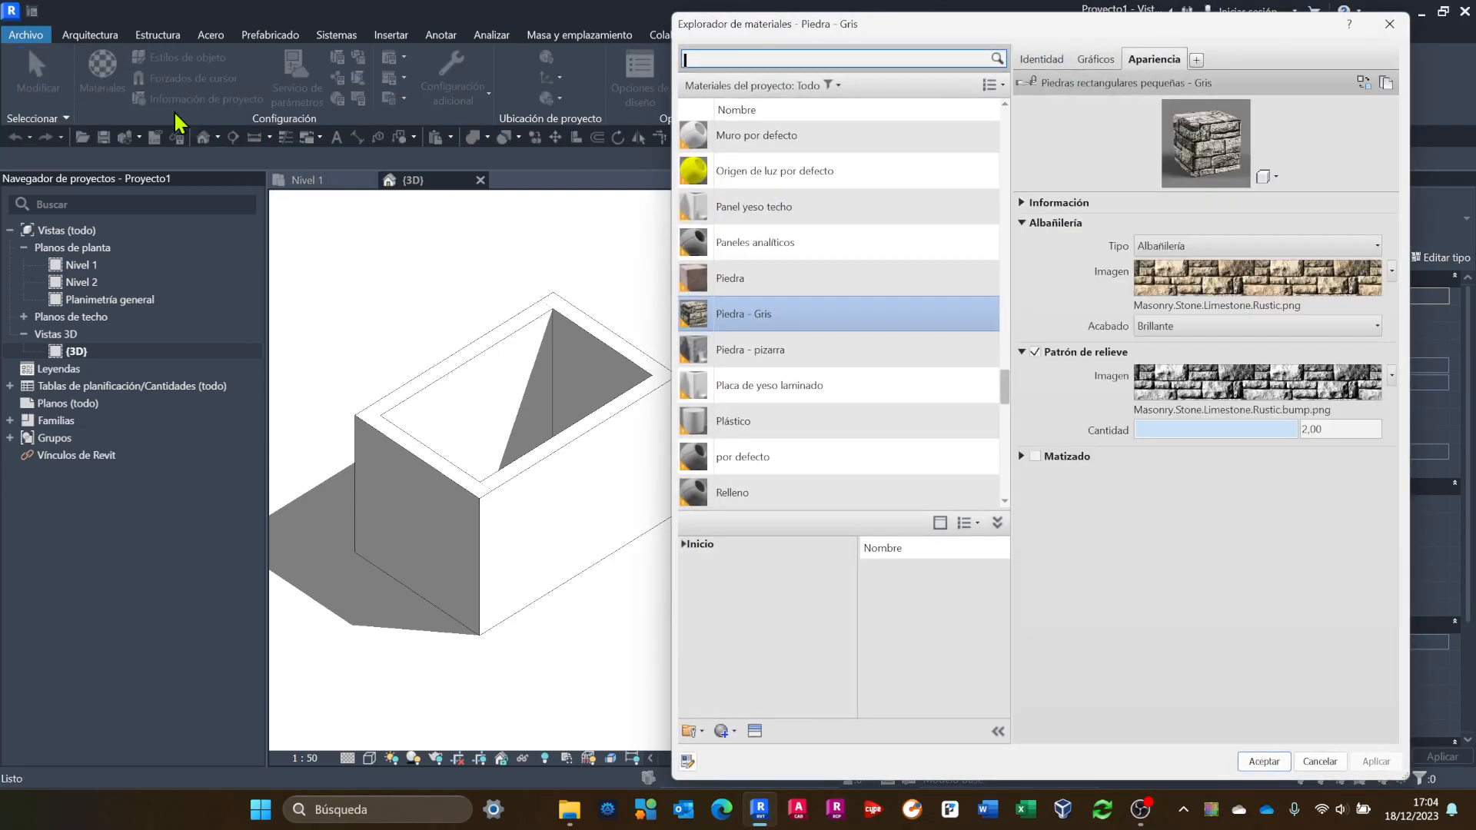
{"action": "left_click", "coordinate": [700, 731]}
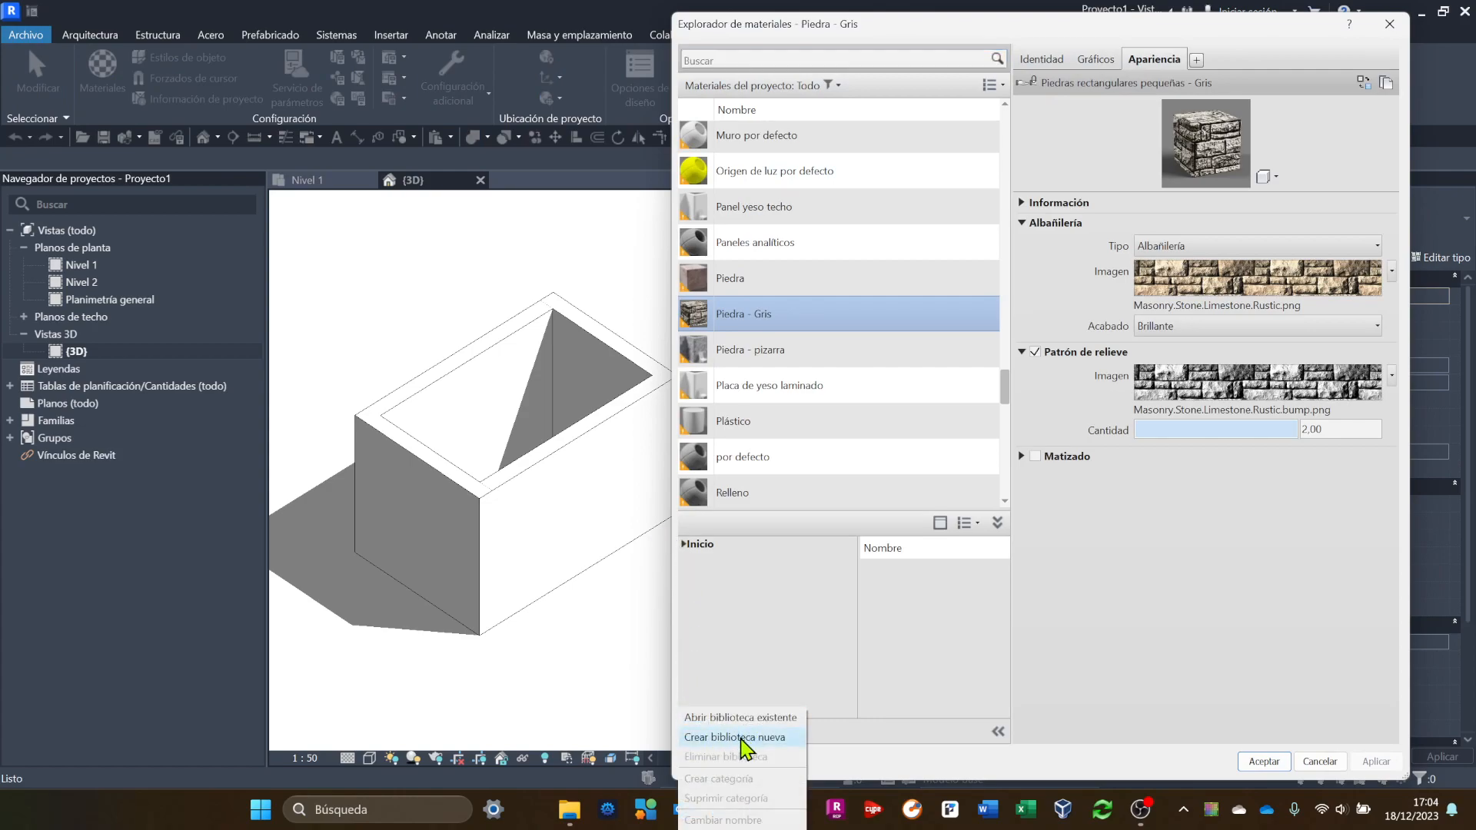
{"action": "left_click", "coordinate": [738, 738]}
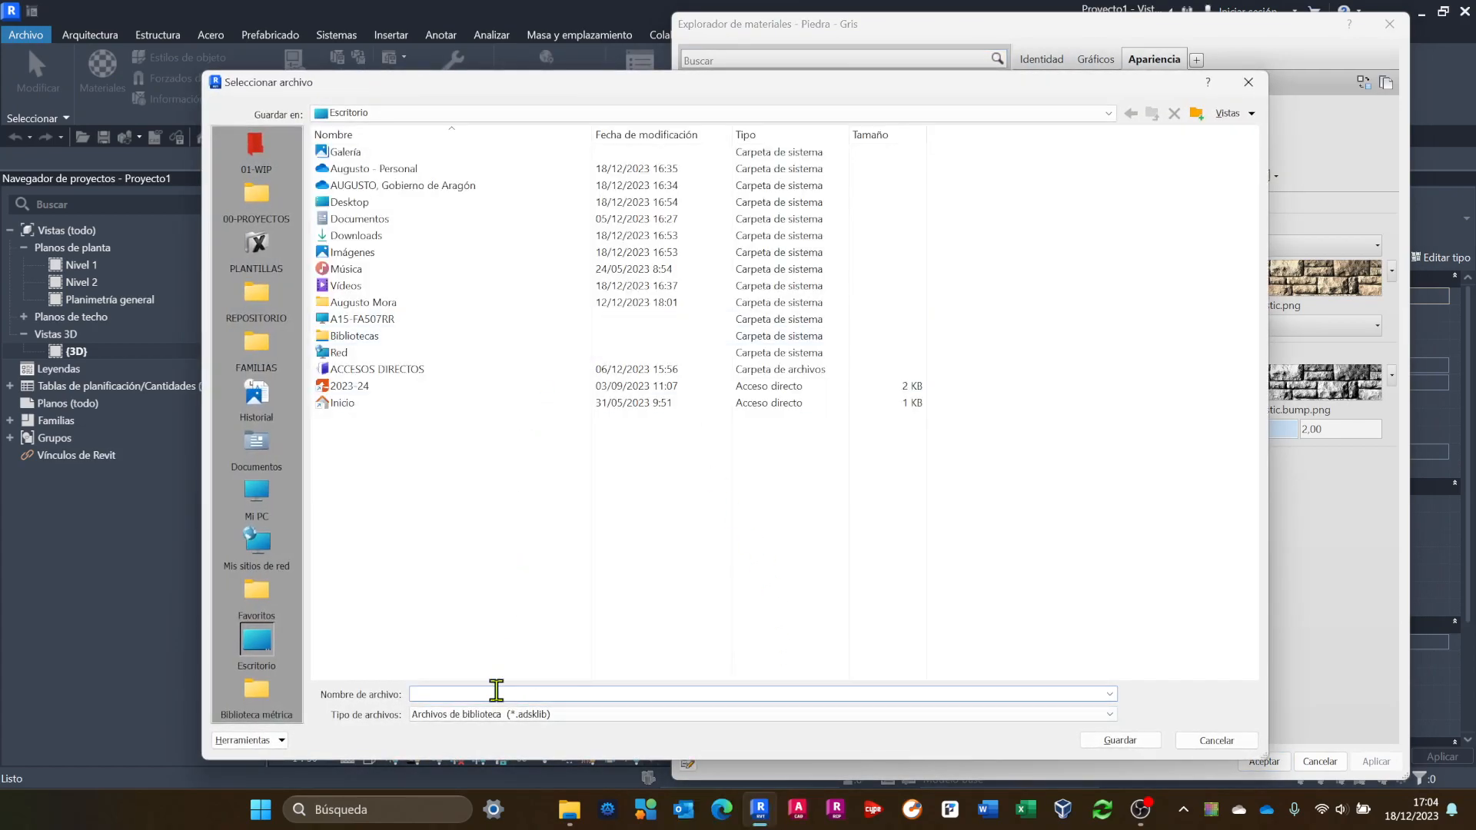
{"action": "left_click", "coordinate": [498, 692]}
{"action": "left_click", "coordinate": [1133, 743]}
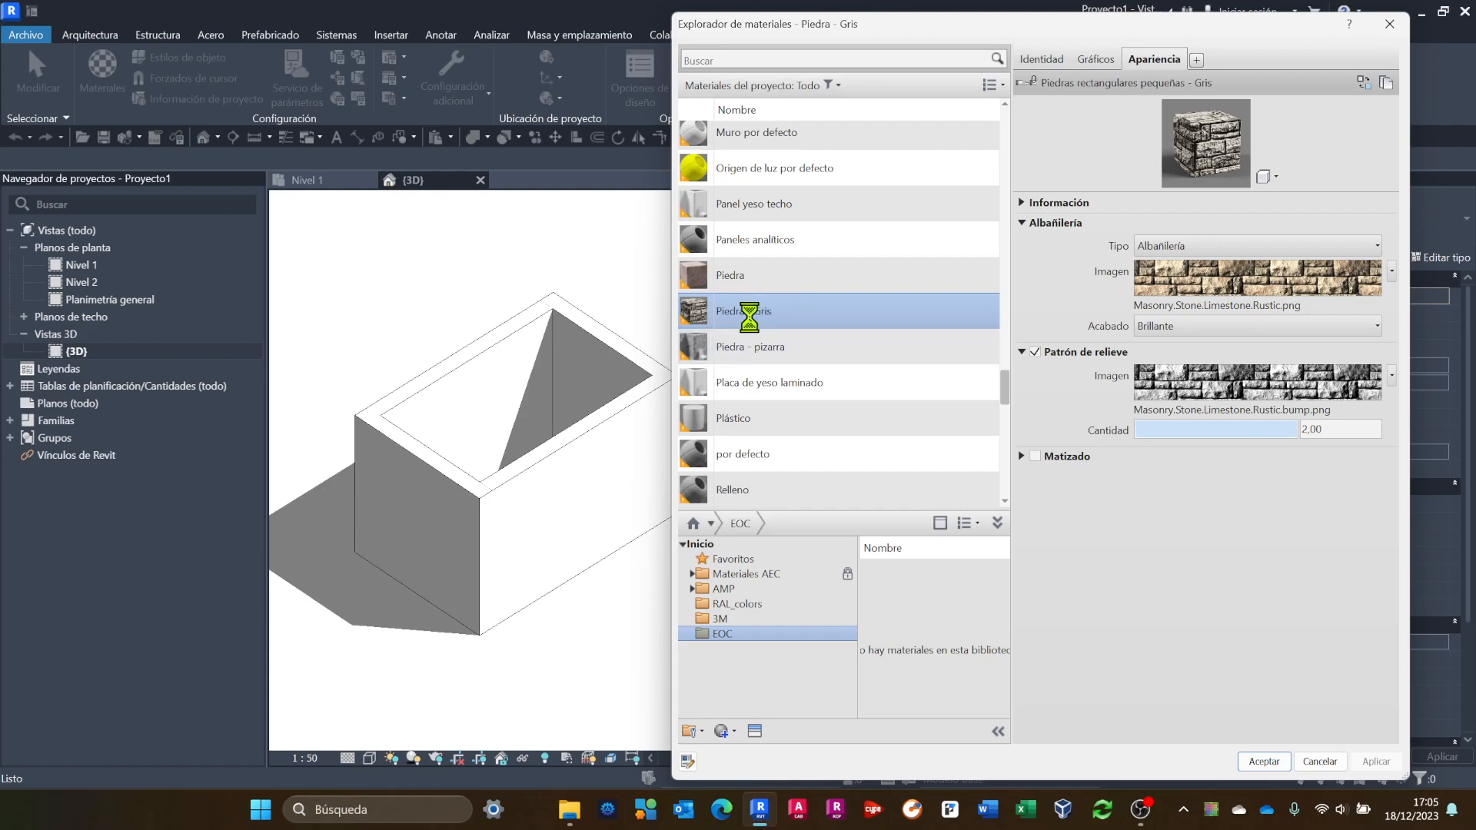
Add the project materials Piedra - Gris and HORMIGON HA30 to the EOC library.
{"action": "left_click_drag", "start_coordinate": [750, 315], "coordinate": [916, 598]}
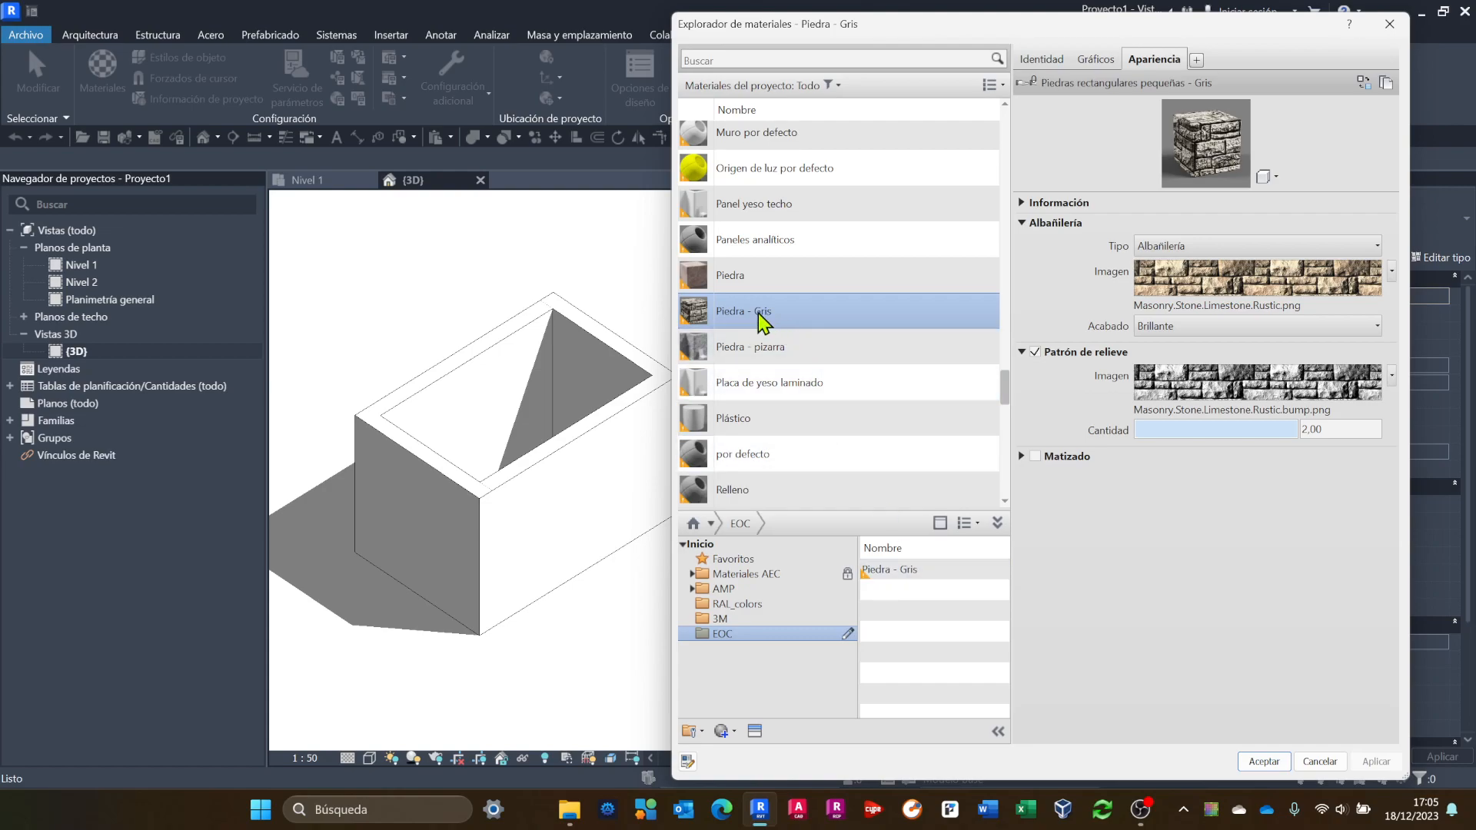
{"action": "scroll", "coordinate": [811, 372], "scroll_direction": "up", "scroll_amount": 6}
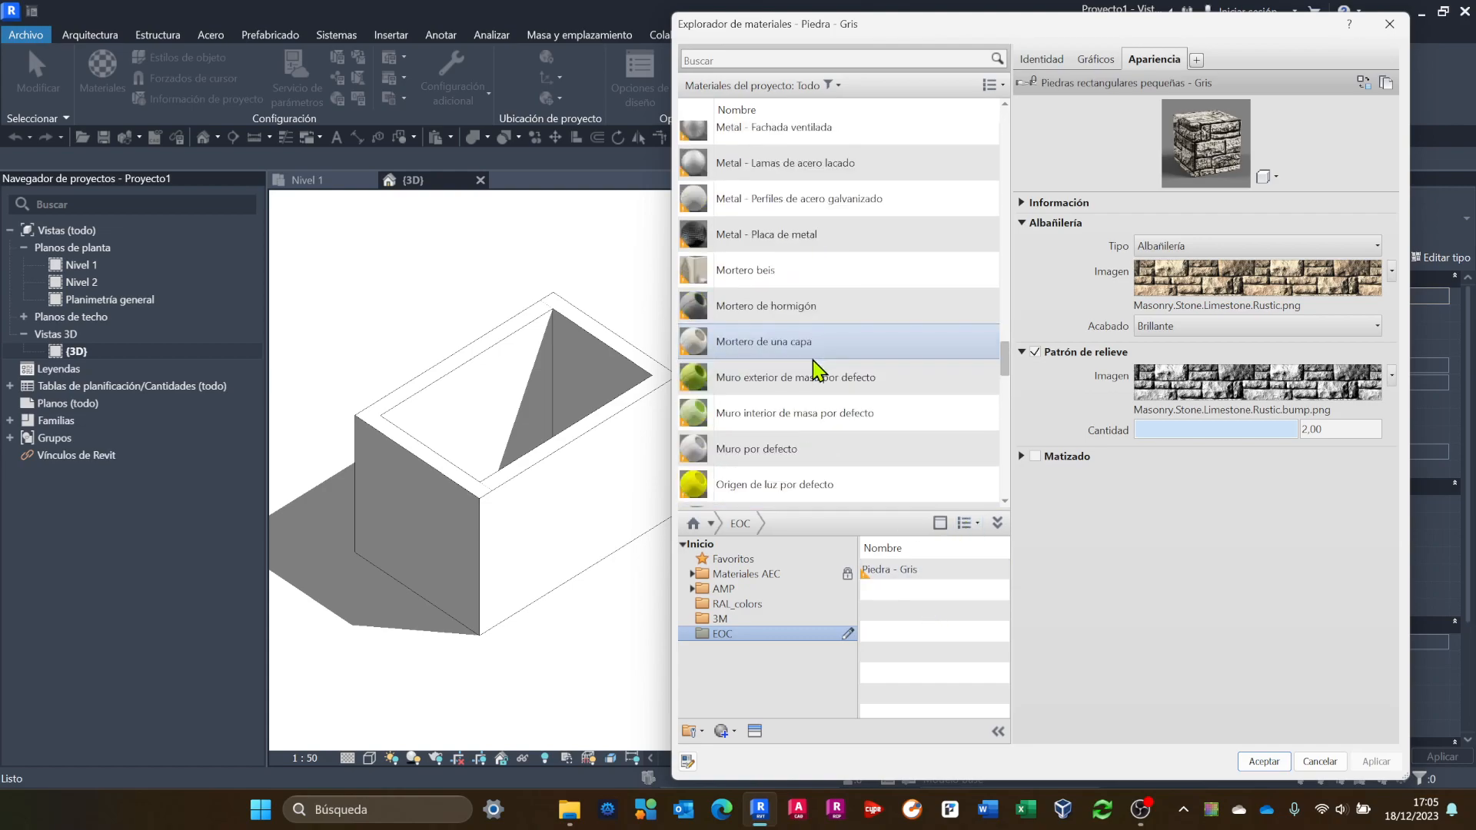
{"action": "scroll", "coordinate": [826, 361], "scroll_direction": "up", "scroll_amount": 6}
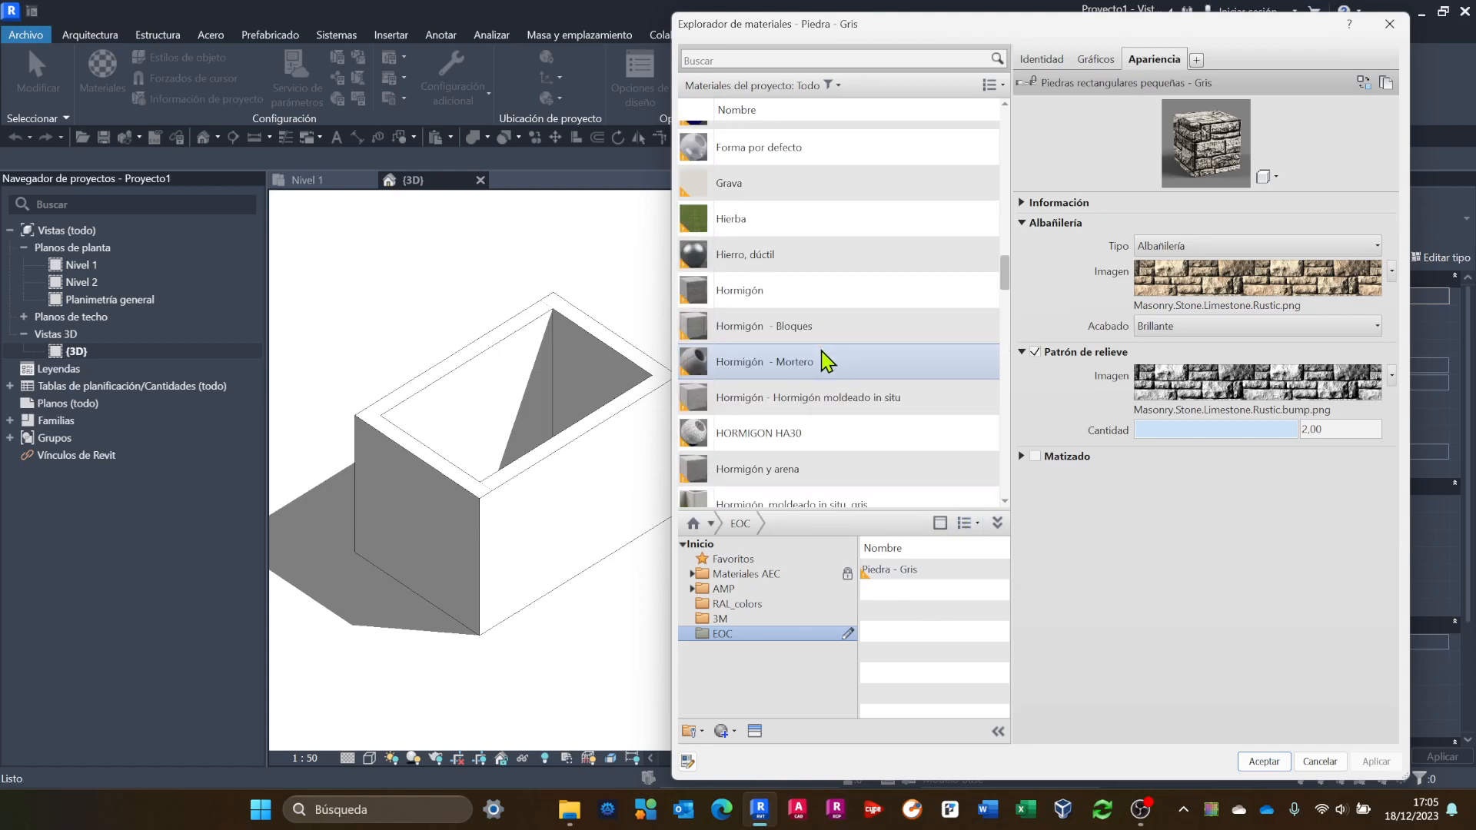
{"action": "left_click", "coordinate": [815, 435]}
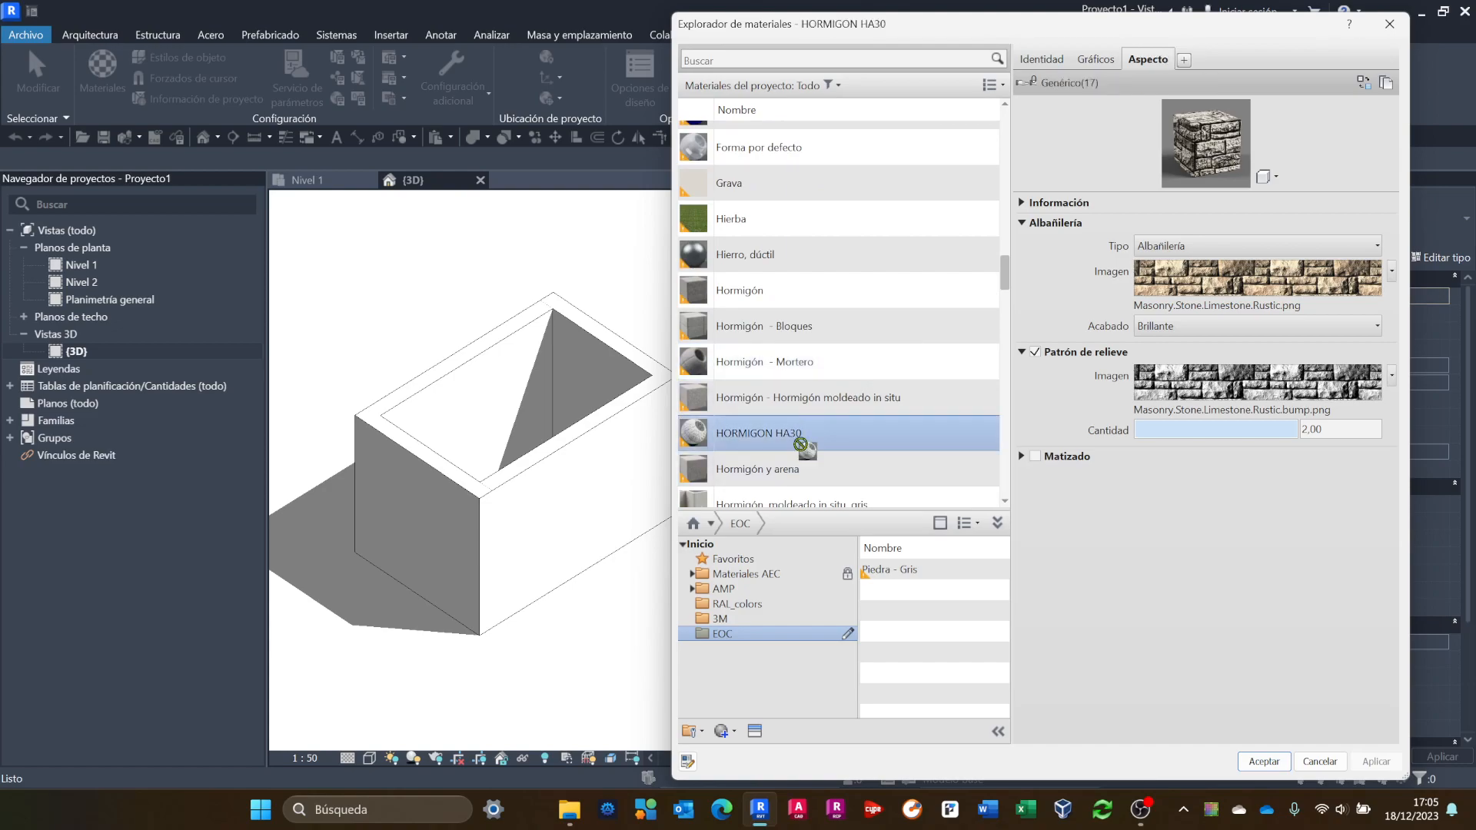
{"action": "left_click_drag", "start_coordinate": [917, 599], "coordinate": [919, 597]}
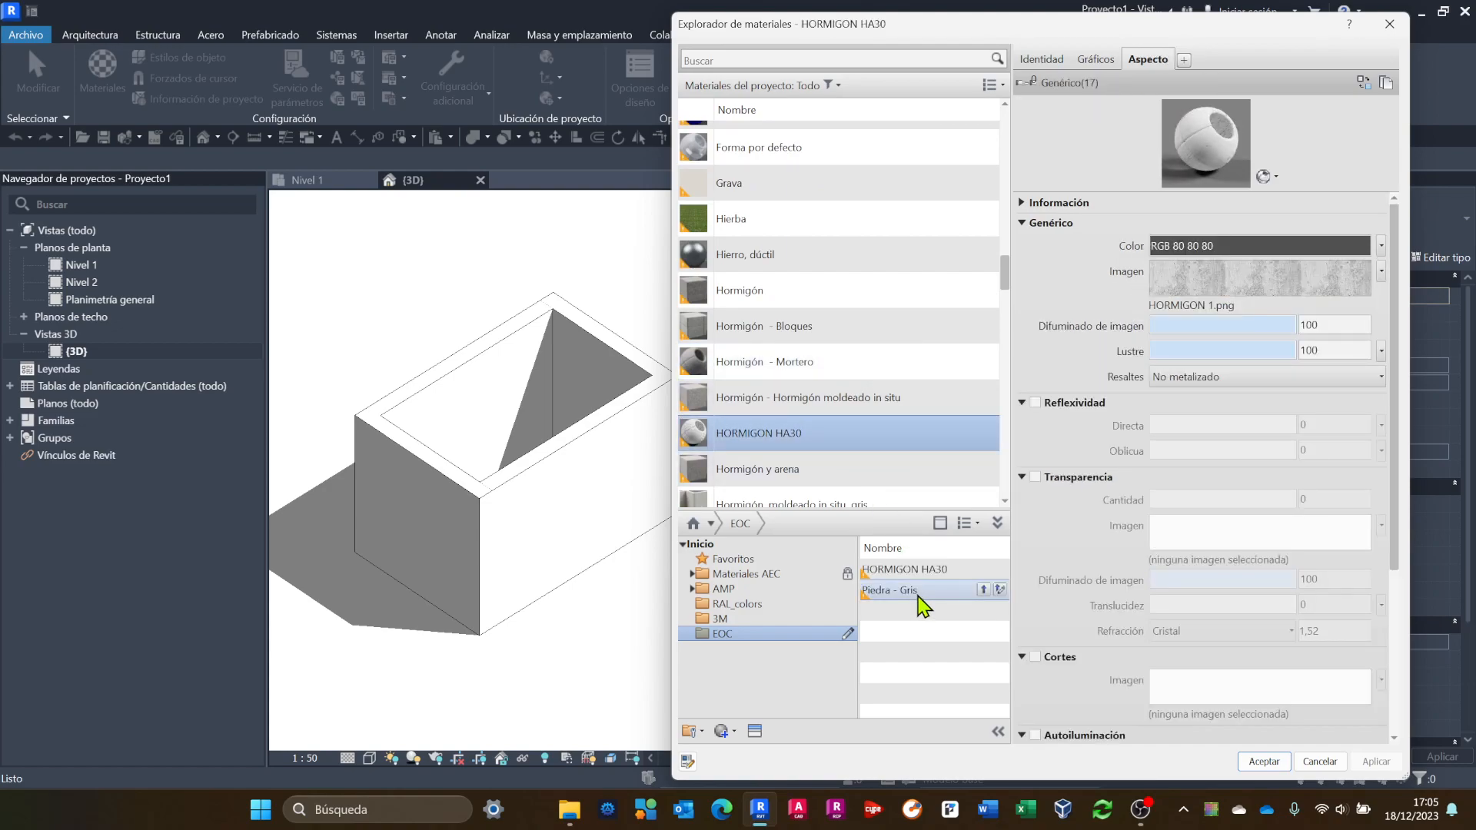
Create a HORMIGONES category in the EOC library and add HORMIGON HA30 to it, keeping both materials with the duplicate name.
{"action": "right_click", "coordinate": [738, 637]}
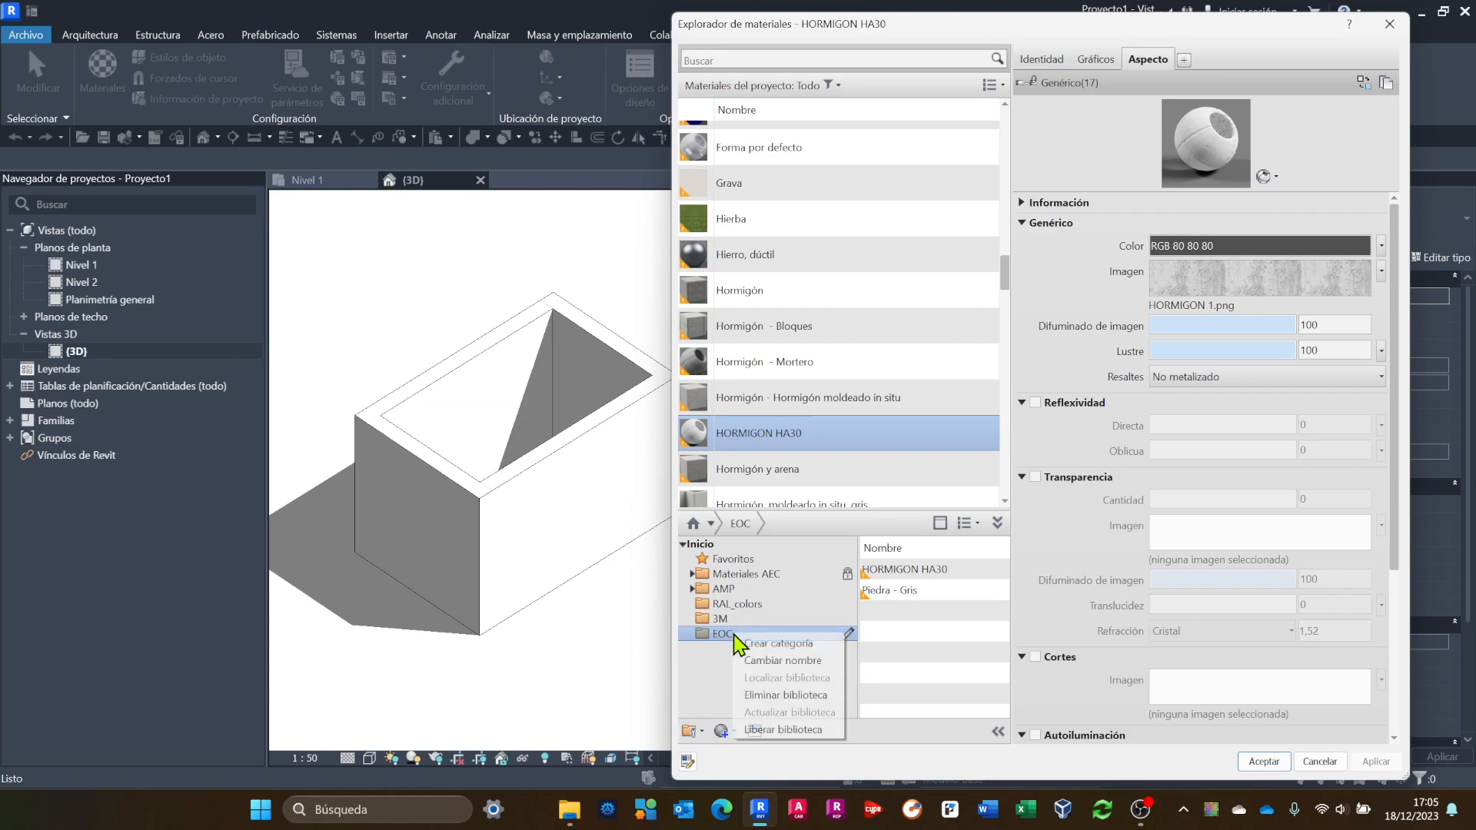
{"action": "left_click", "coordinate": [749, 644]}
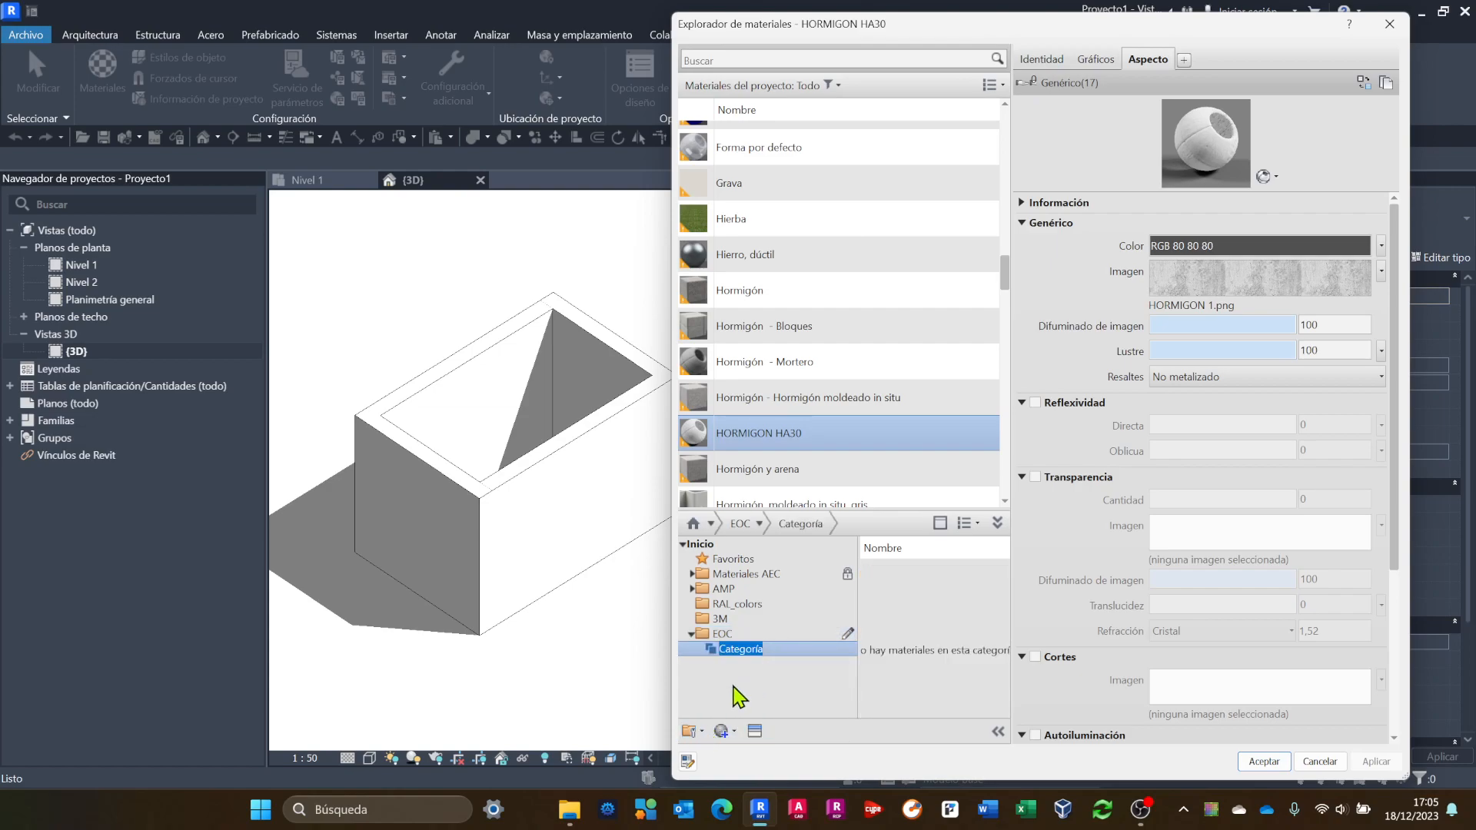
{"action": "type", "text": "HORMIGONES"}
{"action": "key", "text": "Return"}
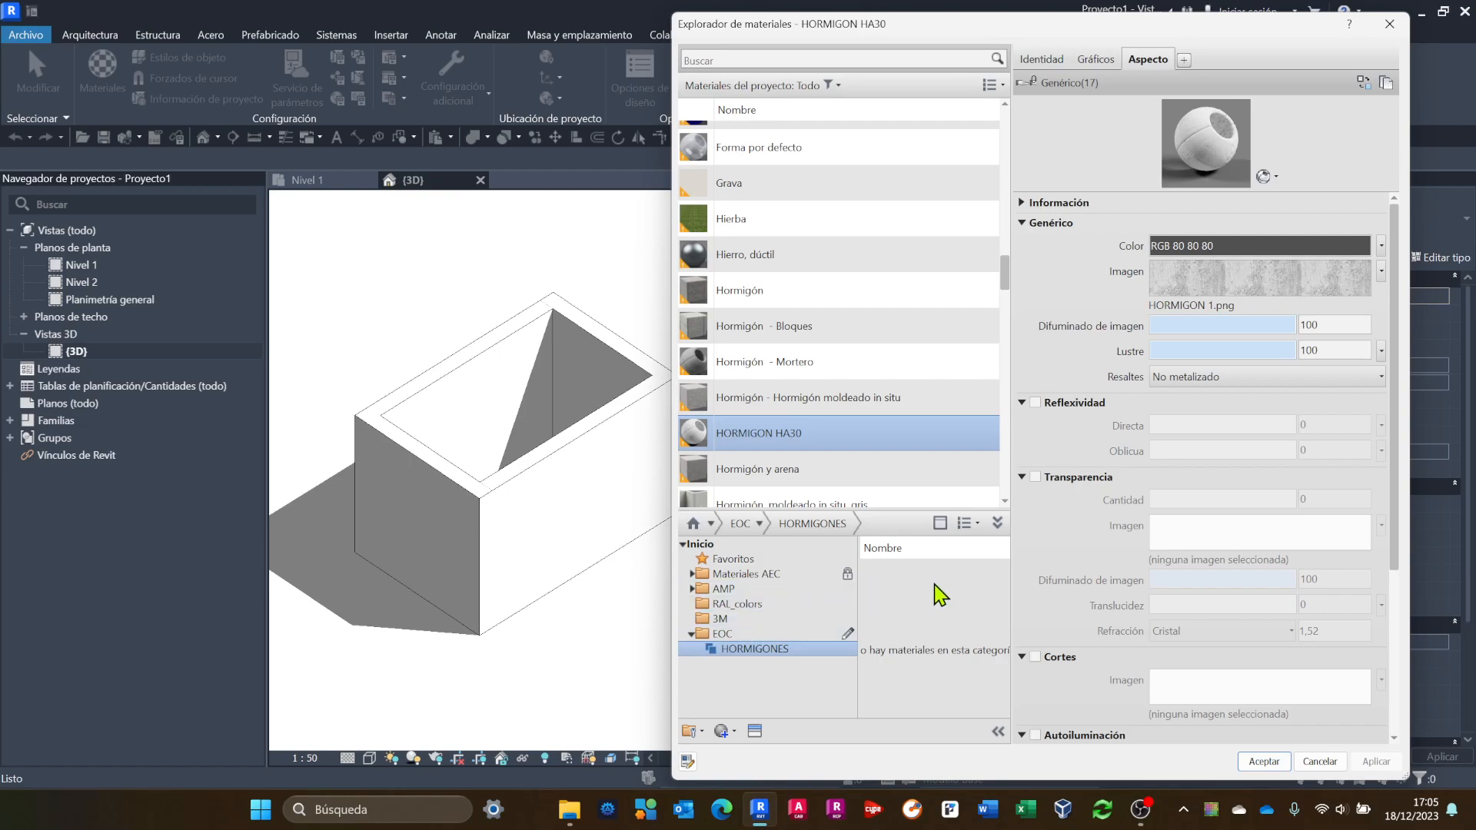
{"action": "left_click_drag", "start_coordinate": [769, 435], "coordinate": [931, 624]}
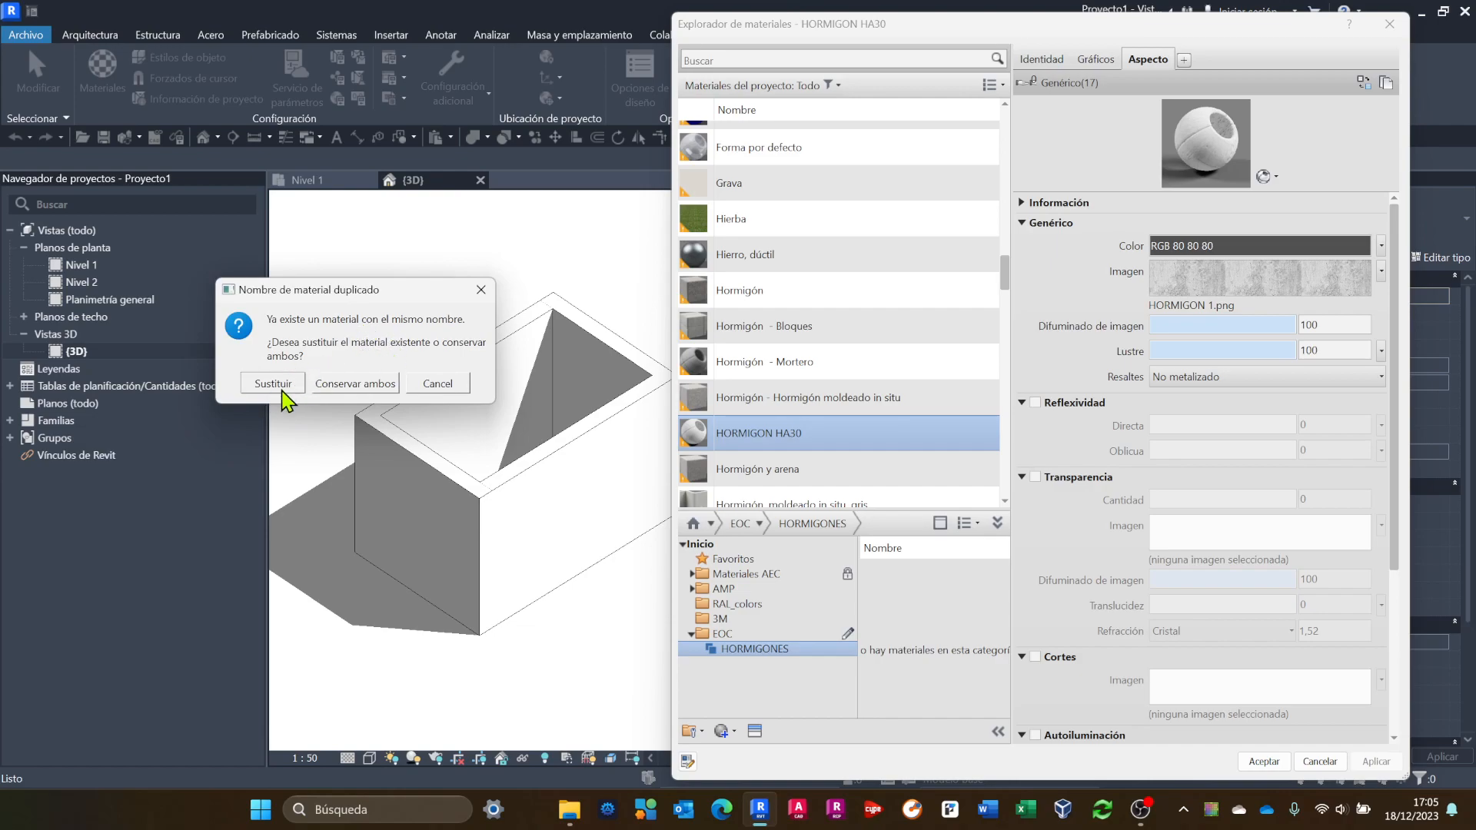
{"action": "left_click", "coordinate": [377, 384]}
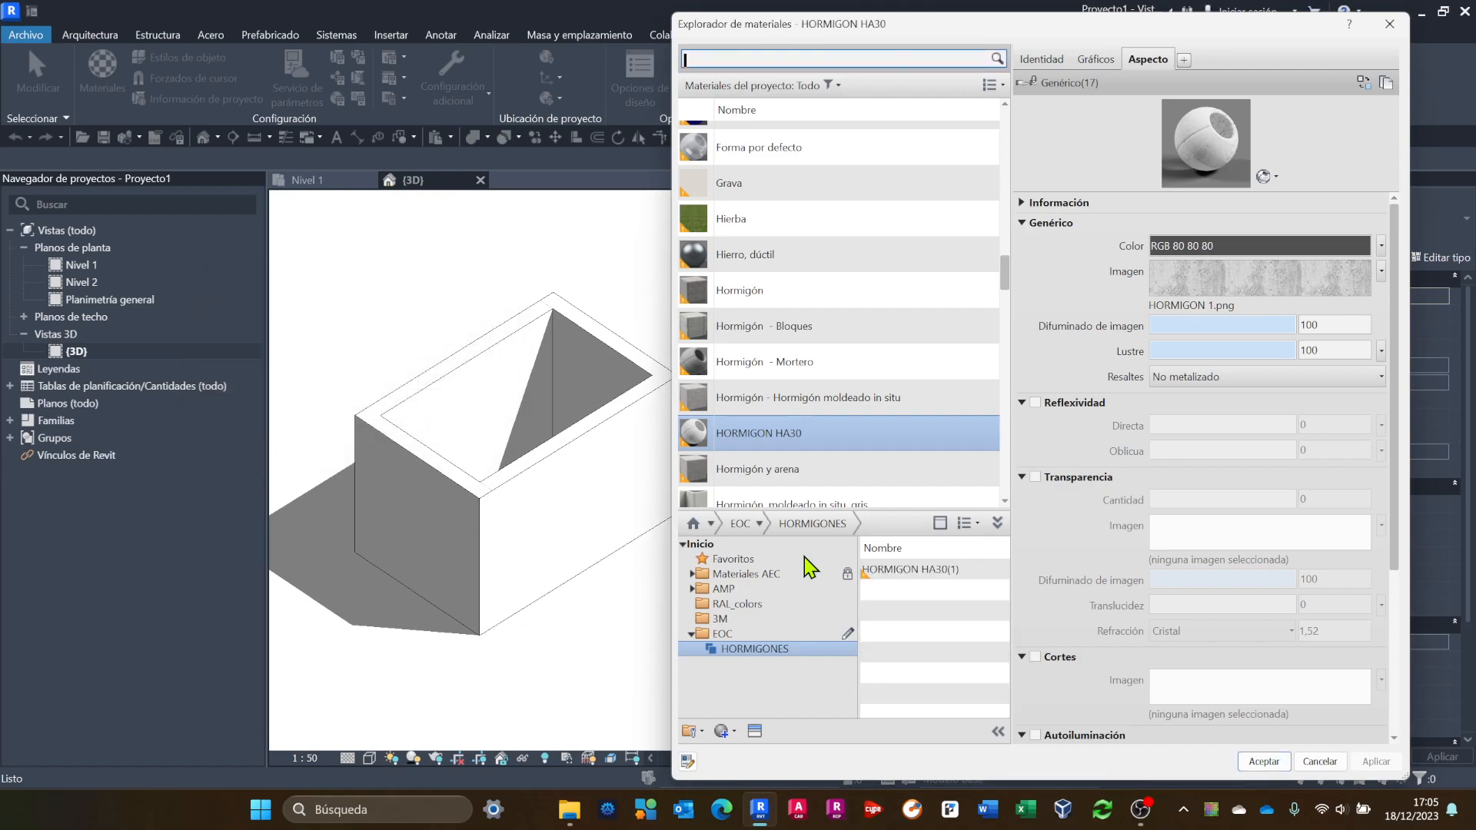
Compare the materials in the EOC library with those in its HORMIGONES category, and review the library and material creation options.
{"action": "left_click", "coordinate": [723, 635]}
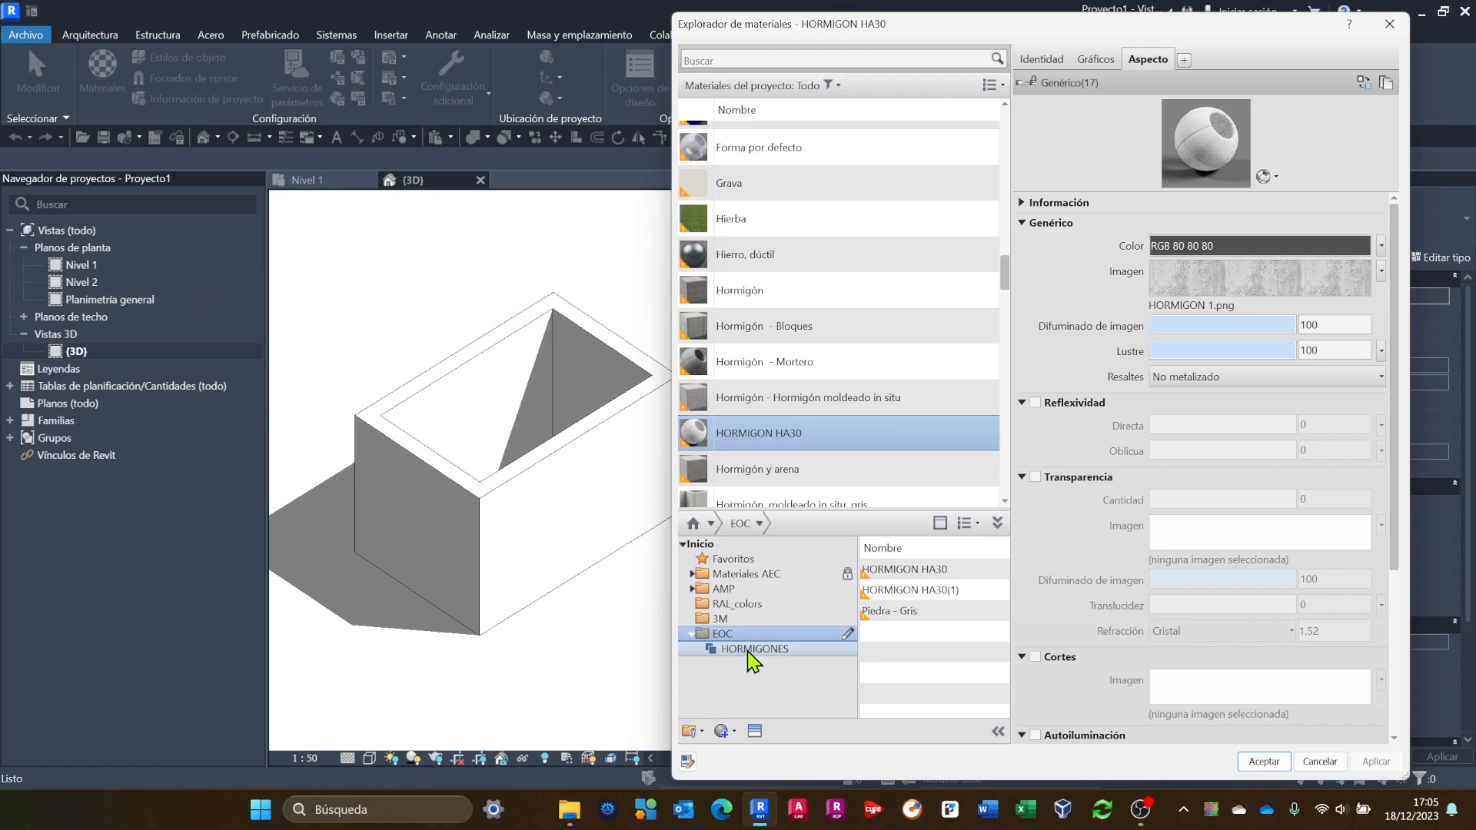
{"action": "left_click", "coordinate": [734, 650]}
{"action": "mouse_move", "coordinate": [943, 568]}
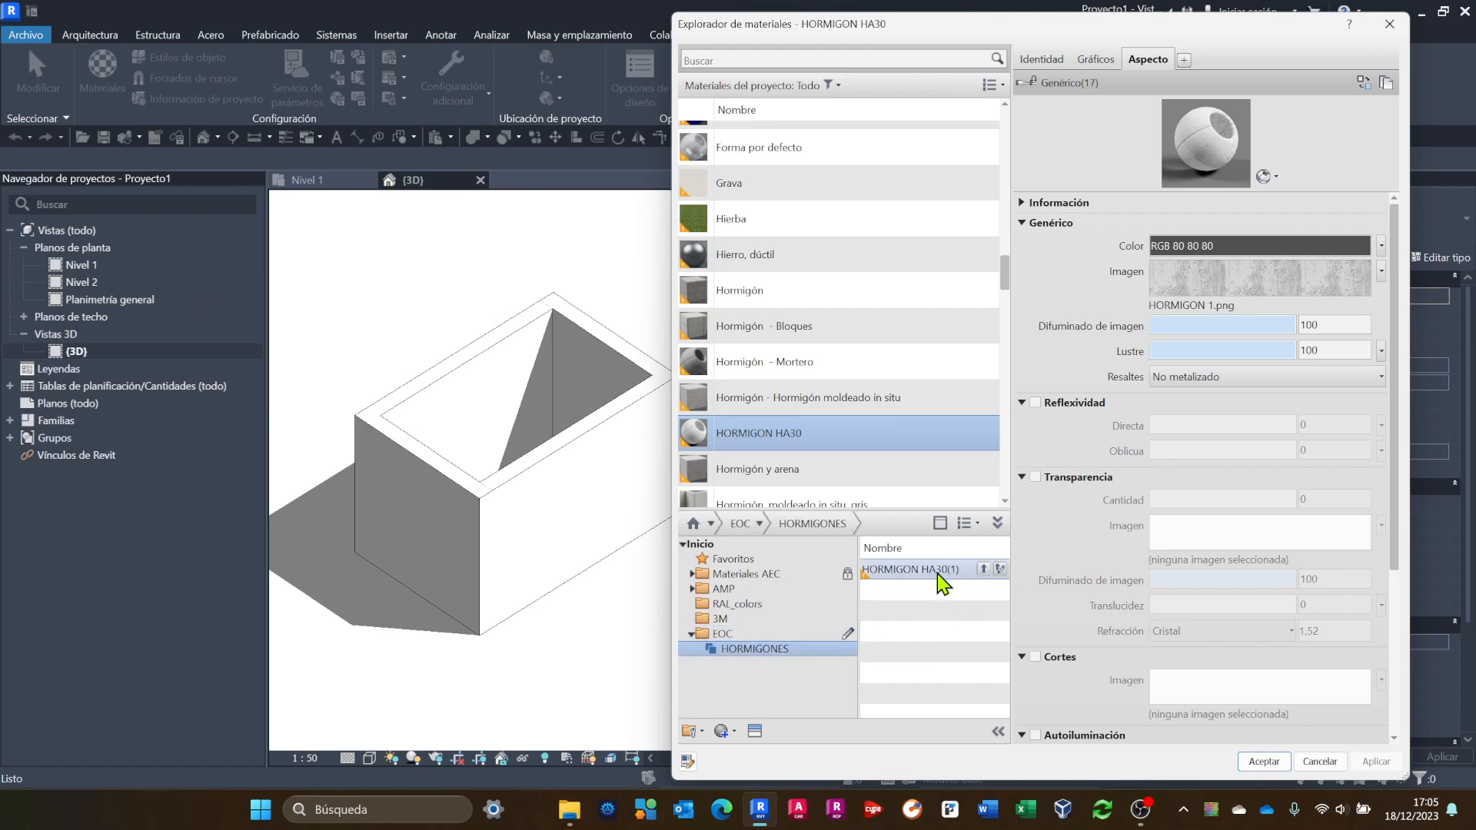
{"action": "left_click", "coordinate": [723, 634]}
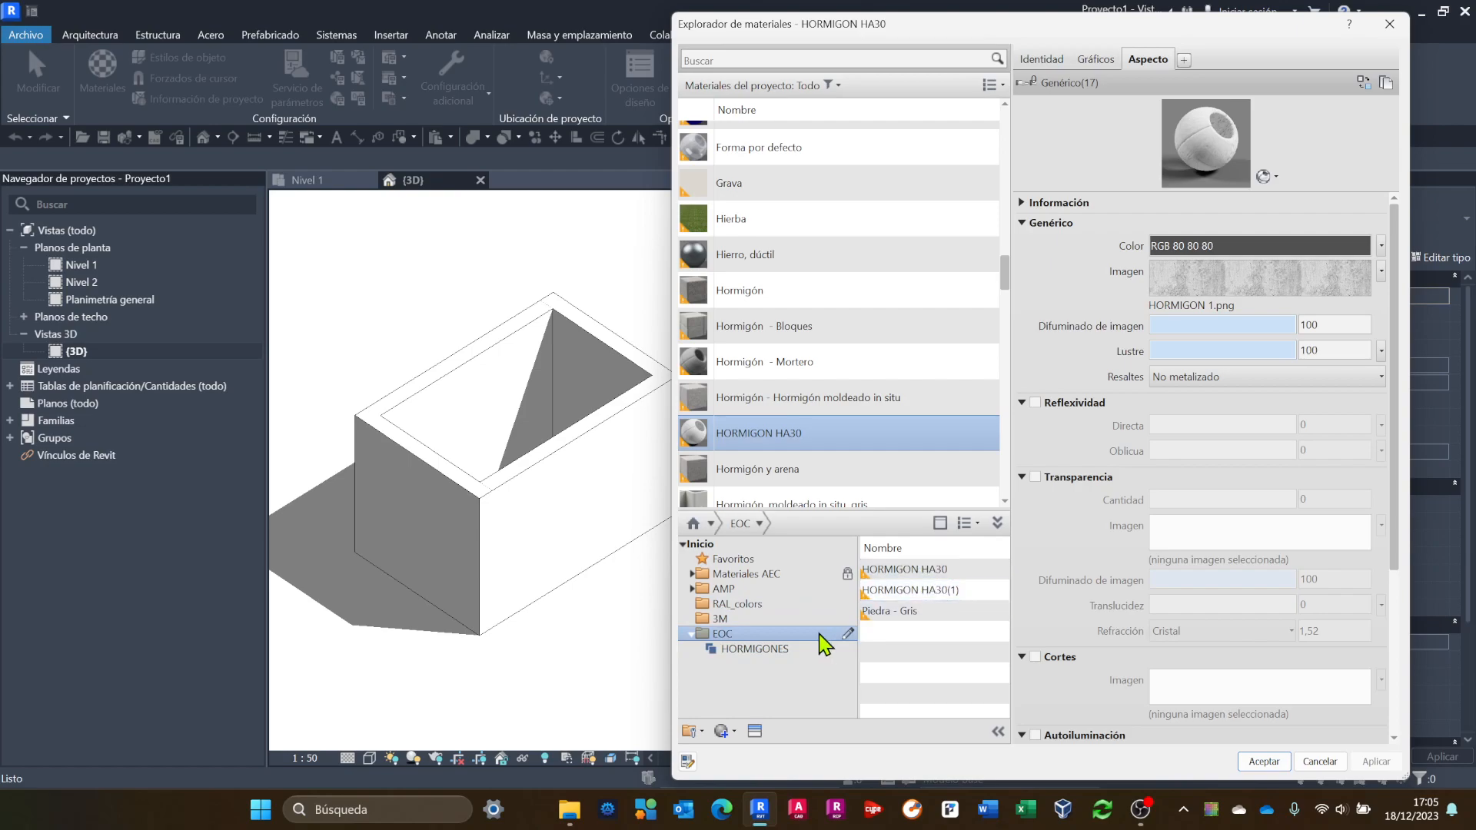
{"action": "left_click", "coordinate": [761, 651]}
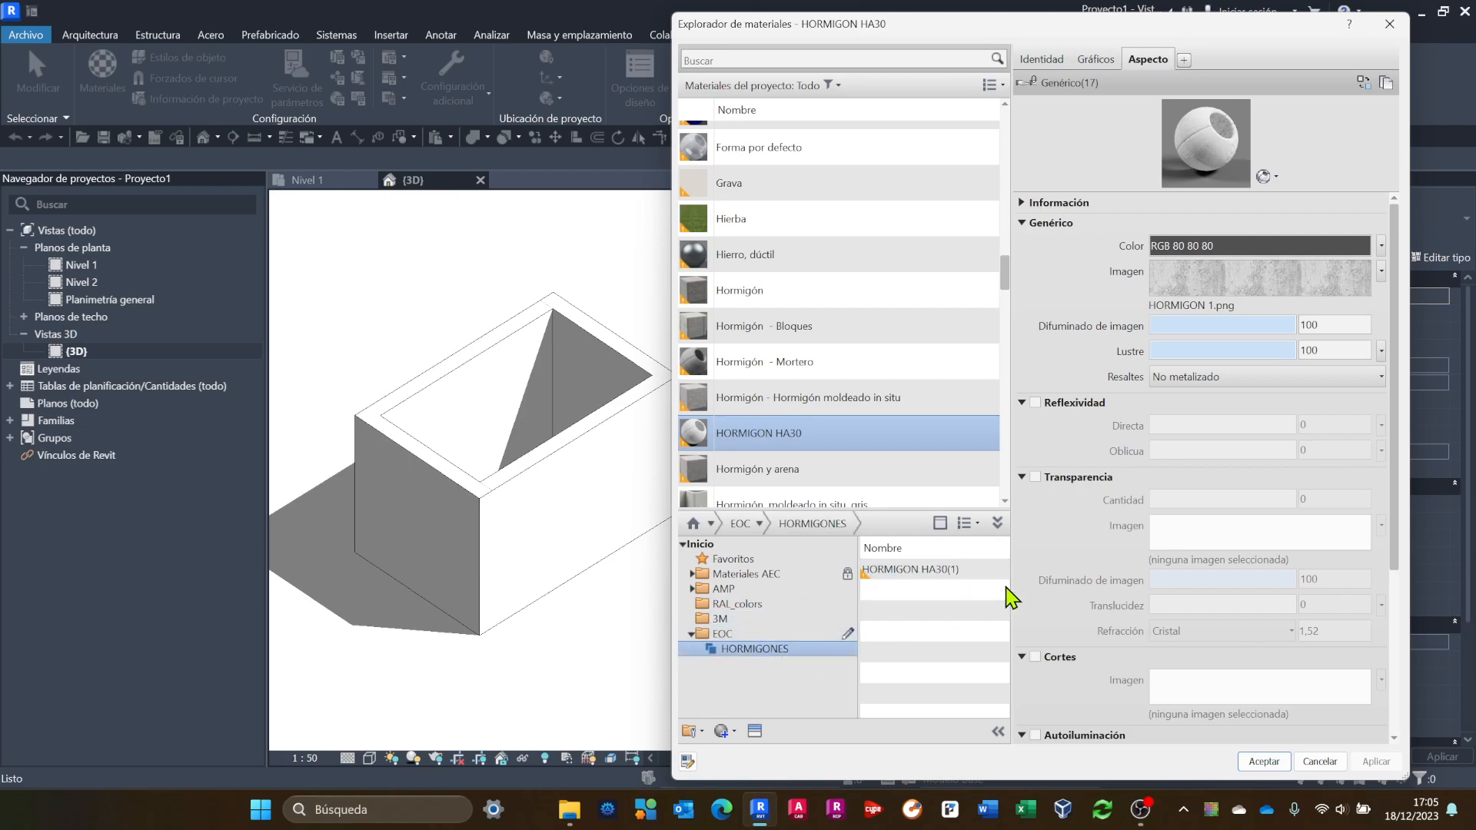
{"action": "mouse_move", "coordinate": [946, 580]}
{"action": "left_click", "coordinate": [697, 732]}
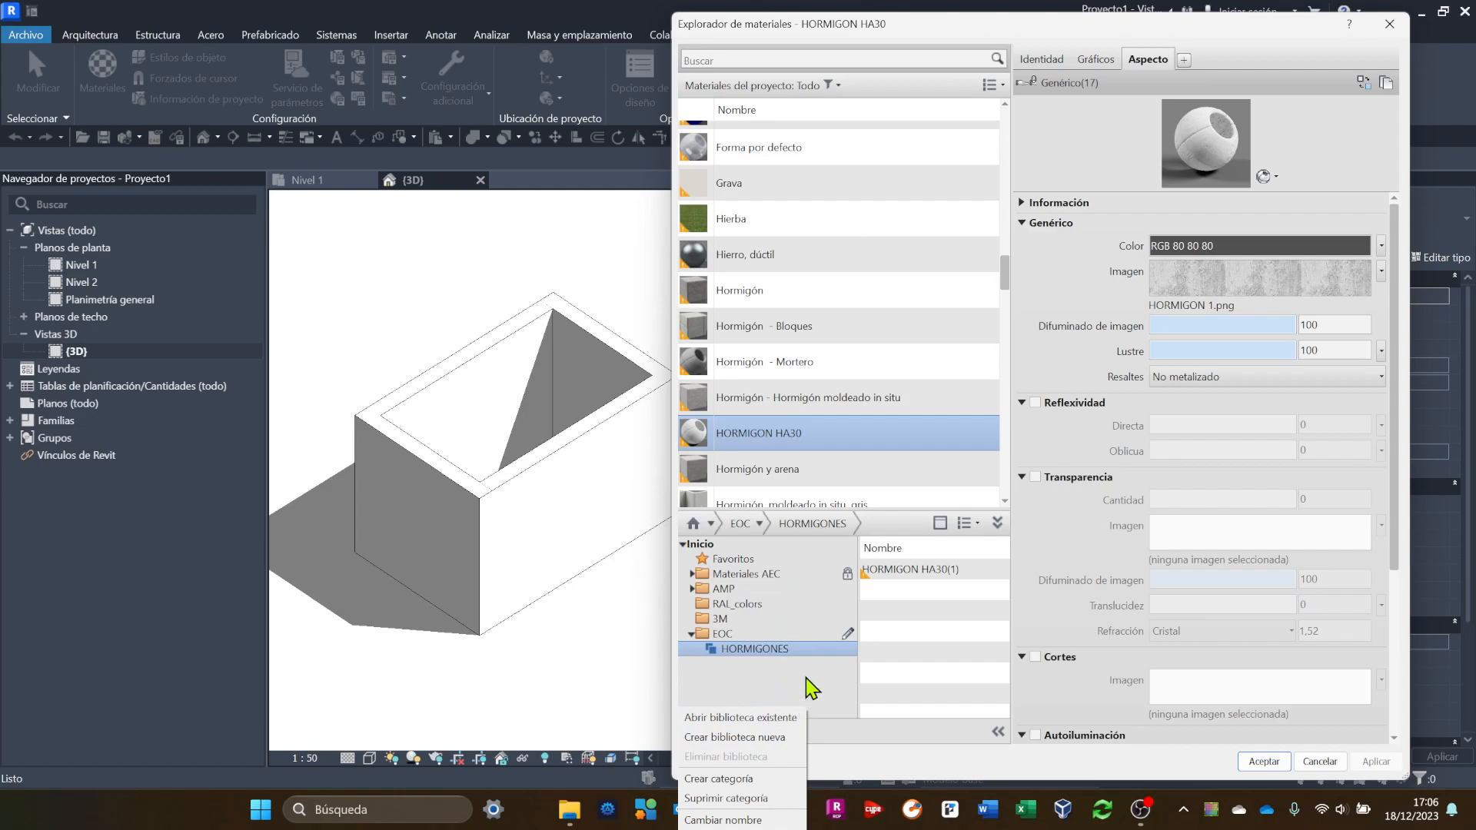
{"action": "left_click", "coordinate": [779, 720]}
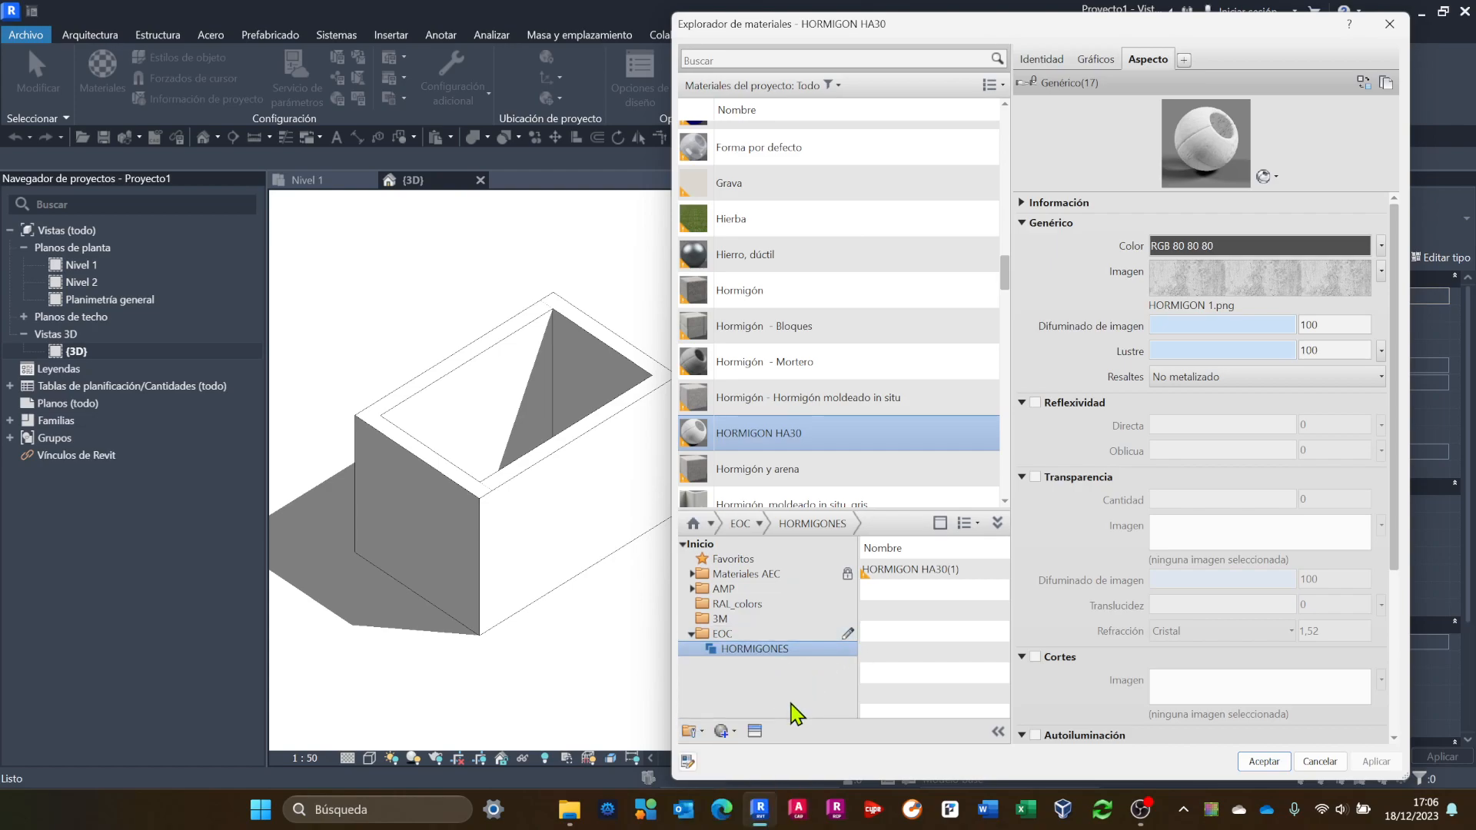
{"action": "left_click", "coordinate": [735, 731]}
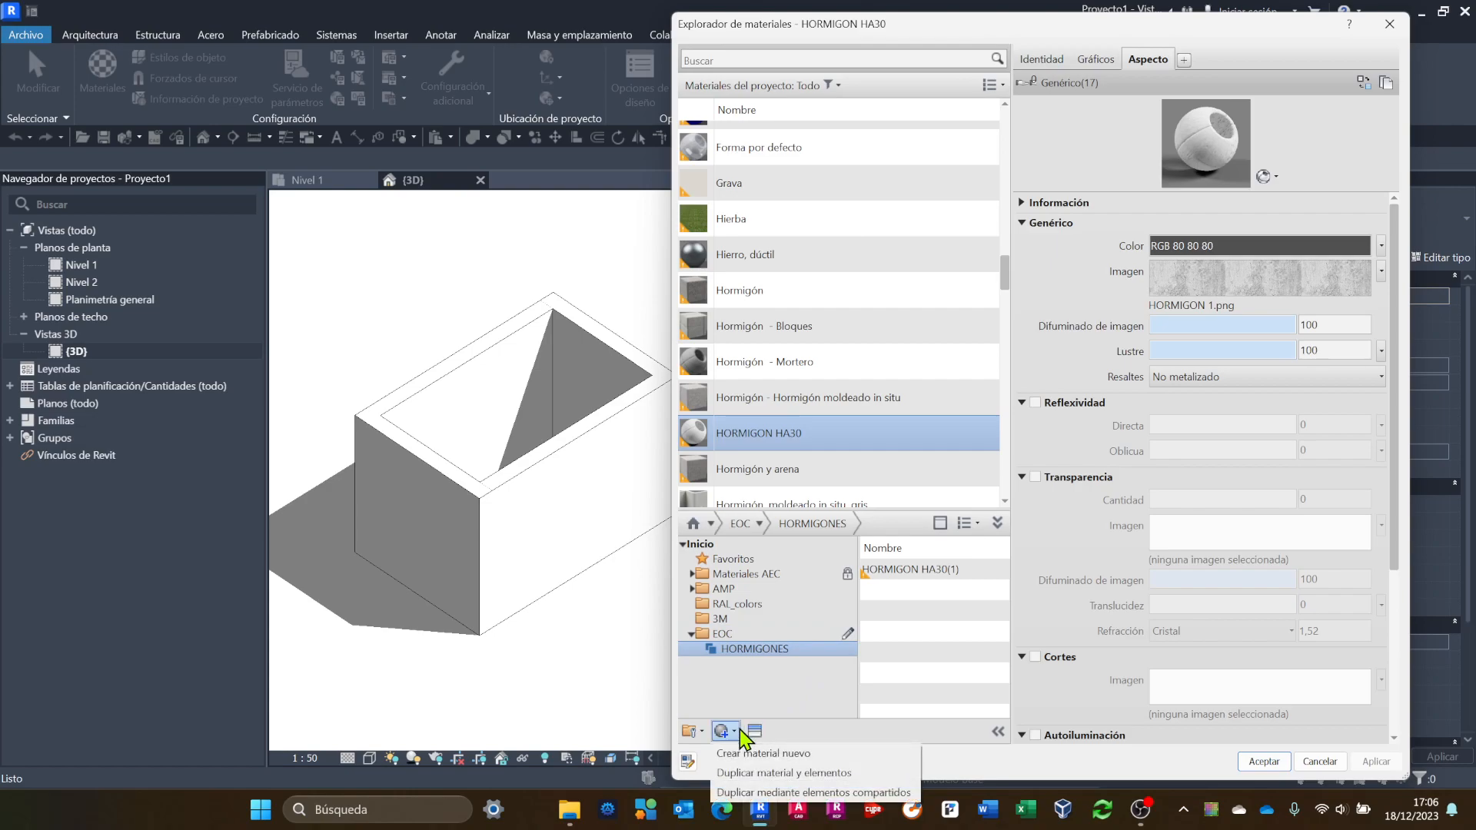
{"action": "left_click", "coordinate": [769, 678]}
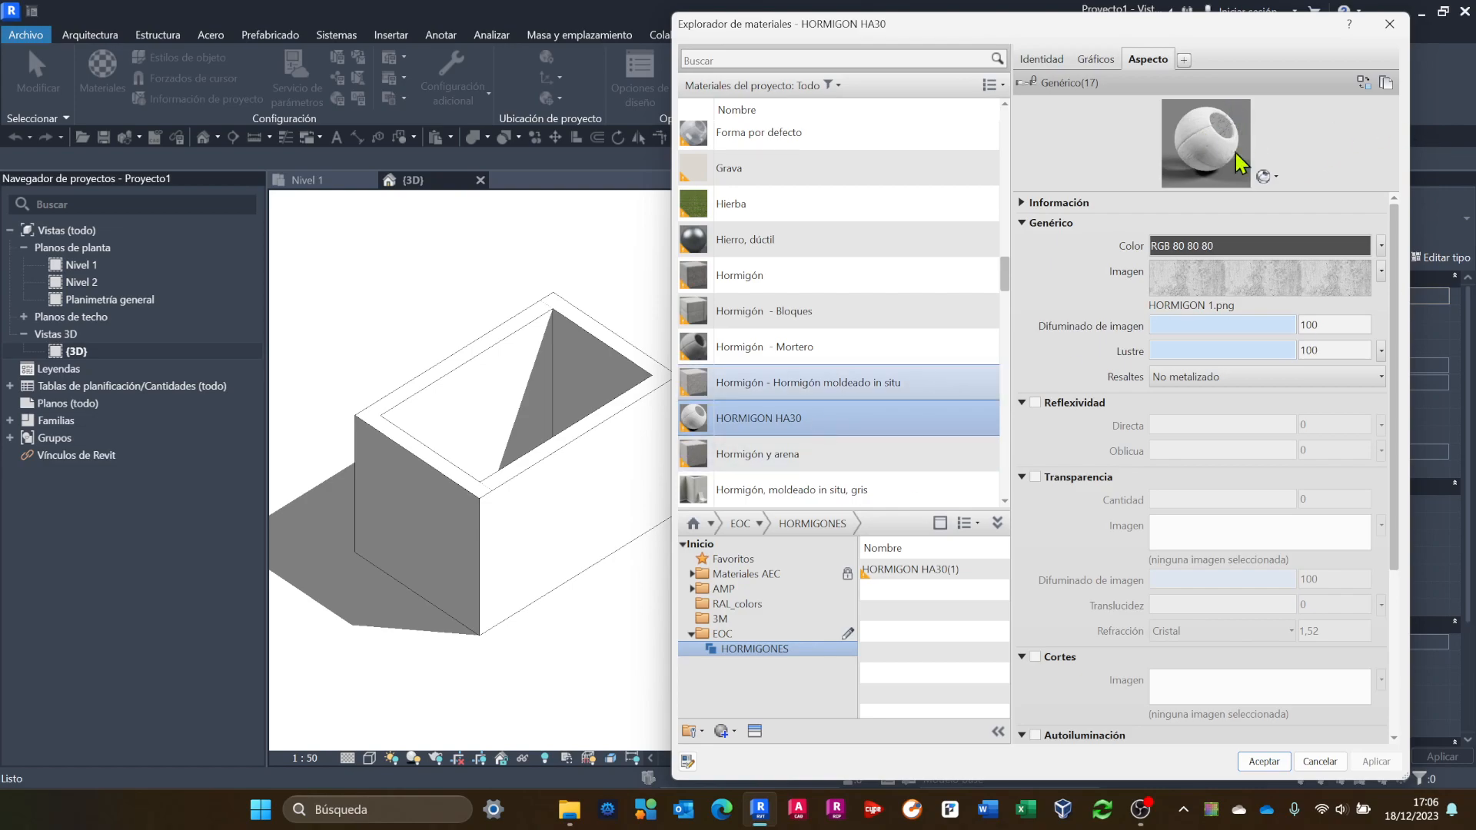
Switch the appearance preview scene of HORMIGON HA30 to Cubo and from there to Muros.
{"action": "left_click", "coordinate": [1275, 177]}
{"action": "mouse_move", "coordinate": [1280, 201]}
{"action": "left_click", "coordinate": [1316, 218]}
{"action": "left_click", "coordinate": [1275, 177]}
{"action": "mouse_move", "coordinate": [1272, 199]}
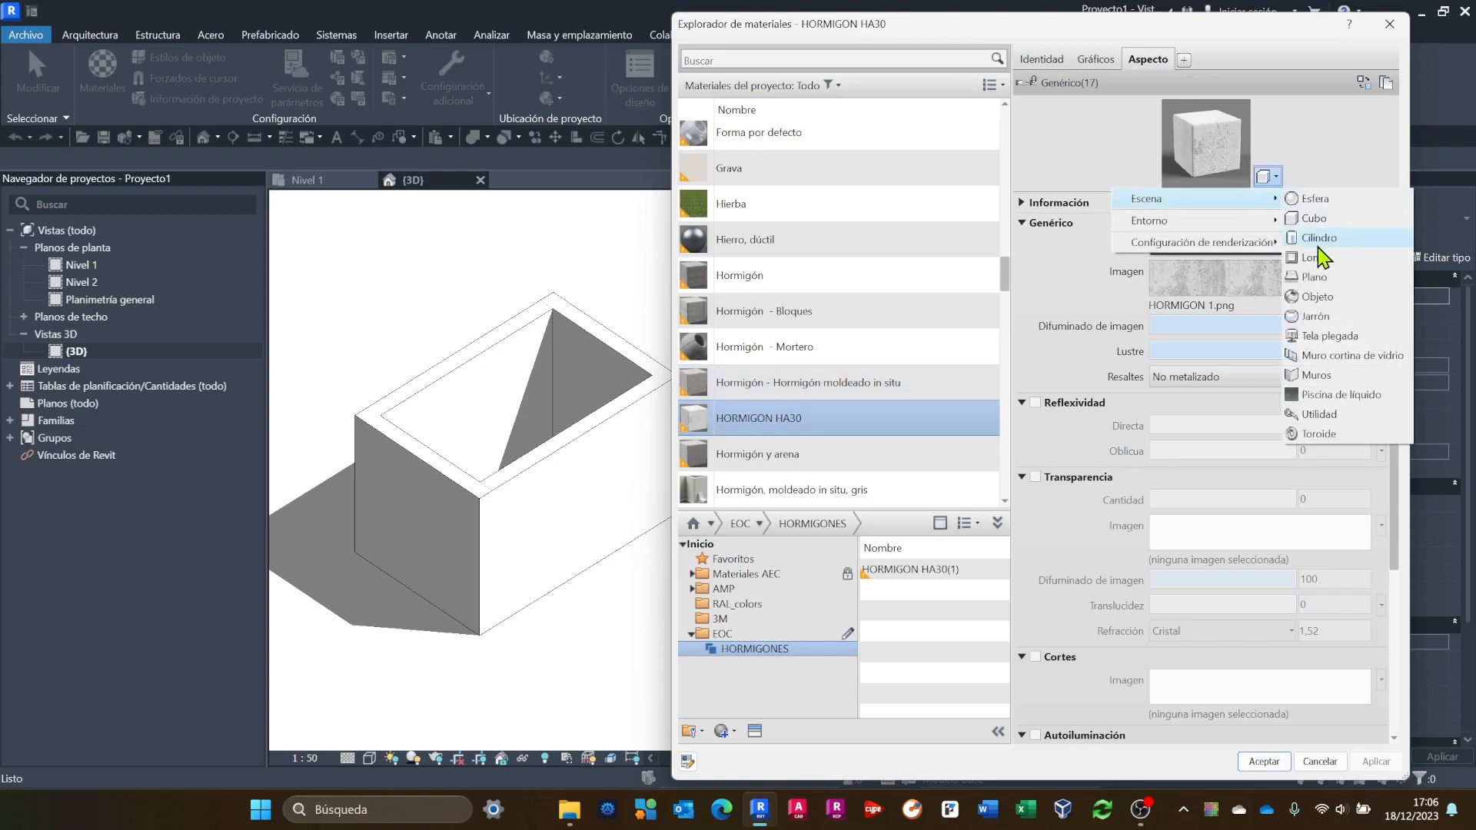
{"action": "left_click", "coordinate": [1316, 375]}
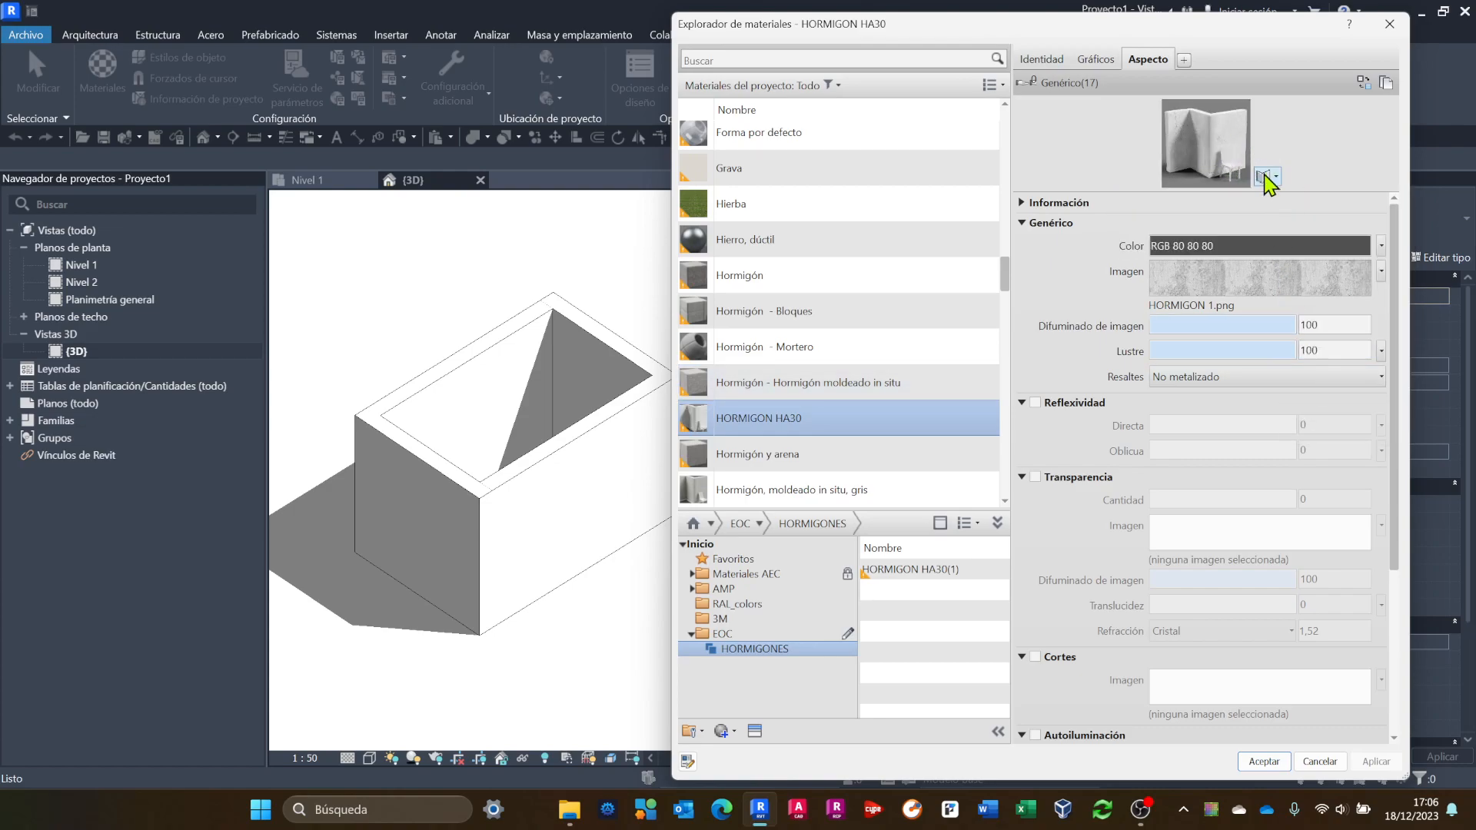